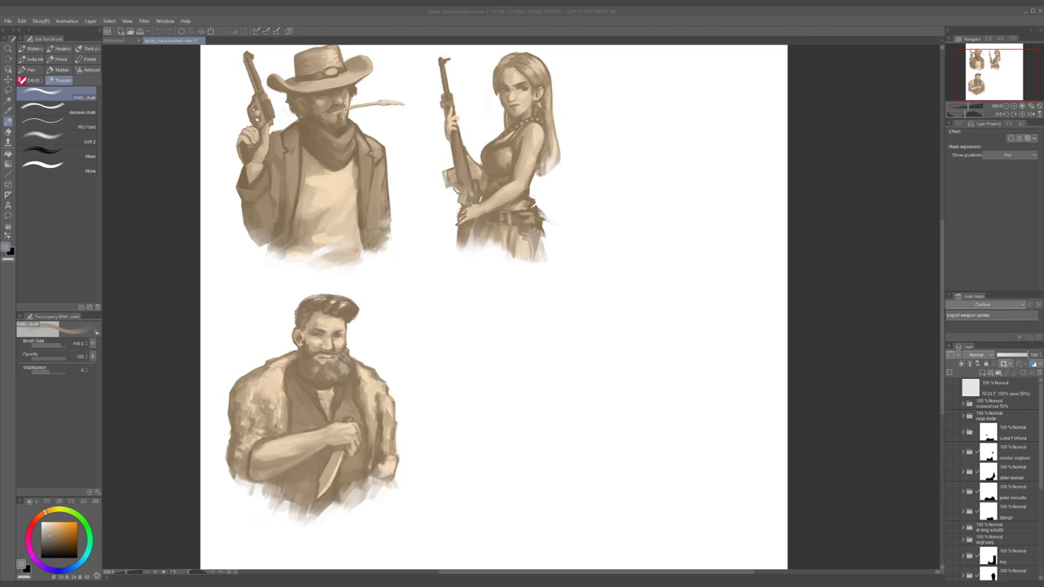
- Preview the Luisa Fortuna character beside the bearded man by showing its folder and hiding it again
click(524, 53)
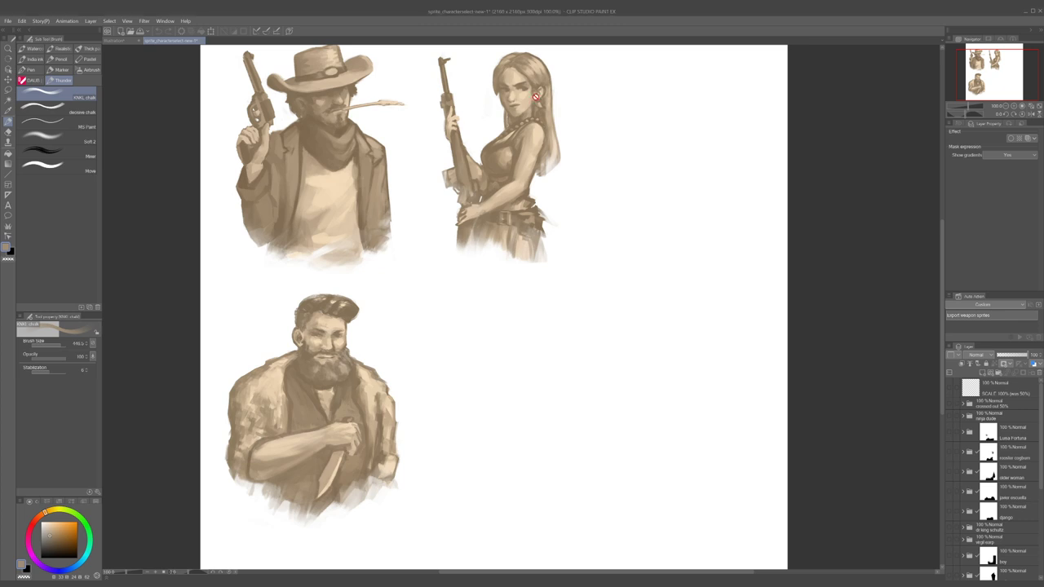
scroll(520, 225, down, 2)
scroll(995, 483, down, 1)
scroll(994, 483, up, 2)
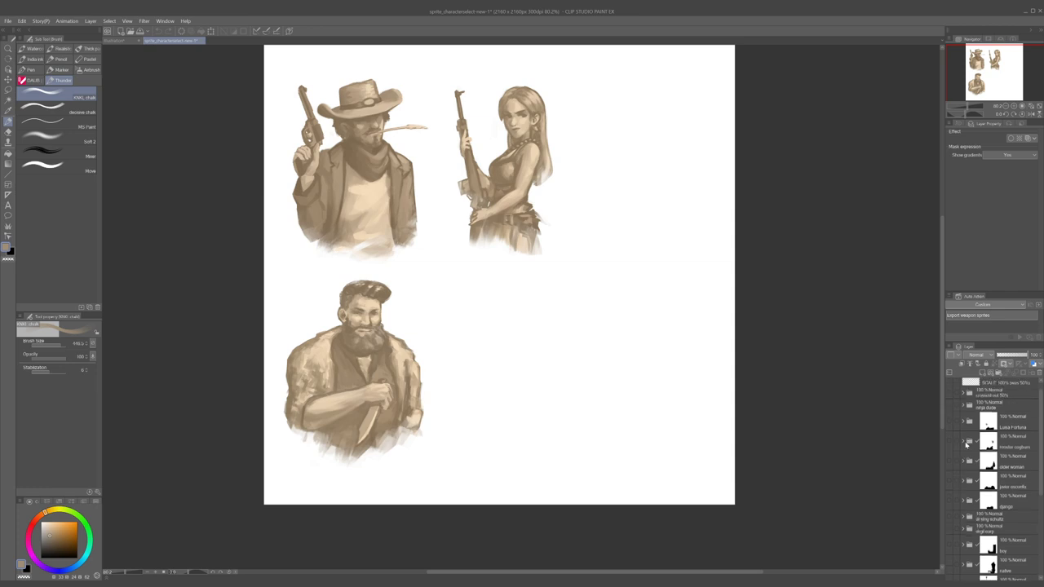
click(949, 421)
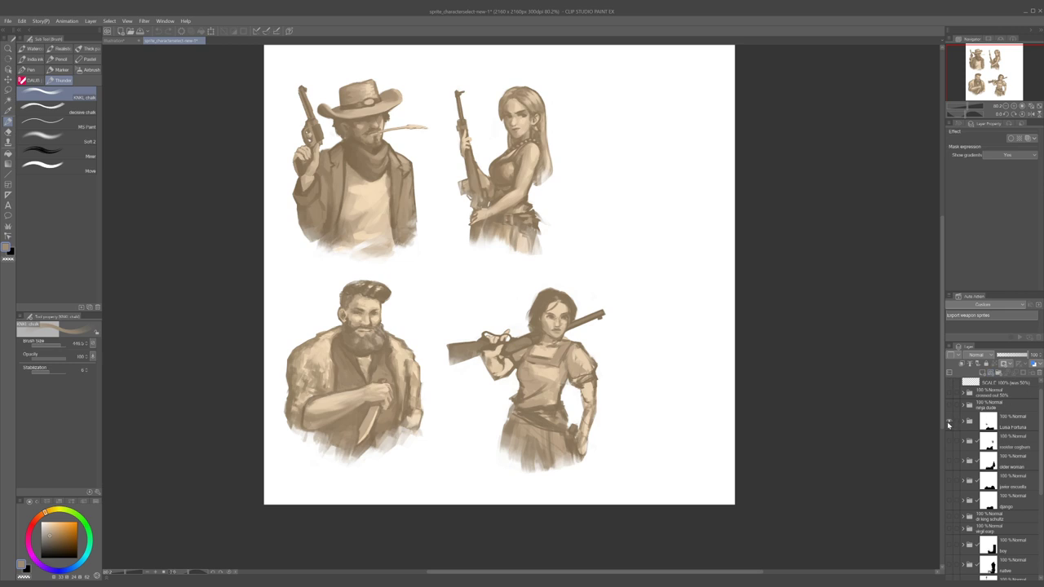
click(949, 423)
click(950, 424)
click(950, 423)
- Preview the django, dr king schultz, native and boy characters by showing and hiding each folder in turn
scroll(963, 474, down, 1)
scroll(963, 475, down, 2)
click(949, 462)
click(949, 461)
click(949, 472)
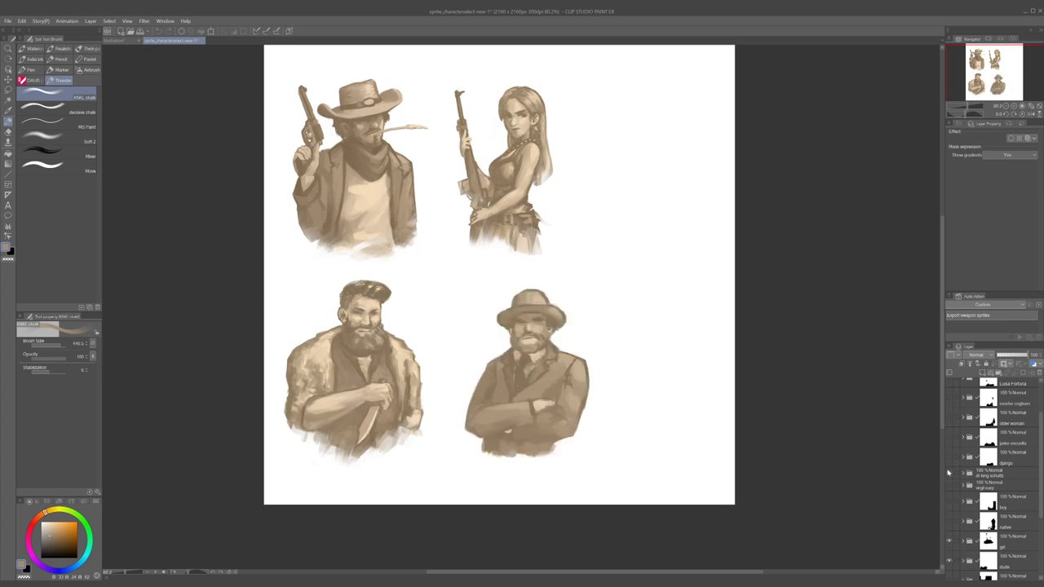
scroll(967, 467, up, 2)
scroll(966, 465, down, 2)
click(948, 474)
scroll(948, 474, down, 3)
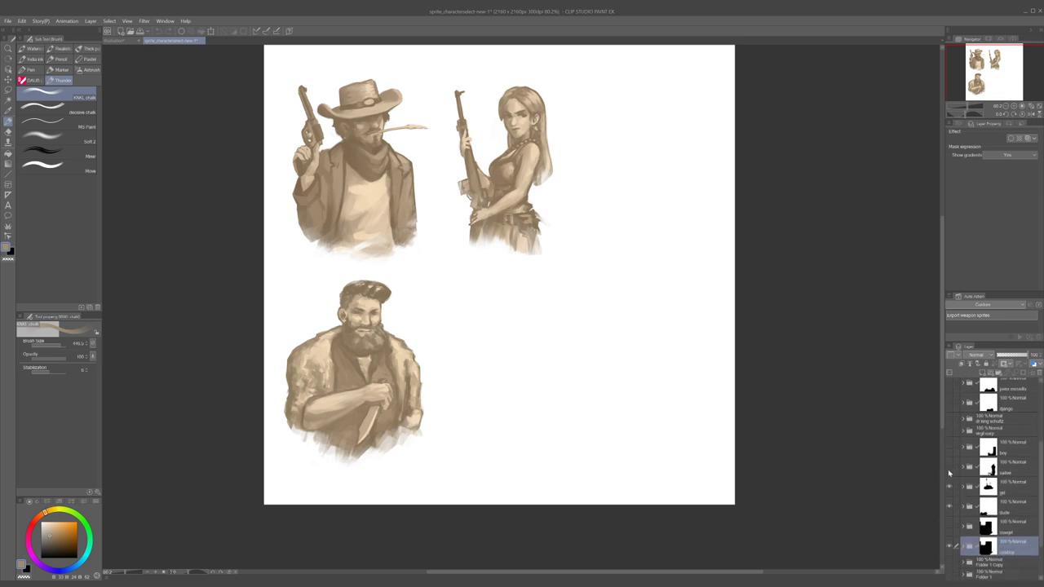
click(948, 469)
click(948, 469)
click(948, 450)
click(948, 450)
- Rename the name-based character folders, from virgil earp up to Luisa Fortuna, to short abbreviations
scroll(952, 456, up, 2)
scroll(952, 455, up, 1)
click(983, 488)
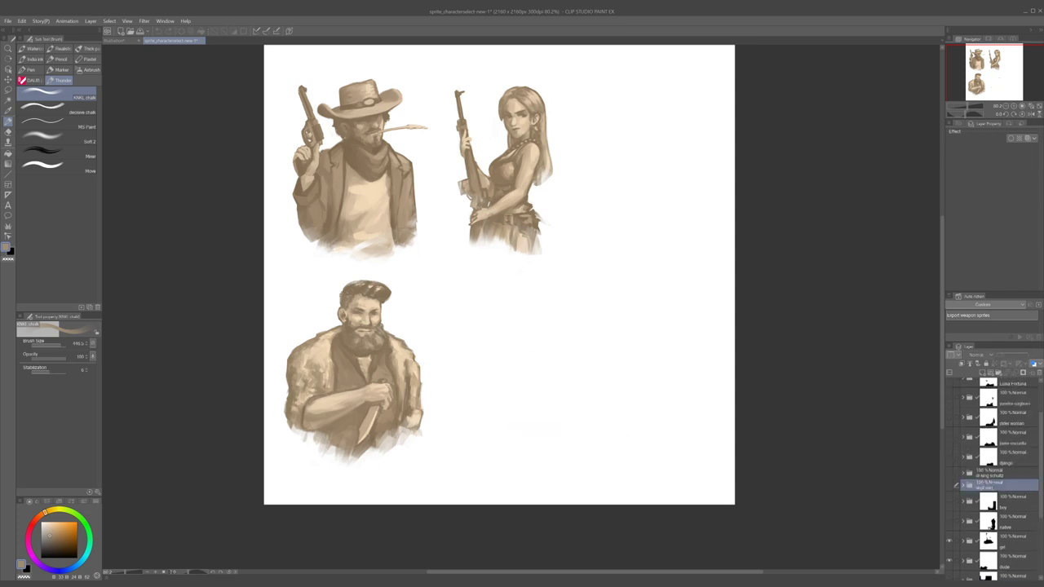
click(992, 476)
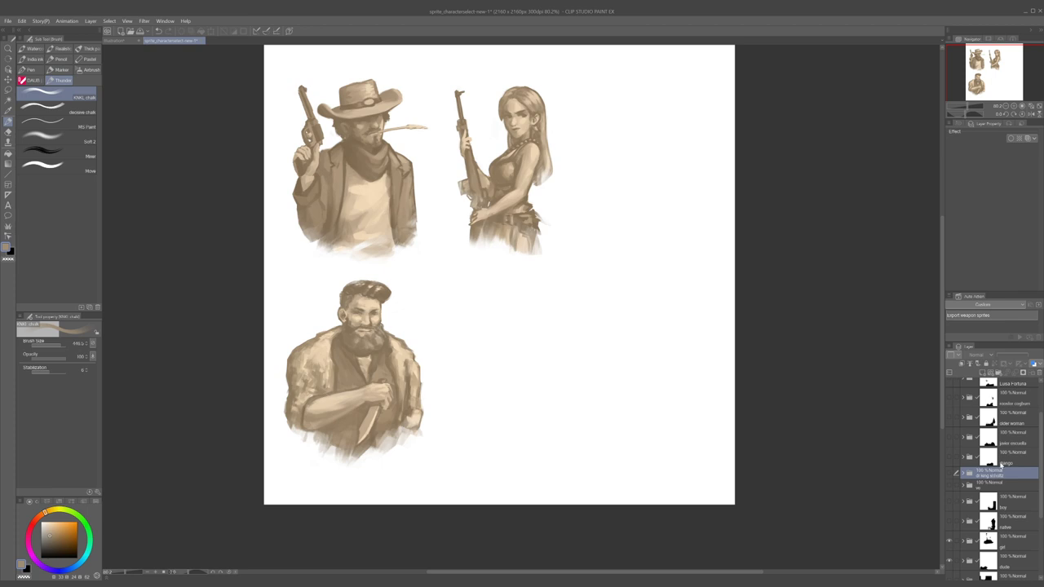
click(1006, 462)
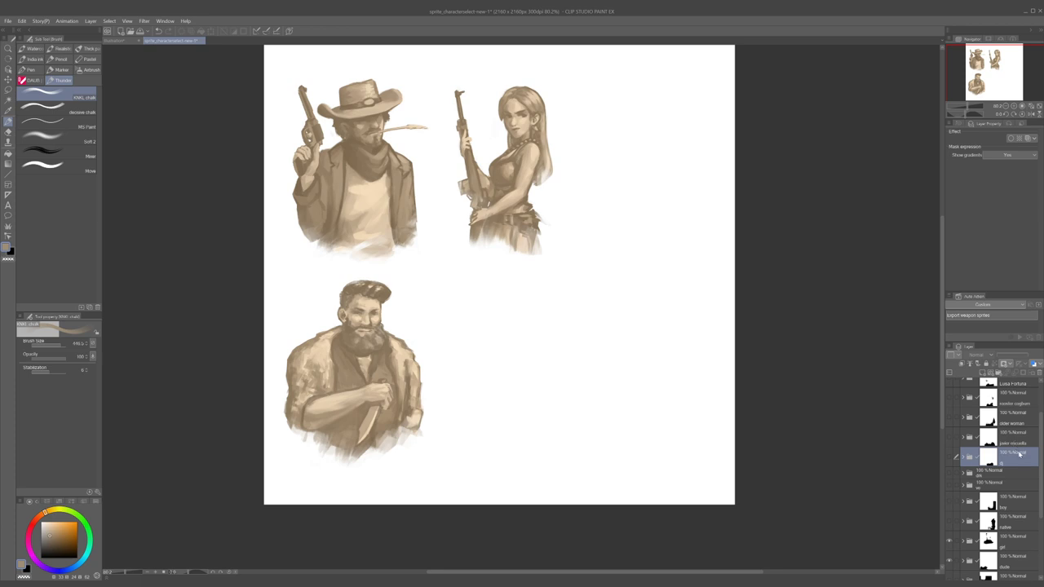
scroll(1009, 445, up, 2)
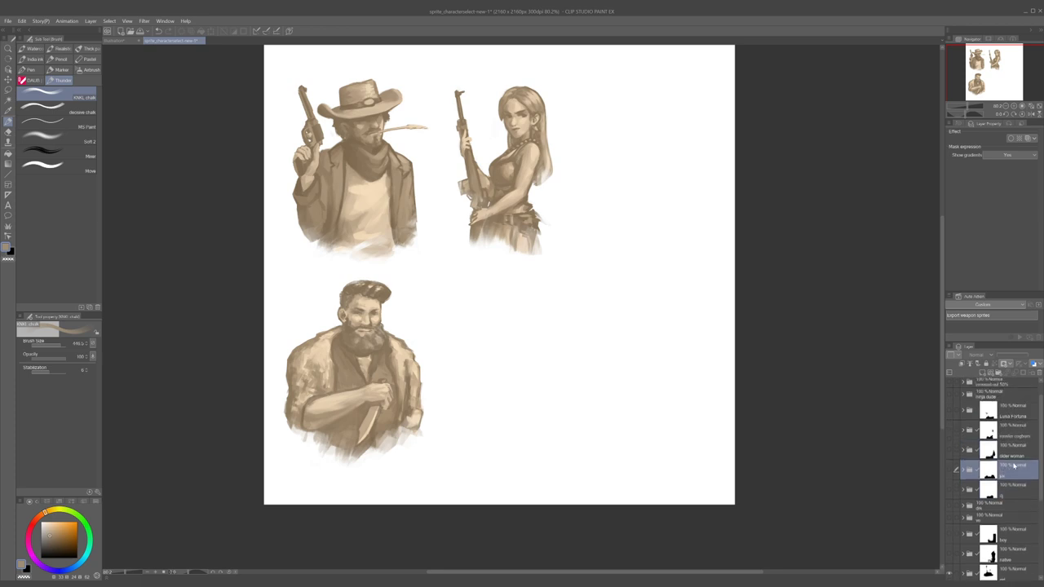
scroll(1009, 457, up, 1)
click(1009, 453)
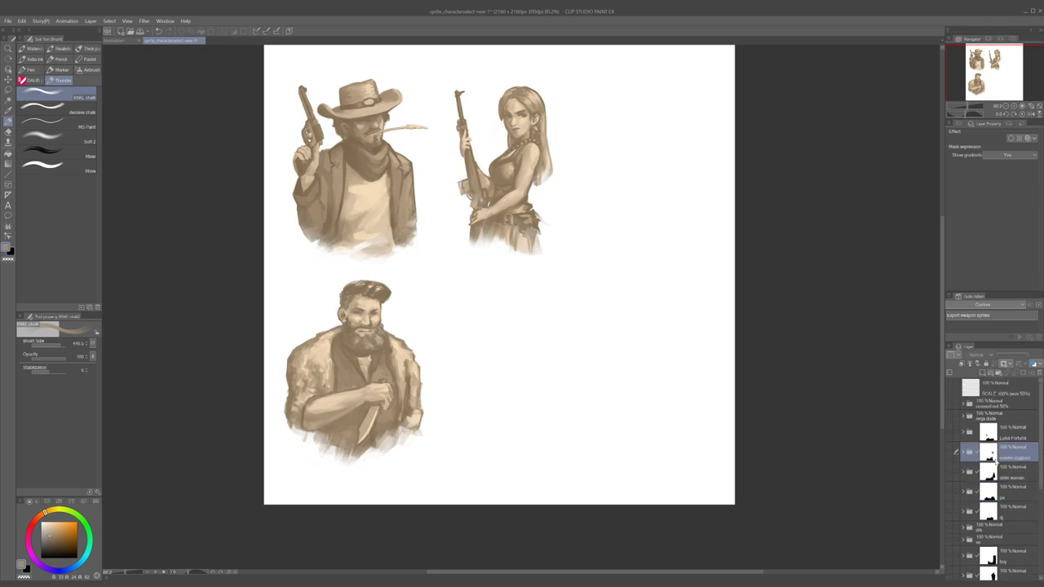
click(1013, 438)
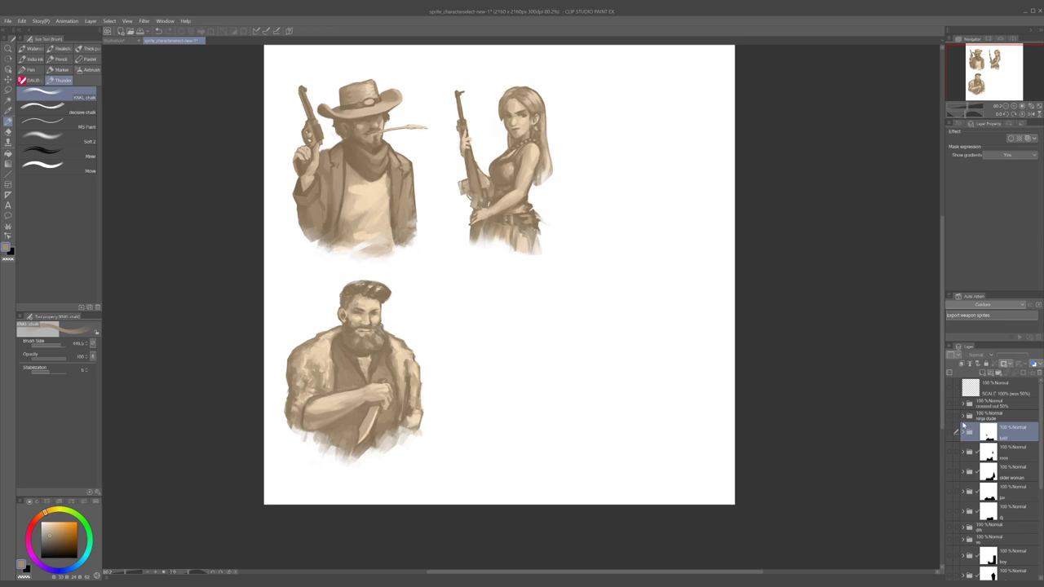
- Select the ninja dude folder and make its masked character visible on the canvas
click(950, 416)
click(995, 417)
scroll(439, 349, down, 1)
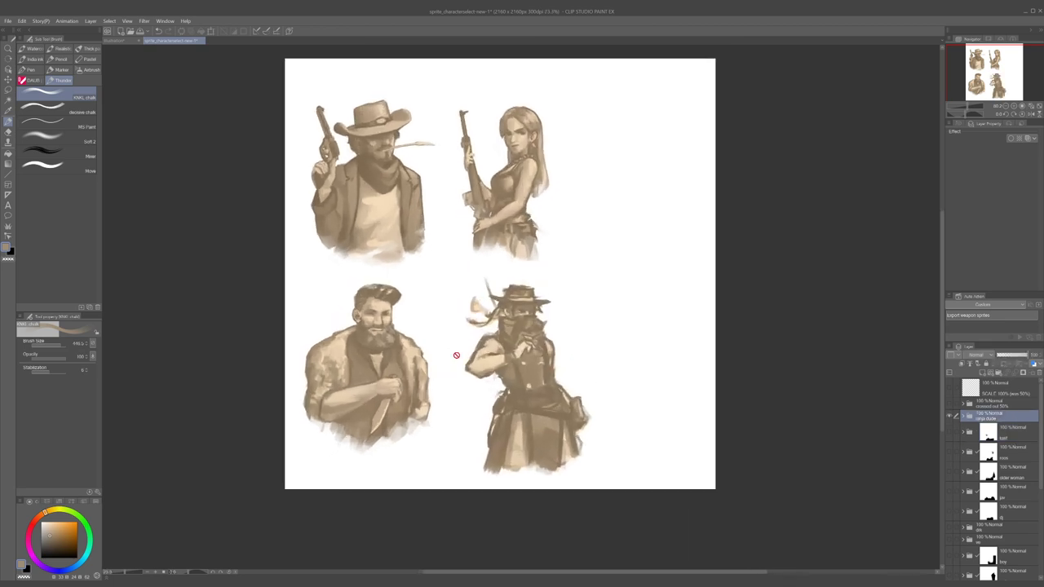
scroll(451, 356, up, 3)
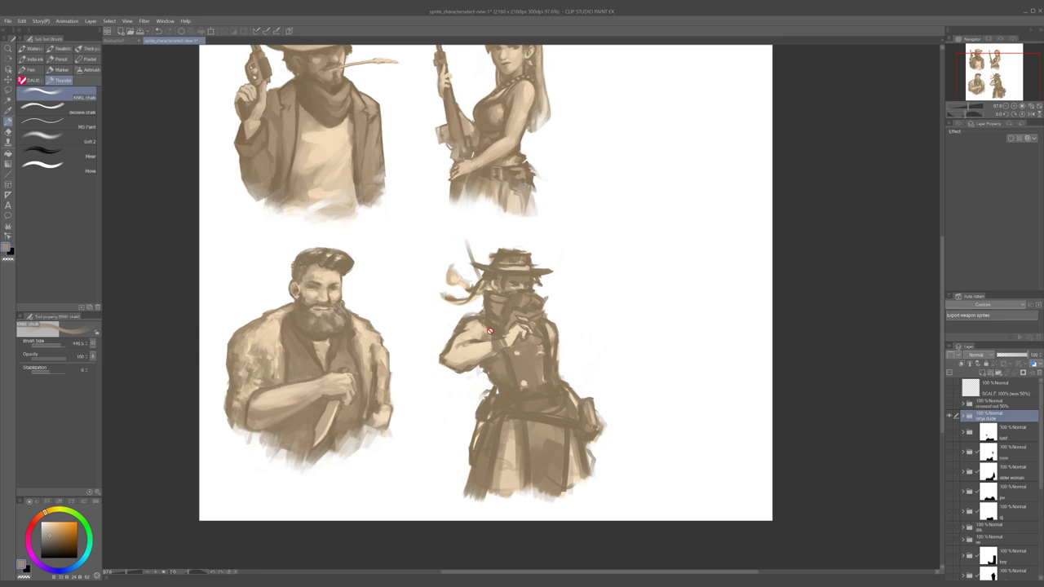
drag(548, 433, 523, 432)
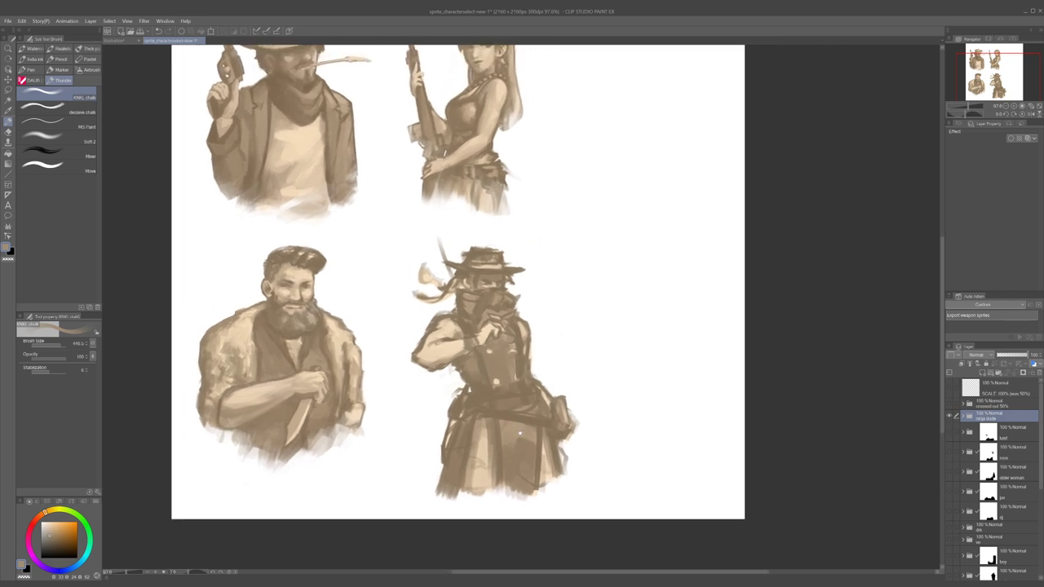
scroll(523, 433, up, 1)
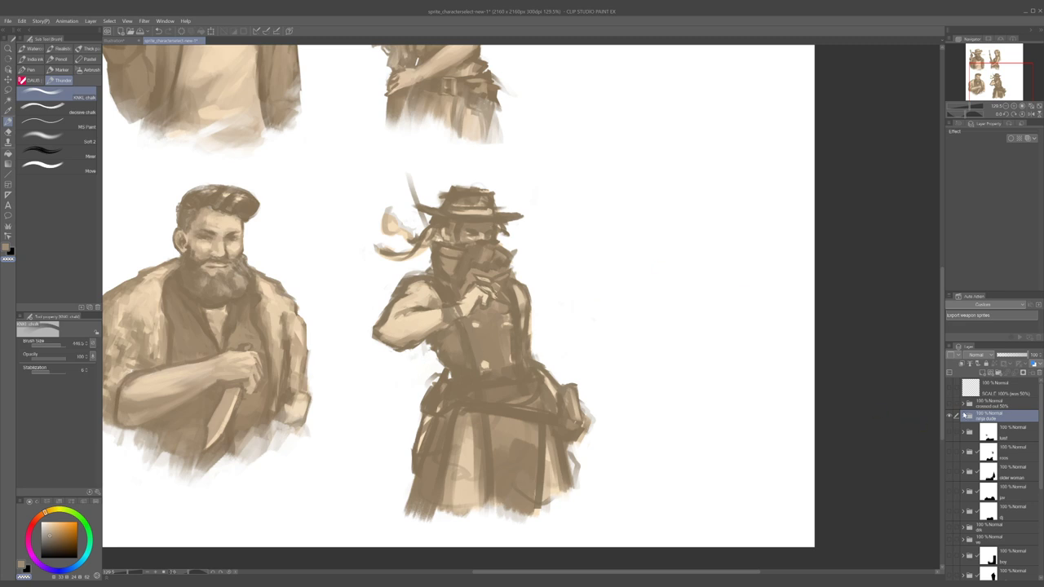
- Expand the ninja dude folder, select its top layer and paint sampled browns under the forearm and on the coat skirt
click(964, 416)
click(974, 436)
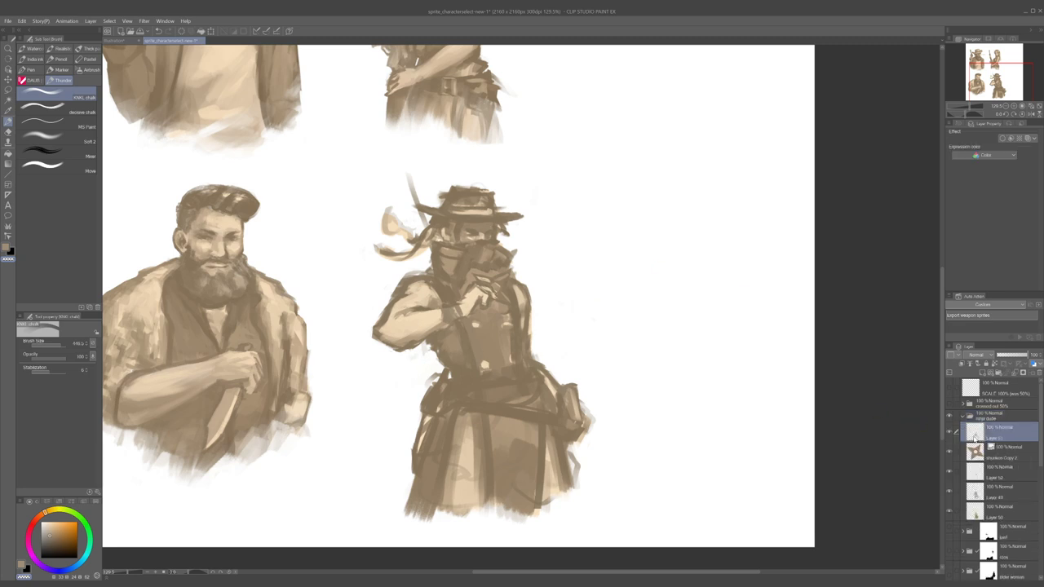
alt+click(459, 452)
drag(388, 348, 428, 362)
alt+click(460, 386)
alt+click(460, 447)
mouse_move(462, 452)
mouse_down()
mouse_move(426, 424)
mouse_move(424, 448)
mouse_move(429, 419)
mouse_move(421, 450)
mouse_up()
alt+click(433, 411)
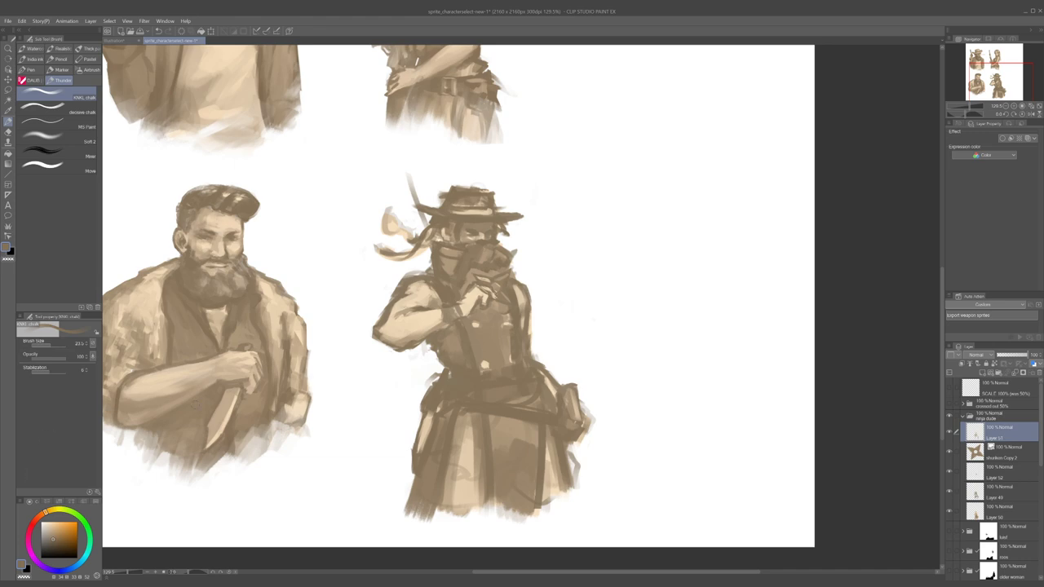
- Refine the shading of the masked character's coat skirt with tones sampled from the torso and the skirt panels
scroll(302, 375, down, 3)
scroll(301, 375, up, 2)
scroll(301, 375, down, 6)
scroll(196, 210, up, 4)
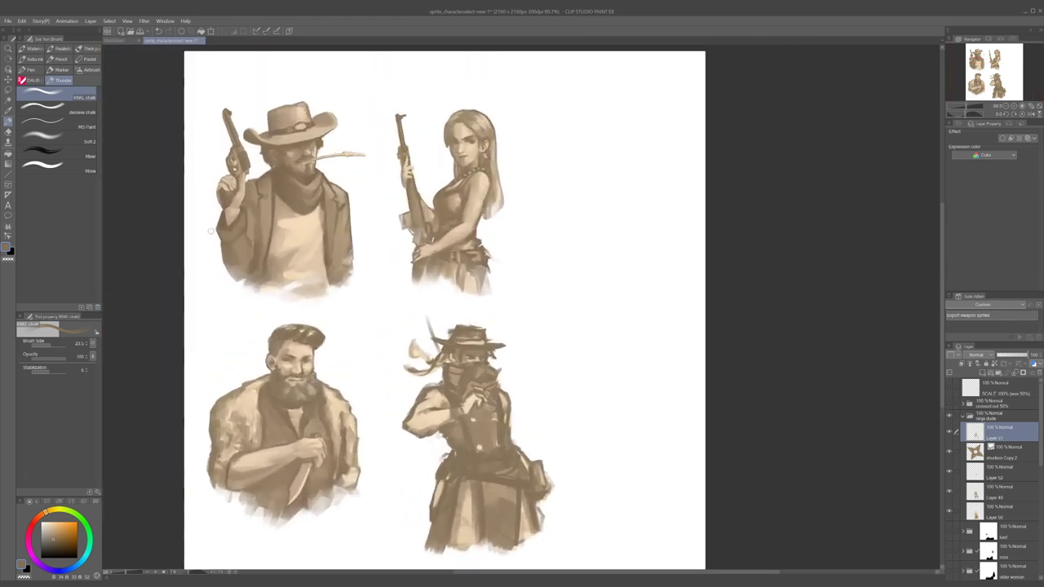
scroll(210, 231, up, 1)
scroll(505, 333, up, 2)
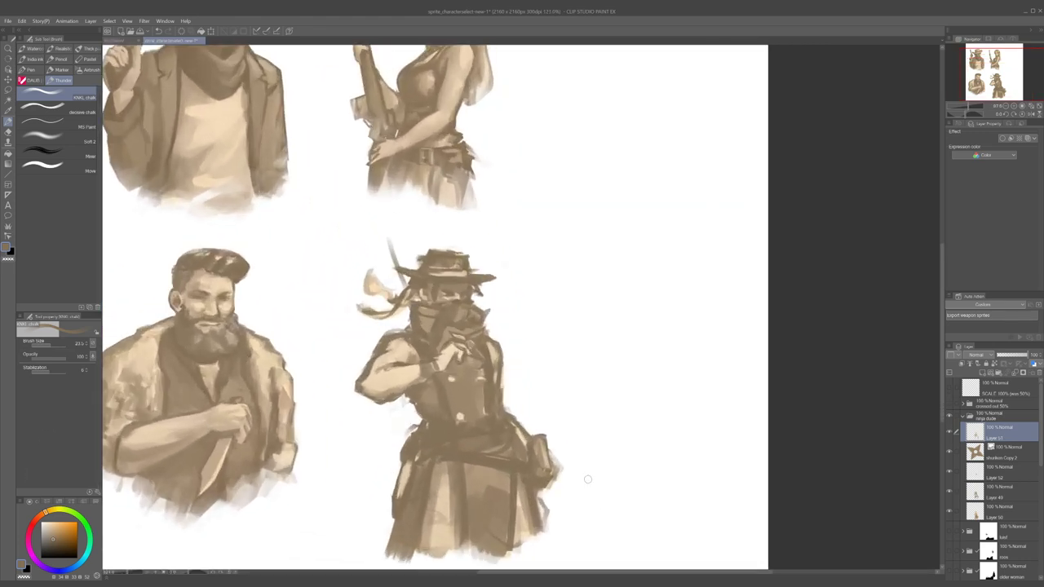
alt+click(450, 401)
alt+click(422, 395)
alt+click(441, 517)
alt+click(457, 522)
alt+click(490, 530)
alt+click(509, 548)
- Paint the skirt's outer edge below the hip with sampled tones and reduce the brush size
alt+click(207, 349)
alt+click(230, 356)
alt+click(414, 461)
alt+click(404, 479)
drag(410, 471, 407, 487)
key(bracketleft)
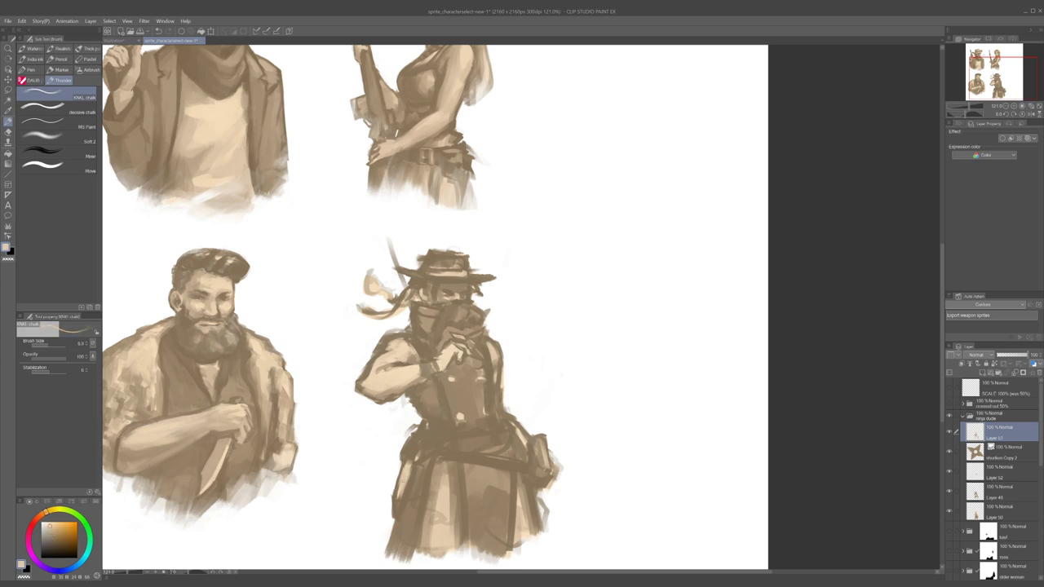
- Try strokes in a newly picked light tone on the coat skirt below the belt, and undo them
drag(54, 527, 70, 538)
drag(409, 476, 405, 493)
mouse_move(418, 465)
mouse_down()
mouse_move(417, 495)
mouse_move(443, 507)
mouse_up()
key(ctrl+z)
key(ctrl+z)
key(ctrl+z)
- Sample a brown from the bearded man, enlarge the brush and continue shading the masked character
alt+click(228, 416)
alt+click(247, 278)
key(bracketright)
key(bracketright)
key(bracketright)
key(bracketright)
drag(450, 100, 451, 71)
scroll(487, 441, up, 2)
scroll(488, 441, down, 1)
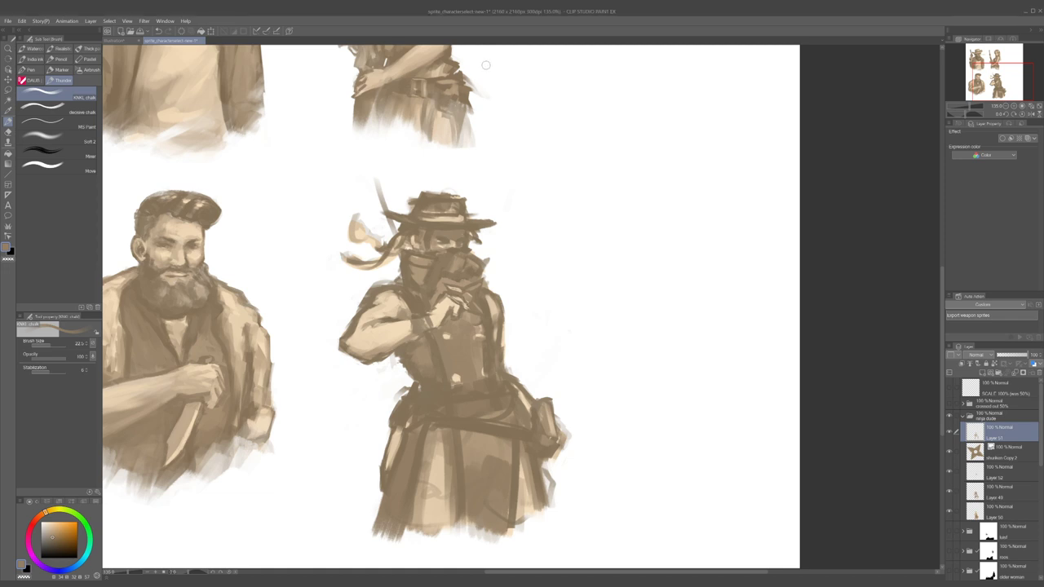
scroll(445, 295, down, 2)
scroll(467, 411, up, 2)
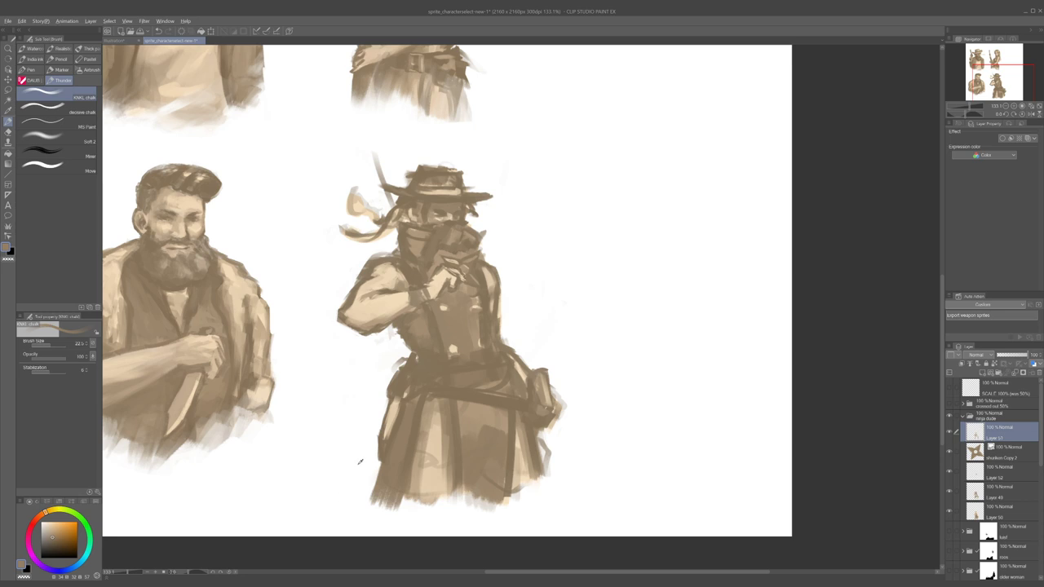
- Touch up the fold near the skirt's outer edge with a smaller brush and tones sampled around it
alt+click(395, 408)
mouse_move(397, 402)
mouse_down()
mouse_move(386, 438)
mouse_move(402, 407)
mouse_up()
key(bracketleft)
alt+click(397, 409)
alt+click(390, 421)
alt+click(399, 406)
alt+click(187, 393)
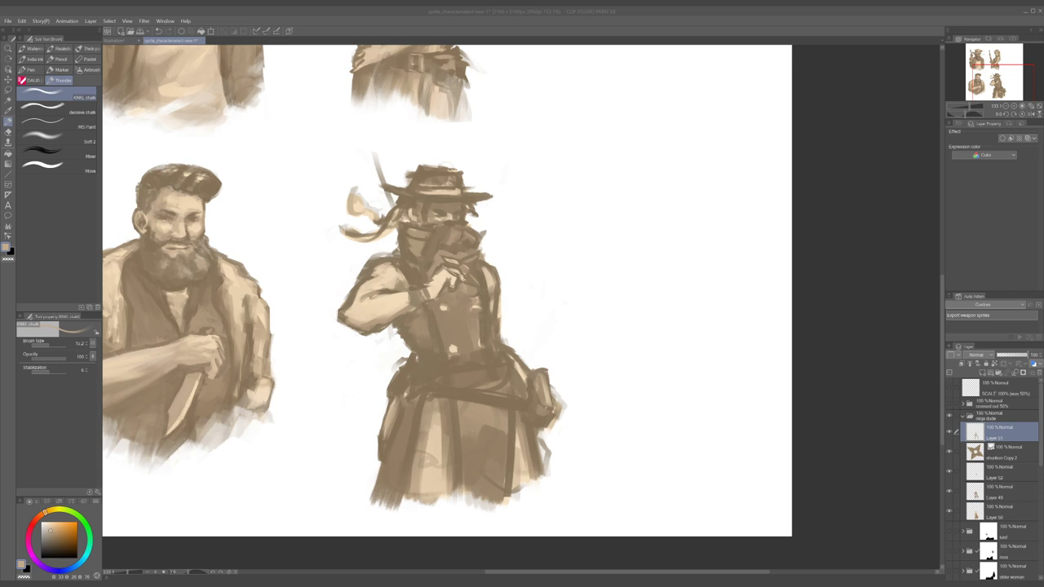
- Paint brown shading across the upper part of the skirt's central panel below the belt
click(380, 158)
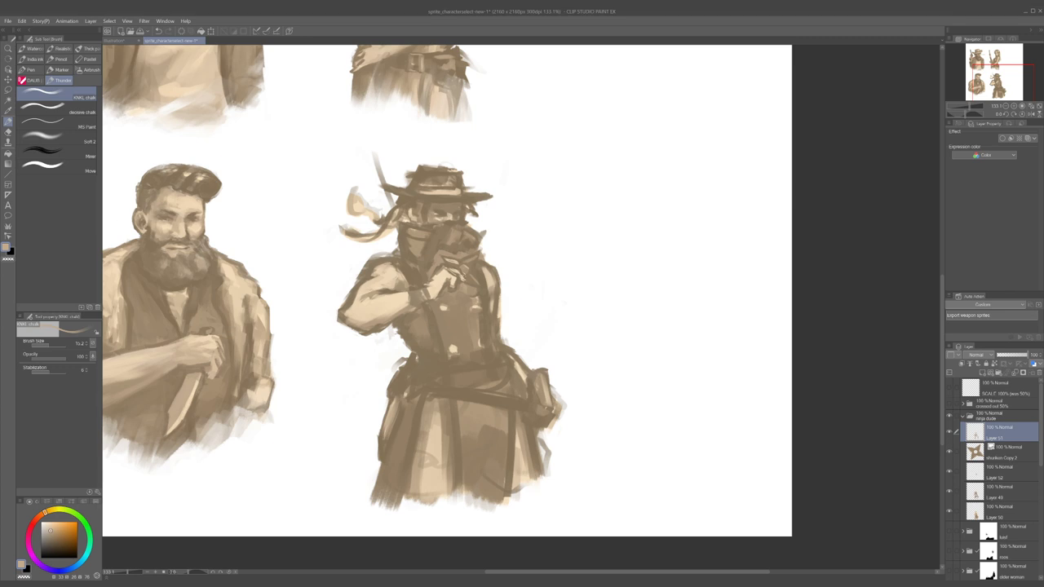
scroll(406, 301, down, 1)
scroll(490, 410, up, 2)
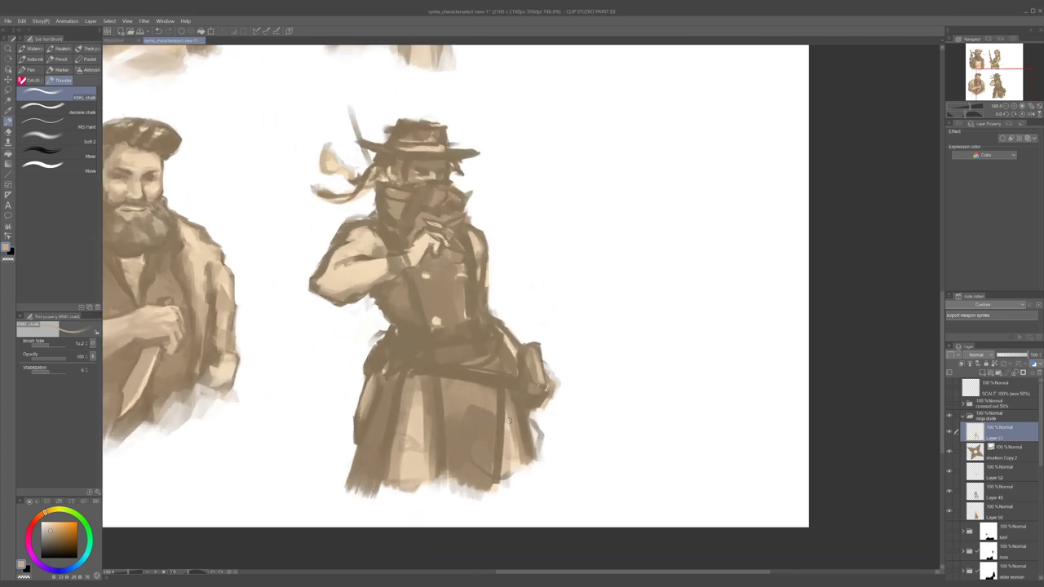
alt+click(462, 389)
drag(457, 399, 468, 399)
drag(471, 397, 477, 412)
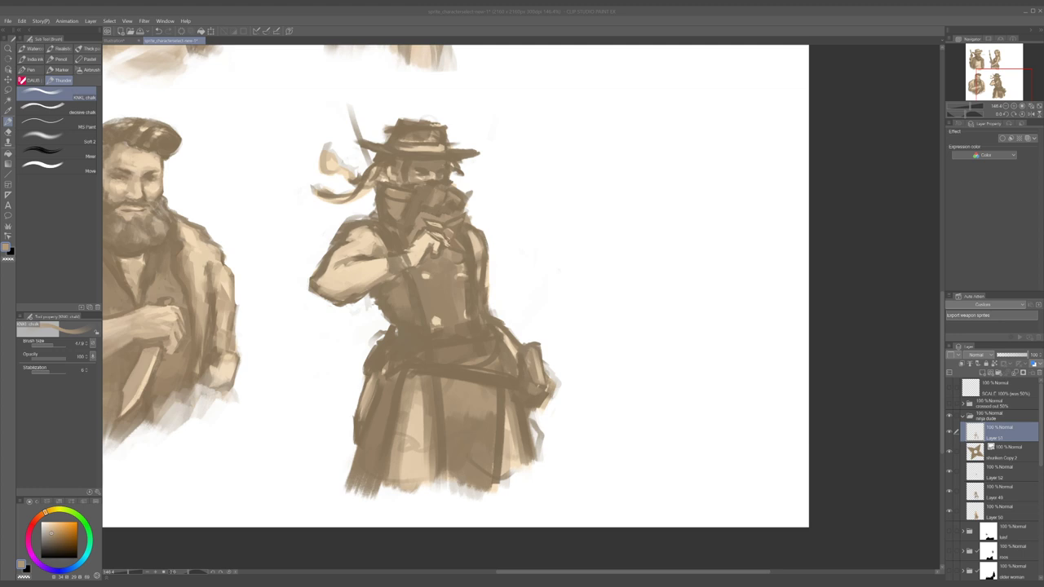
click(476, 241)
click(379, 25)
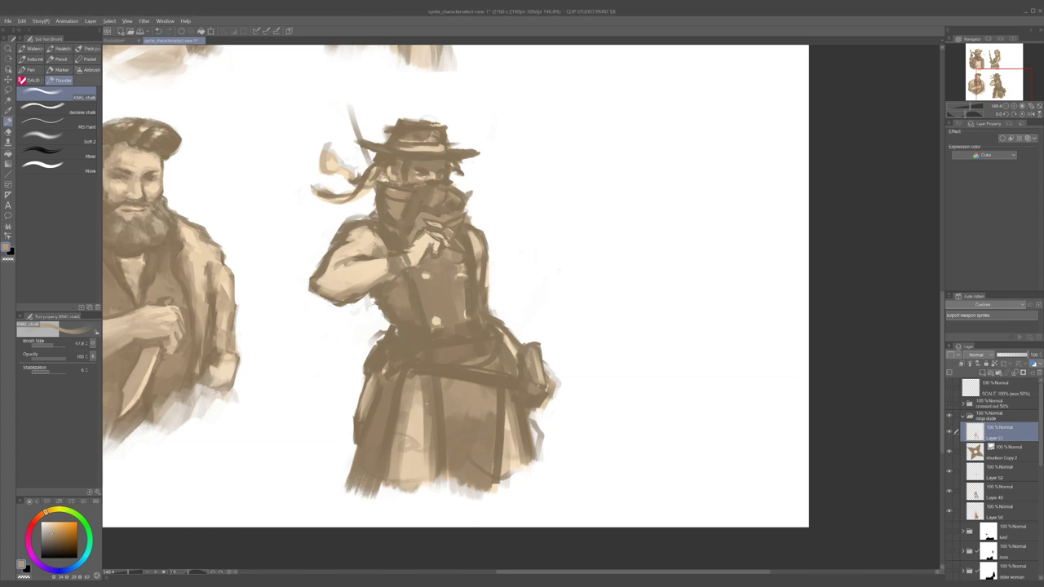
- Blend the central skirt panel down to the hem and soften its dark seam with sampled browns
mouse_move(458, 405)
mouse_down()
mouse_move(503, 401)
mouse_move(492, 399)
mouse_move(489, 447)
mouse_move(491, 403)
mouse_move(478, 483)
mouse_up()
alt+click(494, 399)
drag(488, 426, 486, 426)
alt+click(475, 473)
drag(476, 474, 473, 484)
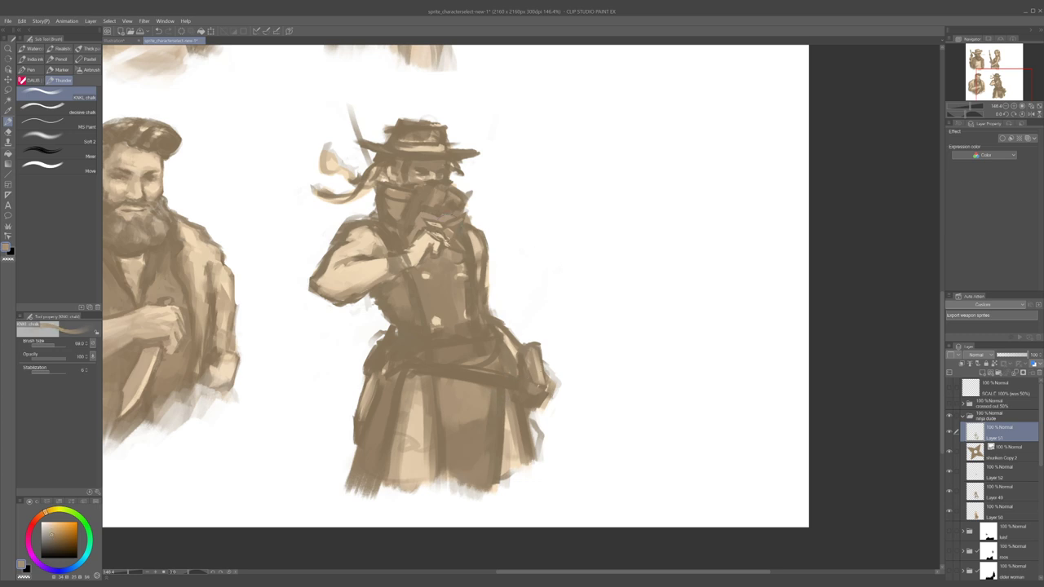
- Refine the shading on the shoulder and upper sleeve of the raised arm with sampled tones
alt+click(357, 242)
alt+click(357, 241)
drag(363, 242, 357, 250)
alt+click(350, 235)
drag(368, 234, 365, 233)
alt+click(350, 236)
- Darken the upper part of the bandana below the face with browns sampled from its folds
alt+click(390, 192)
alt+click(399, 200)
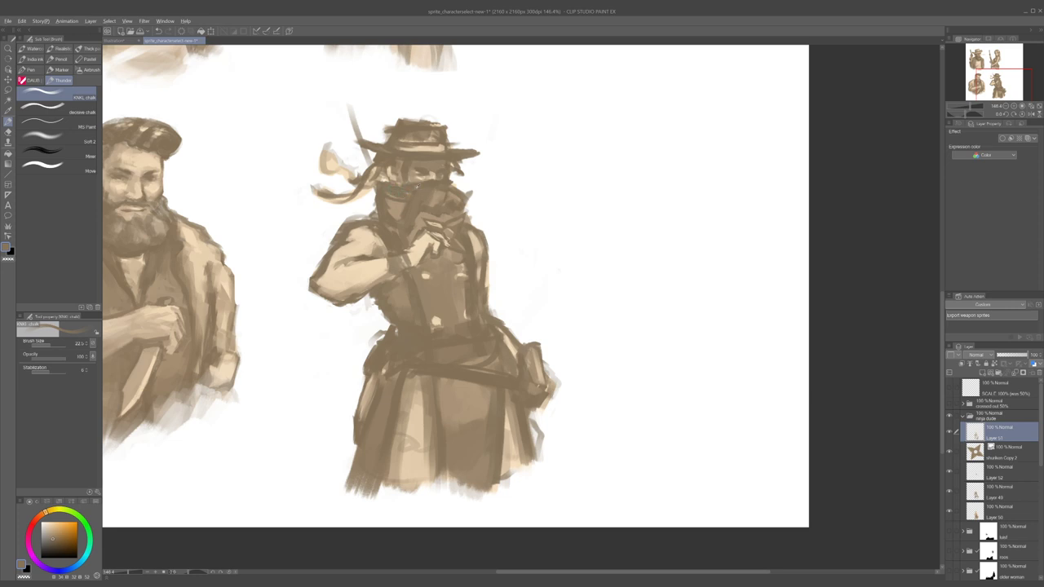
alt+click(391, 192)
alt+click(391, 191)
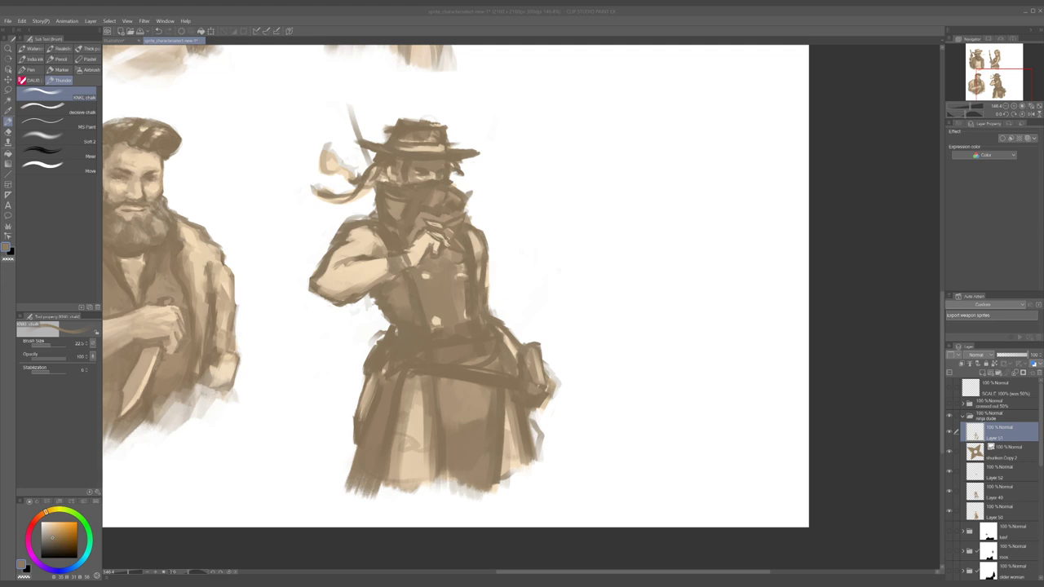
- Try small light strokes beside the face above the bandana with a reduced brush, and undo them
alt+click(393, 174)
alt+click(393, 174)
alt+click(393, 173)
key(bracketleft)
key(bracketleft)
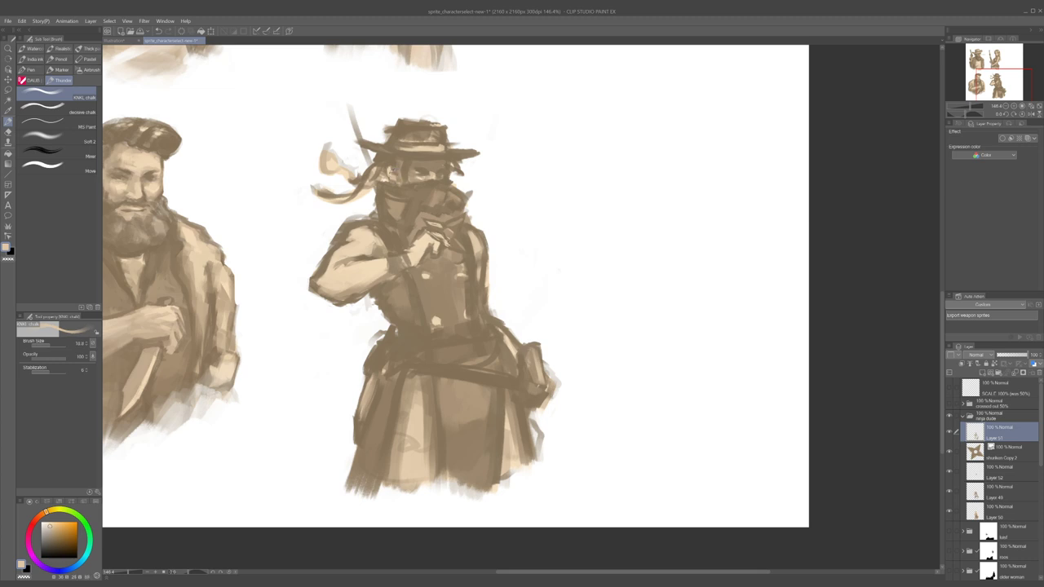
alt+click(391, 175)
drag(394, 173, 396, 178)
drag(364, 216, 400, 174)
key(ctrl+z)
key(ctrl+z)
- Try broad brown strokes across the bandana using sampled tones, and undo them
alt+click(397, 206)
alt+click(440, 201)
drag(397, 190, 425, 204)
key(ctrl+z)
alt+click(422, 184)
alt+click(399, 215)
alt+click(420, 222)
key(ctrl+z)
- Paint midtone folds on the bandana just above the raised hand with tones sampled from it
alt+click(443, 214)
alt+click(455, 198)
drag(451, 203, 442, 211)
alt+click(437, 210)
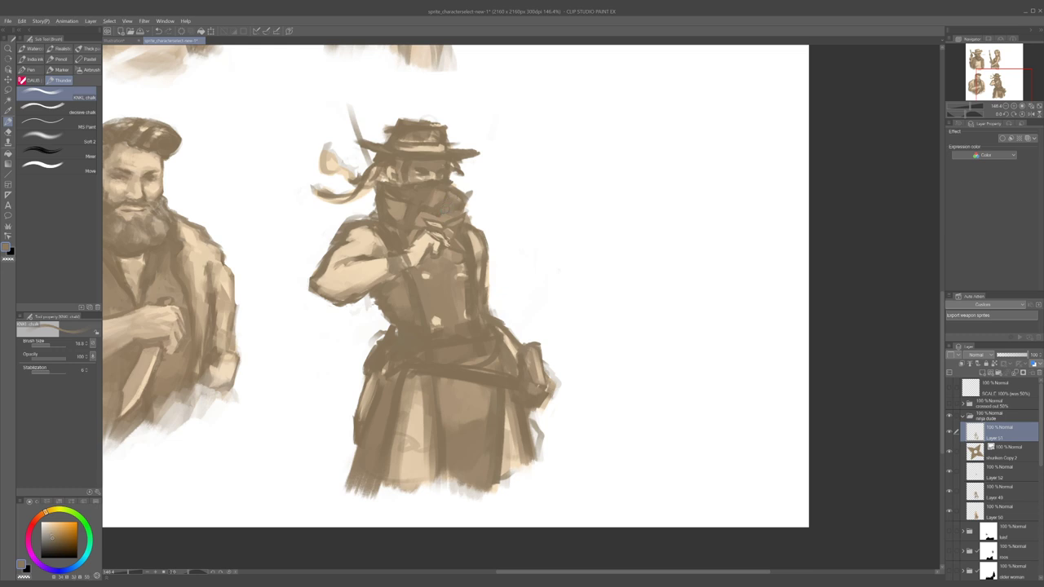
drag(428, 214, 422, 224)
- Refine the raised hand and the cloth around it with sampled tones, and reduce the brush size
alt+click(457, 220)
scroll(424, 242, up, 3)
alt+click(421, 237)
mouse_move(416, 240)
mouse_down()
mouse_move(425, 253)
mouse_move(438, 248)
mouse_up()
alt+click(424, 244)
key([)
key([)
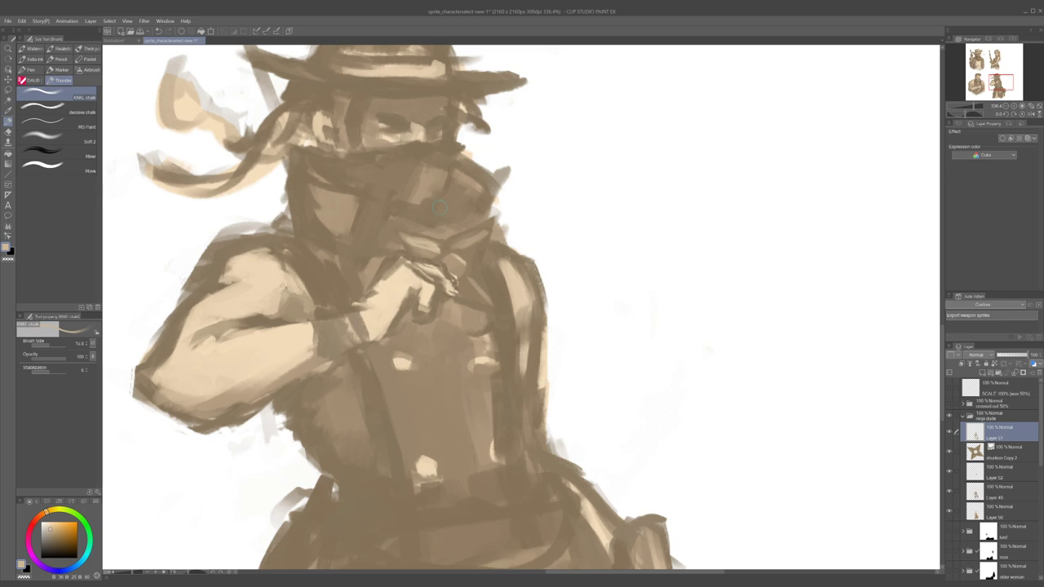
scroll(439, 207, down, 5)
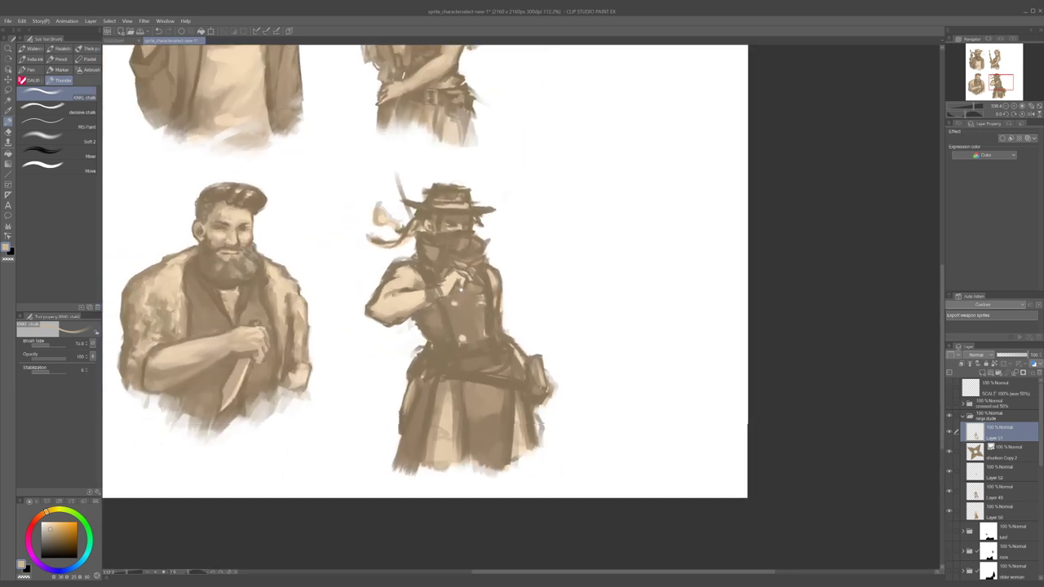
scroll(472, 277, up, 3)
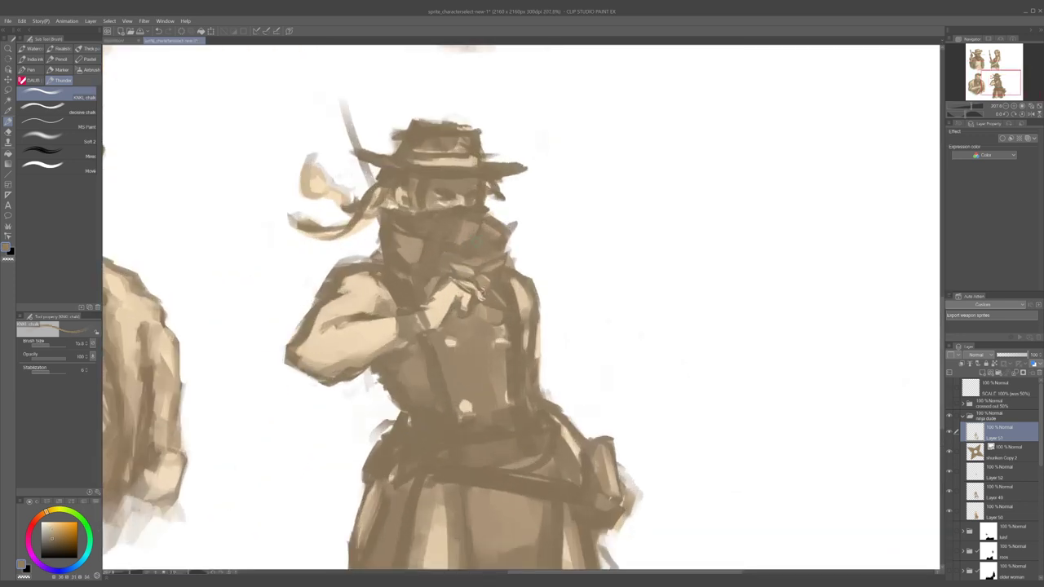
- Repaint the masked character's cheeks and the upper edge of the bandana with tones sampled from the face
scroll(471, 275, down, 10)
scroll(410, 267, up, 12)
scroll(411, 267, down, 7)
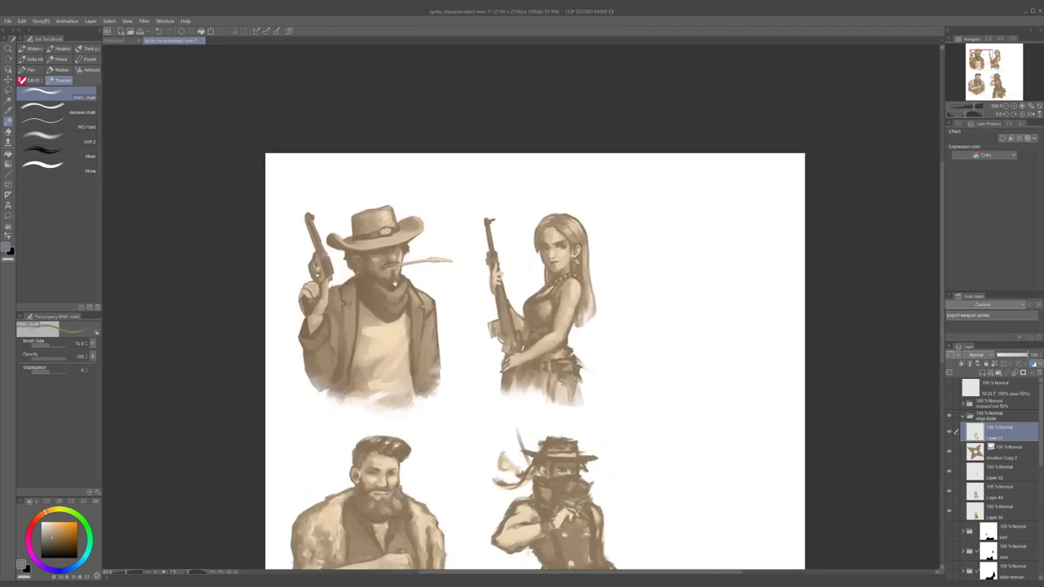
drag(563, 482, 411, 272)
scroll(404, 269, up, 4)
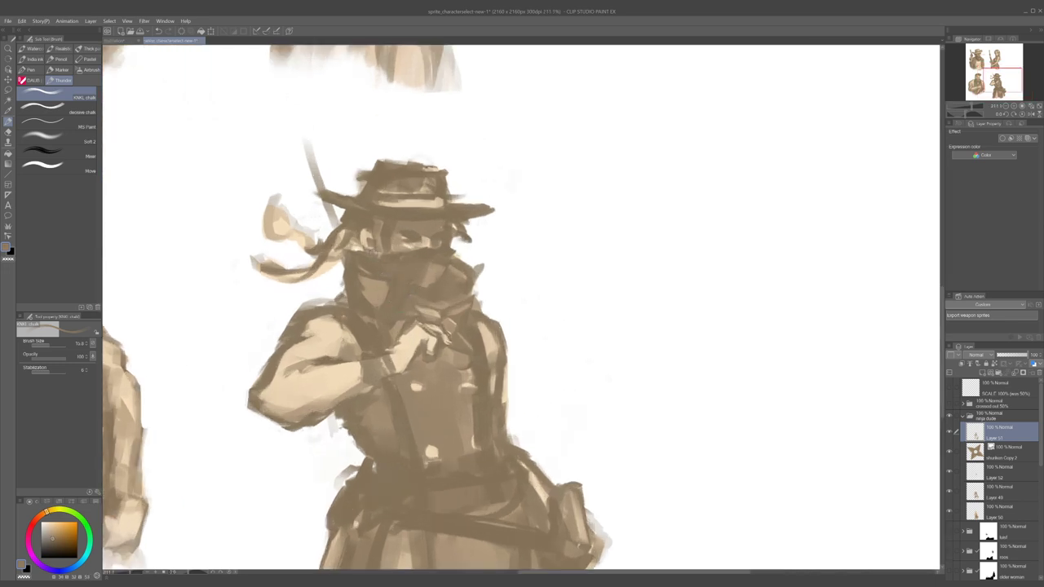
alt+click(381, 236)
alt+click(411, 252)
alt+click(407, 245)
alt+click(393, 242)
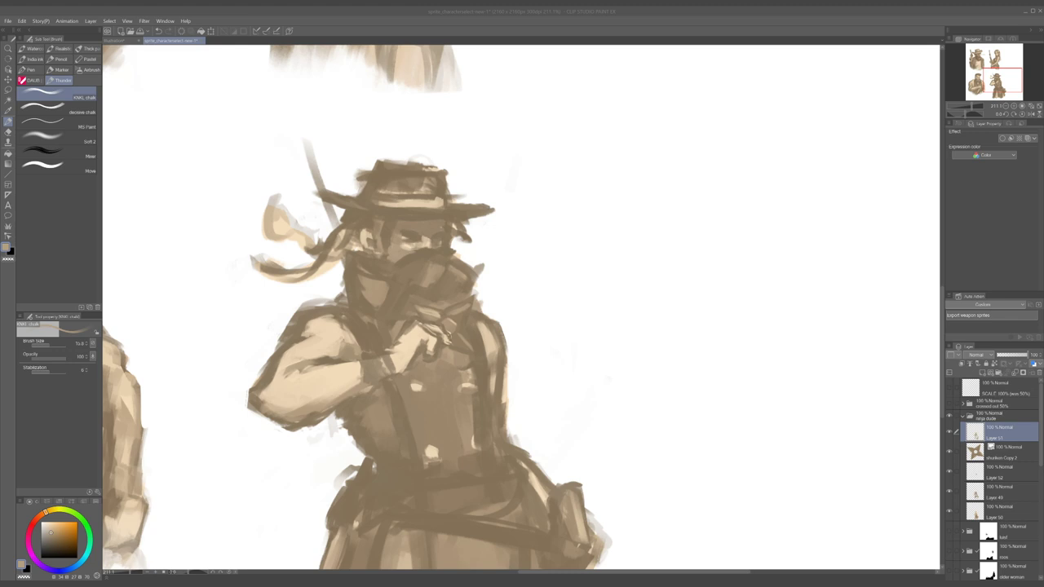
- Compare the figure with and without the top paint layer in the ninja dude folder
scroll(426, 258, down, 3)
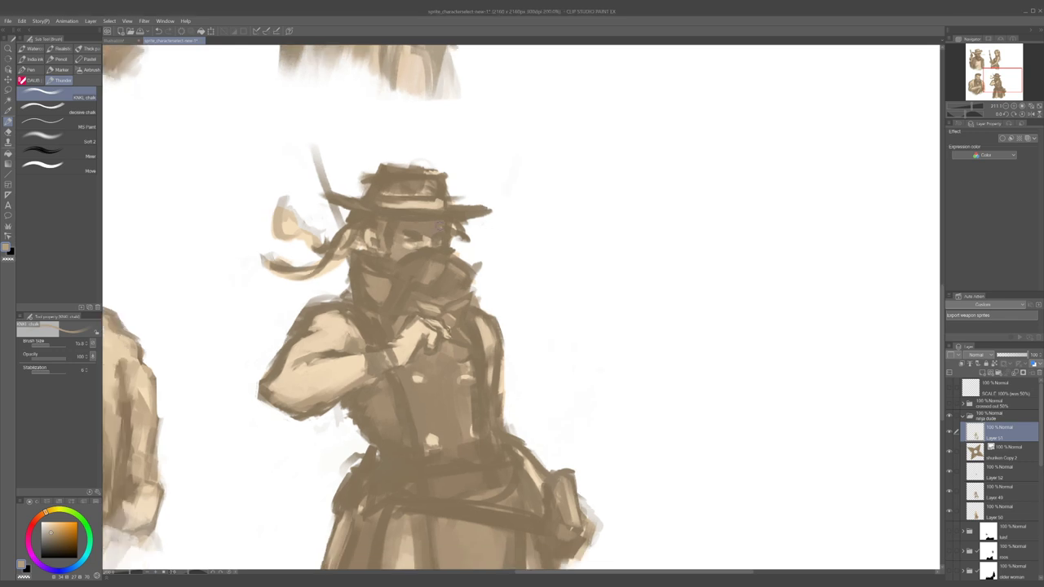
key(c)
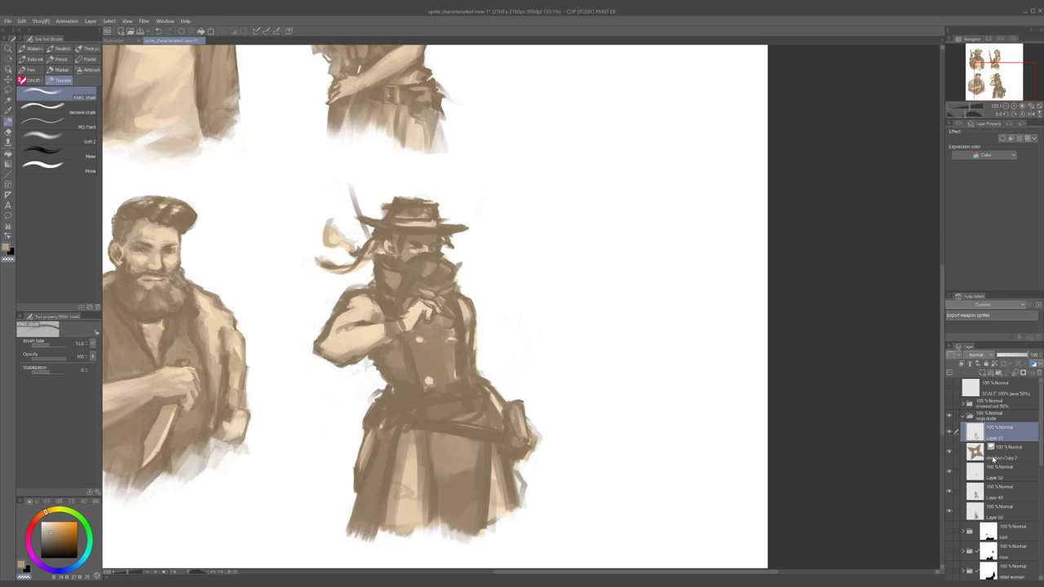
scroll(996, 448, down, 1)
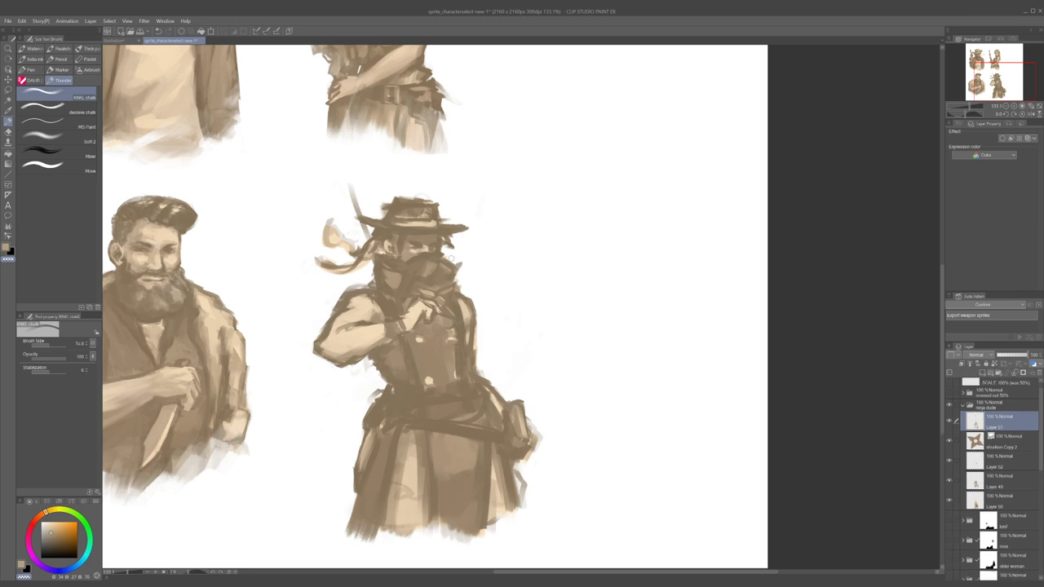
scroll(317, 227, up, 3)
click(949, 423)
click(949, 422)
scroll(551, 288, down, 3)
scroll(499, 333, down, 3)
scroll(535, 479, up, 3)
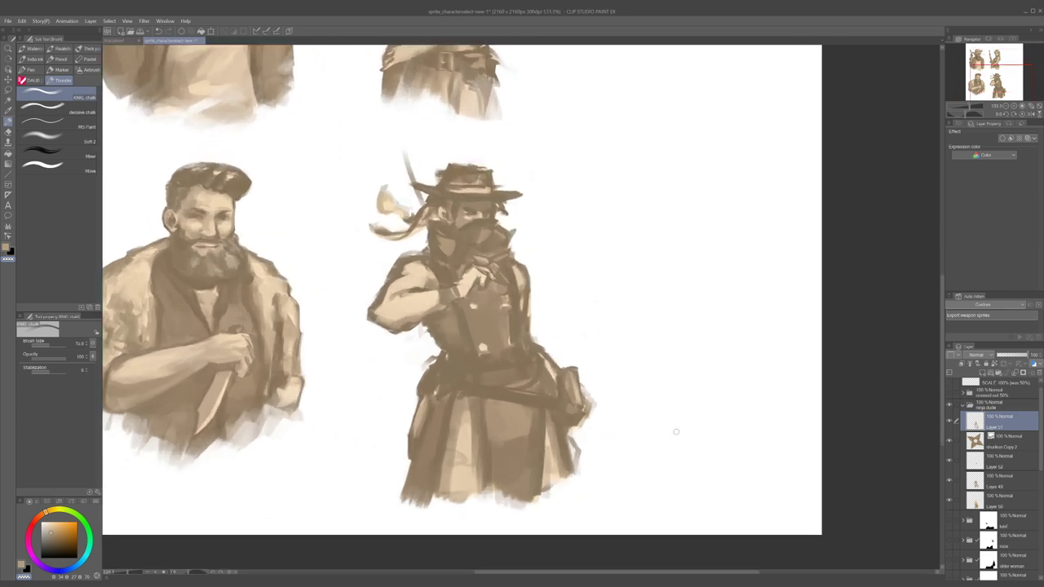
click(950, 422)
click(950, 422)
- Create a subfolder inside the ninja dude folder, move its five painting layers into it, and collapse it
click(998, 372)
click(1012, 436)
shift+click(996, 514)
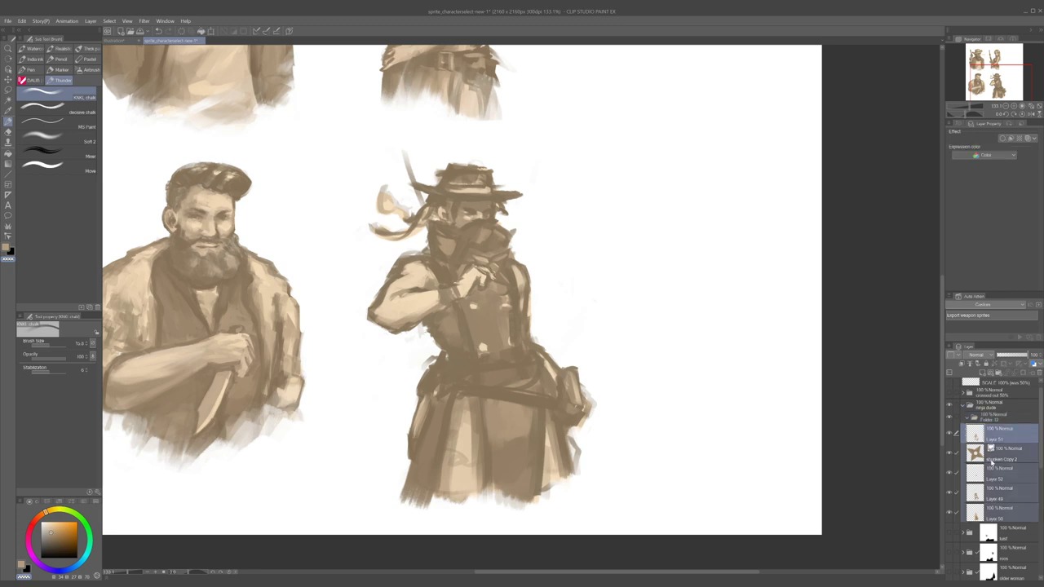
drag(999, 441, 998, 421)
click(970, 419)
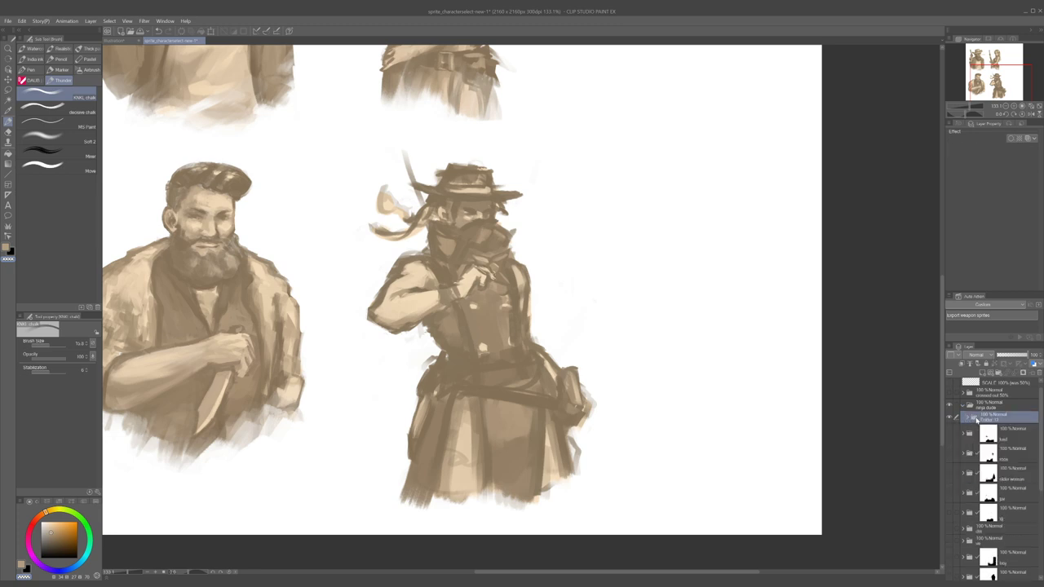
- Duplicate the new subfolder, hide the original, and merge the copy into a single layer
key(ctrl+c)
key(ctrl+v)
click(949, 430)
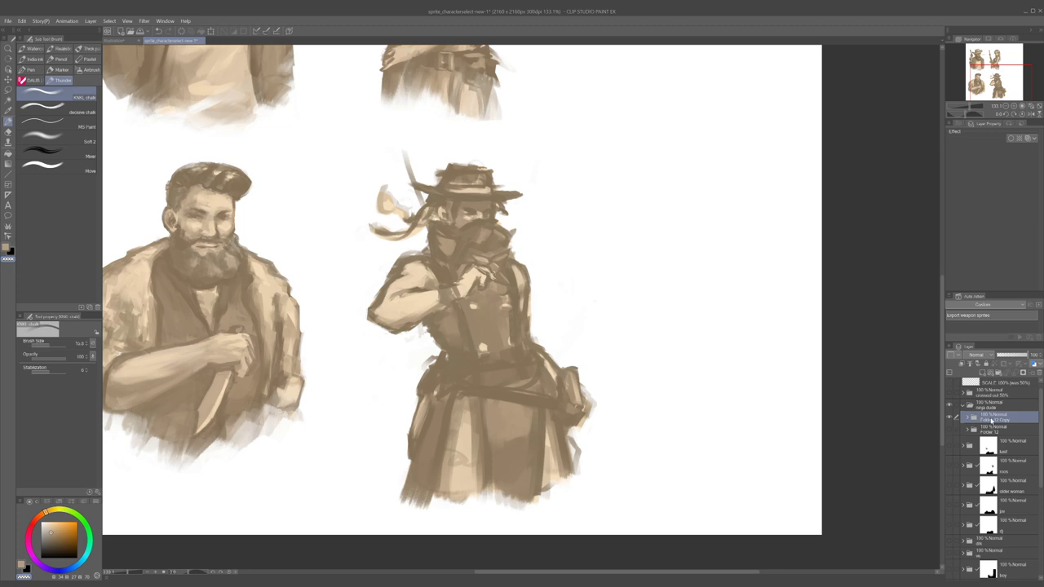
key(alt+shift+e)
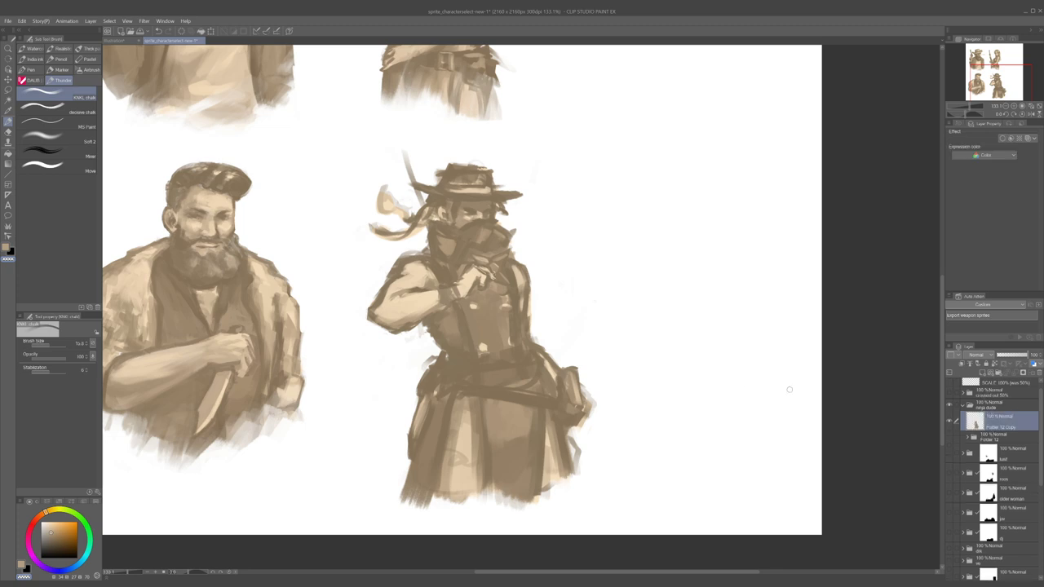
- Clean up the bent arm's outer contour at the shoulder and elbow with sampled tones and transparent strokes
scroll(507, 336, up, 1)
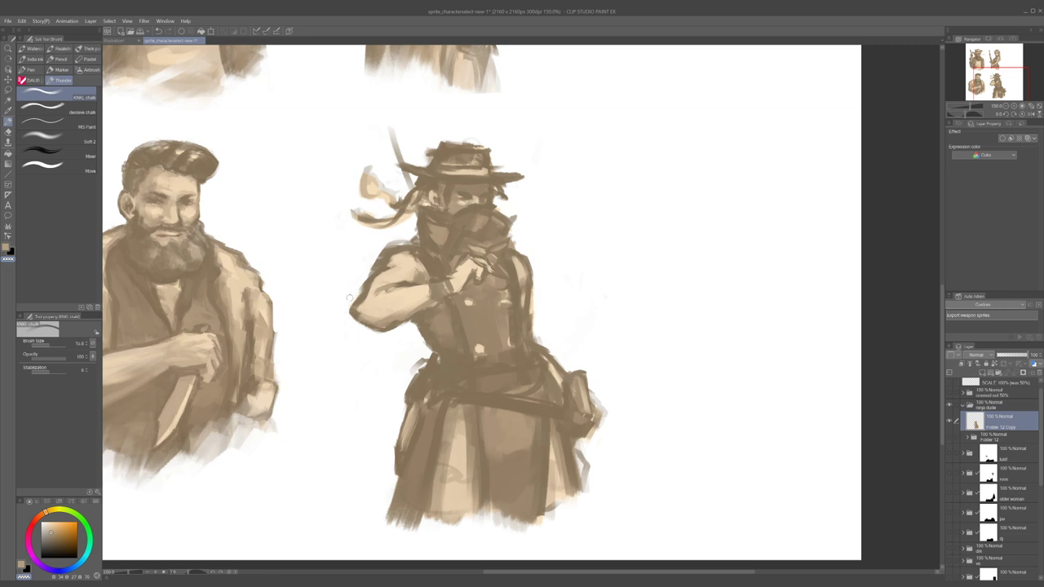
alt+click(365, 296)
drag(356, 301, 363, 286)
key(ctrl+z)
alt+click(455, 236)
alt+click(384, 258)
key(c)
drag(375, 256, 368, 273)
alt+click(377, 266)
drag(348, 299, 351, 313)
alt+click(362, 299)
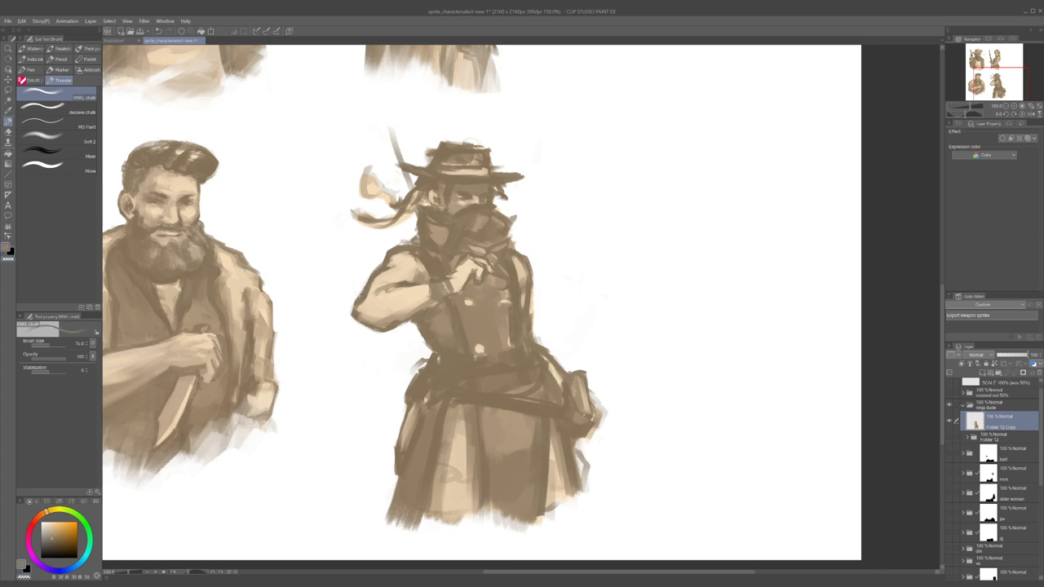
- Define the elbow and the underside of the forearm with dark sampled tones and a smaller brush
alt+click(458, 180)
alt+click(412, 259)
key([)
drag(356, 305, 350, 315)
drag(365, 326, 411, 319)
alt+click(397, 315)
alt+click(389, 328)
drag(399, 320, 459, 291)
- Refine the wrist and raised hand with sampled tones, and add a light touch to the near shoulder
alt+click(460, 282)
alt+click(489, 272)
mouse_move(452, 266)
mouse_down()
mouse_move(461, 278)
mouse_move(462, 260)
mouse_move(458, 280)
mouse_up()
key(x)
click(413, 260)
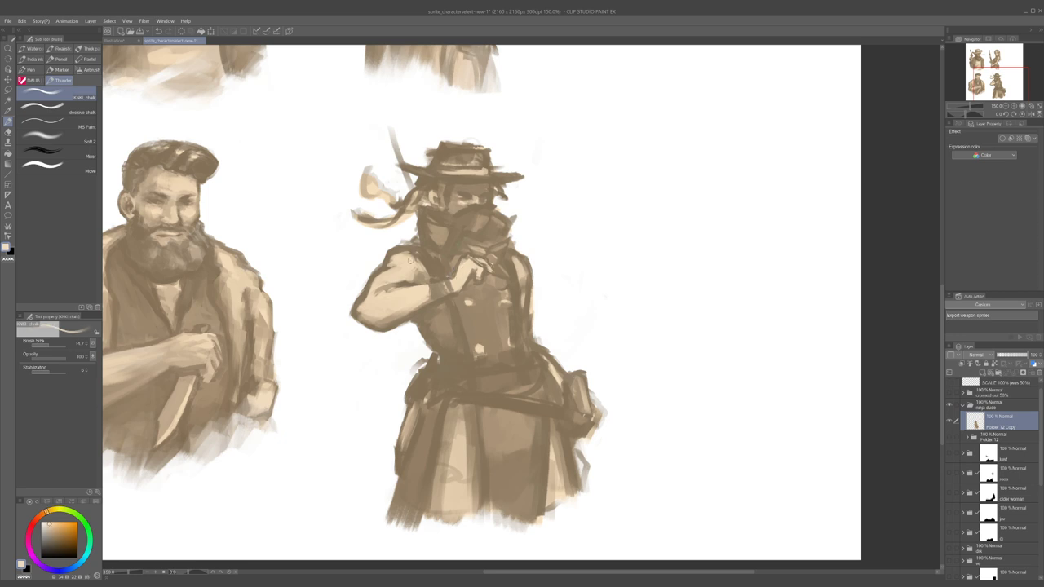
key(x)
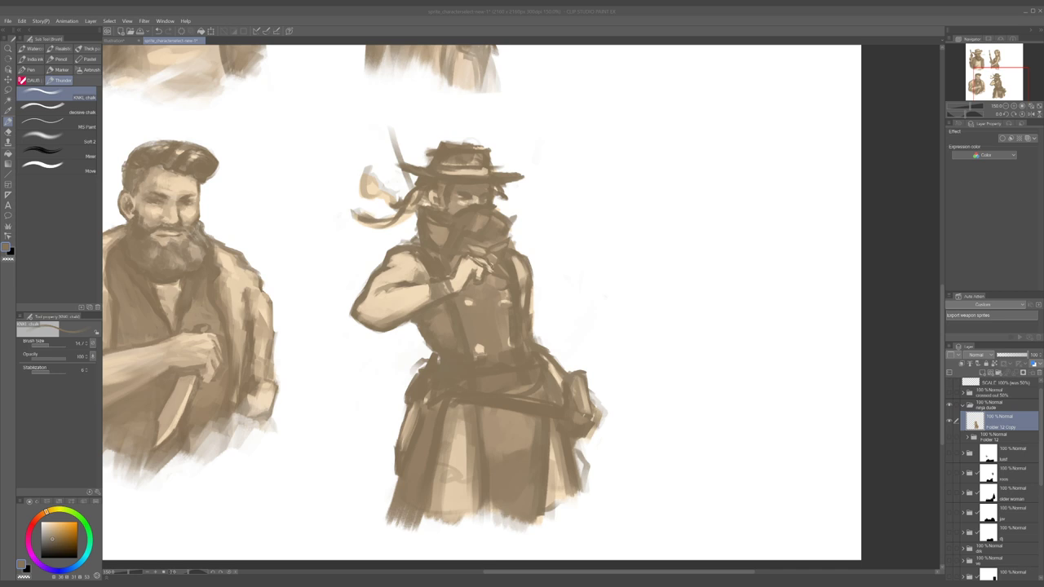
click(749, 161)
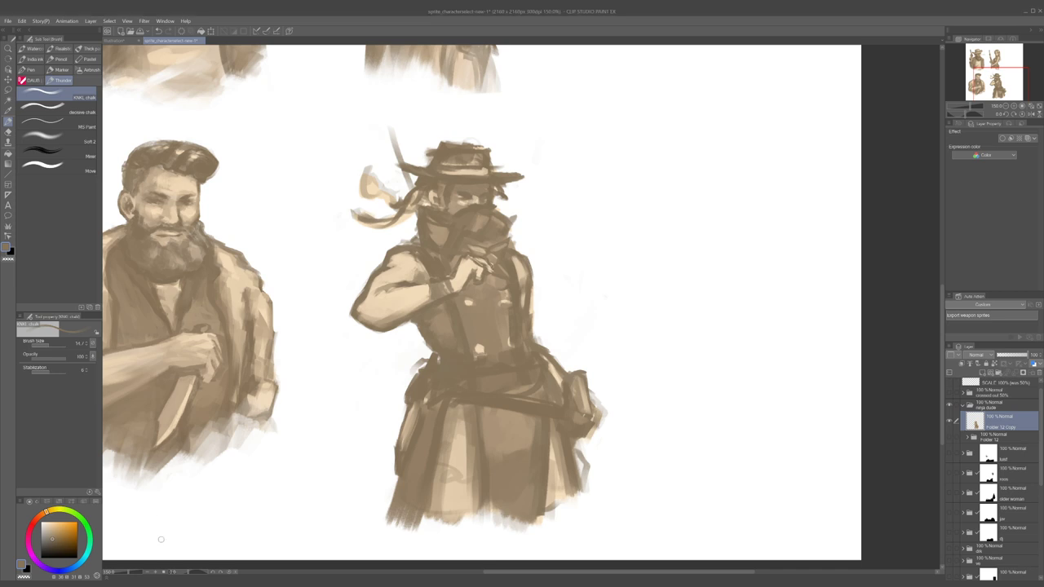
- Smooth the near shoulder, upper arm and forearm by erasing rough edges and blending with sampled skin tones
scroll(431, 179, down, 3)
scroll(428, 208, up, 3)
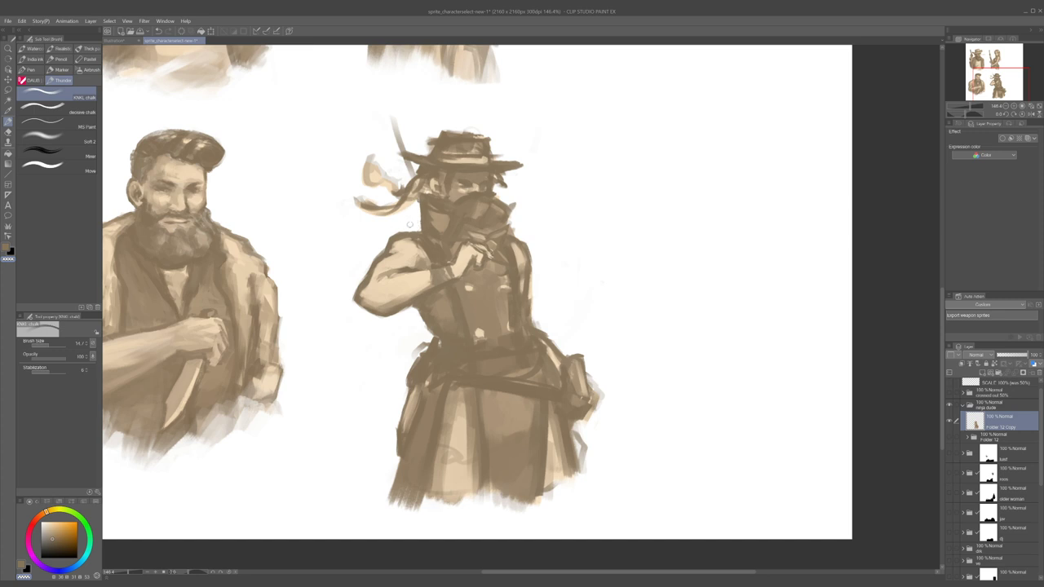
key(c)
alt+click(408, 241)
alt+click(425, 264)
alt+click(425, 262)
mouse_move(430, 267)
mouse_down()
mouse_move(375, 281)
mouse_move(360, 300)
mouse_up()
alt+click(407, 278)
alt+click(397, 273)
alt+click(372, 283)
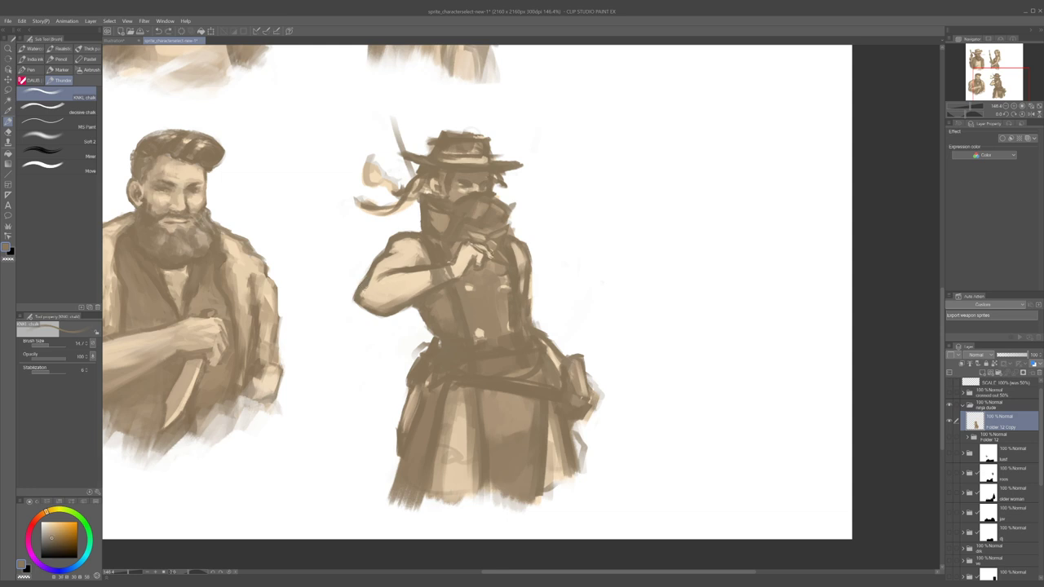
alt+click(359, 280)
- Trim the far sleeve's outer edge and erase the sword sticking up behind the hat with a larger brush
drag(534, 277, 534, 316)
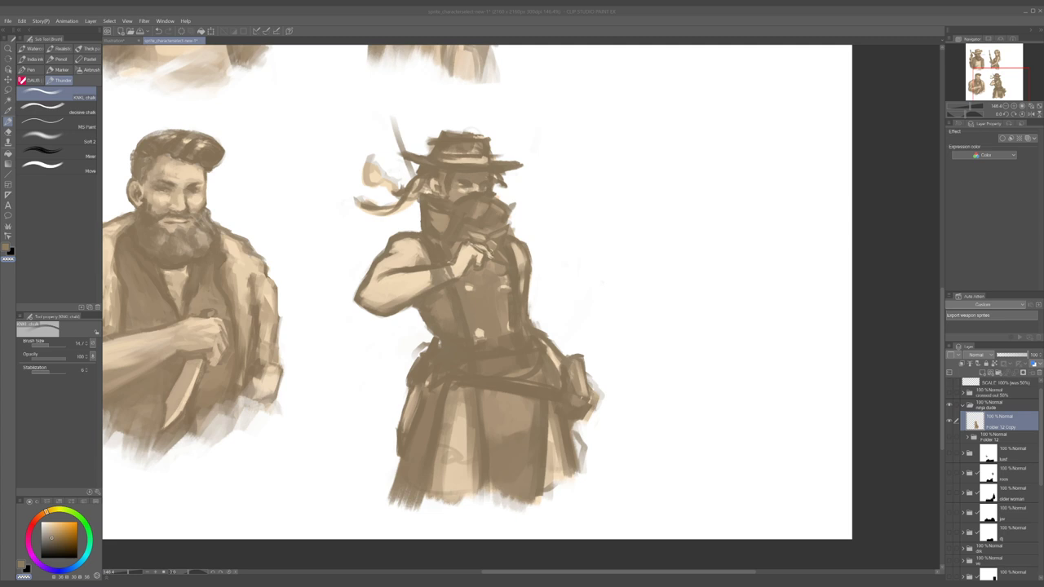
scroll(472, 153, down, 3)
scroll(472, 154, up, 3)
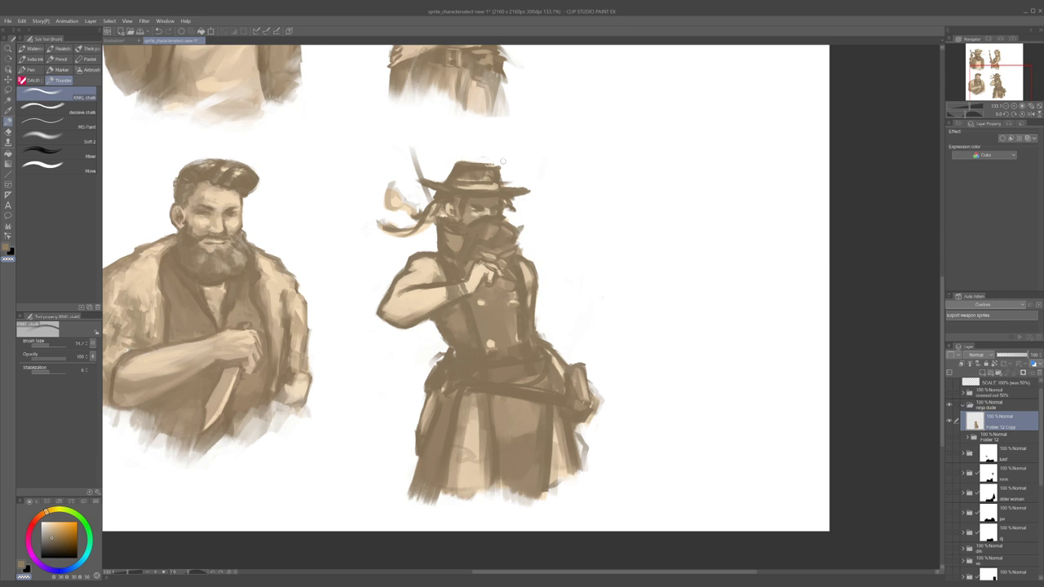
key(])
key(])
drag(410, 150, 422, 174)
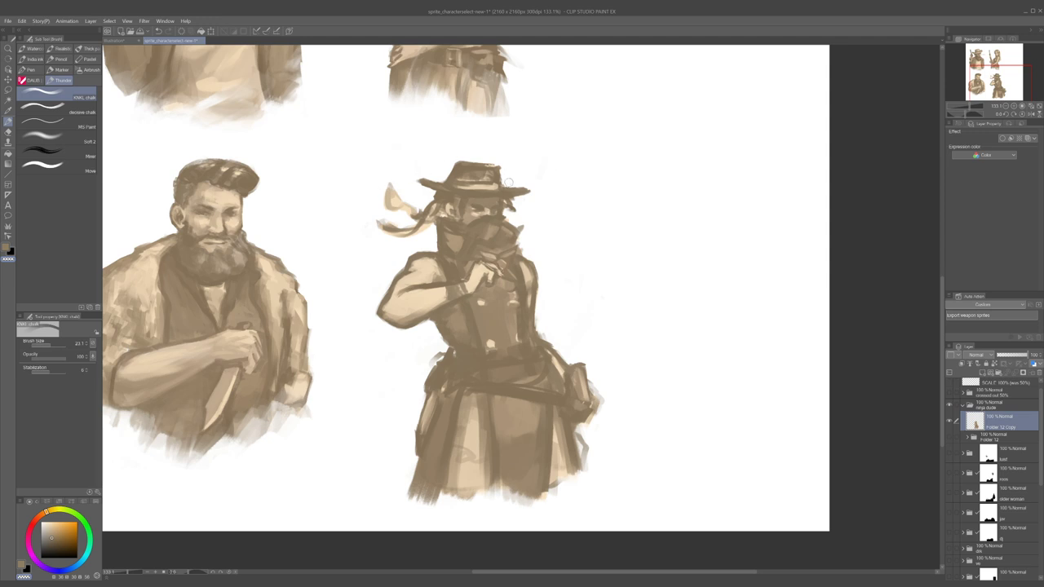
- Compare the cleaned-up merged layer with the original subfolder by switching their visibility
alt+click(506, 213)
click(948, 435)
click(949, 428)
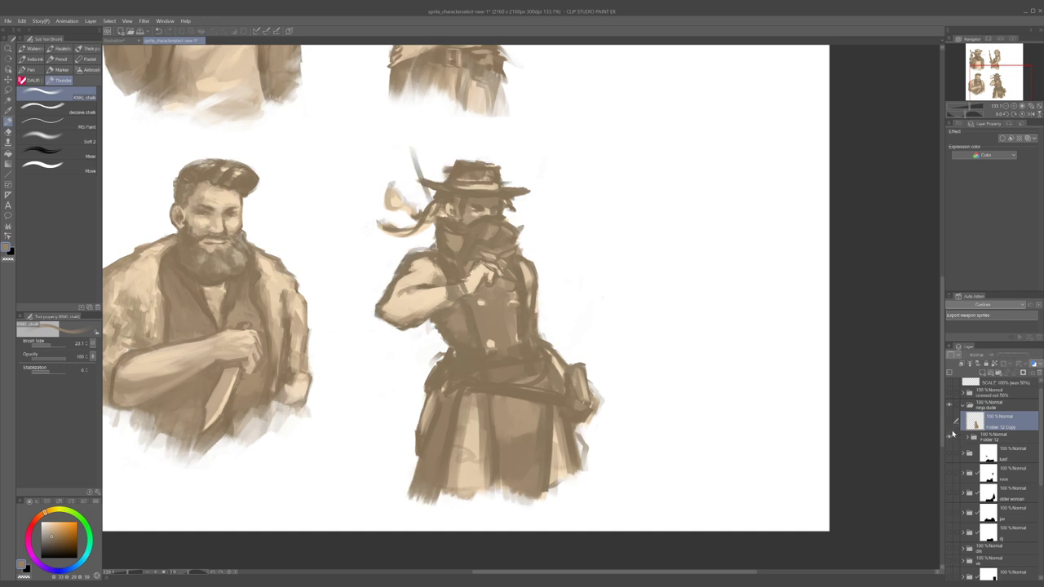
click(948, 427)
click(948, 428)
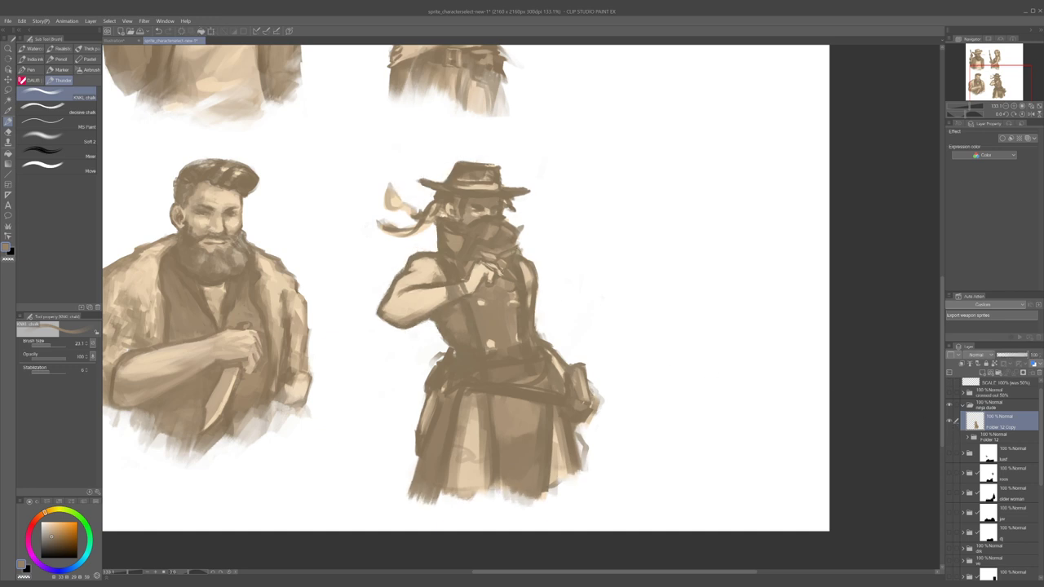
- Refine the face between the hat brim and the bandana with sampled tones and a smaller brush
alt+click(461, 215)
alt+click(465, 200)
key(bracketleft)
alt+click(471, 213)
drag(469, 202, 467, 214)
alt+click(467, 204)
drag(493, 150, 476, 204)
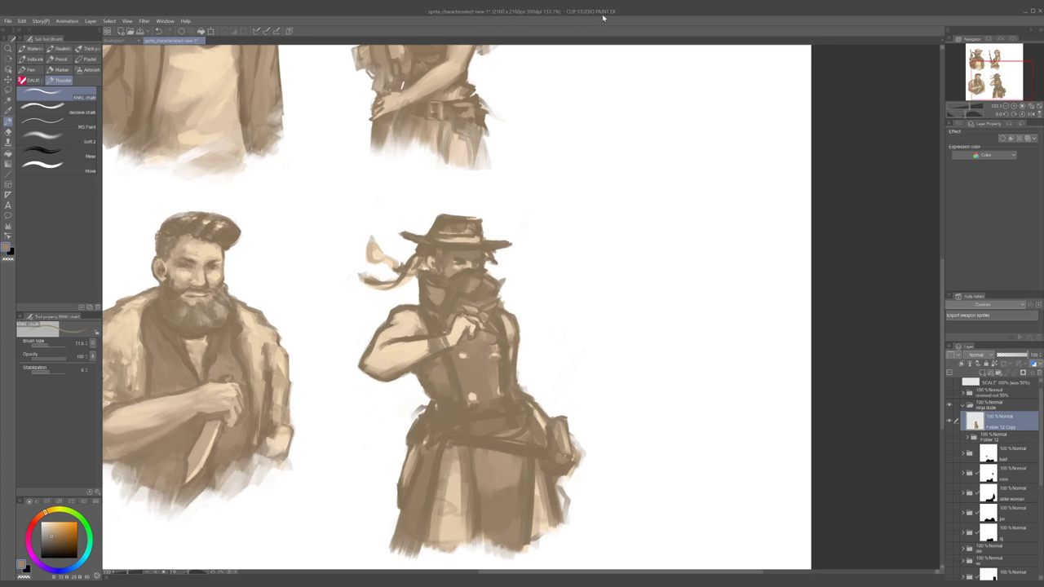
mouse_move(493, 157)
mouse_down()
mouse_move(612, 180)
mouse_move(493, 157)
mouse_up()
scroll(398, 148, down, 2)
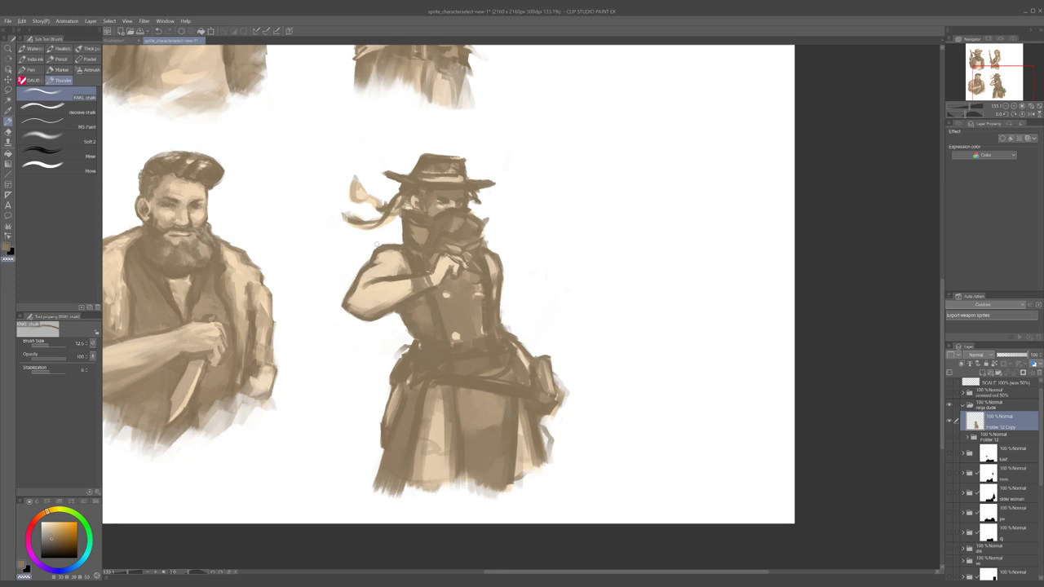
- Erase the rough spikes along the bandana's far edge and sample its cloth tone
key(c)
key(c)
key(c)
key(])
key(c)
mouse_move(480, 219)
mouse_down()
mouse_move(528, 229)
mouse_move(480, 221)
mouse_up()
key(c)
alt+click(472, 212)
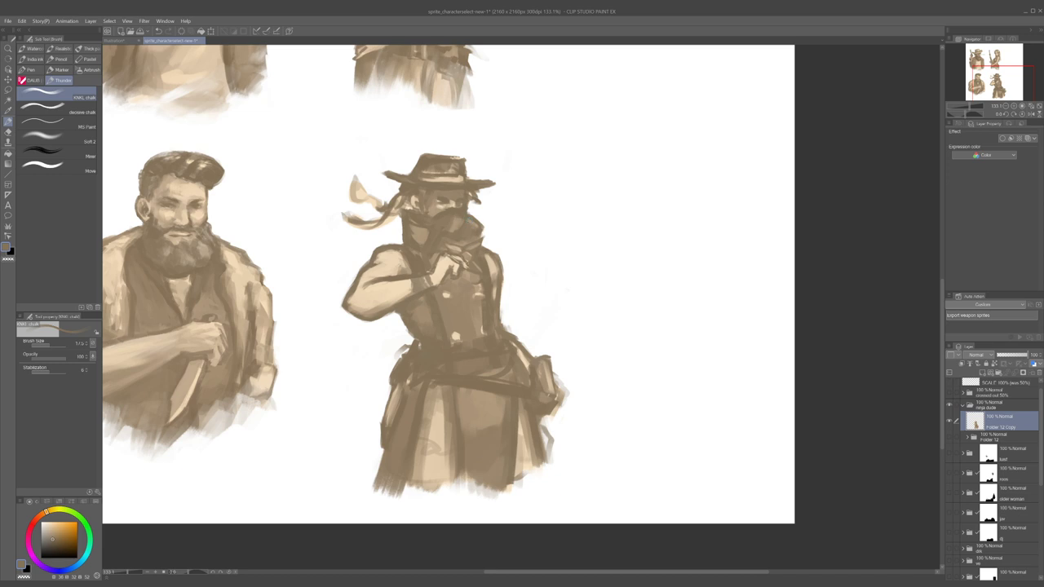
- Reshape the bandana's far edge and repaint the folds across its front with sampled browns
key(c)
mouse_move(485, 216)
mouse_down()
mouse_move(552, 238)
mouse_move(507, 236)
mouse_move(486, 219)
mouse_move(524, 215)
mouse_move(515, 211)
mouse_up()
key(c)
alt+click(461, 214)
alt+click(453, 215)
drag(439, 223, 447, 223)
alt+click(437, 214)
scroll(518, 229, down, 2)
scroll(467, 243, up, 2)
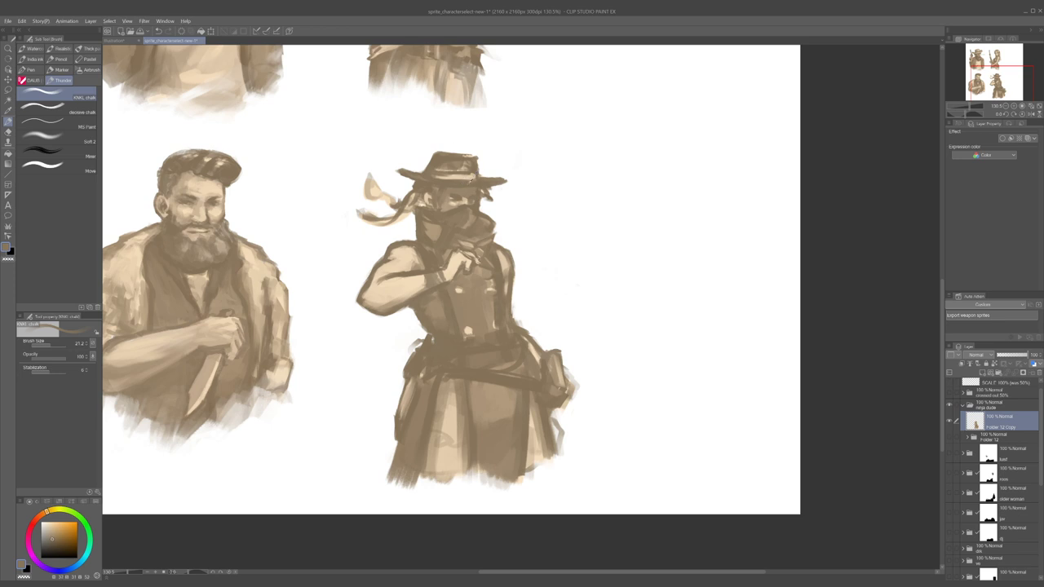
- Paint the shadow beneath the hat brim, and try a stroke on the crown before undoing it
drag(459, 188, 472, 187)
alt+click(464, 196)
alt+click(466, 173)
drag(472, 162, 471, 173)
key(ctrl+z)
- Paint over the top of the hat's crown, alternating between the main and secondary colours
key(x)
key(x)
key(x)
drag(460, 155, 473, 155)
key(x)
key(x)
key(x)
key(x)
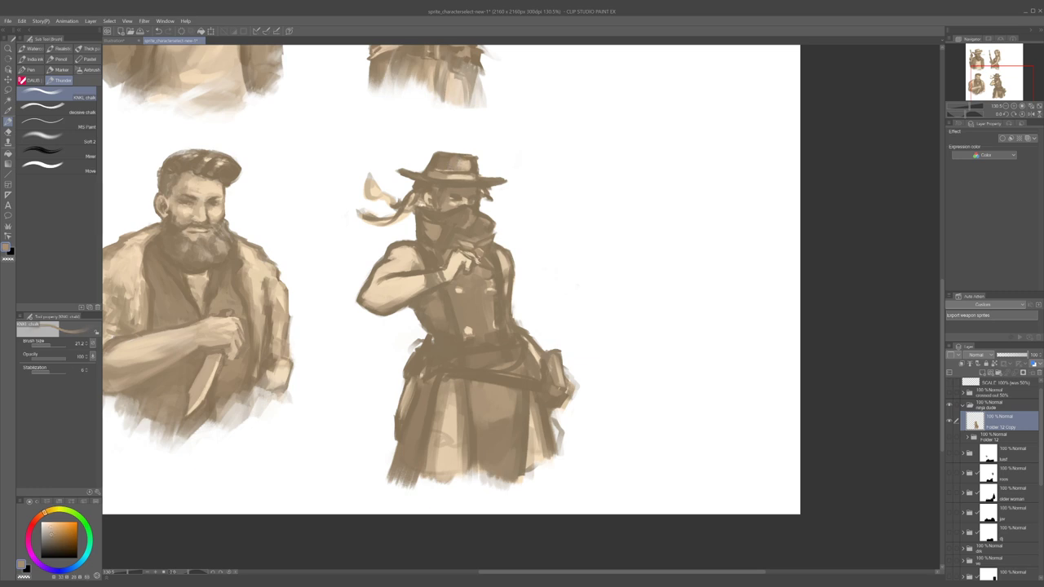
- Trim the crown's near side with transparent strokes and repaint its edge
key(x)
key(c)
drag(426, 162, 426, 164)
key(c)
drag(433, 155, 430, 167)
alt+click(481, 166)
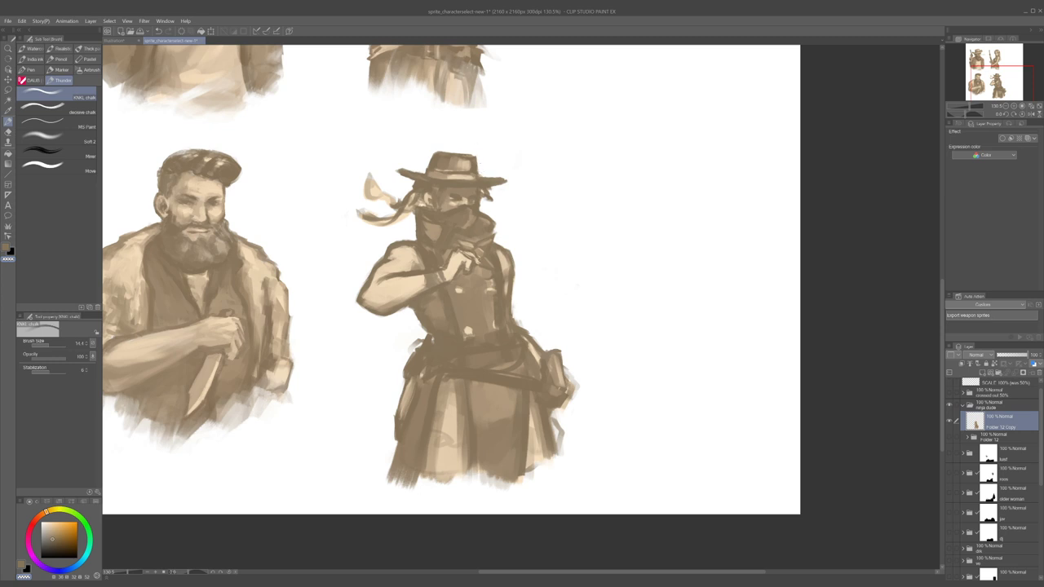
- Try strokes along the far side of the hat brim, and undo them
key(c)
alt+click(437, 192)
key(c)
key(c)
drag(478, 177, 502, 176)
key(ctrl+z)
key(ctrl+z)
key(ctrl+z)
- Blend the shading on the front of the hat's crown with tones sampled from it
key(c)
key(c)
alt+click(416, 173)
alt+click(455, 161)
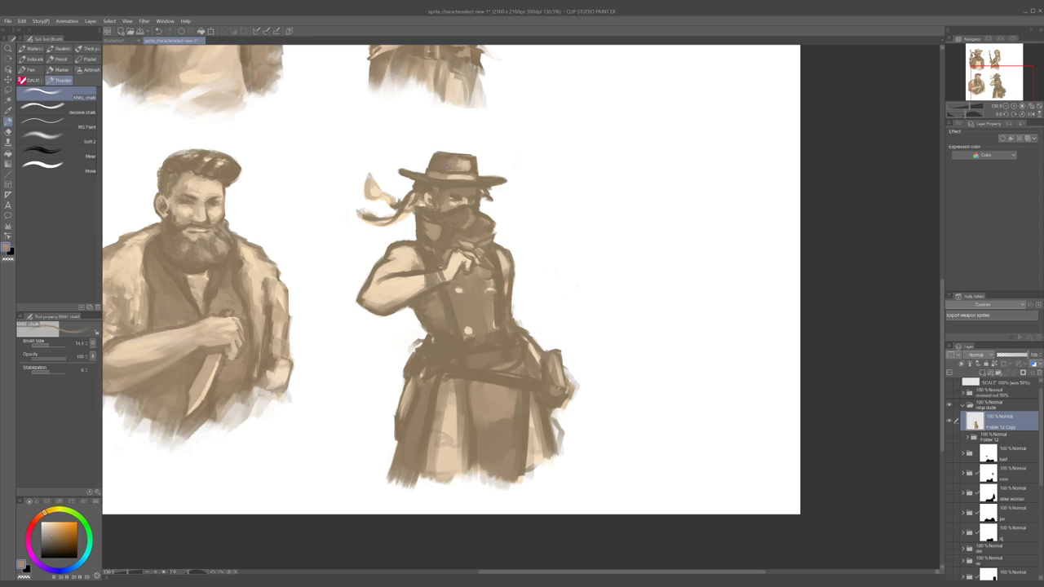
alt+click(443, 156)
alt+click(464, 162)
alt+click(456, 161)
alt+click(458, 162)
alt+click(456, 163)
alt+click(465, 161)
alt+click(455, 162)
drag(458, 161, 458, 168)
- Refine the back edge of the bandana below the ear with sampled tones and a much smaller brush
alt+click(423, 210)
alt+click(423, 212)
alt+click(418, 210)
drag(418, 207, 413, 215)
alt+click(422, 221)
key(bracketleft)
key(bracketleft)
key(bracketleft)
drag(414, 208, 407, 214)
alt+click(416, 211)
- Sharpen the hair and ear area beneath the hat brim with fine strokes in sampled and transparent colour
key(c)
drag(411, 217, 422, 194)
alt+click(421, 202)
key(])
key(bracketleft)
key(bracketleft)
drag(424, 196, 422, 204)
key(c)
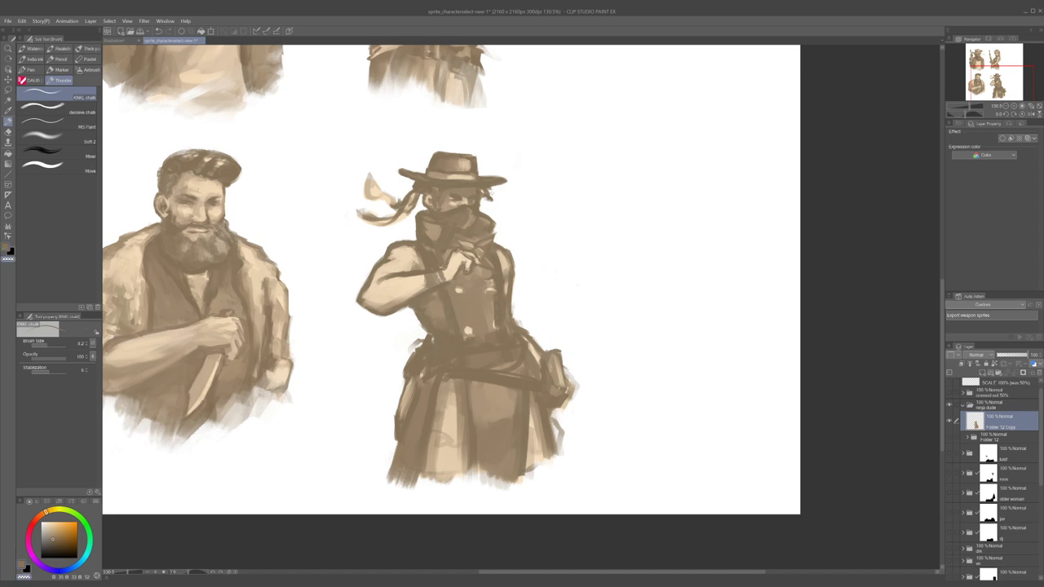
- Tidy the far side of the masked man's face and the front of his bandana with sampled tones, and save the file
key(bracketleft)
drag(482, 197, 489, 199)
alt+click(477, 210)
key(bracketright)
key(bracketright)
key(ctrl+s)
alt+click(471, 215)
key(])
drag(468, 217, 474, 222)
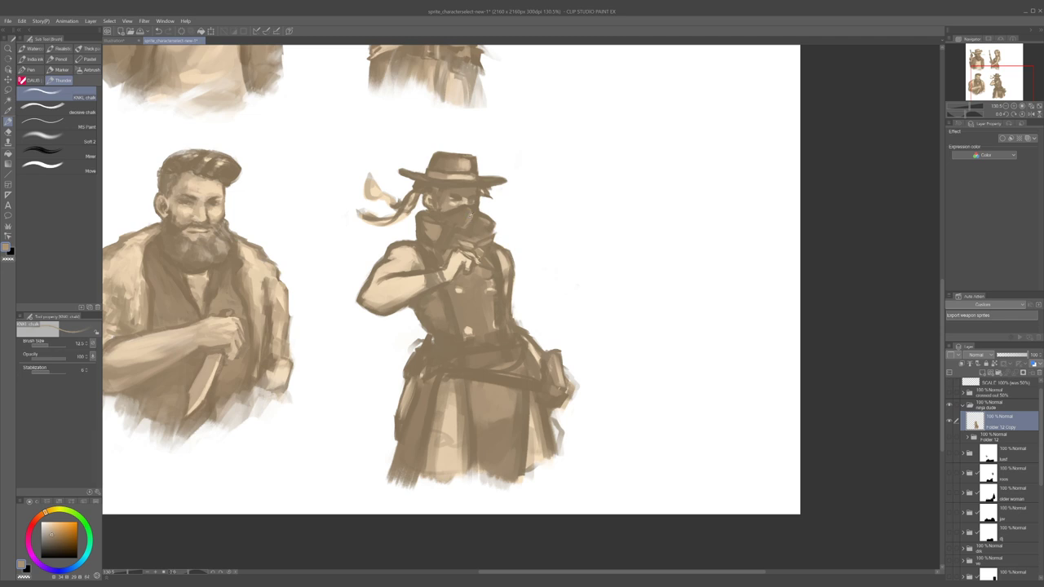
- Blend the folds across the front and sides of the bandana with tones sampled from it
alt+click(465, 216)
alt+click(467, 206)
drag(466, 217, 470, 227)
alt+click(470, 216)
alt+click(470, 214)
alt+click(466, 224)
alt+click(475, 224)
alt+click(473, 227)
scroll(400, 291, up, 1)
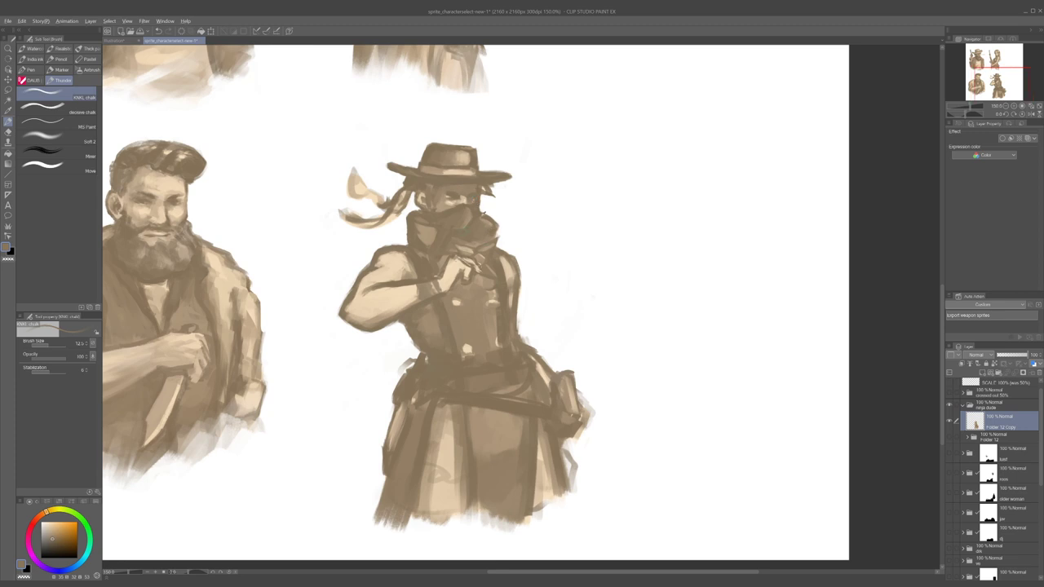
alt+click(432, 232)
alt+click(478, 228)
- Refine the eye area and the shading around the hat brim with sampled tones and varied brush sizes
alt+click(458, 187)
alt+click(454, 196)
key(bracketright)
key(bracketleft)
key(bracketleft)
key(bracketleft)
alt+click(452, 169)
key(bracketright)
key(bracketright)
- Shade the lower vest at the waist, and try a stroke on the raised arm's shoulder, undoing it
alt+click(477, 327)
drag(407, 335, 450, 343)
alt+click(411, 250)
drag(441, 249, 426, 275)
alt+click(441, 257)
key(ctrl+z)
- Reshape the vest's upper button on the far side and its surrounding shadow with sampled light and dark tones
scroll(432, 270, down, 5)
scroll(436, 276, up, 4)
alt+click(433, 285)
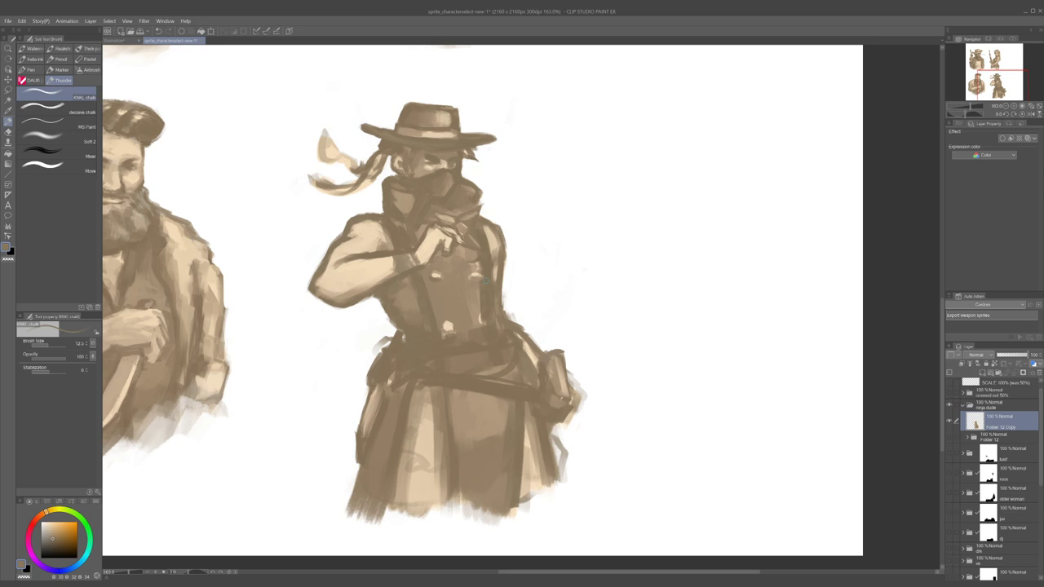
alt+click(466, 282)
alt+click(469, 285)
alt+click(476, 273)
alt+click(477, 274)
drag(471, 269, 477, 277)
alt+click(469, 278)
alt+click(470, 278)
alt+click(477, 275)
- Blend the far upper arm beside the vest with a tone sampled from its shoulder and a larger brush
key(x)
alt+click(495, 245)
key(bracketright)
key(bracketright)
key(bracketright)
mouse_move(492, 272)
mouse_down()
mouse_move(494, 331)
mouse_move(491, 282)
mouse_up()
key(x)
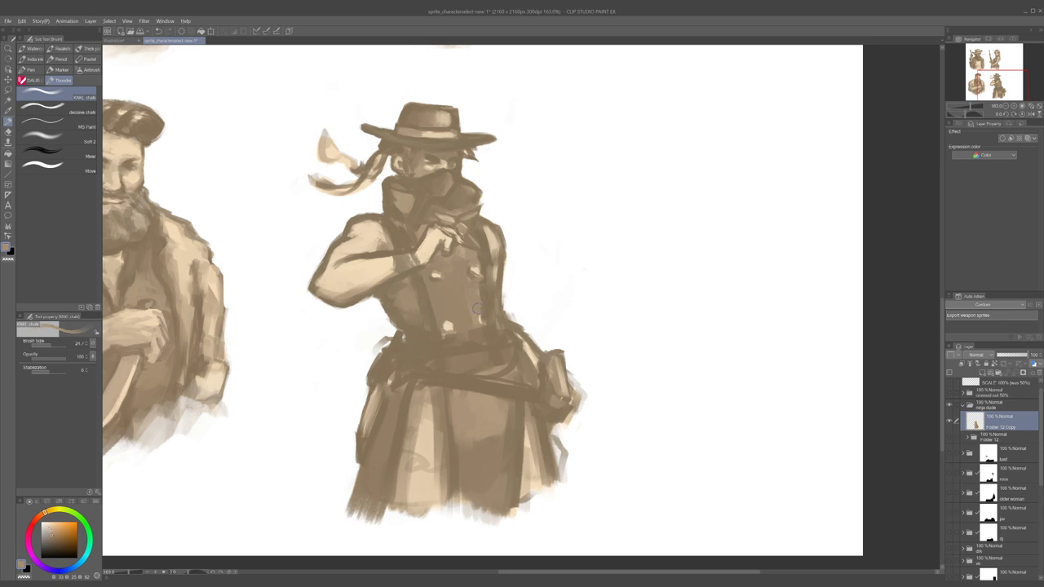
- Paint the vest's missing lower button, and smooth the light tone of the raised forearm near the elbow
alt+click(450, 327)
drag(478, 317, 480, 323)
alt+click(478, 287)
alt+click(344, 278)
drag(342, 278, 361, 287)
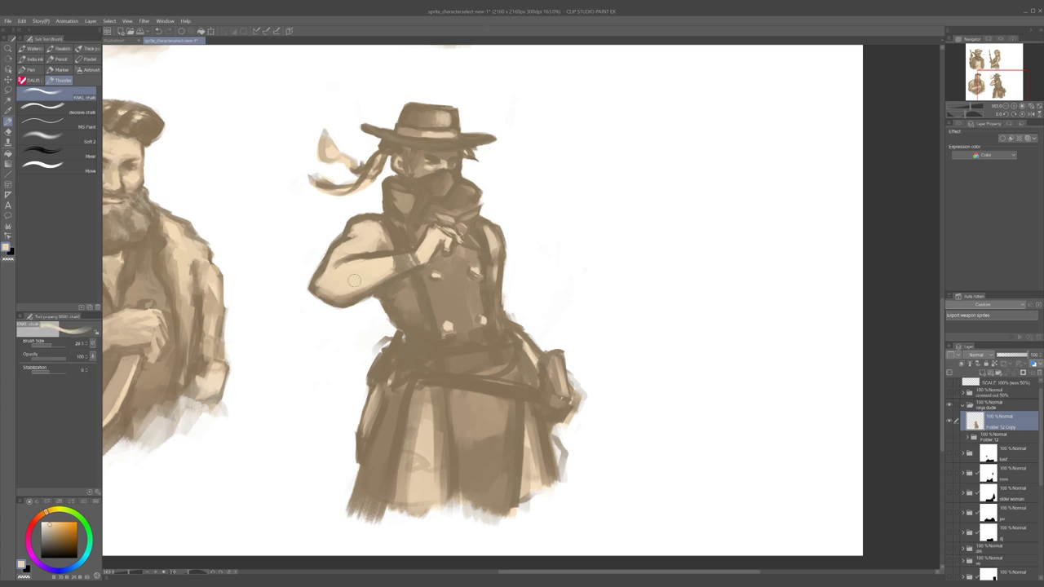
click(44, 571)
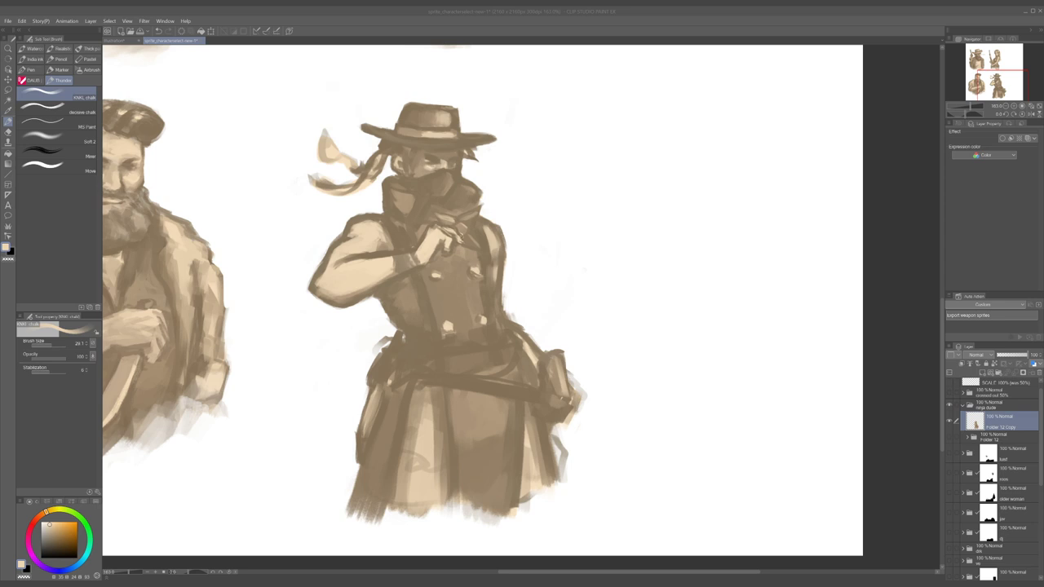
click(468, 35)
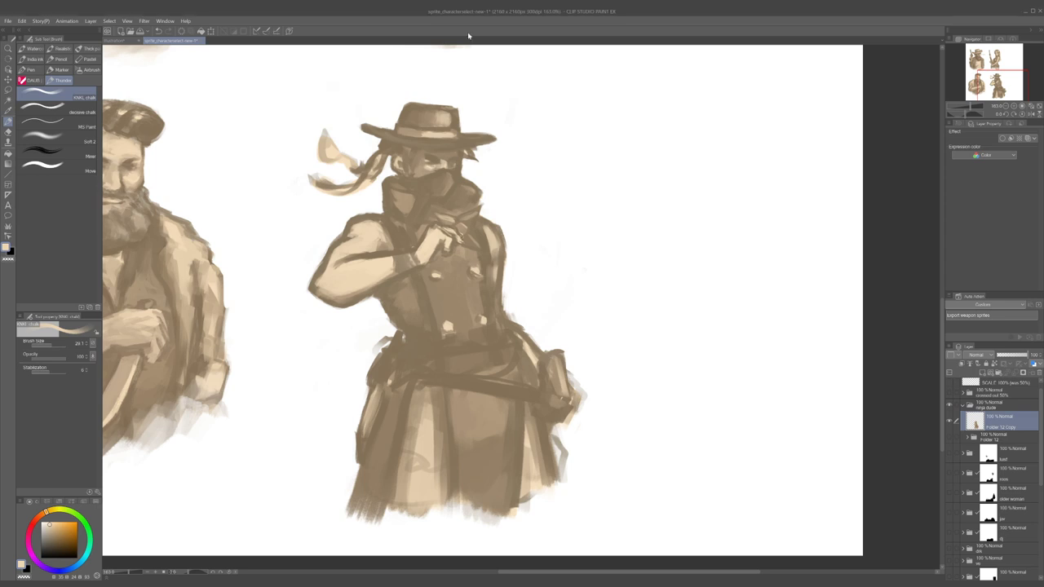
scroll(481, 150, down, 2)
scroll(424, 196, up, 1)
- Clean up the back contour of the waist above the belt with a smaller brush in sampled and transparent colour
alt+click(400, 250)
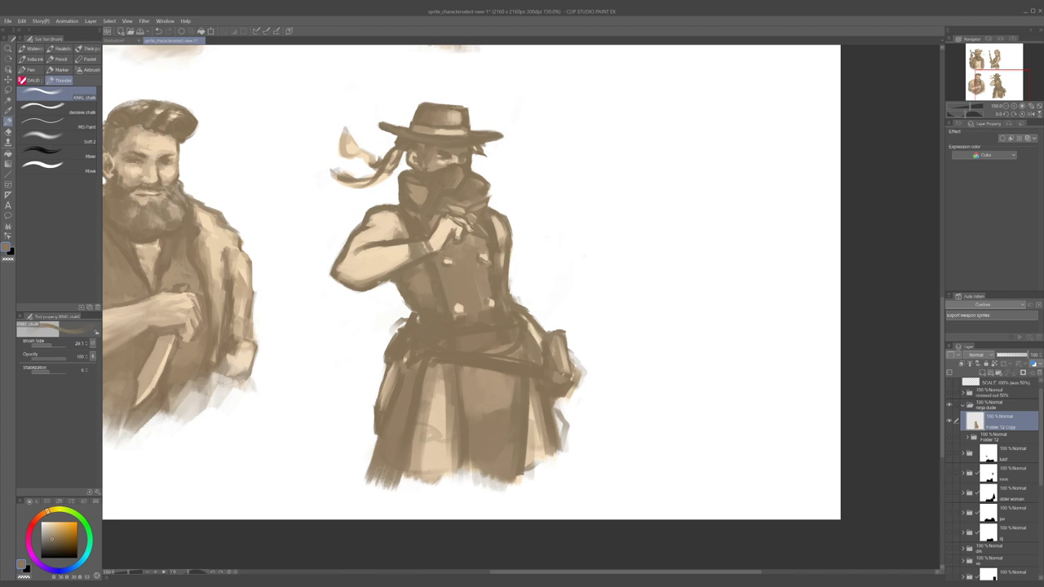
key(bracketleft)
key(bracketleft)
key(c)
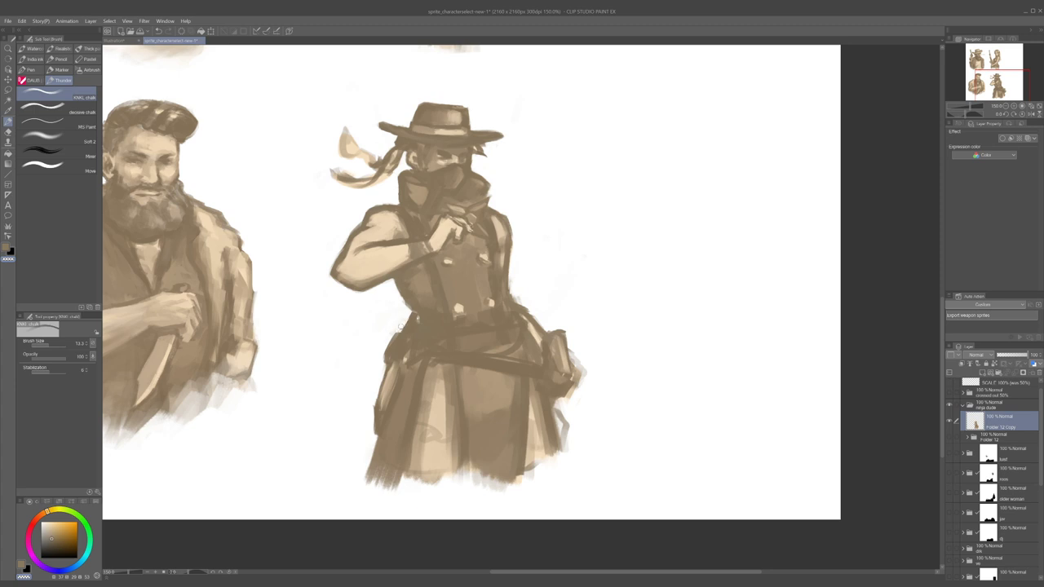
key(c)
alt+click(394, 335)
drag(381, 321, 496, 355)
drag(623, 307, 494, 291)
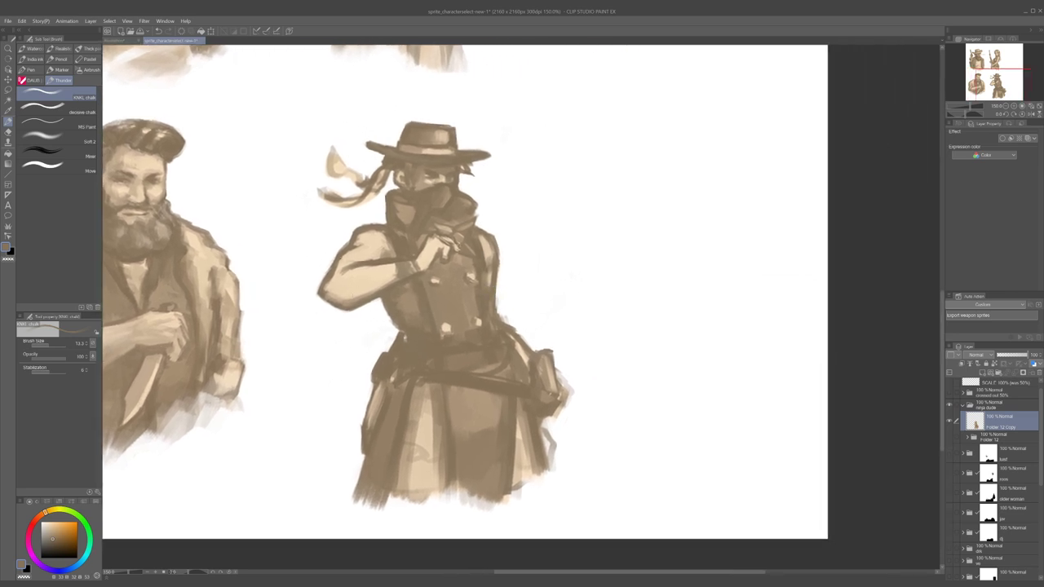
drag(381, 324, 374, 326)
key(c)
- Refine the pouch and skirt edge at the near hip with sampled tones
alt+click(381, 345)
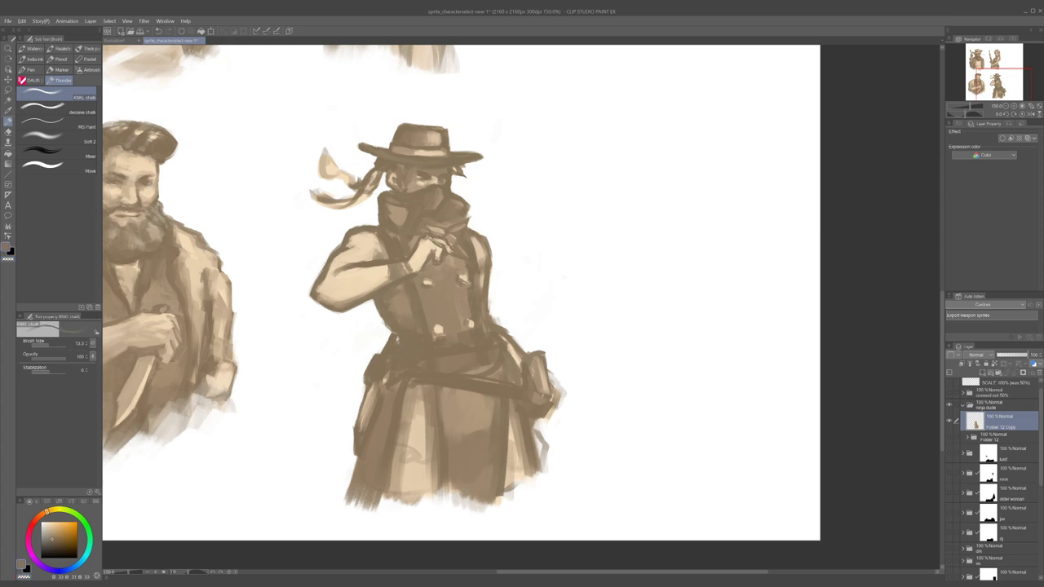
alt+click(374, 396)
drag(379, 383, 378, 398)
alt+click(380, 384)
- Rework the fingers of the raised hand and the object held in them with sampled tones and a smaller brush
alt+click(480, 244)
alt+click(458, 236)
drag(459, 237, 457, 233)
alt+click(445, 247)
scroll(471, 228, up, 2)
drag(428, 260, 422, 262)
alt+click(420, 262)
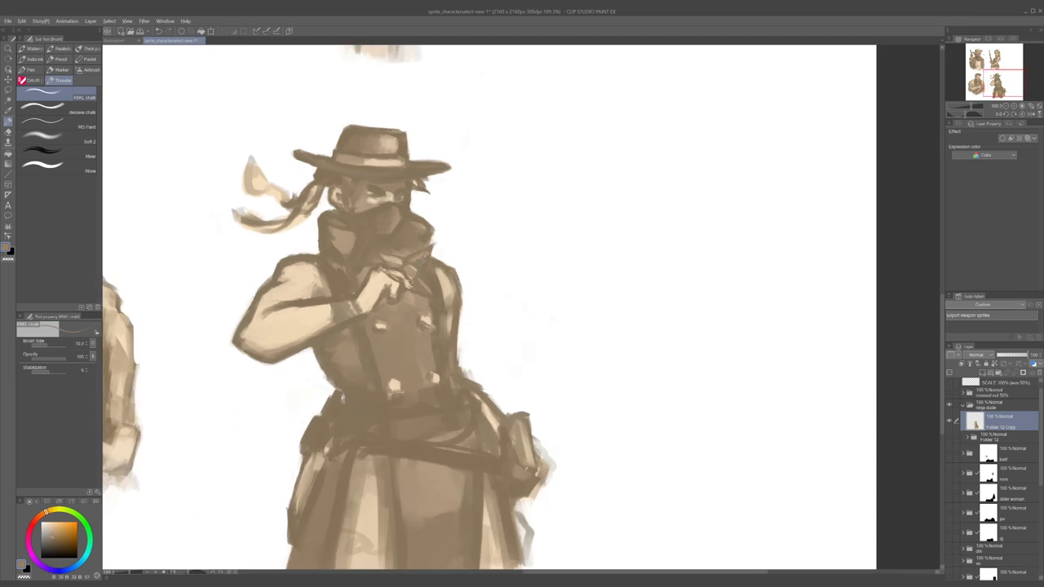
alt+click(423, 255)
alt+click(429, 256)
key(bracketleft)
scroll(425, 289, up, 4)
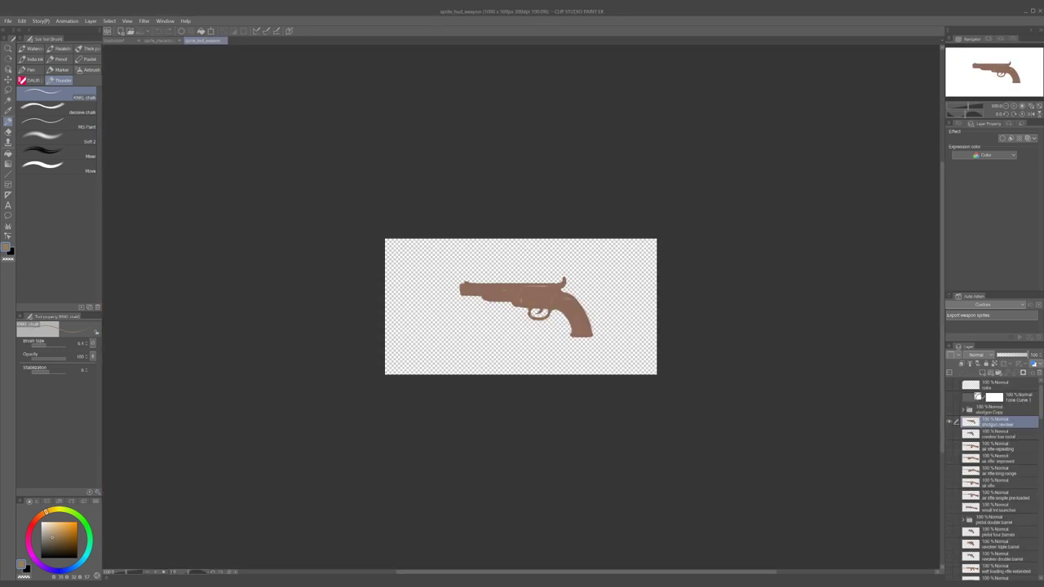
- In the weapon sprite document, hide the shotgun revolver layer and show the shuriken layer as a reference
scroll(505, 290, up, 4)
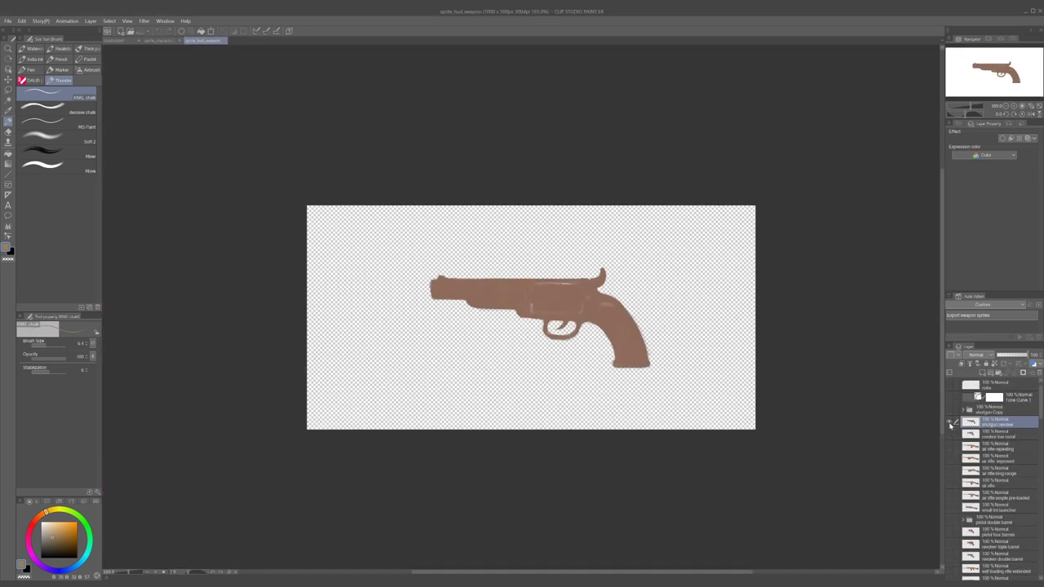
click(949, 422)
scroll(978, 449, down, 3)
scroll(982, 443, down, 4)
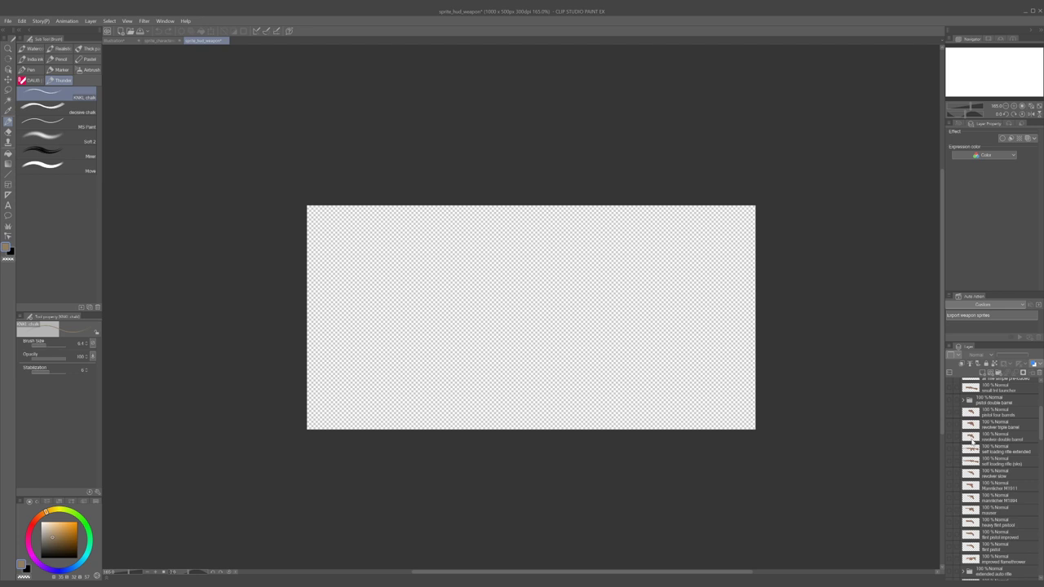
scroll(976, 446, down, 8)
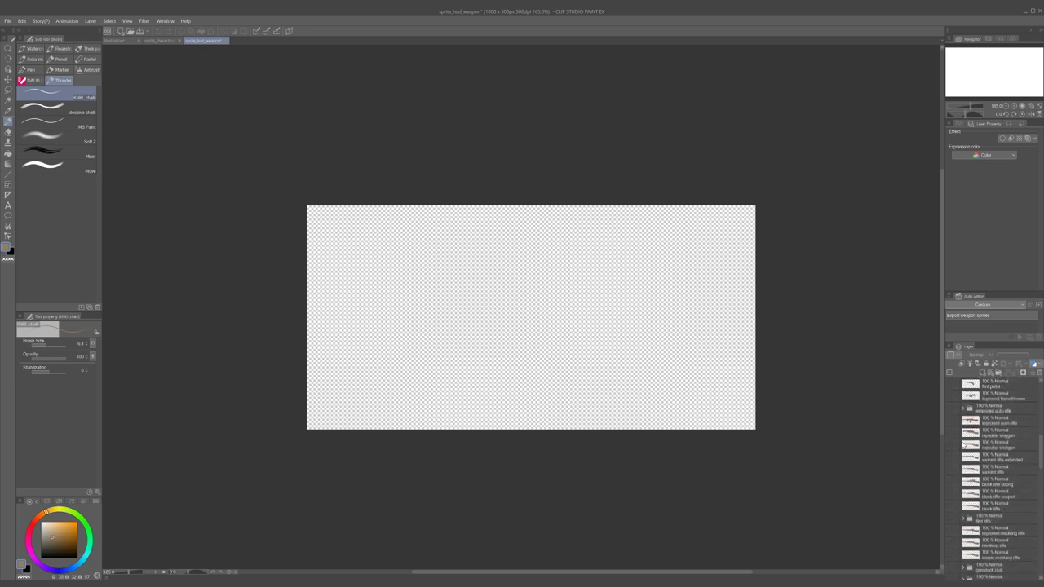
scroll(963, 445, down, 8)
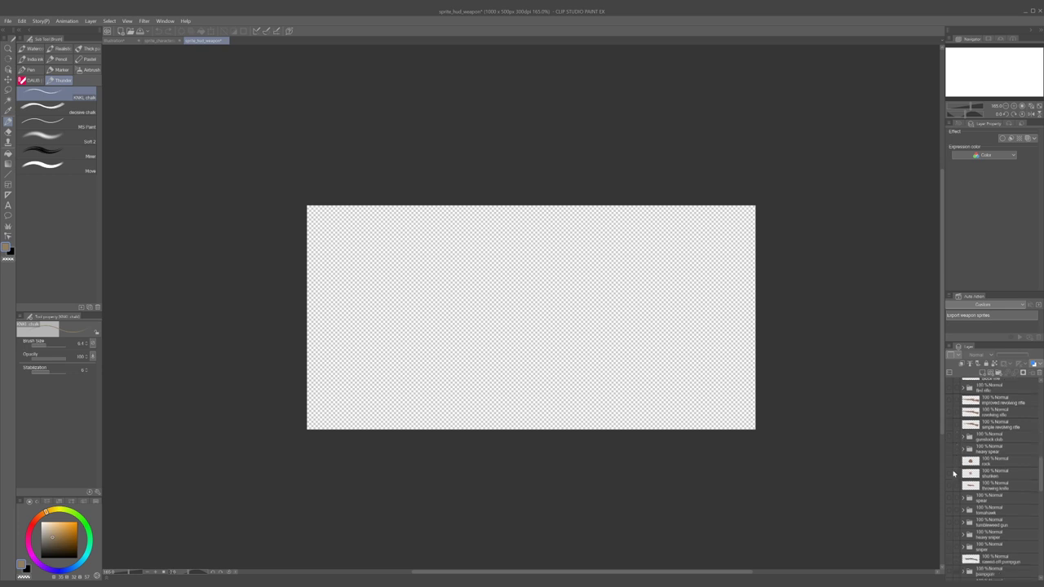
click(949, 473)
scroll(553, 328, up, 1)
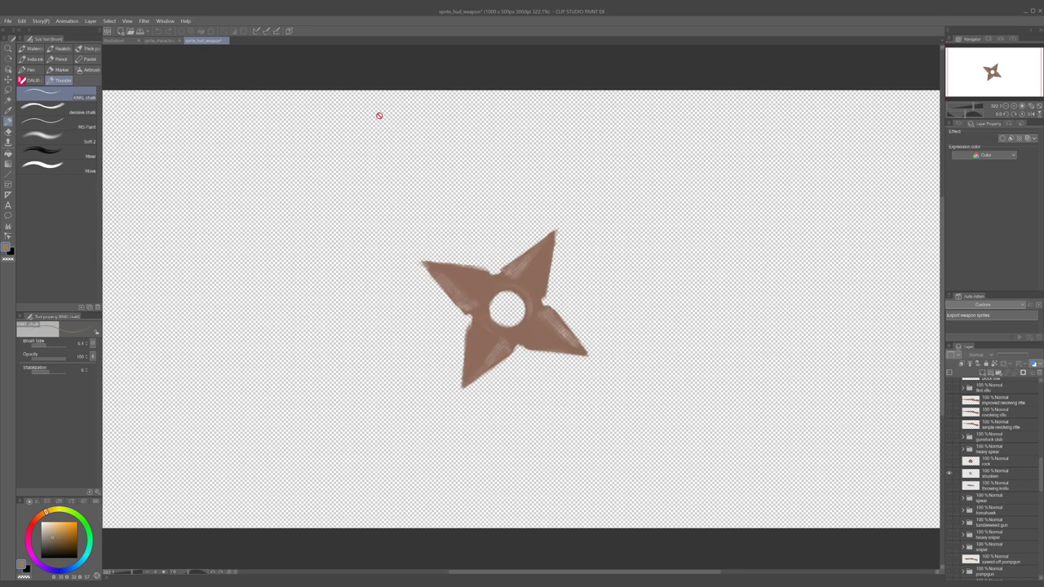
- Return to the character-select sheet and paint the shuriken in the raised hand with tones sampled around it
click(157, 41)
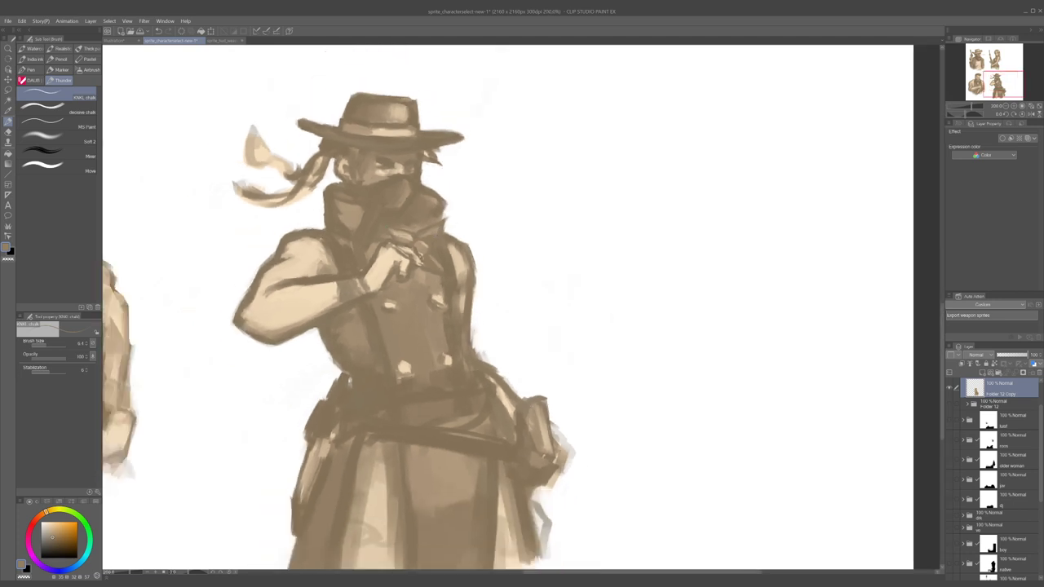
scroll(390, 216, up, 3)
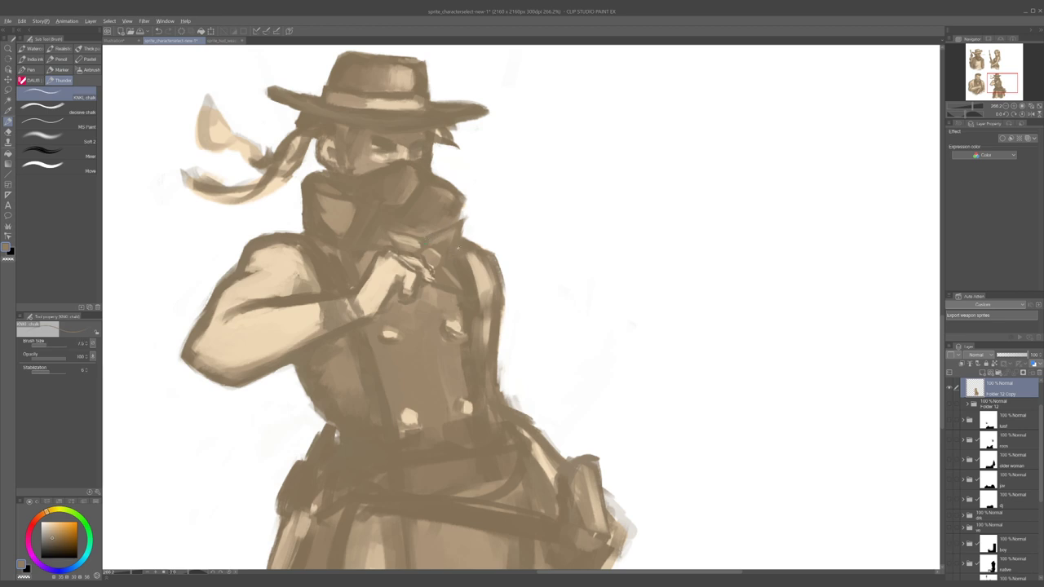
alt+click(447, 231)
scroll(461, 274, down, 5)
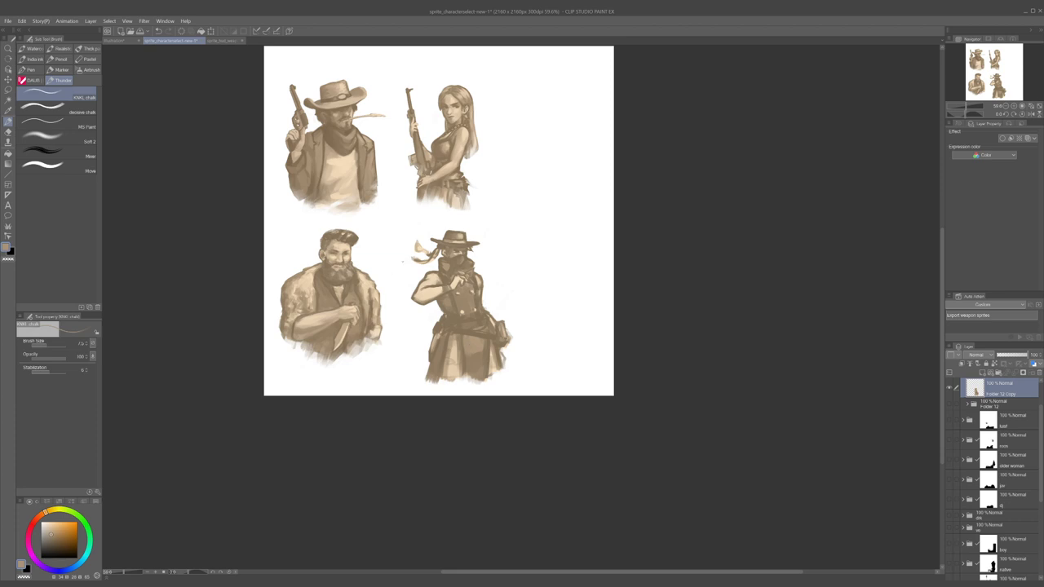
scroll(482, 285, up, 6)
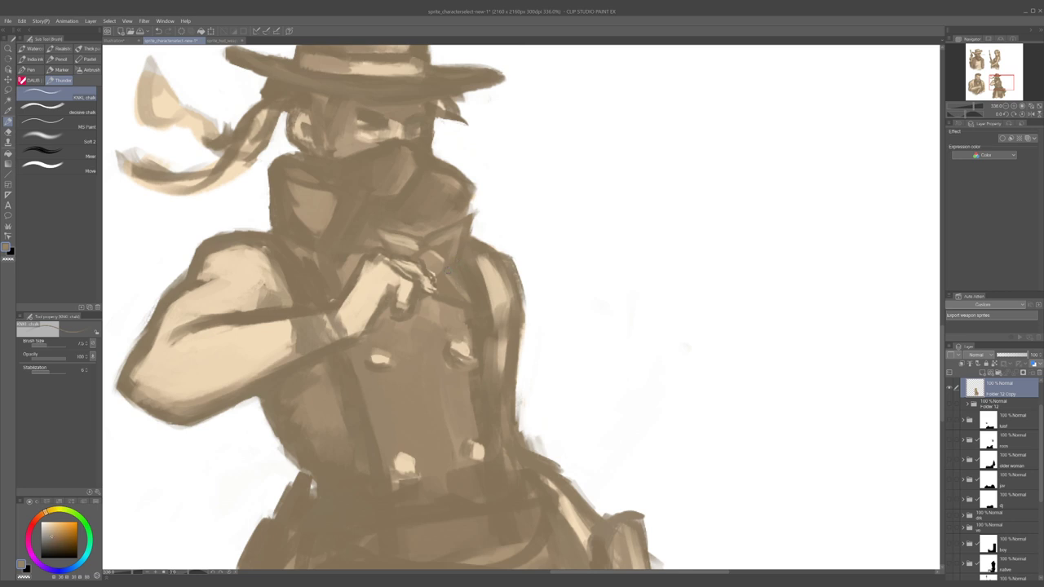
alt+click(466, 294)
alt+click(449, 275)
key(bracketright)
alt+click(435, 309)
- Try loose strokes in the blank space beside the masked figure, and undo them
scroll(452, 295, down, 10)
scroll(470, 263, up, 4)
drag(568, 160, 477, 301)
drag(477, 238, 519, 308)
key(ctrl+z)
key(ctrl+z)
mouse_move(561, 159)
mouse_down()
mouse_move(488, 245)
mouse_move(526, 239)
mouse_up()
key(ctrl+z)
key(ctrl+z)
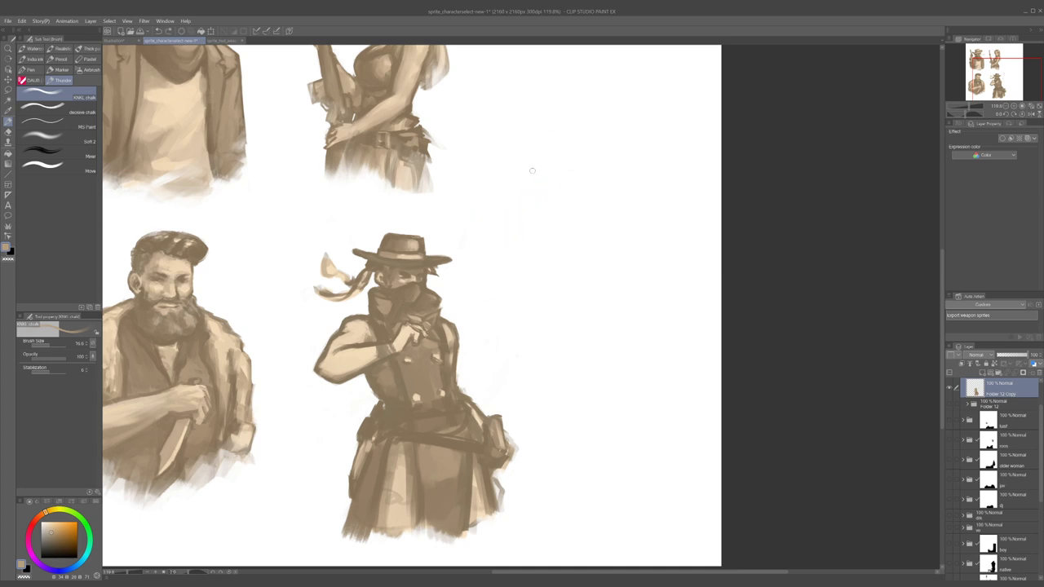
mouse_move(571, 177)
mouse_down()
mouse_move(533, 231)
mouse_move(526, 220)
mouse_move(559, 235)
mouse_up()
key(ctrl+z)
key(ctrl+z)
- Touch up the vest below the raised hand and blend the wrist with sampled light tones
drag(480, 326, 500, 265)
scroll(441, 286, up, 3)
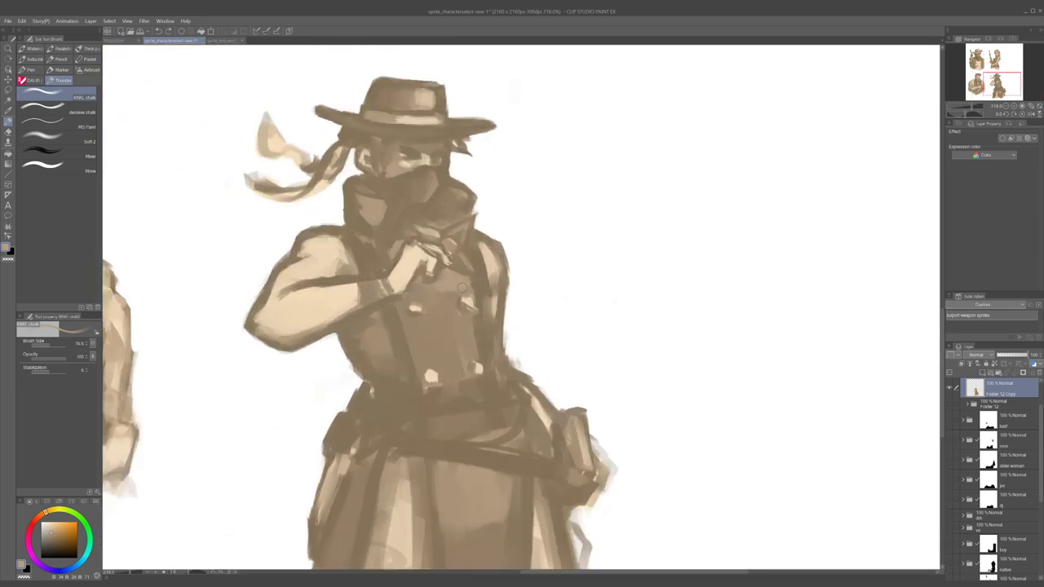
drag(444, 285, 448, 290)
alt+click(411, 257)
drag(405, 273, 389, 280)
alt+click(294, 335)
mouse_move(292, 333)
mouse_down()
mouse_move(324, 318)
mouse_move(274, 332)
mouse_move(358, 304)
mouse_move(294, 335)
mouse_up()
key(ctrl+z)
drag(398, 289, 406, 282)
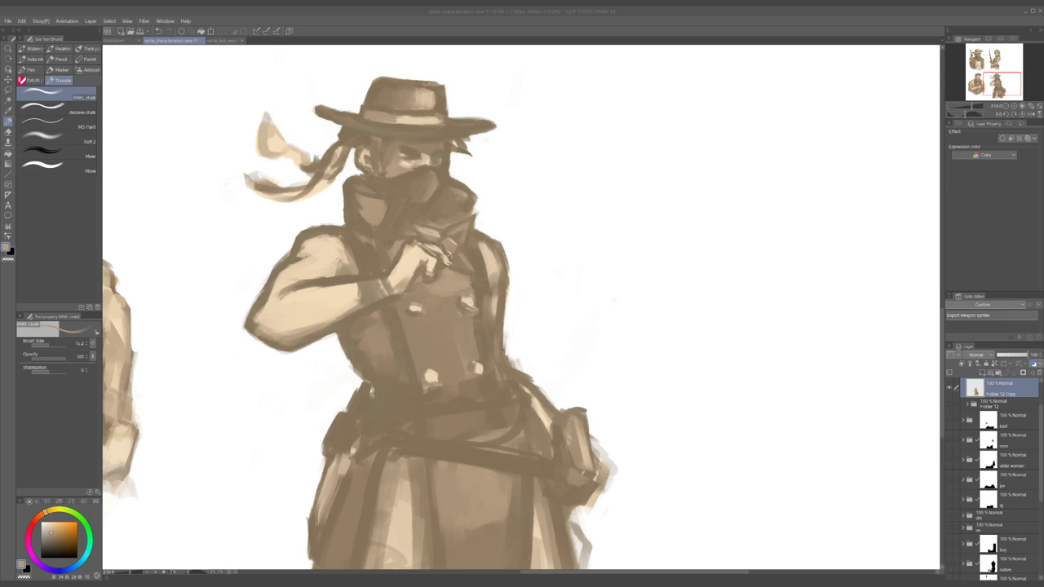
- Refine the shading on the shuriken beside the fingers with a sampled tone and a much smaller brush
scroll(477, 235, down, 3)
scroll(478, 235, up, 1)
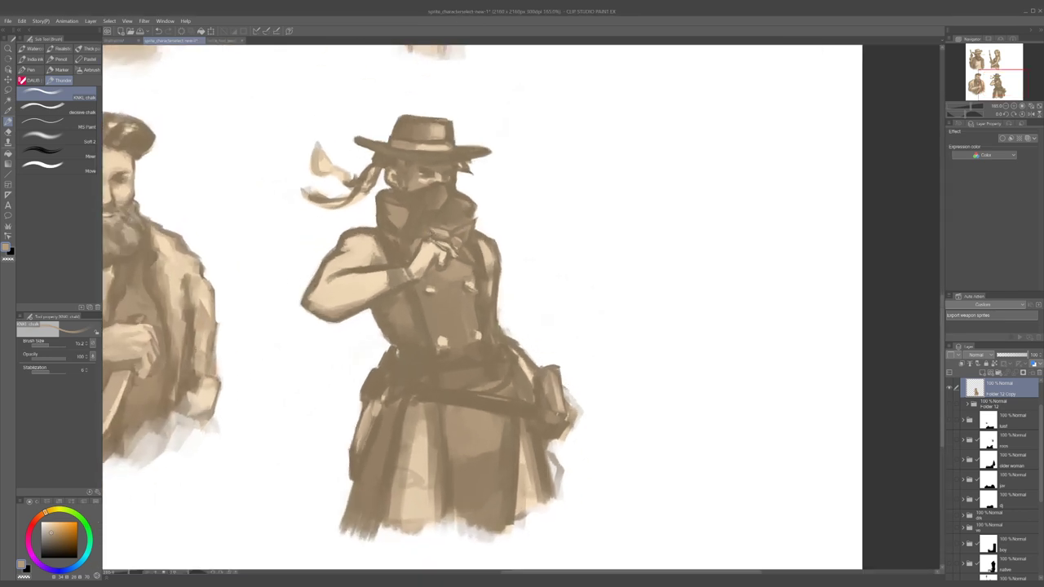
drag(614, 344, 637, 355)
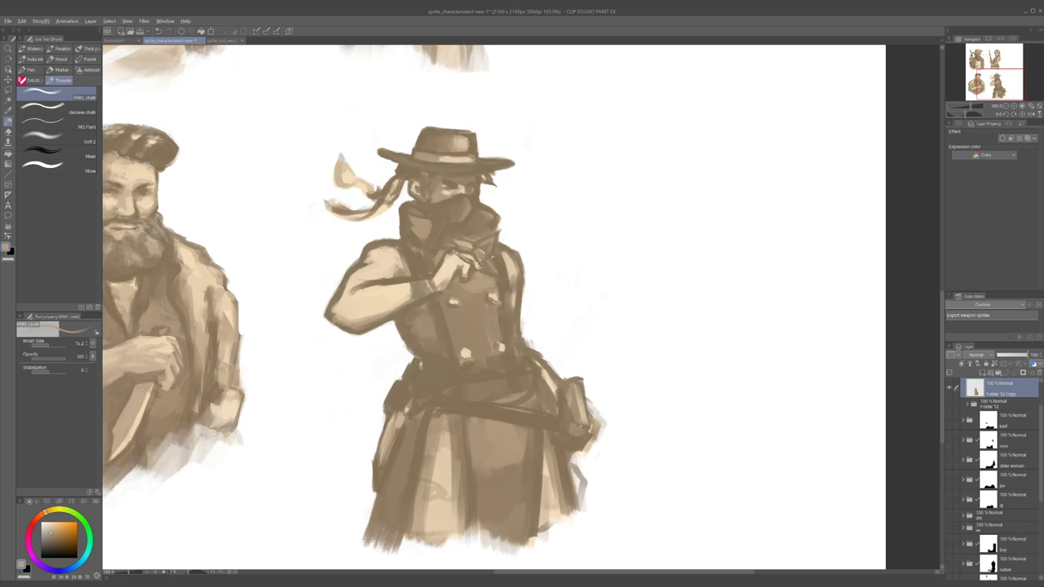
alt+click(487, 248)
key(bracketleft)
key(bracketleft)
key(bracketleft)
drag(488, 244, 484, 251)
- Shape the shuriken's upper point against the background with fine strokes in sampled and transparent colour
alt+click(463, 262)
mouse_move(492, 235)
mouse_down()
mouse_move(481, 244)
mouse_move(498, 226)
mouse_up()
alt+click(492, 229)
key(c)
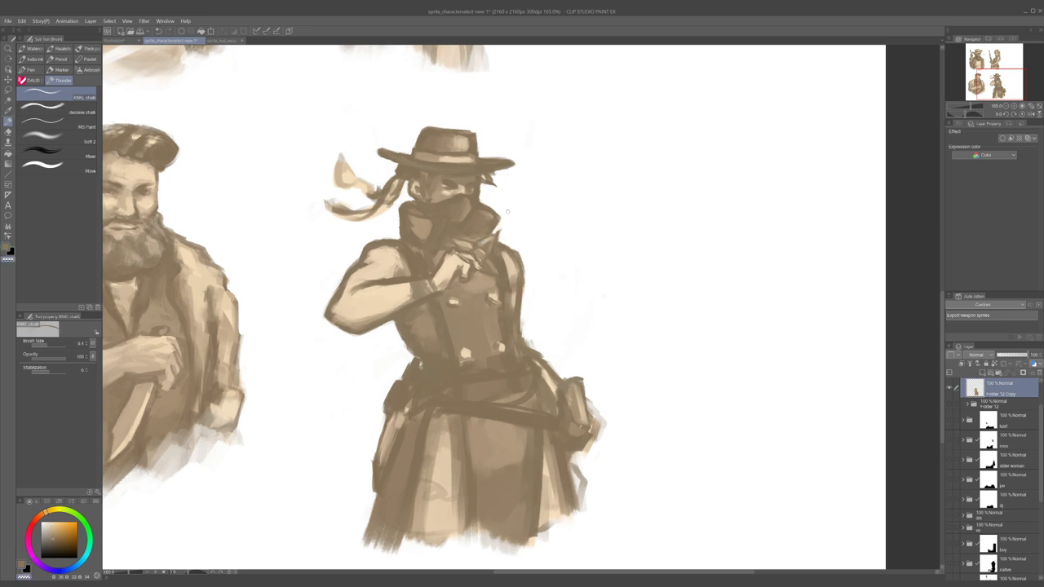
alt+click(497, 237)
key(c)
alt+click(493, 232)
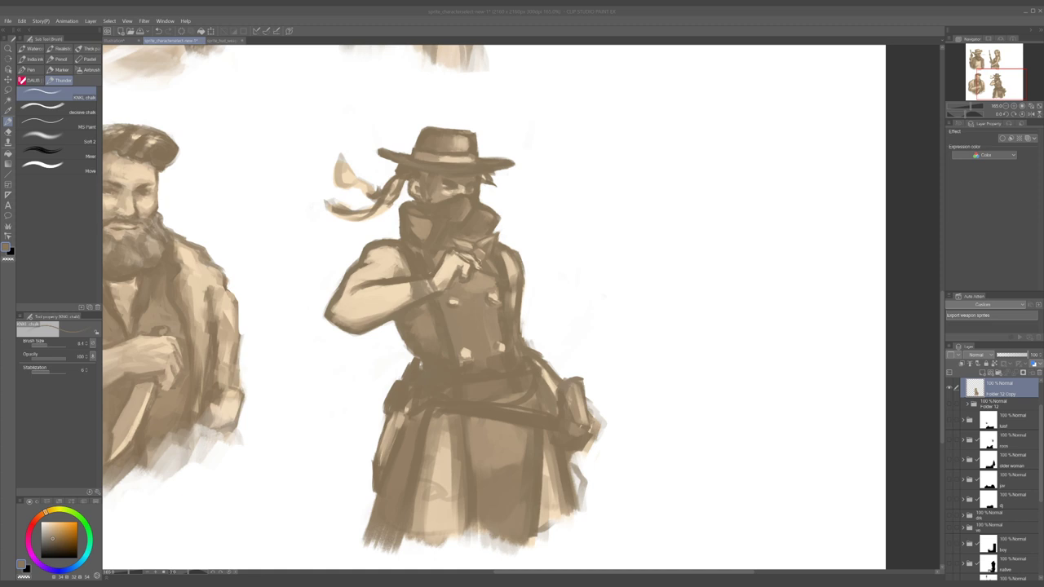
- Review the masked figure beside the bearded man at several zoom levels
scroll(385, 309, down, 8)
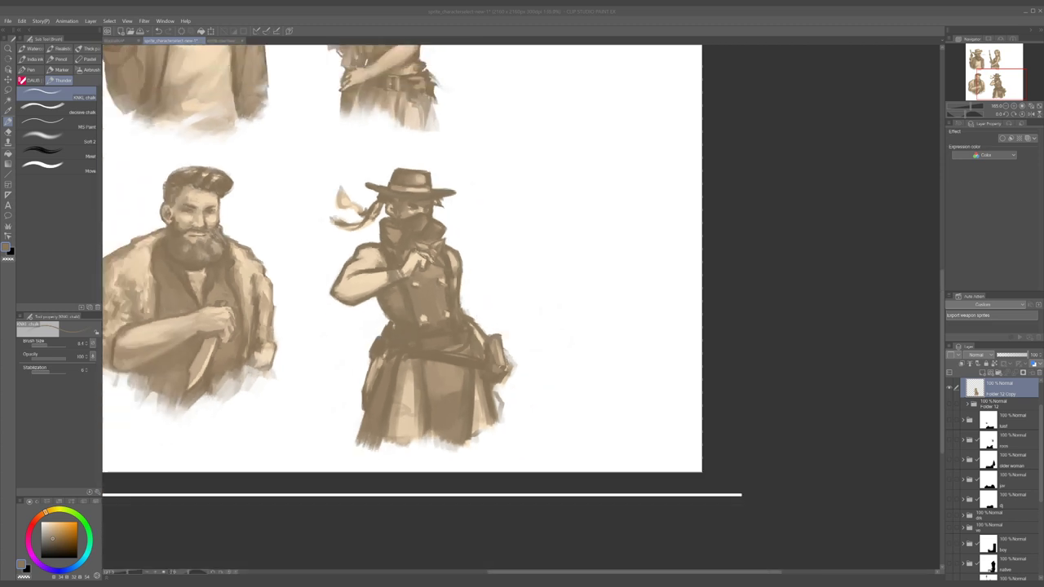
scroll(328, 237, up, 3)
scroll(204, 368, up, 3)
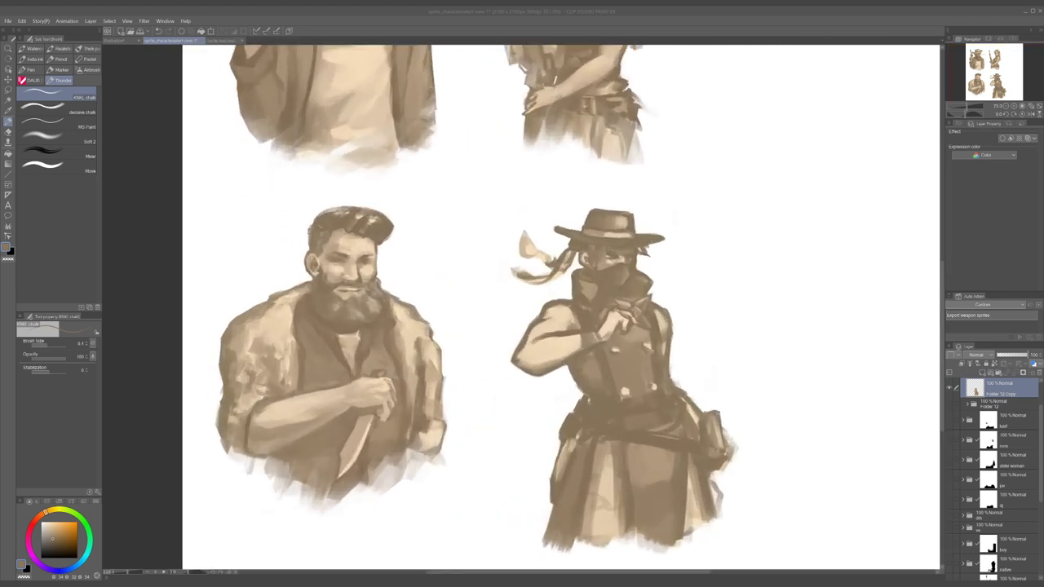
scroll(204, 369, down, 1)
scroll(204, 369, up, 1)
scroll(300, 383, up, 1)
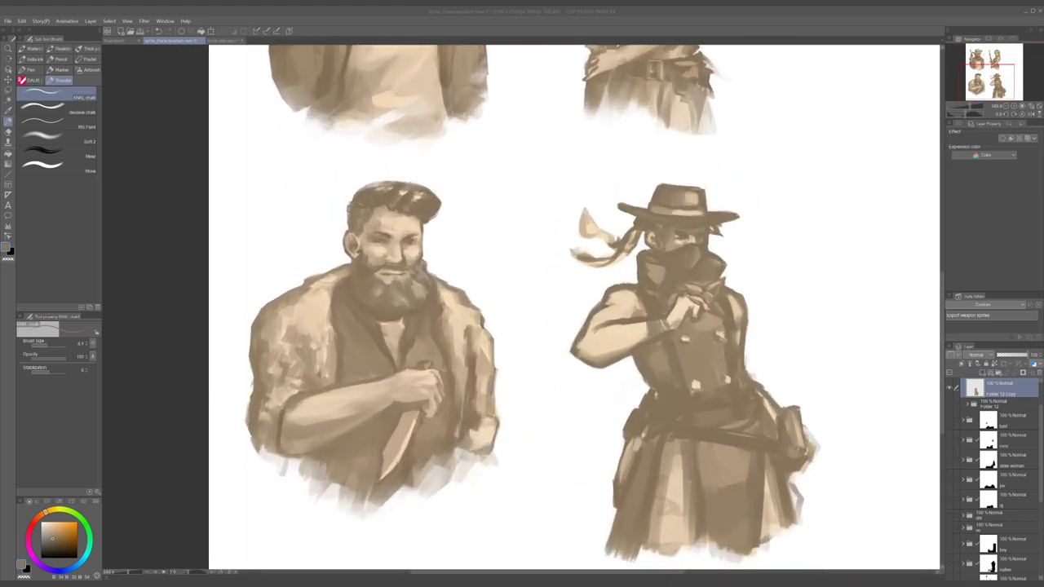
scroll(282, 377, down, 4)
scroll(441, 408, up, 3)
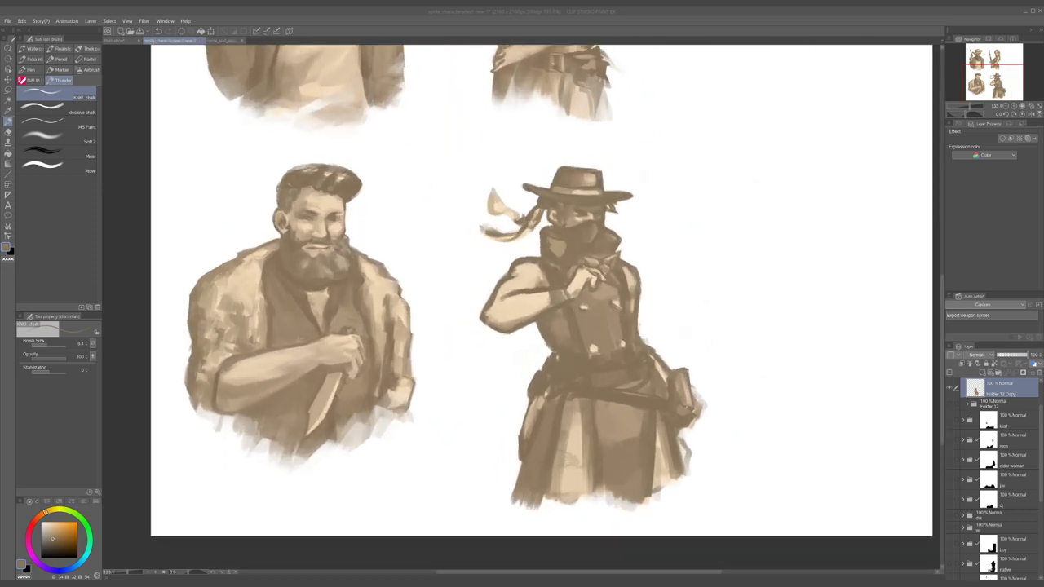
click(803, 380)
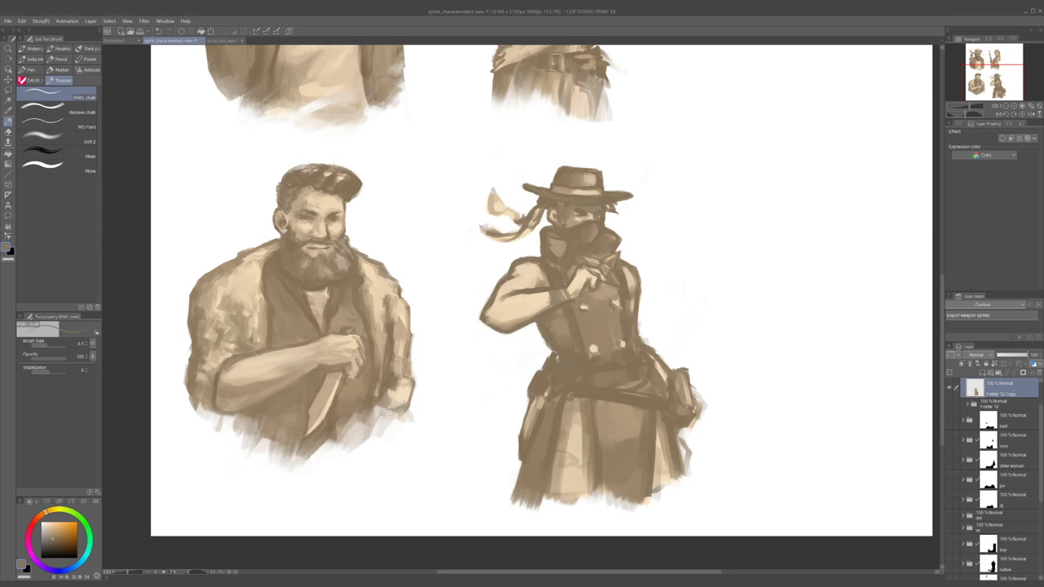
- Block in a raised forearm across the bearded man's lower beard with sampled dark outlines and a light fill
alt+click(337, 227)
mouse_move(342, 251)
mouse_down()
mouse_move(357, 274)
mouse_move(347, 279)
mouse_move(371, 286)
mouse_up()
mouse_move(352, 263)
mouse_down()
mouse_move(377, 279)
mouse_move(352, 291)
mouse_move(386, 286)
mouse_move(331, 253)
mouse_move(347, 265)
mouse_up()
alt+click(345, 303)
key(ctrl+z)
key(ctrl+z)
key(ctrl+z)
key(ctrl+z)
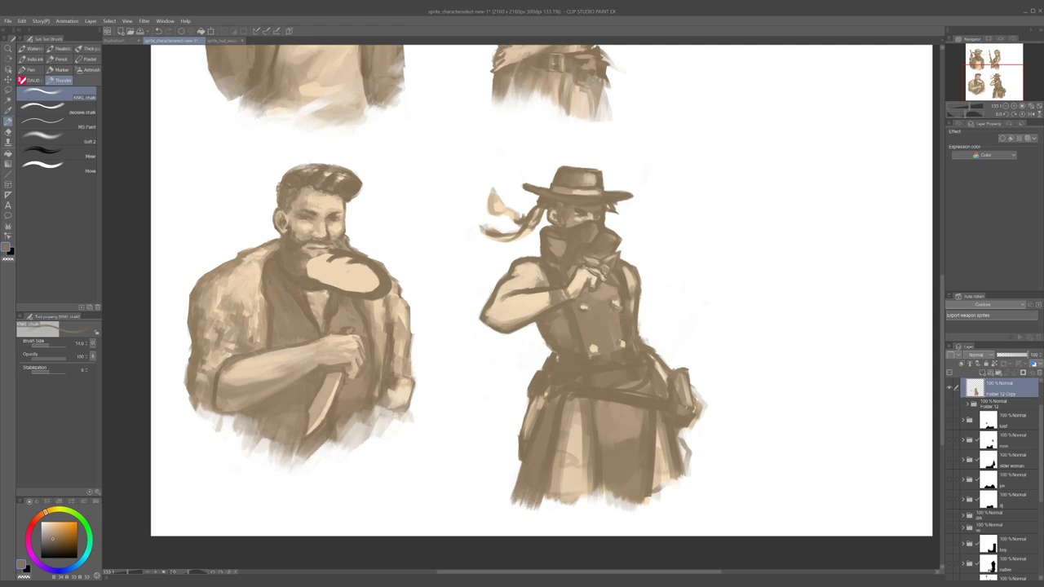
- Blend the raised forearm's rounded end into the beard with sampled mid and light tones
scroll(490, 322, down, 4)
scroll(534, 308, up, 5)
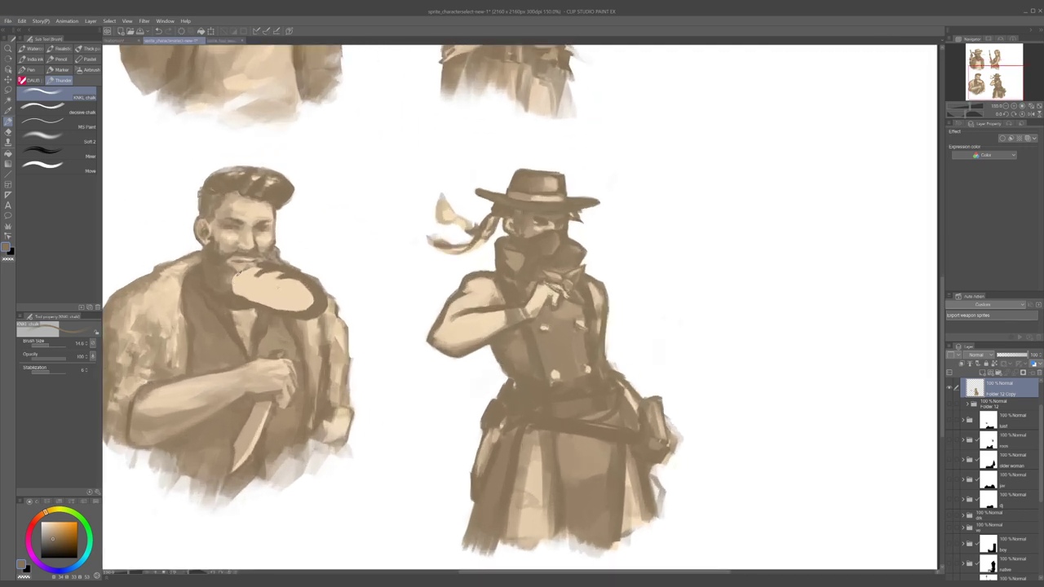
alt+click(234, 280)
mouse_move(232, 280)
mouse_down()
mouse_move(263, 301)
mouse_move(238, 294)
mouse_move(281, 303)
mouse_move(250, 306)
mouse_move(292, 306)
mouse_move(235, 288)
mouse_up()
alt+click(236, 285)
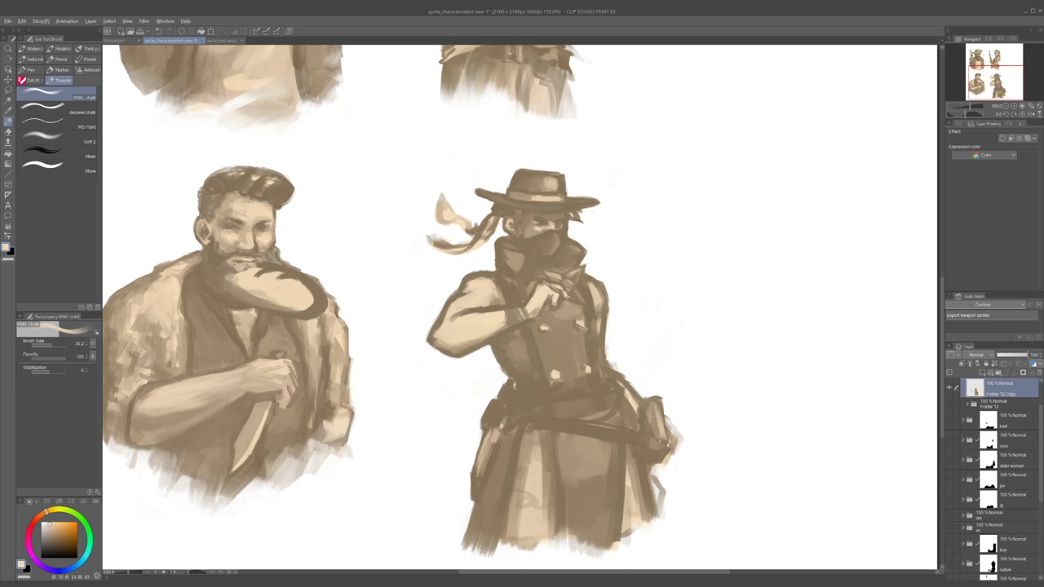
alt+click(230, 277)
mouse_move(228, 275)
mouse_down()
mouse_move(243, 292)
mouse_move(305, 306)
mouse_move(247, 289)
mouse_up()
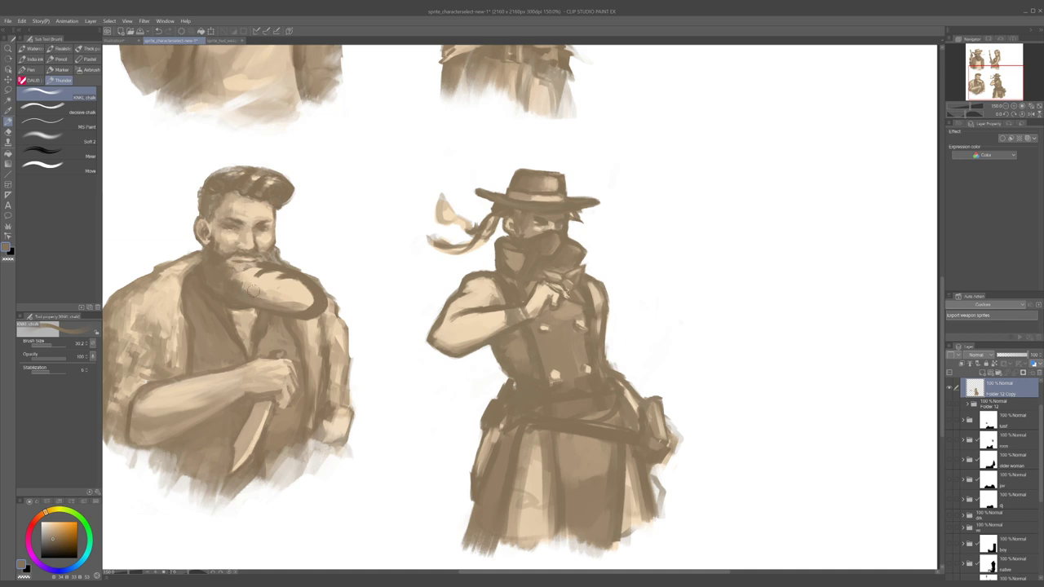
- Shade the lower edge of the bearded man's raised forearm with sampled shadow and skin tones
mouse_move(283, 295)
mouse_down()
mouse_move(308, 300)
mouse_move(294, 308)
mouse_up()
alt+click(302, 292)
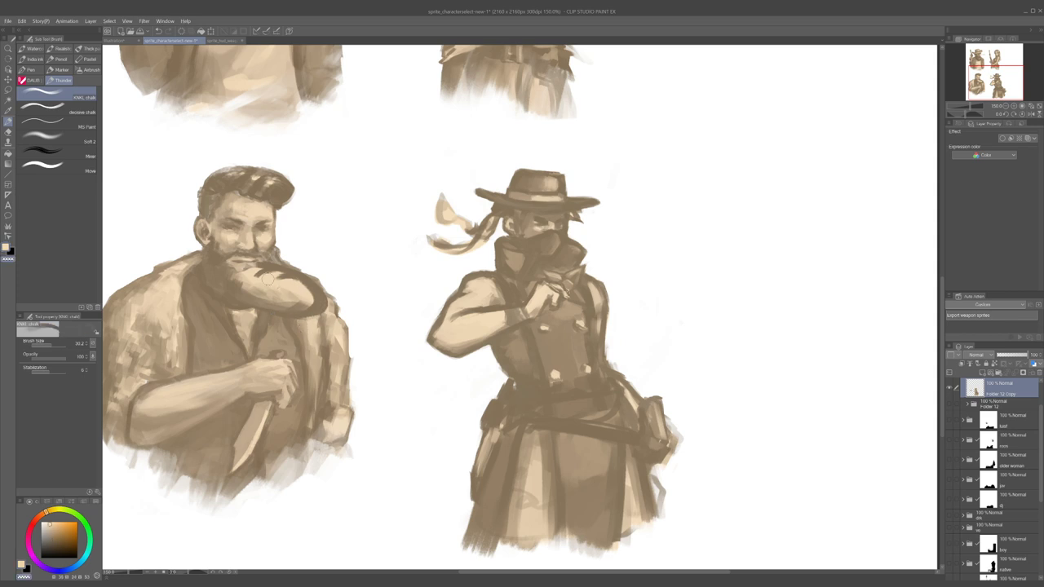
alt+click(310, 311)
drag(310, 318, 297, 319)
alt+click(299, 291)
alt+click(302, 298)
mouse_move(304, 301)
mouse_down()
mouse_move(244, 321)
mouse_move(261, 286)
mouse_move(251, 283)
mouse_move(274, 300)
mouse_move(257, 301)
mouse_move(239, 283)
mouse_move(264, 300)
mouse_move(305, 301)
mouse_up()
key(ctrl+z)
alt+click(239, 287)
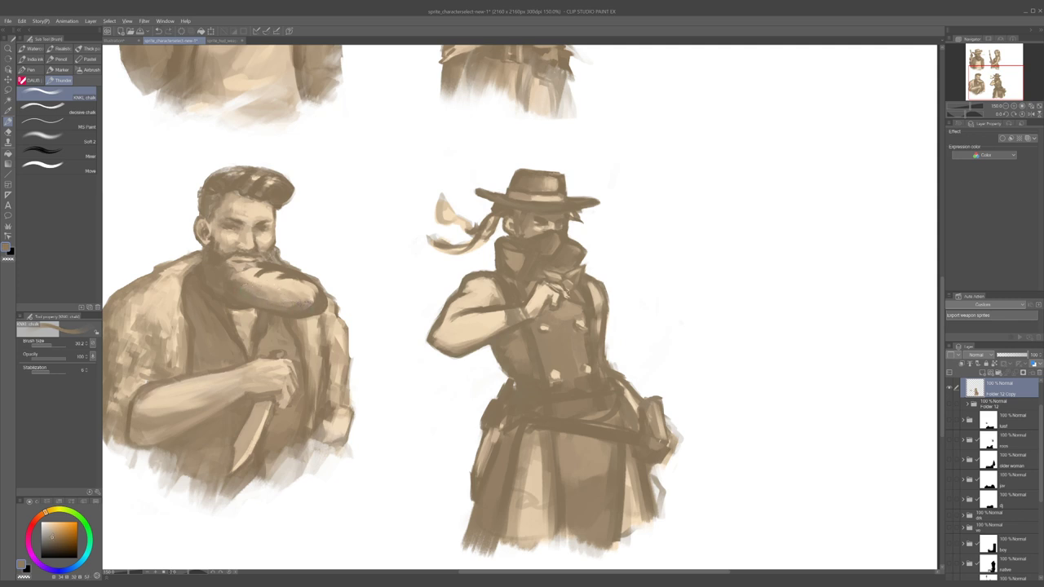
- Refine the transition between the beard and the raised forearm with sampled tones and small brush size adjustments
key([)
key(bracketleft)
alt+click(251, 276)
key(bracketright)
alt+click(256, 278)
key(c)
- Trim the outer edge of the masked figure's hand at the hip with transparent colour and a sampled light tone
scroll(471, 363, up, 4)
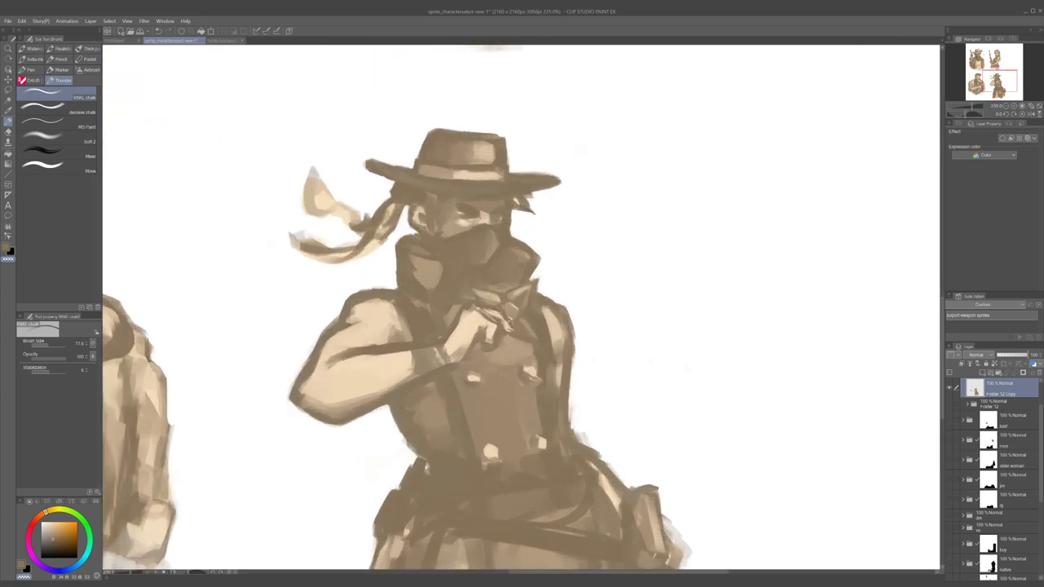
scroll(405, 336, down, 5)
key(])
key(])
key(])
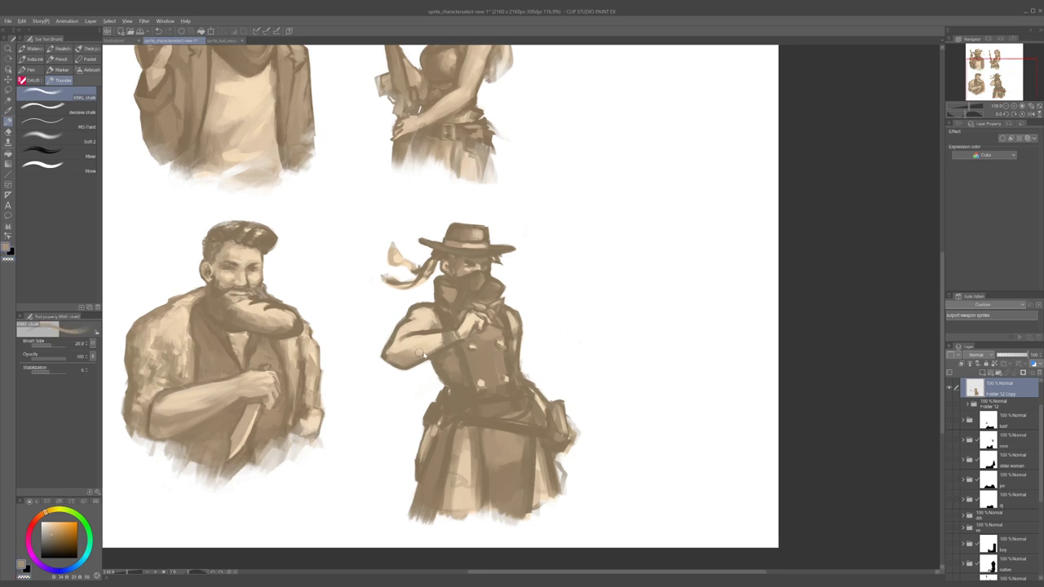
key(bracketleft)
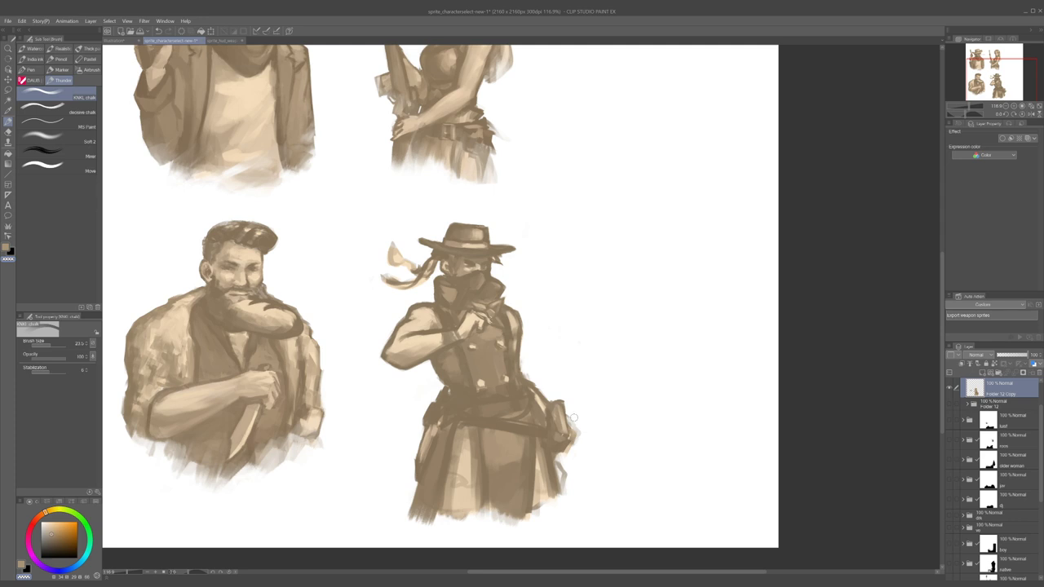
alt+click(573, 434)
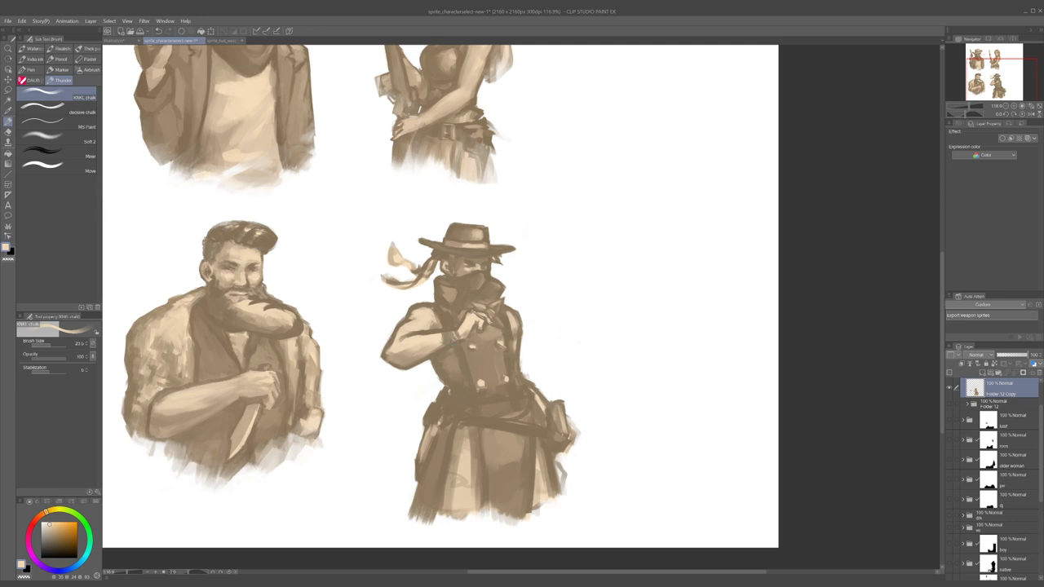
- Refine the form of the hand and pouch at the masked figure's hip with a smaller brush and sampled tones
key(bracketleft)
key(bracketleft)
key(bracketleft)
key(bracketleft)
alt+click(573, 424)
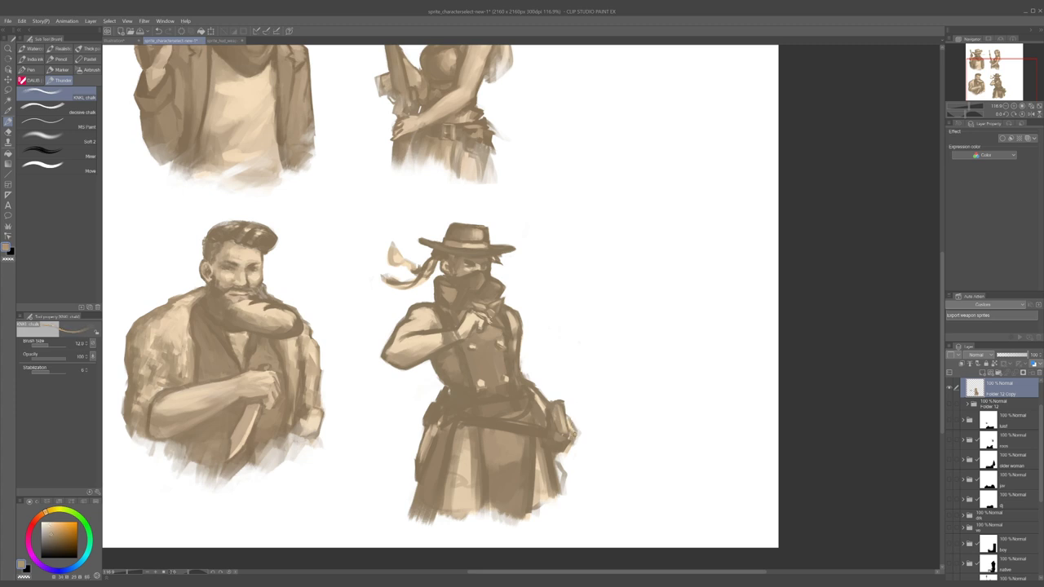
alt+click(571, 451)
alt+click(566, 449)
alt+click(565, 451)
drag(562, 451, 574, 449)
drag(565, 420, 568, 433)
alt+click(560, 416)
- Shade from the hip arm across the waist wrap with sampled tones and a slightly larger brush
alt+click(550, 406)
alt+click(546, 421)
alt+click(545, 397)
key(bracketright)
mouse_move(540, 398)
mouse_down()
mouse_move(477, 398)
mouse_move(506, 406)
mouse_up()
alt+click(499, 402)
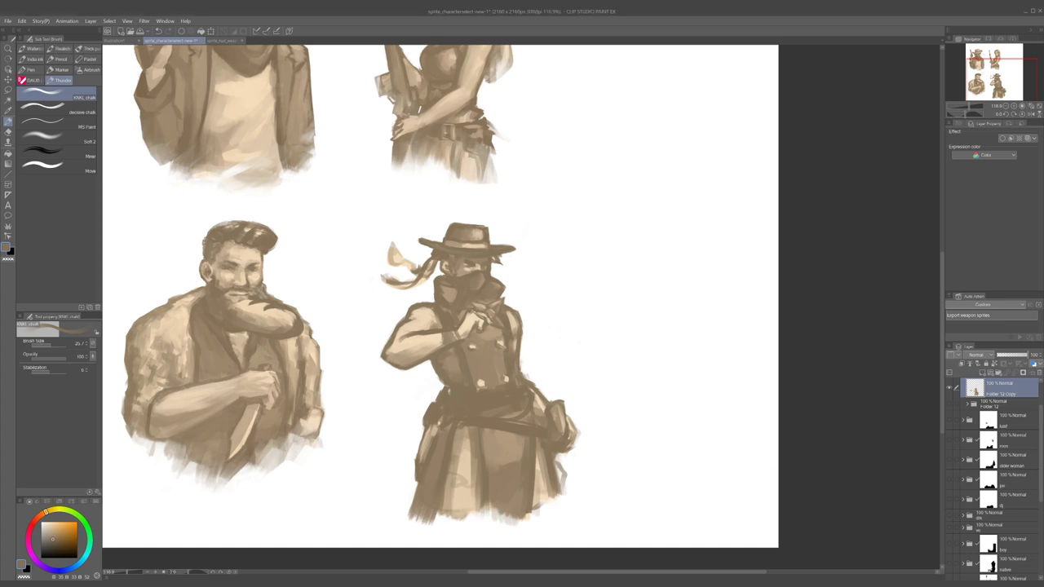
scroll(510, 245, down, 2)
scroll(509, 273, up, 2)
scroll(481, 432, up, 1)
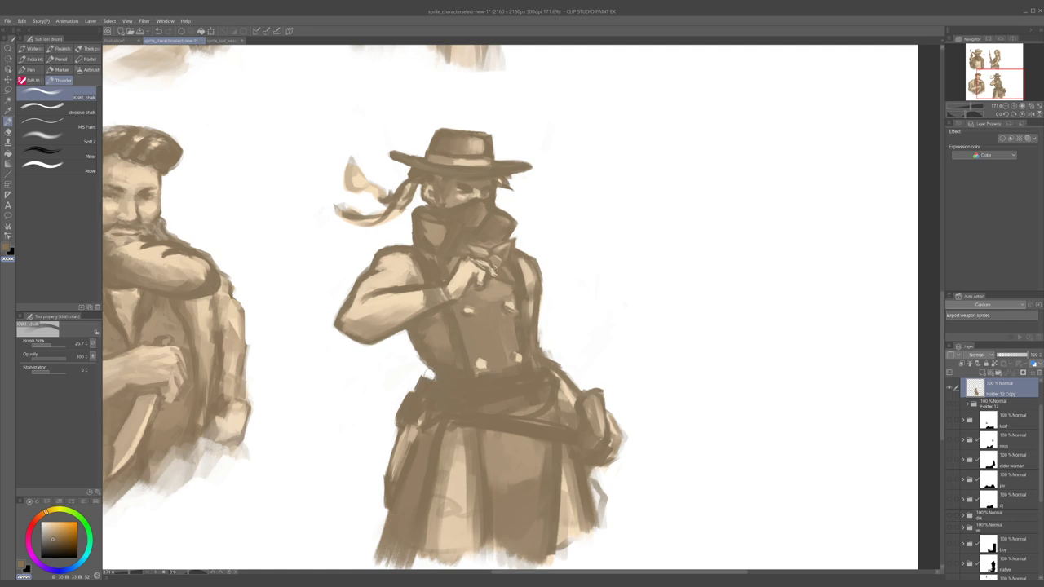
alt+click(435, 375)
key(alt)
drag(372, 382, 380, 481)
mouse_move(414, 347)
mouse_down()
mouse_move(333, 385)
mouse_move(339, 410)
mouse_move(462, 346)
mouse_move(434, 354)
mouse_move(428, 462)
mouse_up()
key(ctrl+z)
key(ctrl+z)
key(ctrl+z)
- Touch up the masked figure's waist with a sampled tone, then sample a sleeve-side tone for a larger brush
alt+click(454, 356)
drag(443, 361, 466, 356)
alt+click(532, 284)
key(])
key(])
drag(492, 339, 576, 316)
drag(539, 351, 610, 361)
key(ctrl+z)
key(ctrl+z)
mouse_move(505, 354)
mouse_down()
mouse_move(620, 376)
mouse_move(605, 365)
mouse_up()
key(ctrl+z)
drag(538, 348, 613, 363)
key(ctrl+z)
drag(503, 350, 627, 368)
key(ctrl+z)
key(ctrl+z)
mouse_move(502, 351)
mouse_down()
mouse_move(607, 364)
mouse_move(577, 354)
mouse_up()
key(ctrl+z)
key(ctrl+z)
- Sweep a lighter sash band across the masked figure's waist above the belt
drag(503, 351, 607, 365)
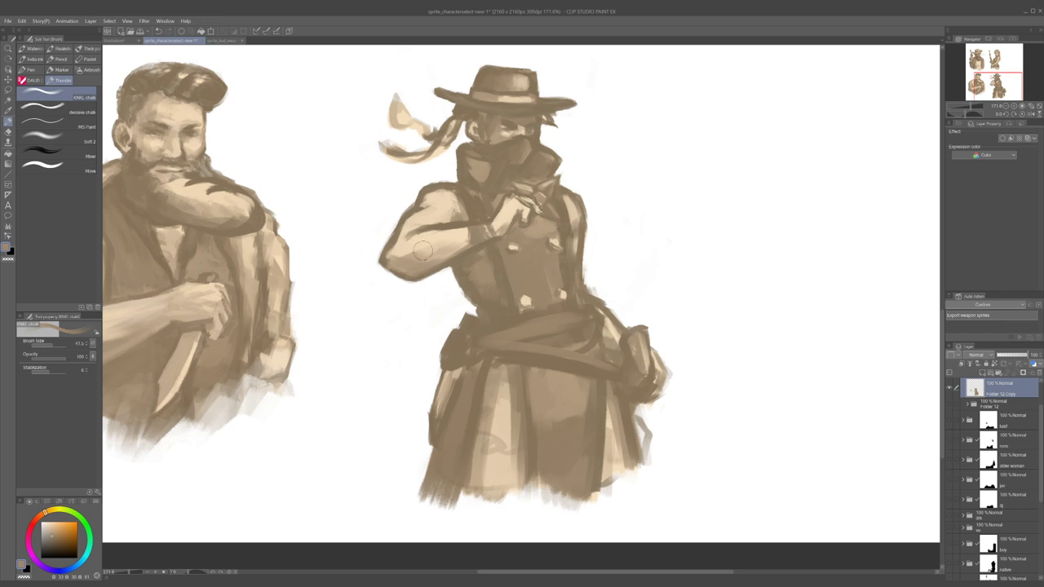
drag(434, 322, 397, 324)
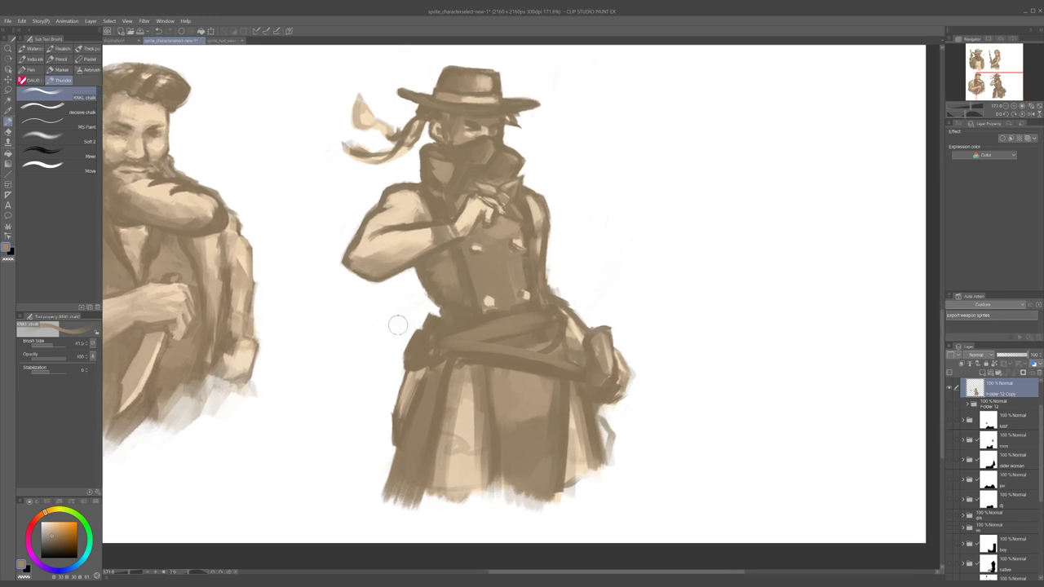
scroll(366, 303, up, 2)
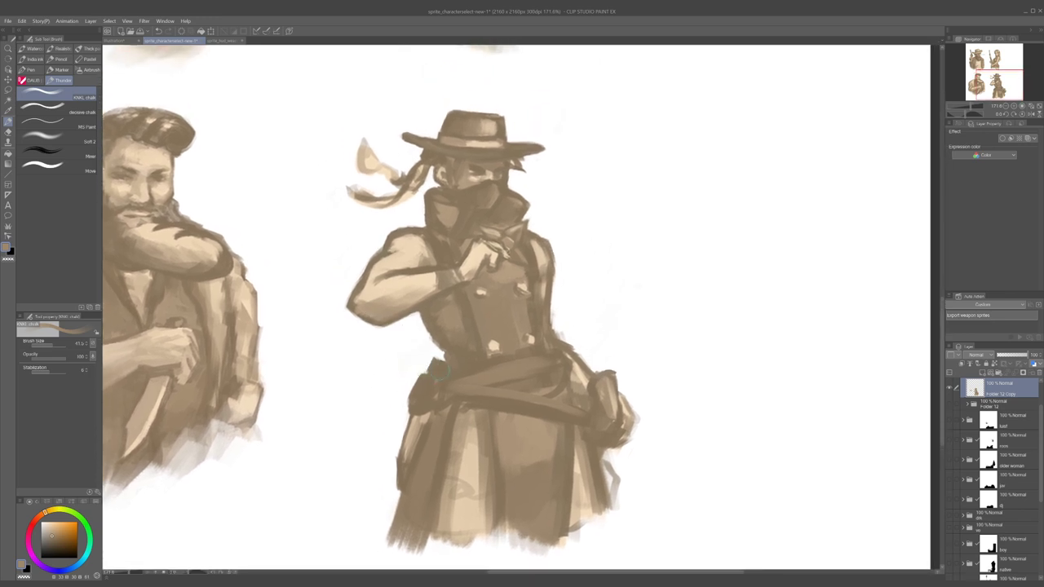
- Reshape the upper edge of the hip pouch below the masked figure's raised elbow with a smaller brush
alt+click(441, 369)
mouse_move(430, 361)
mouse_down()
mouse_move(424, 371)
mouse_move(442, 362)
mouse_up()
key([)
mouse_move(427, 360)
mouse_down()
mouse_move(408, 403)
mouse_move(419, 416)
mouse_move(404, 415)
mouse_up()
key(c)
key(ctrl+z)
key(c)
- Define the lower edge of the hip pouch against the skirt with sampled tones
alt+click(423, 400)
alt+click(463, 400)
drag(428, 416, 415, 420)
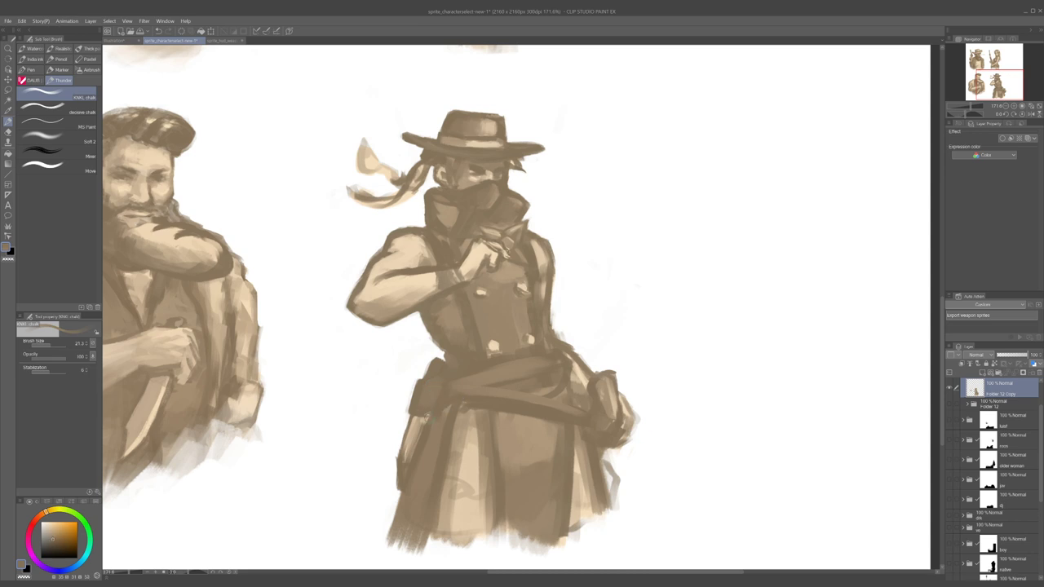
alt+click(427, 414)
drag(415, 418, 405, 430)
- Mirror the canvas view horizontally and examine the masked figure's pose and silhouette at several zoom levels
scroll(480, 433, down, 6)
drag(487, 429, 460, 391)
scroll(460, 392, up, 4)
key(h)
drag(551, 403, 450, 407)
key(h)
key(h)
key(h)
key(h)
key(h)
key(h)
scroll(487, 416, up, 4)
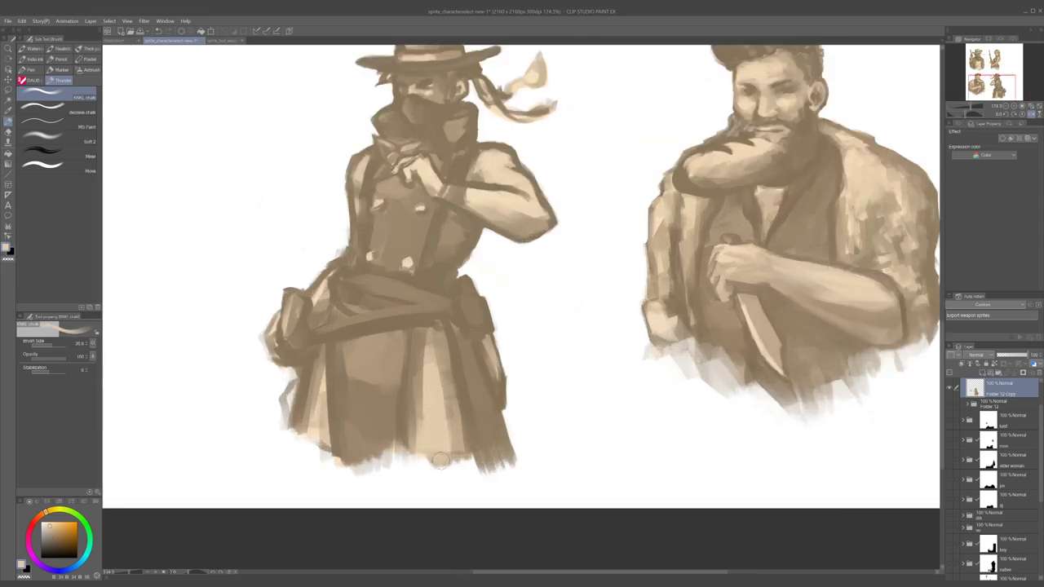
scroll(433, 352, down, 5)
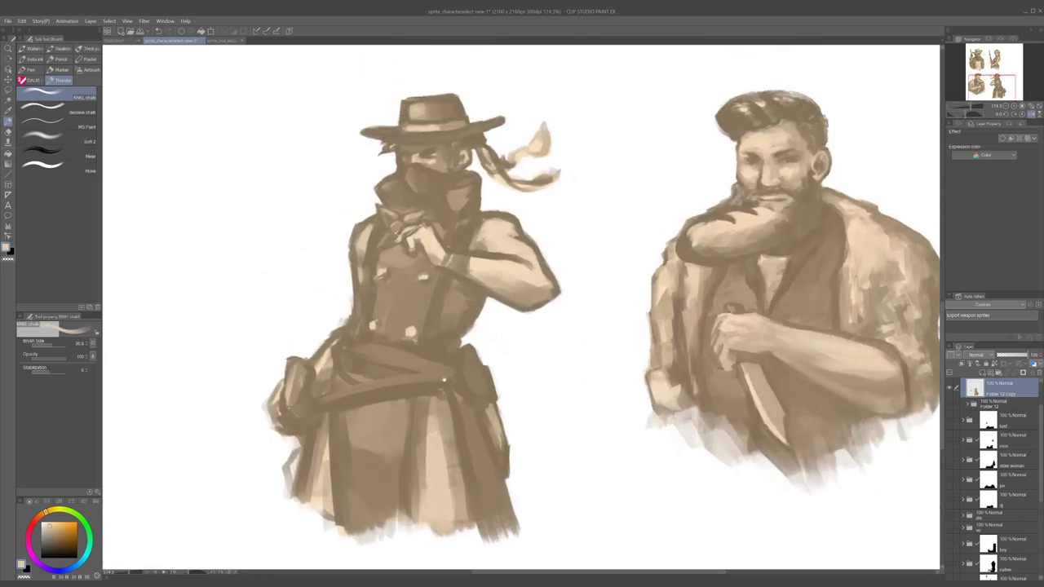
scroll(446, 368, up, 3)
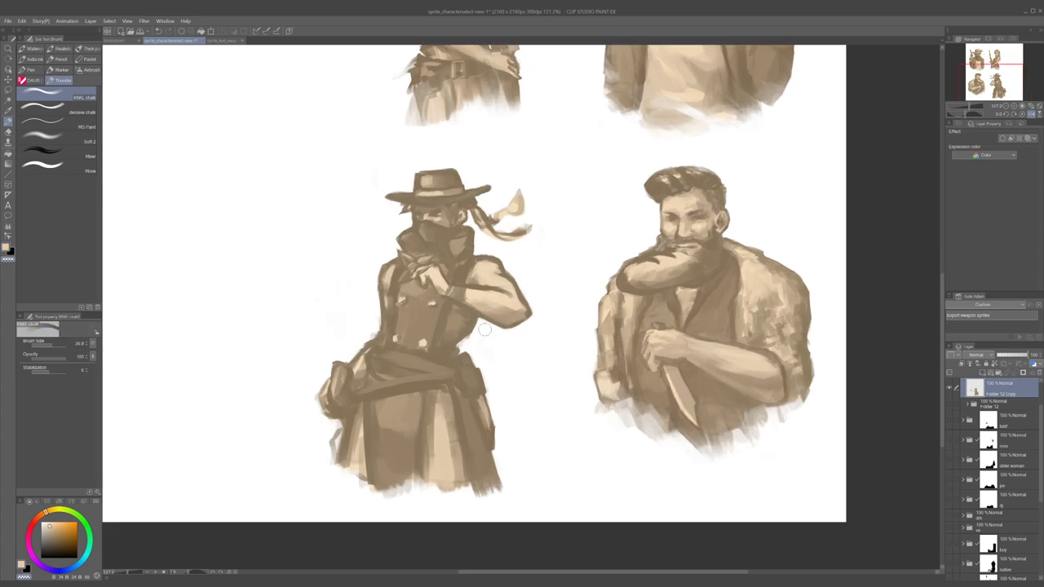
- Clean up the vest's side below the raised arm and touch up the shoulder and chest with sampled tones
drag(471, 341, 465, 341)
key(bracketright)
alt+click(501, 268)
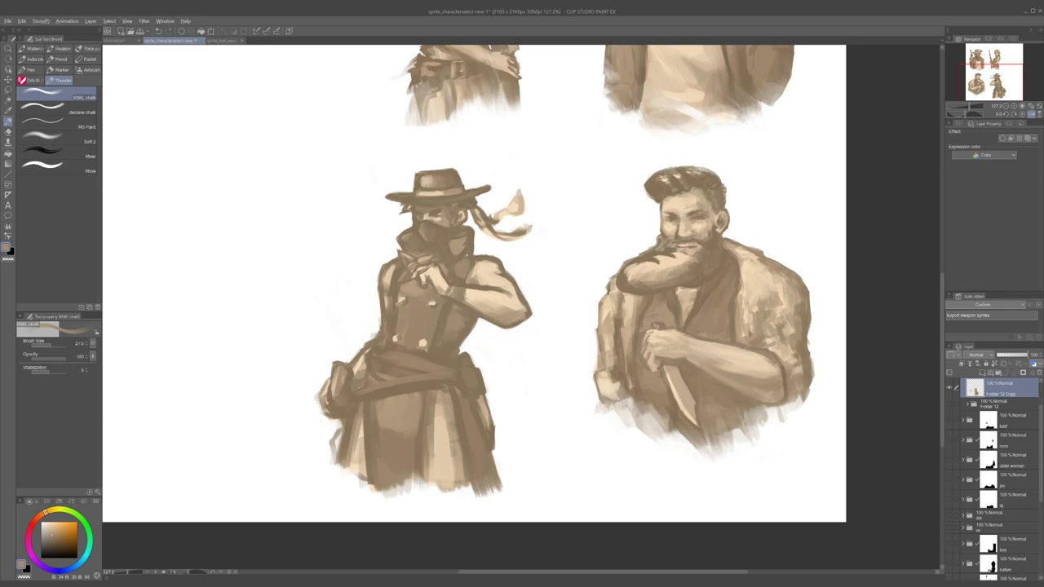
alt+click(426, 303)
key(bracketleft)
key(bracketleft)
key(ctrl+z)
- Refine the vest's armhole edge at the raised arm's shoulder with sampled tones and an adjusted brush size
key(bracketleft)
key(bracketleft)
key(bracketright)
key(bracketright)
drag(477, 278, 468, 289)
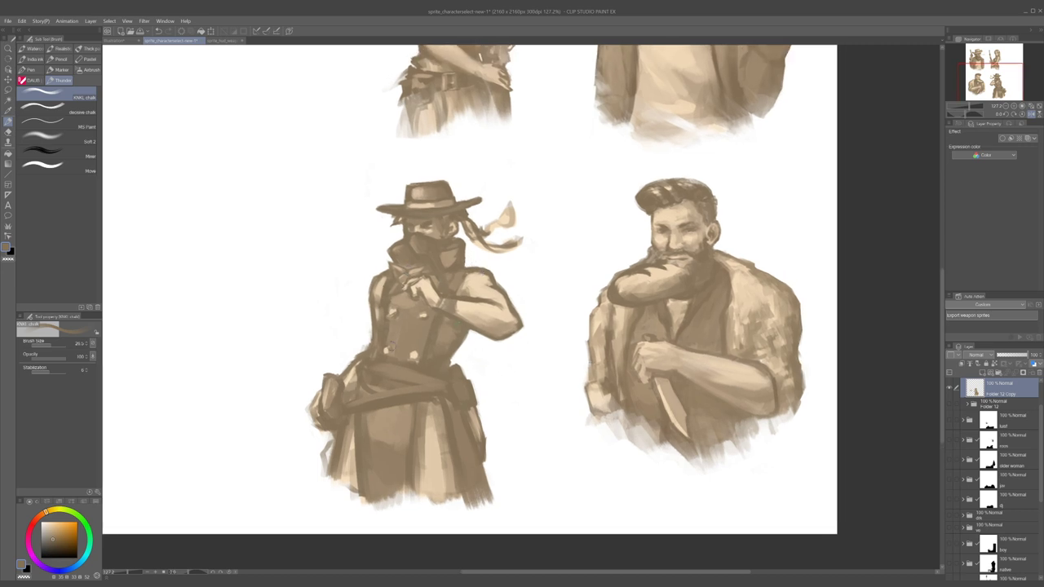
mouse_move(408, 318)
mouse_down()
mouse_move(385, 328)
mouse_move(394, 309)
mouse_up()
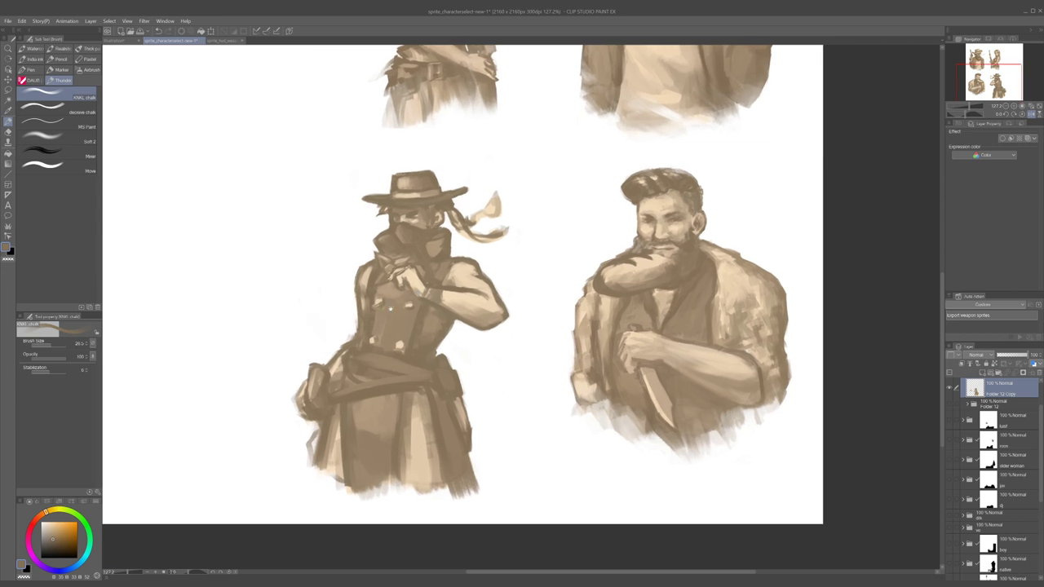
drag(443, 264, 433, 258)
alt+click(448, 270)
alt+click(436, 271)
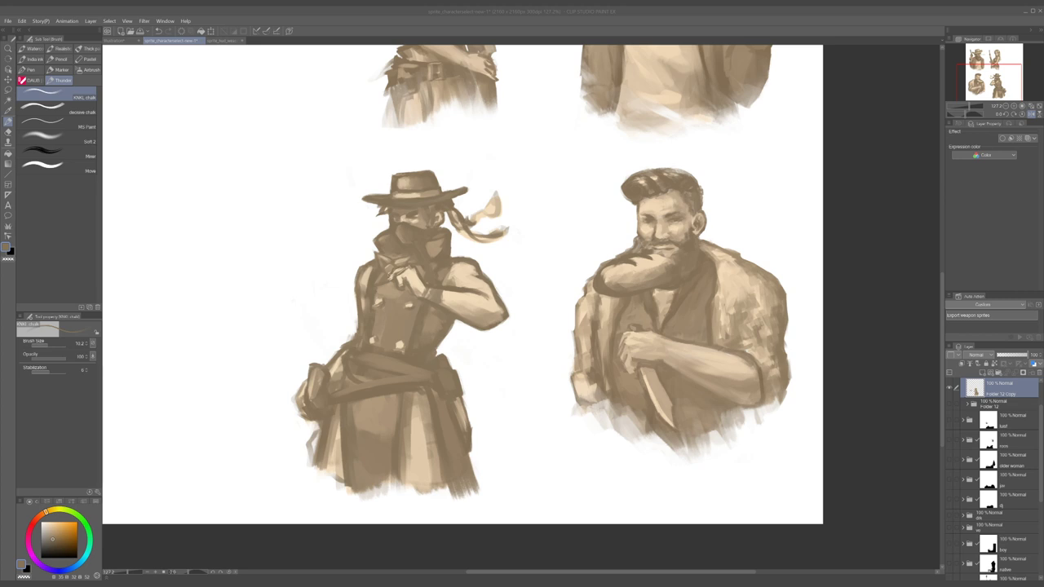
- Restore the unmirrored canvas view and review the masked figure beside the bearded man
click(401, 10)
scroll(400, 102, down, 8)
scroll(344, 210, up, 5)
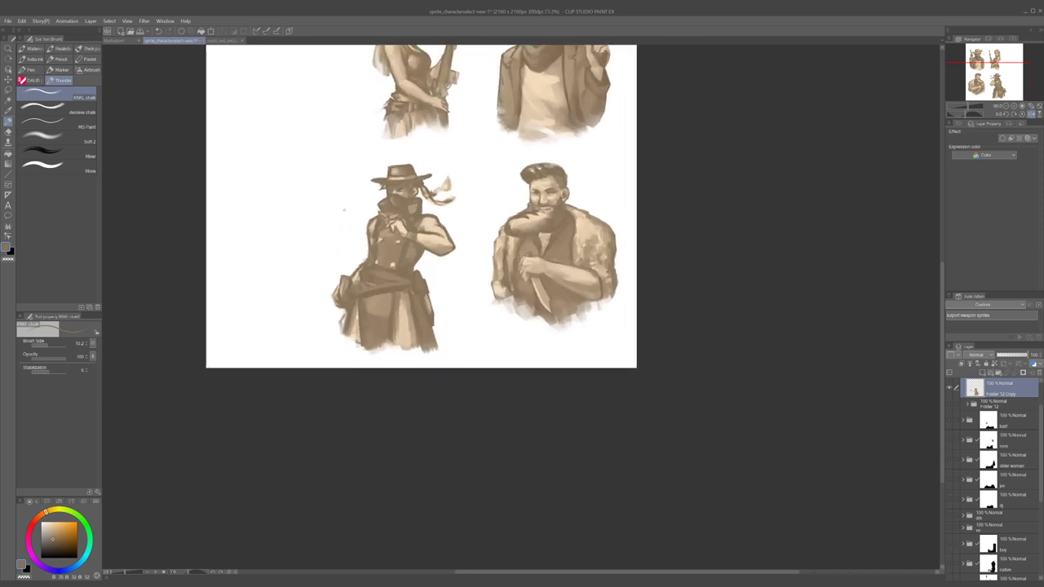
scroll(354, 225, up, 1)
key(h)
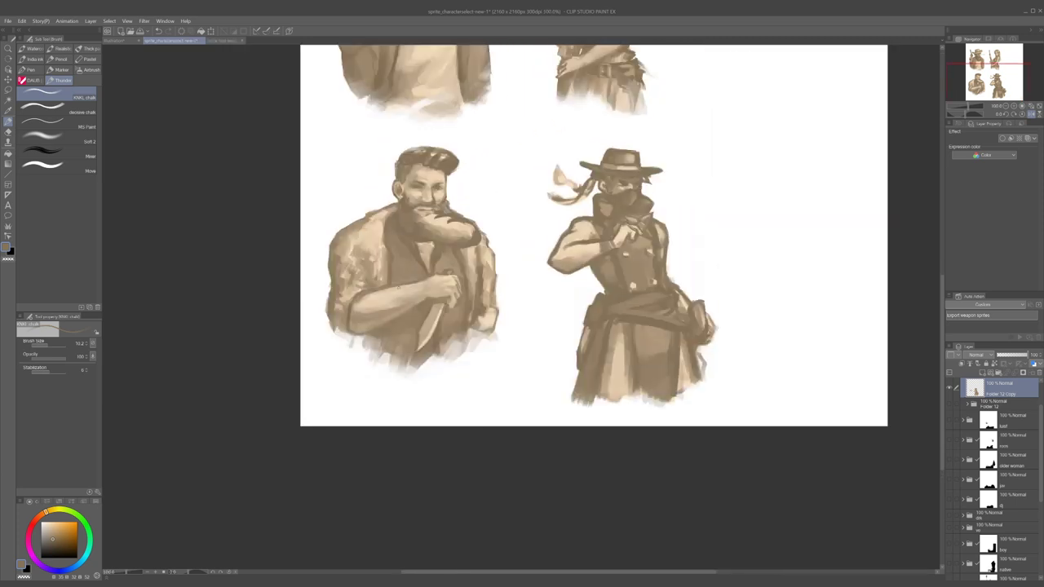
drag(624, 306, 505, 367)
scroll(498, 369, up, 8)
scroll(462, 370, down, 2)
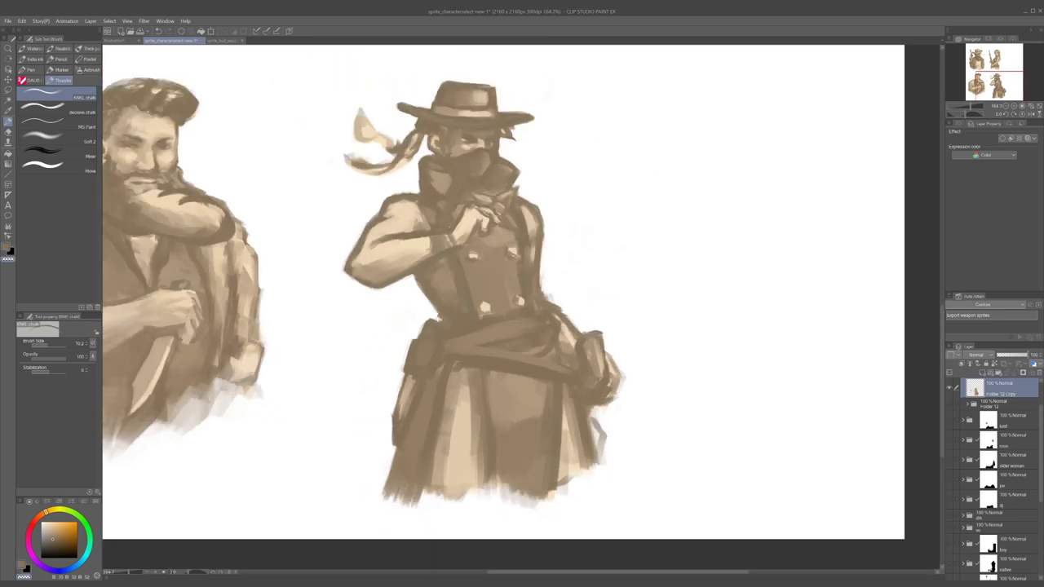
- Tidy the masked figure's waist contour above the hip hand with transparent colour and a sampled tone
alt+click(440, 320)
scroll(436, 371, down, 2)
scroll(436, 371, down, 1)
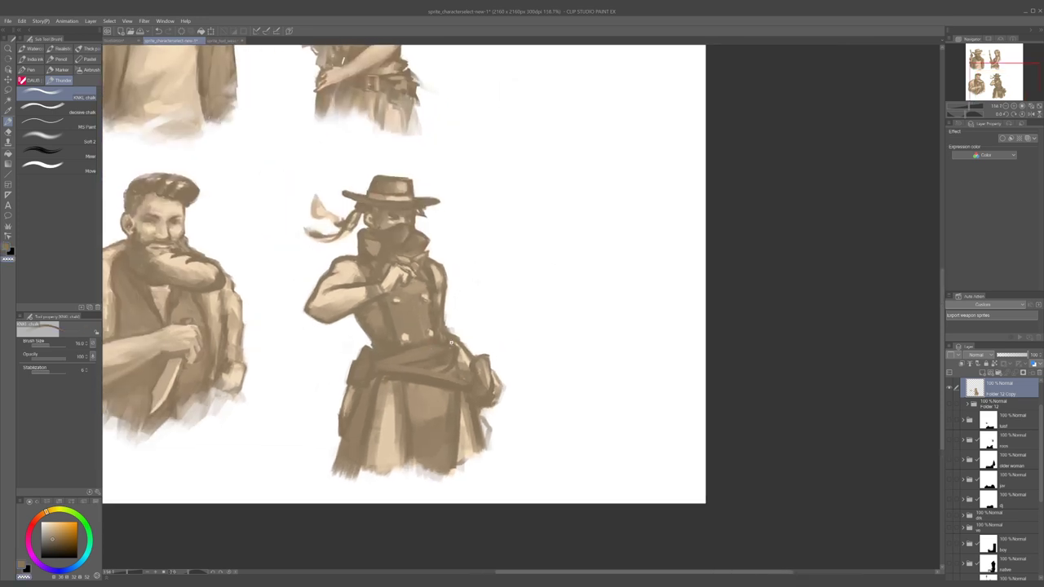
scroll(440, 326, up, 3)
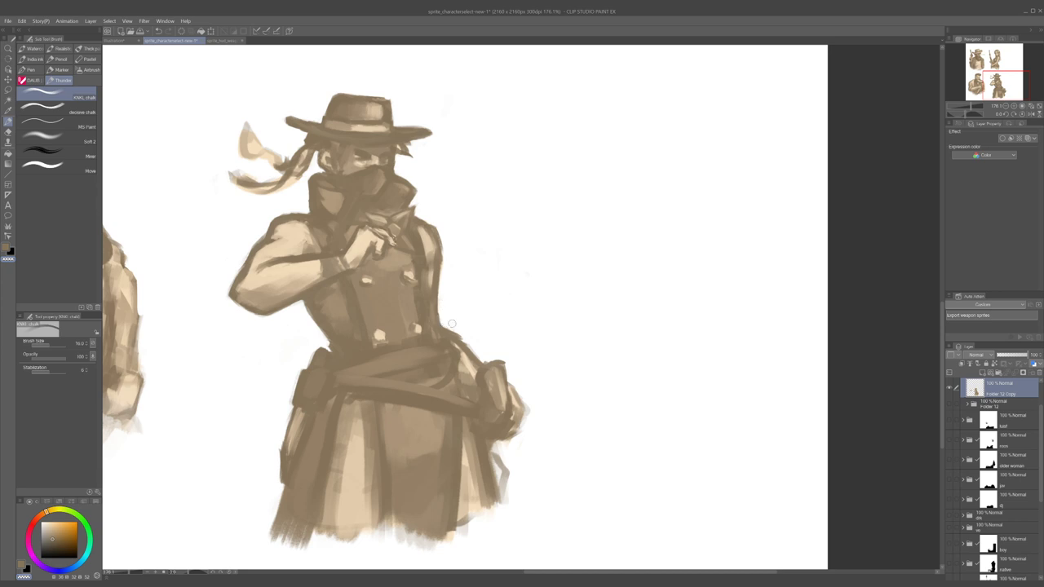
alt+click(458, 343)
mouse_move(457, 346)
mouse_down()
mouse_move(474, 369)
mouse_move(458, 349)
mouse_up()
drag(451, 251, 499, 287)
- Repaint the vest's upper button on the far side from the raised elbow with sampled light and shadow tones
alt+click(457, 311)
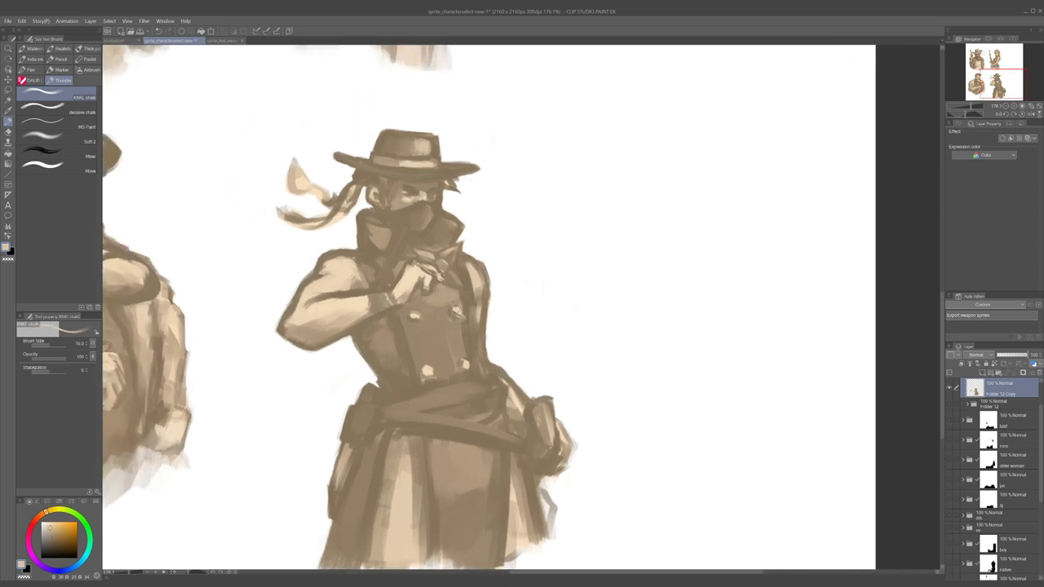
alt+click(461, 300)
drag(458, 305, 458, 311)
alt+click(456, 311)
alt+click(453, 298)
click(447, 309)
- Smooth the vest's chest shading below the raised hand with sampled tones and a larger brush
key(bracketright)
key(bracketright)
alt+click(441, 291)
key(bracketleft)
drag(441, 290, 443, 307)
alt+click(430, 303)
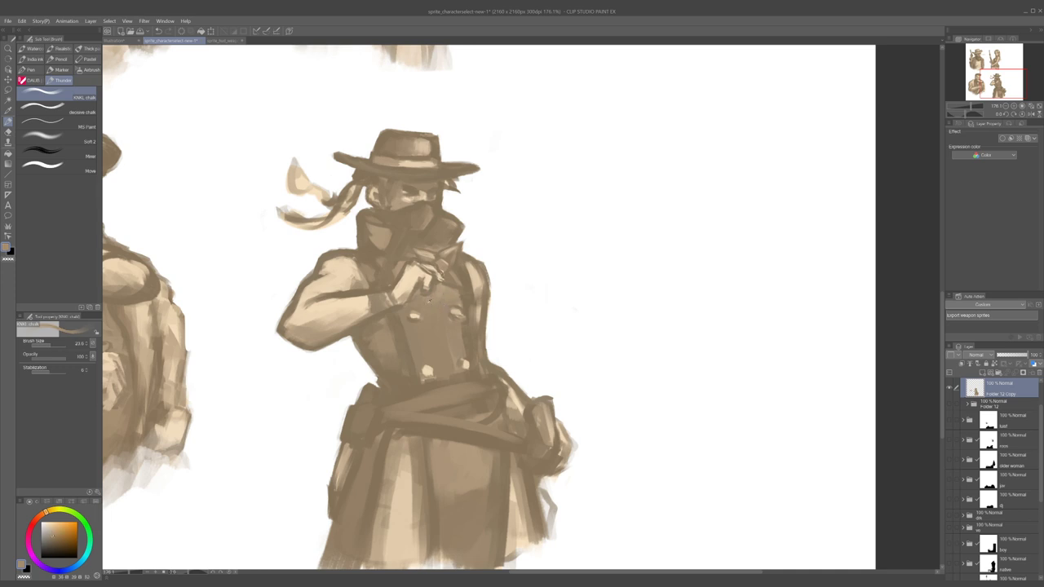
- Blend the masked figure's raised wrist and upper forearm edge with sampled light and shadow tones
alt+click(407, 286)
drag(400, 292, 370, 302)
alt+click(399, 297)
alt+click(355, 318)
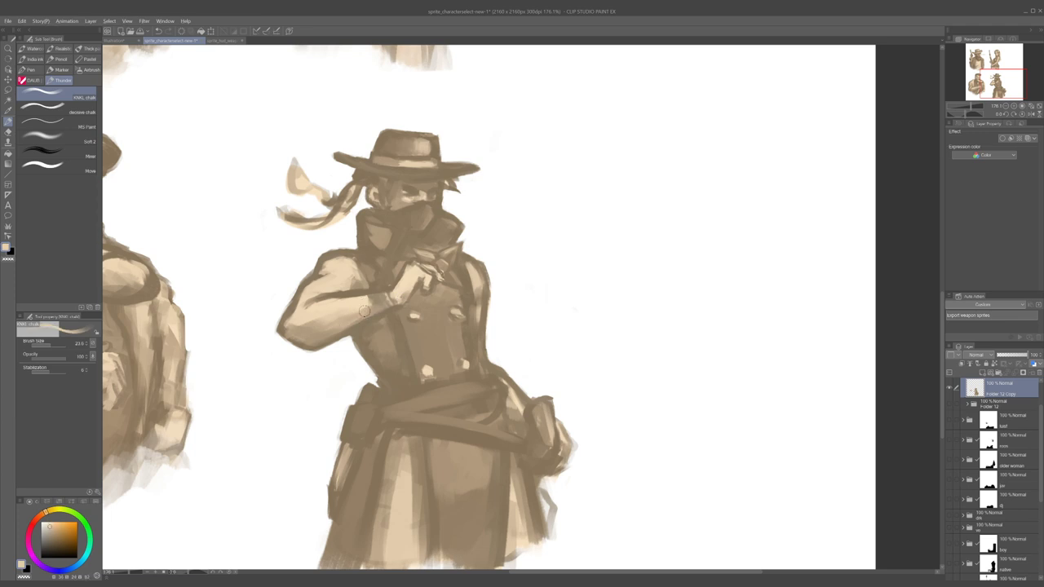
alt+click(370, 303)
alt+click(365, 303)
alt+click(362, 296)
alt+click(364, 300)
drag(336, 299, 389, 295)
- Smooth the dark band across the raised arm's wrist using tones sampled from the forearm
alt+click(355, 295)
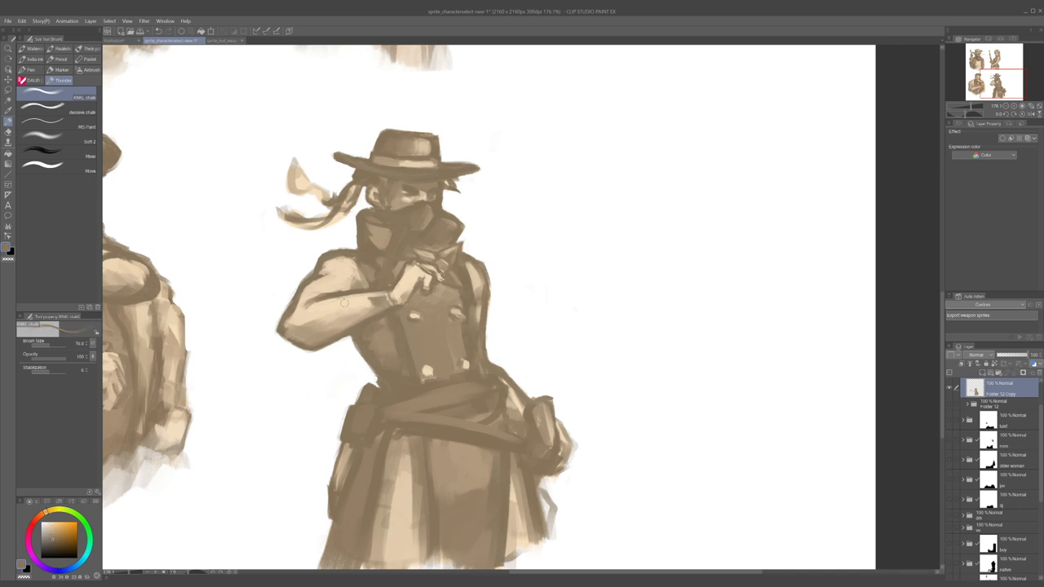
alt+click(377, 301)
alt+click(380, 299)
mouse_move(369, 297)
mouse_down()
mouse_move(381, 293)
mouse_move(371, 299)
mouse_up()
alt+click(362, 302)
- Soften the shading around the raised arm's elbow with sampled tones and an adjusted brush size
alt+click(311, 338)
alt+click(310, 317)
mouse_move(309, 318)
mouse_down()
mouse_move(335, 323)
mouse_move(324, 325)
mouse_up()
key(bracketright)
alt+click(322, 329)
key(bracketleft)
- Clean up the edge between the raised forearm and the base of the hand with a smaller brush and sampled light tones
drag(330, 230, 343, 245)
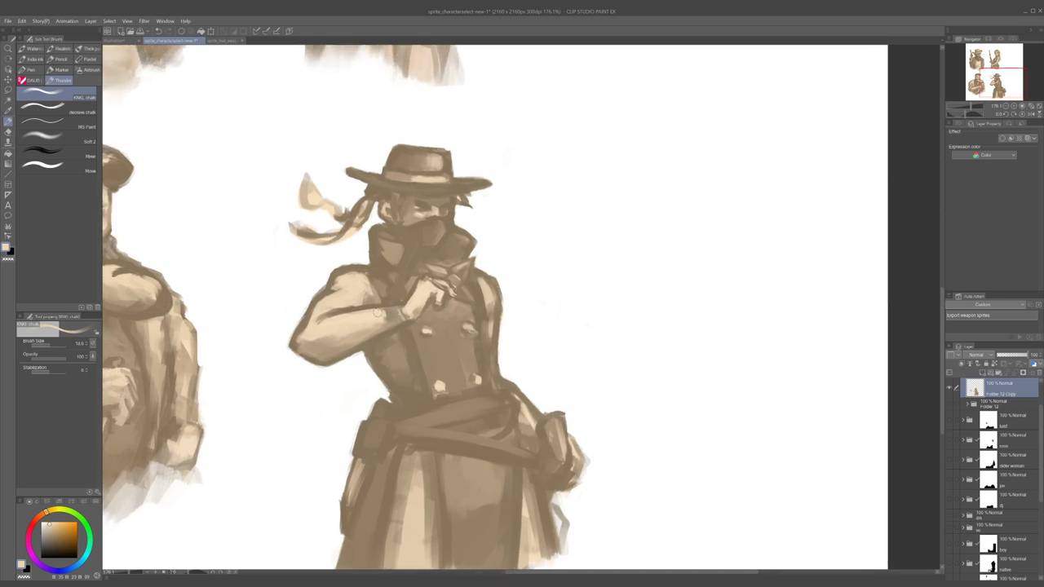
alt+click(379, 312)
key(bracketleft)
alt+click(380, 315)
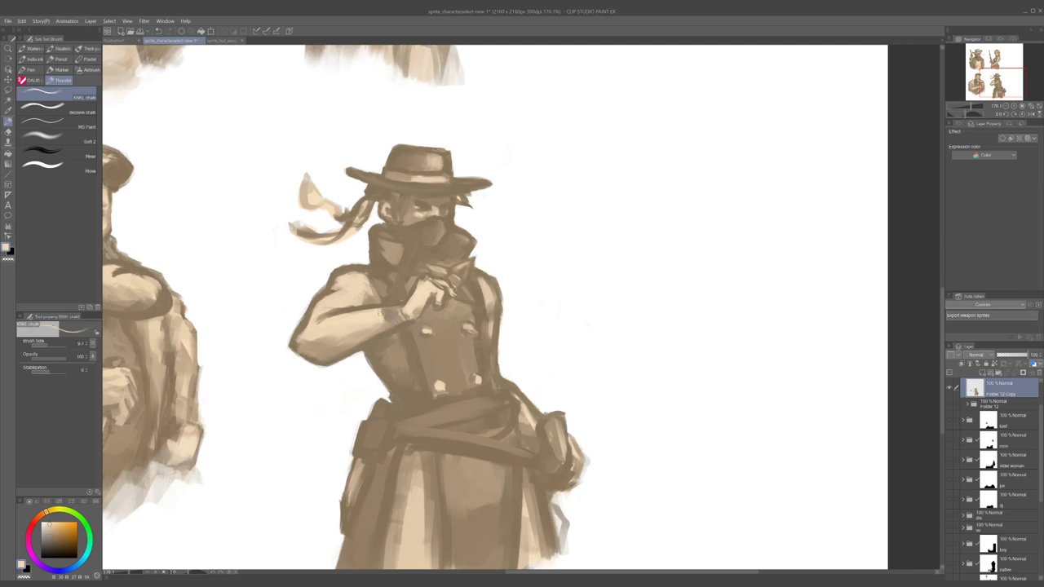
alt+click(380, 315)
drag(395, 309, 399, 317)
drag(400, 310, 403, 319)
- Repaint the raised arm's outer contour from the shoulder down to the elbow with sampled tones
alt+click(354, 288)
drag(336, 281, 328, 294)
alt+click(326, 288)
alt+click(333, 292)
alt+click(324, 293)
alt+click(324, 301)
alt+click(327, 304)
key(])
drag(329, 298, 297, 344)
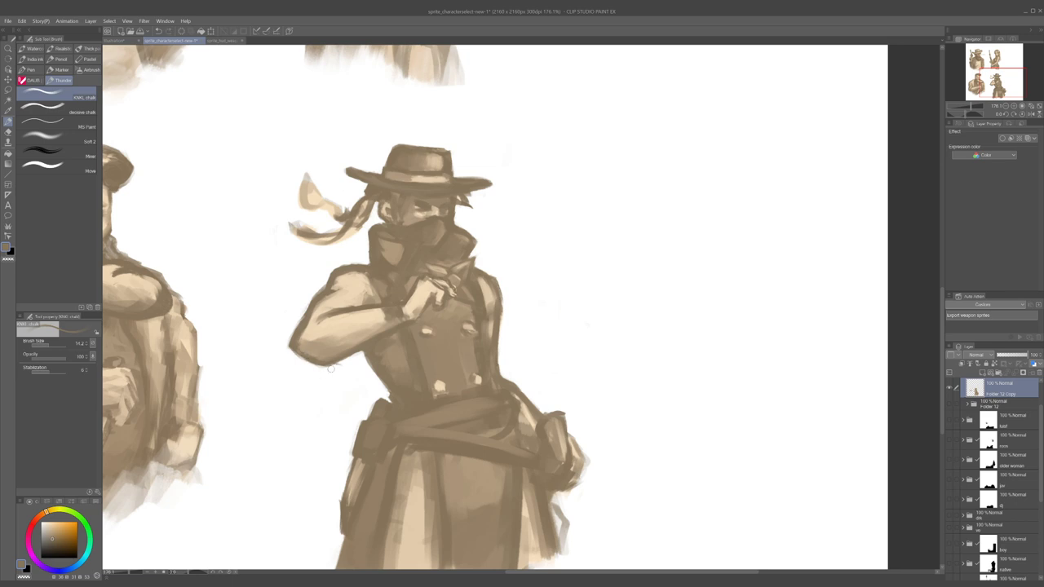
- Rework the raised forearm's underside and elbow shading with sampled tones and varying brush sizes
alt+click(359, 344)
drag(364, 342, 350, 348)
alt+click(320, 339)
key(bracketright)
key(bracketright)
key(bracketright)
key(bracketright)
key(bracketright)
alt+click(318, 331)
key(bracketleft)
key(bracketleft)
key(bracketleft)
alt+click(333, 350)
alt+click(374, 327)
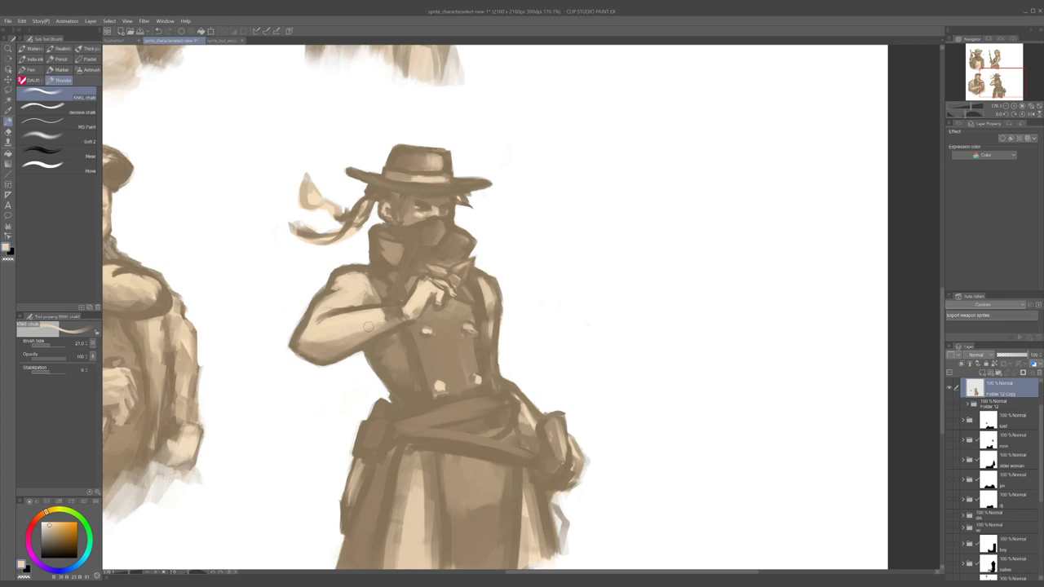
- Blend the shadow on the raised arm between elbow and upper arm with sampled tones and a smaller brush
alt+click(321, 323)
key(bracketleft)
key(bracketleft)
drag(326, 317, 314, 321)
alt+click(344, 300)
alt+click(345, 309)
drag(344, 307, 350, 310)
- Refine the inner upper arm beside the chest with a finer brush and sampled tones
key(bracketleft)
key(bracketleft)
key(bracketleft)
alt+click(375, 299)
alt+click(365, 305)
alt+click(369, 298)
alt+click(372, 309)
key(])
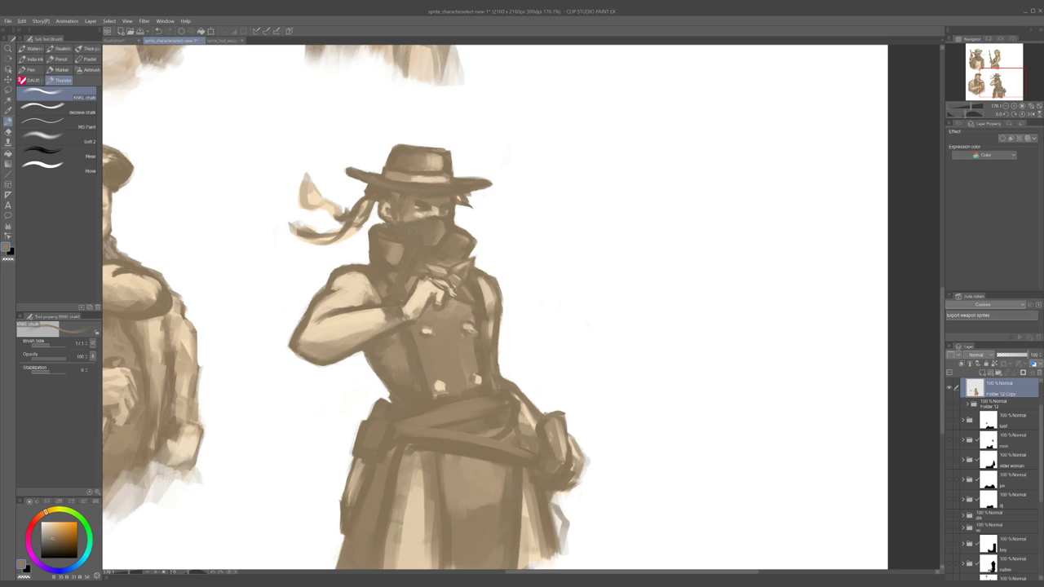
- Touch up the mask's upper edge and the area below the eye with sampled tones and a small brush
alt+click(442, 232)
alt+click(440, 235)
scroll(426, 203, up, 4)
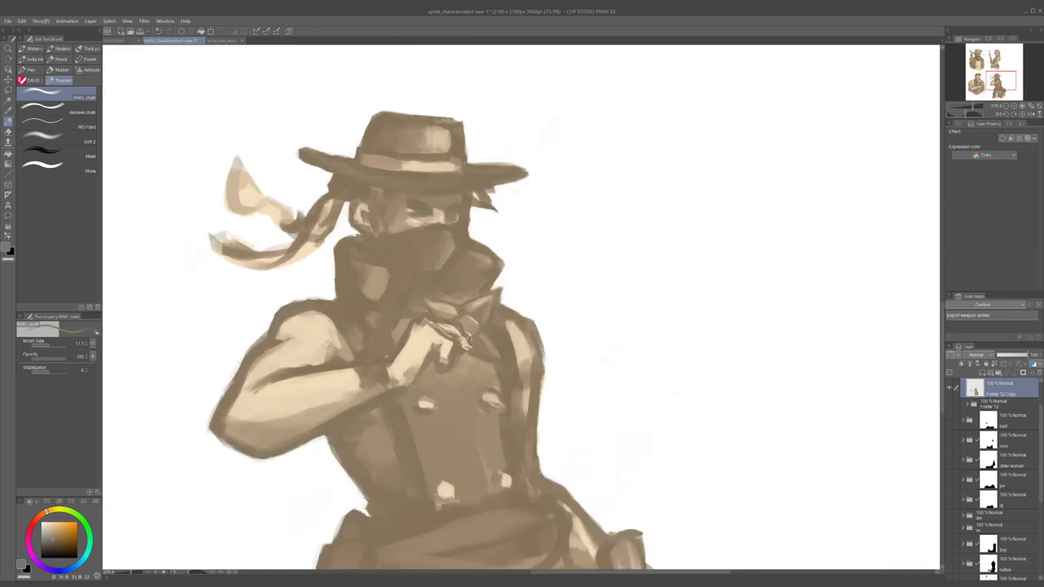
key(bracketleft)
key(bracketleft)
alt+click(422, 218)
alt+click(418, 220)
alt+click(420, 219)
- Review the whole character sheet and hide the ninja dude painting
scroll(454, 265, down, 8)
drag(429, 284, 491, 364)
scroll(467, 350, up, 2)
scroll(492, 363, down, 2)
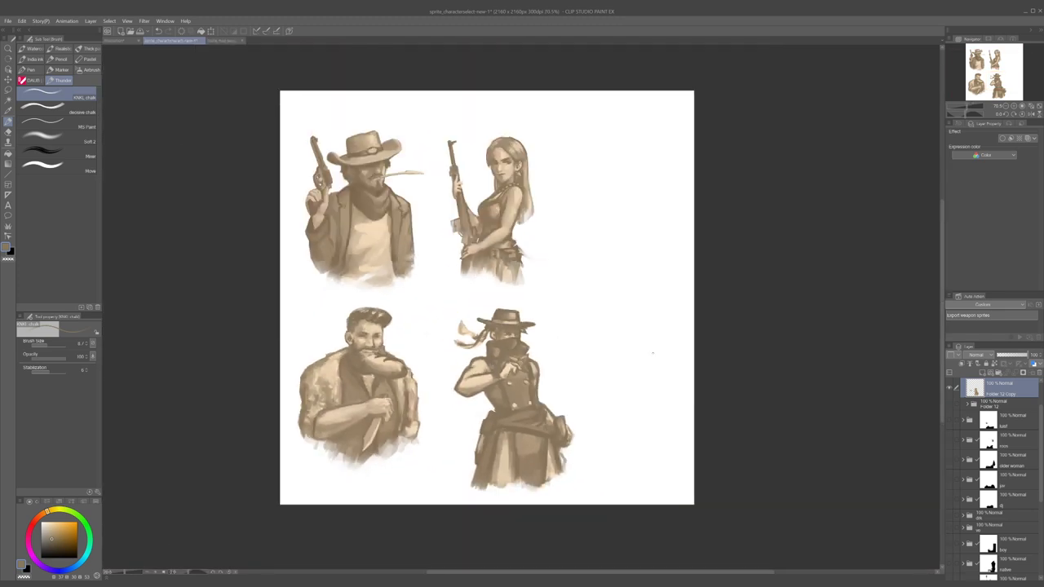
scroll(955, 434, up, 1)
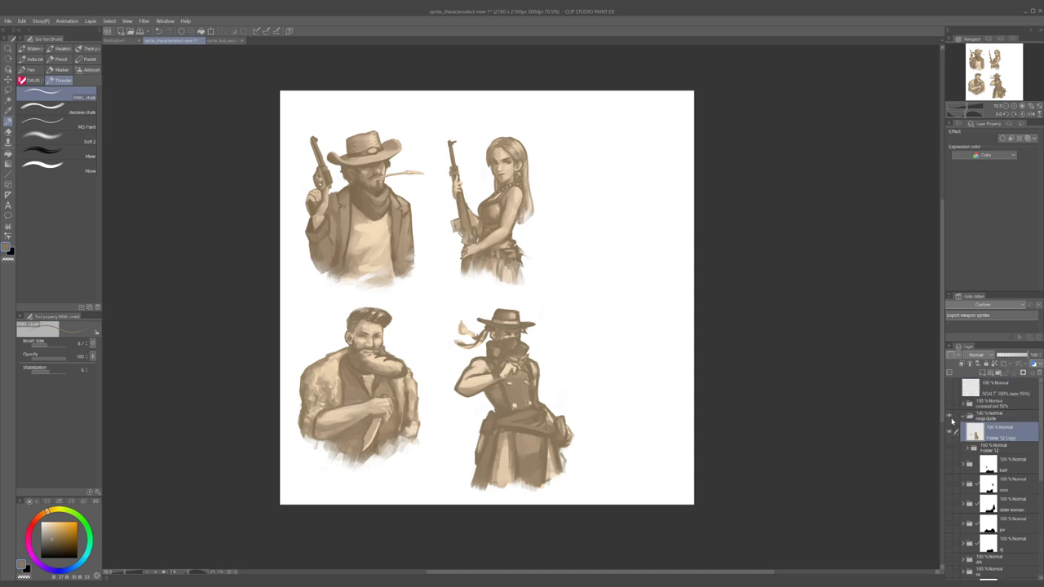
click(949, 433)
scroll(955, 434, down, 2)
scroll(955, 434, down, 3)
scroll(987, 478, up, 1)
scroll(968, 504, down, 1)
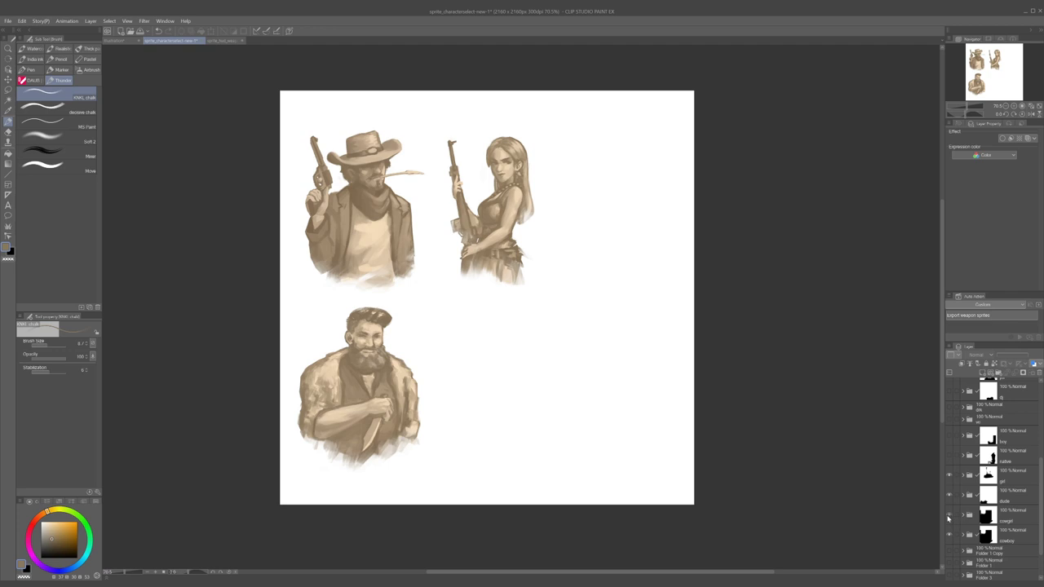
- Compare the cowgirl portrait with the cowboy one, leaving the cowboy shown
click(949, 516)
click(950, 535)
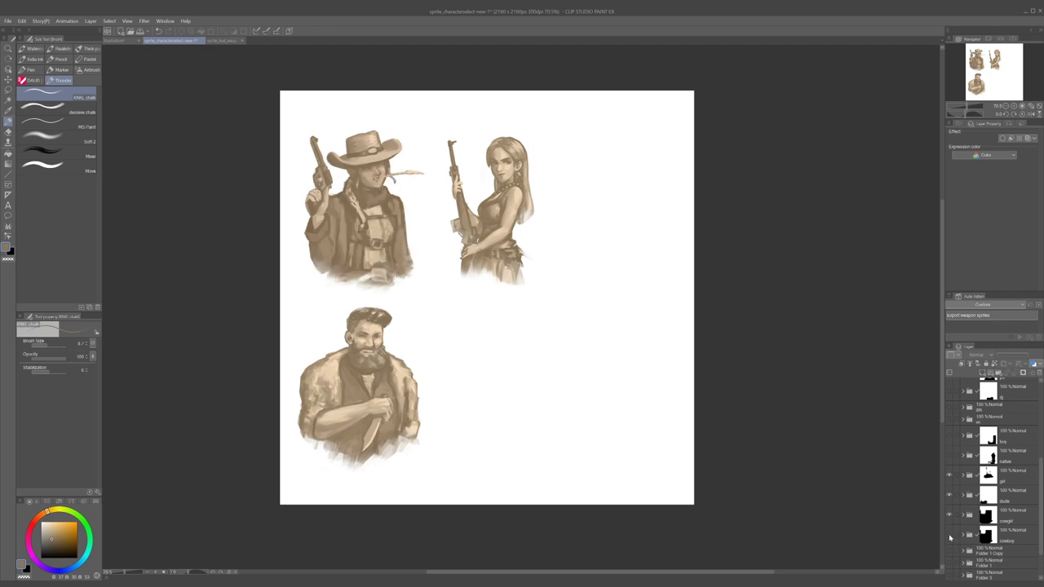
click(950, 535)
click(950, 517)
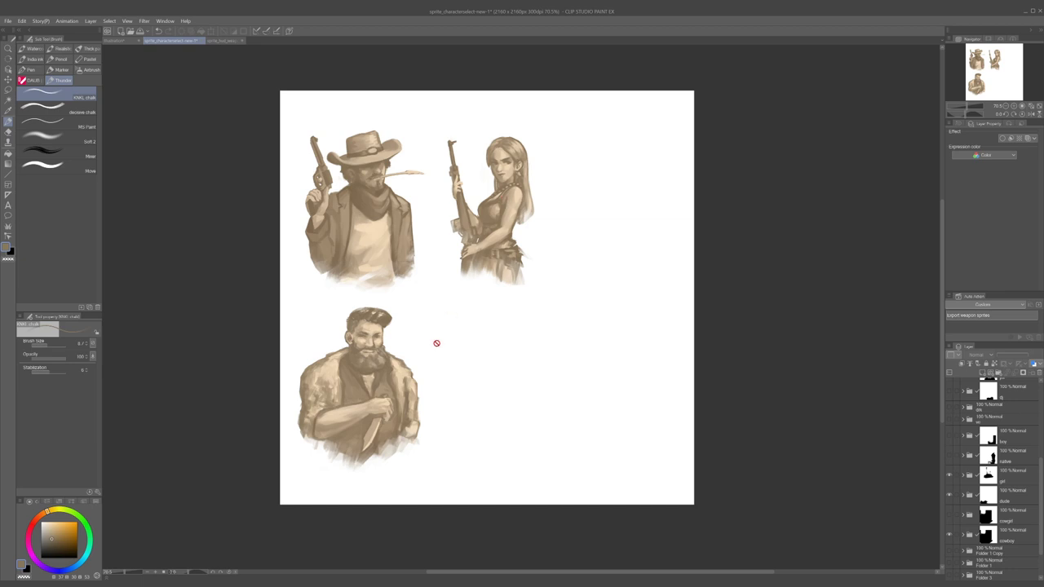
- Show the native portrait beside the bearded man for review and hide it again
scroll(1009, 491, up, 1)
click(949, 479)
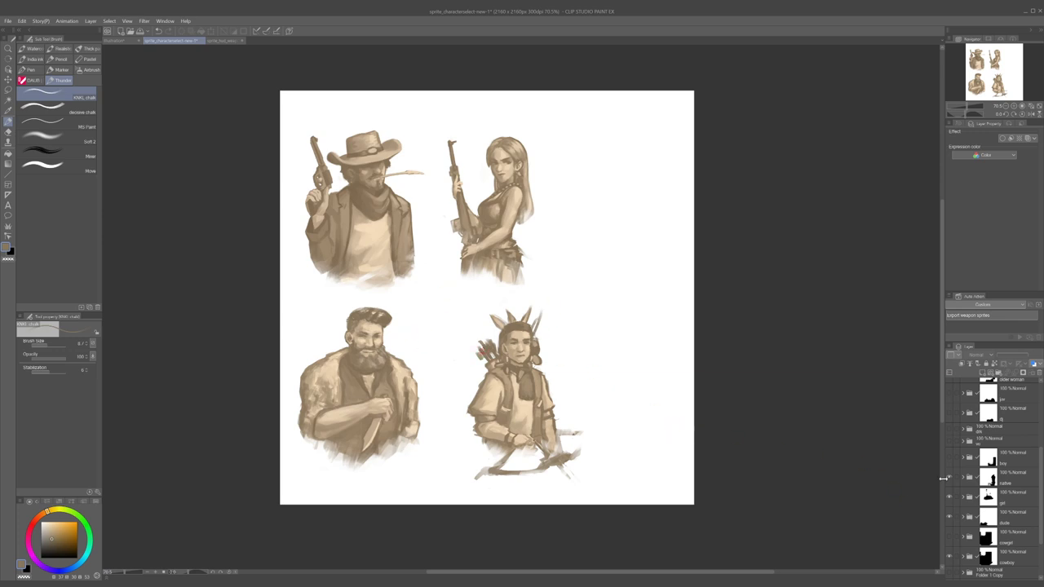
click(946, 478)
- Show the boy portrait with the dog and examine it against the other characters
click(946, 453)
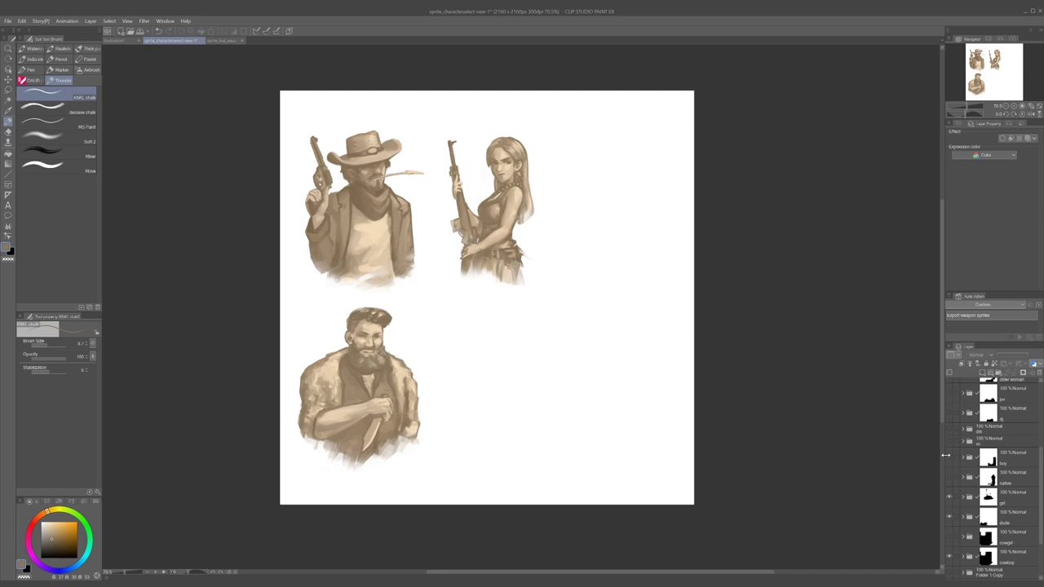
click(948, 456)
scroll(518, 408, up, 3)
scroll(515, 411, down, 4)
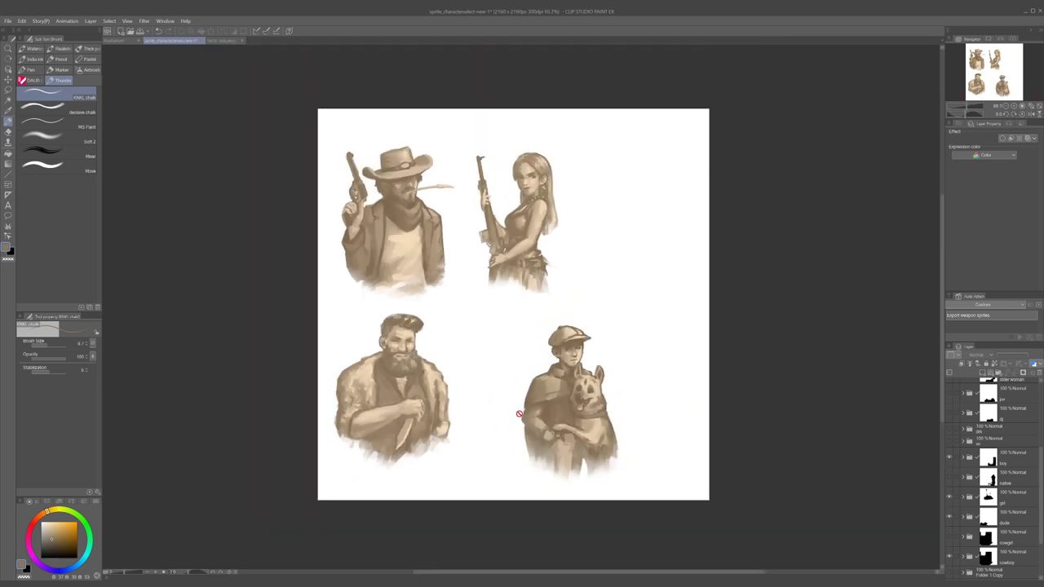
scroll(516, 411, up, 2)
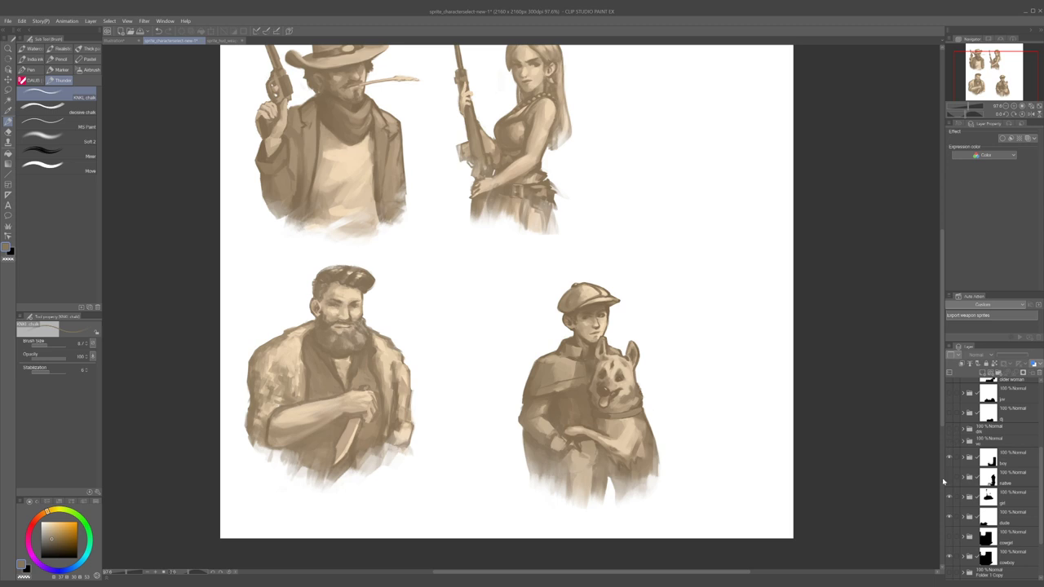
drag(759, 362, 570, 366)
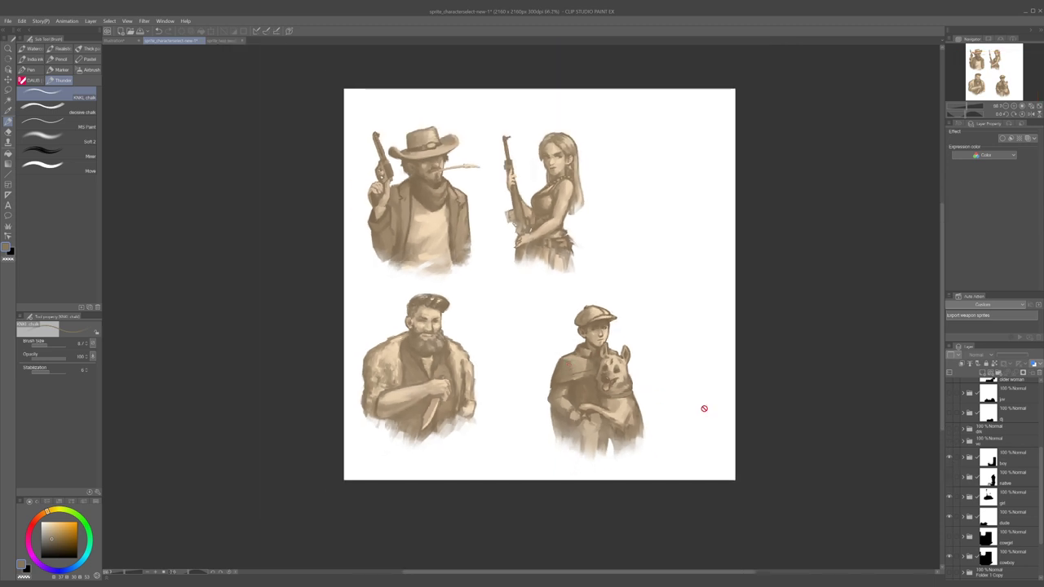
- Examine the moustached gunman and the arms-crossed man portraits in turn, hiding each again
drag(673, 420, 792, 399)
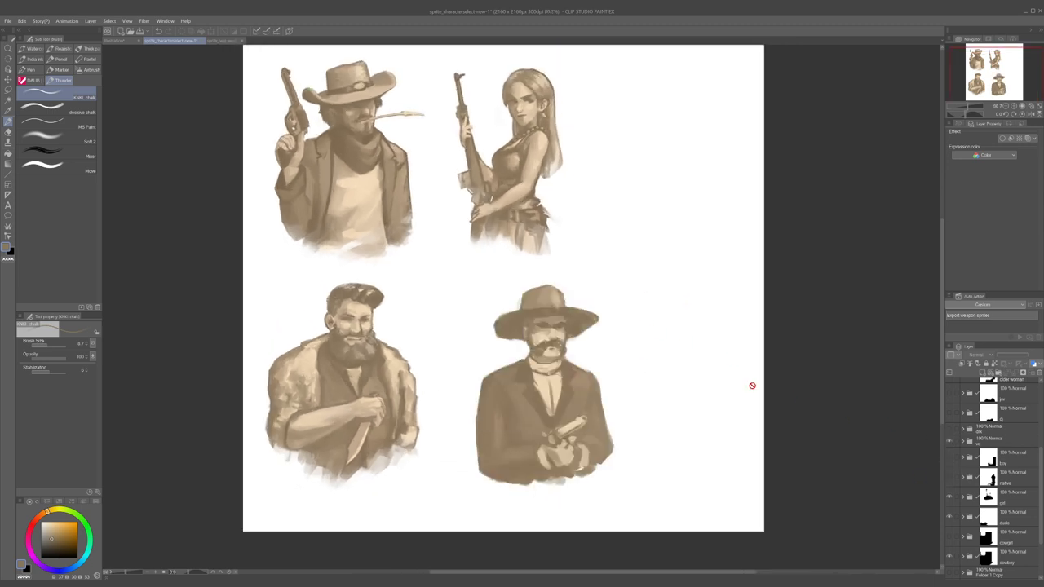
scroll(522, 359, down, 1)
scroll(522, 359, up, 3)
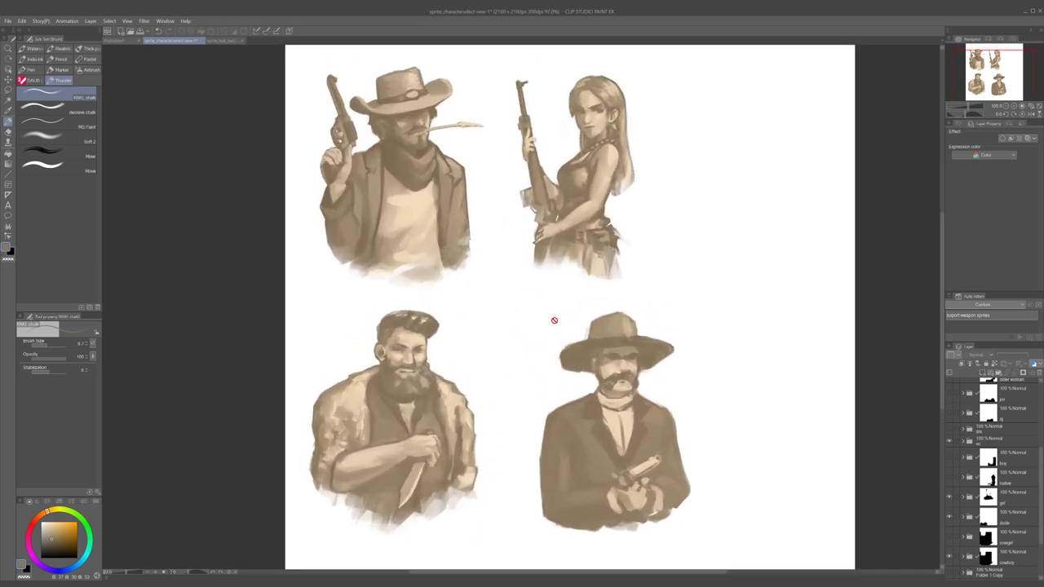
click(947, 441)
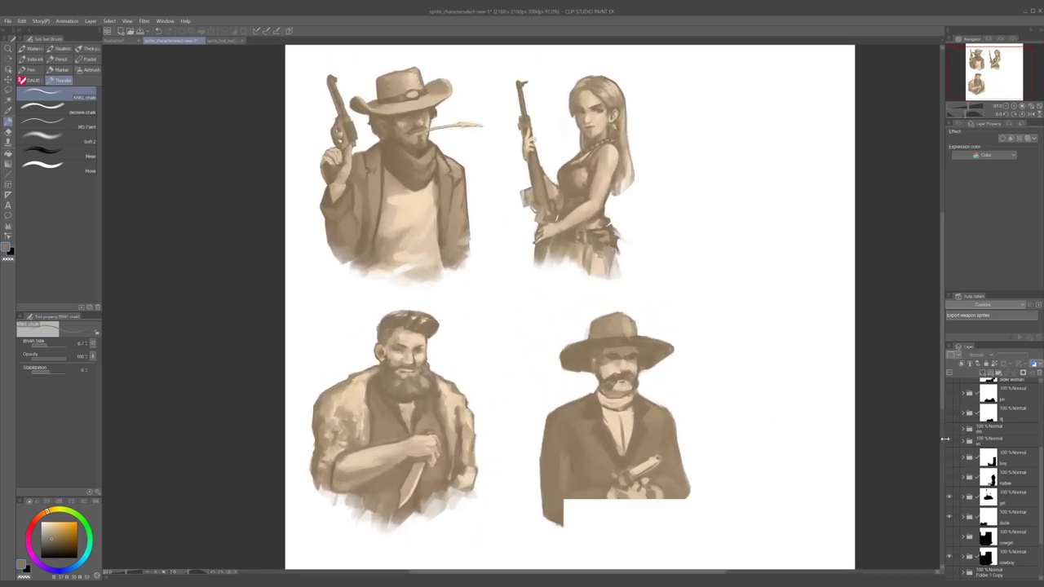
click(949, 430)
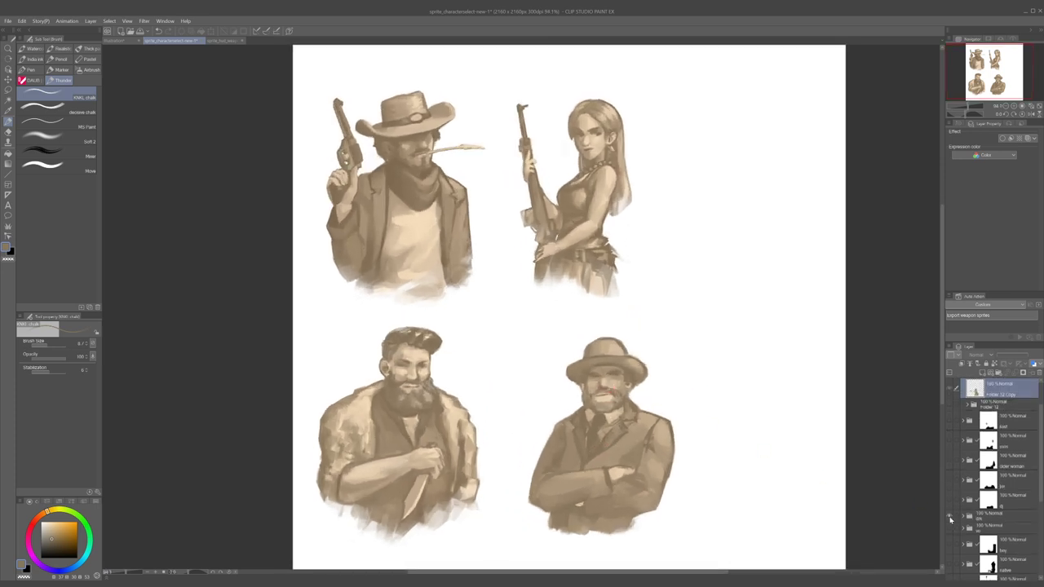
click(950, 517)
- Show the portrait of the man with the scarf and buttoned coat, examine it, and hide it again
click(948, 500)
scroll(734, 457, down, 3)
scroll(655, 468, up, 3)
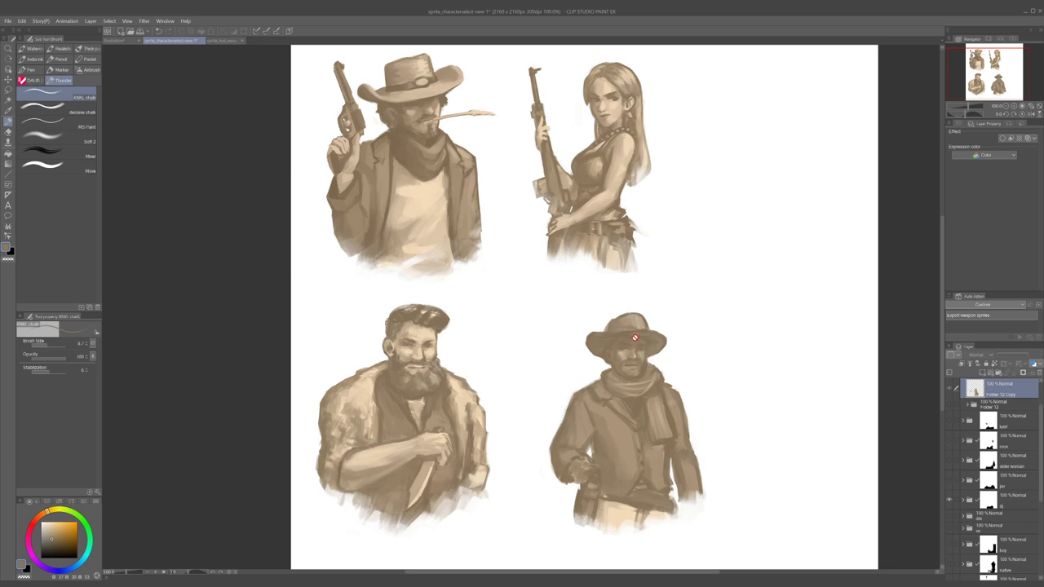
scroll(642, 348, up, 2)
scroll(644, 375, down, 5)
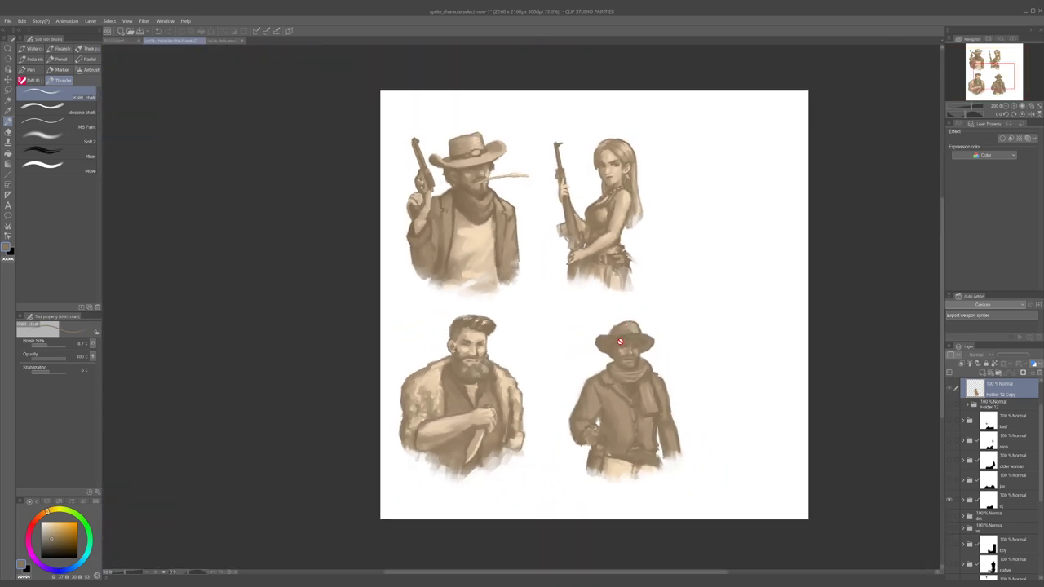
scroll(629, 379, up, 1)
scroll(629, 379, up, 2)
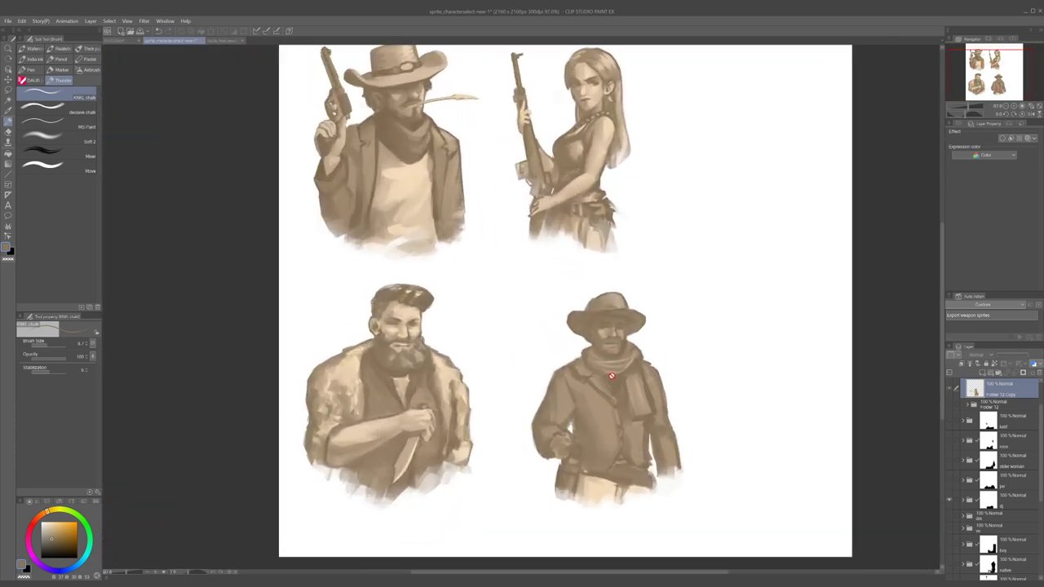
click(951, 501)
- Examine the poncho figure and the older woman with the rifle in turn, hiding each again
click(949, 482)
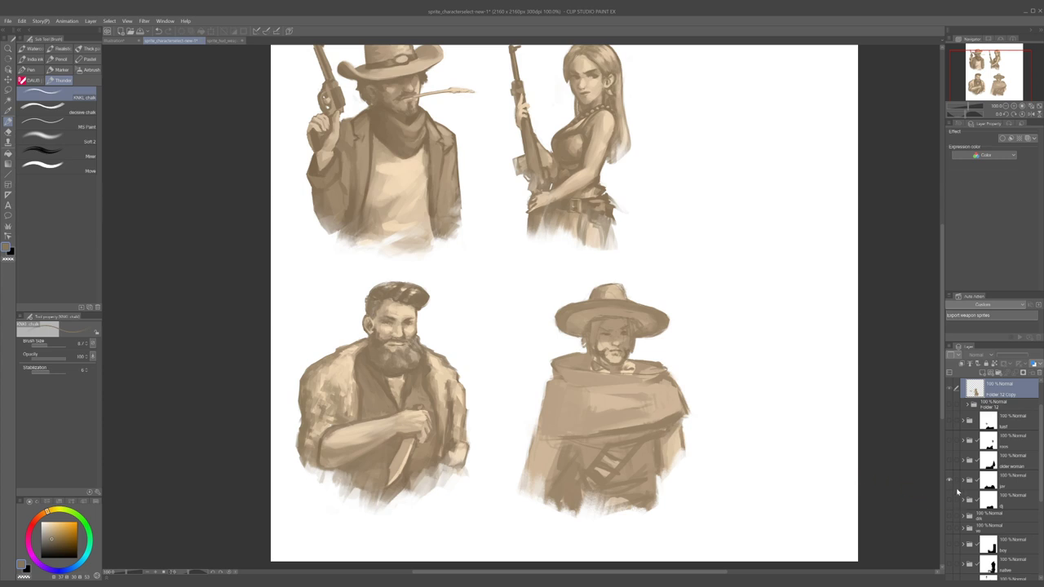
click(948, 480)
click(949, 460)
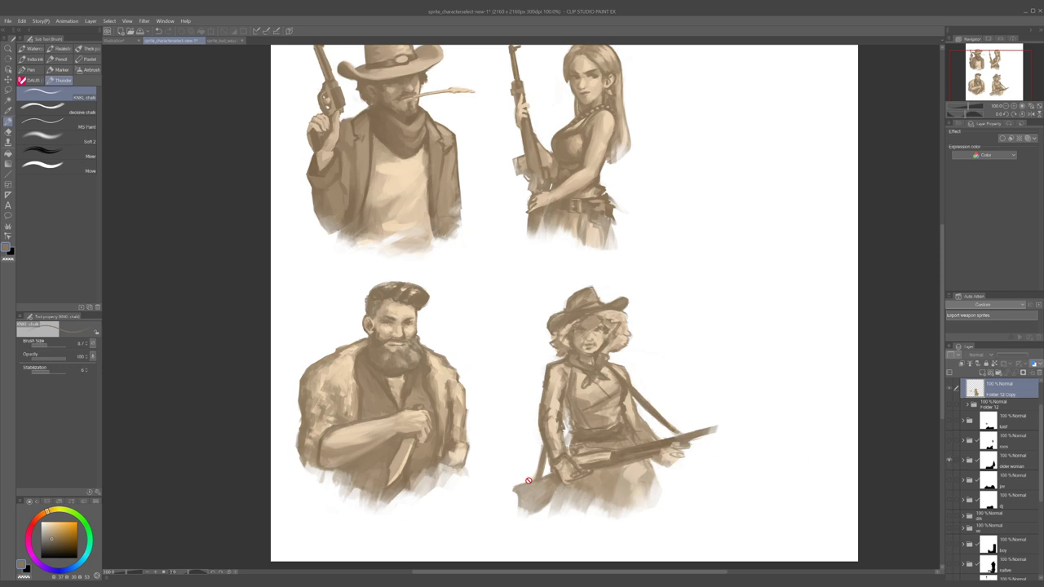
click(26, 570)
scroll(745, 405, down, 2)
scroll(636, 406, up, 2)
scroll(620, 396, down, 1)
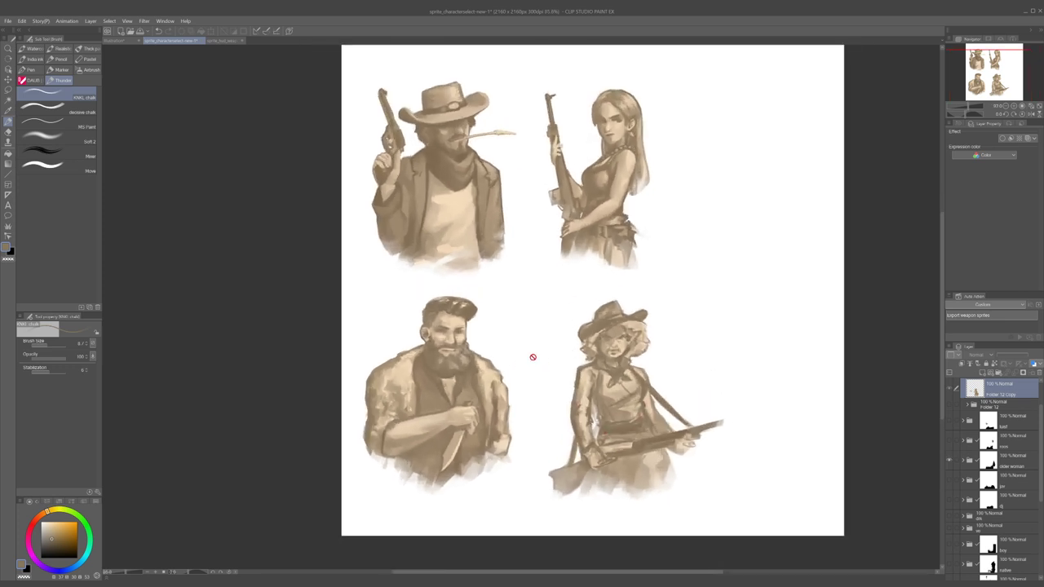
scroll(571, 388, up, 1)
click(950, 461)
- Show the portrait of the coated man holding a rifle, examine it, and hide it again
click(948, 440)
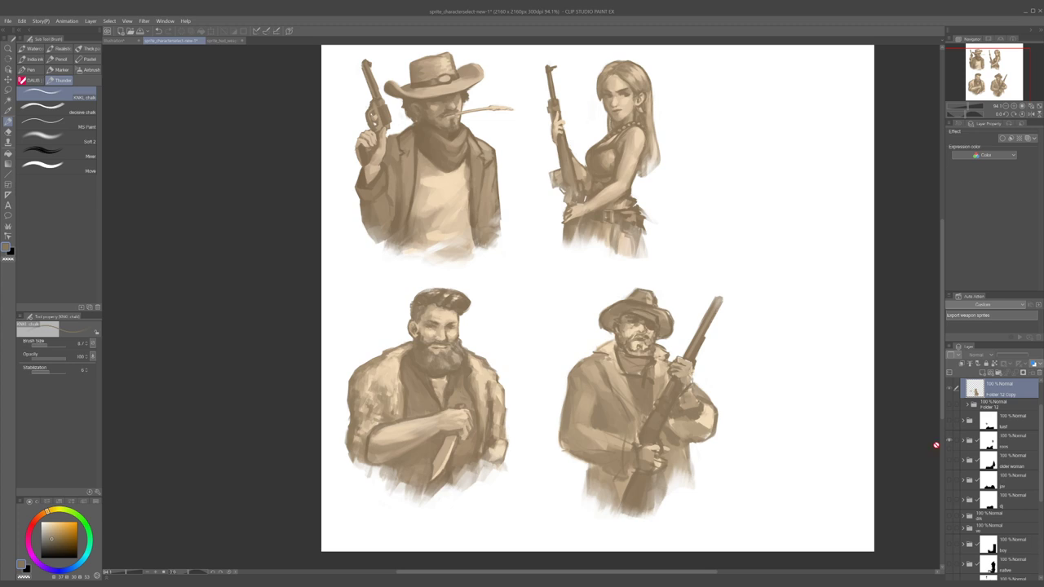
scroll(670, 377, up, 1)
scroll(670, 377, down, 1)
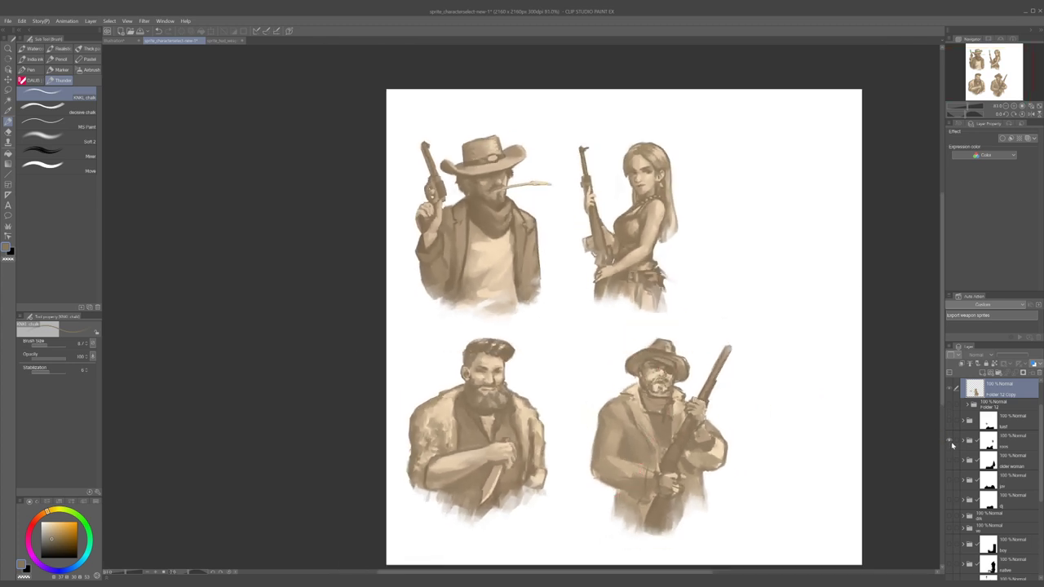
click(949, 441)
- Show the portrait of the woman with a rifle across her shoulders, examine it, and hide it again
click(949, 420)
scroll(743, 441, down, 2)
scroll(703, 460, up, 3)
scroll(707, 474, up, 1)
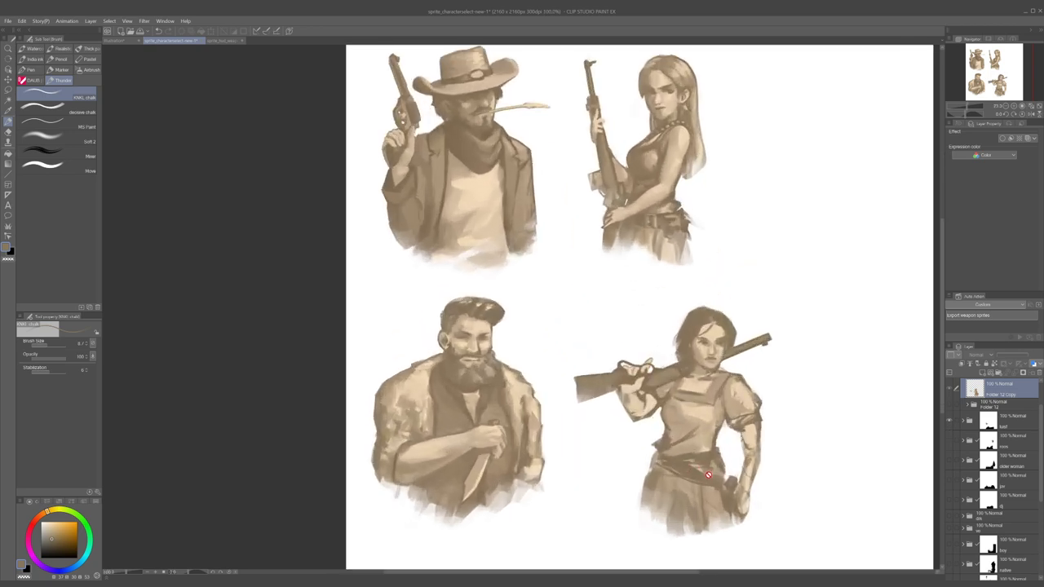
scroll(949, 468, up, 2)
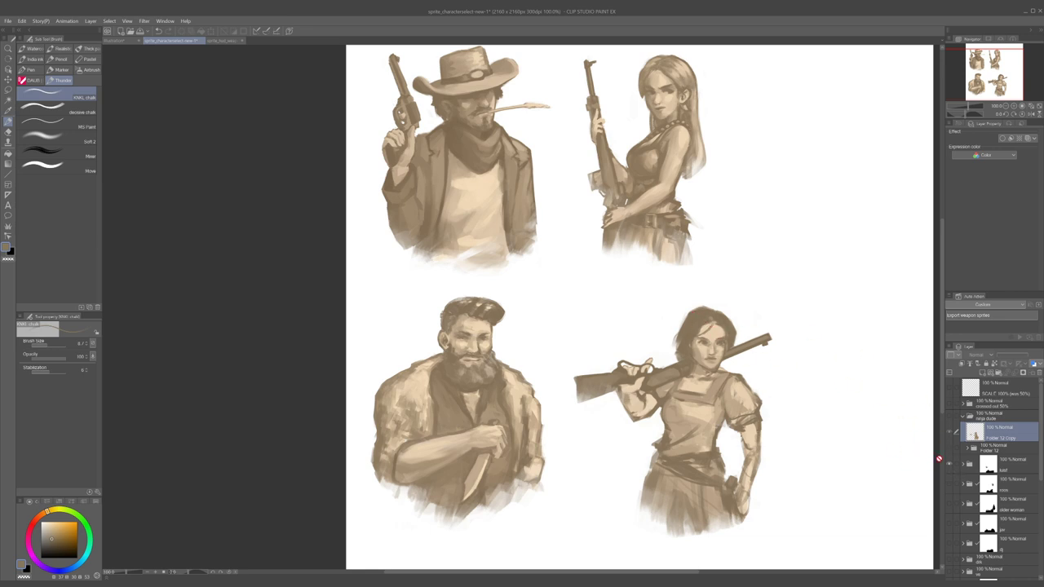
click(949, 464)
- Show the ninja dude group again and review the masked figure beside the bearded man
click(950, 415)
click(951, 416)
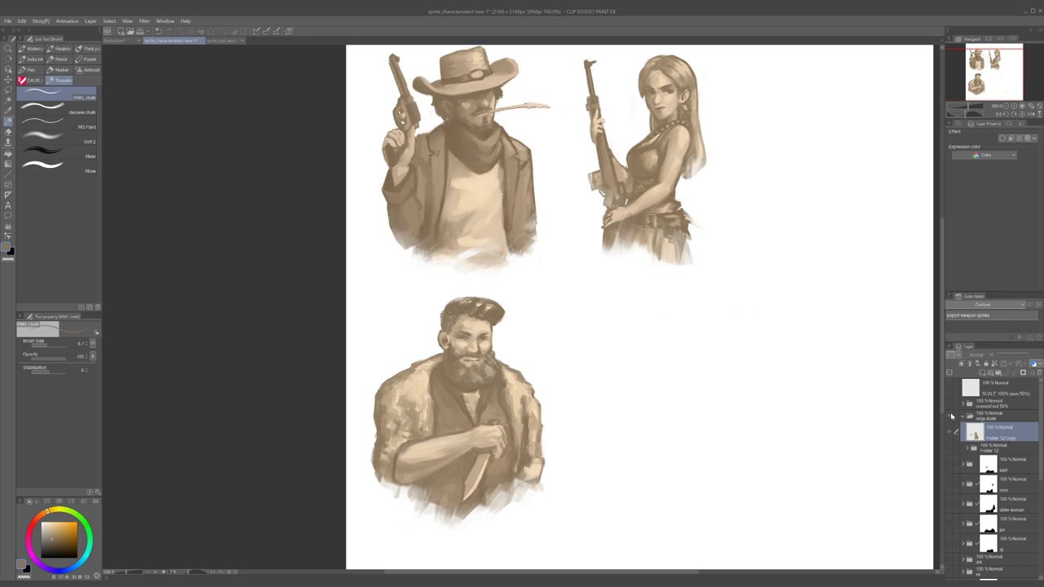
click(951, 416)
scroll(775, 391, down, 2)
scroll(767, 399, up, 1)
scroll(712, 437, down, 2)
scroll(623, 446, up, 4)
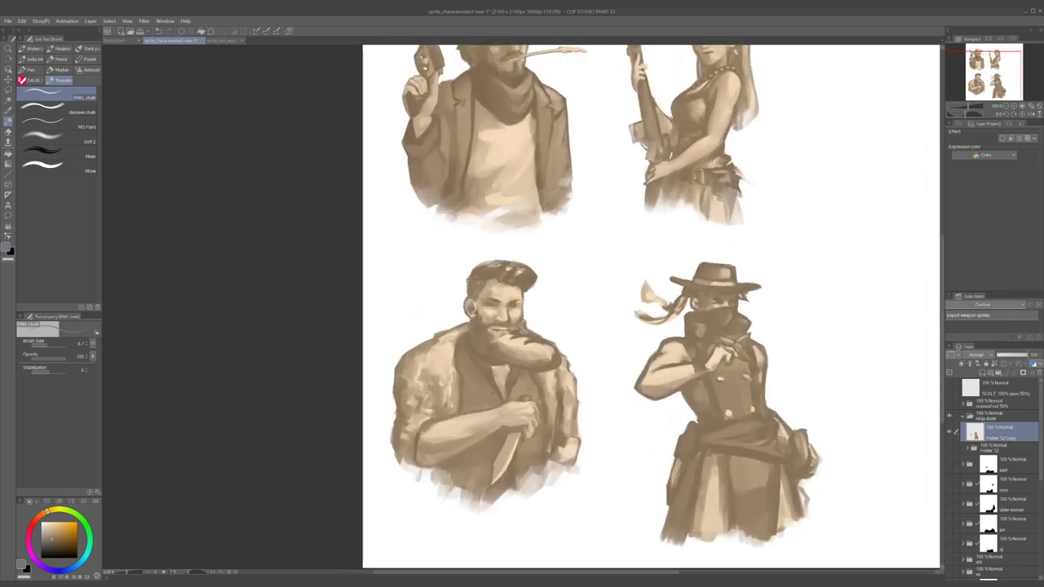
scroll(460, 383, up, 1)
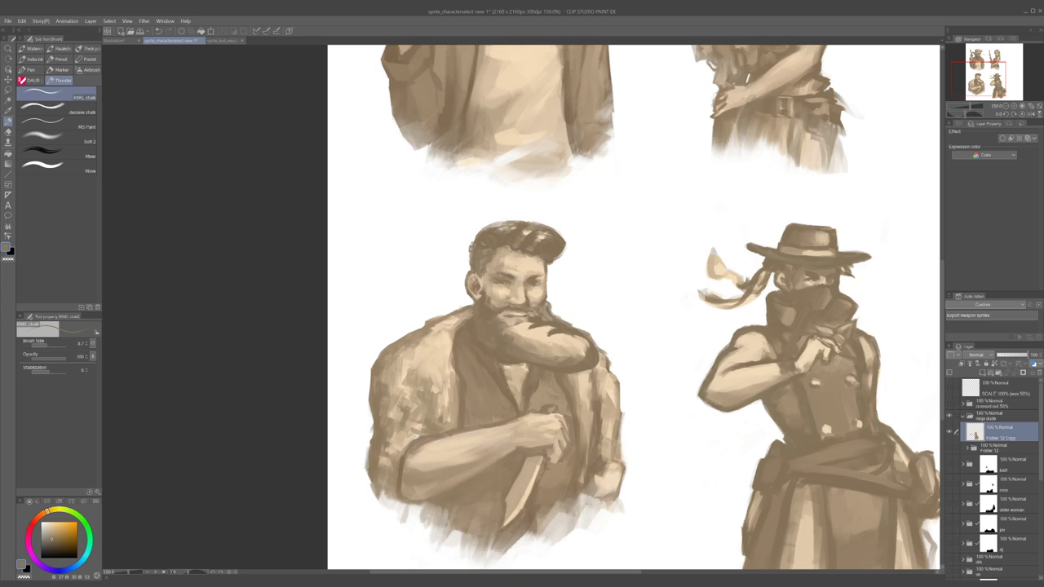
- Hide and show the ninja dude group again and compare the masked figure with the bearded man's portrait
scroll(529, 336, down, 4)
scroll(740, 447, up, 3)
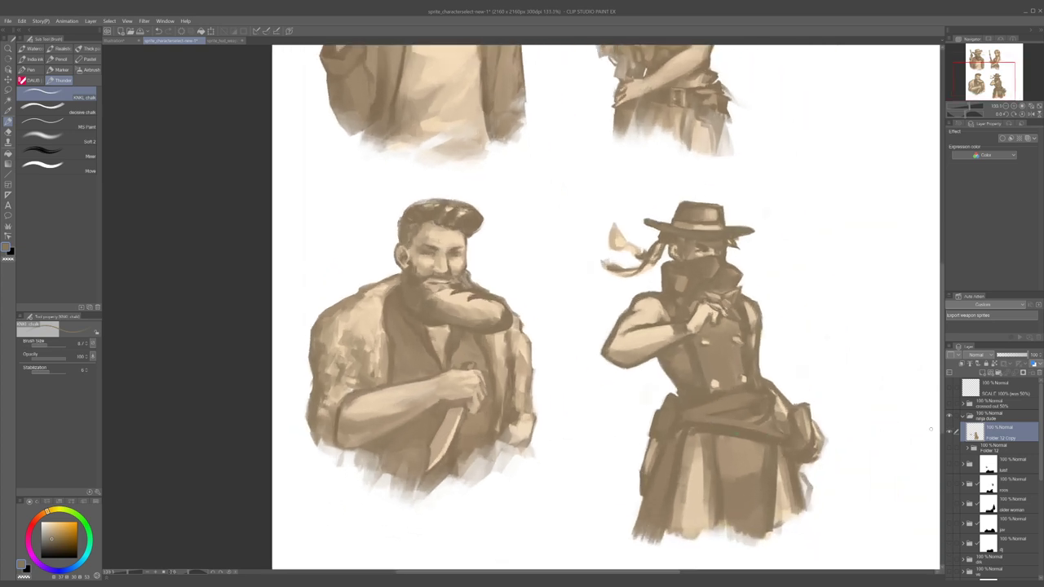
click(949, 418)
click(948, 418)
scroll(788, 360, down, 2)
scroll(788, 360, up, 2)
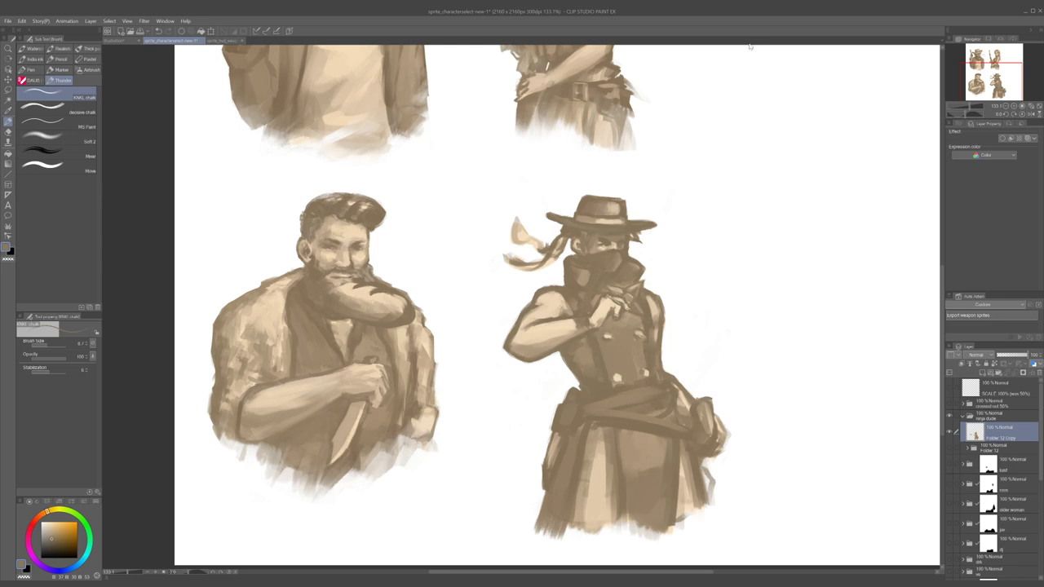
drag(677, 313, 575, 314)
scroll(576, 367, up, 3)
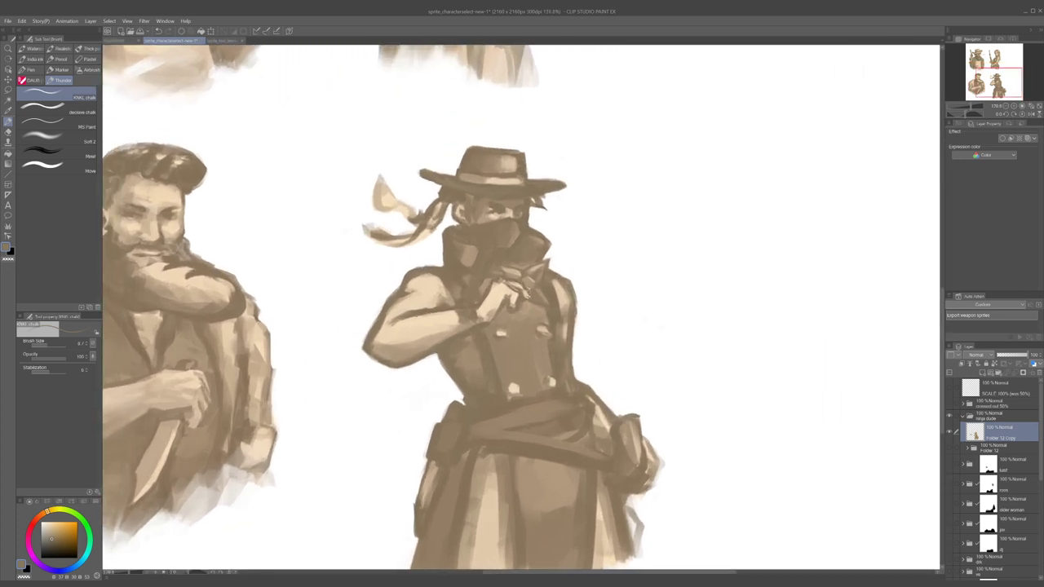
- Touch up the masked figure's scarf and raised arm with sampled sepia tones, enlarging the brush for the forearm
drag(473, 259, 465, 248)
alt+click(412, 273)
key(])
drag(374, 345, 376, 350)
alt+click(408, 324)
key(])
drag(387, 348, 424, 338)
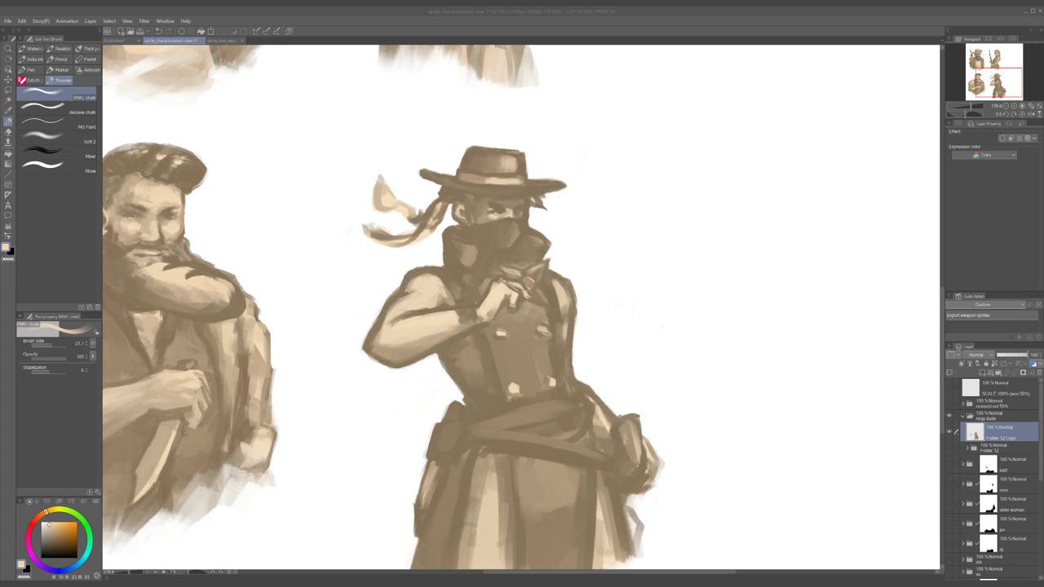
- Review the masked figure on the sheet, switch to the weapon sprite document, and widen the layer list
scroll(420, 358, down, 2)
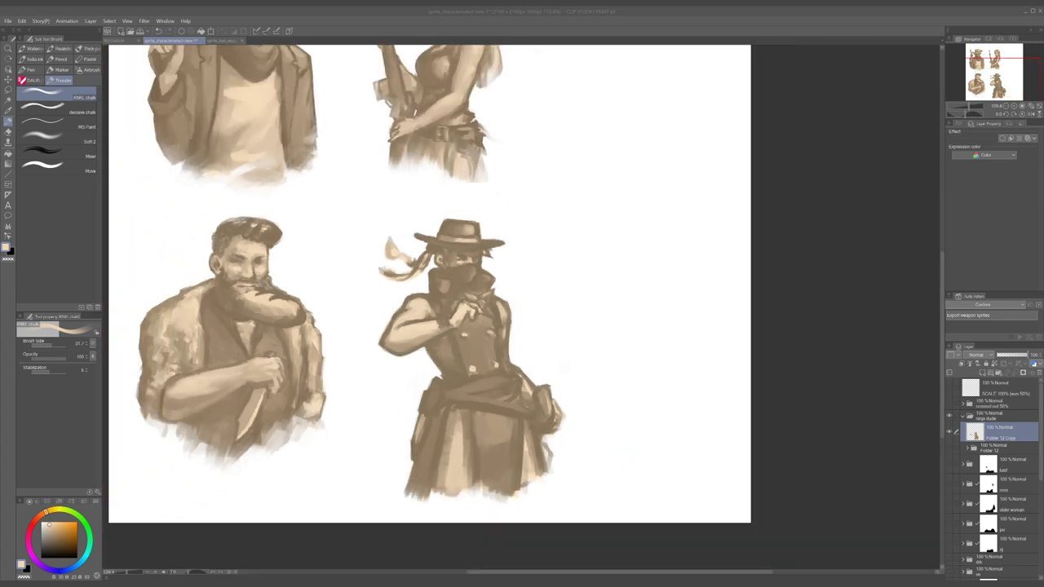
scroll(403, 270, up, 1)
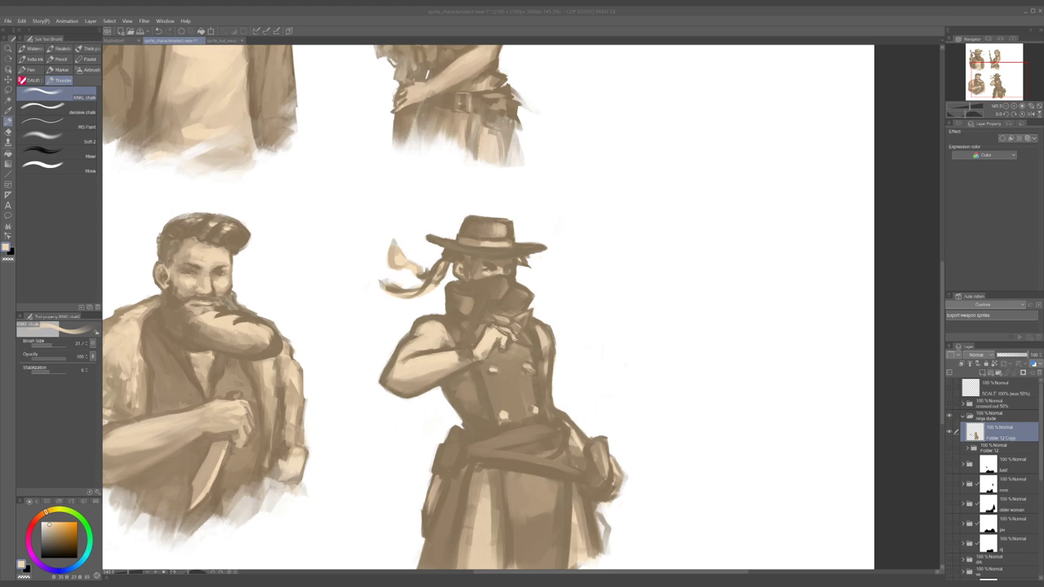
click(214, 41)
scroll(465, 194, down, 4)
scroll(526, 212, up, 1)
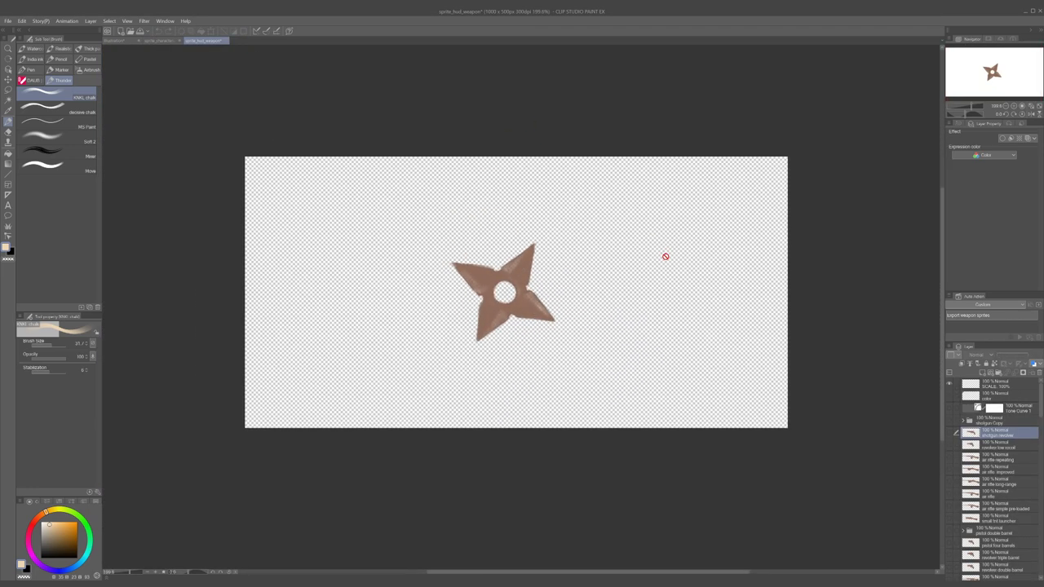
scroll(972, 436, down, 2)
drag(944, 436, 716, 440)
- Look through the list of weapon layers and hide the throwing star sprite
scroll(843, 445, down, 6)
scroll(769, 573, down, 10)
scroll(897, 490, up, 10)
scroll(1031, 438, up, 4)
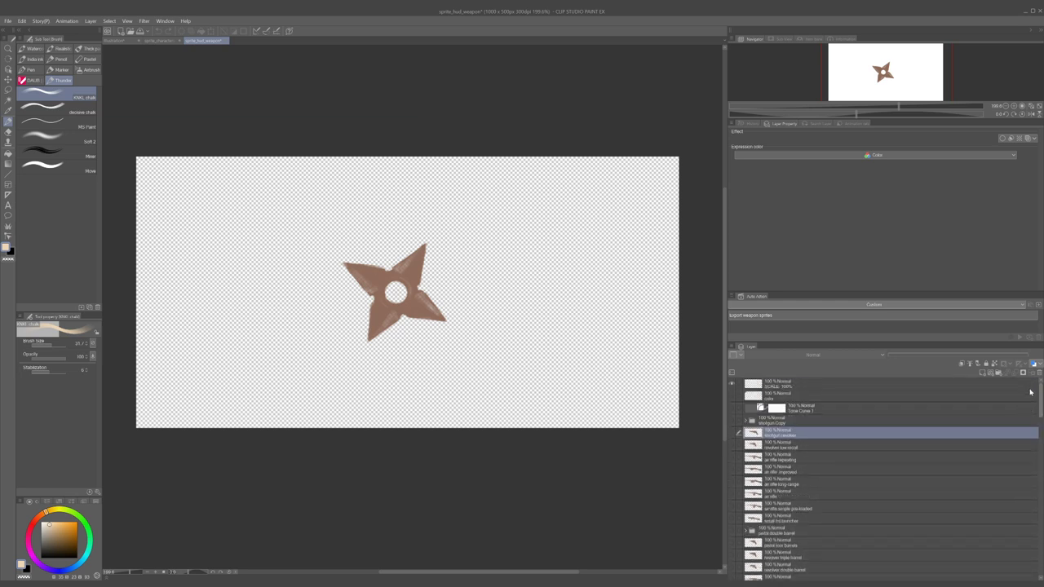
mouse_move(1031, 392)
mouse_down()
mouse_move(1026, 478)
mouse_move(1040, 552)
mouse_move(1041, 405)
mouse_up()
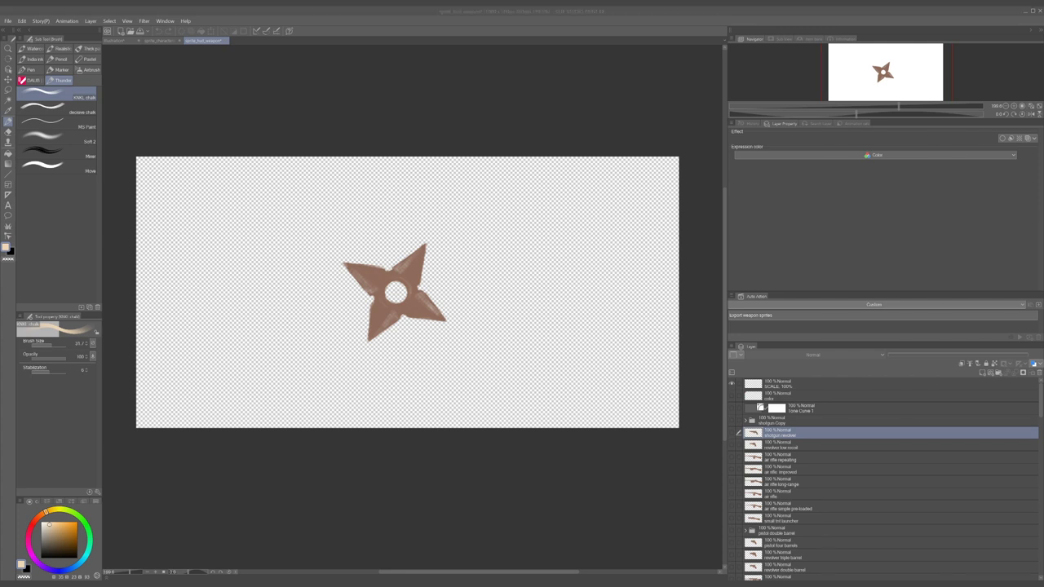
scroll(884, 479, down, 10)
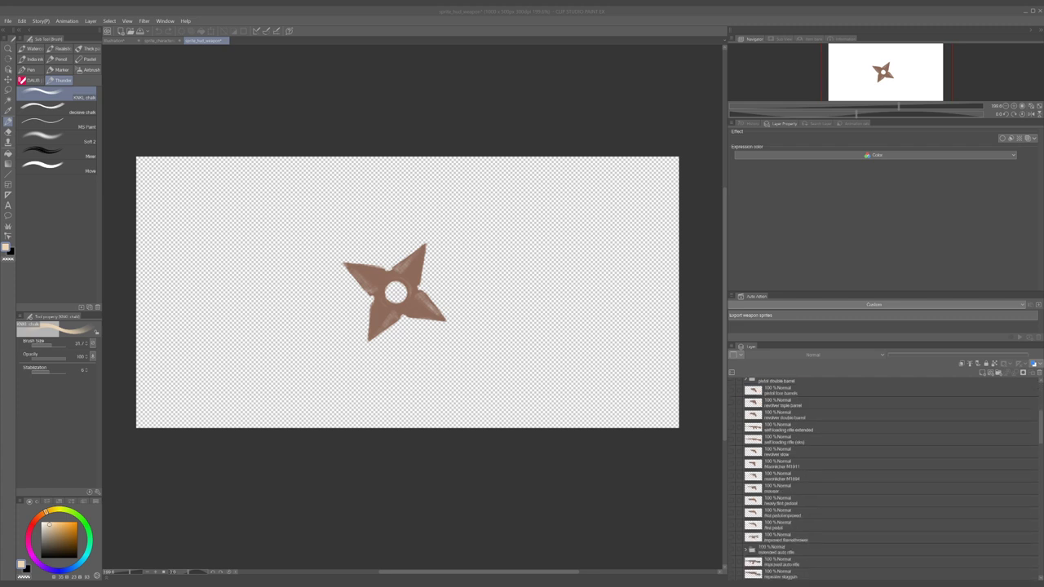
scroll(1033, 482, down, 10)
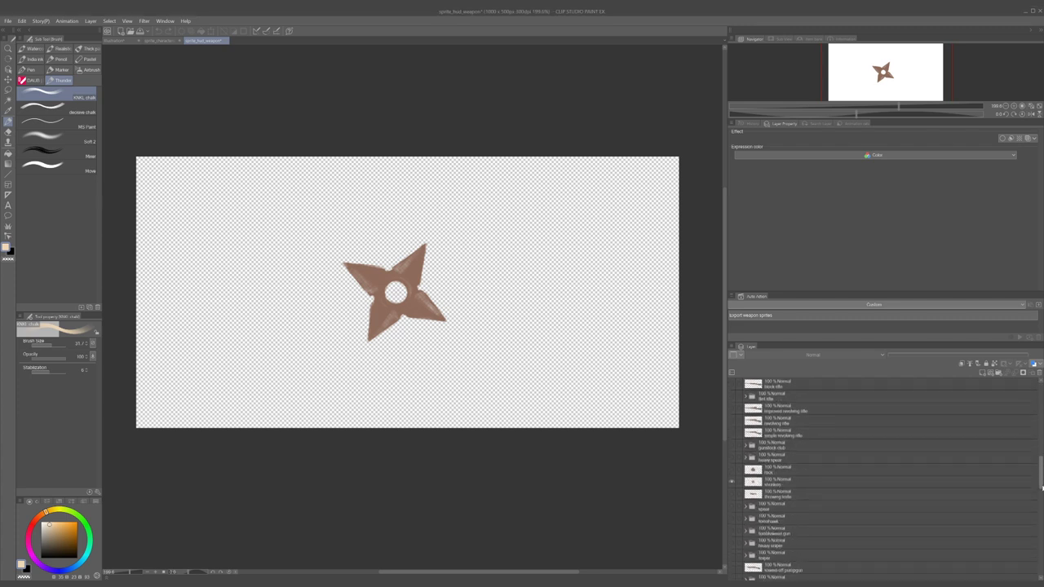
click(737, 428)
drag(1037, 481, 964, 415)
- Examine the shotgun revolver, low-recoil revolver and repeating air rifle sprites in turn, hiding each again
click(738, 435)
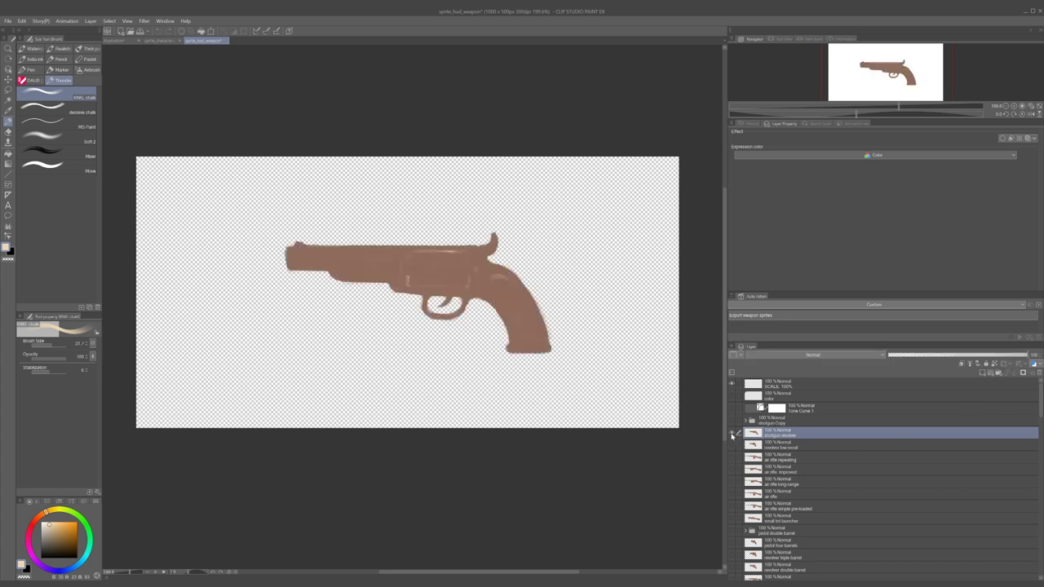
click(730, 433)
click(732, 445)
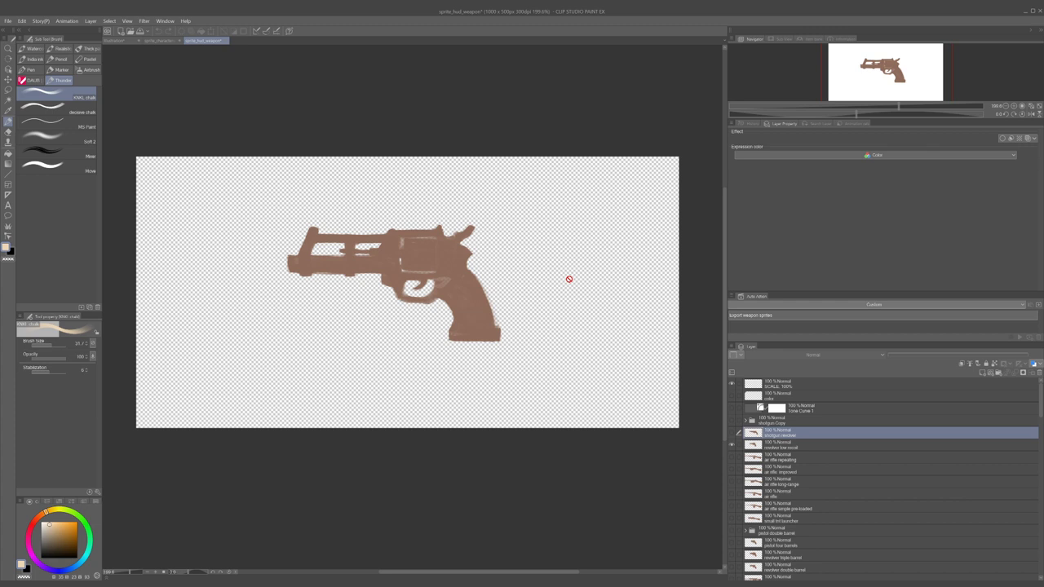
click(733, 458)
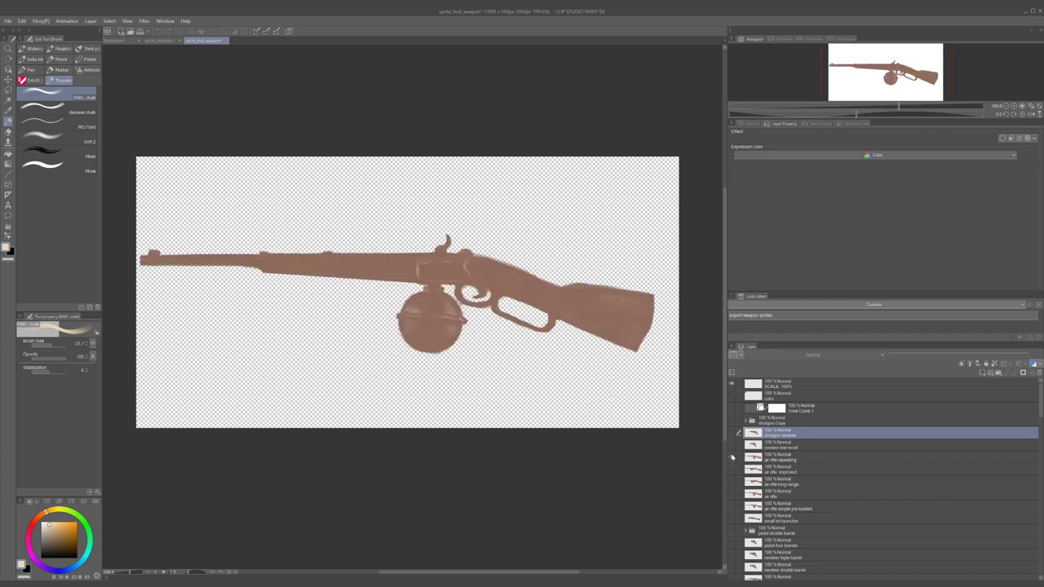
scroll(497, 285, down, 3)
scroll(422, 281, up, 2)
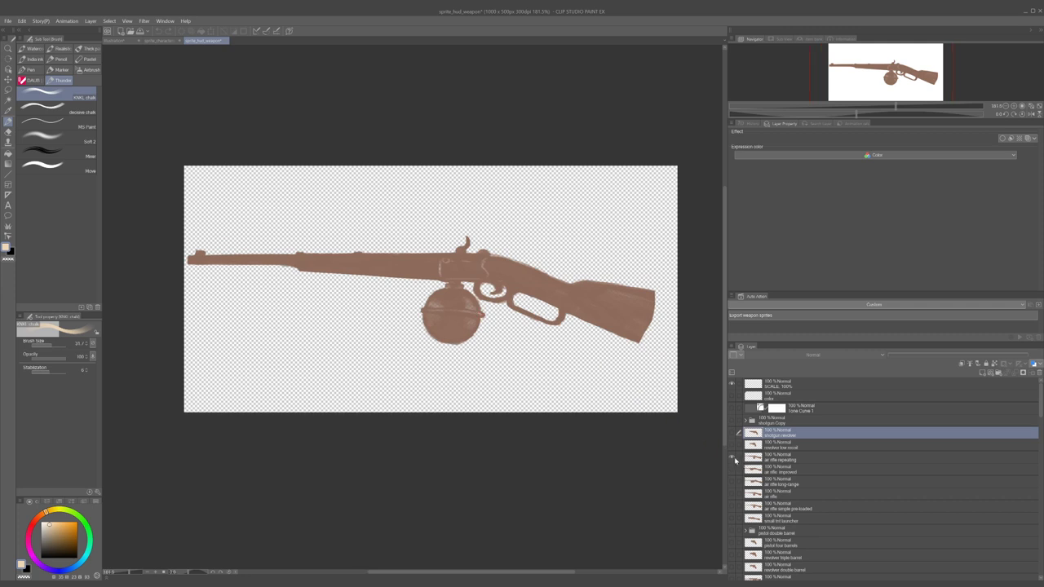
click(733, 459)
- Examine the improved, long-range, standard and simple pre-loaded air rifle sprites in turn, hiding each again
click(732, 471)
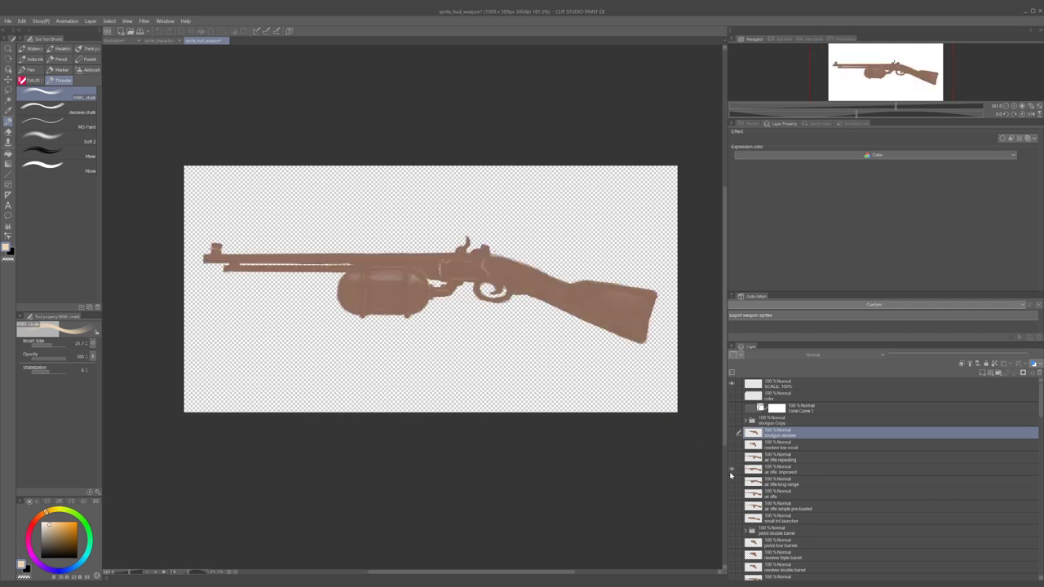
click(733, 471)
click(734, 471)
click(733, 482)
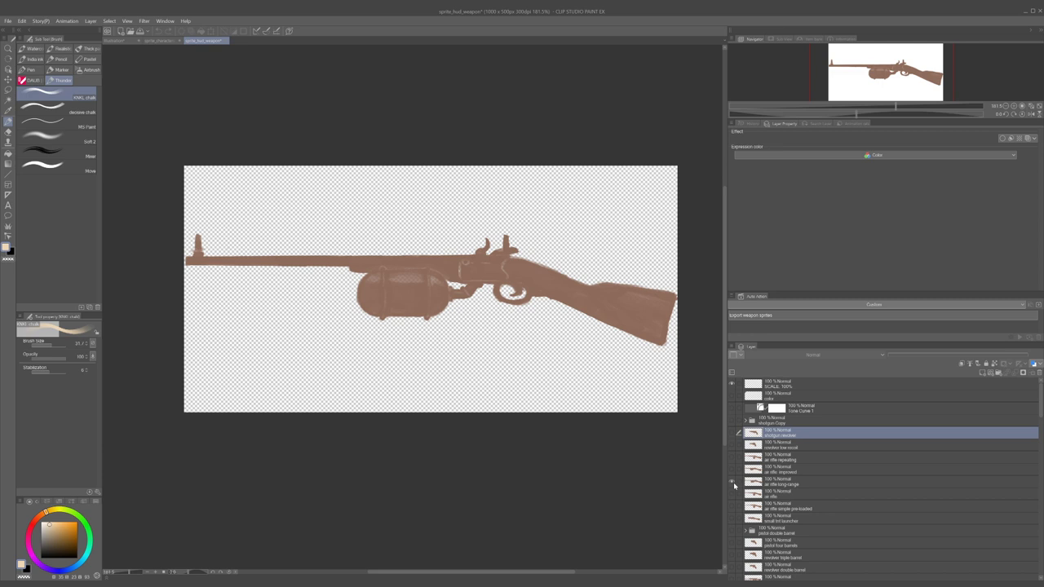
click(734, 483)
click(733, 495)
click(733, 495)
click(733, 507)
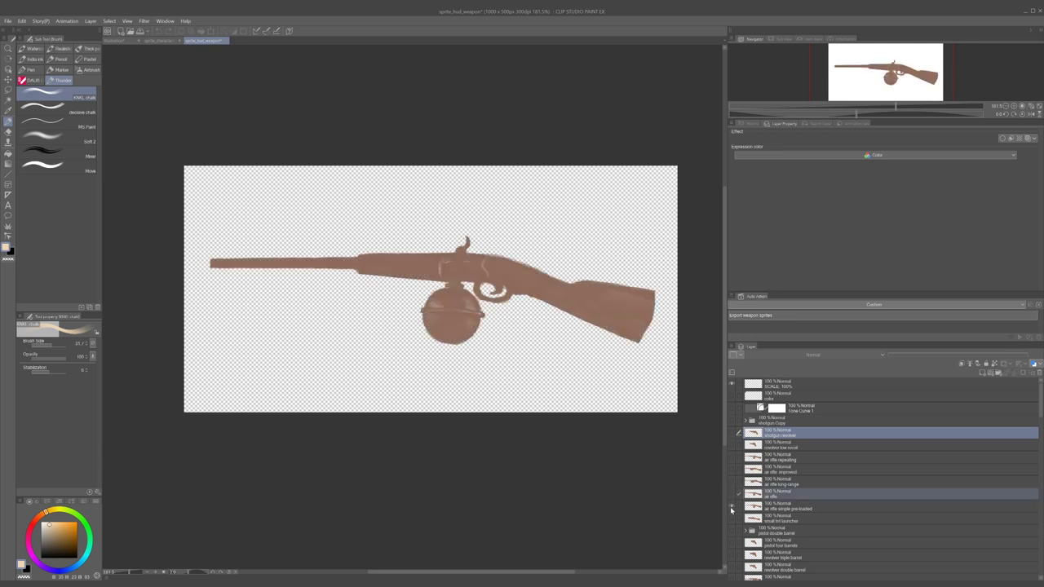
click(733, 507)
- Show the small launcher sprite, examine it, select its layer, and hide it again
click(732, 519)
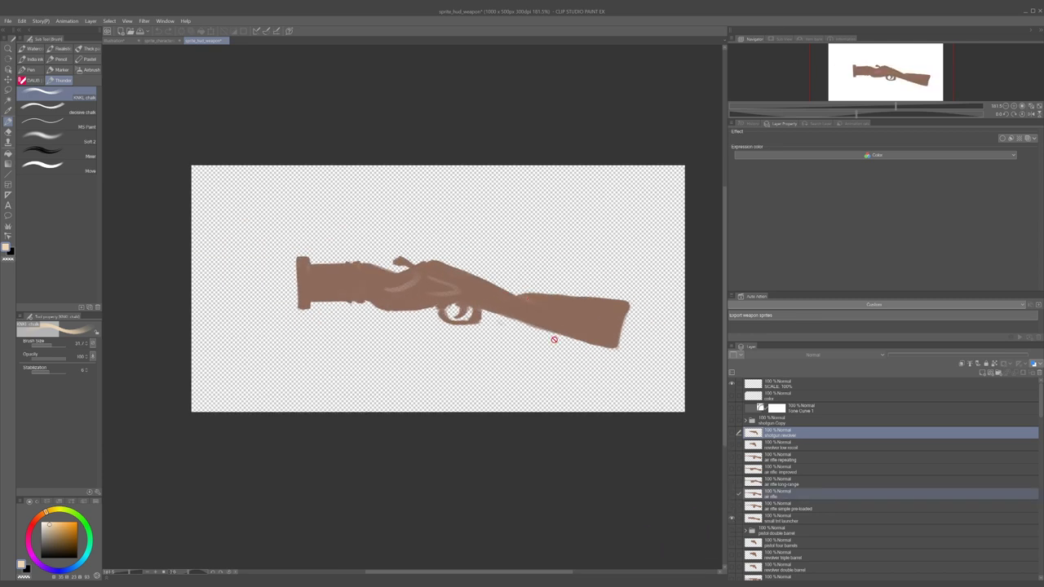
scroll(792, 471, down, 3)
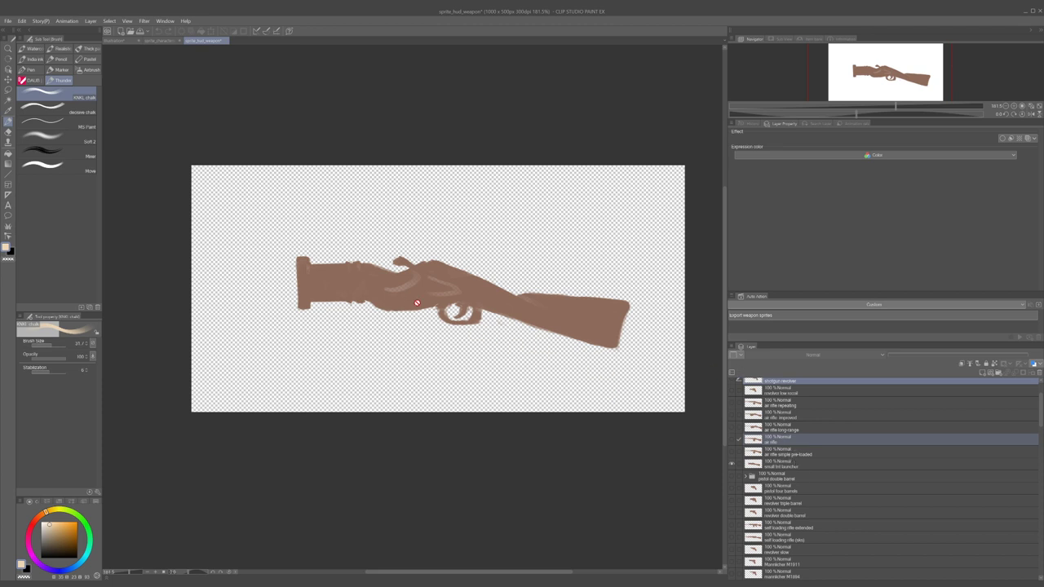
click(736, 463)
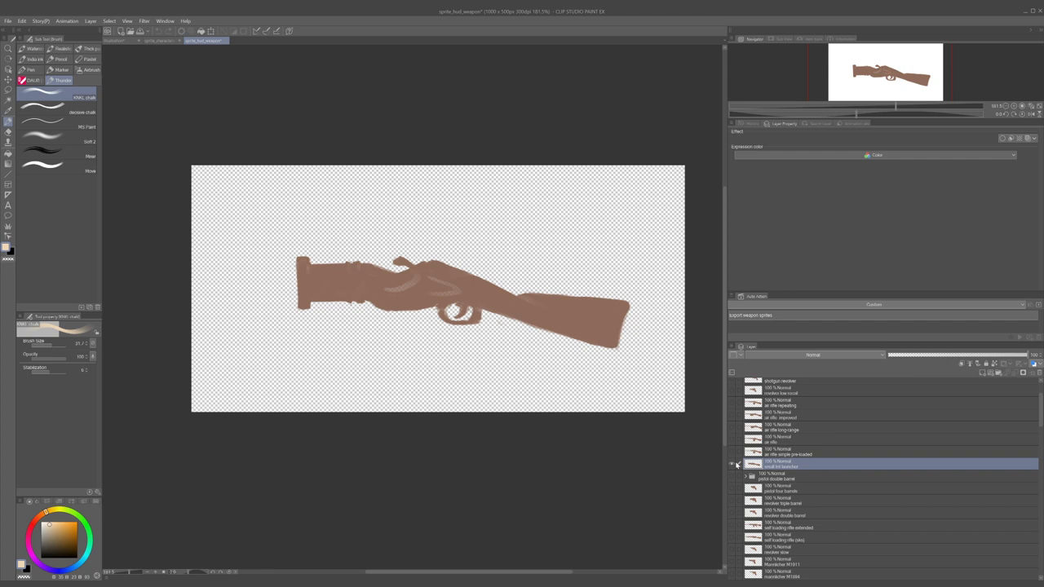
click(732, 464)
- Toggle the small launcher, double-barrel pistol and pre-loaded air rifle sprites to compare them, and leave all of them hidden
click(732, 477)
click(732, 476)
click(730, 452)
click(731, 453)
click(731, 464)
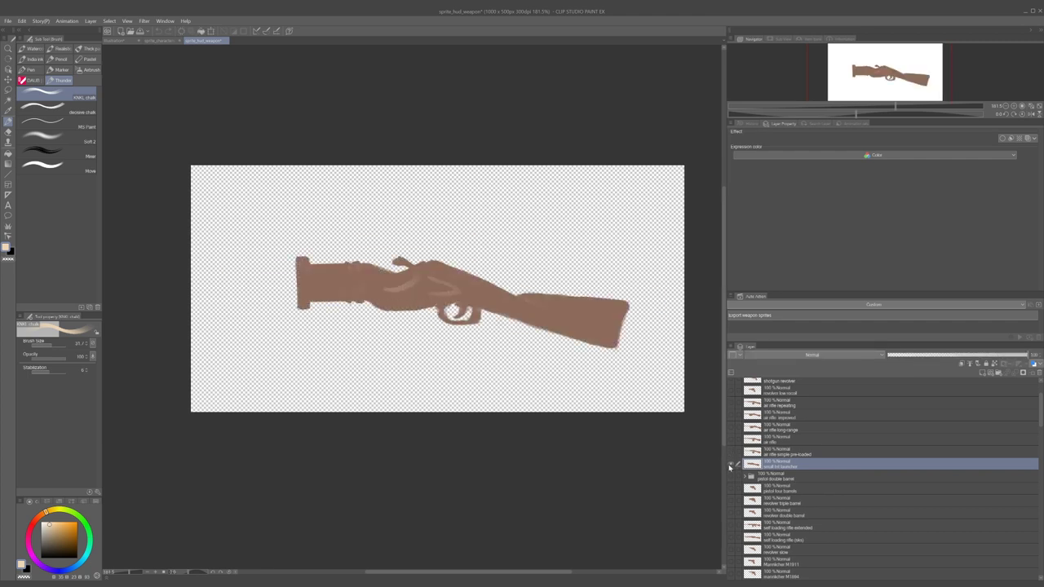
click(730, 464)
click(730, 464)
click(731, 477)
click(731, 477)
click(730, 465)
click(730, 464)
click(731, 464)
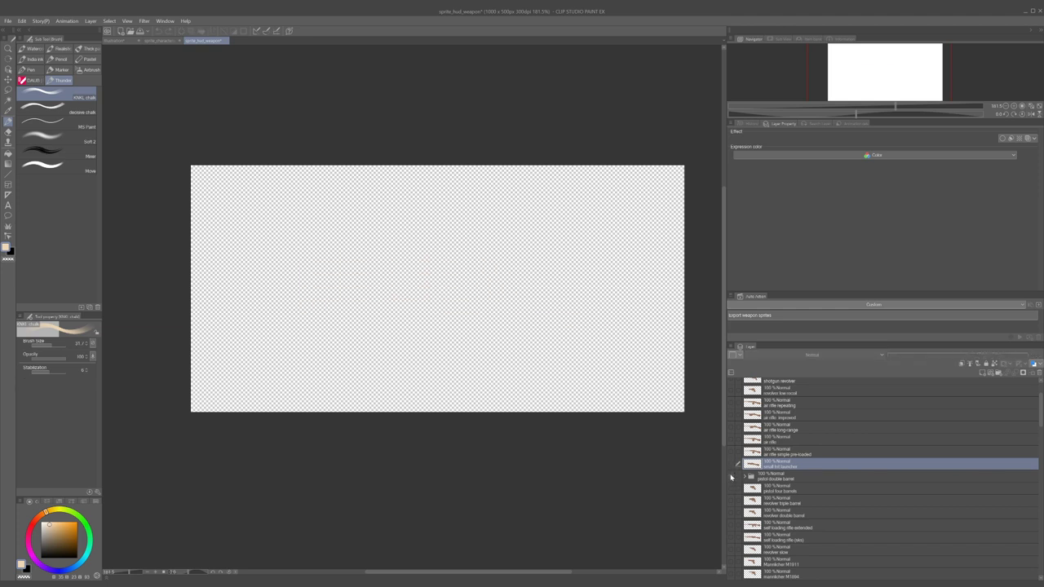
- Examine the double-barrel pistol, four-barrel pistol, triple-barrel revolver and double-barrel revolver sprites in turn, hiding each again
click(731, 476)
scroll(732, 478, down, 1)
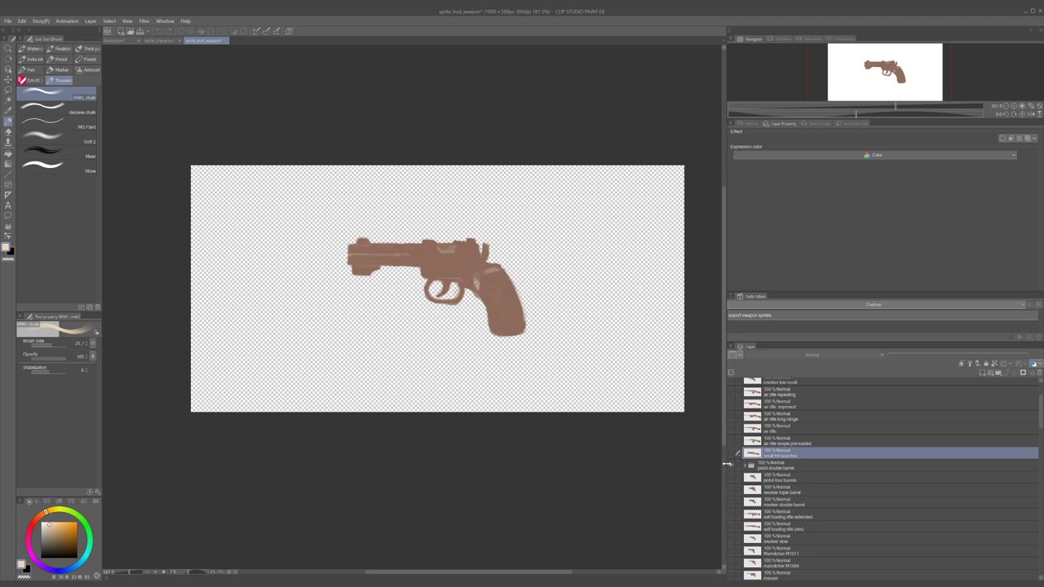
click(732, 477)
click(733, 480)
click(731, 490)
click(731, 491)
click(732, 503)
scroll(732, 503, down, 1)
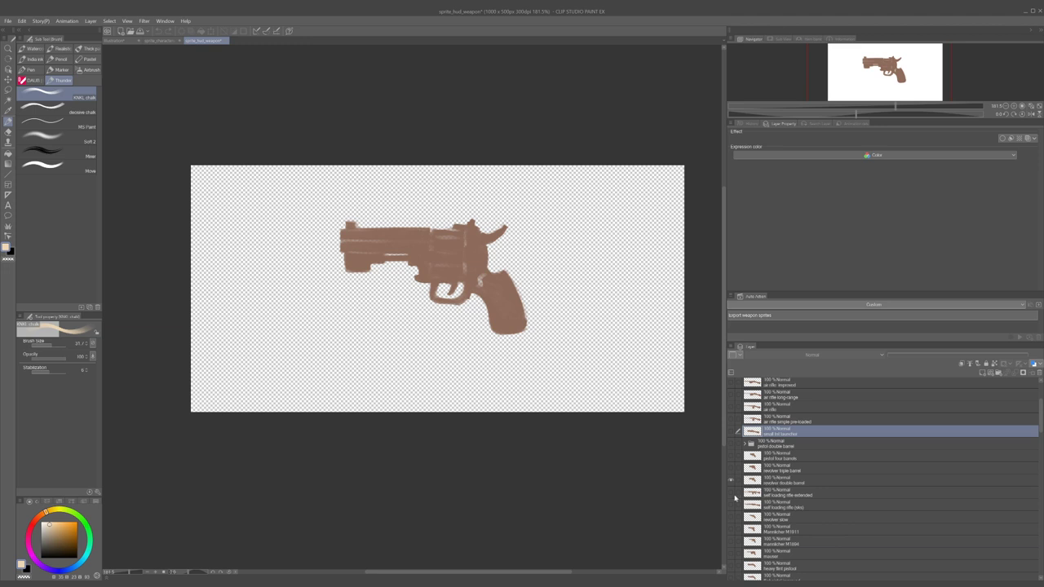
click(732, 481)
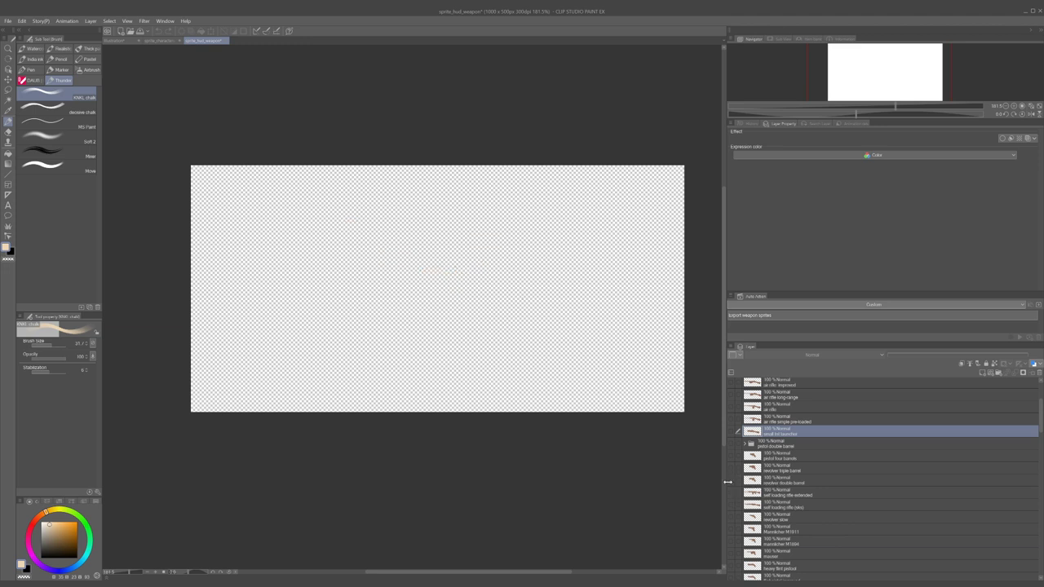
- Examine the extended self-loading rifle and the slow revolver sprites in turn, hiding each again
click(732, 495)
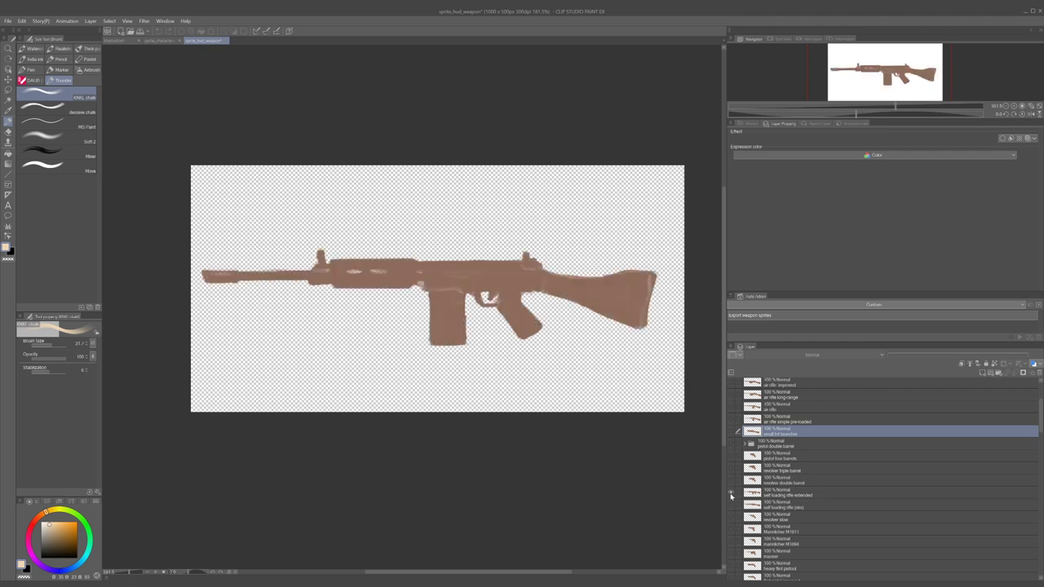
click(731, 495)
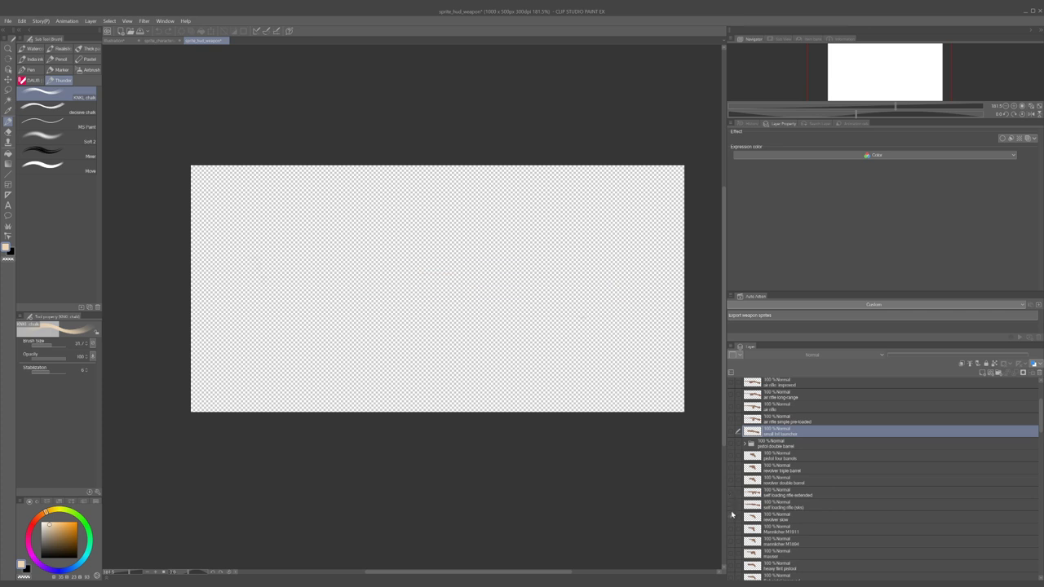
click(732, 517)
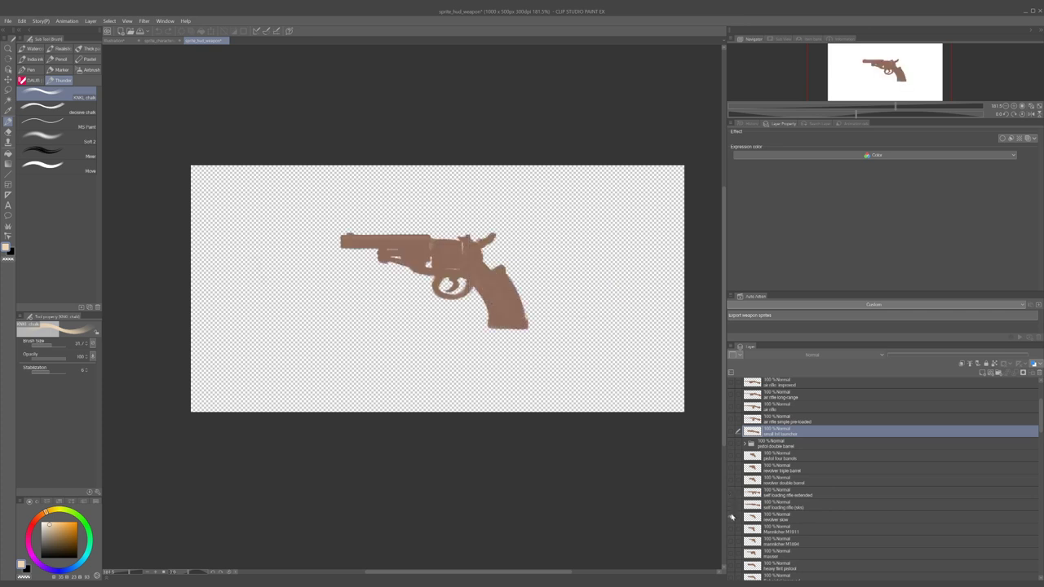
click(731, 517)
click(732, 519)
click(731, 521)
- Examine the Mannlicher M1911, Mannlicher M1894 and Mauser pistol sprites in turn, hiding each again
click(731, 530)
scroll(732, 530, down, 3)
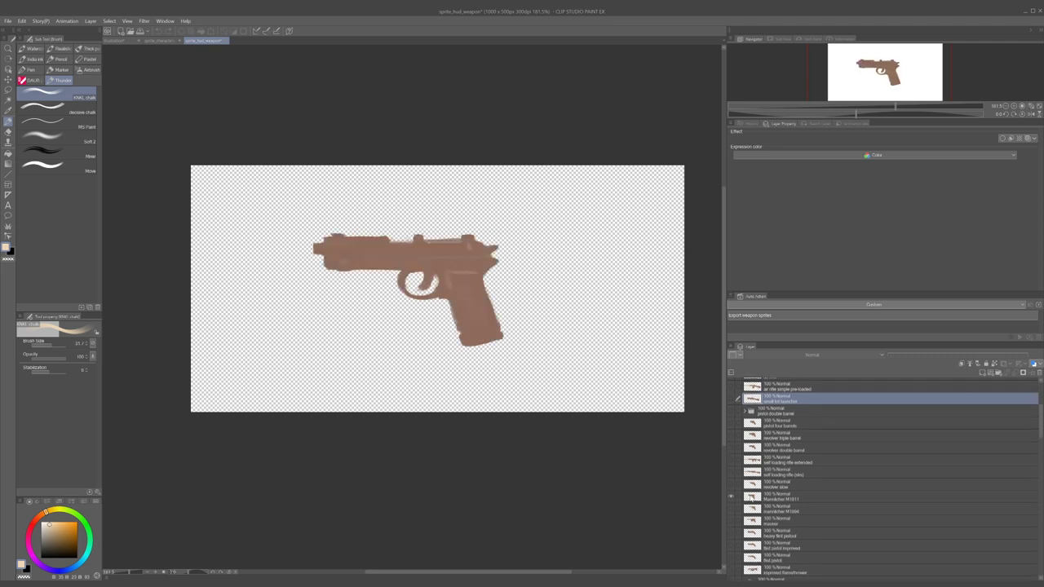
click(733, 443)
click(732, 456)
click(731, 456)
click(732, 468)
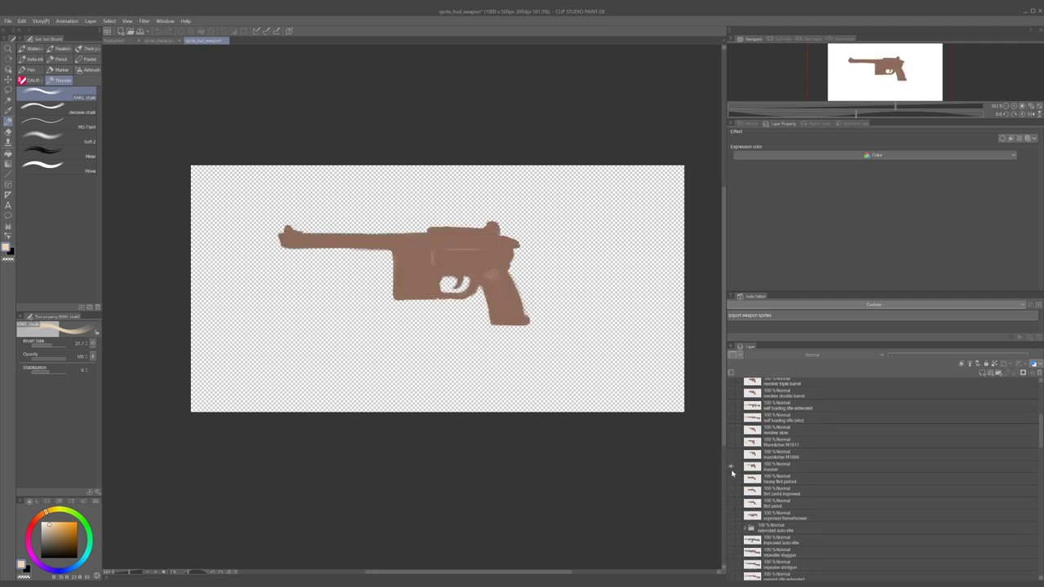
click(731, 472)
- Examine the heavy, improved and basic flint pistol sprites in turn, hiding each again
click(732, 482)
click(732, 482)
click(732, 494)
click(731, 494)
click(731, 505)
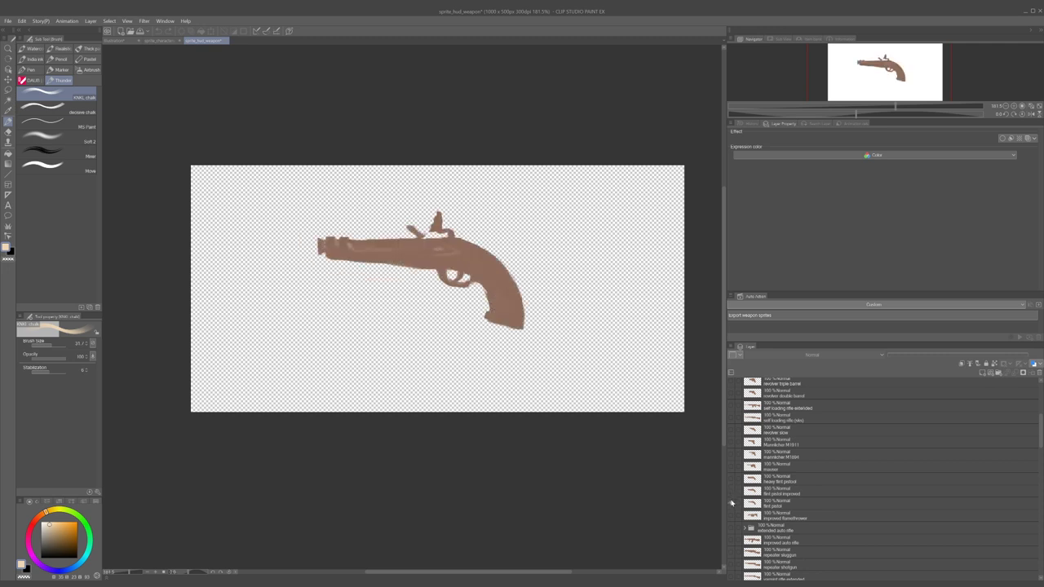
click(731, 505)
- Examine the improved flamethrower and the extended auto rifle sprites in turn, hiding each again
click(733, 518)
scroll(733, 519, down, 2)
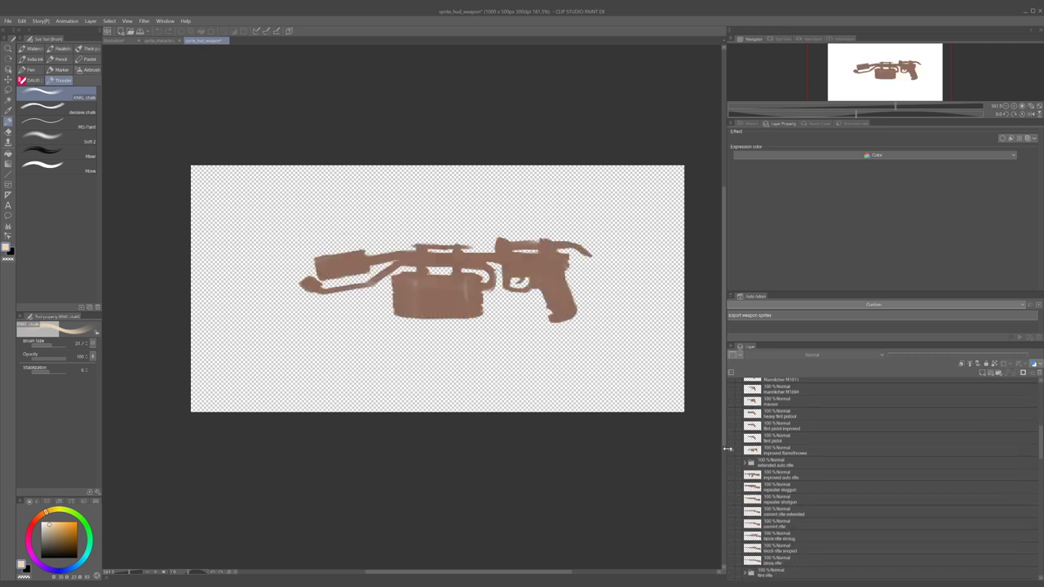
click(731, 451)
click(733, 463)
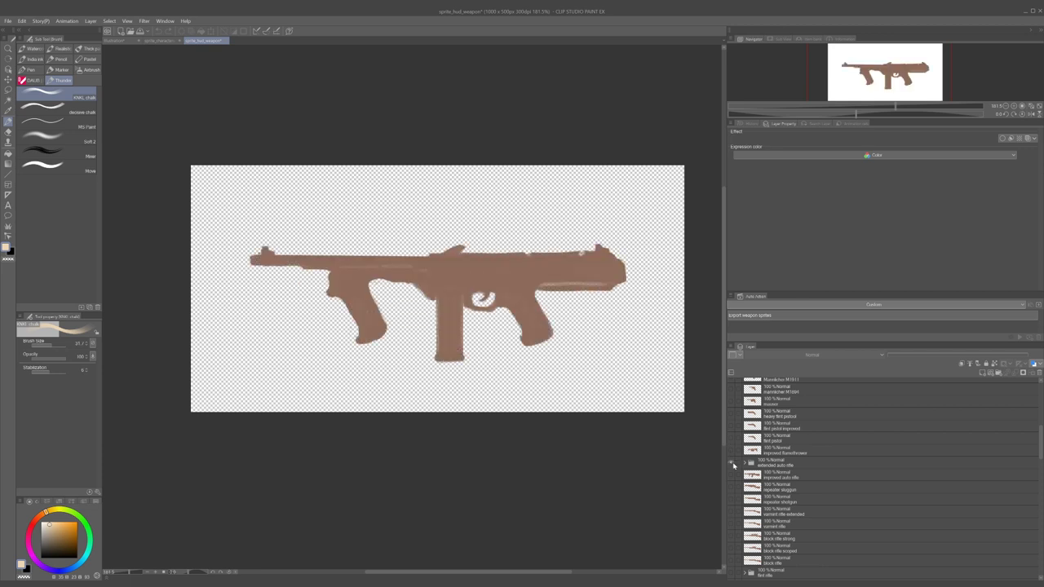
click(733, 464)
- Examine the improved auto rifle sprite, hide it, and show the repeater sluggun
click(732, 475)
click(732, 476)
click(731, 487)
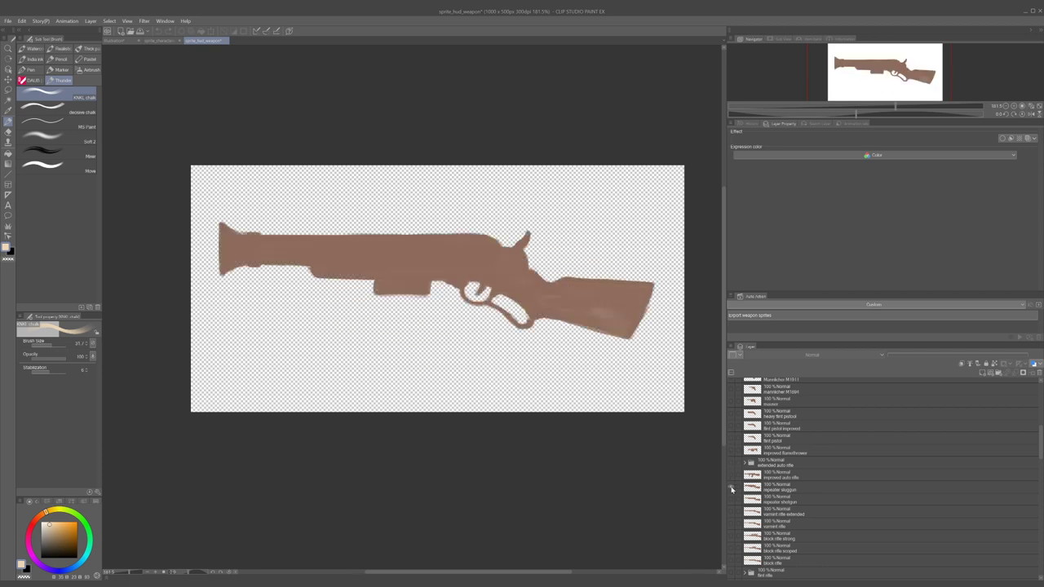
- Hide the repeater sluggun, and examine the repeater shotgun, extended varmint rifle and varmint rifle sprites in turn, hiding each again
click(731, 488)
click(732, 500)
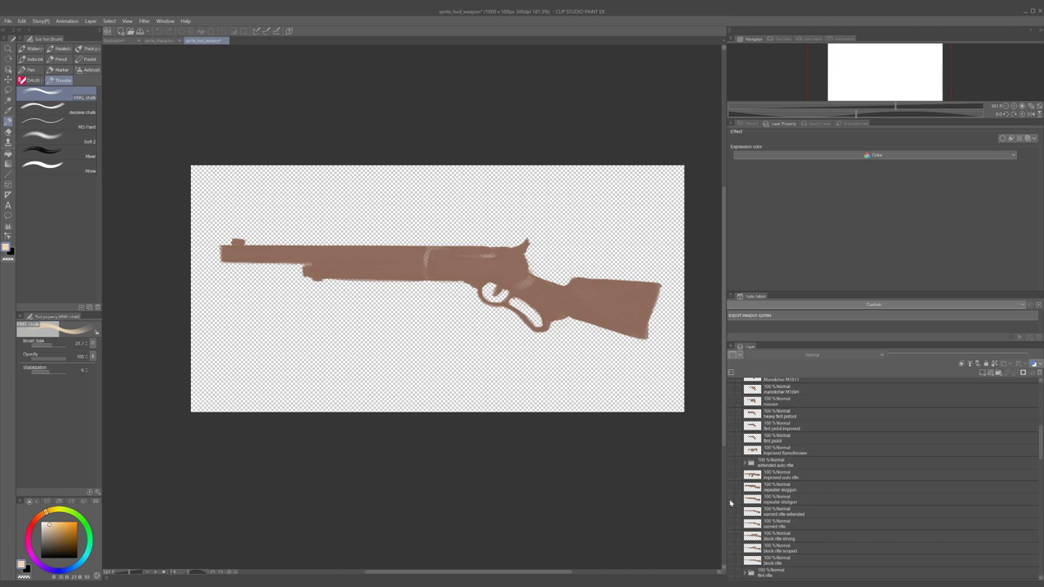
click(732, 500)
click(732, 512)
click(732, 512)
click(734, 524)
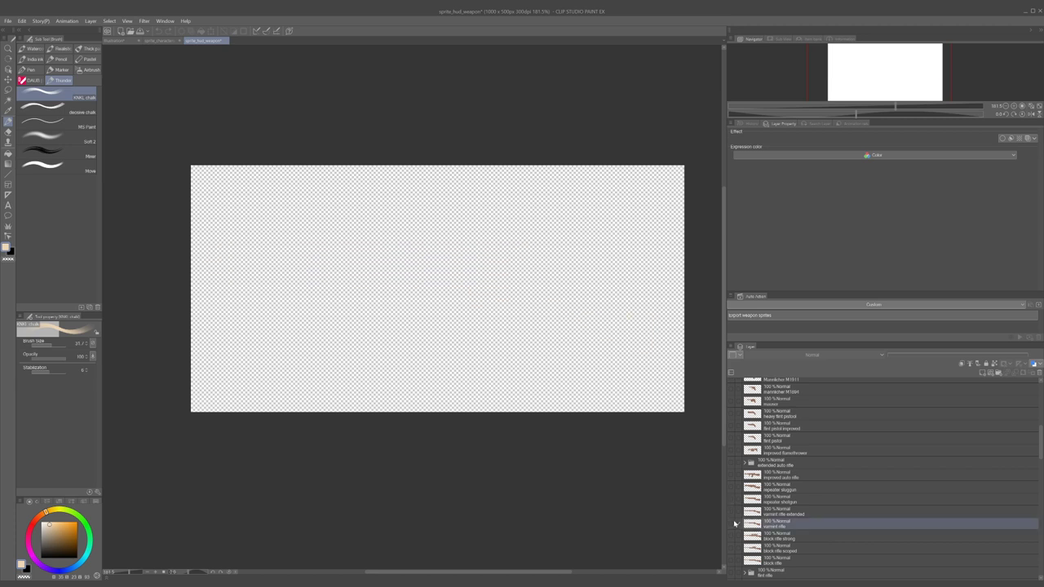
click(734, 524)
scroll(734, 489, down, 3)
click(730, 447)
- Examine the strong, scoped and basic block rifle sprites and the flint rifle in turn, hiding each again
click(732, 461)
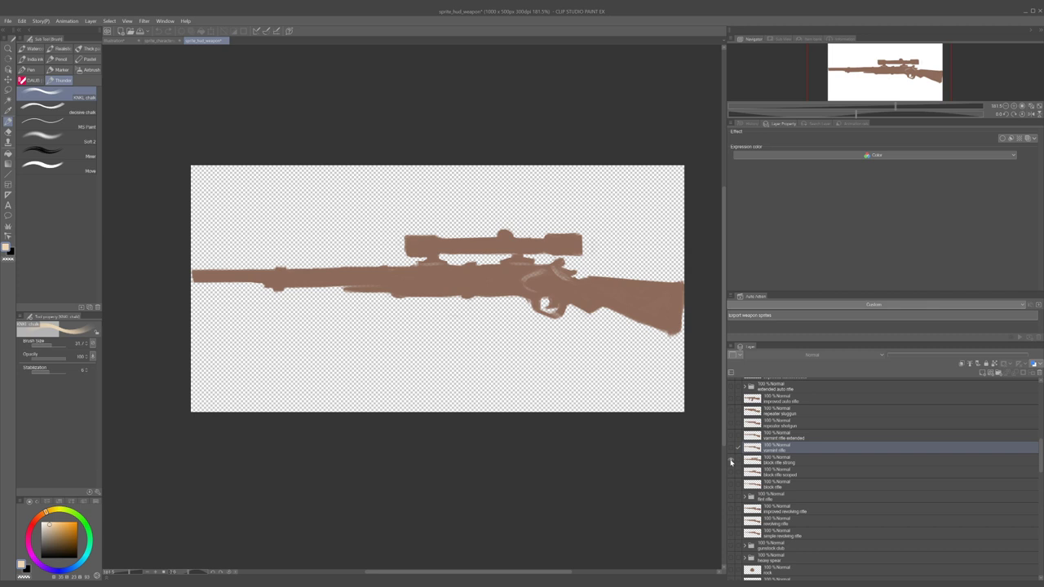
click(731, 462)
click(731, 474)
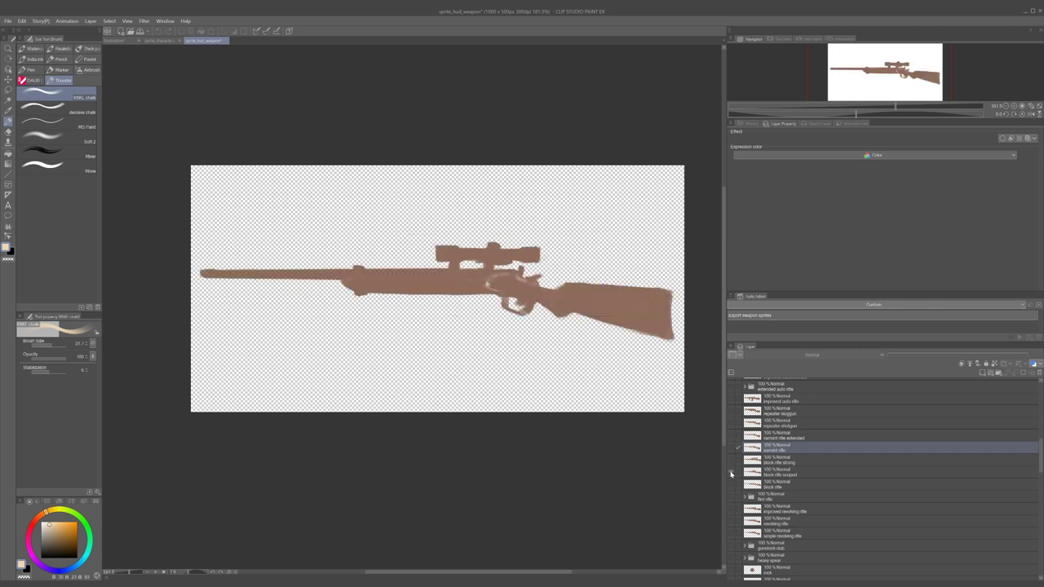
click(730, 474)
click(732, 486)
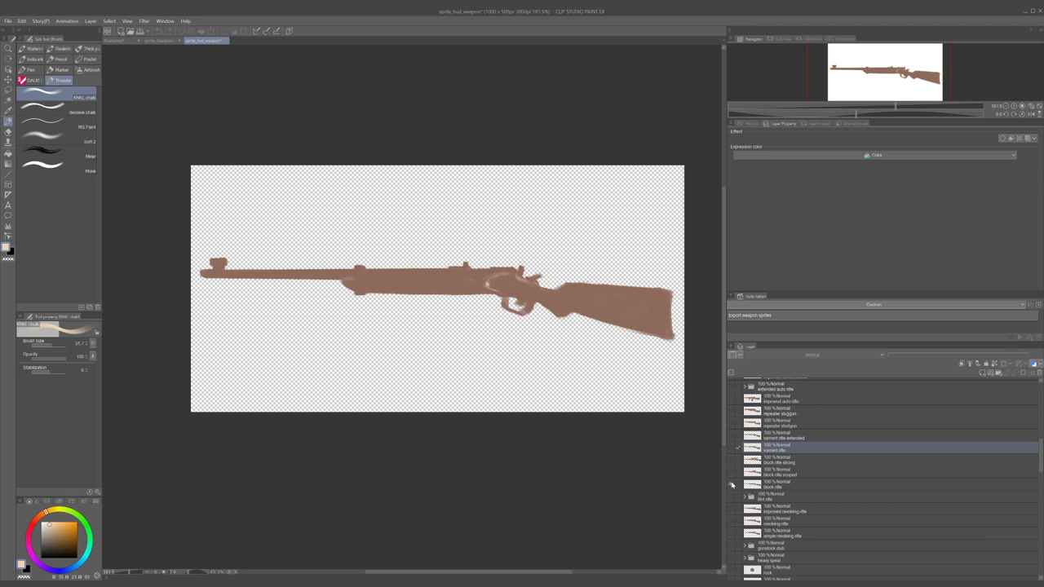
click(732, 487)
click(732, 498)
scroll(732, 473, down, 1)
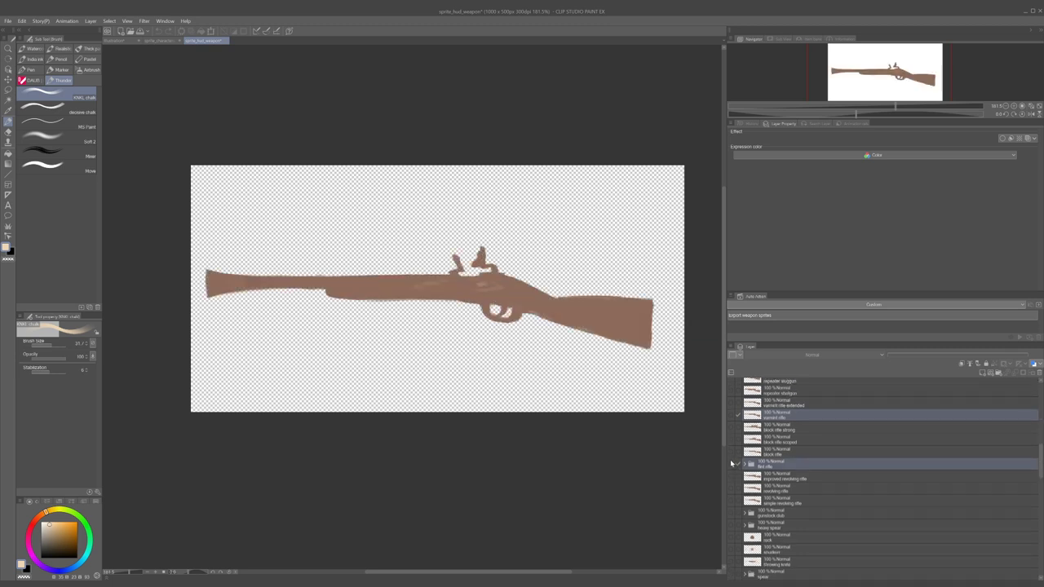
click(733, 464)
- Examine the improved, standard and simple revolving rifle sprites in turn, hiding each again
click(732, 474)
scroll(734, 473, down, 1)
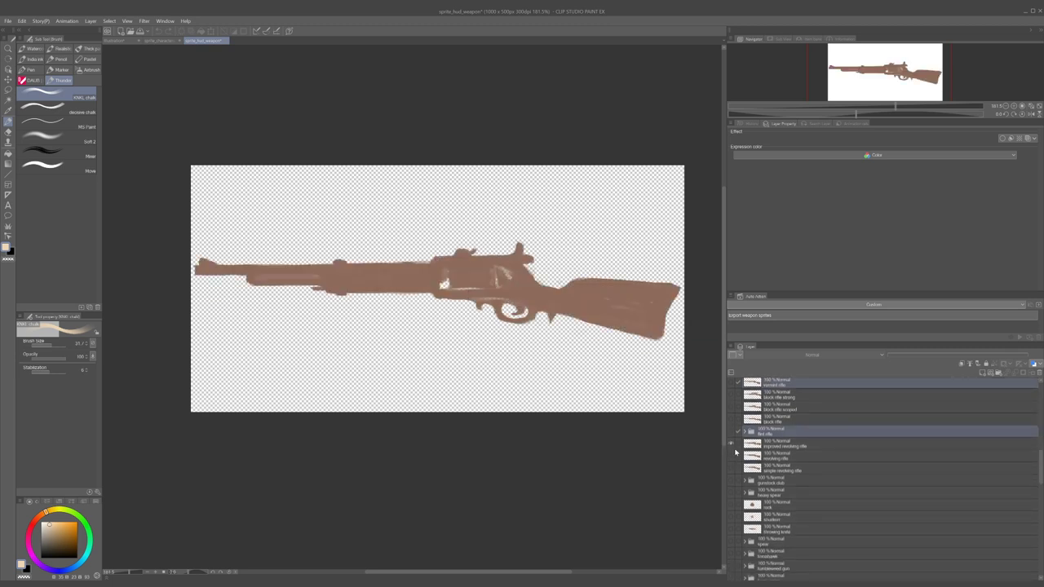
click(731, 446)
click(730, 458)
click(730, 457)
click(731, 470)
scroll(732, 471, down, 1)
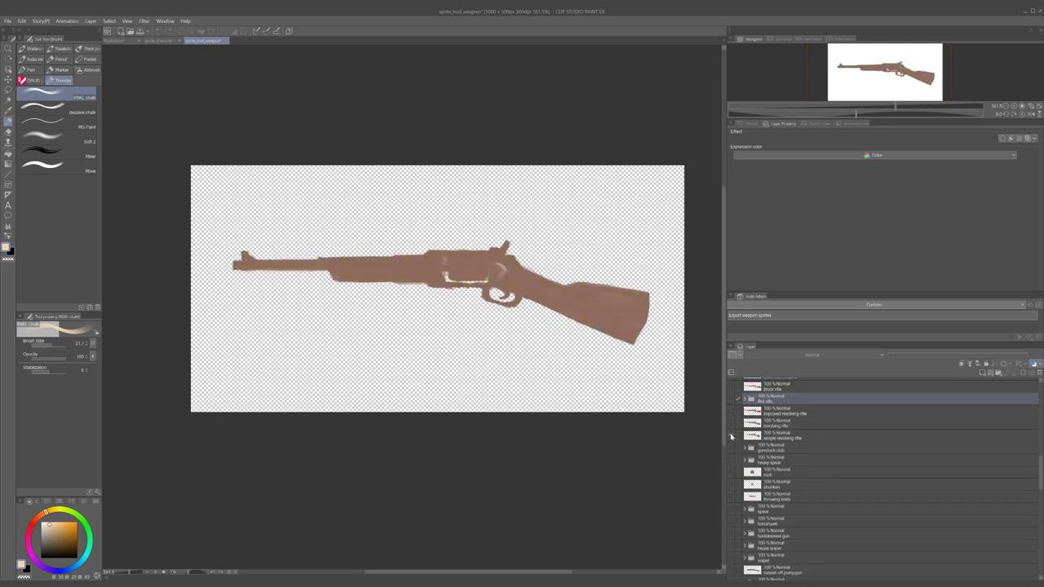
click(731, 437)
- Examine the gunstock club and heavy spear sprites in turn, hiding each again
click(732, 449)
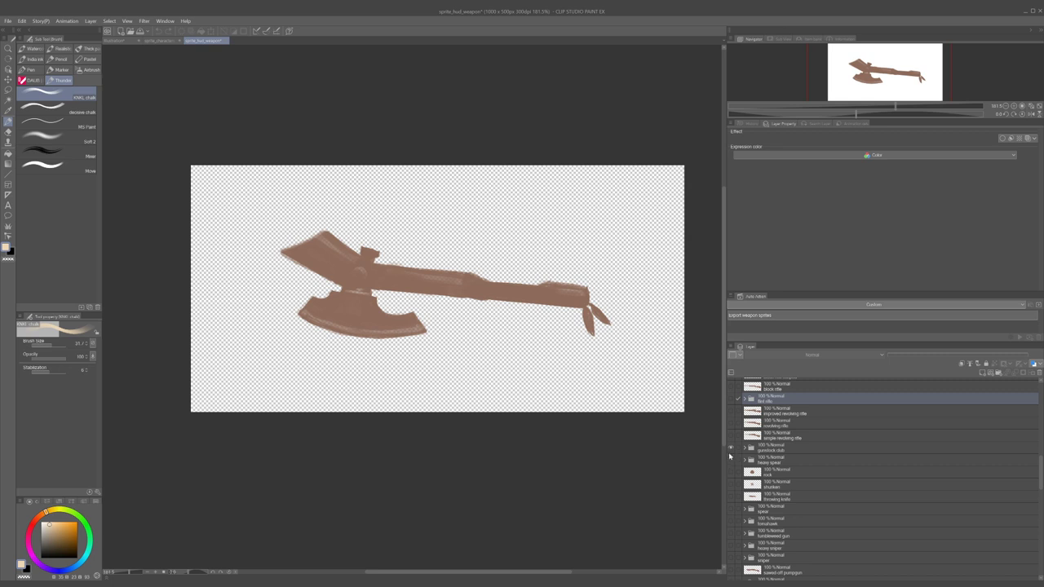
click(732, 458)
click(732, 446)
scroll(736, 442, down, 1)
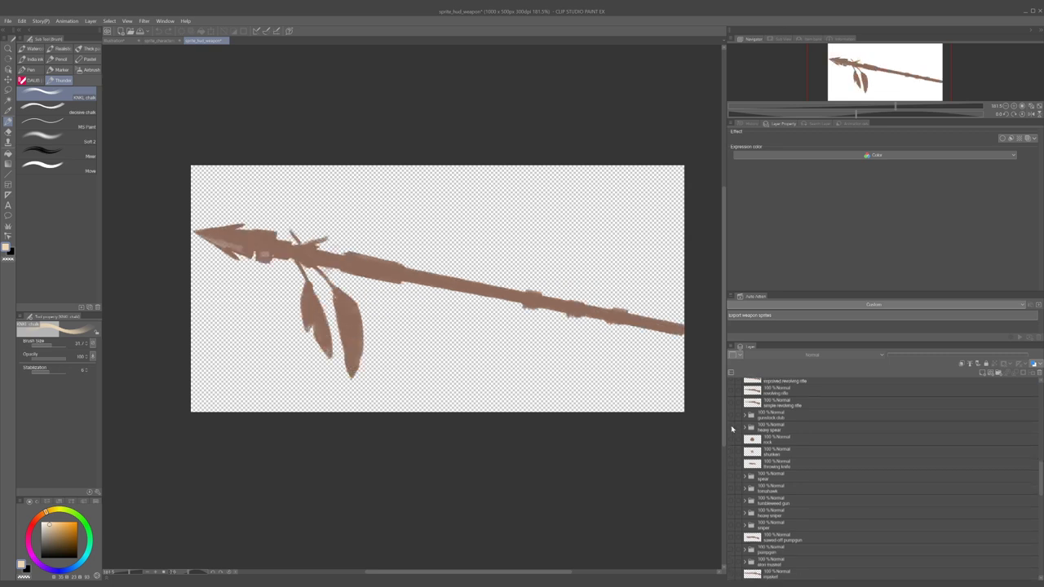
click(730, 427)
- Examine the rock, shuriken and throwing knife sprites in turn, hiding each again
click(731, 438)
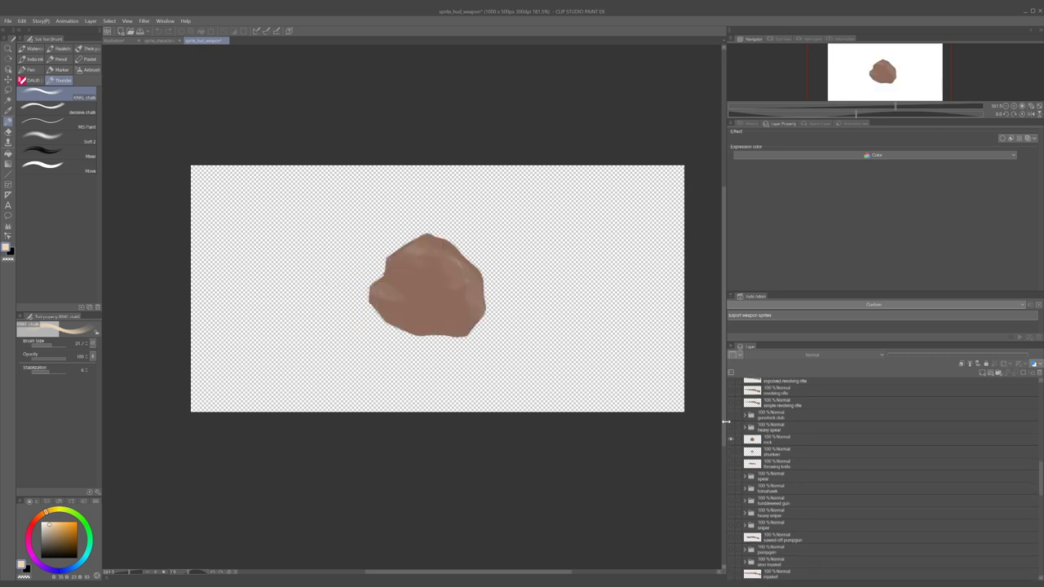
click(732, 438)
click(731, 450)
click(731, 450)
click(731, 463)
click(730, 464)
- Examine the spear and tomahawk sprites in turn, hiding each again
click(731, 476)
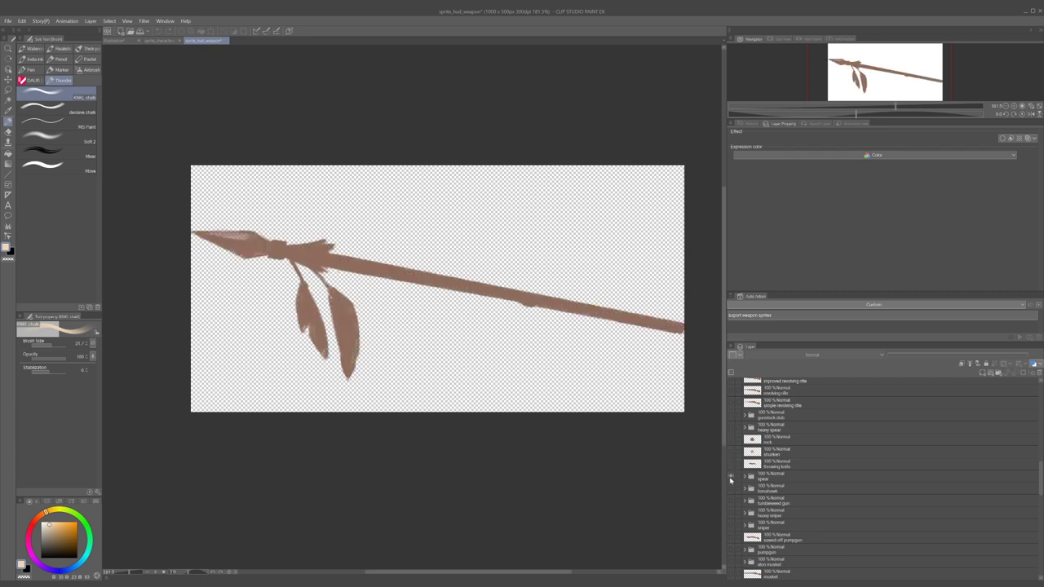
click(730, 475)
click(731, 487)
click(730, 488)
- Examine the tumbleweed gun sprite and hide it again
click(731, 499)
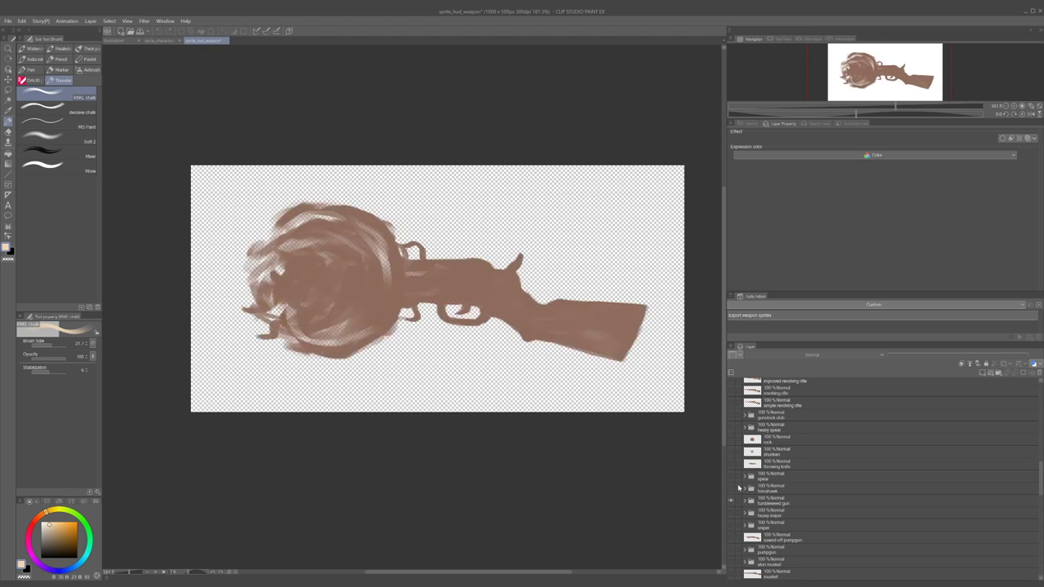
scroll(733, 501, down, 2)
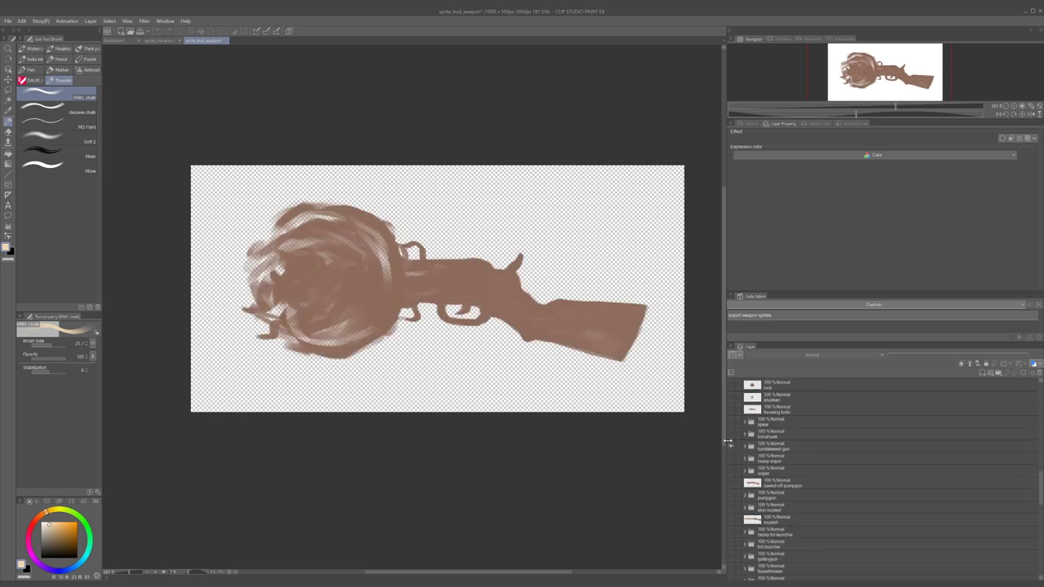
click(731, 449)
click(731, 448)
click(730, 449)
- Examine the heavy sniper, sniper, sawed-off pumpgun and pumpgun sprites in turn, hiding each again
click(731, 459)
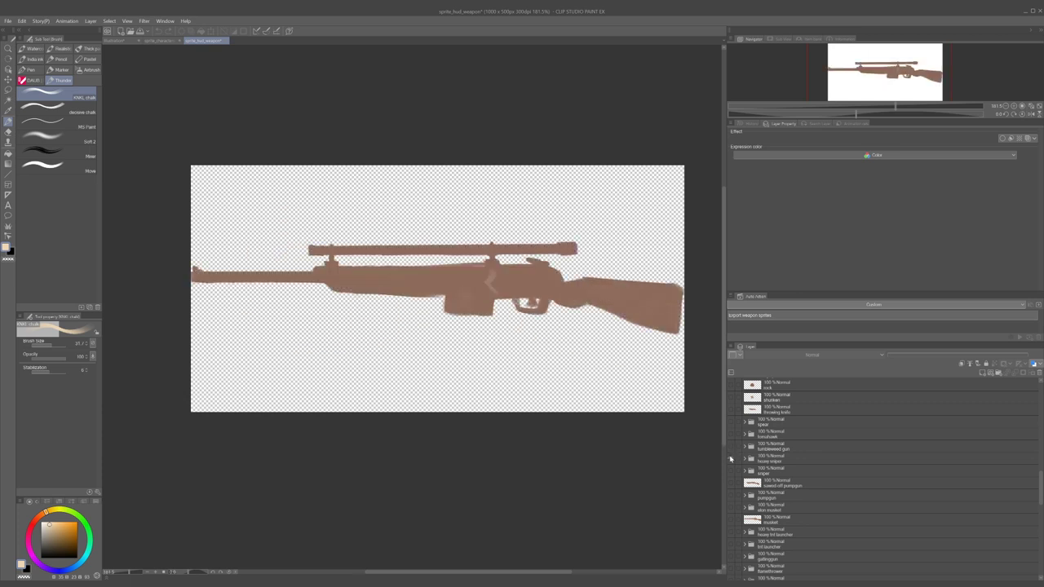
click(731, 461)
click(732, 471)
click(731, 470)
click(732, 483)
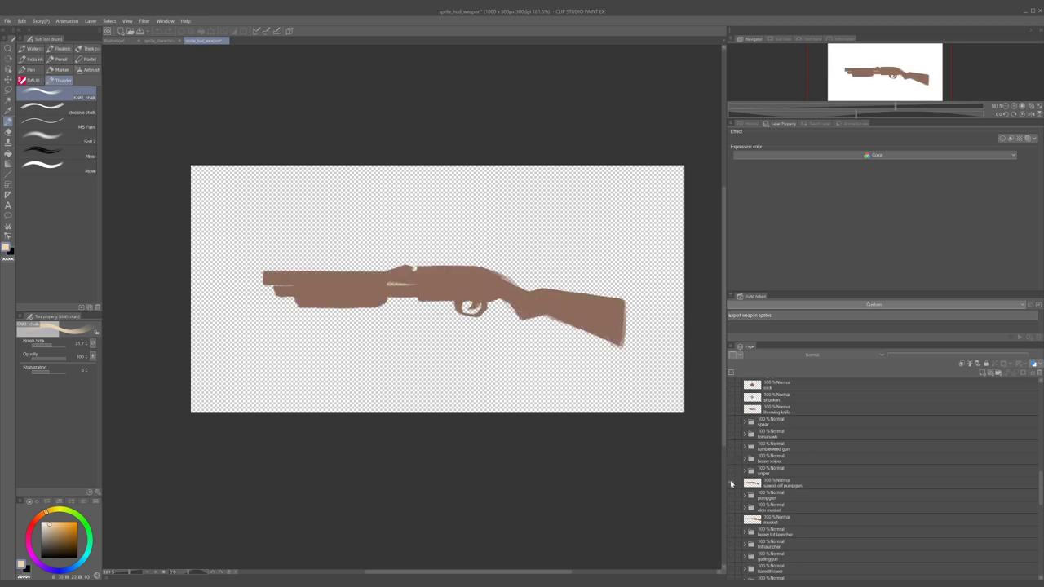
click(731, 483)
click(731, 495)
click(732, 495)
- Show the photo-collage musket sprite and inspect its details up close
click(729, 507)
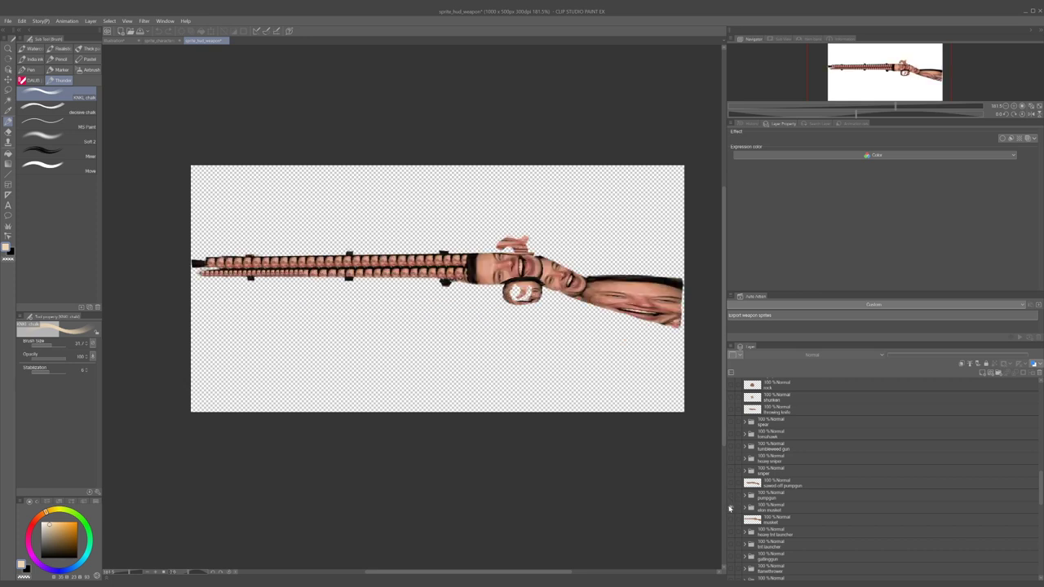
scroll(748, 490, down, 2)
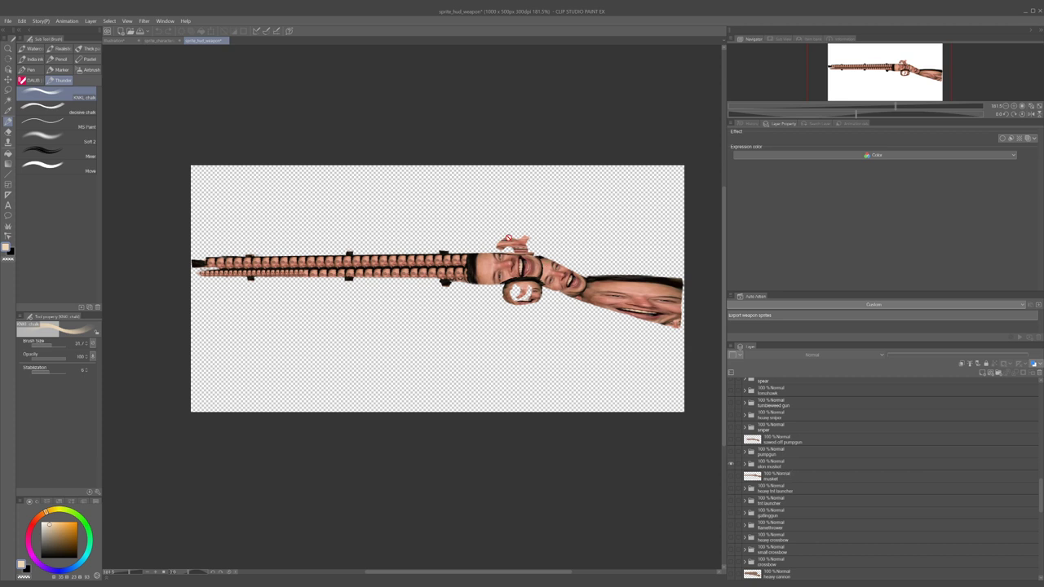
scroll(543, 269, up, 3)
scroll(549, 281, down, 5)
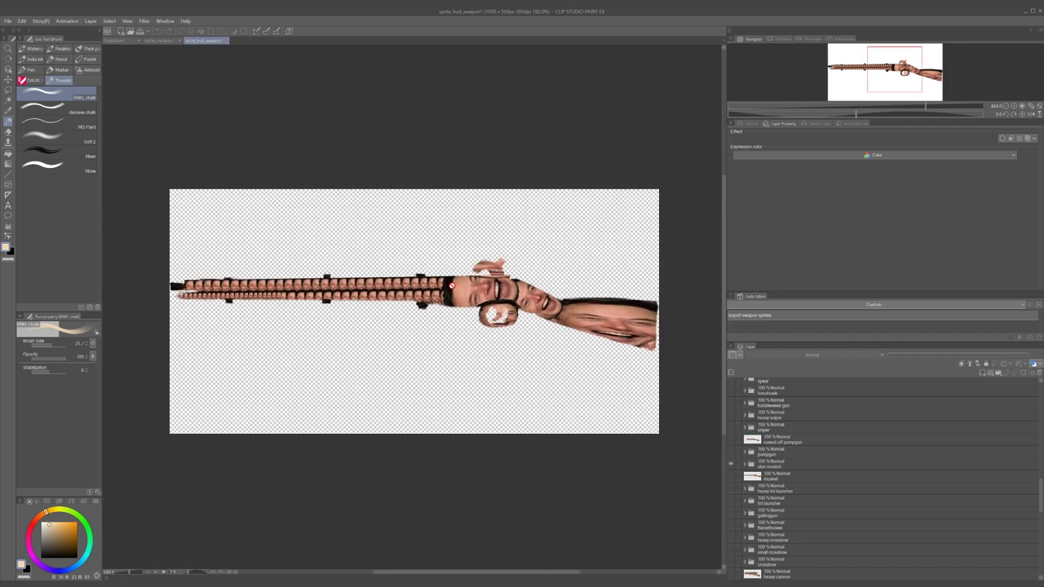
scroll(400, 230, up, 1)
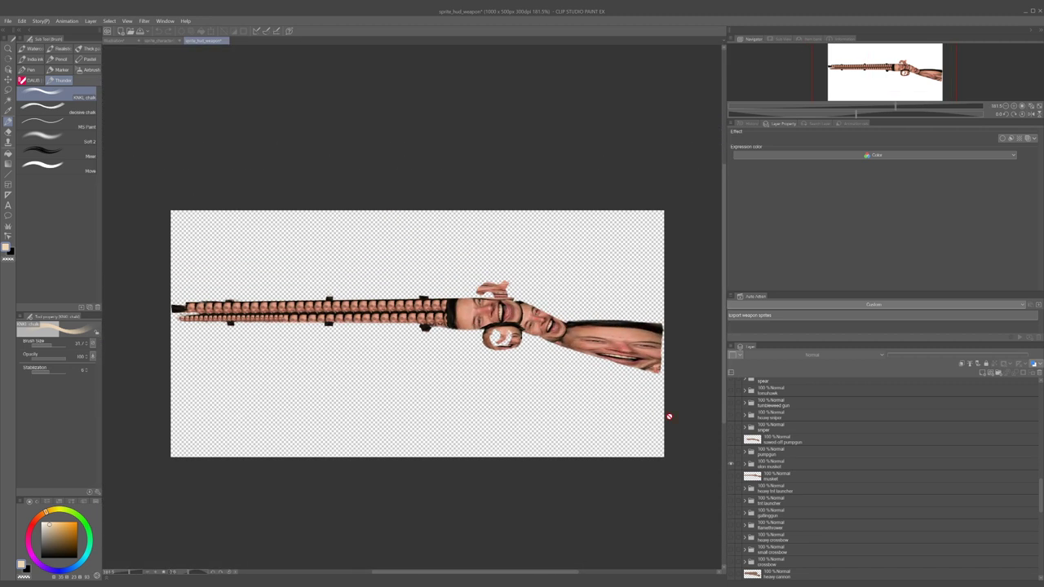
- Compare the photo-collage musket with the plain musket by showing them alternately, and leave both hidden
click(731, 463)
click(731, 463)
click(731, 465)
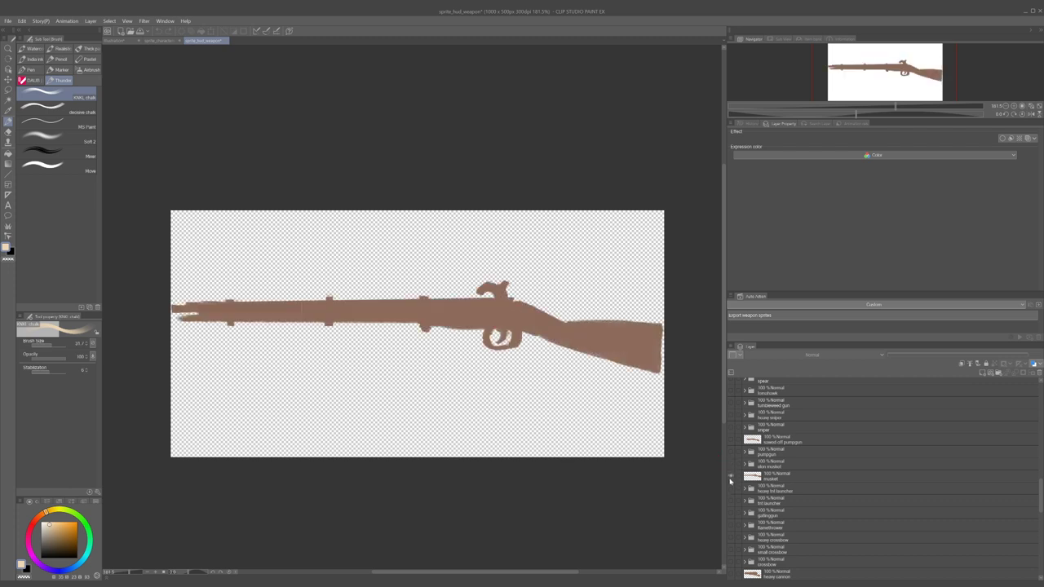
click(731, 478)
click(730, 464)
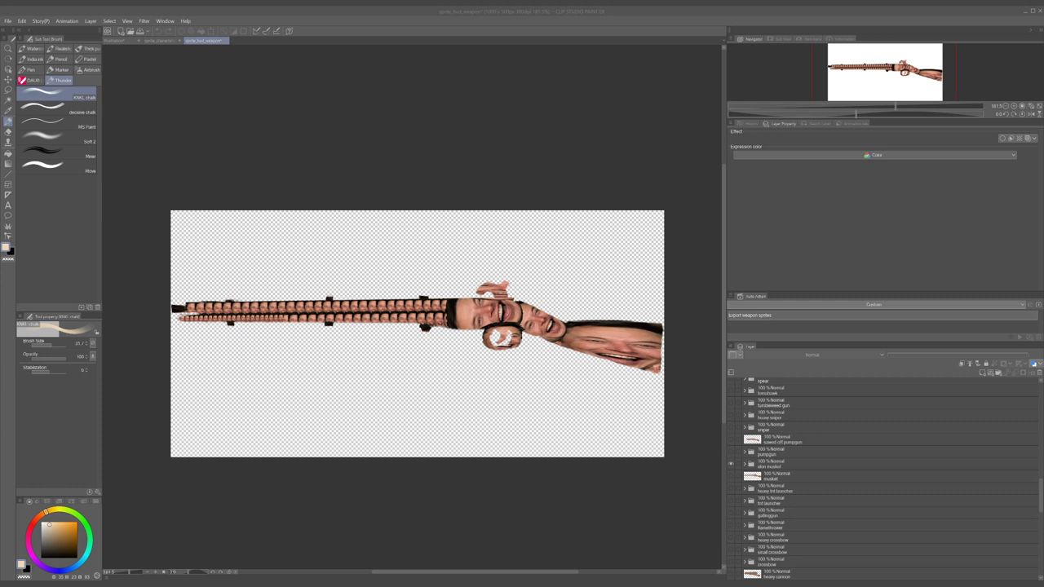
click(731, 463)
click(731, 476)
click(731, 475)
- Examine the heavy TNT launcher and the regular TNT launcher sprites in turn, hiding each again
click(730, 487)
scroll(465, 359, down, 5)
scroll(465, 356, up, 3)
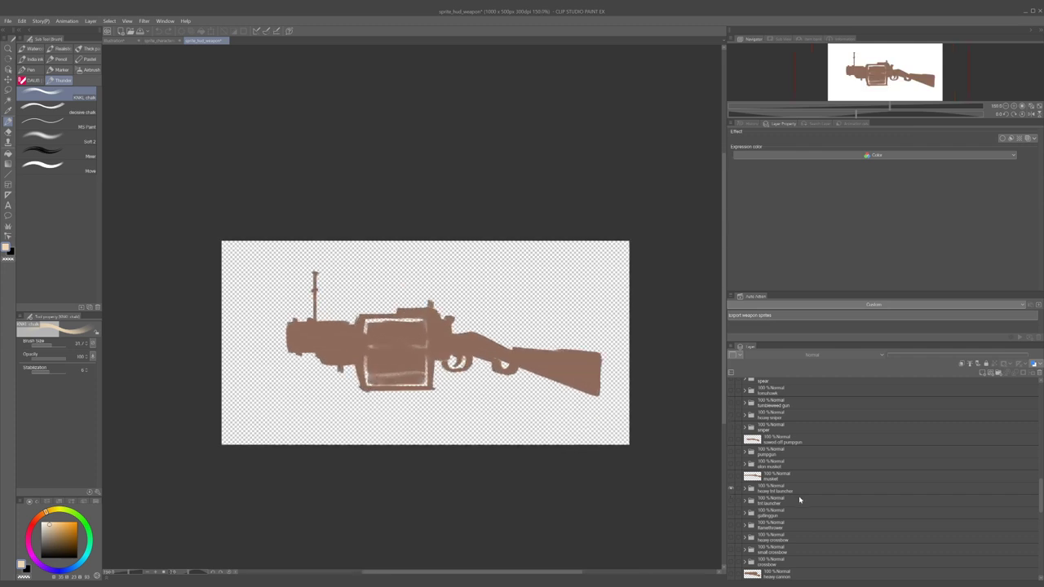
scroll(802, 497, down, 1)
click(730, 457)
click(731, 469)
click(730, 470)
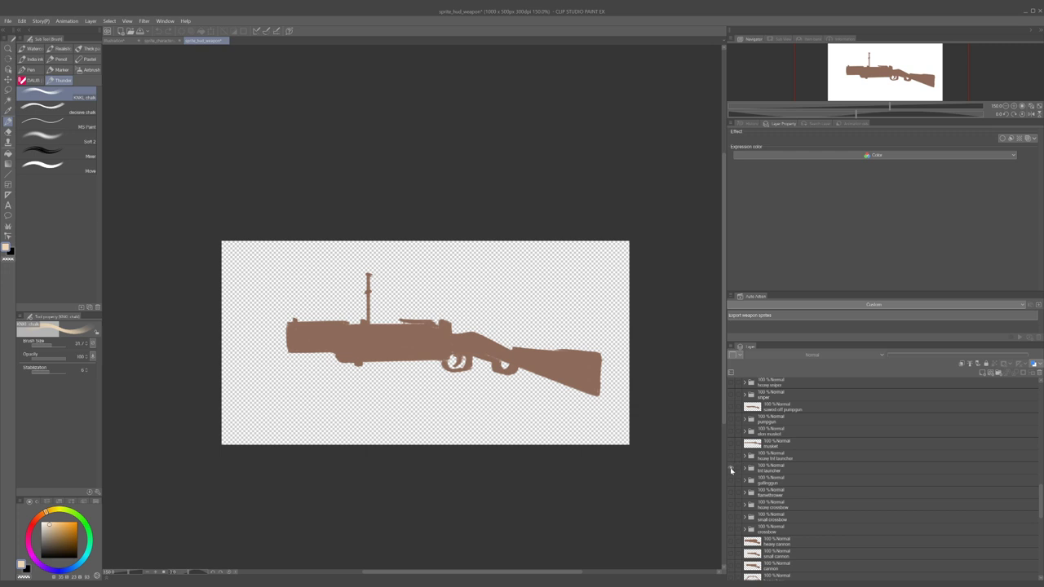
double_click(730, 471)
click(729, 471)
- Examine the gatling gun and flamethrower sprites in turn, hiding each again
click(731, 482)
click(731, 482)
click(732, 494)
click(732, 494)
click(733, 495)
click(733, 493)
- Examine the heavy and small crossbow sprites in turn, hide them, and show the regular crossbow
scroll(734, 493, down, 1)
click(731, 473)
click(731, 473)
click(730, 464)
click(730, 464)
click(731, 474)
click(731, 474)
click(732, 487)
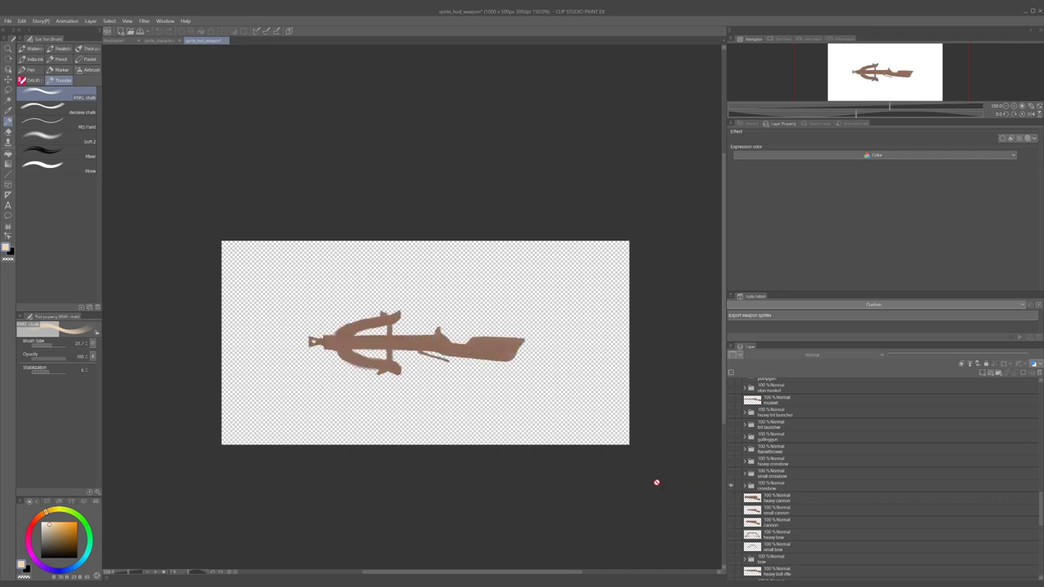
- Switch to Aseprite with the sprite_horse file, maximize its window and enlarge the horse on the canvas
key(alt+Tab)
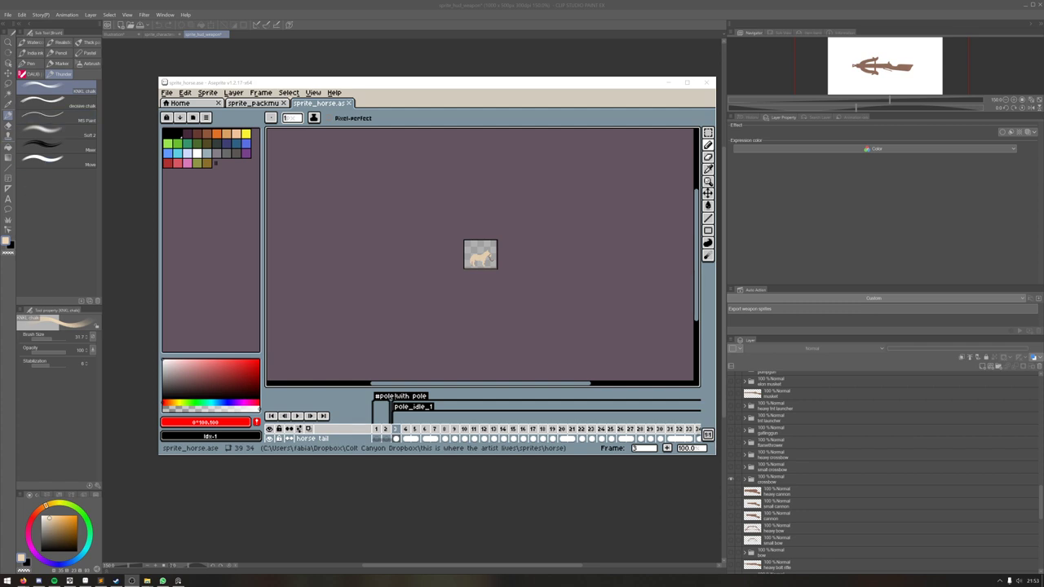
key(alt+Tab)
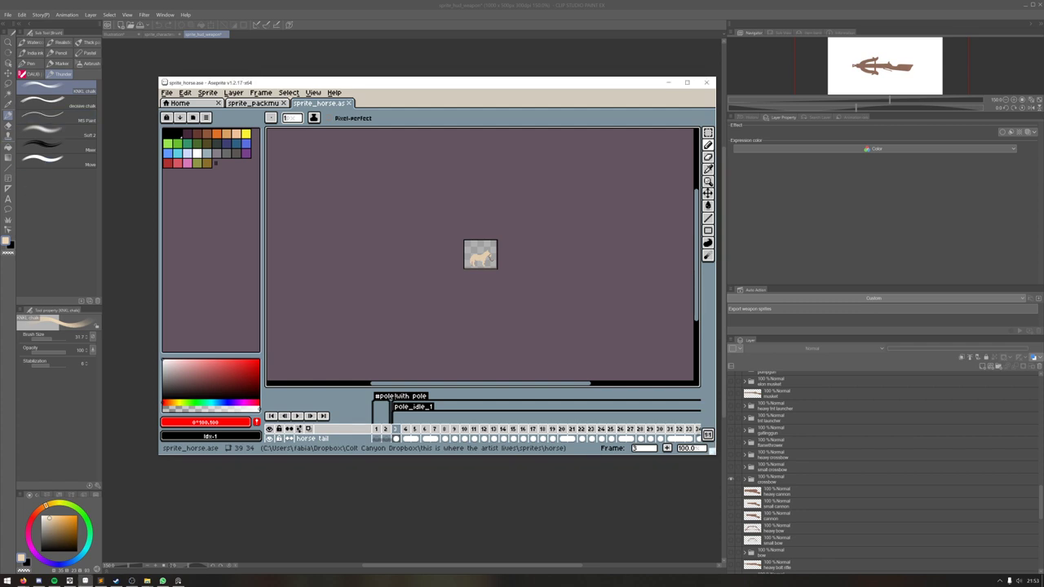
double_click(446, 87)
scroll(366, 198, up, 9)
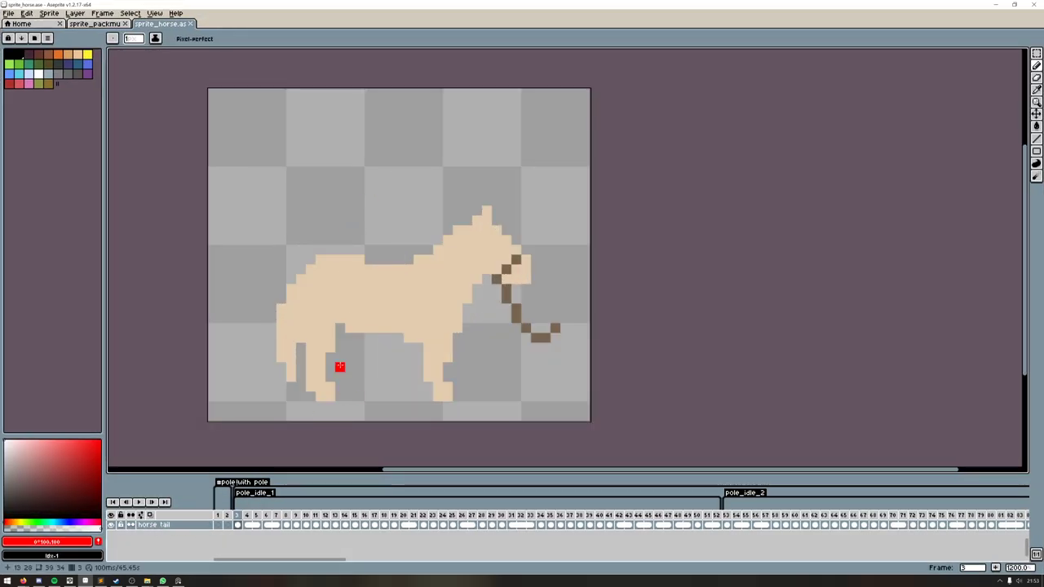
scroll(338, 379, down, 1)
scroll(328, 384, up, 1)
- Enlarge the timeline to reveal all the horse layers and play the animation from frame 1
drag(664, 472, 658, 407)
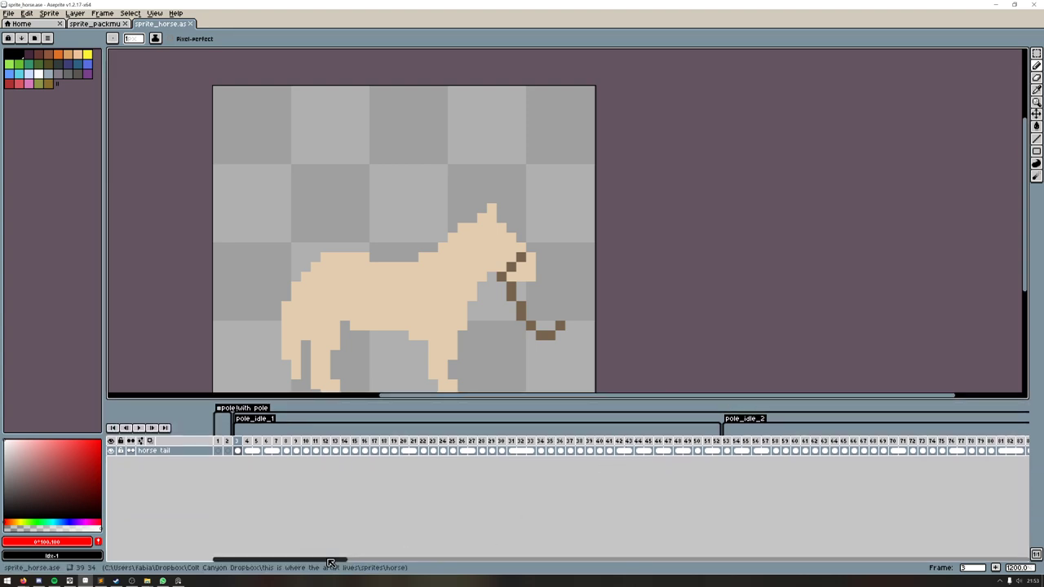
scroll(342, 563, up, 3)
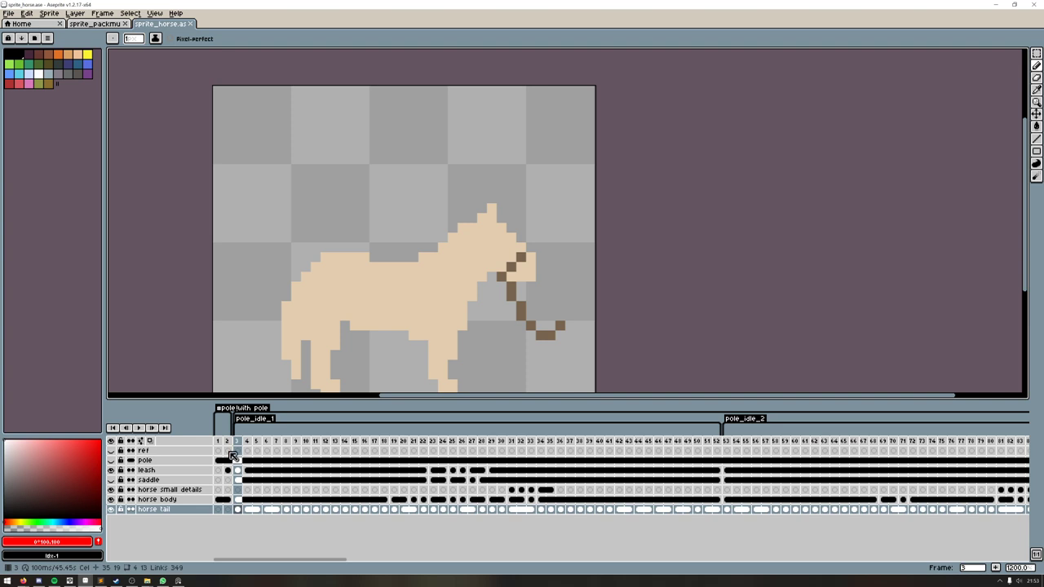
click(218, 451)
key(Return)
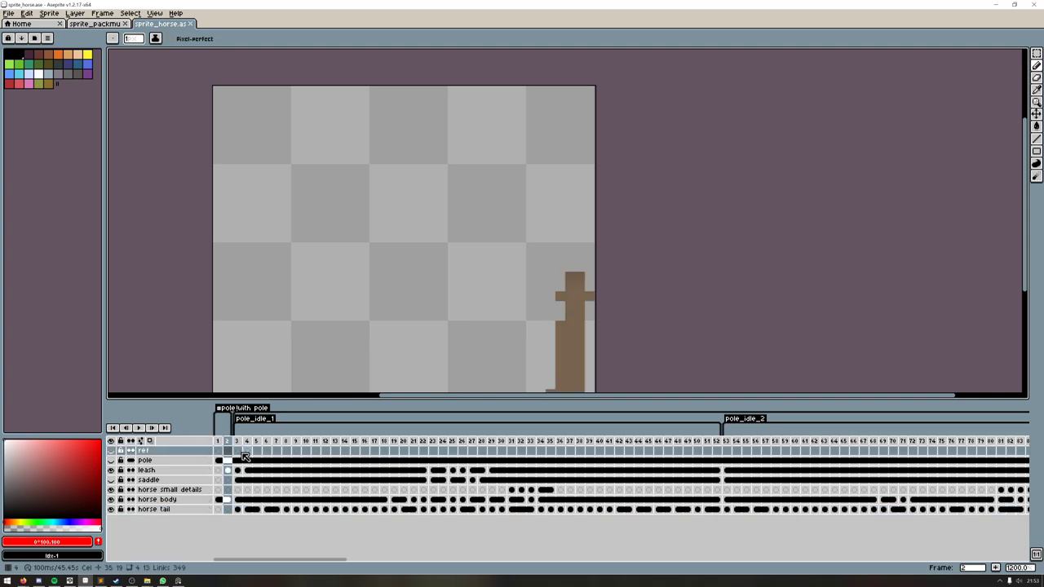
key(Return)
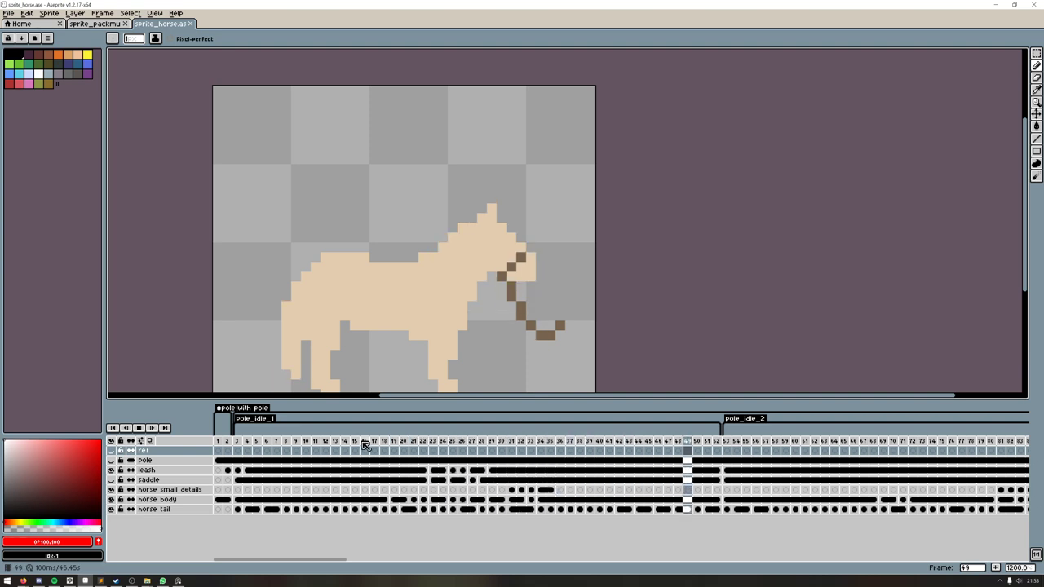
- Watch the pole_idle_2 animation from frame 53 and stop the playback
click(727, 444)
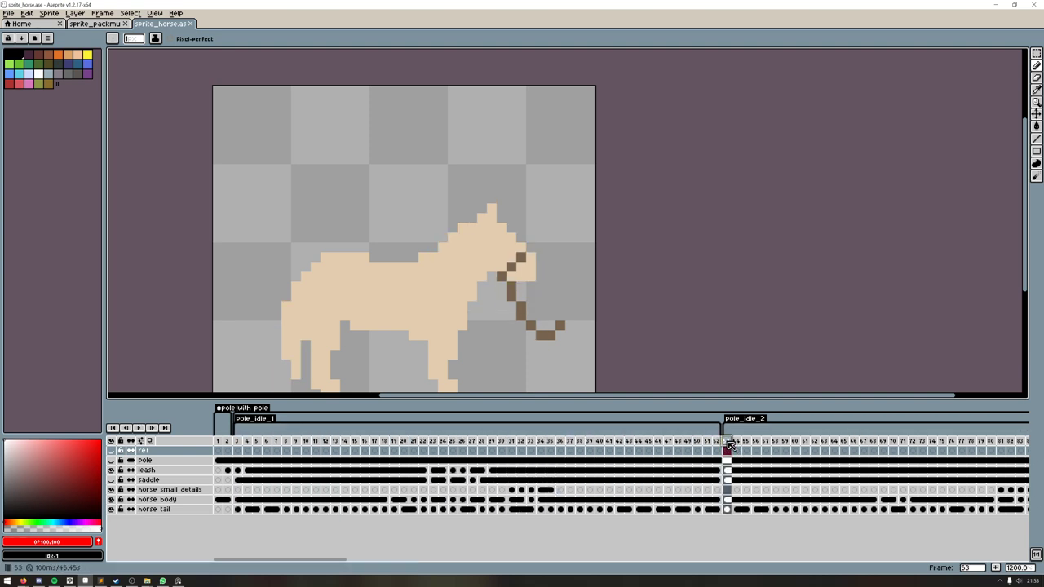
scroll(349, 305, down, 2)
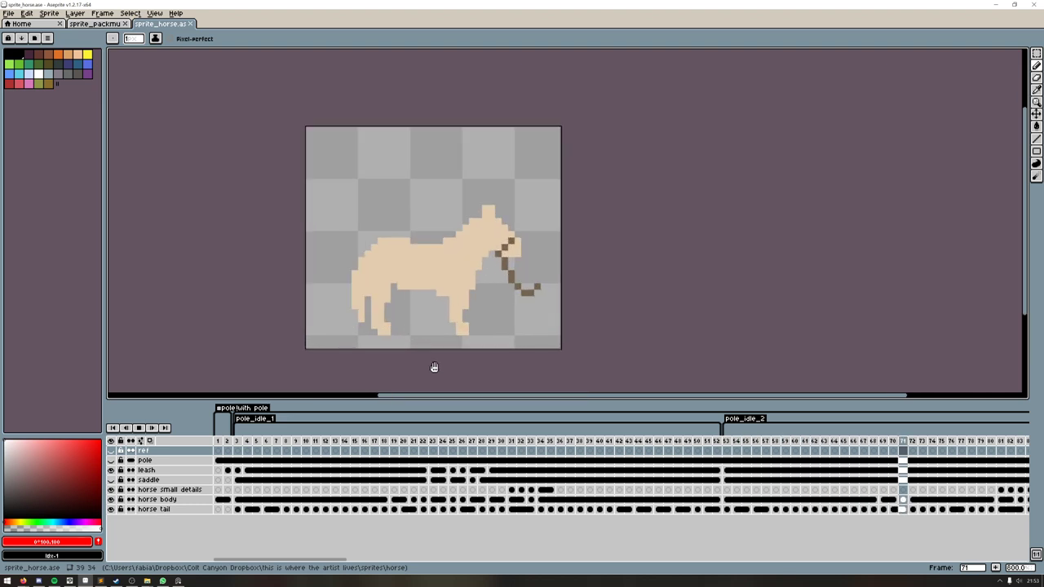
drag(317, 565, 461, 562)
key(Return)
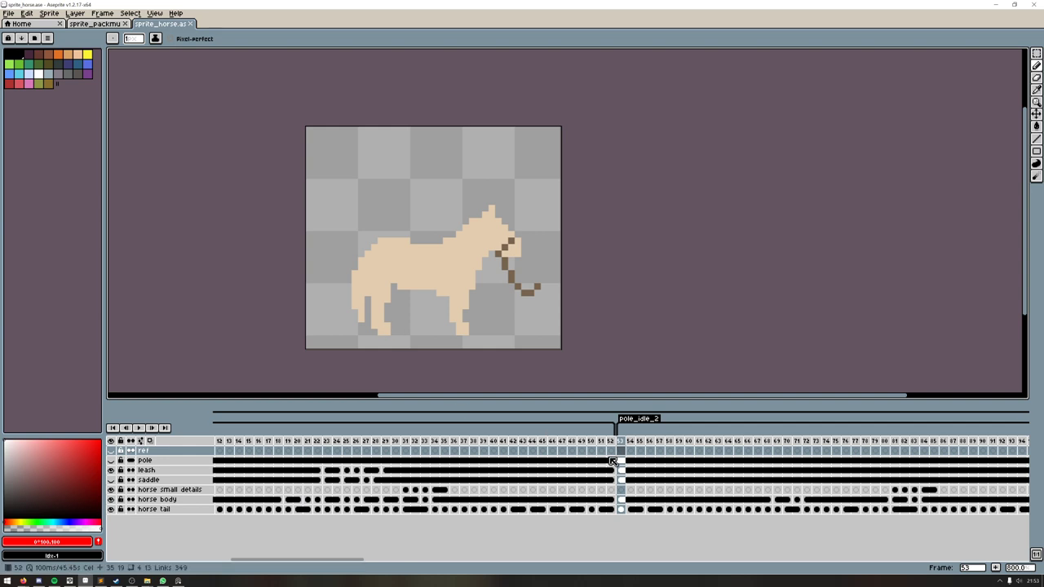
- Inspect the ref layer's drawing against the horse at frame 282 of the pole_kick animation, and hide the ref layer
click(610, 461)
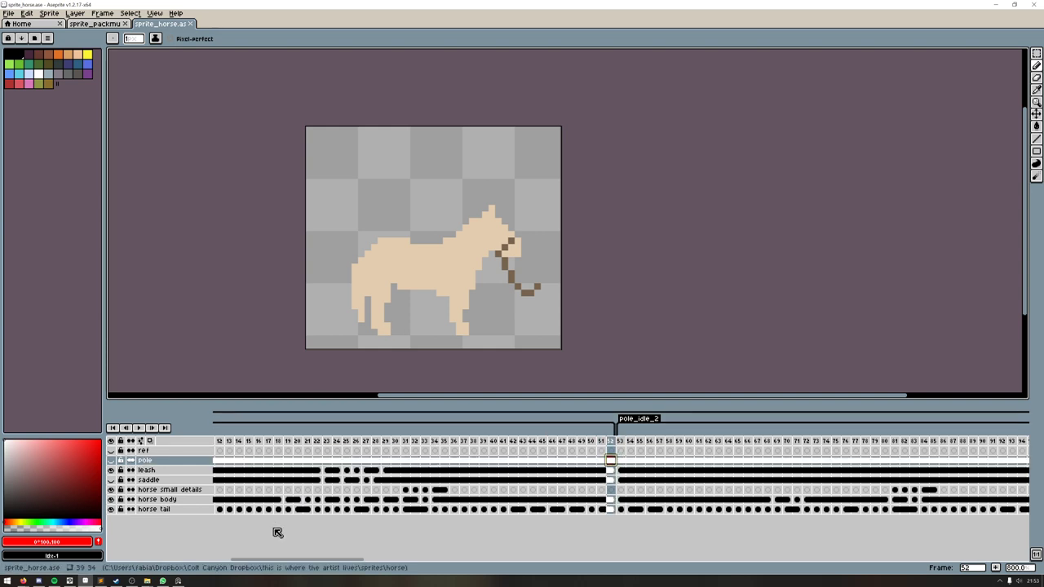
drag(315, 559, 693, 568)
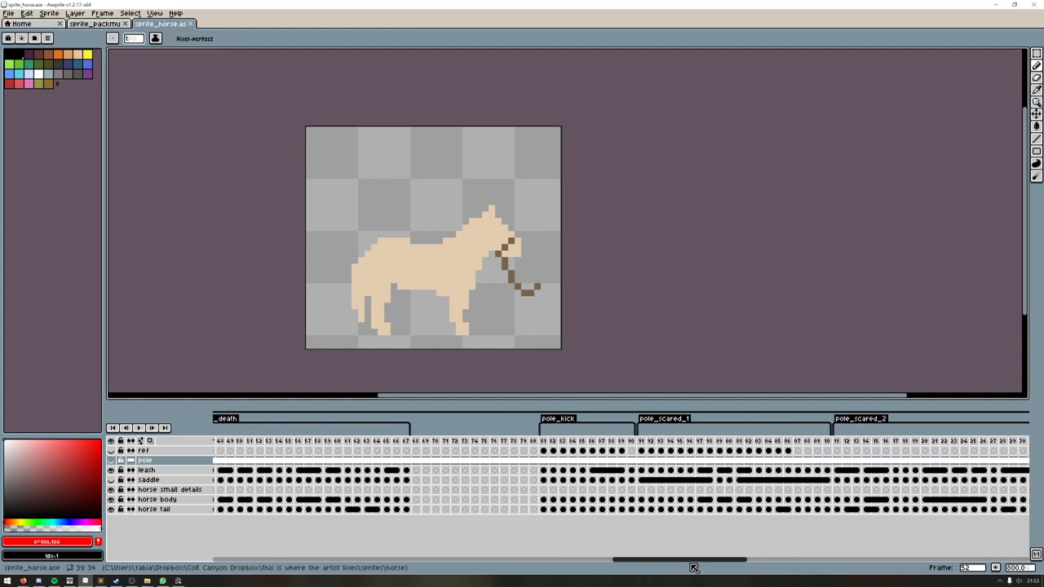
click(553, 450)
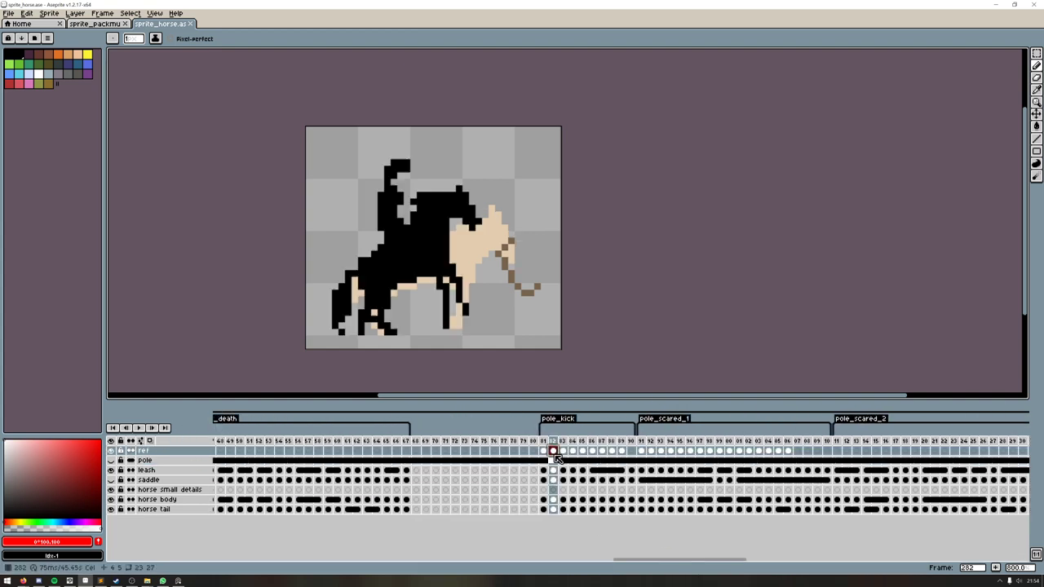
click(111, 450)
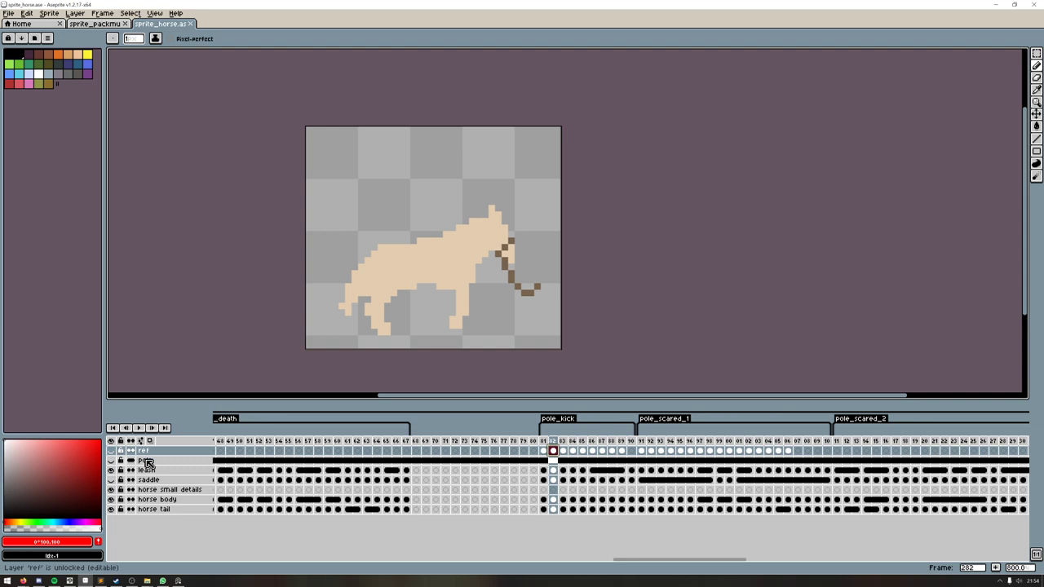
- Play the horse's pole_death, death and kick animations in turn, followed by the frames from walk to gallop
click(319, 470)
key(Return)
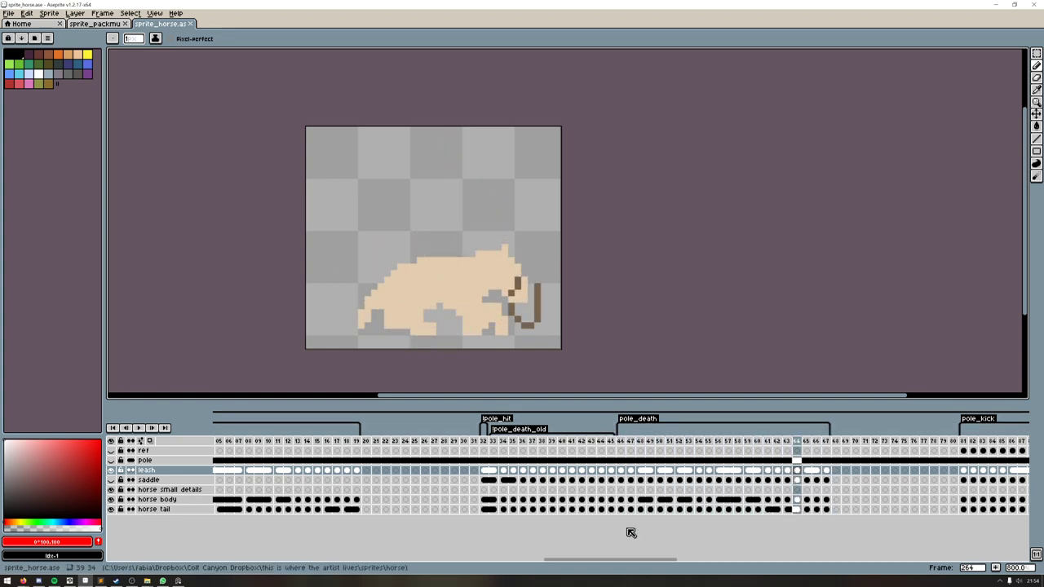
drag(625, 560, 807, 561)
click(553, 445)
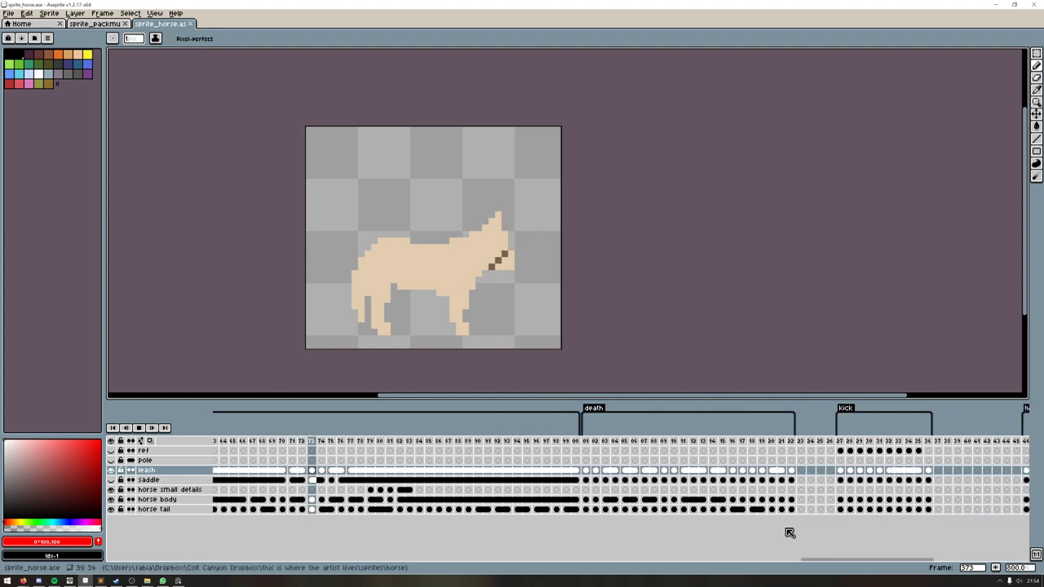
click(588, 443)
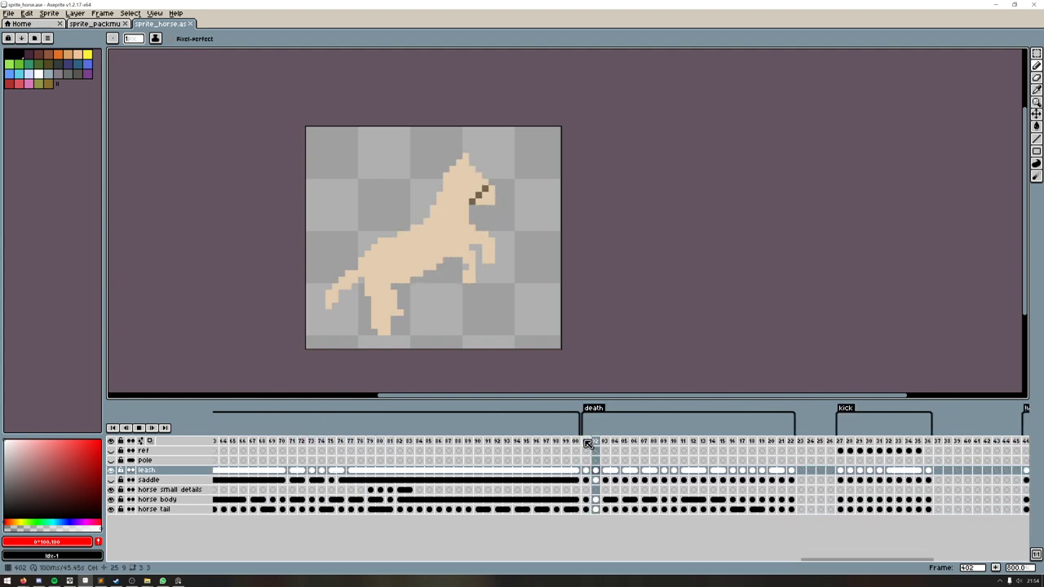
click(841, 443)
drag(877, 566, 927, 561)
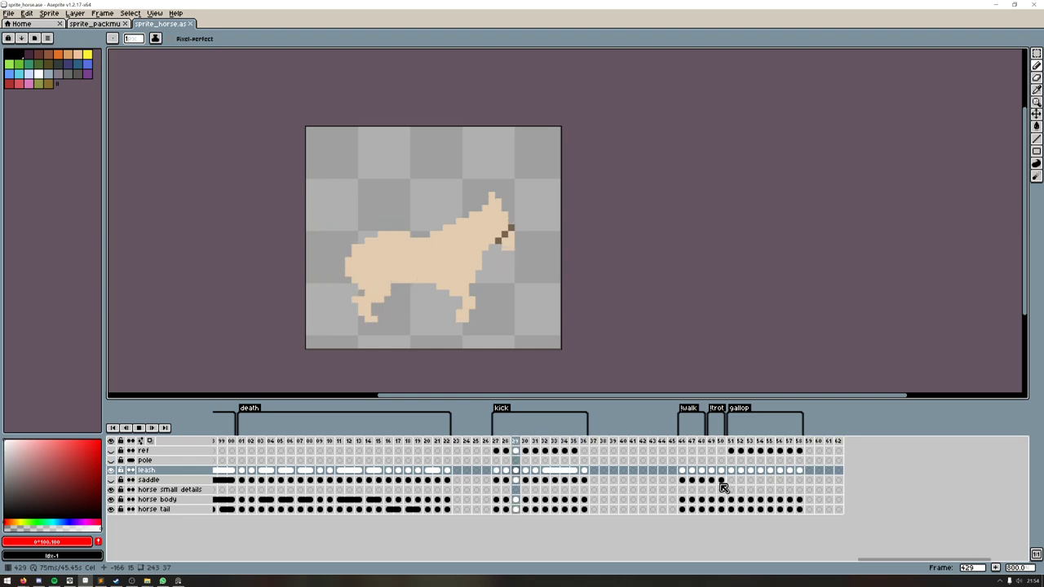
click(682, 470)
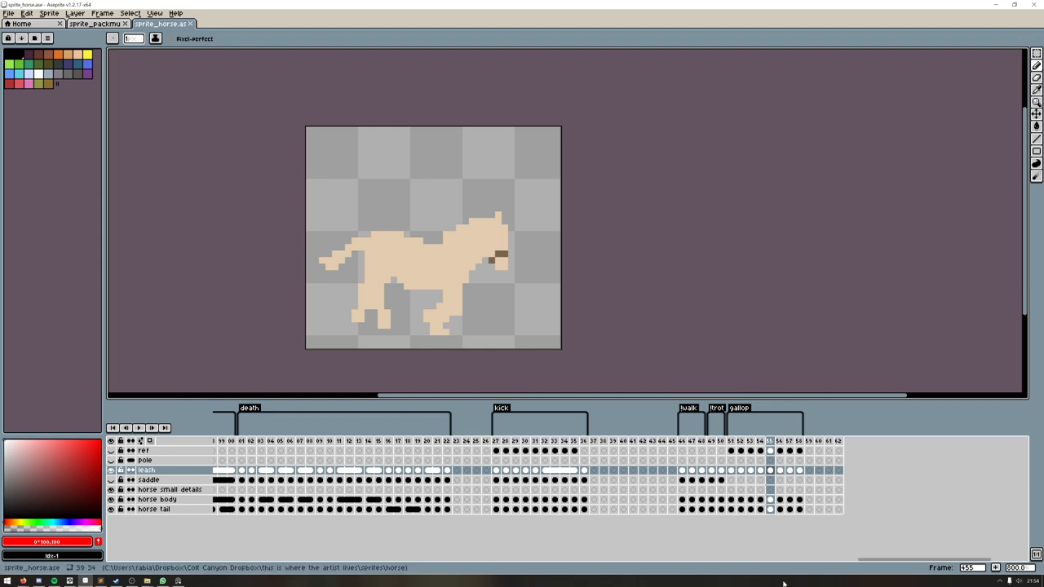
- Step through the pole_idle_1 animation one frame at a time from frame 3 to frame 9
drag(910, 561, 263, 540)
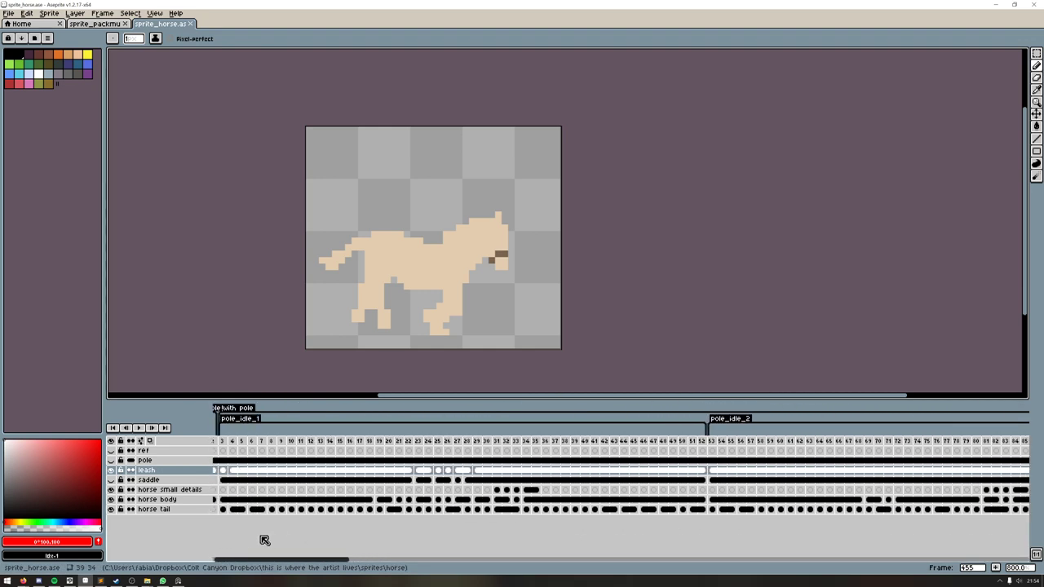
click(238, 462)
key(Right)
key(Right)
key(Right)
key(Right)
key(Right)
key(Right)
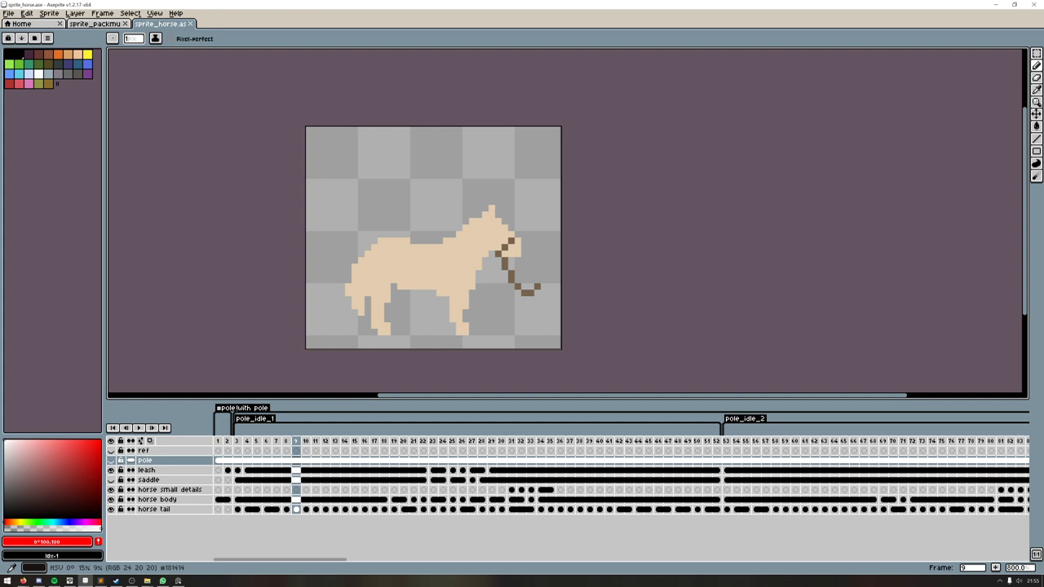
- Run the save_tags_as_gifs script on the horse sprite
click(8, 13)
mouse_move(56, 135)
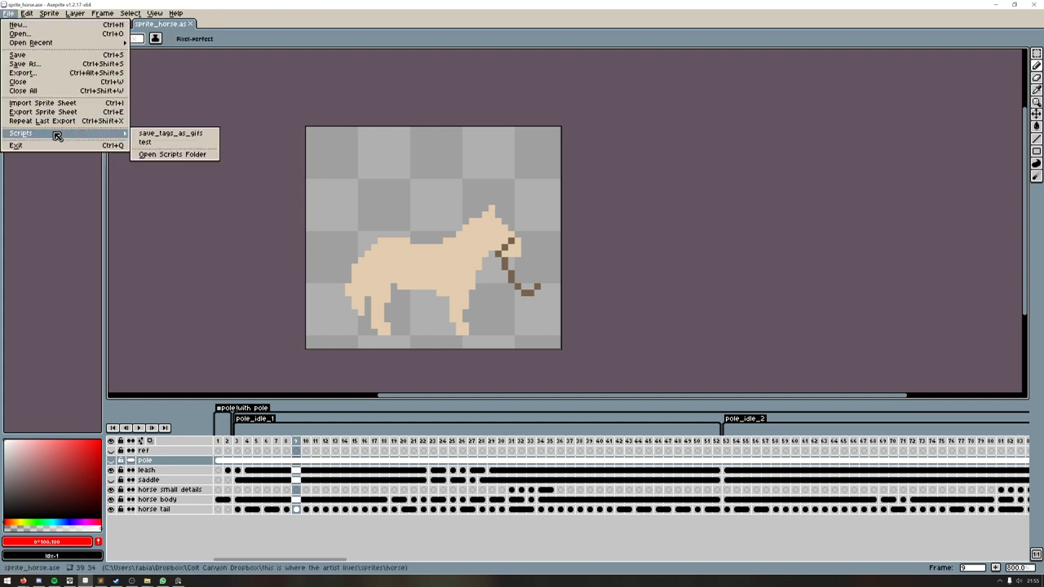
click(196, 135)
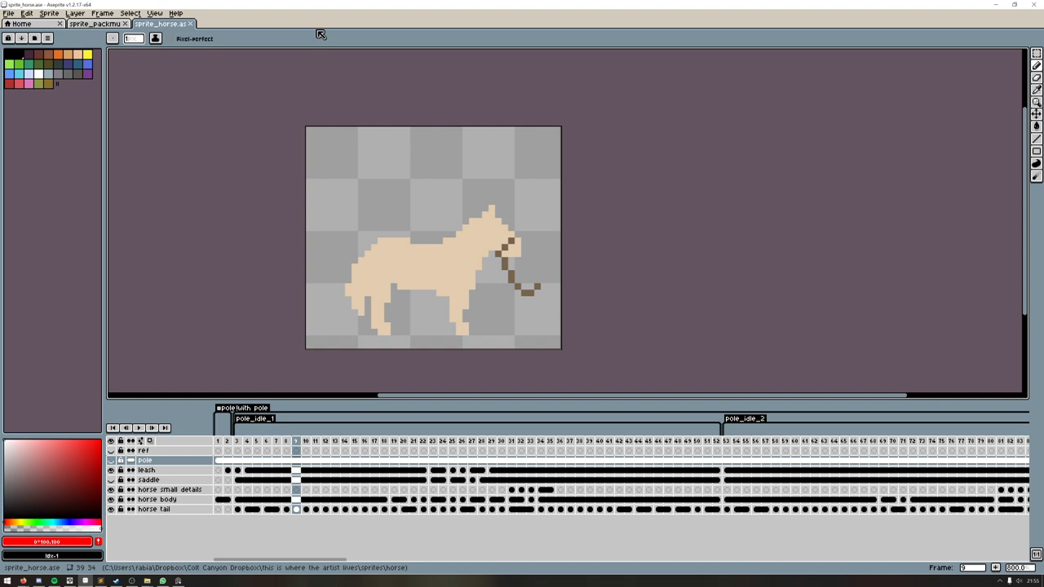
- Look at frames 1 and 3 of the horse sprite and browse its timeline tags up to pole_idle_3
click(219, 440)
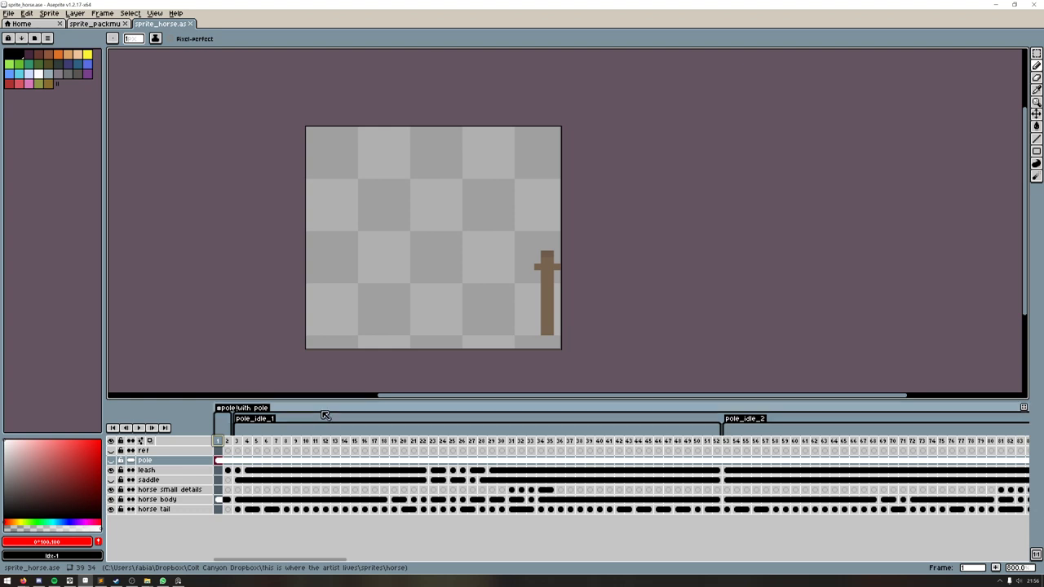
click(238, 440)
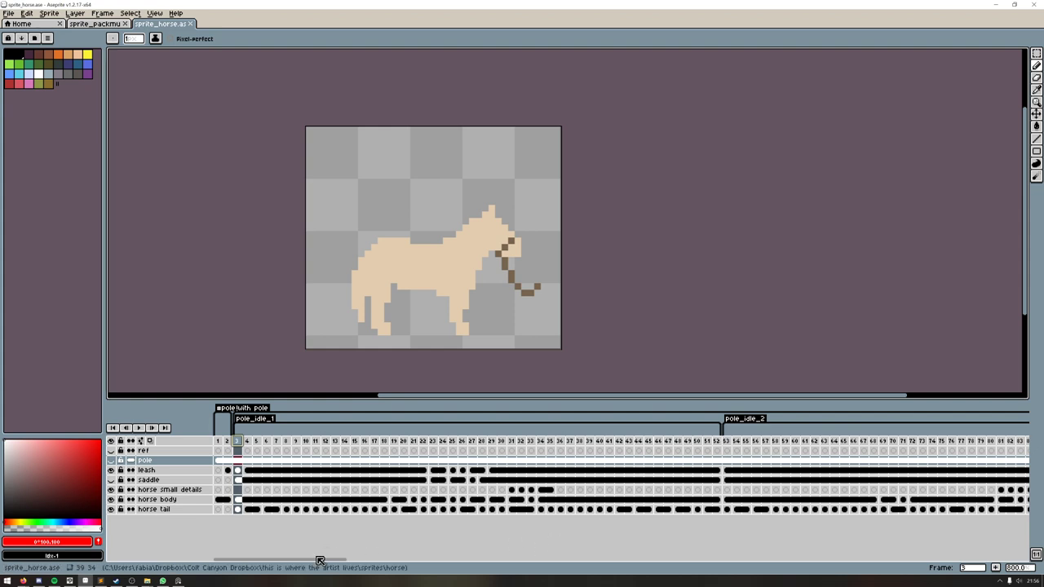
drag(317, 559, 261, 510)
click(12, 14)
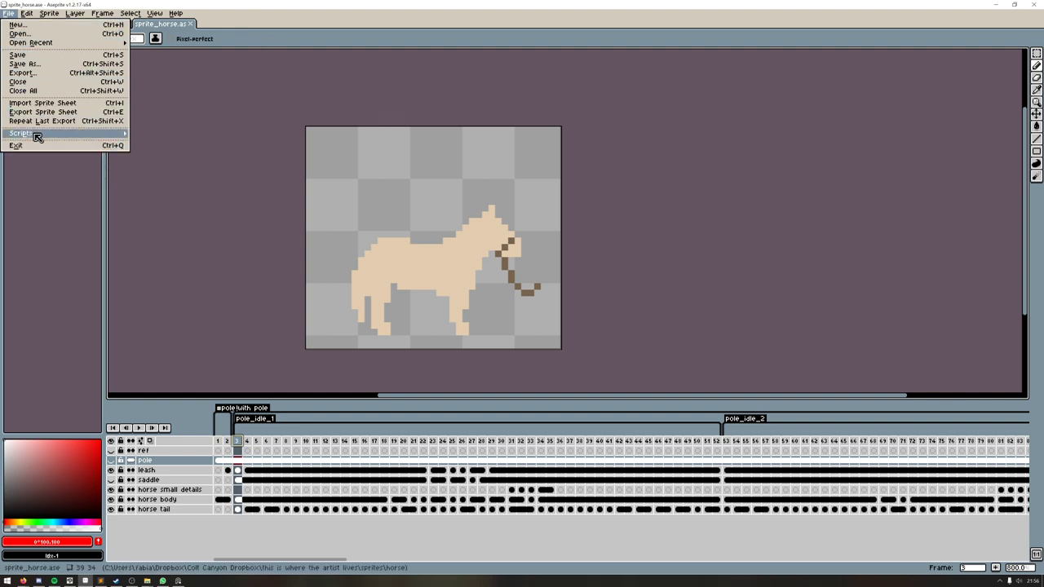
click(268, 16)
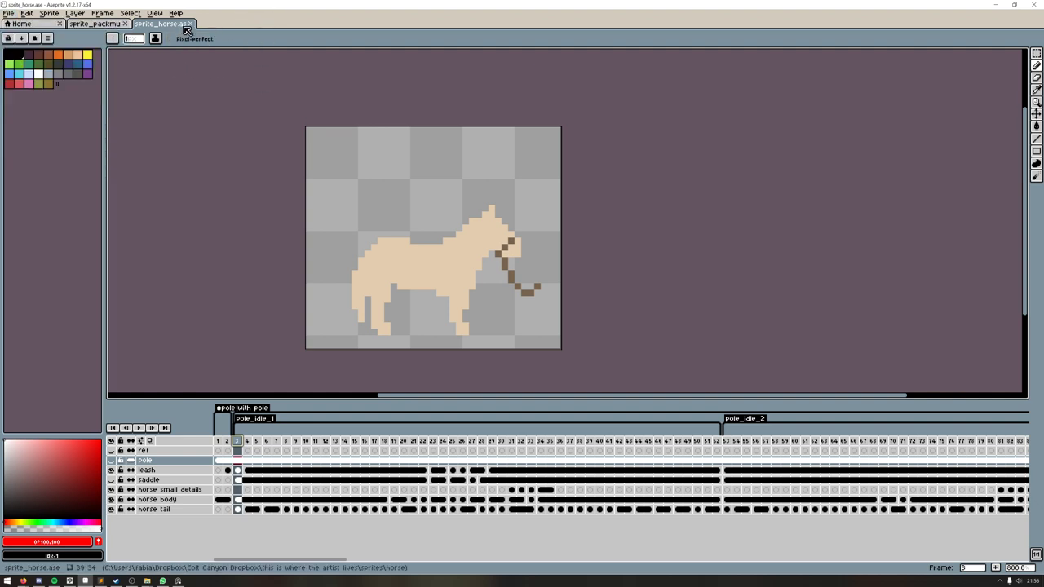
drag(248, 560, 304, 538)
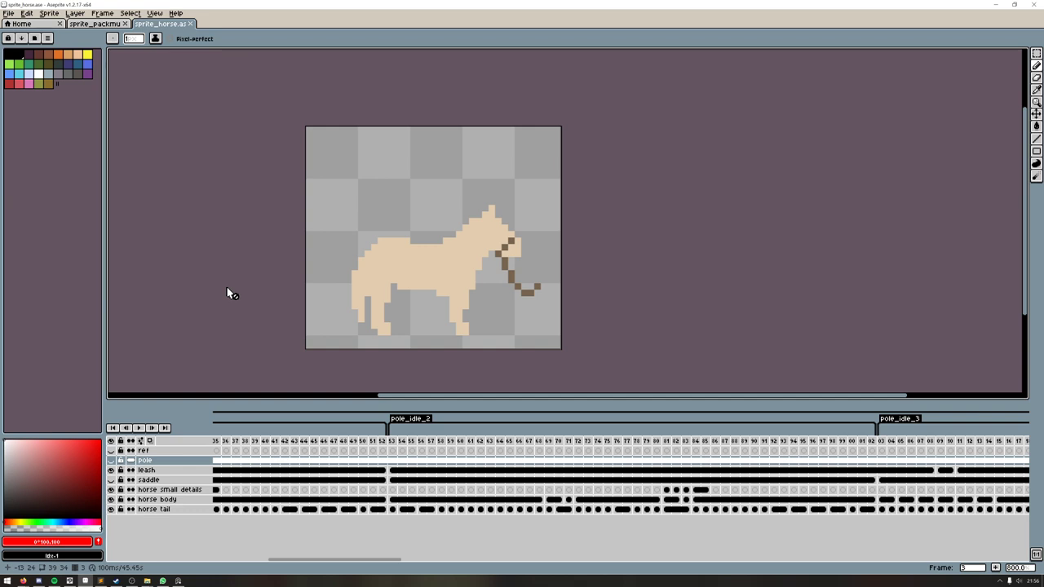
- Close the sprite_horse file, switch to the sprite_hud_weapon document in Clip Studio Paint and widen its canvas area
click(190, 24)
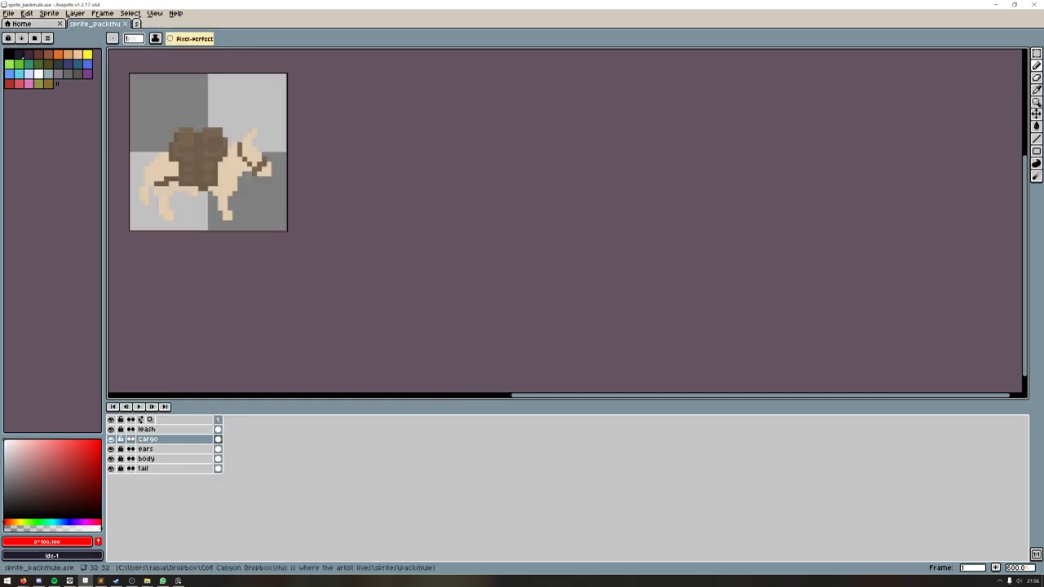
click(998, 5)
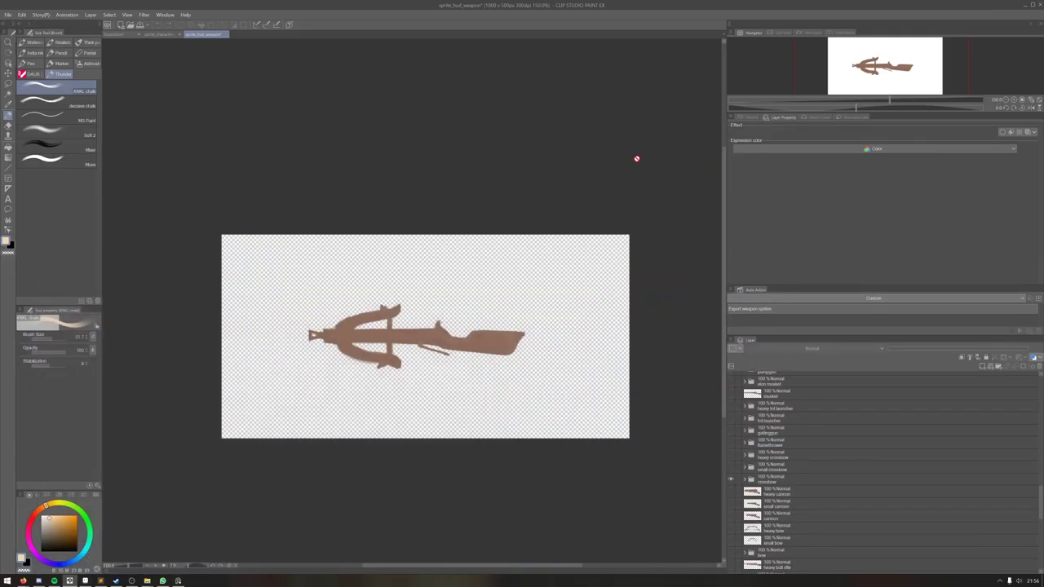
drag(727, 282, 955, 342)
- Hide the crossbow and examine the heavy cannon and cannon sprites in turn, hiding each one after viewing
click(961, 484)
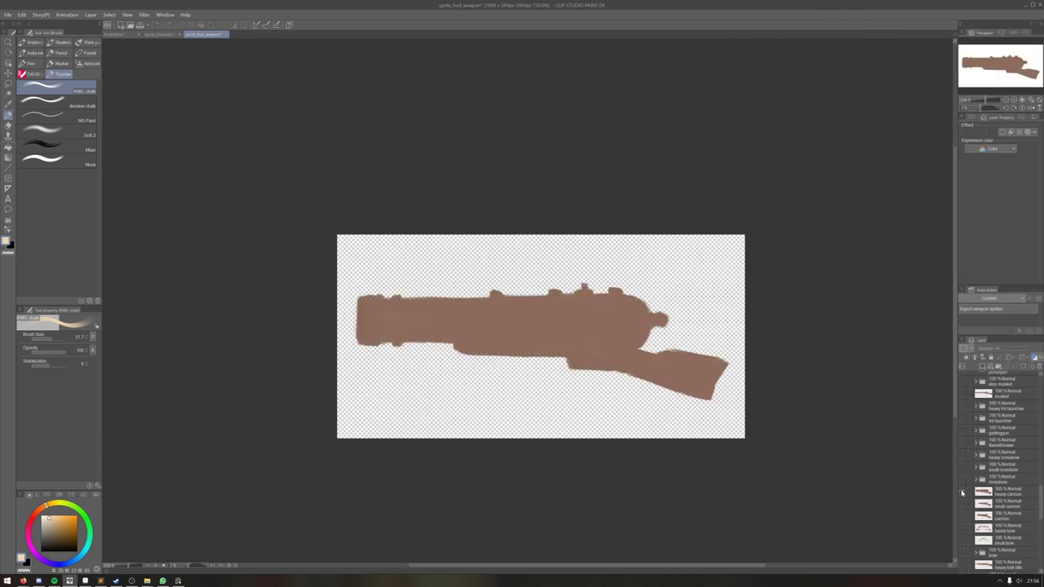
click(962, 495)
click(962, 516)
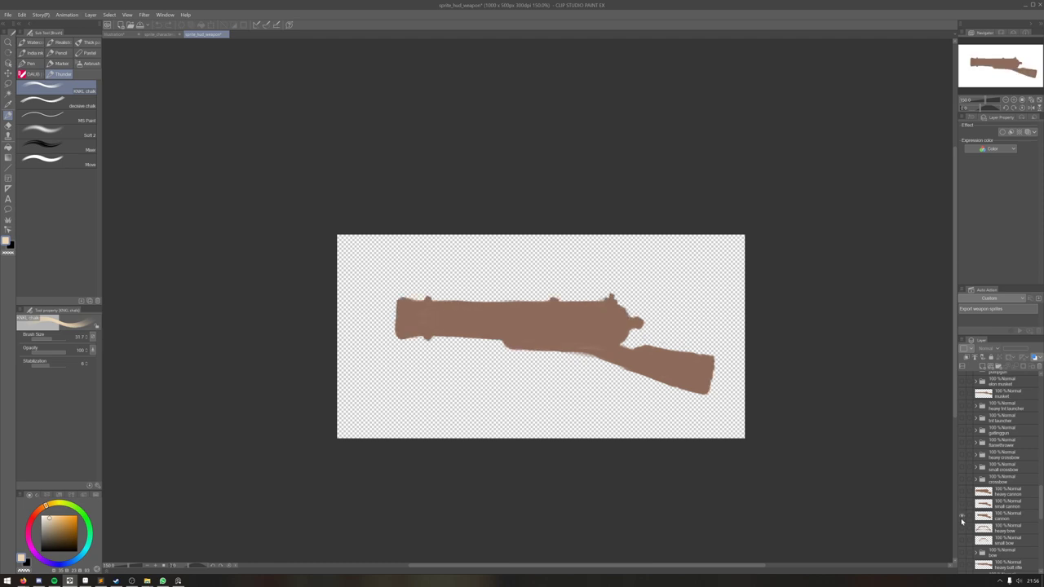
click(961, 517)
click(962, 528)
click(961, 518)
scroll(750, 365, down, 1)
scroll(650, 364, up, 1)
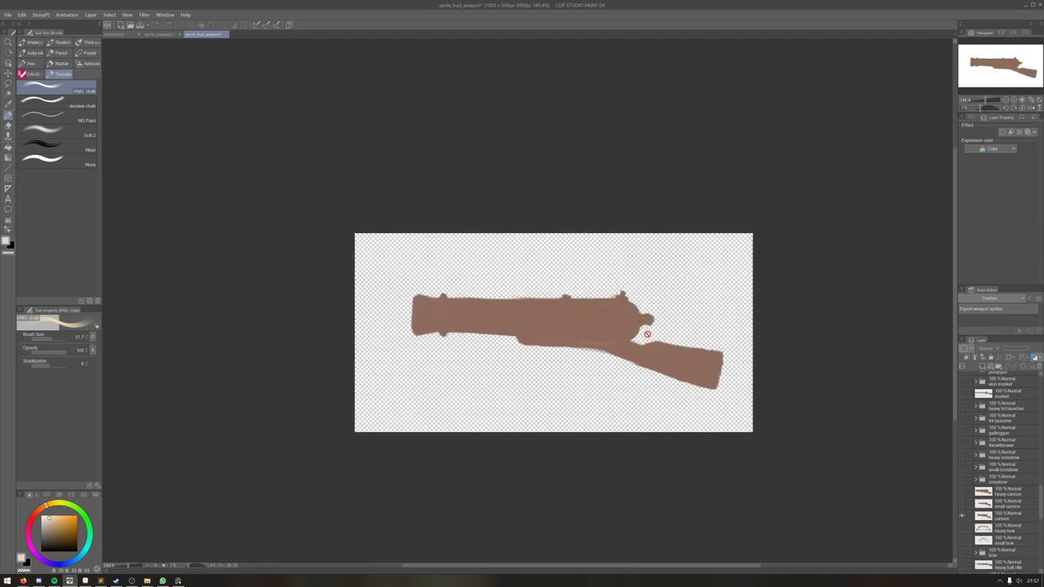
click(962, 518)
- Examine the small bow and bow sprites in turn and hide both
scroll(962, 514, down, 2)
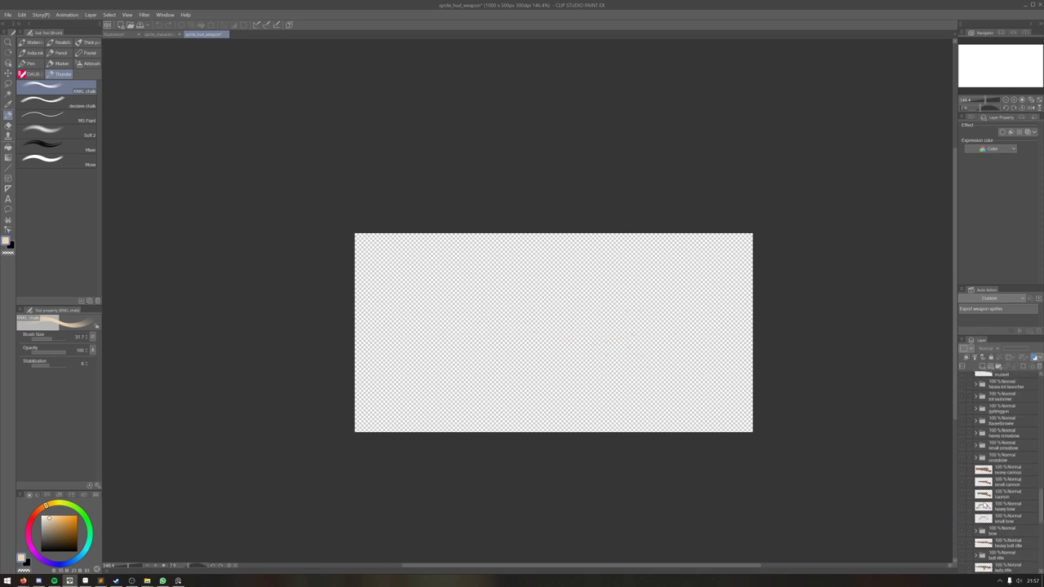
click(962, 487)
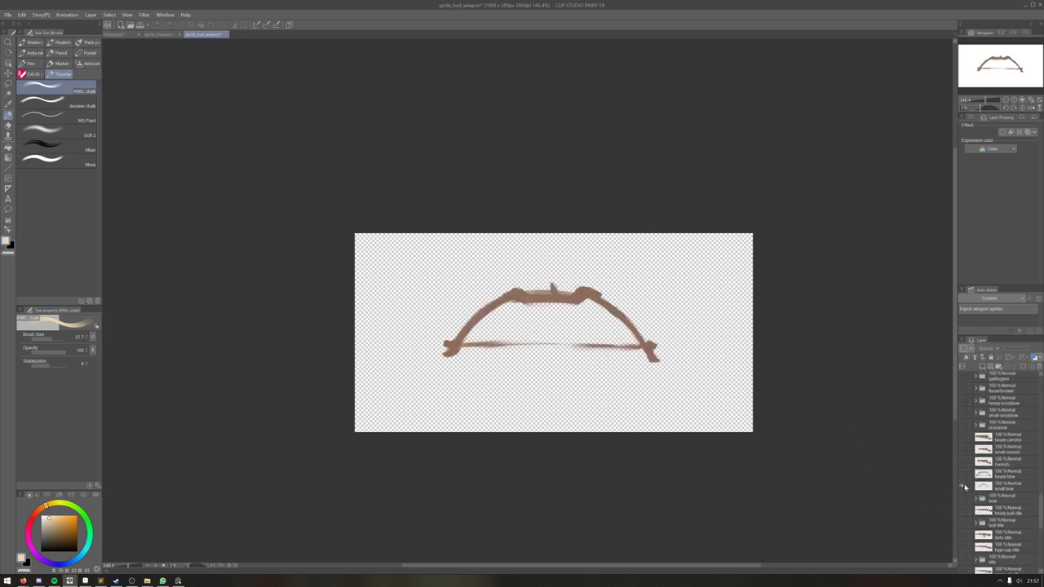
click(963, 487)
click(963, 499)
click(963, 499)
- Examine the heavy bolt rifle, bolt rifle and auto rifle sprites in turn, hiding each one after viewing
click(961, 516)
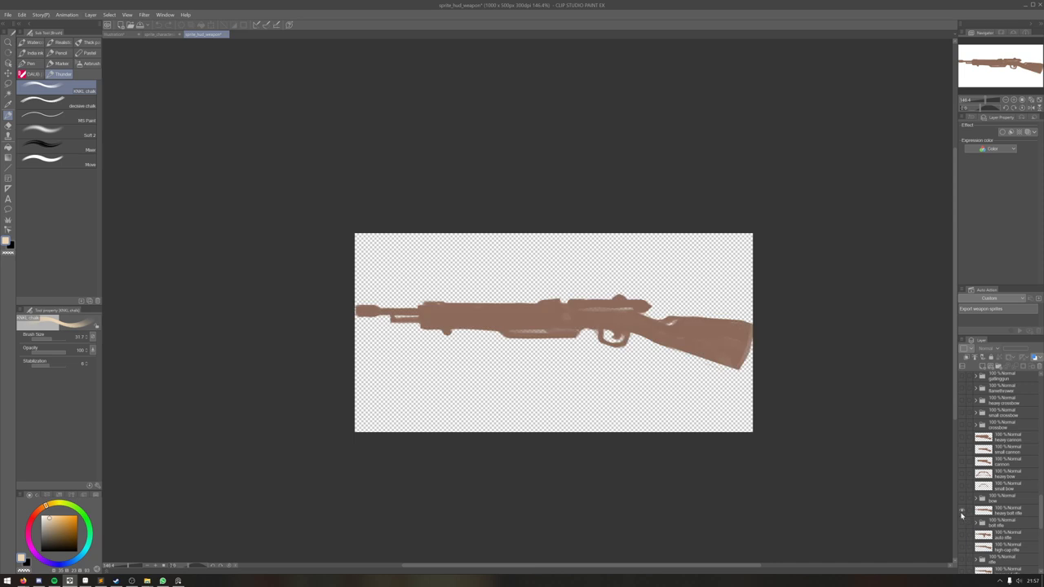
click(962, 515)
click(963, 523)
click(962, 523)
click(964, 537)
click(964, 539)
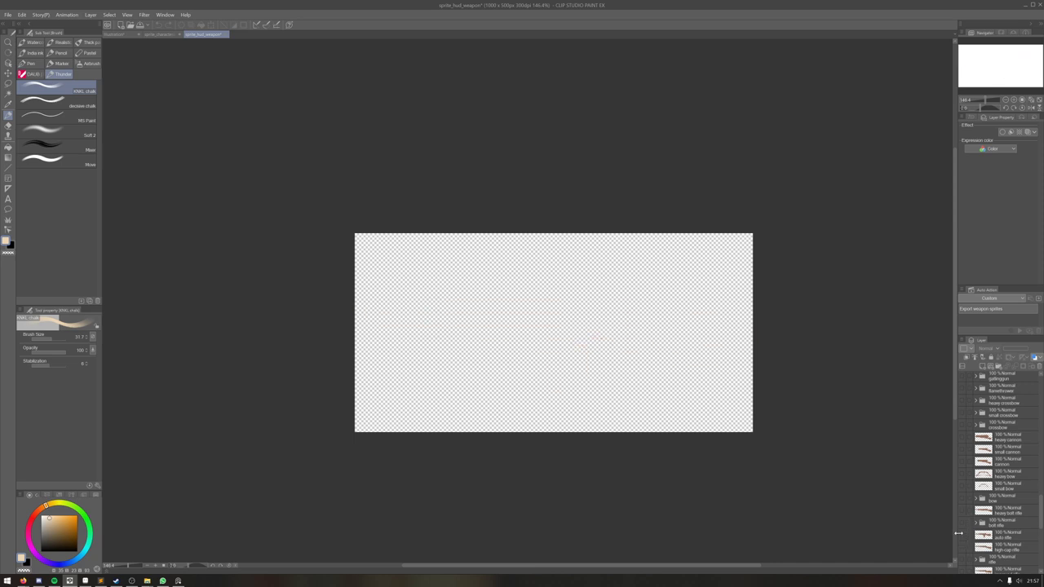
- Examine the high-cap rifle and rifle sprites in turn and hide both
scroll(996, 501, down, 2)
click(961, 516)
click(963, 516)
click(963, 528)
click(963, 529)
scroll(962, 527, down, 3)
click(962, 486)
click(962, 484)
- Examine the improved rifle and simple rifle sprites in turn and hide both
click(963, 495)
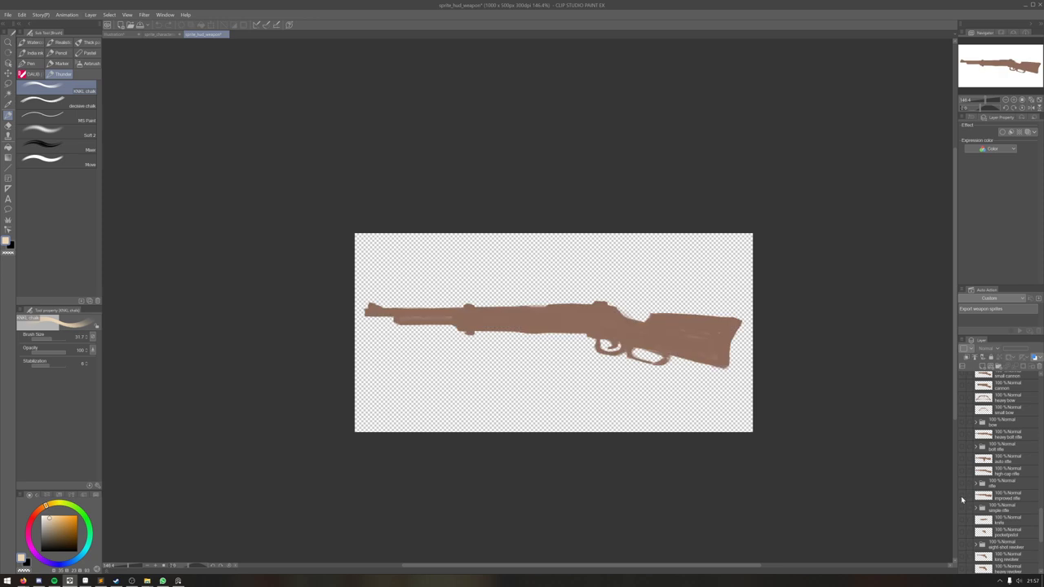
click(963, 496)
click(962, 506)
click(962, 507)
- Examine the knife sprite and the pocketpistol sprite, viewing the pistol at 200% zoom, and hide both
click(961, 518)
click(961, 522)
click(962, 531)
scroll(967, 522, down, 1)
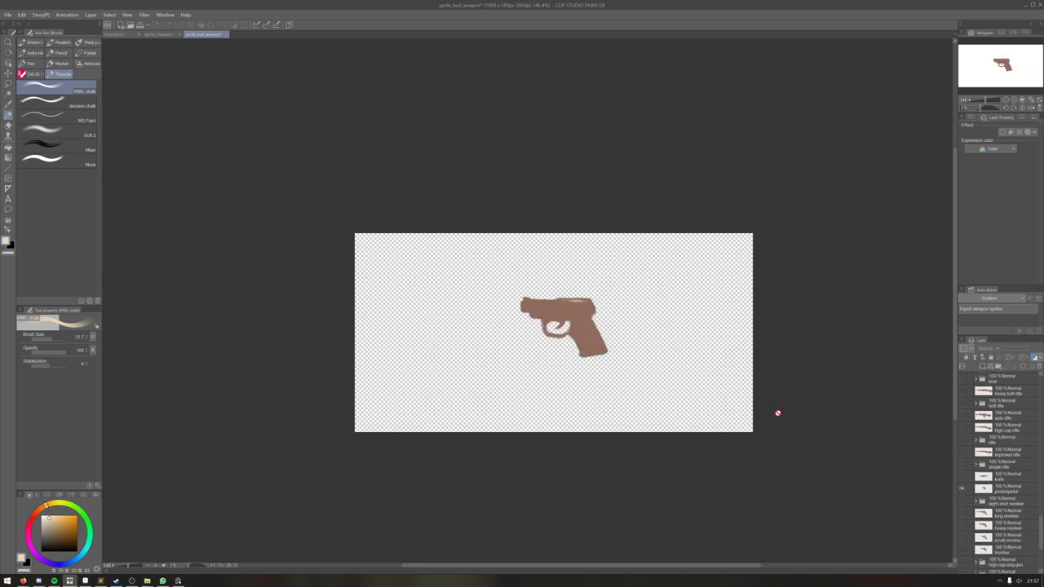
scroll(565, 305, up, 1)
scroll(565, 305, up, 2)
scroll(565, 305, down, 1)
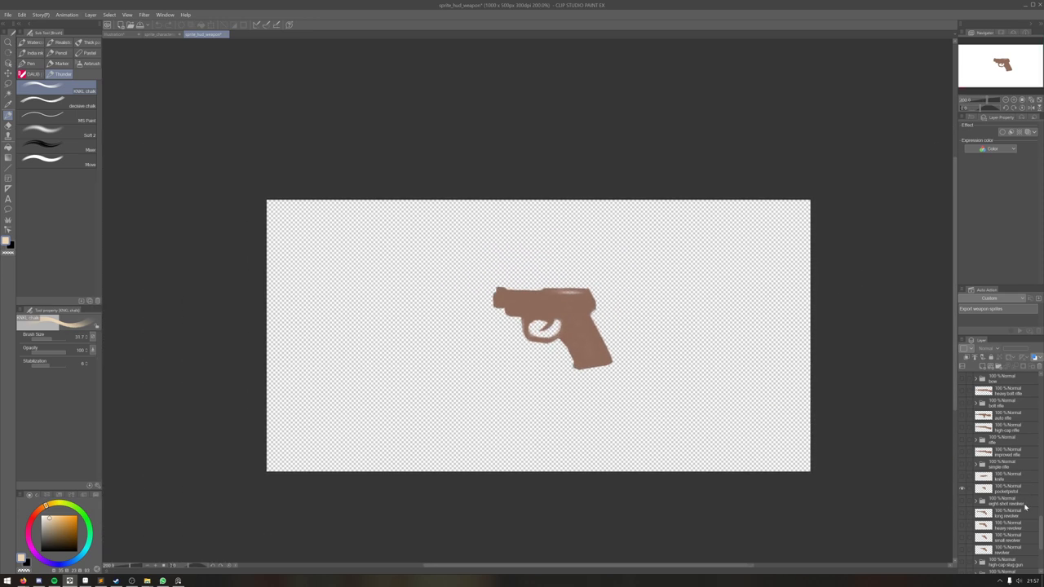
scroll(980, 473, down, 1)
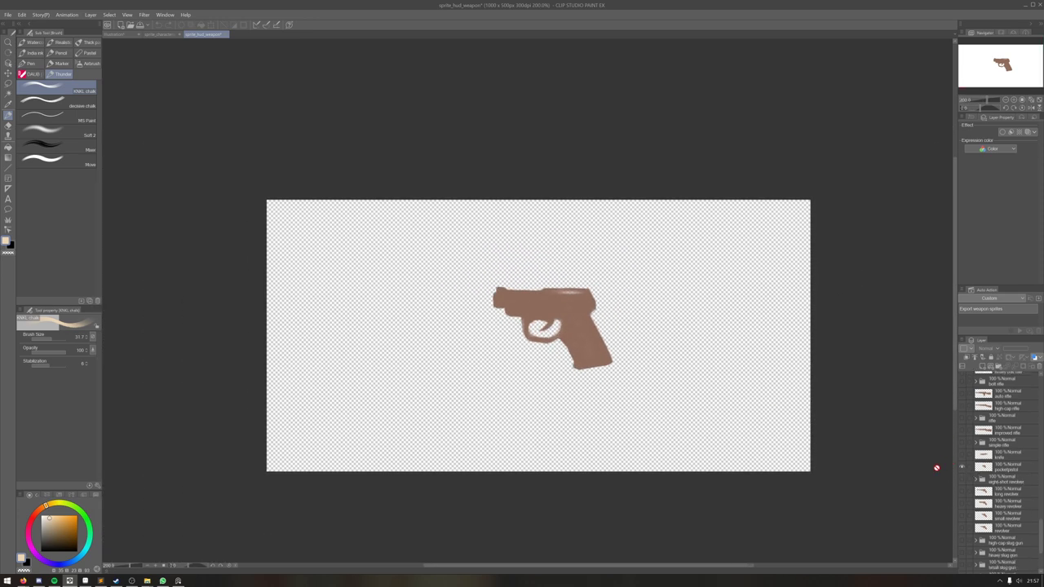
click(962, 468)
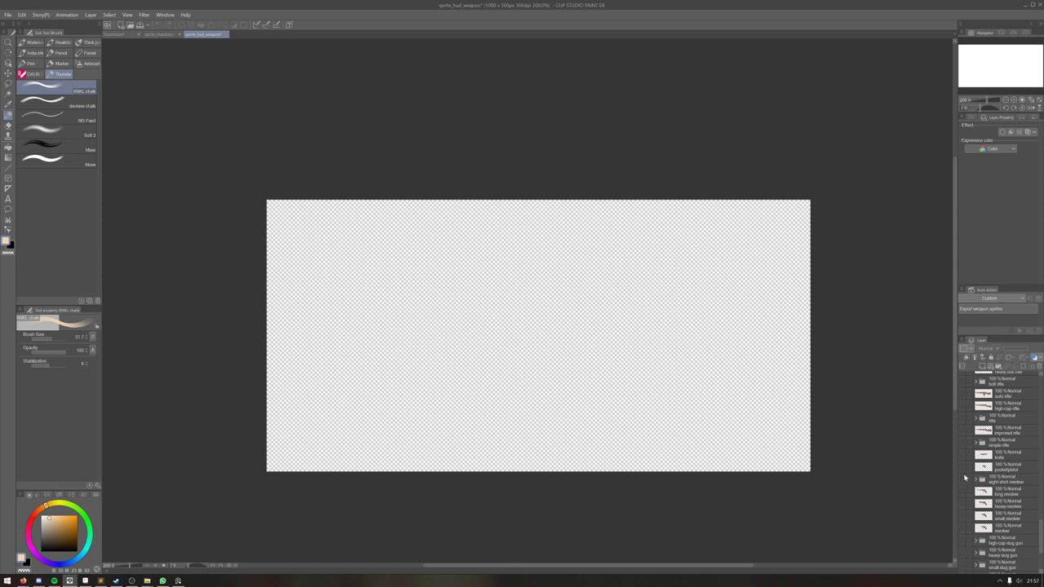
- Examine the eight shot, long, heavy, small and regular revolver sprites in turn, hiding each one after viewing
click(962, 479)
click(962, 478)
click(962, 491)
click(962, 491)
click(962, 503)
click(963, 503)
click(961, 516)
click(962, 516)
click(962, 527)
click(963, 528)
- Examine the high-cap, heavy and regular slug gun sprites in turn, hiding each one after viewing
scroll(971, 507, down, 3)
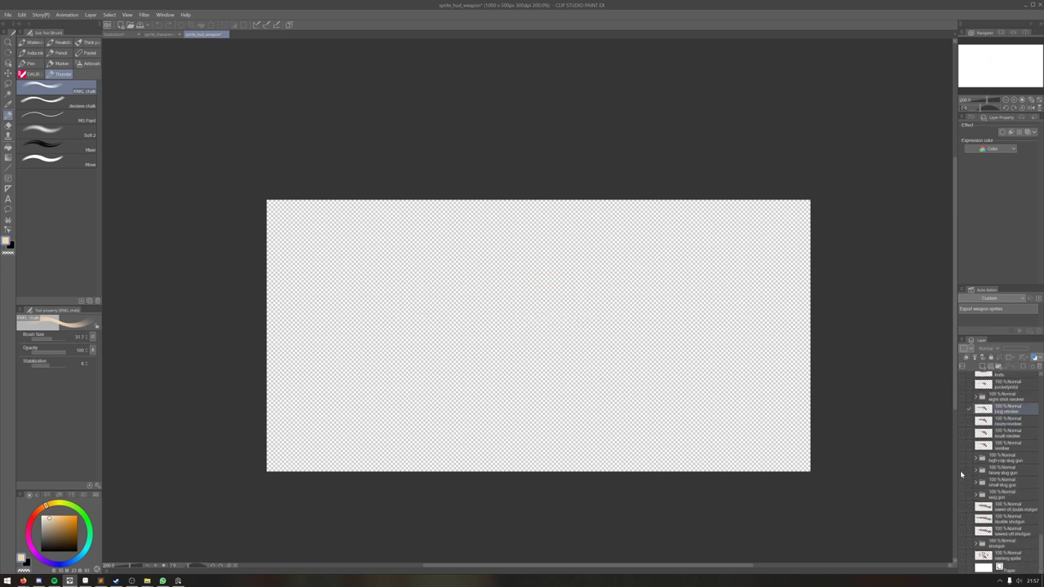
click(962, 459)
click(962, 459)
click(962, 472)
click(962, 471)
click(960, 495)
click(961, 495)
click(961, 497)
click(963, 501)
- Examine the sawed off double shotgun, double shotgun and sawed off shotgun sprites in turn, and hide them all
click(963, 509)
click(963, 509)
click(962, 521)
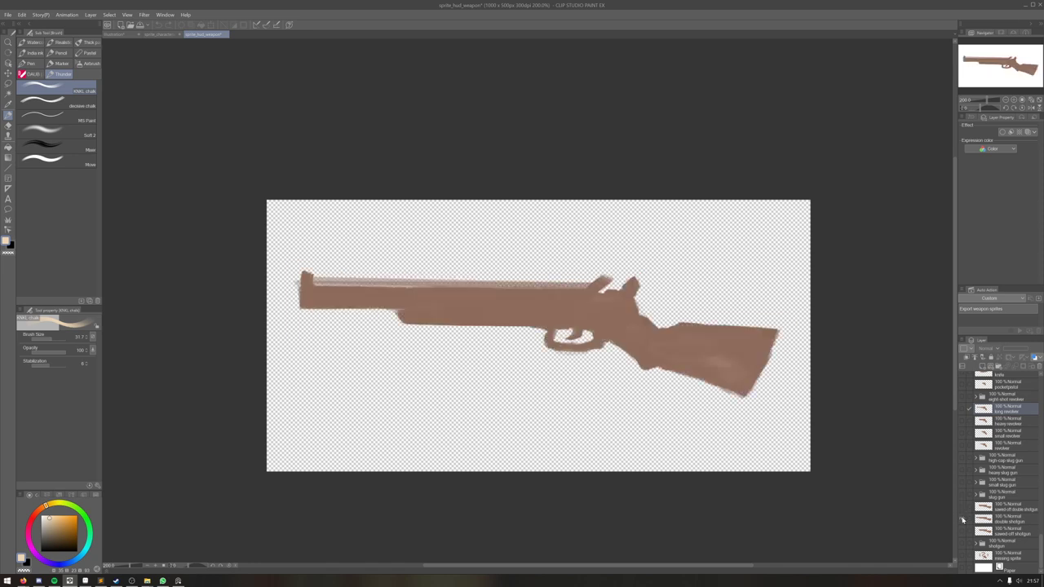
click(960, 510)
click(960, 510)
click(961, 522)
click(961, 531)
click(961, 531)
click(960, 531)
click(961, 531)
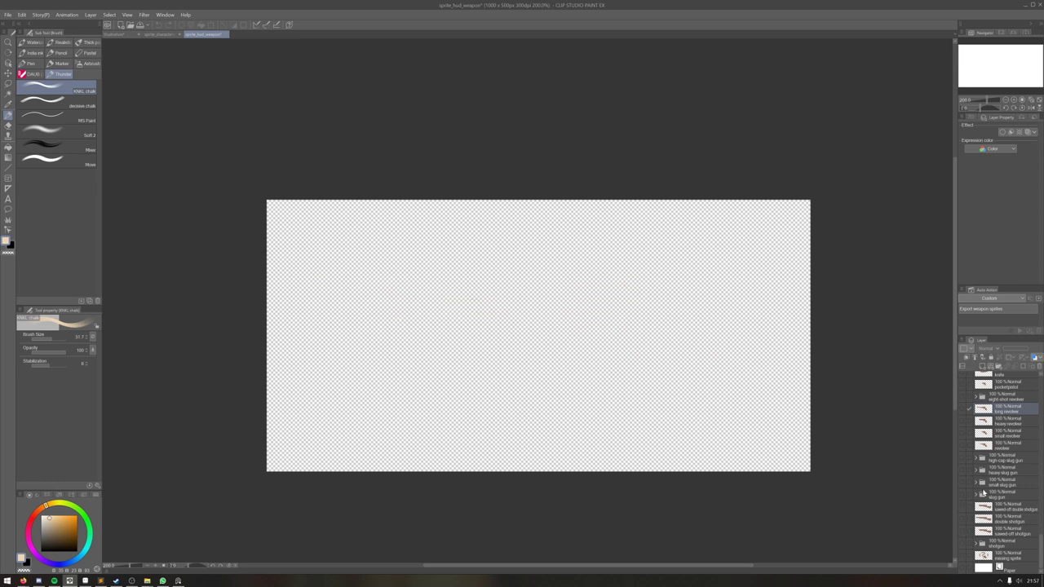
- Examine the shotgun sprite, hide it, and examine the missing sprite placeholder at several zoom levels
click(963, 544)
click(962, 544)
click(964, 557)
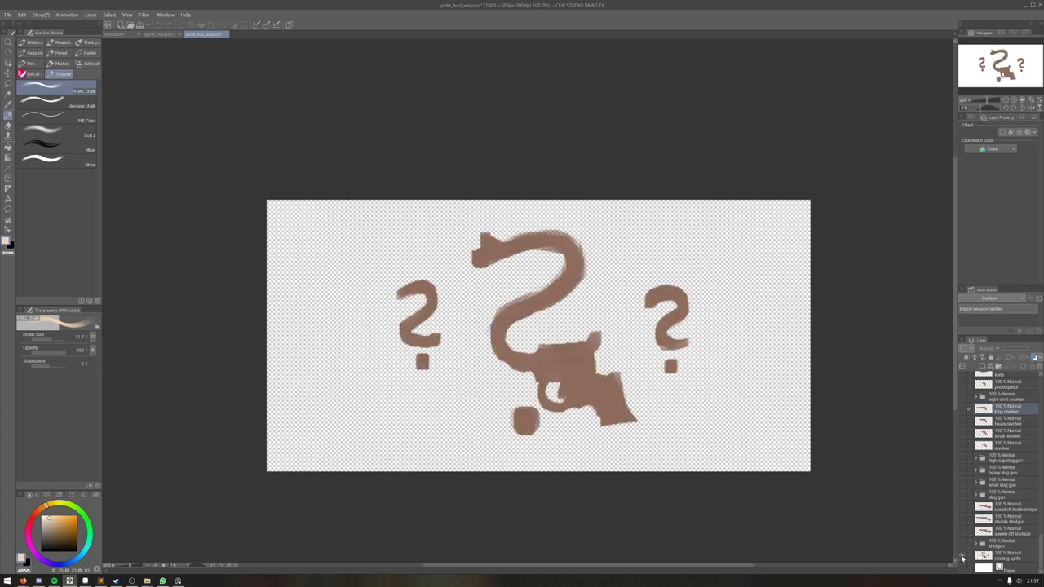
scroll(540, 407, down, 7)
scroll(551, 367, up, 4)
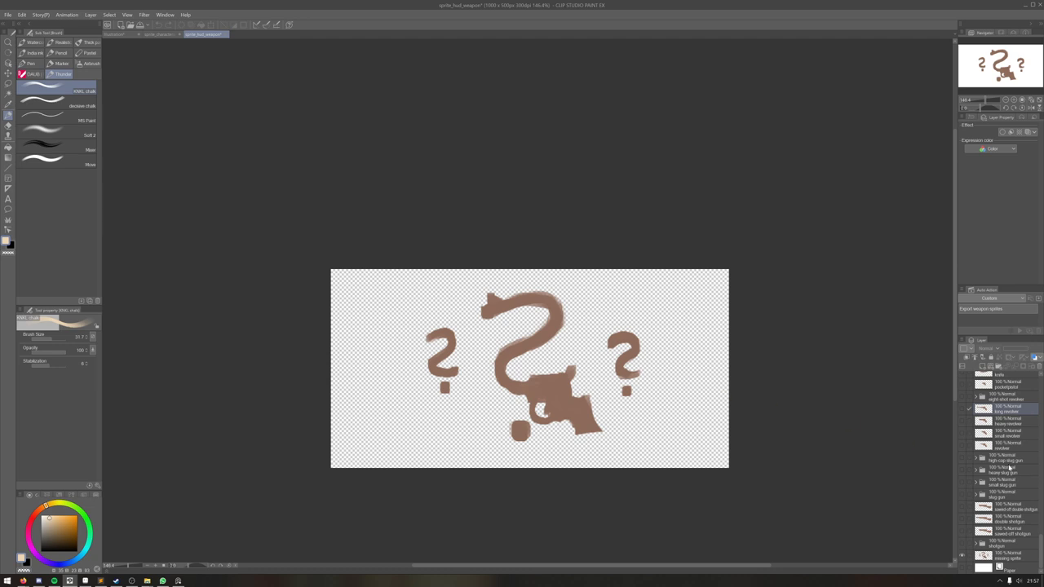
scroll(482, 367, down, 1)
scroll(496, 361, up, 1)
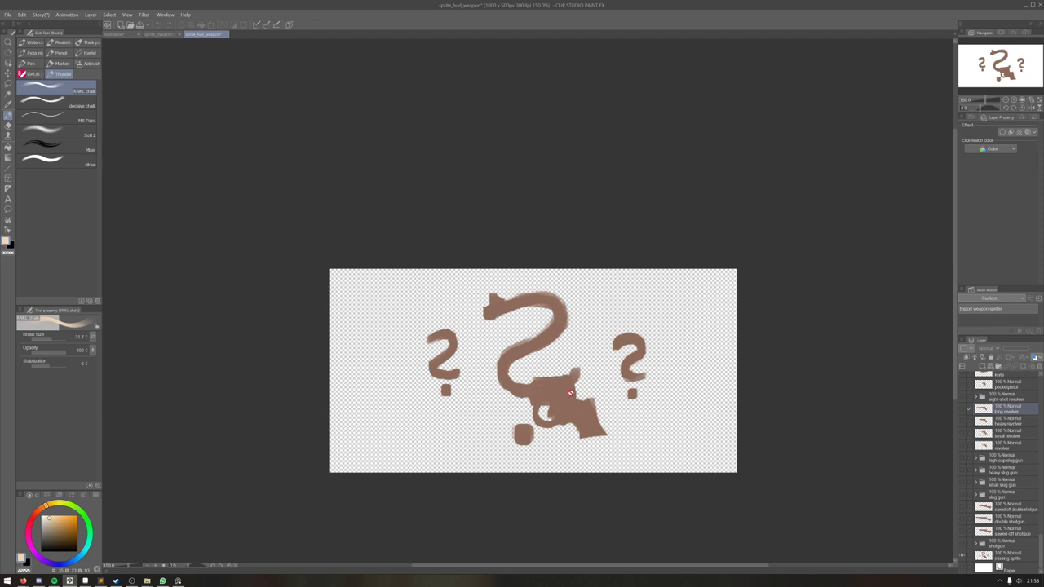
- Hide the missing sprite and show the shotgun revolver sprite instead
click(962, 558)
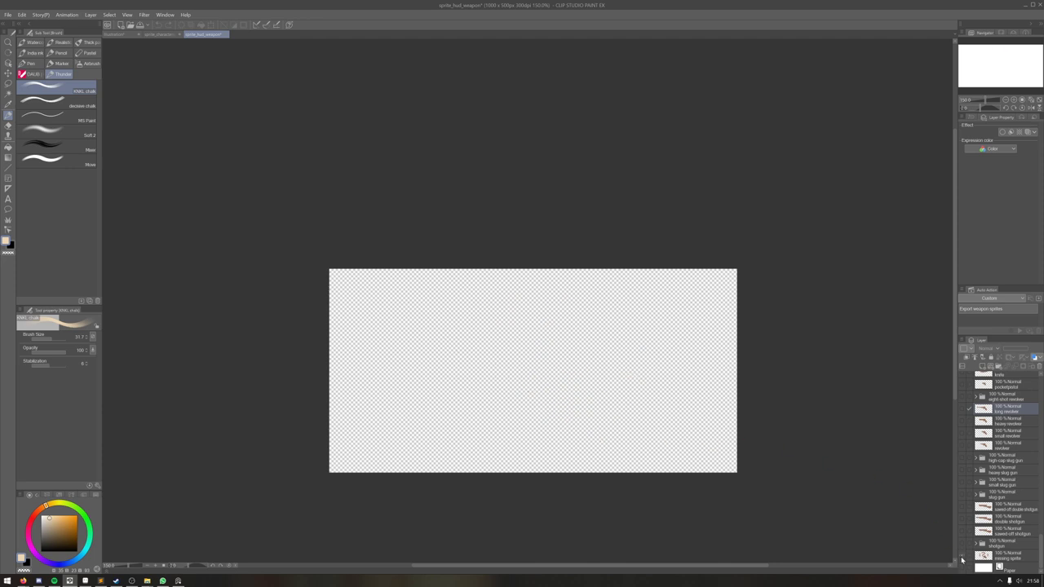
scroll(963, 431, up, 10)
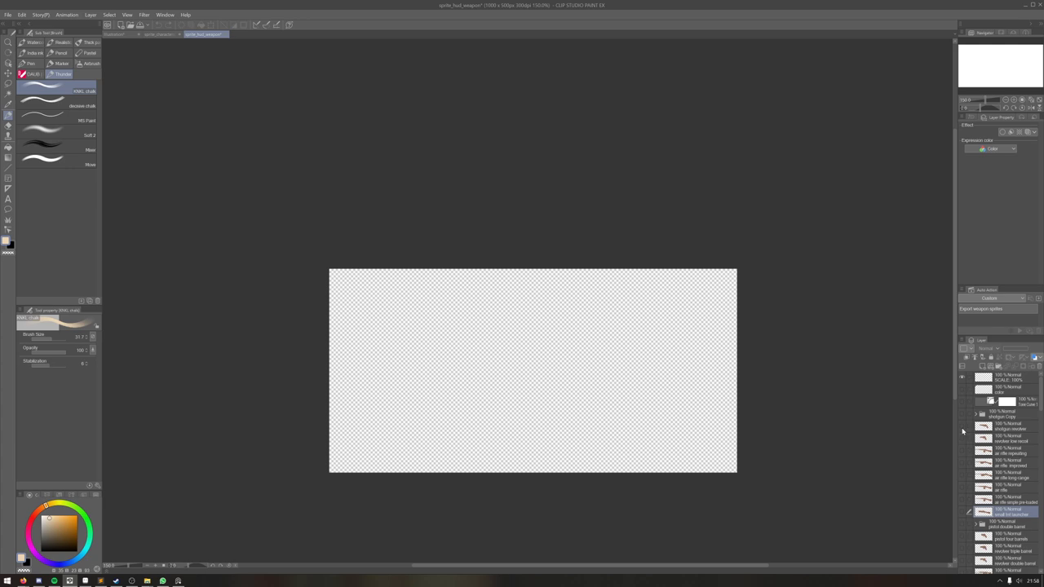
click(962, 426)
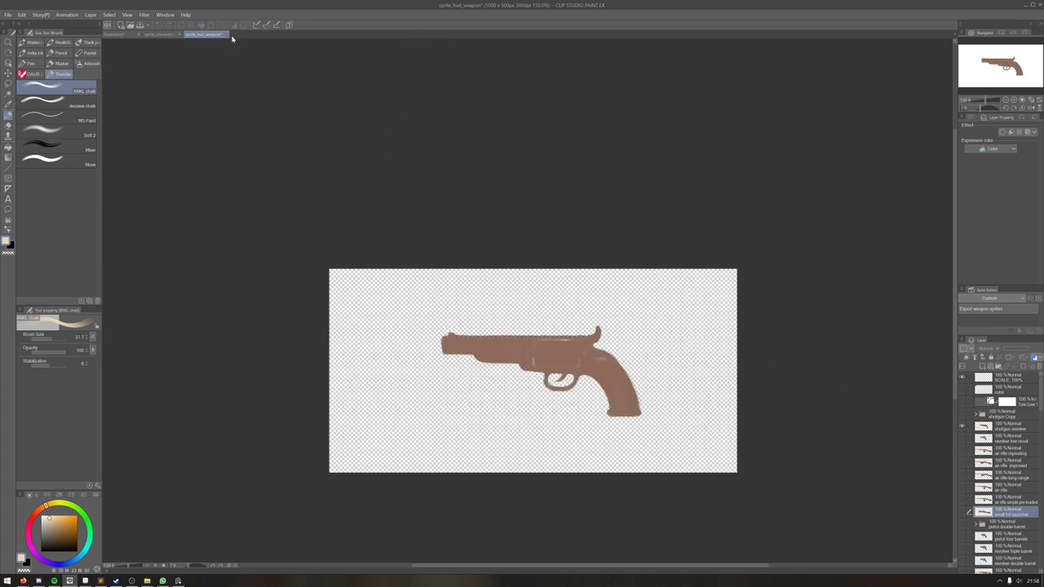
- Bring up the "Drawing Stuff" cowboy illustration and examine the whole picture
click(159, 34)
click(114, 34)
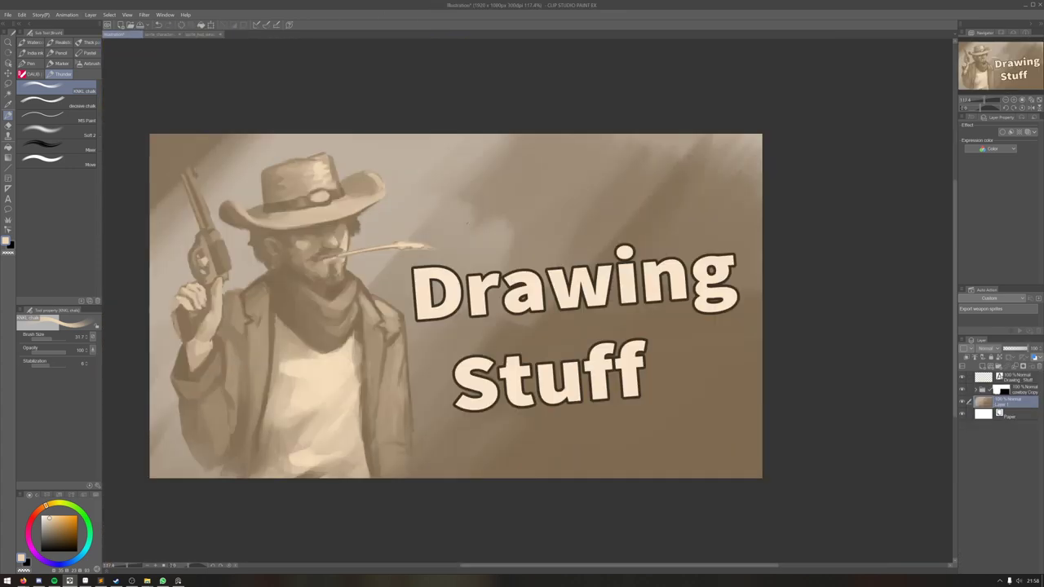
scroll(496, 235, down, 4)
scroll(491, 239, up, 3)
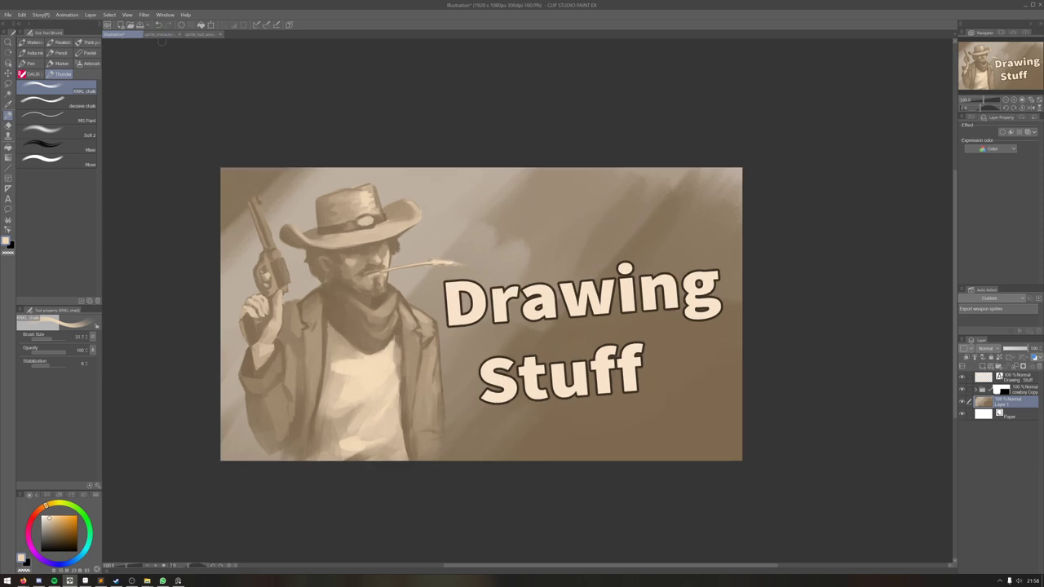
- Return to the character select document and sample brush colors from the masked, hat-wearing character's face and scarf area
click(167, 34)
scroll(542, 261, down, 2)
scroll(542, 261, up, 1)
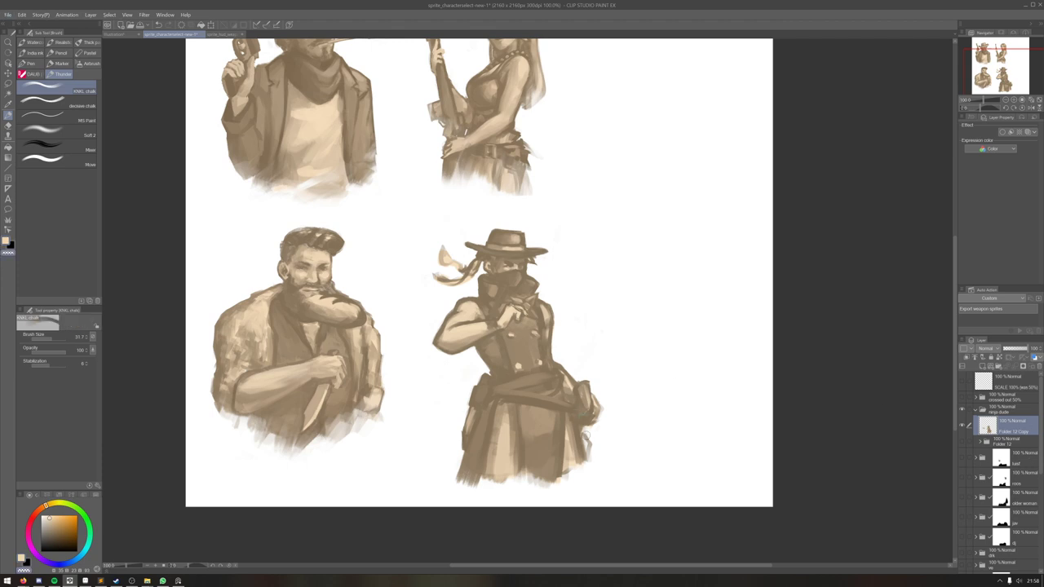
alt+click(514, 288)
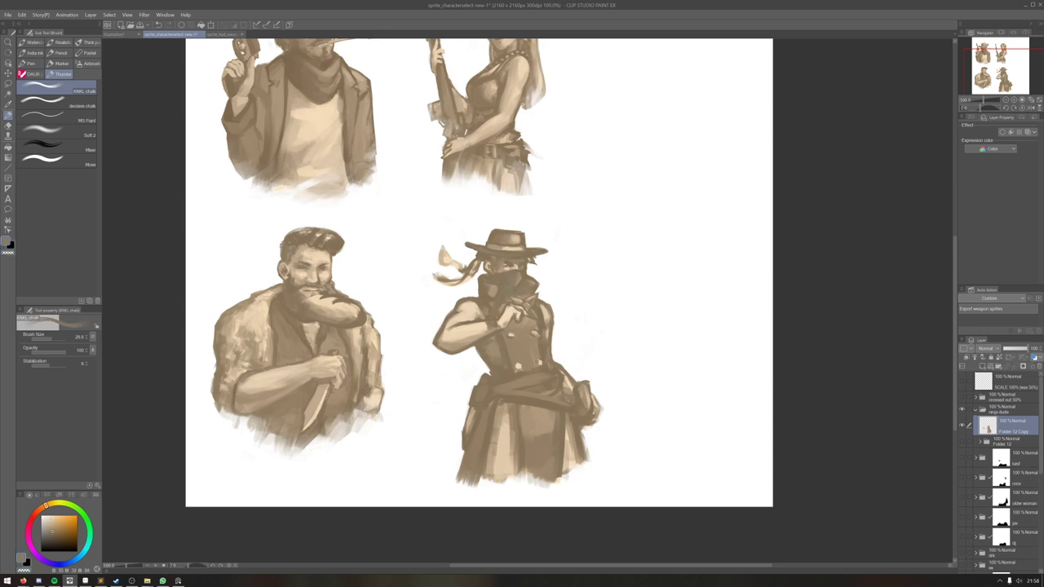
alt+click(517, 283)
alt+click(512, 266)
key(alt+Tab)
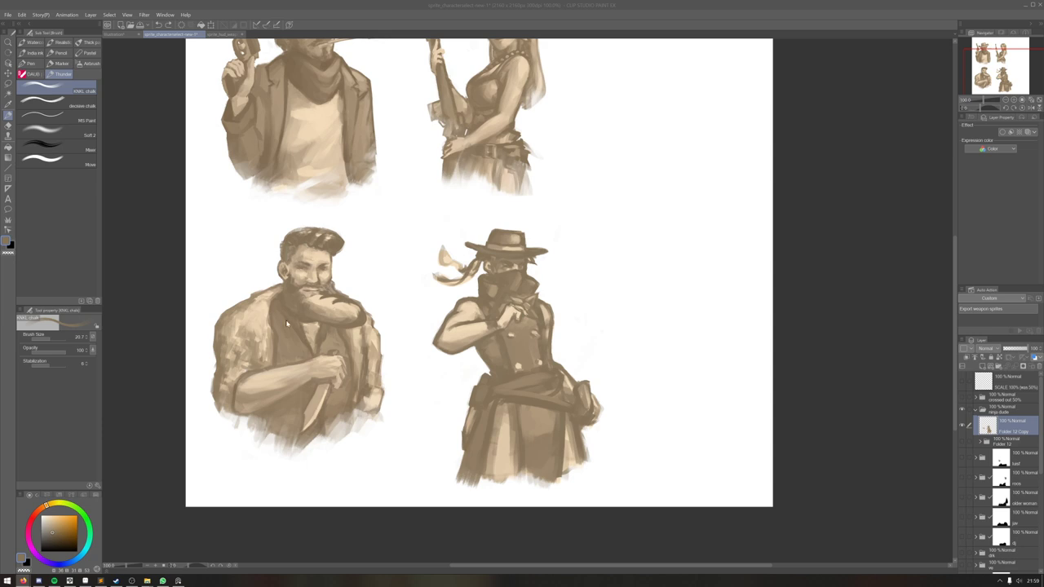
- Inspect the sprite_hud_weapon document, briefly showing and hiding the missing sprite layer, and select the shotgun revolver layer
click(218, 34)
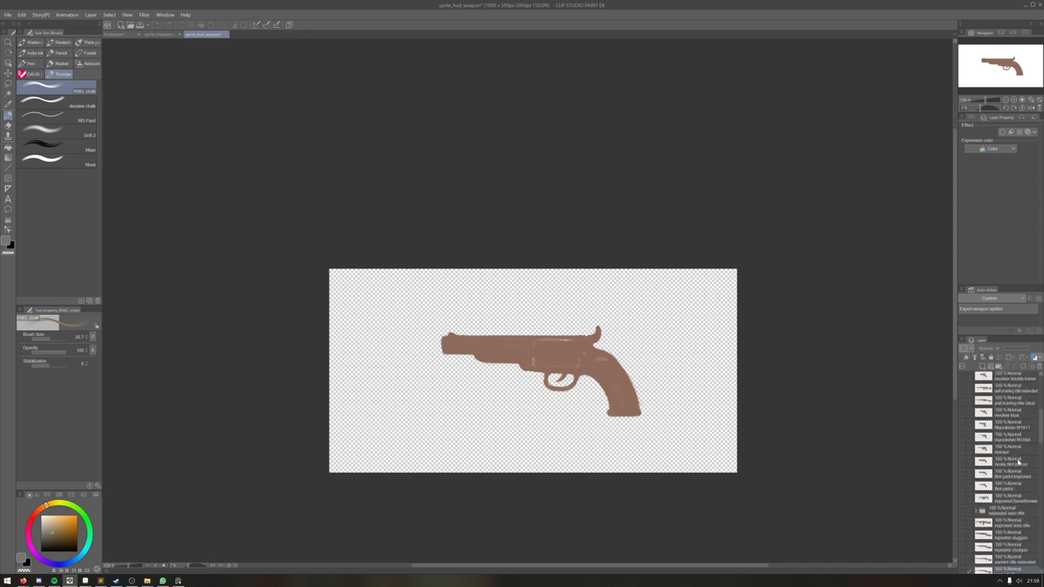
drag(1042, 428, 1042, 534)
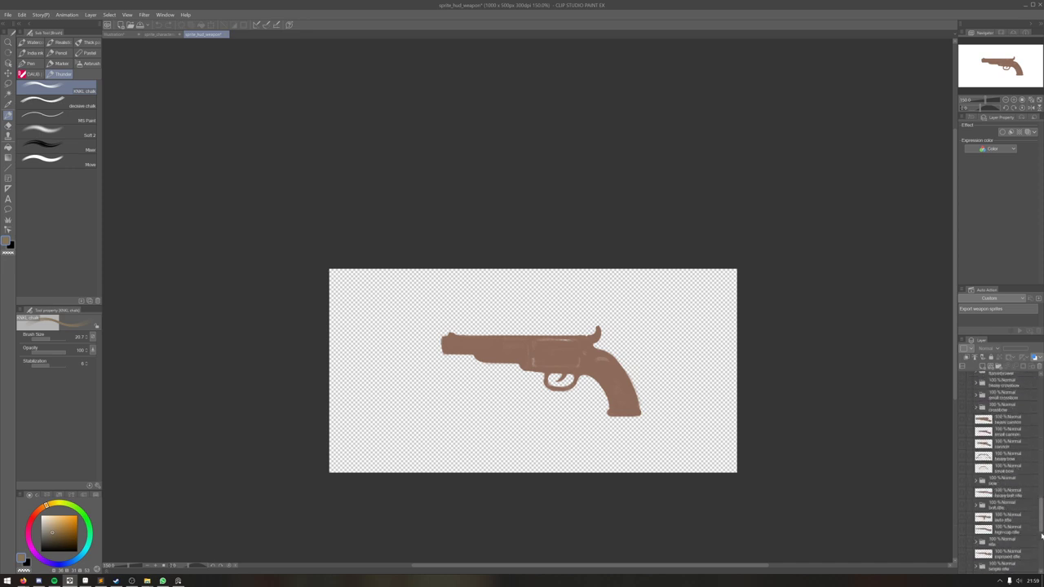
click(965, 559)
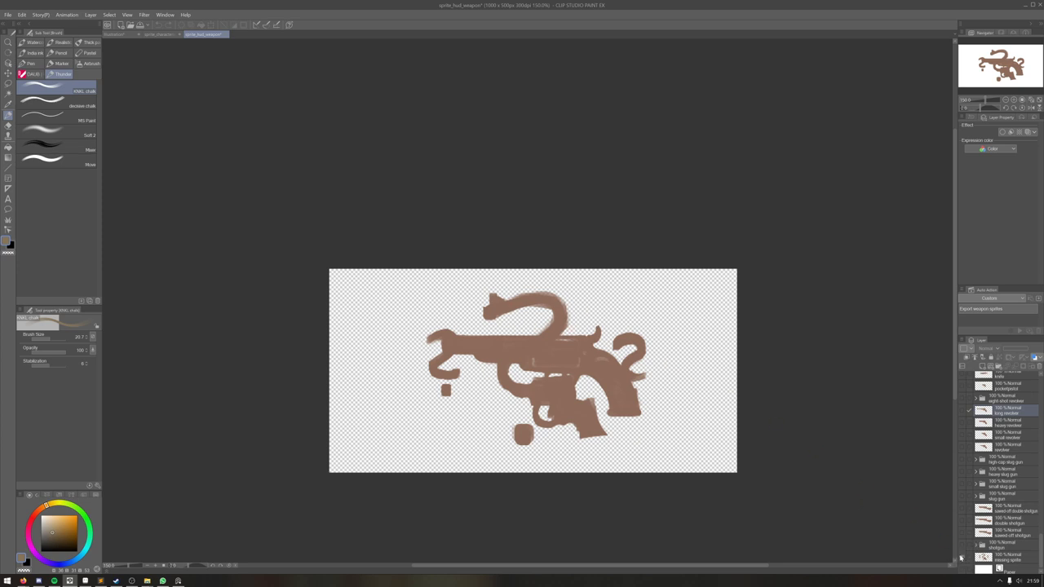
click(962, 559)
scroll(1002, 473, up, 10)
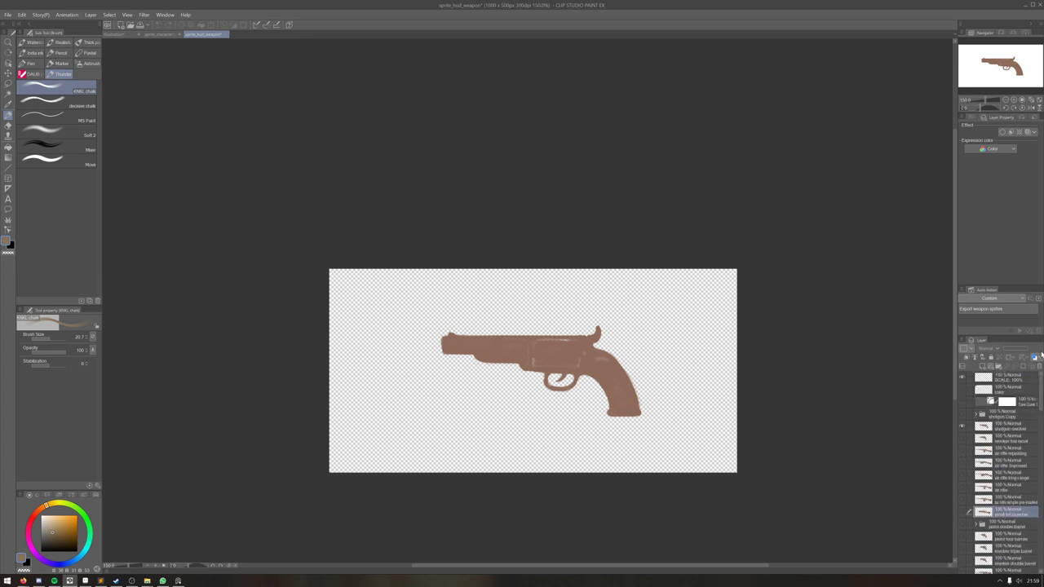
click(1002, 428)
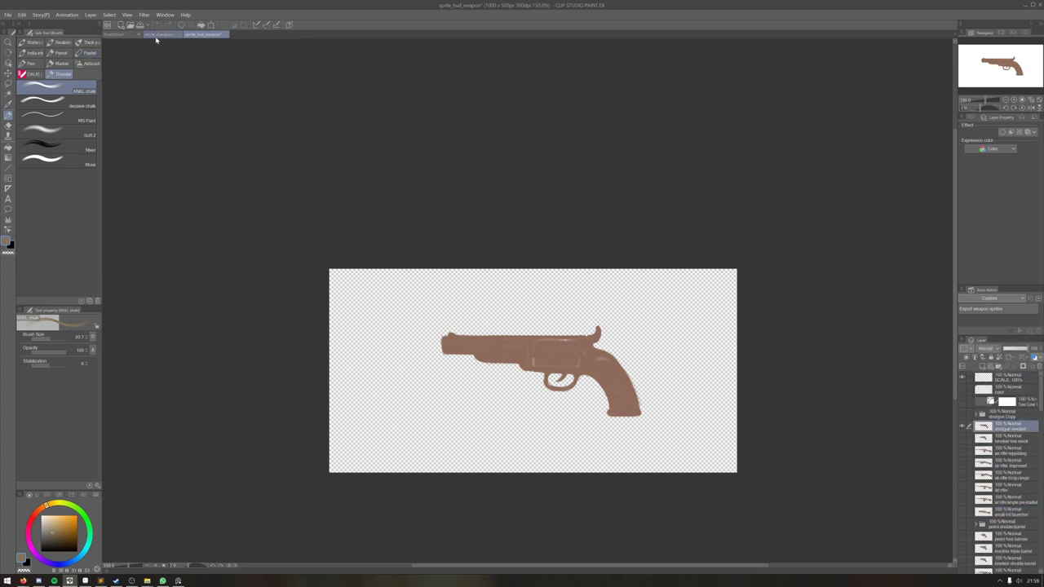
- Return to the character sheet and touch up the masked figure's holster area with a smaller brush and sampled browns
click(159, 35)
scroll(431, 311, down, 2)
scroll(514, 333, up, 5)
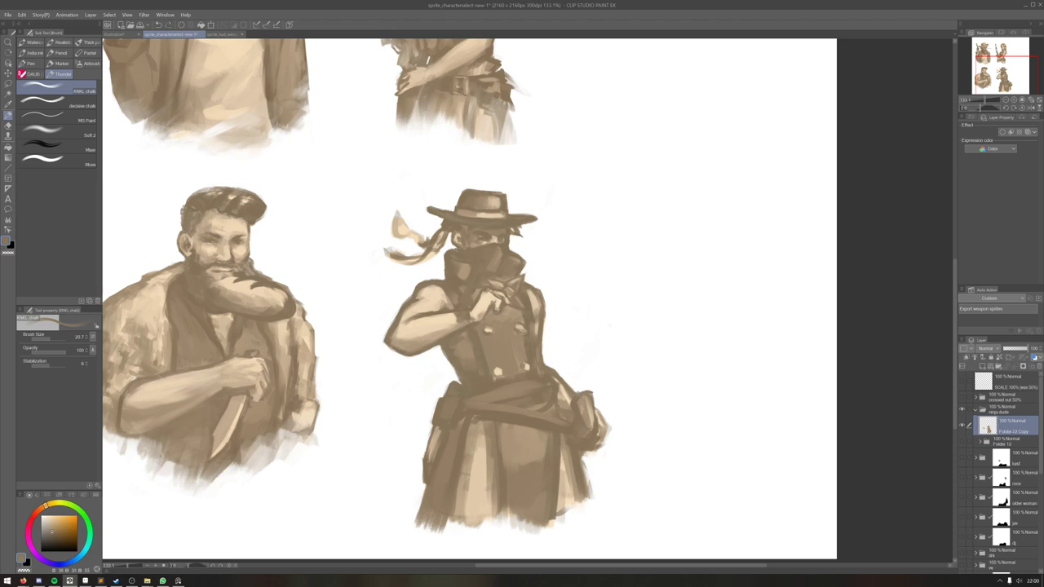
alt+click(450, 379)
alt+click(253, 354)
key([)
key([)
alt+click(253, 356)
alt+click(460, 387)
- Refine the coat folds below the masked figure's holster with a small chalk brush and tones sampled from the coat
alt+click(441, 434)
alt+click(452, 465)
key(bracketleft)
key(bracketleft)
drag(440, 435, 432, 468)
alt+click(438, 454)
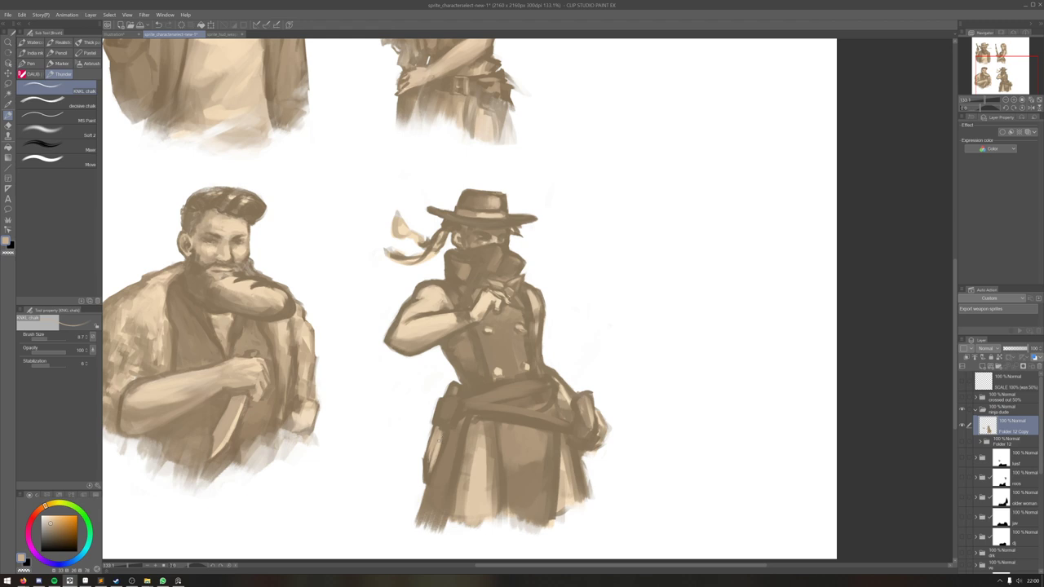
alt+click(443, 457)
alt+click(454, 466)
alt+click(440, 440)
alt+click(441, 436)
drag(438, 435, 430, 453)
alt+click(437, 443)
- Doodle a simple face with brows, eyes, mouth and a flat jaw line in the blank area beside the masked figure
click(682, 253)
drag(634, 267, 662, 264)
drag(603, 248, 685, 242)
mouse_move(596, 273)
mouse_down()
mouse_move(692, 281)
mouse_move(699, 269)
mouse_up()
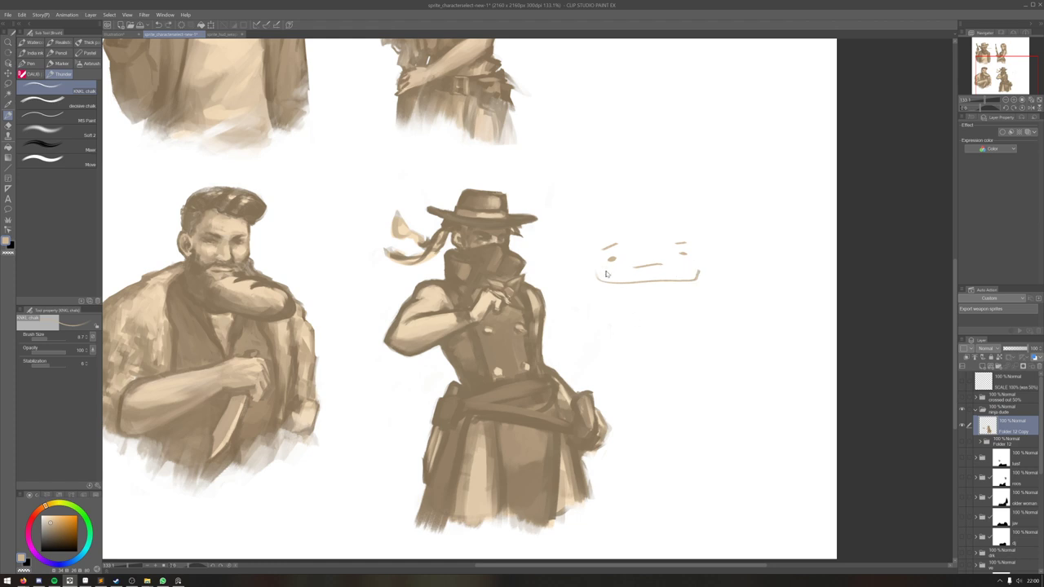
drag(603, 270, 612, 268)
- Paint an arch of pink hair over the doodled face with a large chalk brush
click(29, 539)
click(67, 516)
mouse_move(578, 240)
mouse_down()
mouse_move(602, 234)
mouse_move(573, 273)
mouse_up()
key(bracketright)
key(bracketright)
mouse_move(626, 221)
mouse_down()
mouse_move(695, 225)
mouse_move(710, 258)
mouse_move(626, 208)
mouse_up()
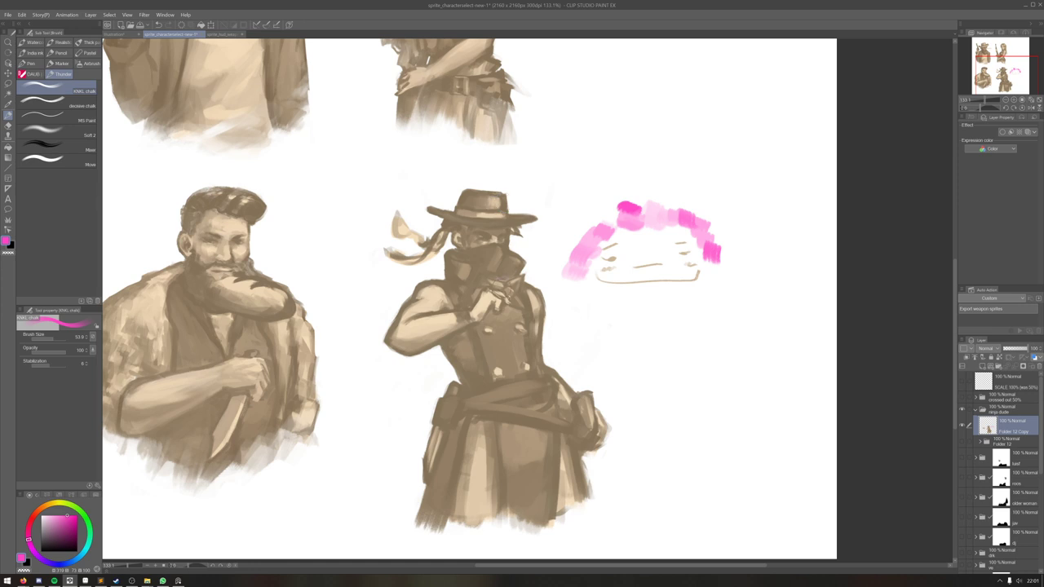
scroll(550, 289, up, 3)
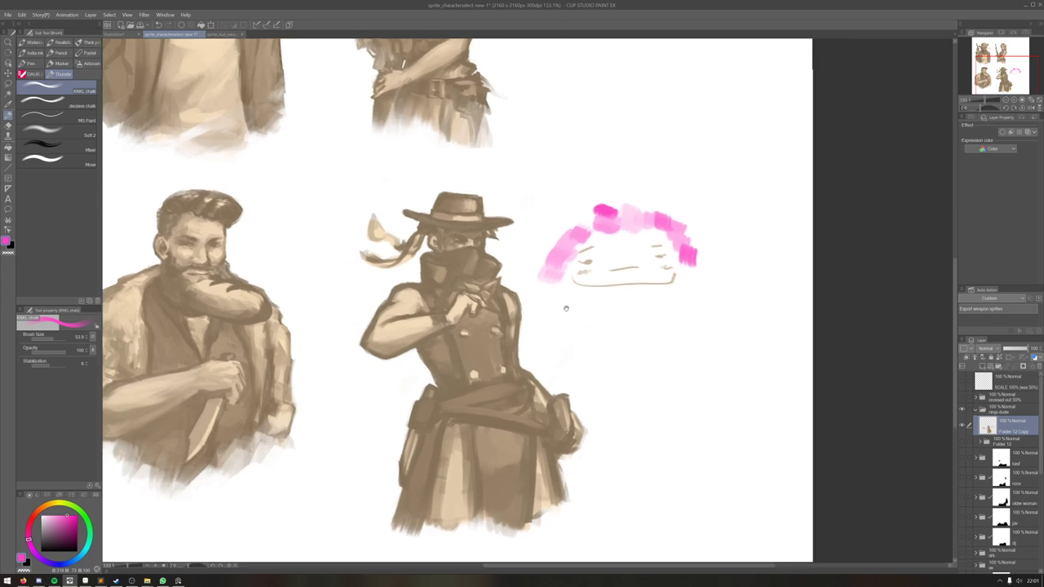
mouse_move(594, 213)
mouse_down()
mouse_move(593, 237)
mouse_move(575, 229)
mouse_move(546, 244)
mouse_move(561, 263)
mouse_move(560, 232)
mouse_move(573, 220)
mouse_up()
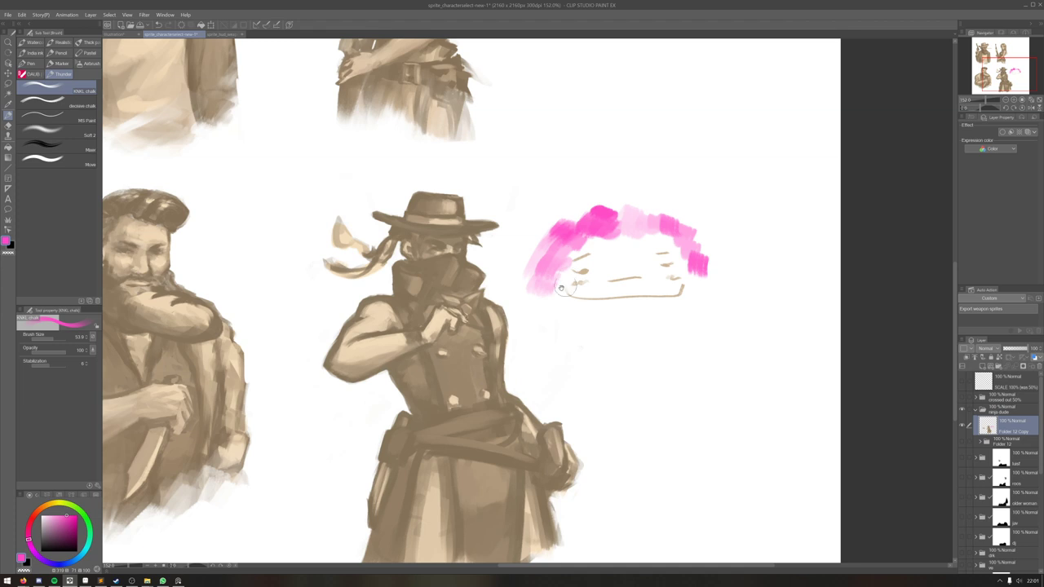
scroll(616, 302, down, 5)
scroll(616, 302, up, 4)
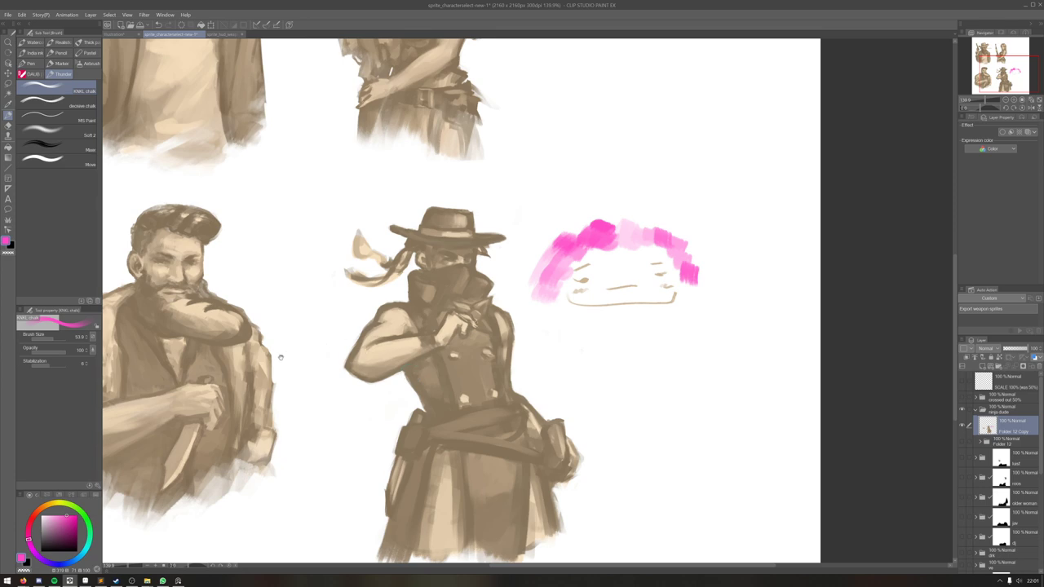
drag(284, 357, 413, 342)
scroll(326, 314, up, 7)
drag(345, 317, 454, 355)
scroll(454, 356, down, 5)
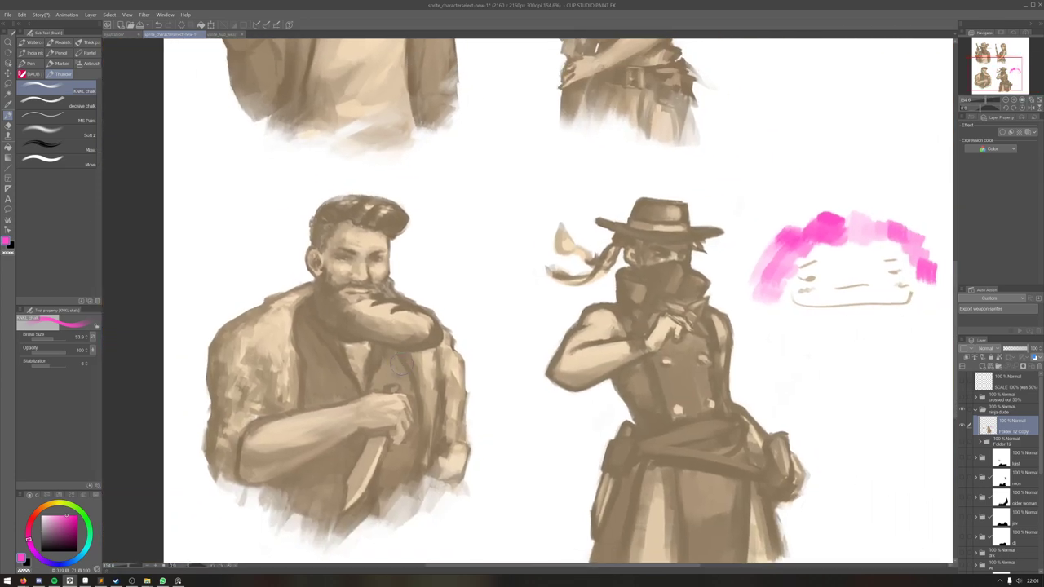
drag(491, 276, 329, 254)
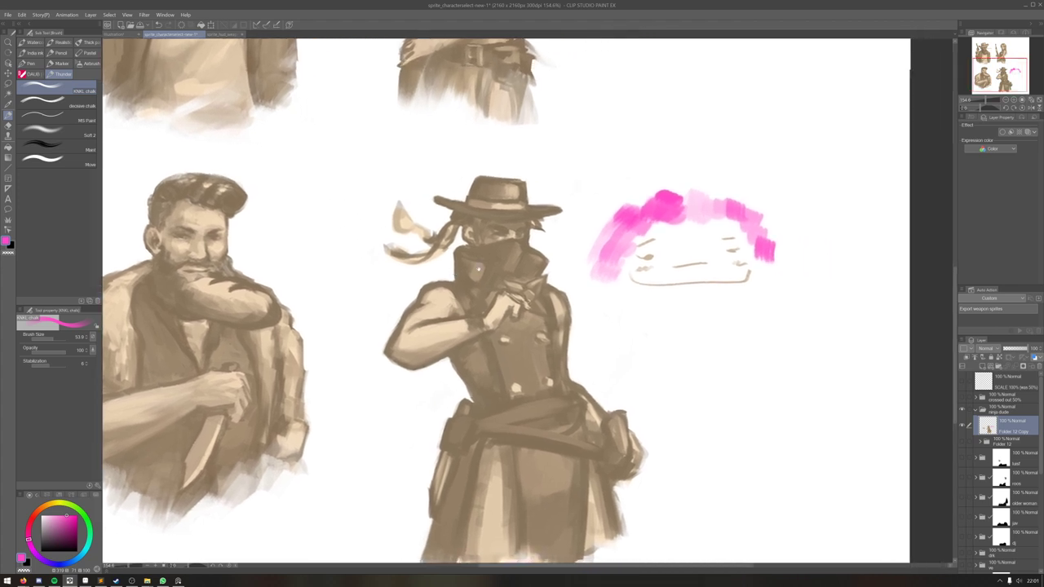
- Clean up the trailing scarf ends behind the masked figure's head with a smaller chalk brush and sampled brown tones
alt+click(485, 297)
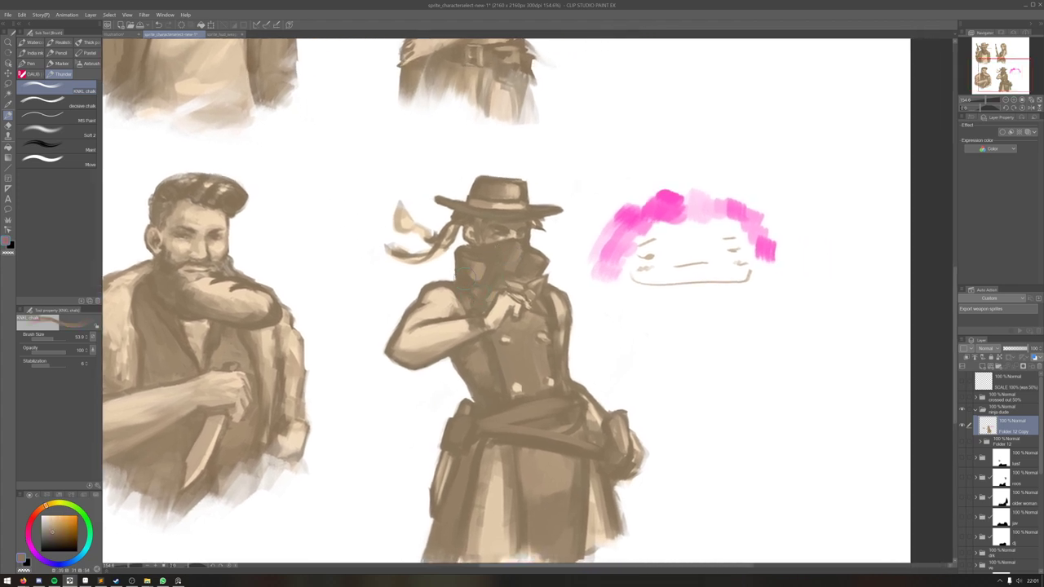
click(131, 581)
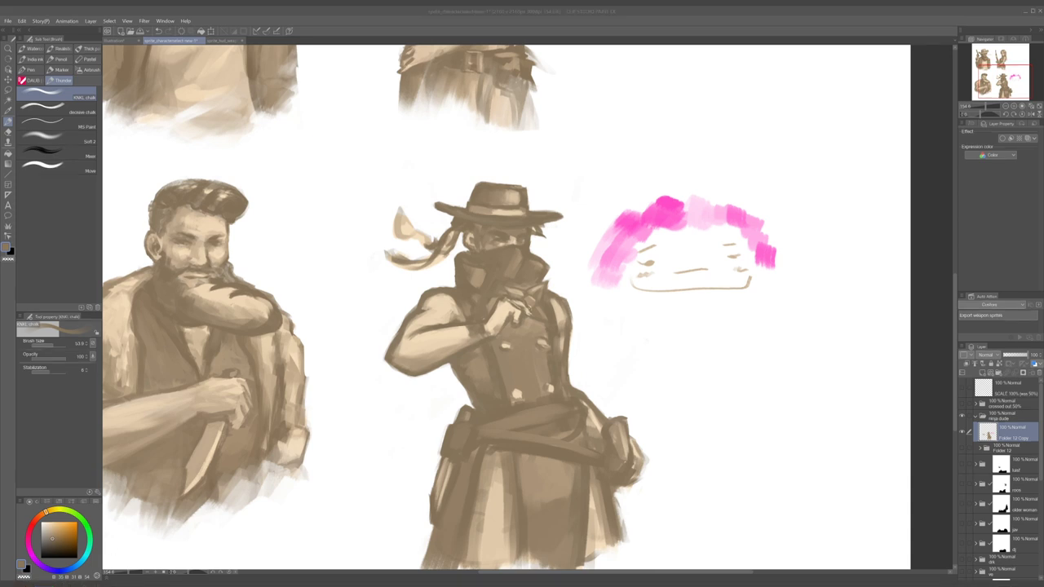
key(alt+Tab)
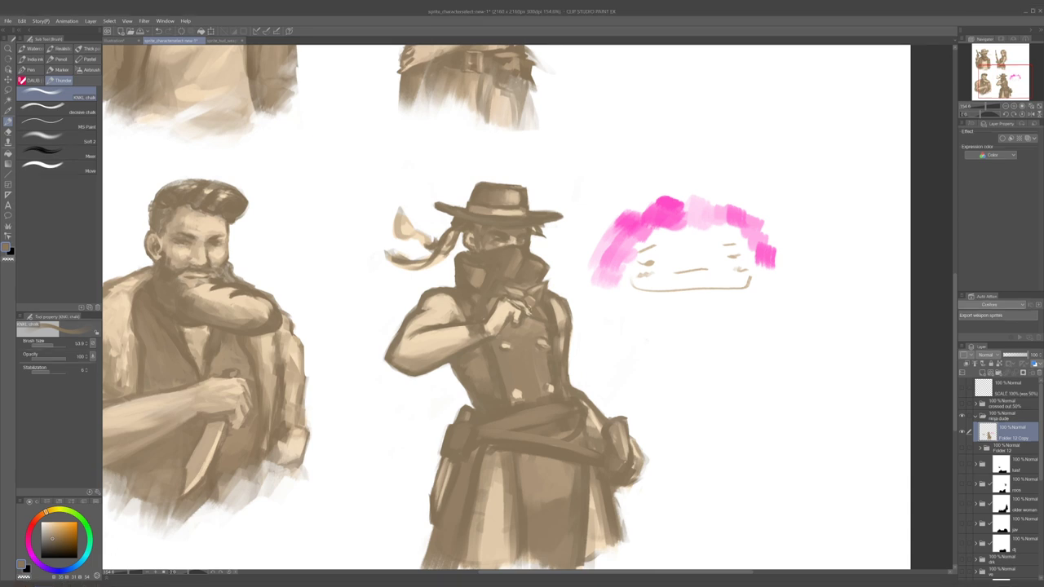
scroll(509, 236, down, 2)
key(ctrl+plus)
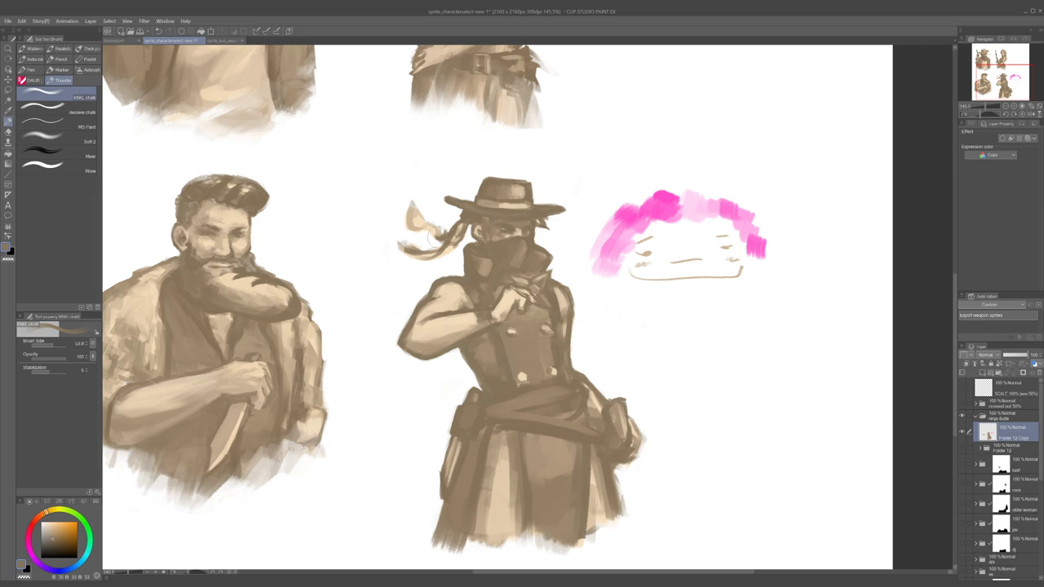
key(c)
key(bracketleft)
key(bracketleft)
key(bracketleft)
key(bracketleft)
alt+click(429, 250)
alt+click(430, 262)
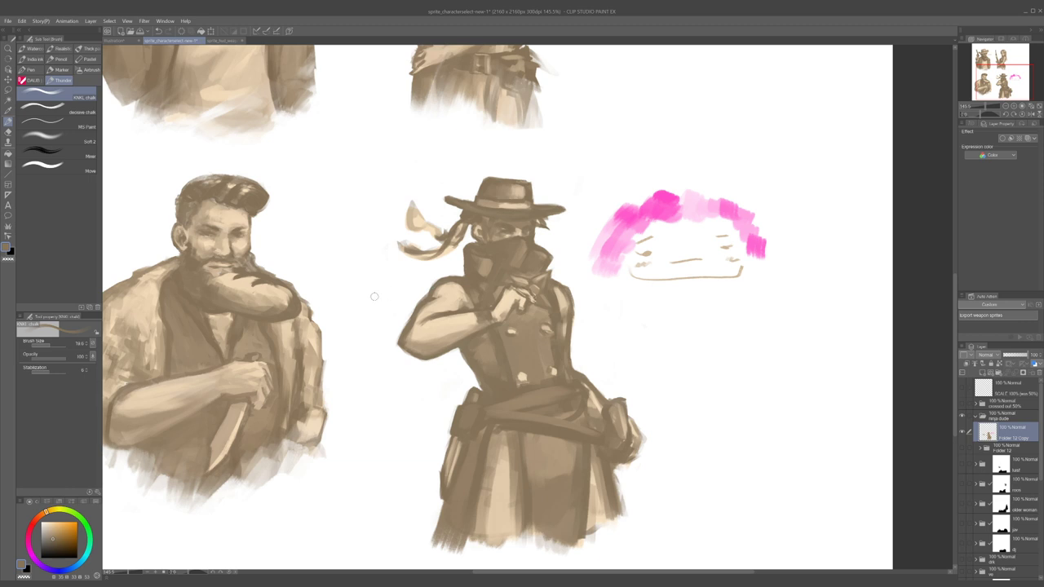
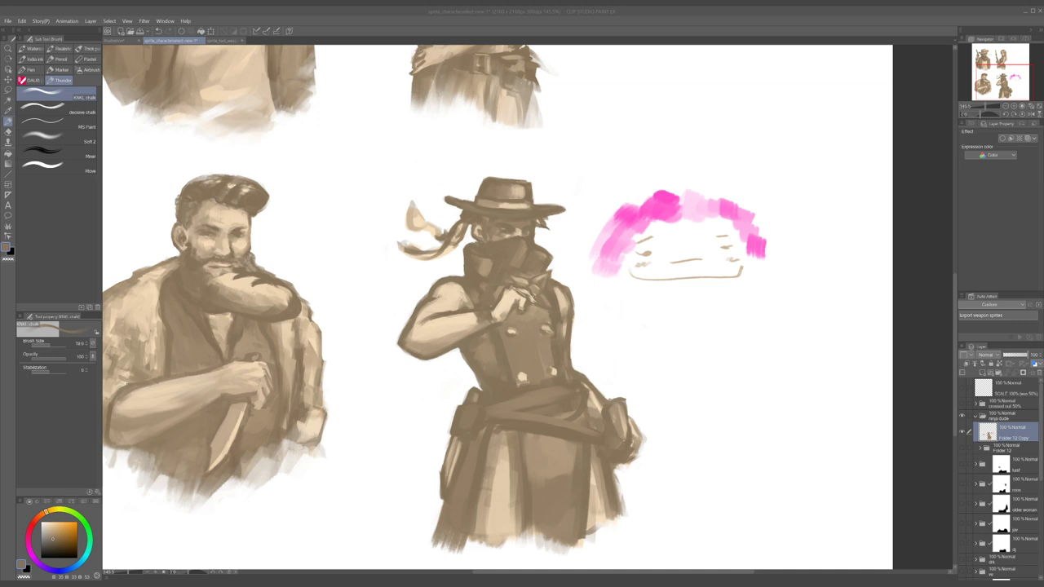
- Rework the light front panel of the masked figure's coat skirt with a sampled tone and varied brush sizes
click(445, 24)
scroll(522, 212, down, 3)
scroll(561, 285, up, 1)
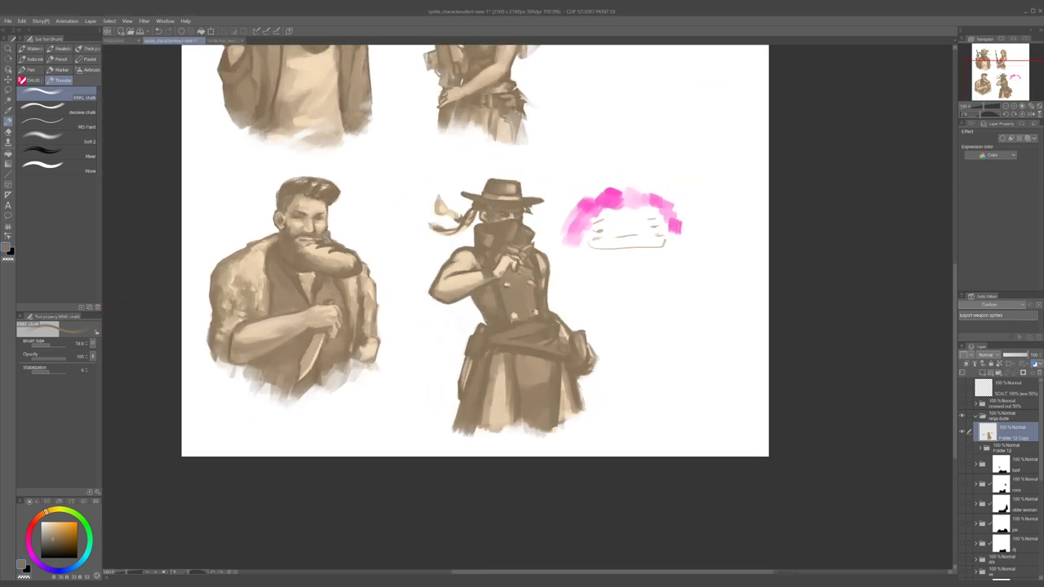
scroll(556, 372, up, 3)
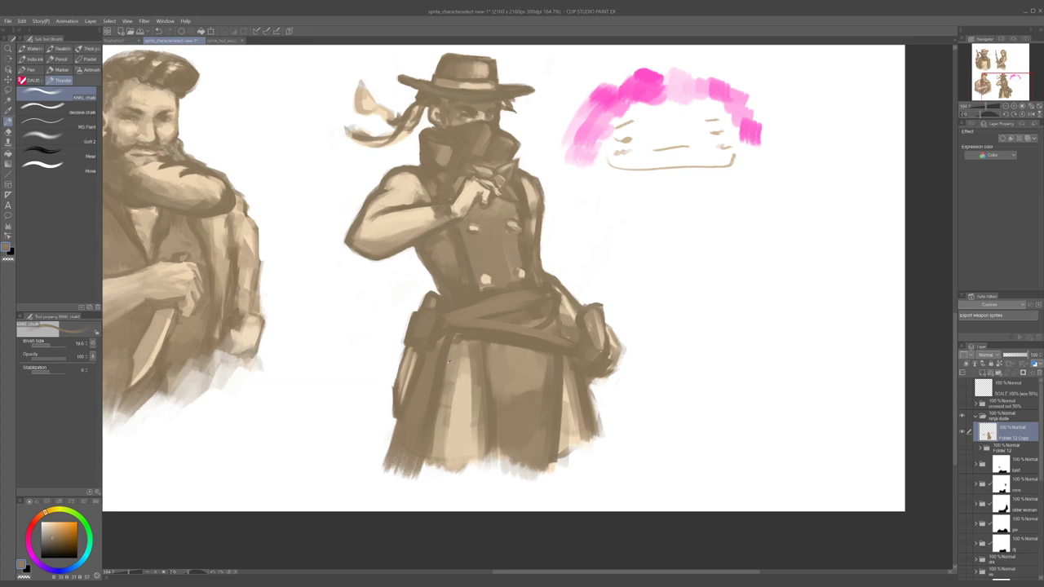
alt+click(460, 381)
key(])
drag(453, 389, 442, 447)
key(bracketleft)
key(bracketleft)
key(bracketleft)
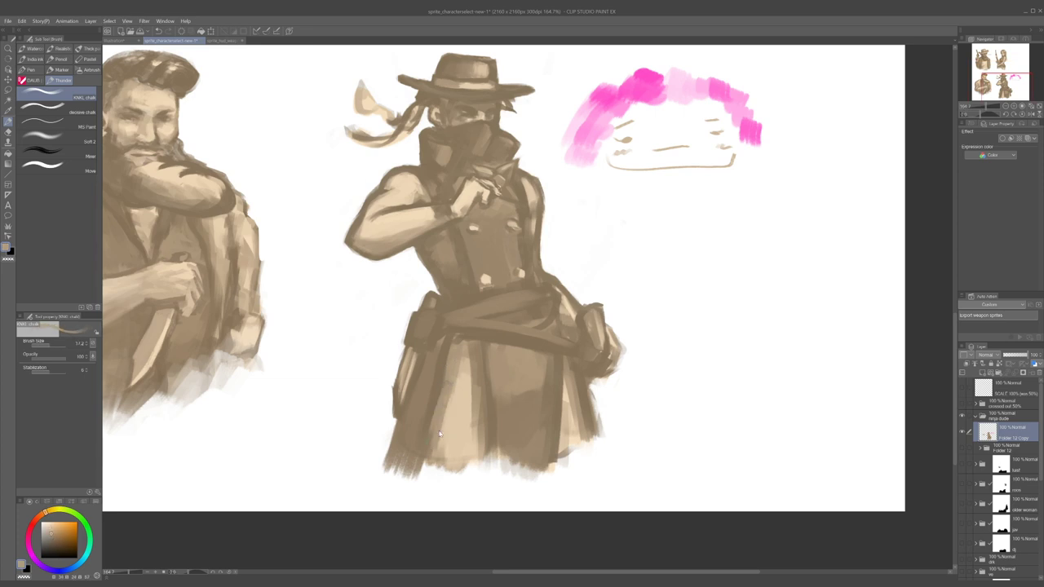
key(bracketright)
key(bracketright)
key(bracketright)
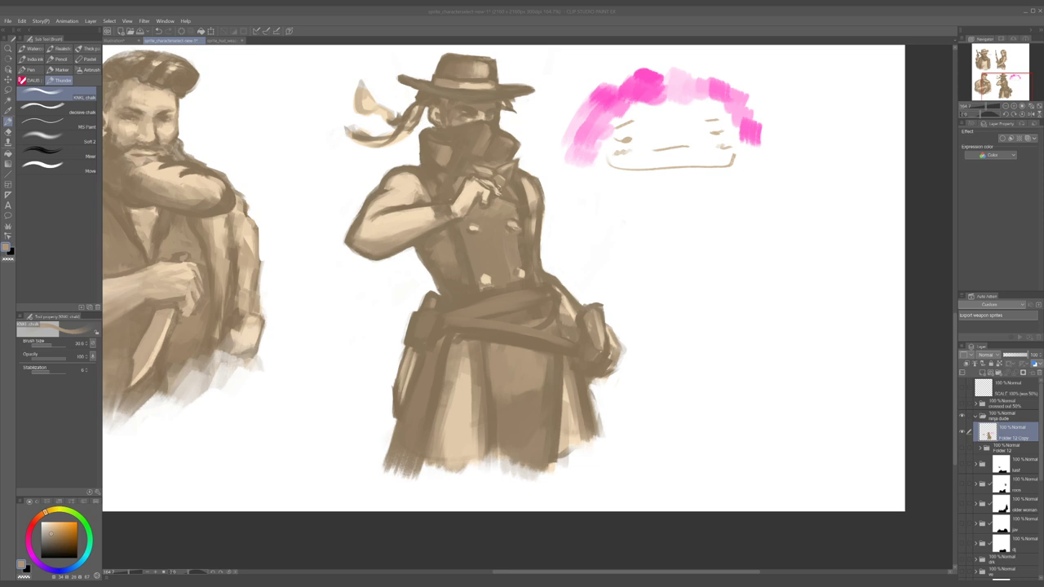
- Lasso the pink-haired face doodle beside the masked figure, delete it and clear the selection
scroll(331, 253, down, 4)
scroll(512, 90, down, 1)
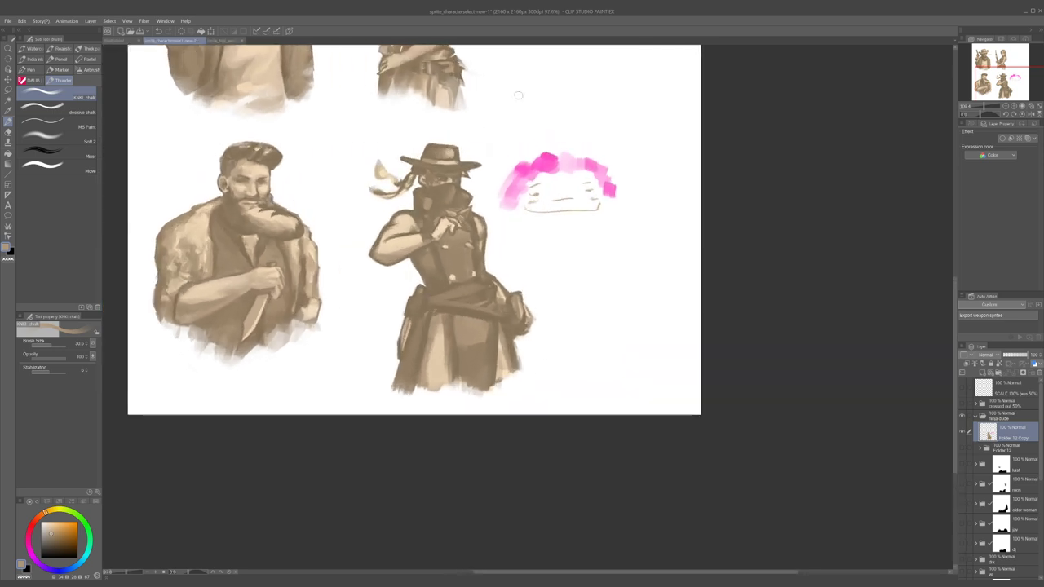
scroll(504, 111, up, 2)
key(m)
mouse_move(541, 135)
mouse_down()
mouse_move(482, 204)
mouse_move(543, 259)
mouse_move(659, 235)
mouse_move(665, 149)
mouse_move(581, 128)
mouse_up()
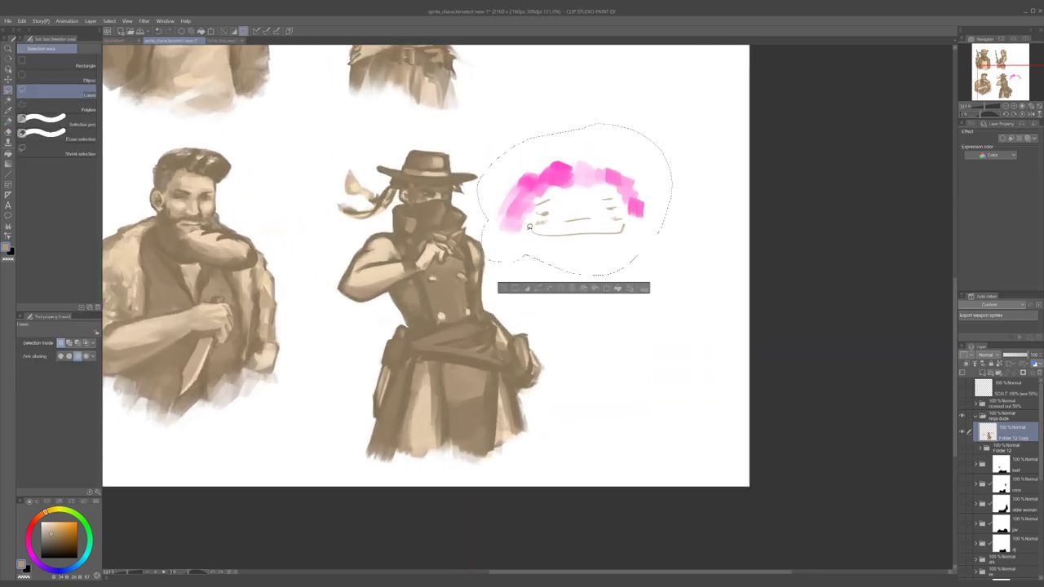
key(Delete)
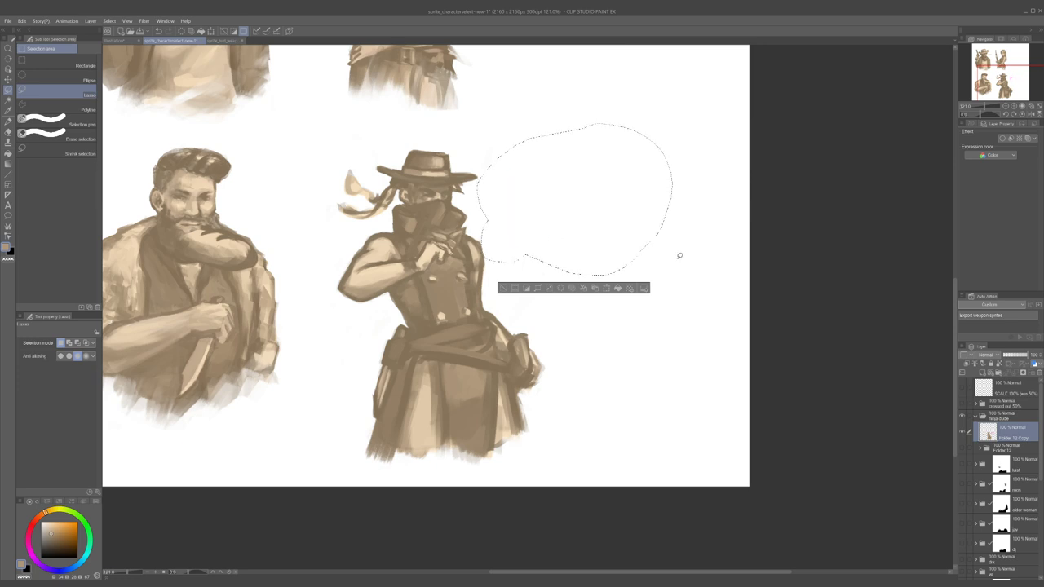
key(ctrl+d)
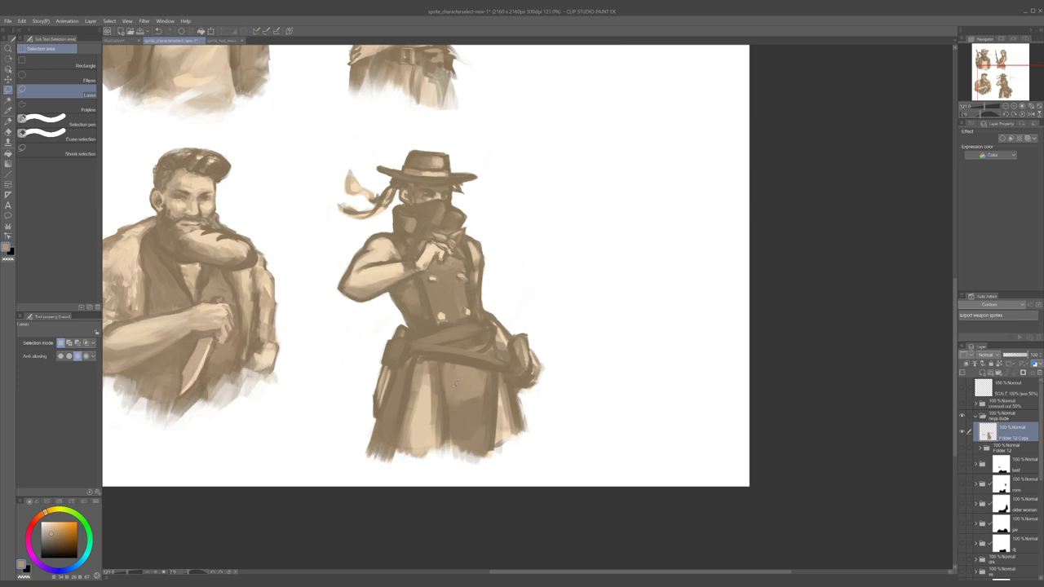
key(b)
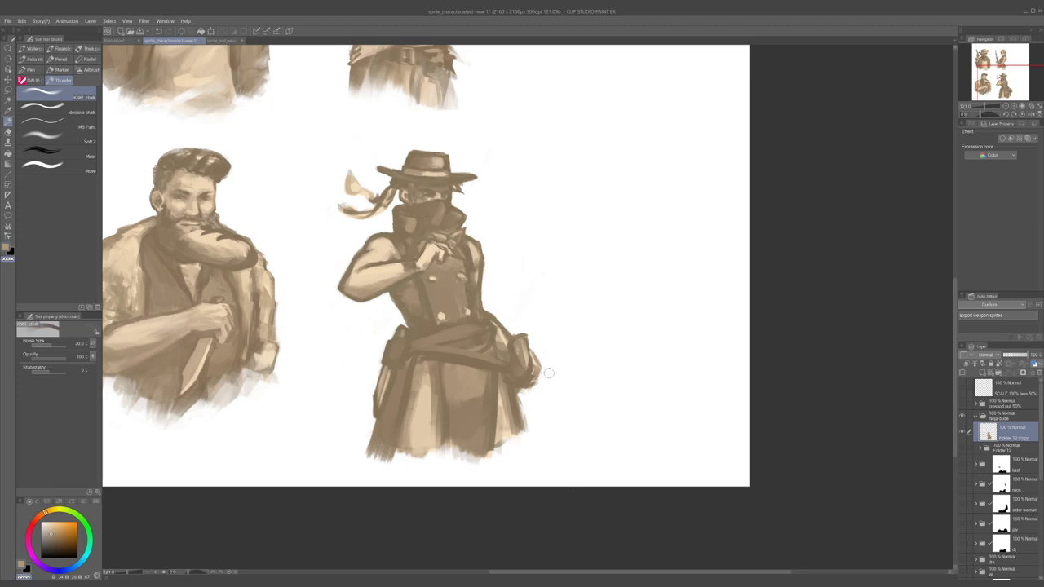
mouse_move(525, 332)
mouse_down()
mouse_move(499, 365)
mouse_move(520, 393)
mouse_up()
key(ctrl+z)
- Refine the masked figure's belt and hip pouch with a smaller chalk brush, using sampled tones and transparent colour
key(bracketleft)
key(bracketleft)
key(c)
alt+click(499, 335)
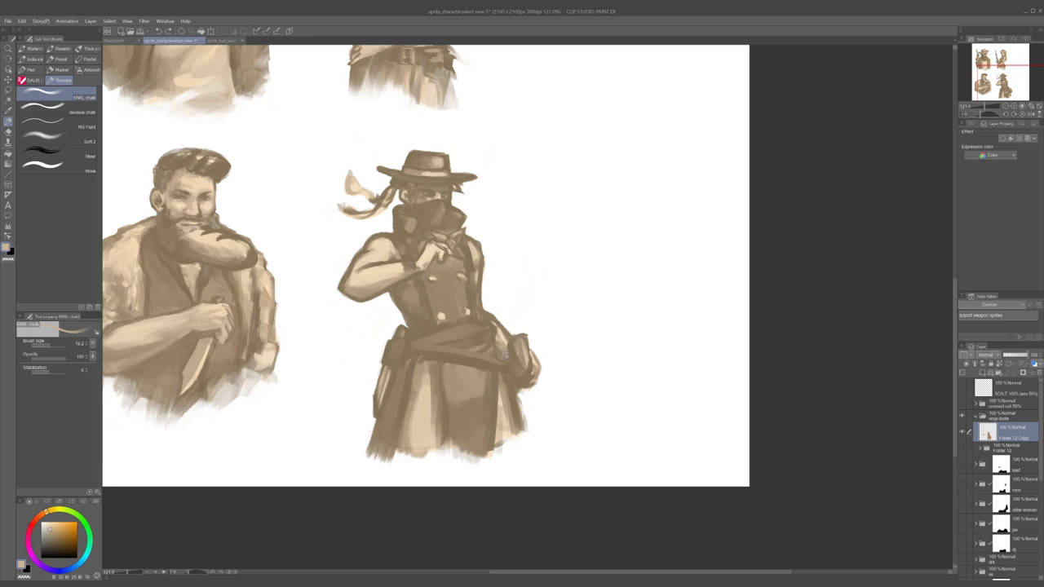
alt+click(503, 352)
alt+click(500, 351)
alt+click(499, 352)
alt+click(499, 352)
alt+click(496, 348)
click(499, 352)
alt+click(524, 349)
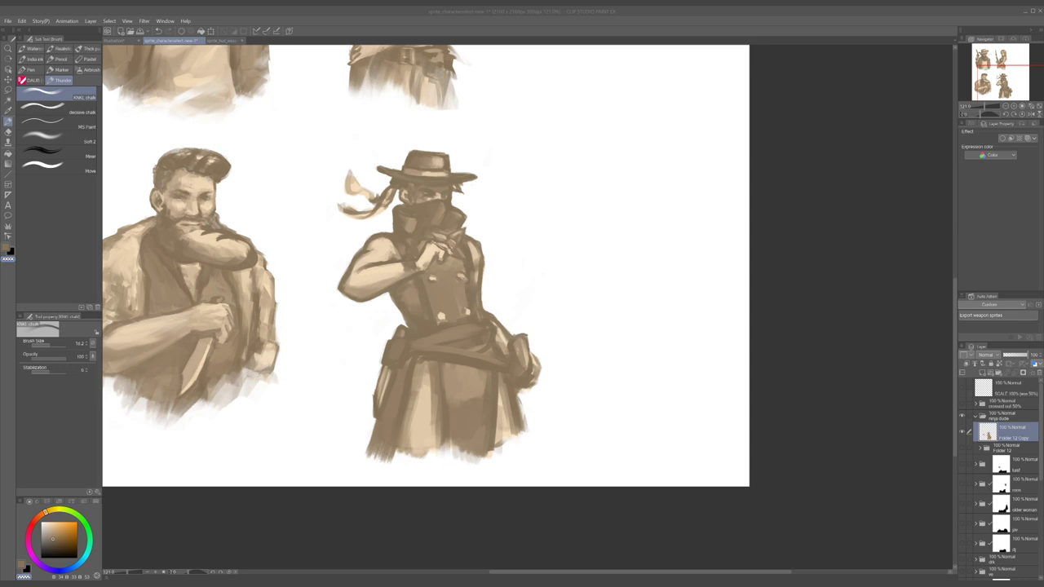
- Switch to Spotify and look through the C418 playlist, from the currently playing track to its beginning and back
click(545, 84)
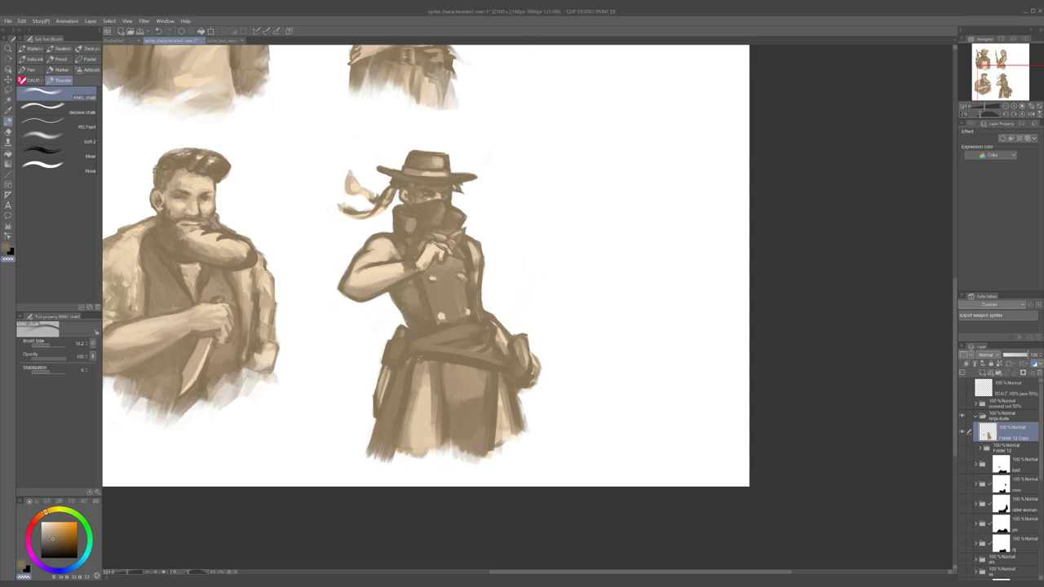
key(alt+Tab)
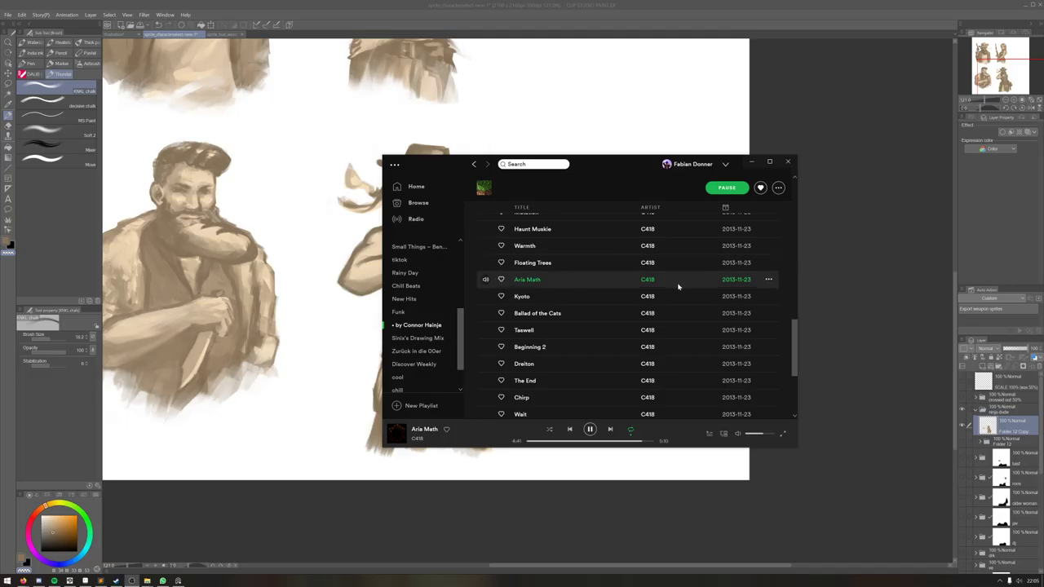
scroll(563, 305, up, 3)
scroll(564, 305, up, 5)
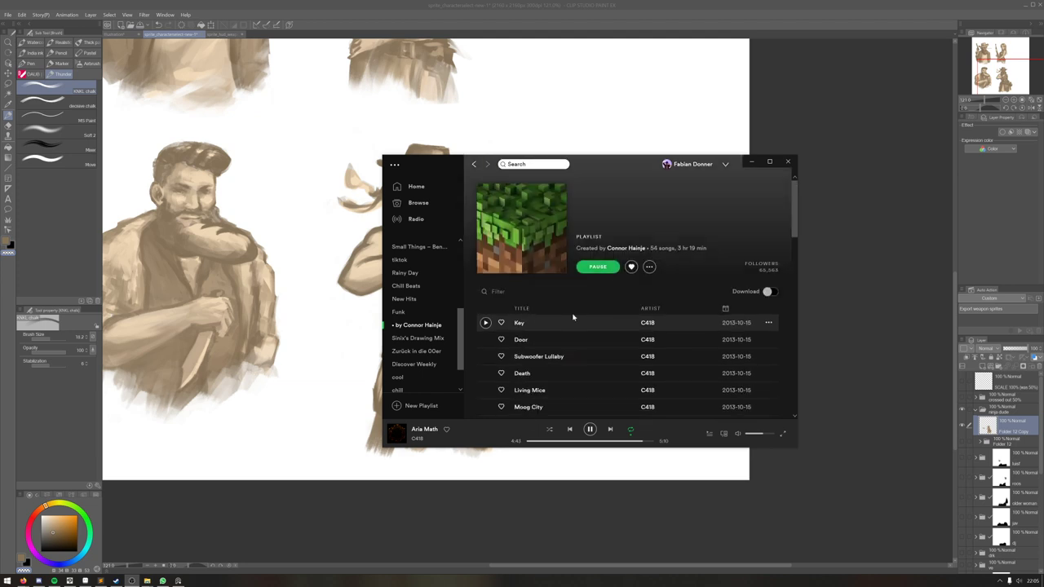
scroll(557, 318, down, 10)
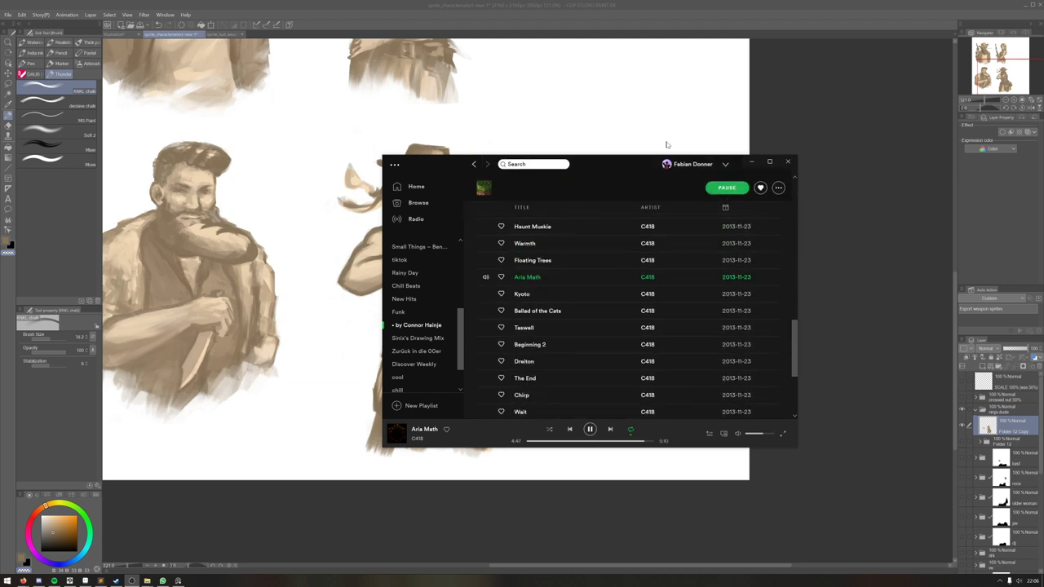
- Return from Spotify to the character painting and touch up the masked figure's belt end and side holster with sampled tones
click(751, 162)
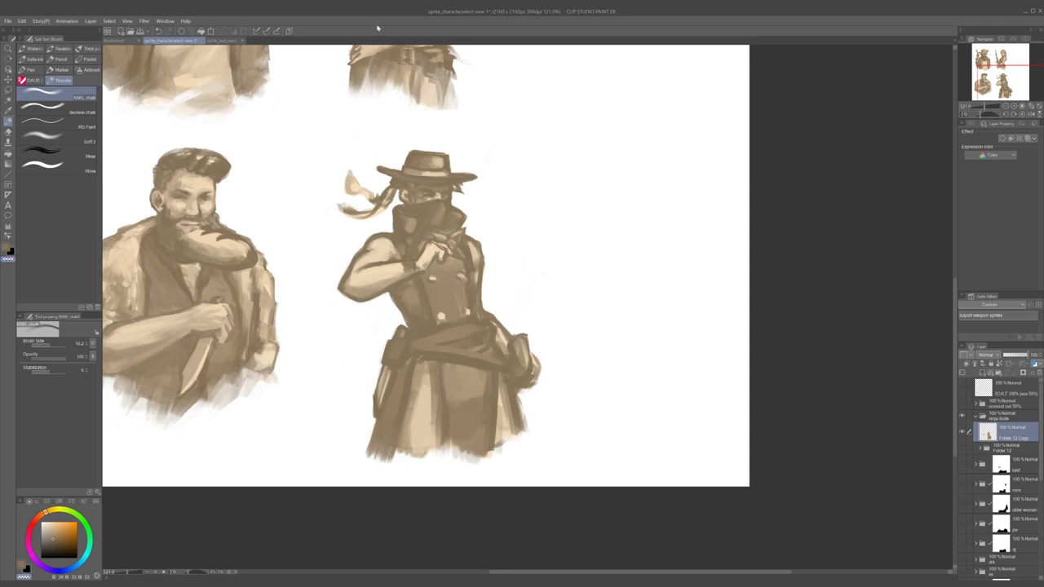
scroll(483, 248, down, 3)
key(ctrl+plus)
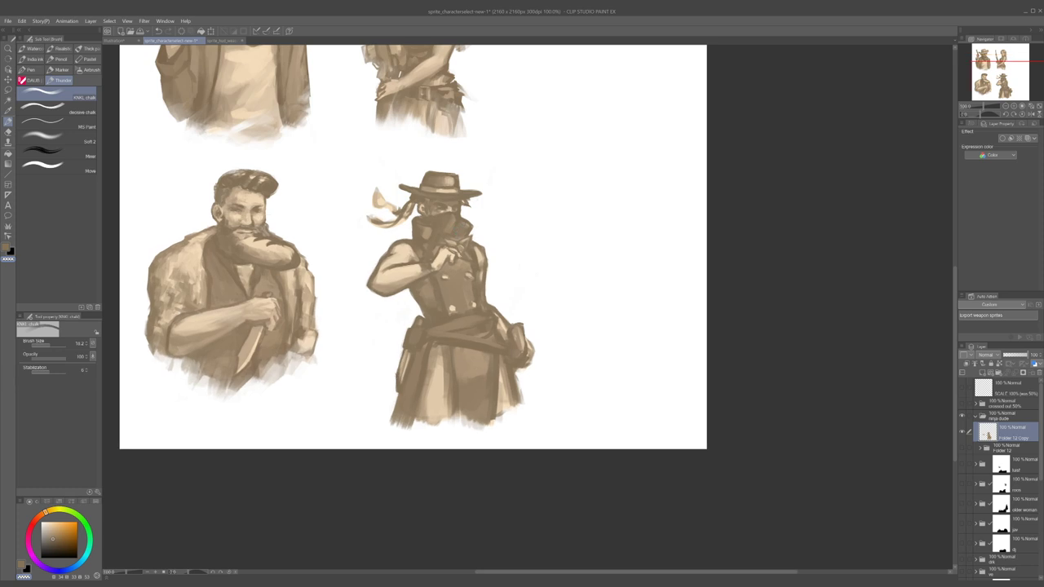
drag(340, 347, 294, 350)
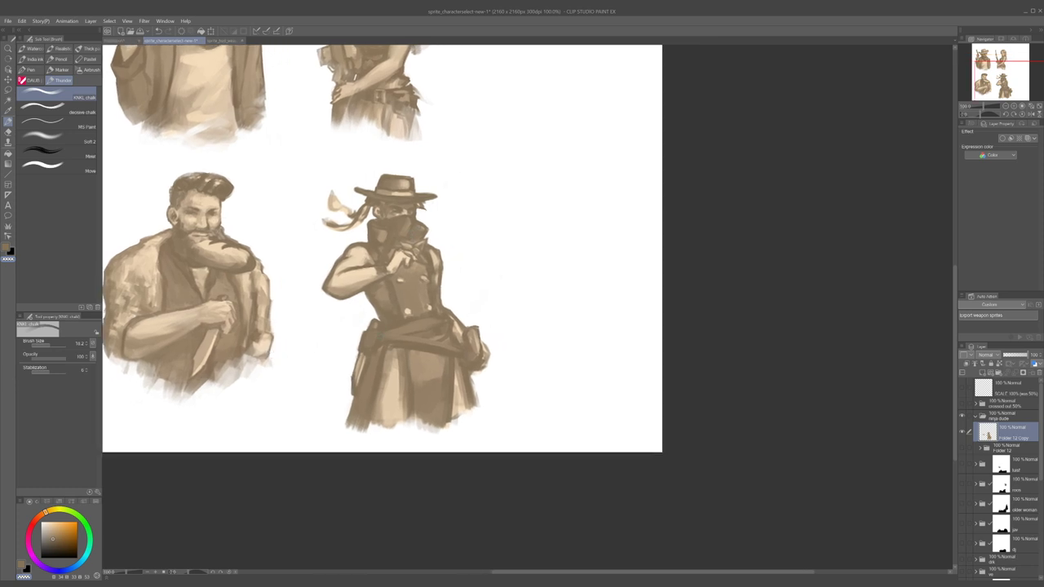
alt+click(378, 331)
alt+click(362, 356)
alt+click(371, 354)
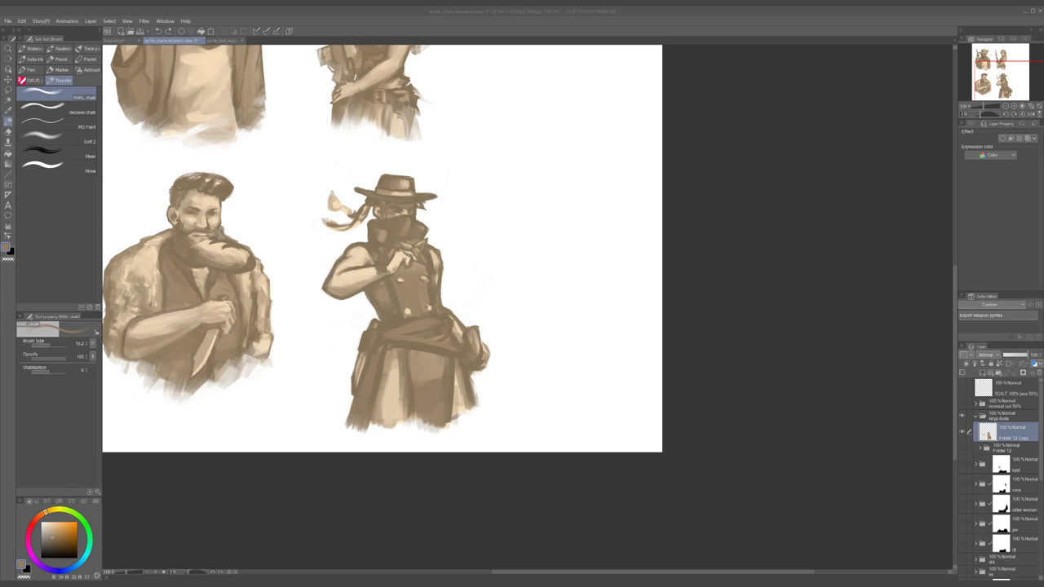
- Clean up the edges beside the masked figure's coat and rework the hip pouch with sampled dark and light tones
mouse_move(447, 224)
mouse_down()
mouse_move(418, 224)
mouse_move(441, 224)
mouse_up()
drag(512, 323, 493, 333)
scroll(493, 332, up, 3)
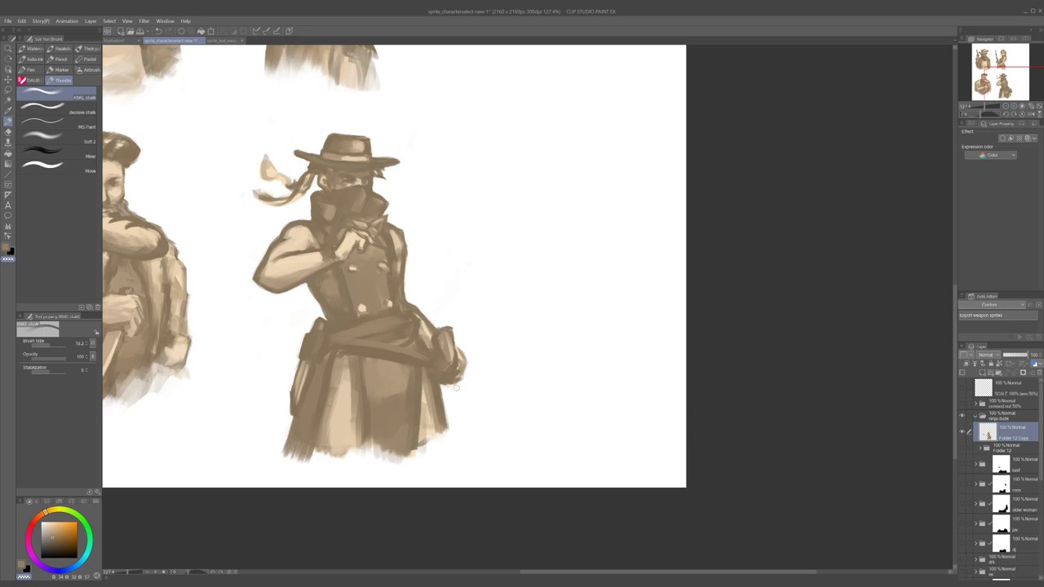
alt+click(447, 385)
alt+click(462, 359)
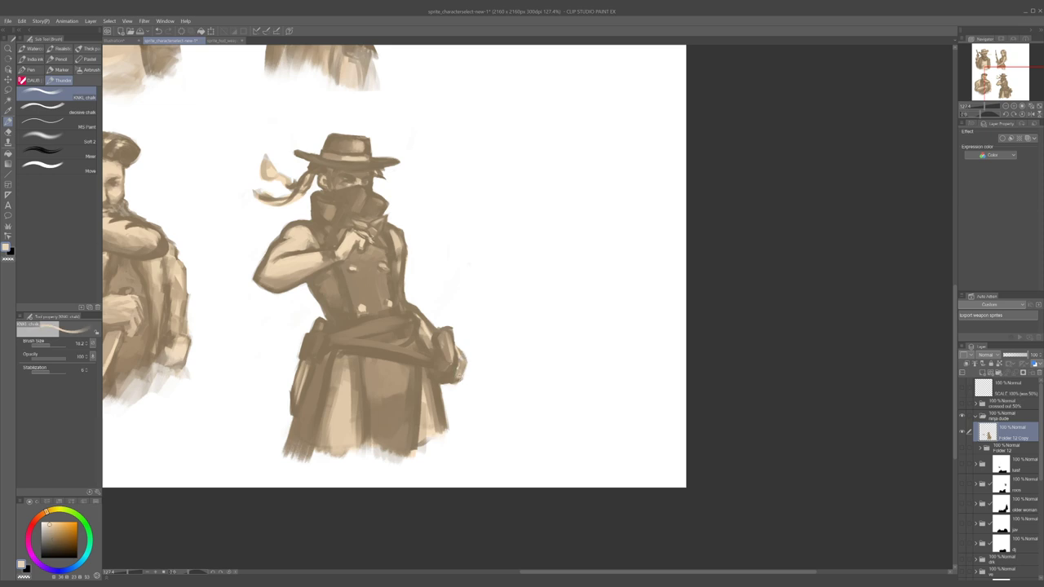
alt+click(459, 376)
- Repaint the masked figure's crossing belt bands with sampled browns, adjusting the chalk brush size
alt+click(332, 345)
key(])
alt+click(325, 346)
key([)
alt+click(344, 341)
drag(357, 349, 413, 357)
alt+click(393, 357)
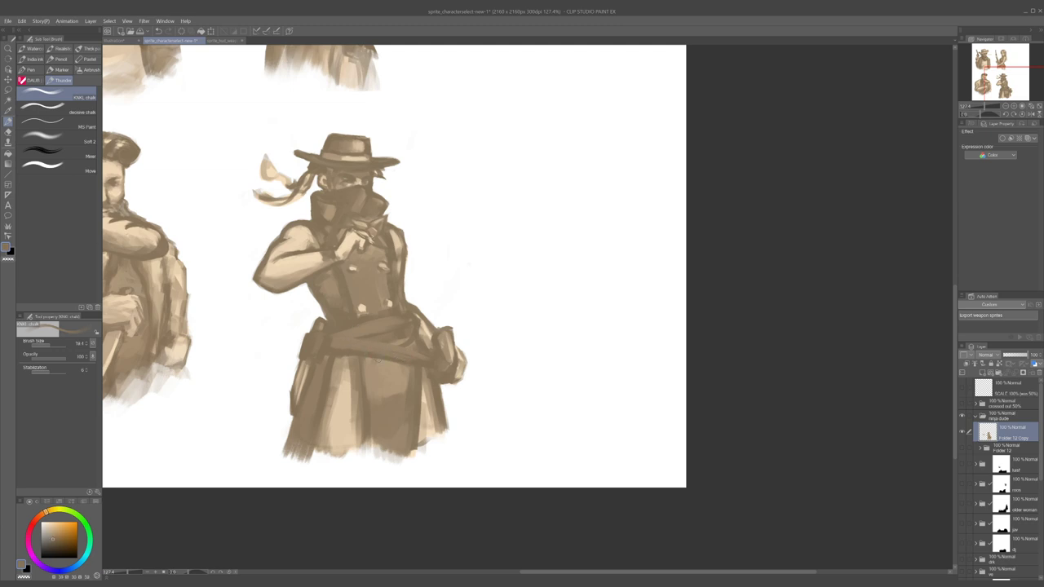
- Define the fold between the belt bands with sampled tones, undoing two stray strokes
alt+click(364, 350)
alt+click(349, 340)
mouse_move(339, 337)
mouse_down()
mouse_move(372, 330)
mouse_move(341, 342)
mouse_move(380, 317)
mouse_move(370, 301)
mouse_move(349, 342)
mouse_up()
key(ctrl+z)
drag(410, 344, 412, 349)
key(ctrl+z)
- Refine the shading on the pouch side of the coat skirt with sampled tones
alt+click(423, 398)
drag(422, 374, 420, 401)
alt+click(426, 381)
alt+click(414, 391)
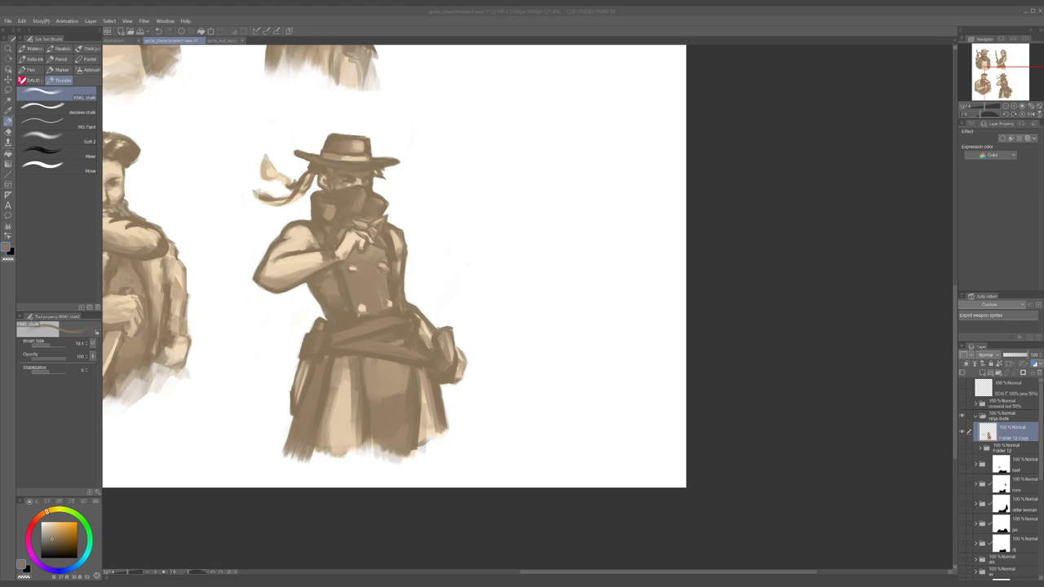
- Mirror the view and compare the masked figure with the rifle-carrying woman by toggling their layer folders' visibility
scroll(461, 233, down, 3)
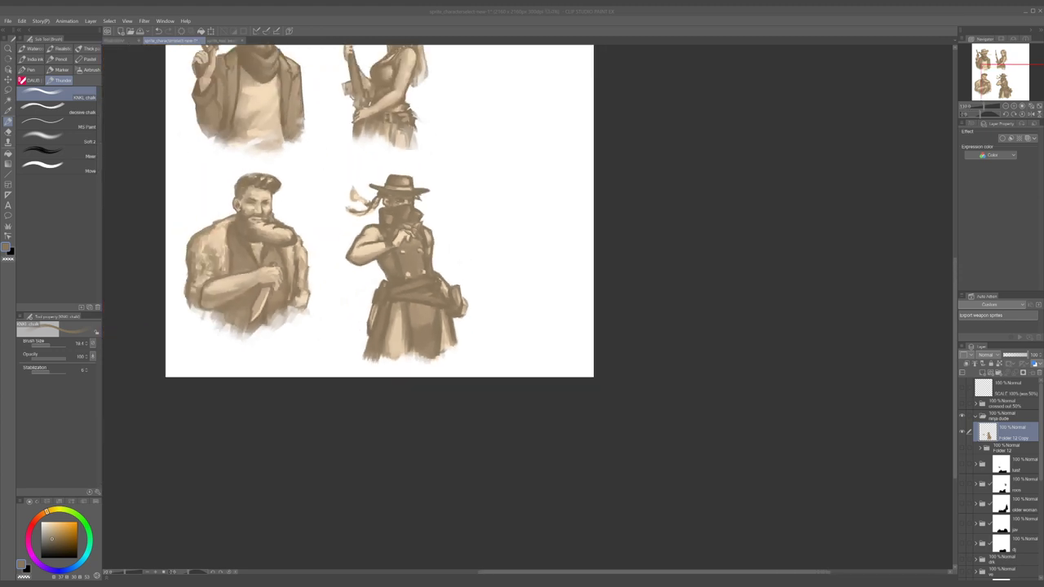
scroll(407, 155, up, 2)
click(1031, 114)
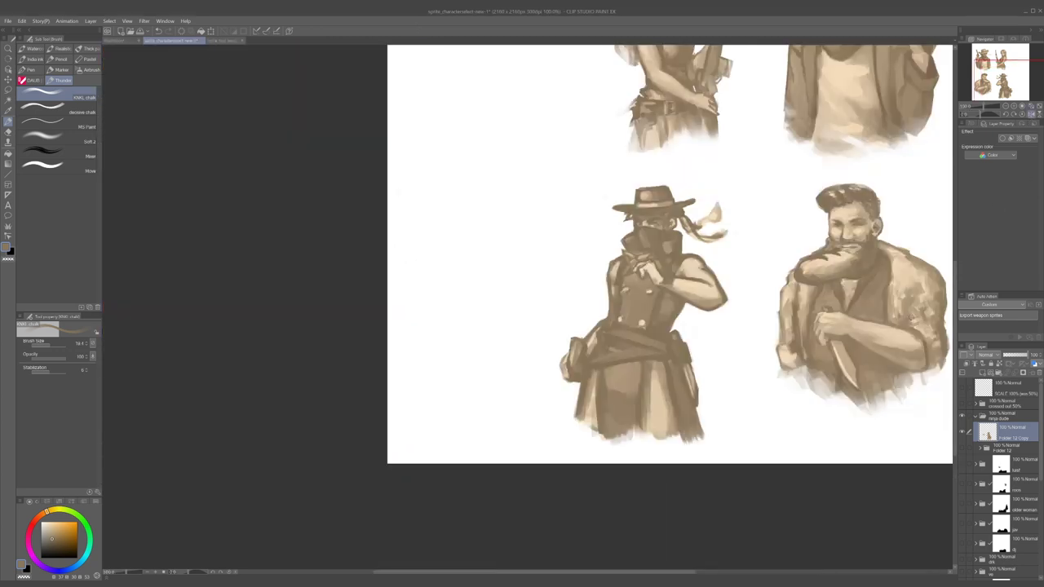
scroll(688, 273, down, 3)
scroll(761, 275, up, 2)
click(961, 417)
click(961, 464)
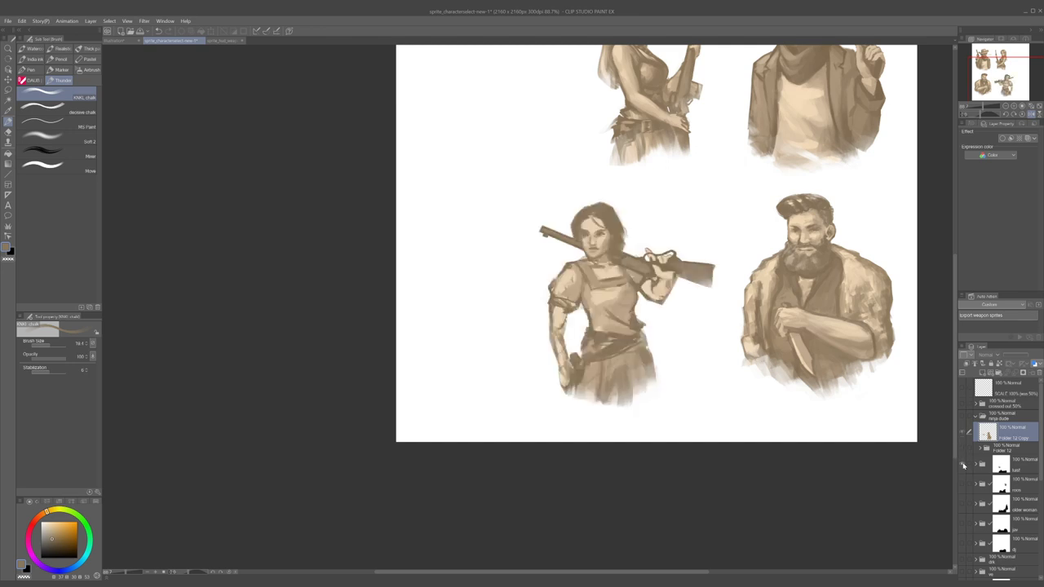
click(961, 464)
click(961, 418)
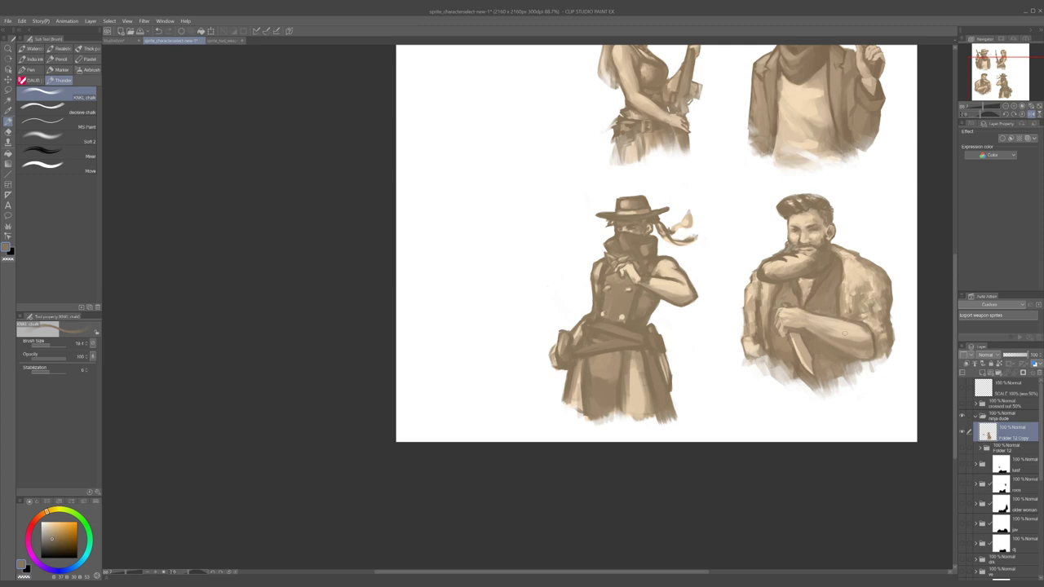
- Refine the masked figure's face scarf in the mirrored view with sampled browns, and restore the normal orientation
scroll(643, 215, up, 7)
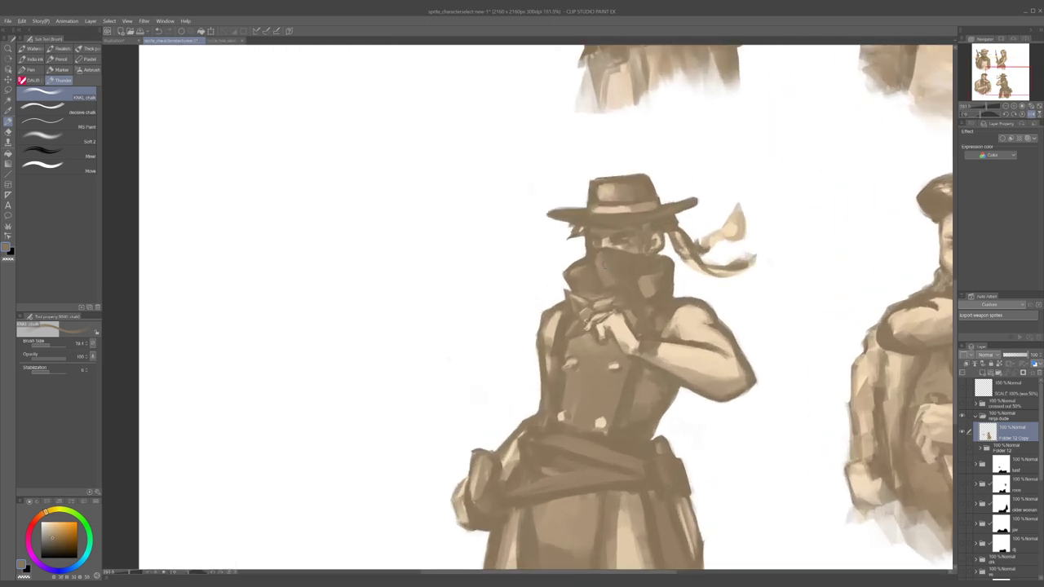
alt+click(603, 270)
alt+click(622, 258)
alt+click(605, 276)
alt+click(602, 258)
key(h)
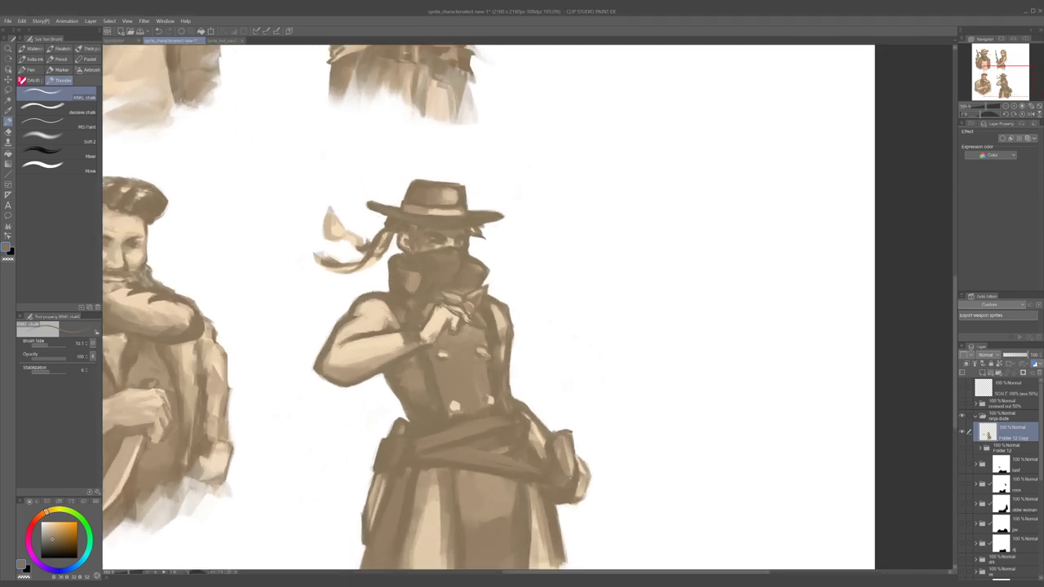
scroll(384, 234, up, 1)
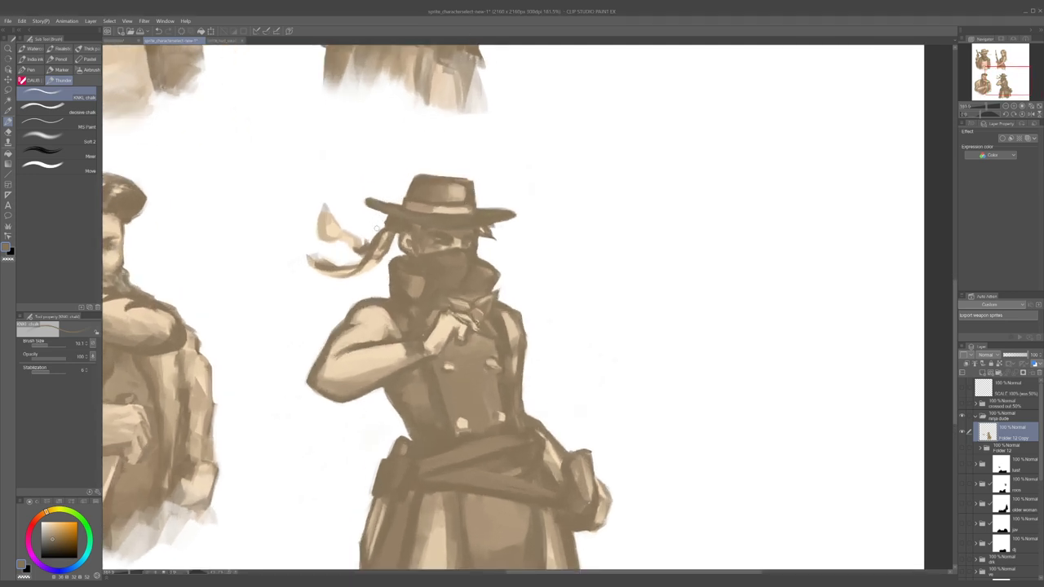
mouse_move(350, 286)
mouse_down()
mouse_move(311, 287)
mouse_move(303, 276)
mouse_move(346, 269)
mouse_up()
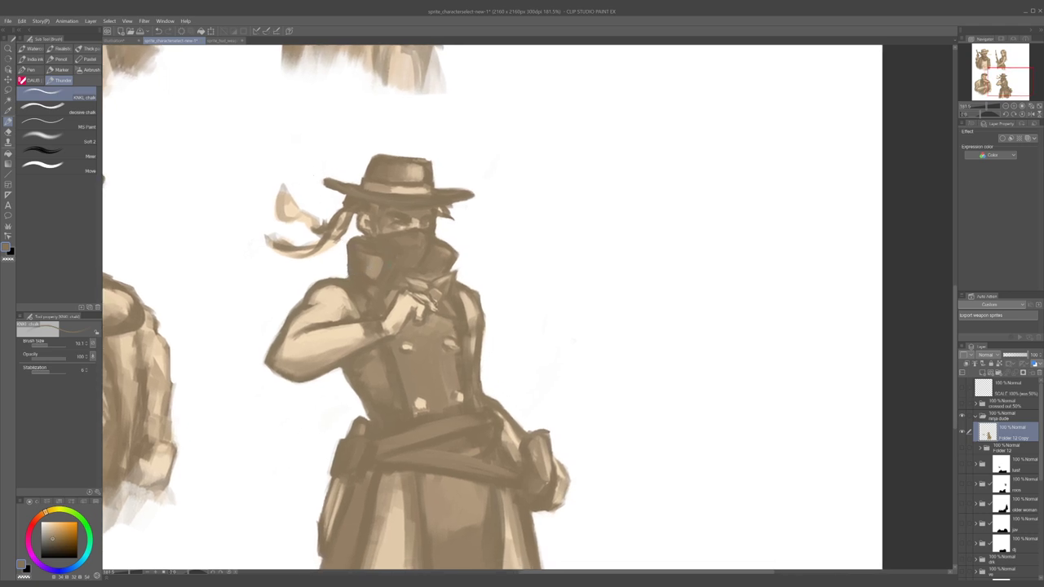
- Rework the collar and the scarf below the ear with a larger chalk brush and repeatedly sampled tones
key(])
alt+click(378, 261)
alt+click(404, 243)
alt+click(380, 238)
alt+click(389, 228)
alt+click(385, 236)
alt+click(369, 244)
alt+click(372, 256)
alt+click(373, 251)
alt+click(378, 241)
alt+click(369, 242)
alt+click(375, 245)
- Smooth the shading at the centre of the face scarf's upper part with sampled tones
alt+click(408, 236)
alt+click(408, 236)
alt+click(409, 236)
alt+click(424, 237)
alt+click(424, 241)
drag(412, 244, 419, 245)
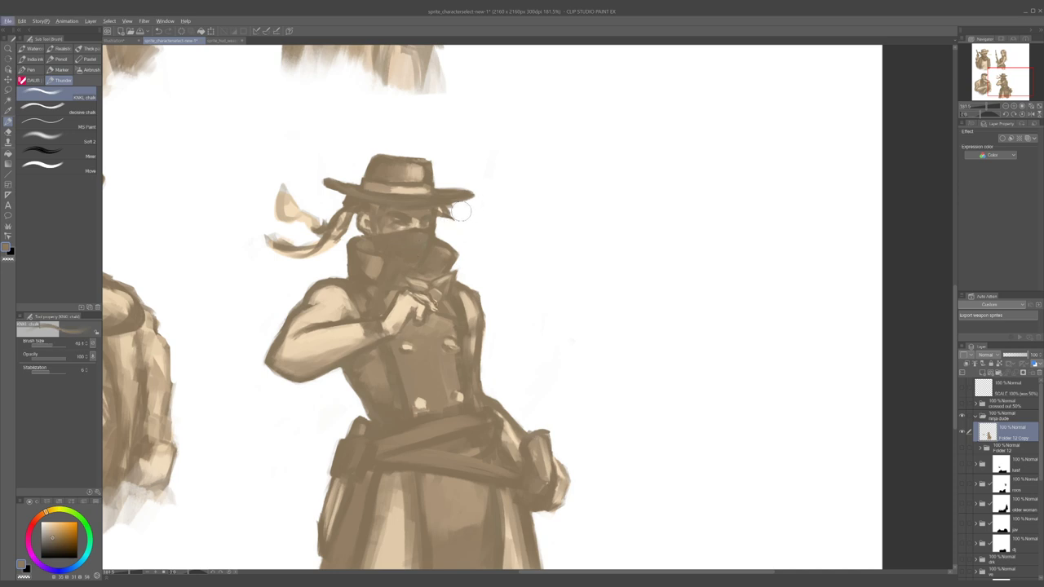
- Mirror the view to refine the cheek and scarf edge below the eyes with sampled tones, and flip it back
key(h)
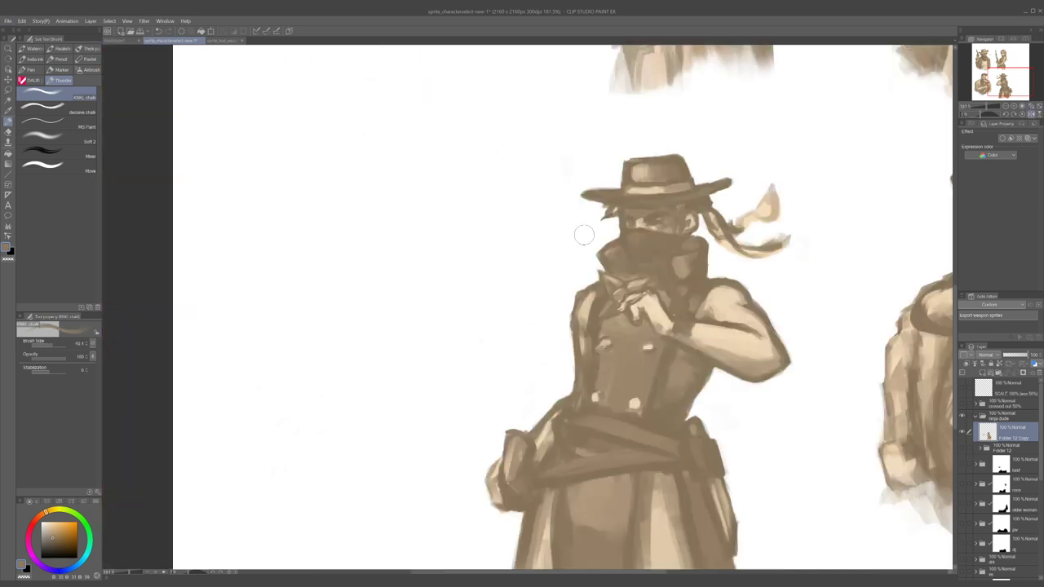
alt+click(628, 231)
drag(626, 230, 629, 227)
alt+click(636, 228)
drag(626, 232, 624, 232)
alt+click(632, 226)
alt+click(642, 225)
key(h)
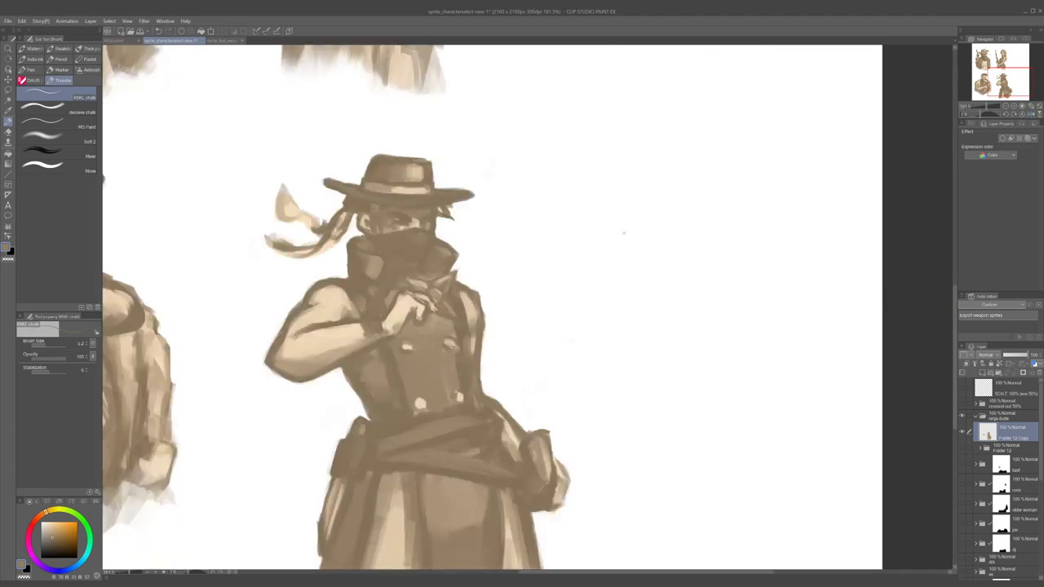
- Repaint the bridge of the nose and the brow above the scarf with sampled tones and varied brush sizes
key(alt)
key(alt)
key(bracketright)
key(bracketright)
key(alt)
mouse_move(538, 235)
mouse_down()
mouse_move(526, 242)
mouse_move(525, 223)
mouse_up()
scroll(524, 222, up, 3)
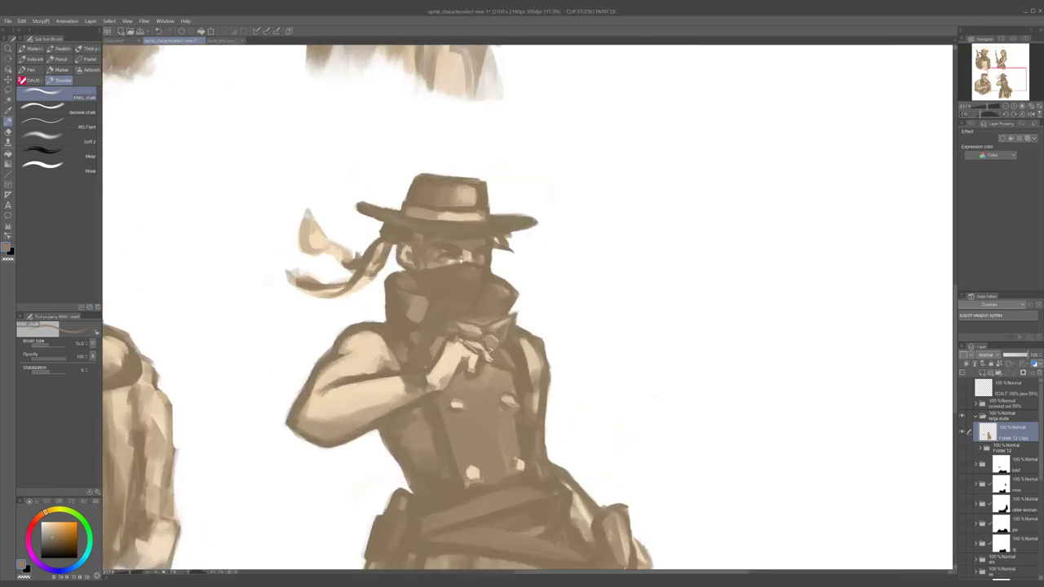
alt+click(468, 256)
alt+click(470, 243)
key([)
alt+click(461, 271)
alt+click(469, 258)
- Shade the masked figure's near eye and cheek with a larger brush and sampled tones, undoing the first stroke
key(])
drag(435, 266, 447, 262)
key(ctrl+z)
alt+click(426, 262)
alt+click(432, 255)
mouse_move(429, 255)
mouse_down()
mouse_move(429, 268)
mouse_move(428, 256)
mouse_move(443, 259)
mouse_up()
- Add a light sampled highlight beside the far eye with a smaller brush and blend the tones around the eyes
alt+click(480, 259)
key([)
drag(484, 258, 482, 263)
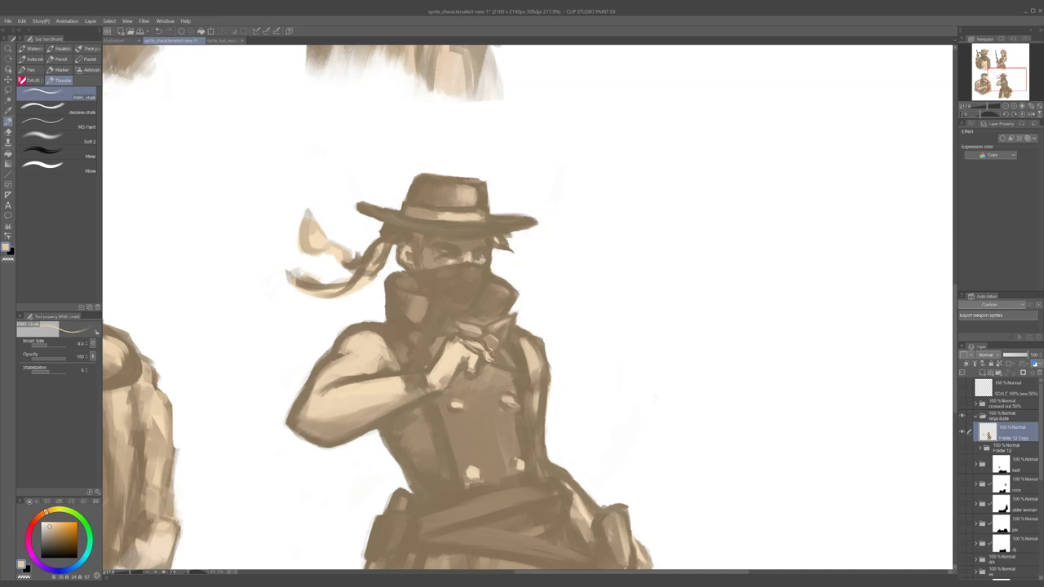
alt+click(477, 244)
alt+click(449, 259)
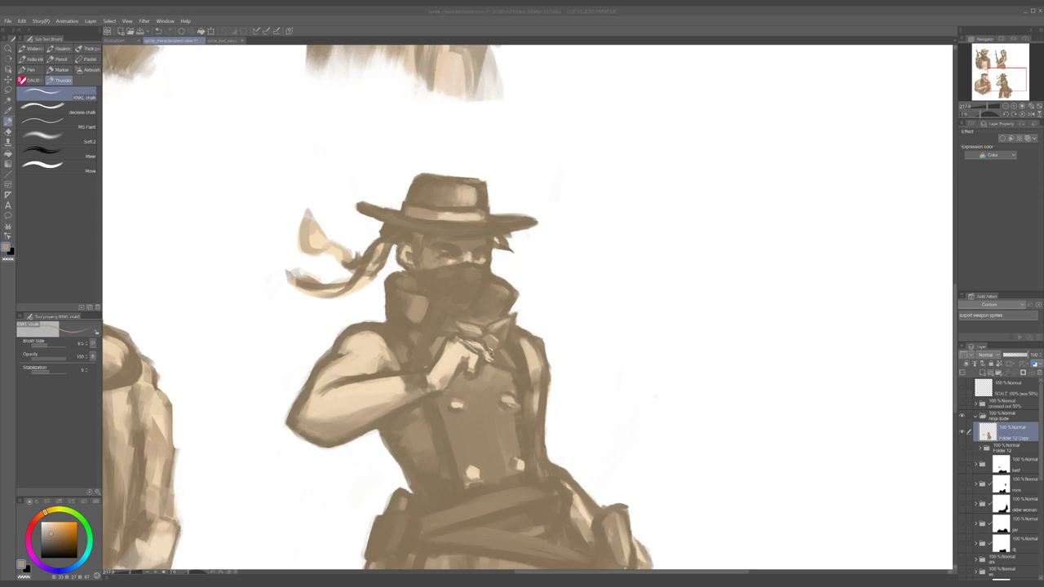
- Refine the outer contour of the raised arm from elbow to shoulder, using transparent colour and a sampled tone
click(274, 434)
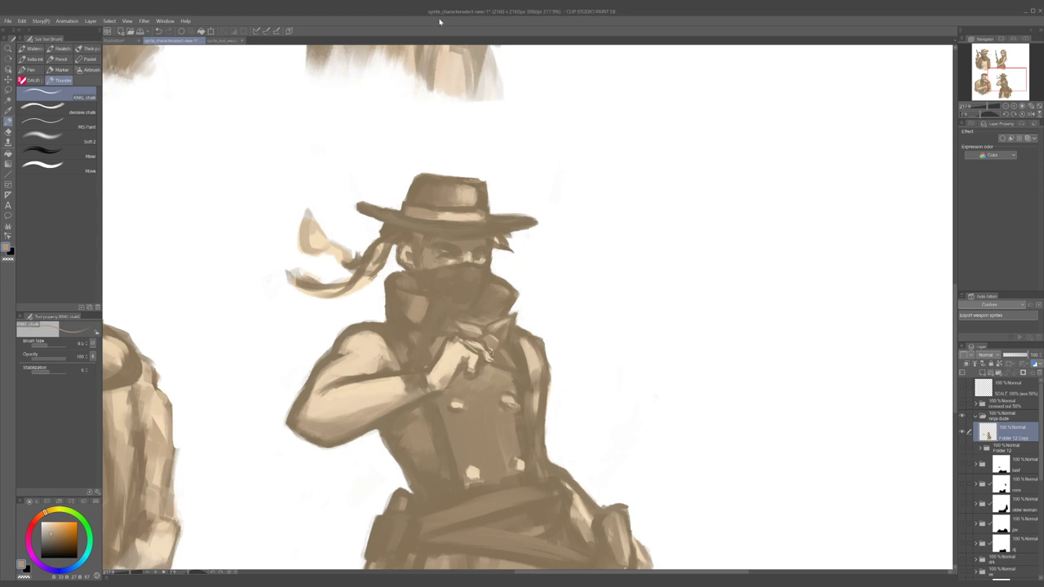
scroll(493, 163, down, 3)
scroll(493, 163, up, 2)
key(c)
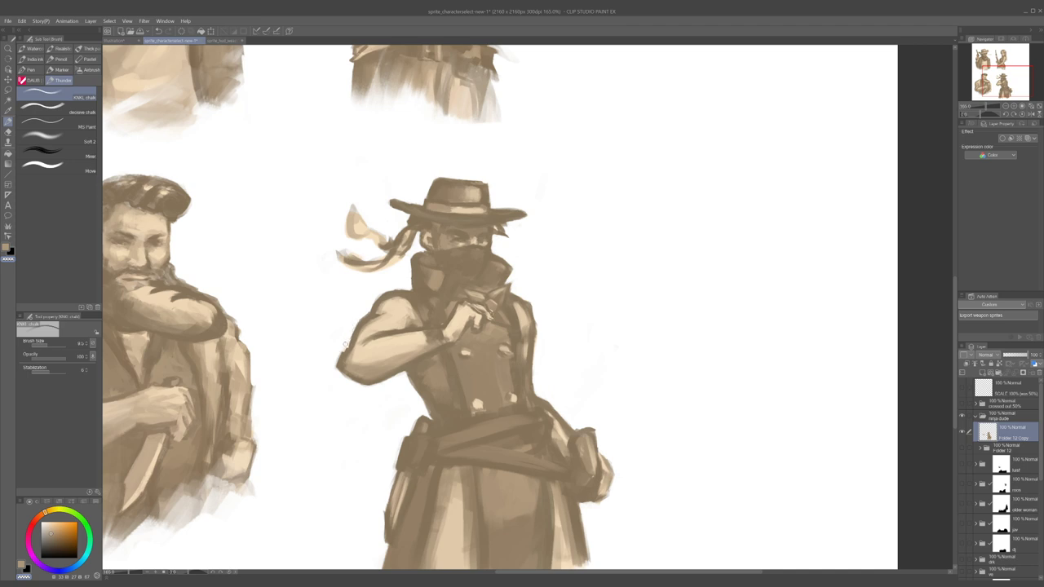
alt+click(361, 326)
drag(349, 343, 335, 369)
key(c)
drag(390, 287, 370, 289)
- Paint a band around the raised arm's wrist with a larger brush, blending it with sampled tones
scroll(370, 289, up, 2)
key(c)
key(bracketright)
alt+click(421, 349)
key(bracketleft)
key(bracketright)
key(bracketright)
key(bracketright)
drag(414, 348, 431, 347)
alt+click(427, 352)
alt+click(424, 347)
alt+click(420, 346)
mouse_move(419, 343)
mouse_down()
mouse_move(406, 359)
mouse_move(416, 351)
mouse_up()
alt+click(419, 347)
- Mirror the view and retouch the side of the coat torso below the raised arm with sampled tones
scroll(449, 347, down, 6)
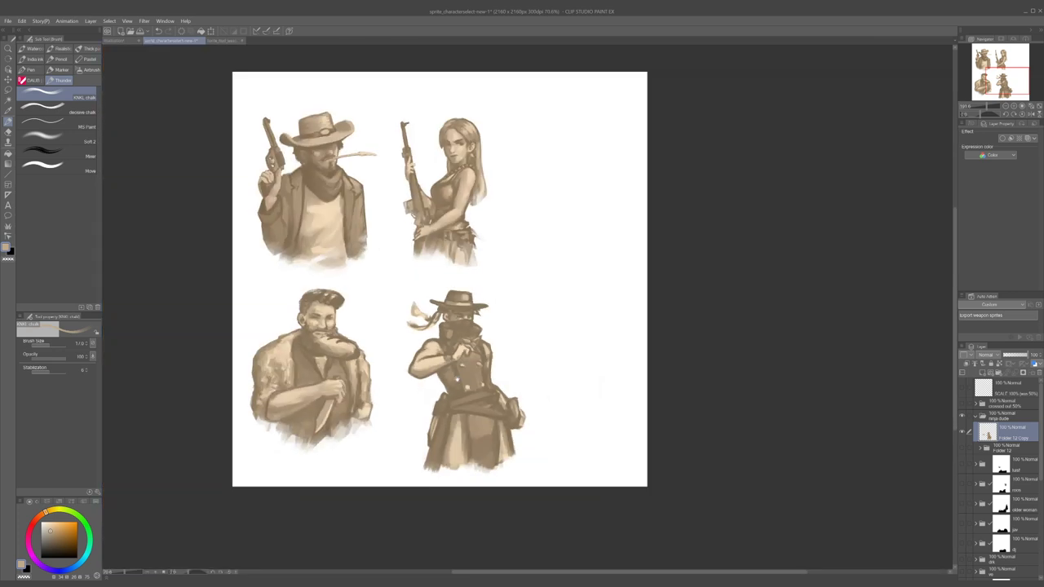
key(h)
drag(491, 378, 353, 351)
scroll(488, 336, up, 3)
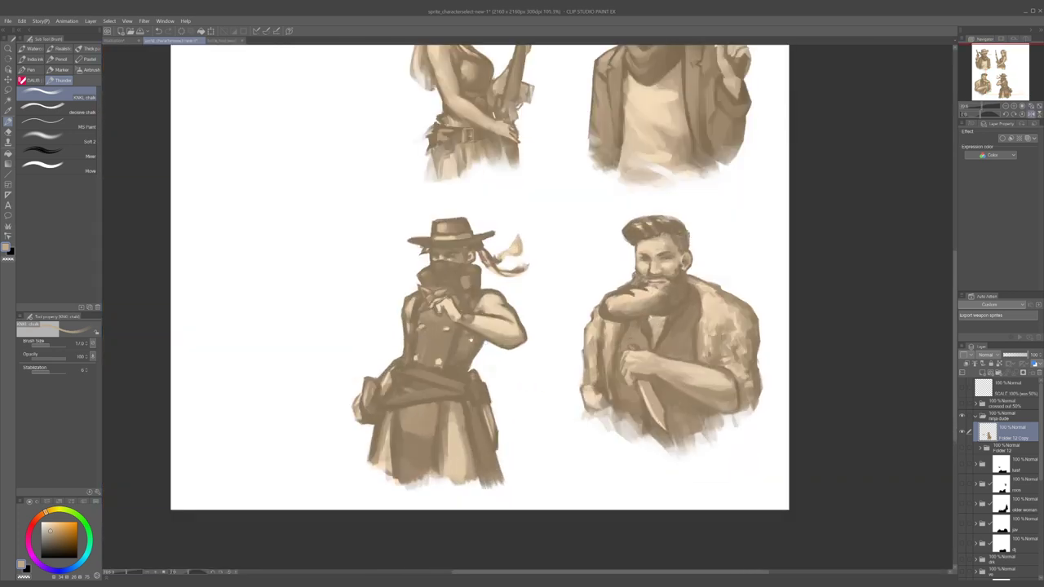
key(])
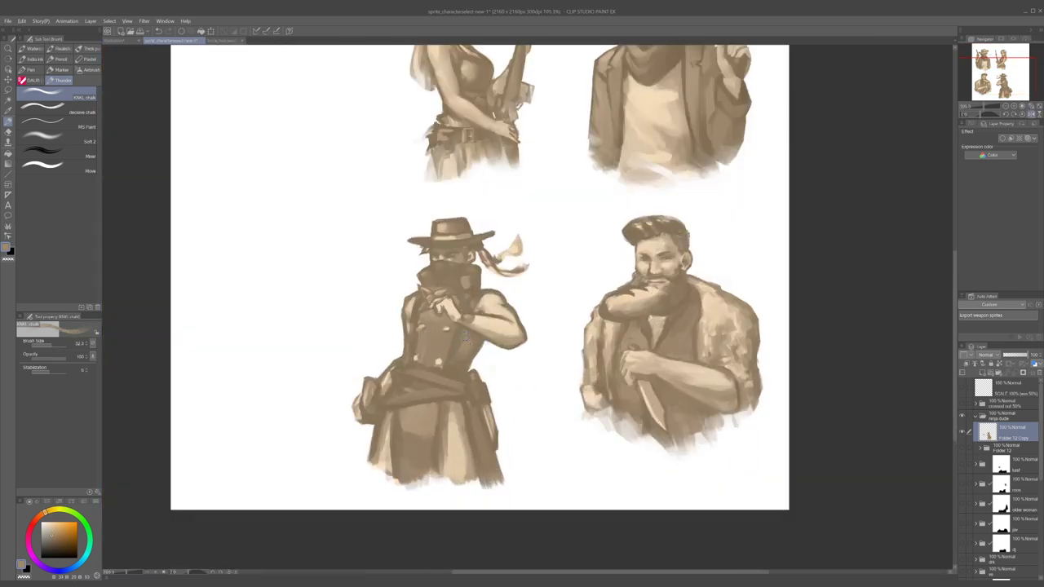
alt+click(462, 362)
alt+click(461, 348)
key([)
- Refine the scarf and open collar in the mirrored view with sampled tones and adjusted brush sizes
scroll(473, 178, down, 2)
scroll(474, 177, up, 1)
scroll(473, 177, up, 2)
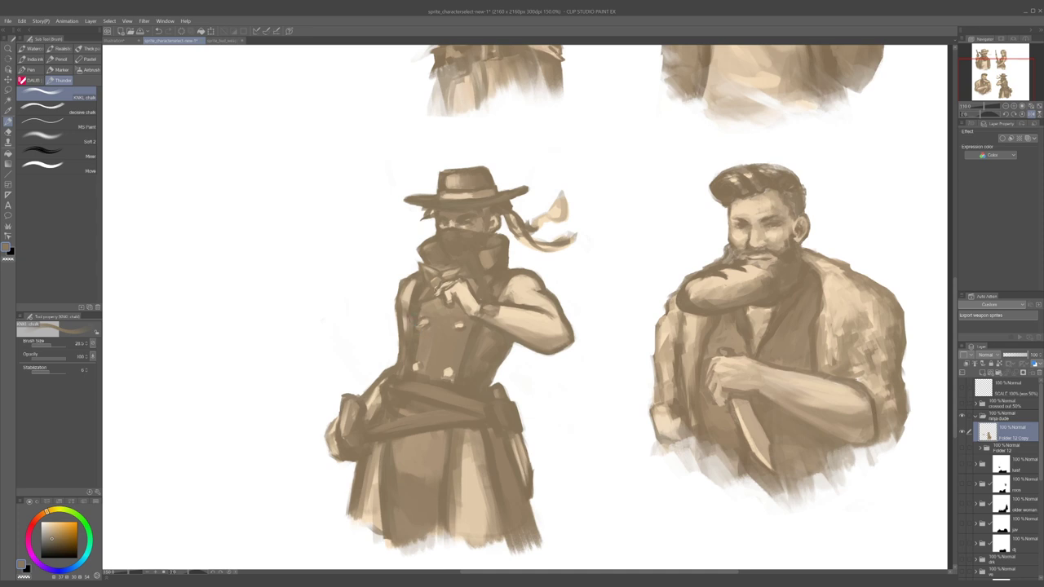
scroll(399, 268, down, 4)
scroll(399, 268, up, 4)
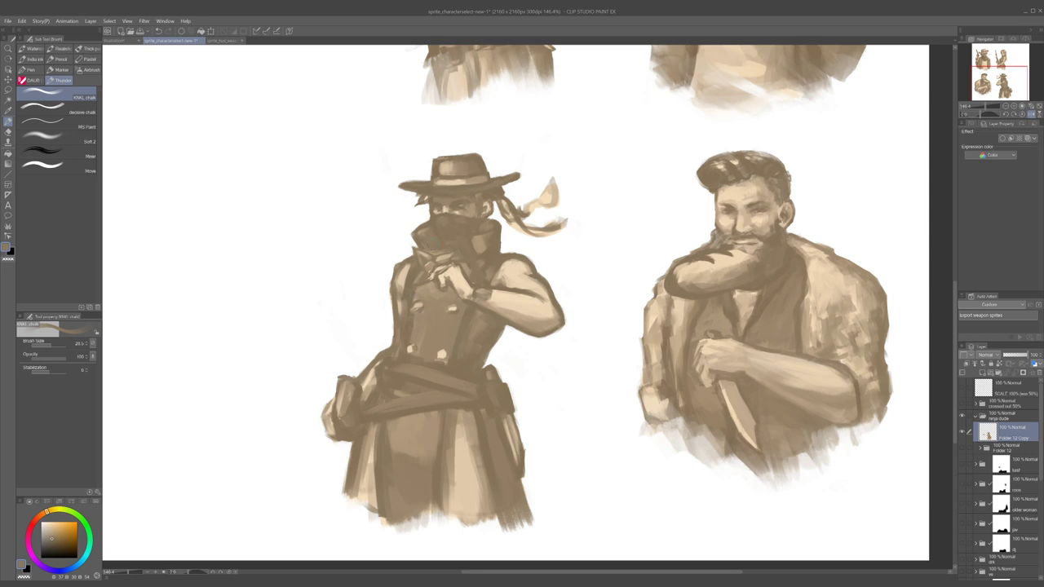
scroll(420, 253, up, 3)
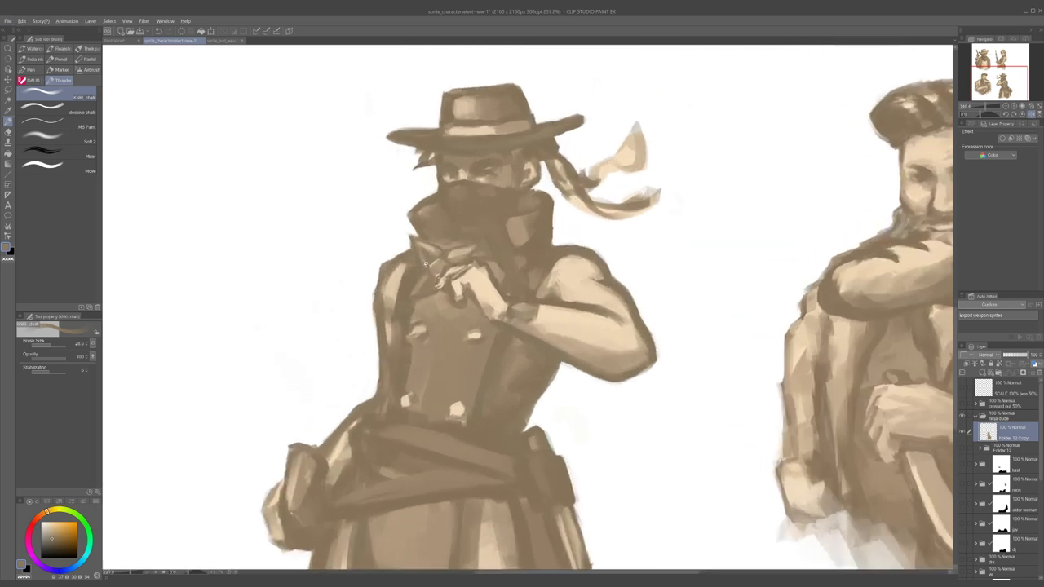
alt+click(445, 230)
key(bracketright)
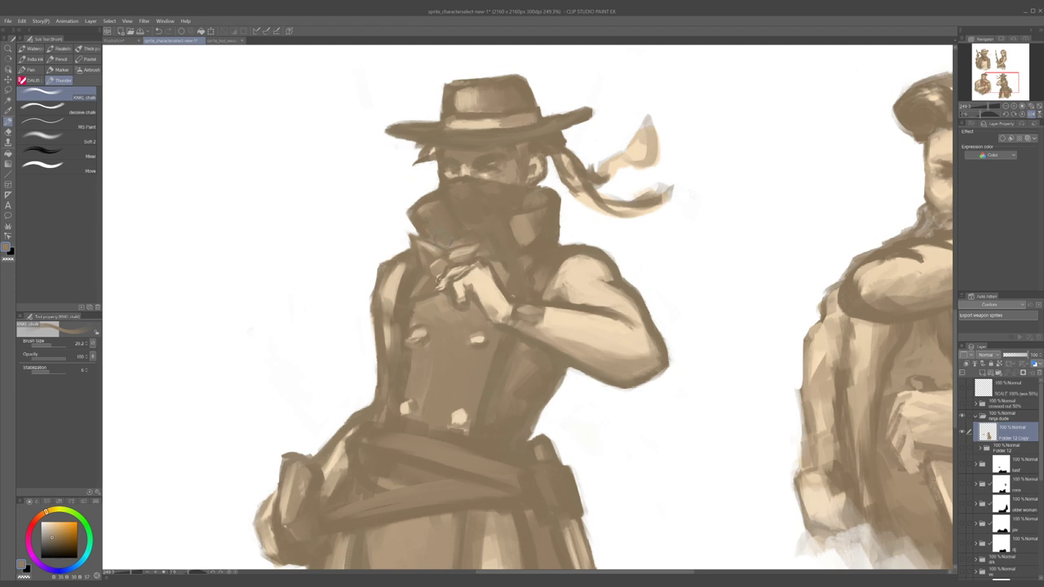
key(bracketleft)
alt+click(519, 231)
alt+click(488, 210)
- Restore the normal view orientation and refine the edge between the ear and the headband tail with a smaller brush
scroll(532, 291, down, 5)
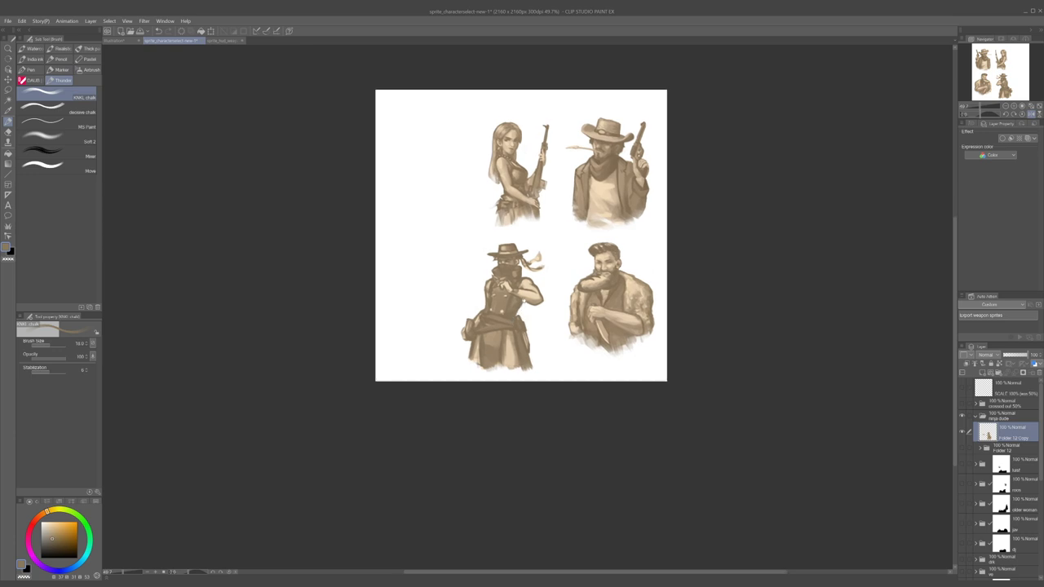
scroll(512, 291, up, 3)
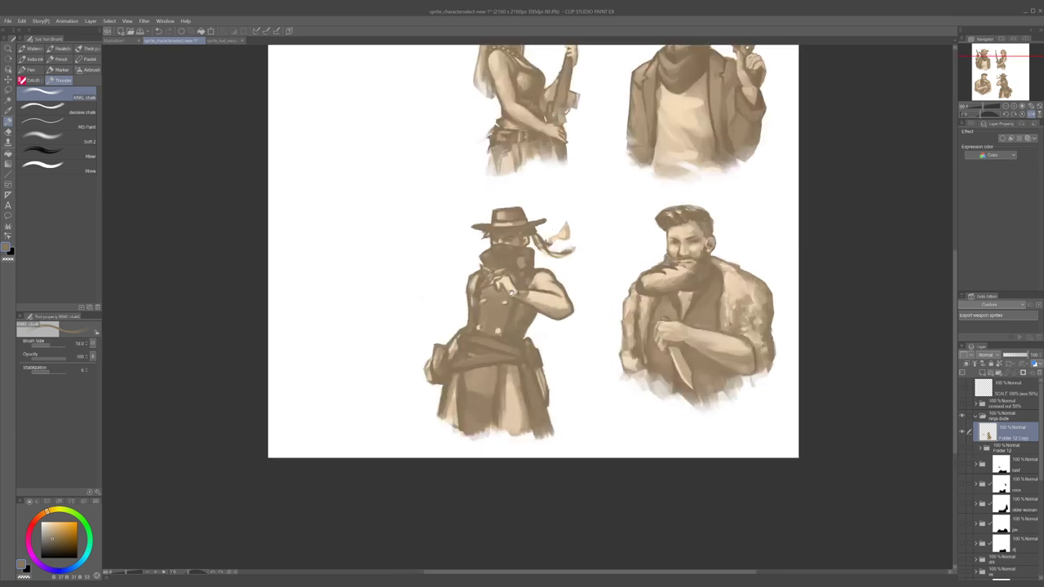
key(h)
drag(577, 237, 511, 201)
scroll(377, 194, up, 2)
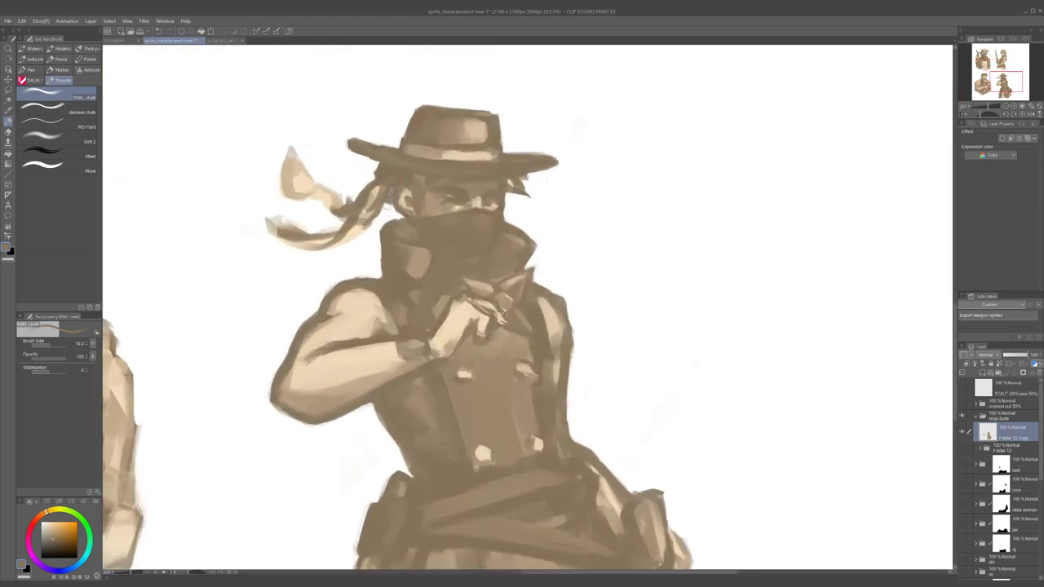
key(bracketleft)
drag(392, 191, 399, 217)
- Refine the shading beneath the hat brim and around the masked figure's eyes with sampled tones
alt+click(439, 180)
alt+click(426, 178)
alt+click(478, 200)
alt+click(424, 195)
scroll(457, 208, down, 5)
scroll(466, 227, up, 4)
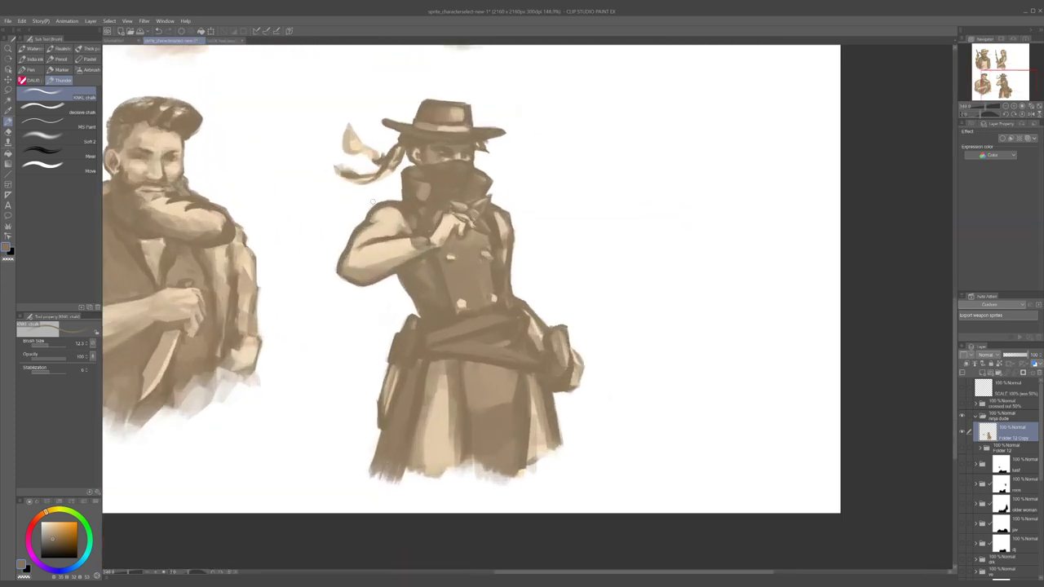
- Try trimming the bulge on the outer edge of the masked figure's hip pouch with a lasso selection
drag(452, 295, 435, 298)
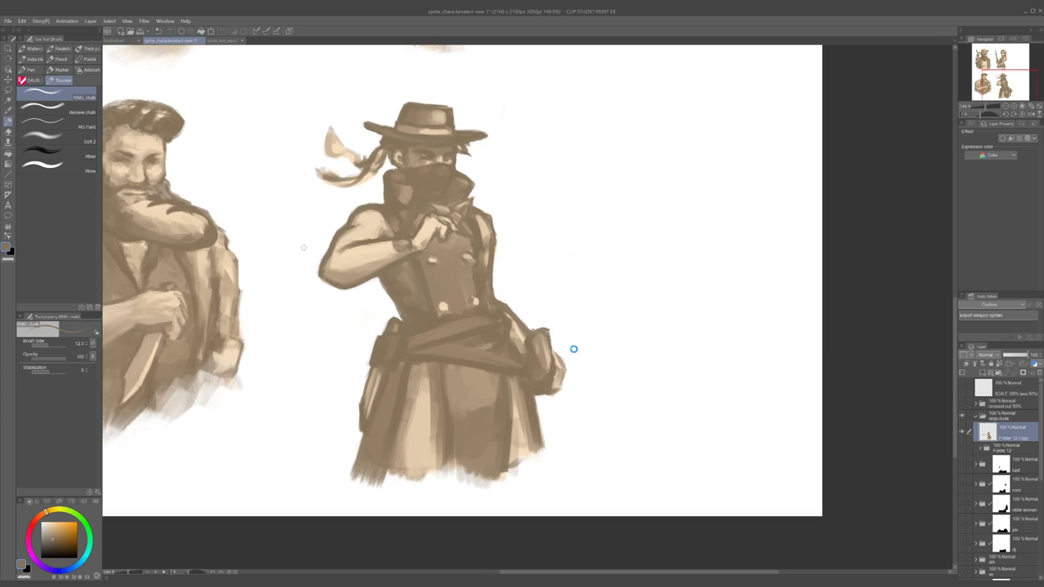
scroll(540, 321, down, 3)
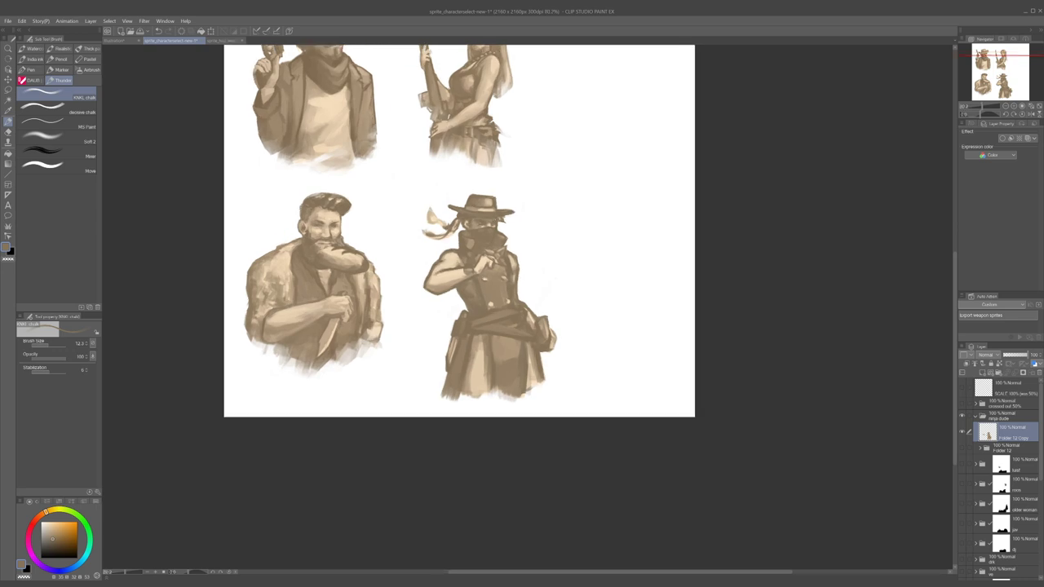
scroll(526, 300, up, 3)
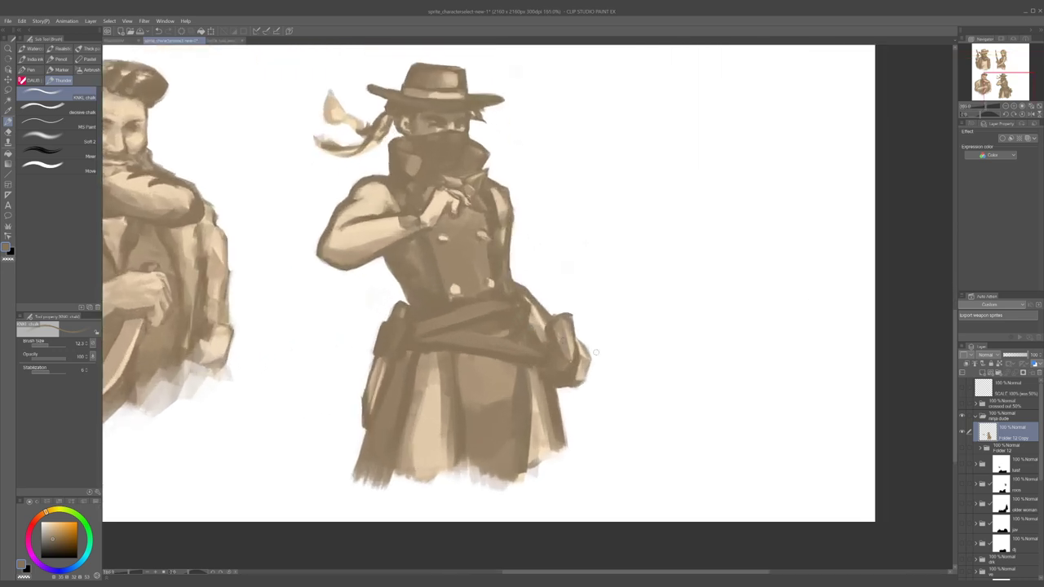
key(m)
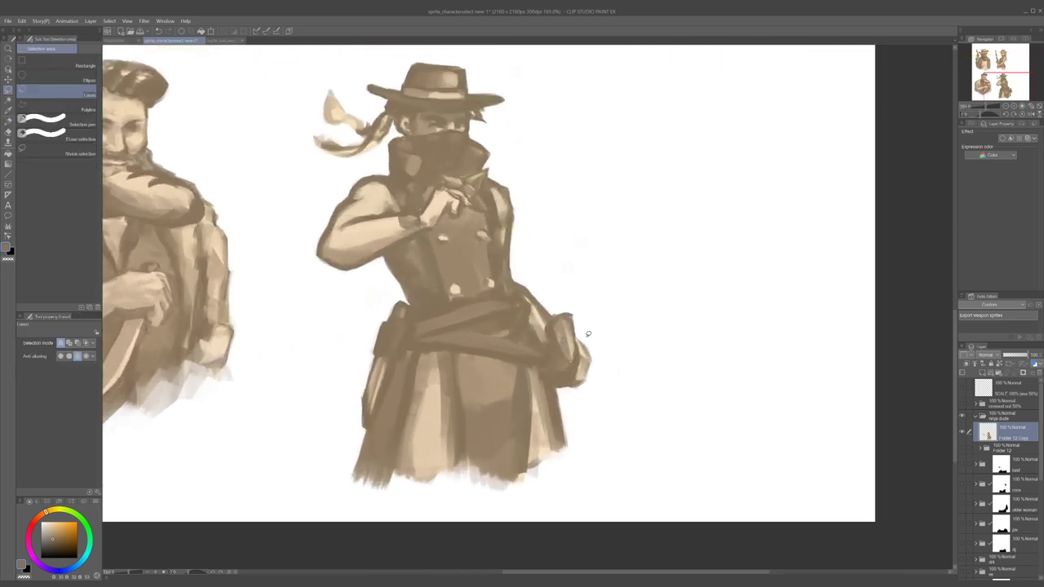
mouse_move(579, 330)
mouse_down()
mouse_move(612, 392)
mouse_move(605, 300)
mouse_up()
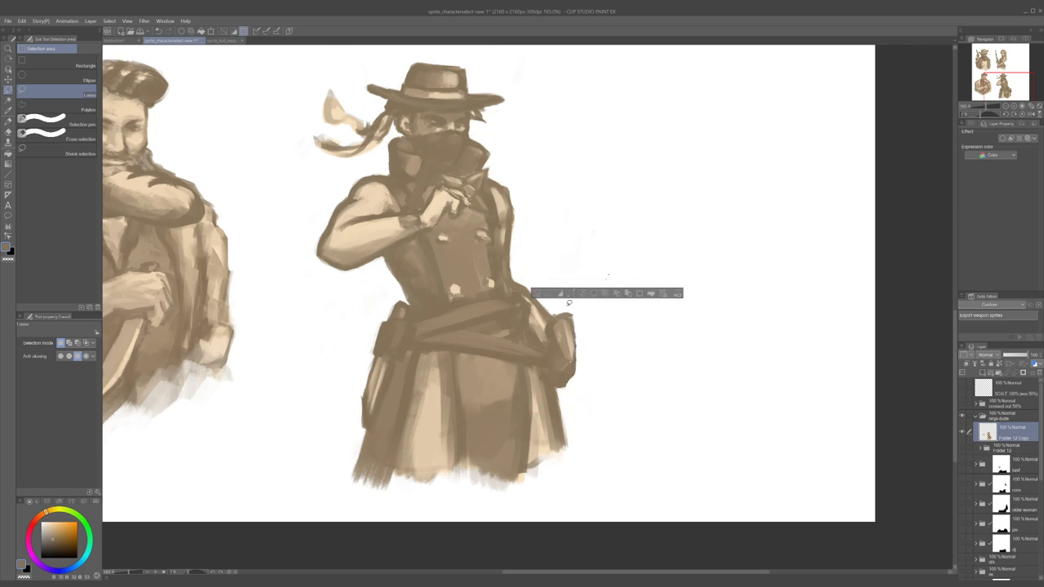
key(ctrl+d)
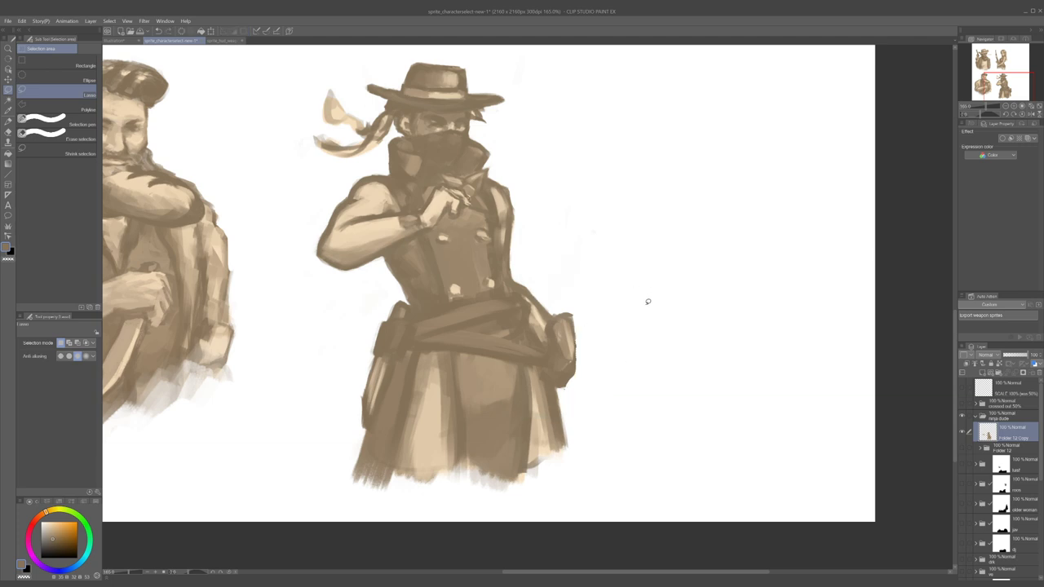
key(ctrl+z)
key(ctrl+z)
key(ctrl+z)
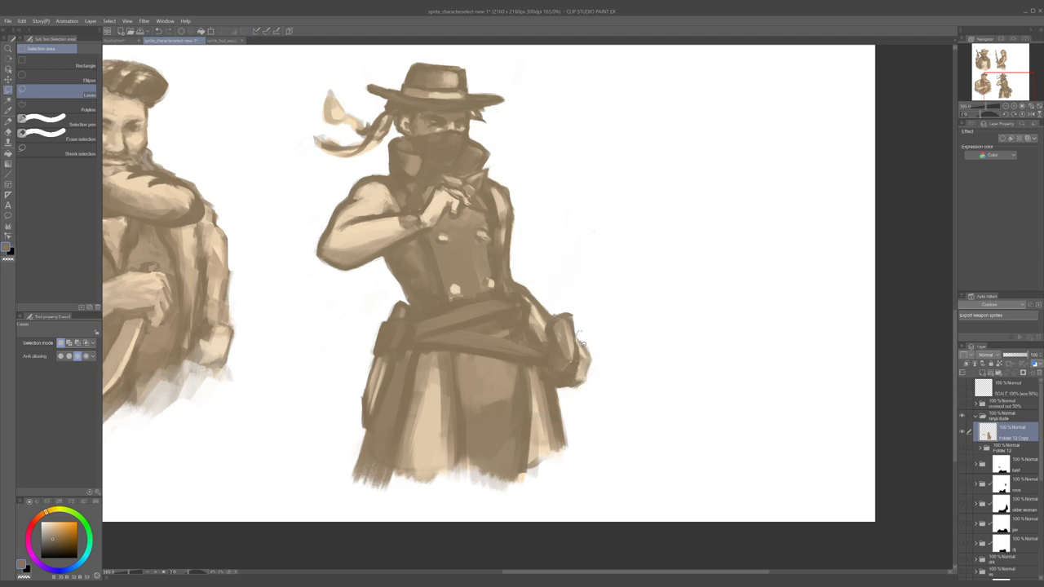
- Shift the outer bulge of the hip pouch inward with a lasso selection, and select the whole pouch
mouse_move(577, 333)
mouse_down()
mouse_move(581, 373)
mouse_move(568, 393)
mouse_move(607, 397)
mouse_up()
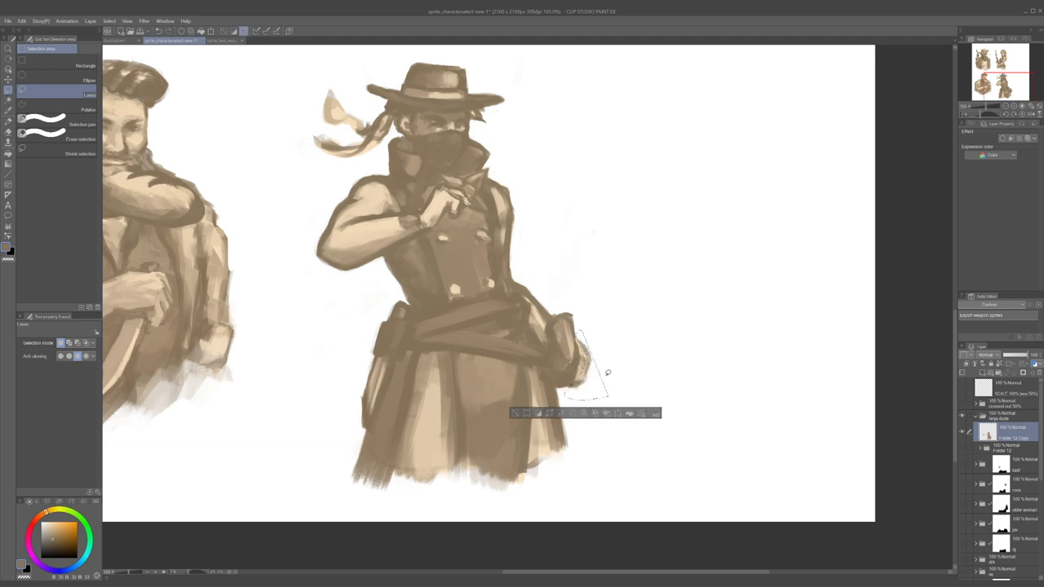
click(664, 292)
key(ctrl+d)
mouse_move(577, 307)
mouse_down()
mouse_move(559, 310)
mouse_move(551, 342)
mouse_up()
drag(566, 391, 592, 295)
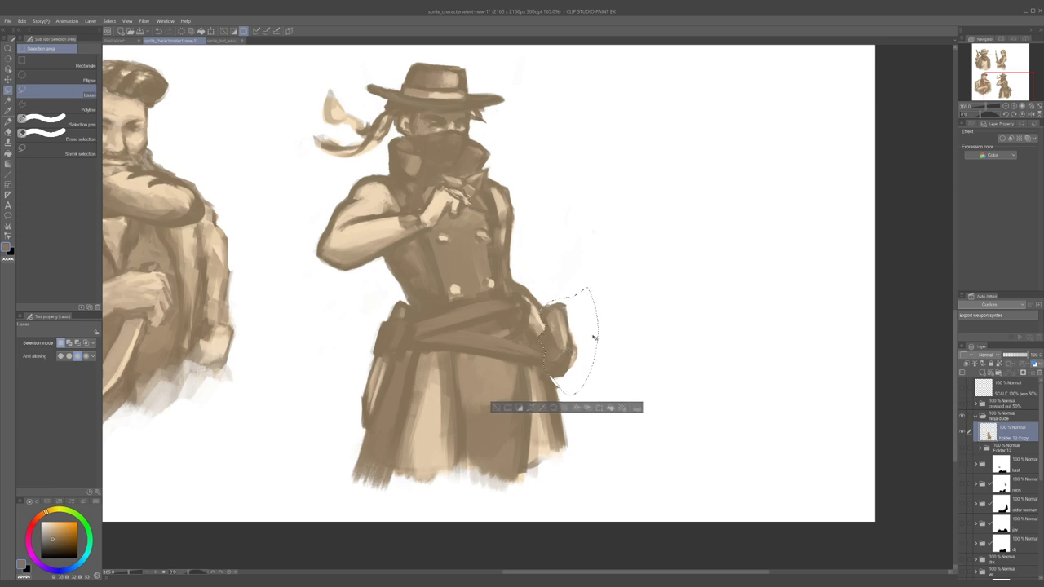
- Try rotating the selected pouch 13.5 degrees counterclockwise and check it in the mirrored view
key(ctrl+t)
mouse_move(655, 369)
mouse_down()
mouse_move(648, 331)
mouse_move(656, 391)
mouse_up()
mouse_move(605, 357)
mouse_down()
mouse_move(635, 334)
mouse_move(626, 345)
mouse_move(537, 343)
mouse_move(570, 367)
mouse_up()
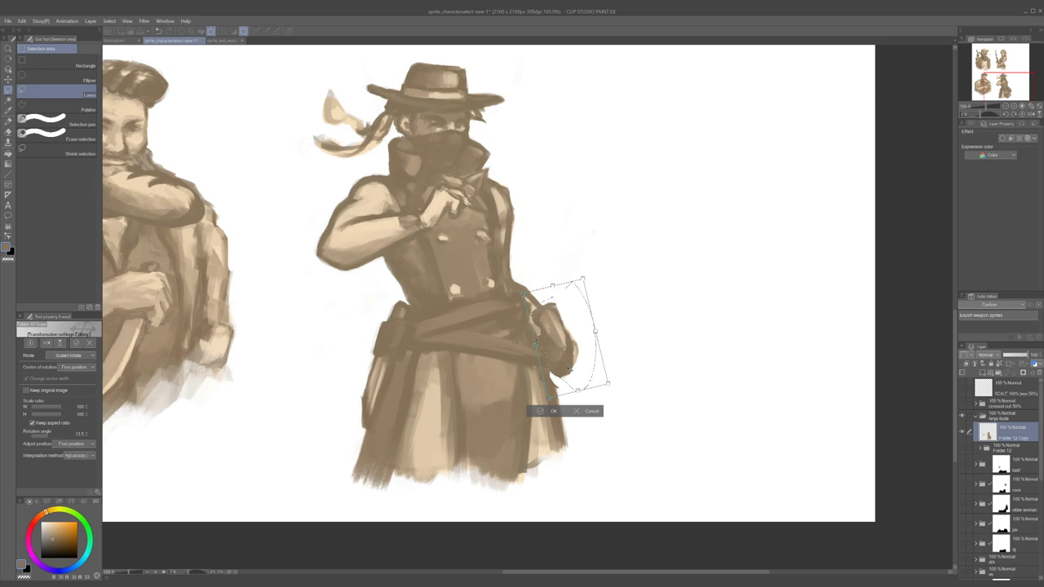
click(552, 410)
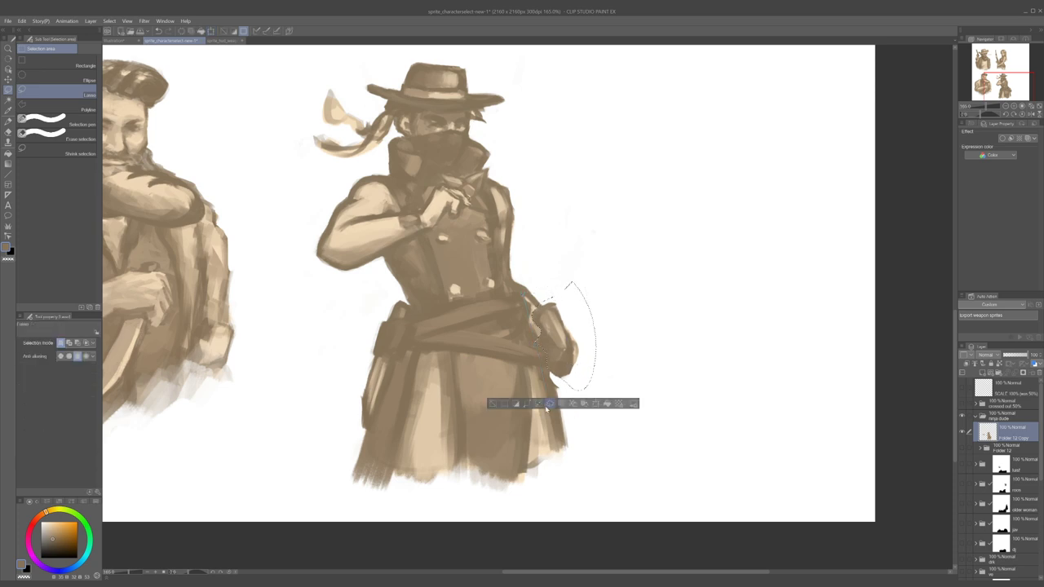
key(ctrl+d)
key(h)
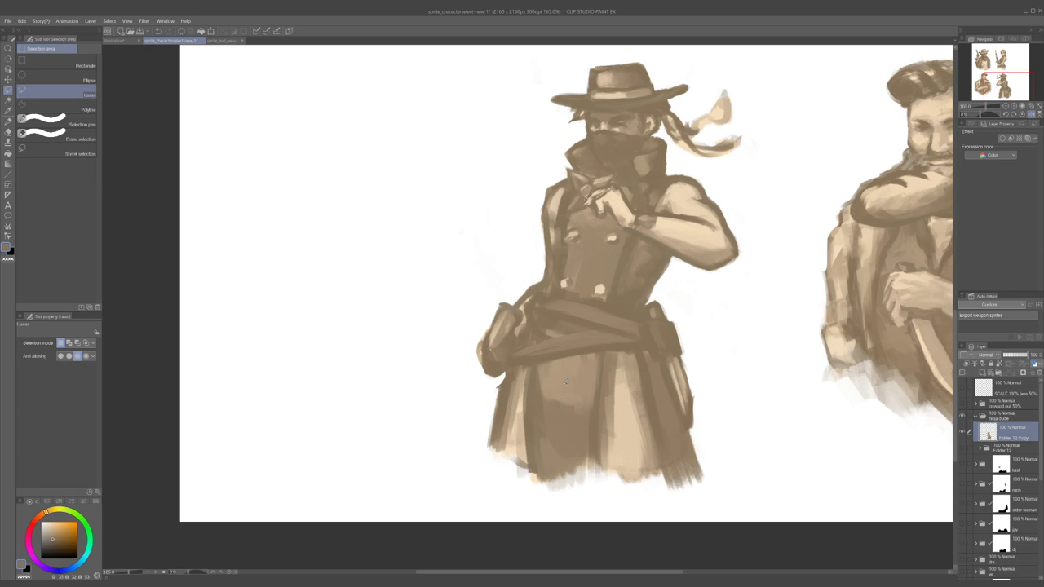
key(ctrl+z)
key(ctrl+z)
- Move the selected pouch up and inward against the masked figure's hip without rotating it
key(ctrl+t)
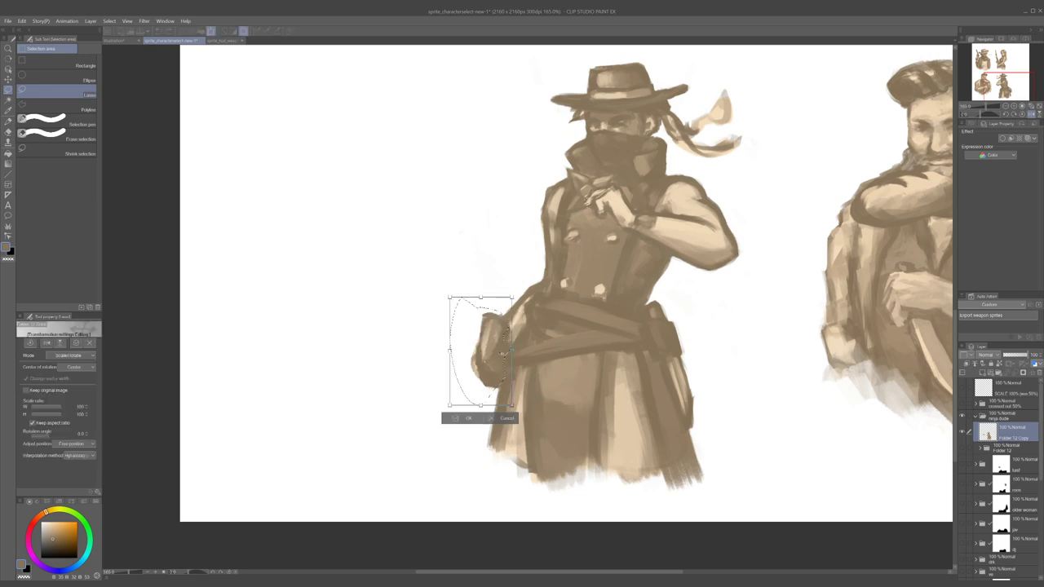
drag(510, 351, 512, 349)
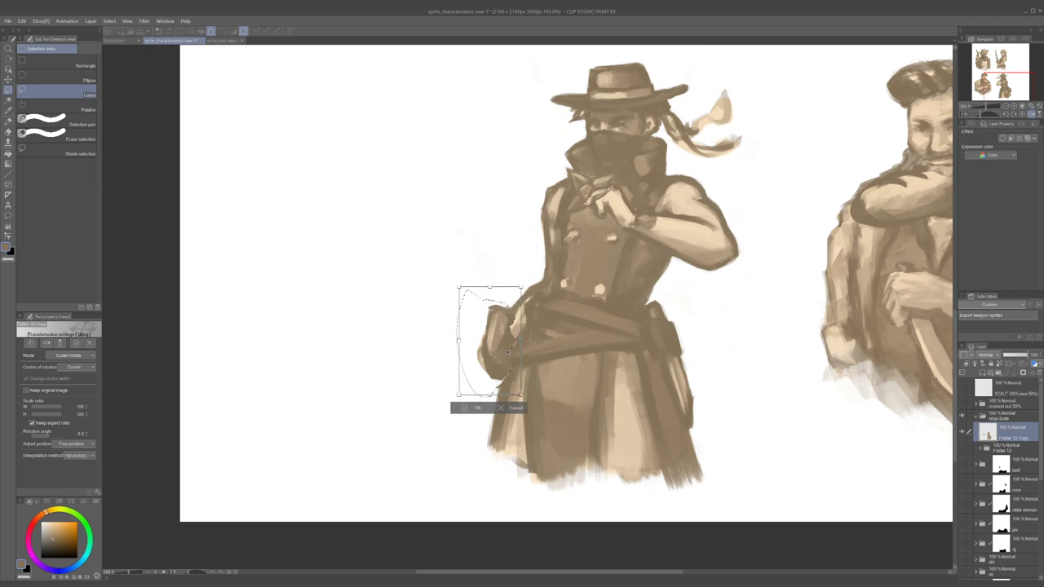
click(469, 411)
key(ctrl+d)
- Clean up the edge where the pouch meets the coat skirt using transparent color, and restore the normal view orientation
key(b)
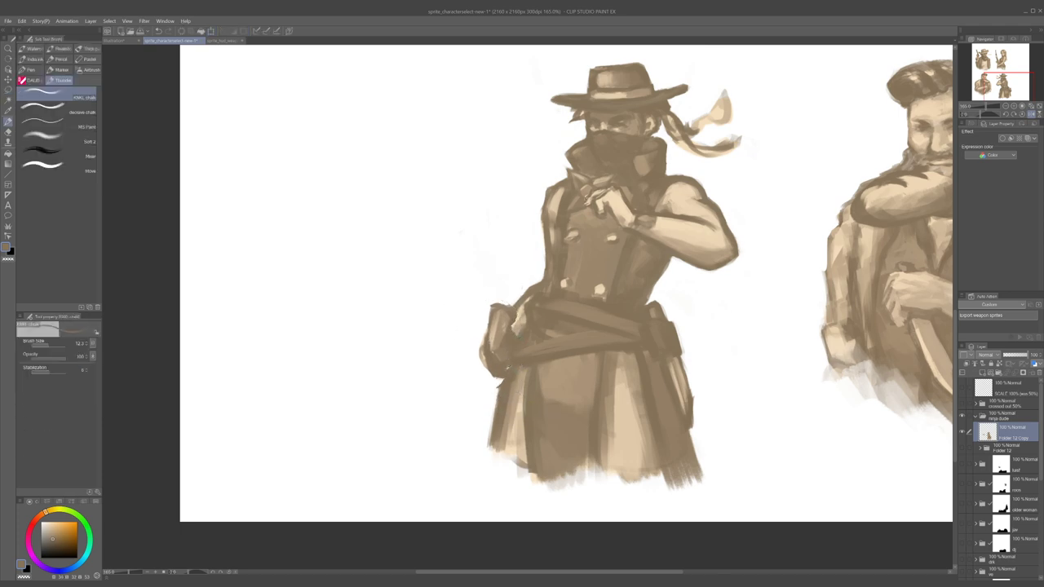
key(c)
mouse_move(500, 378)
mouse_down()
mouse_move(492, 405)
mouse_move(512, 410)
mouse_move(471, 409)
mouse_move(536, 368)
mouse_up()
key(h)
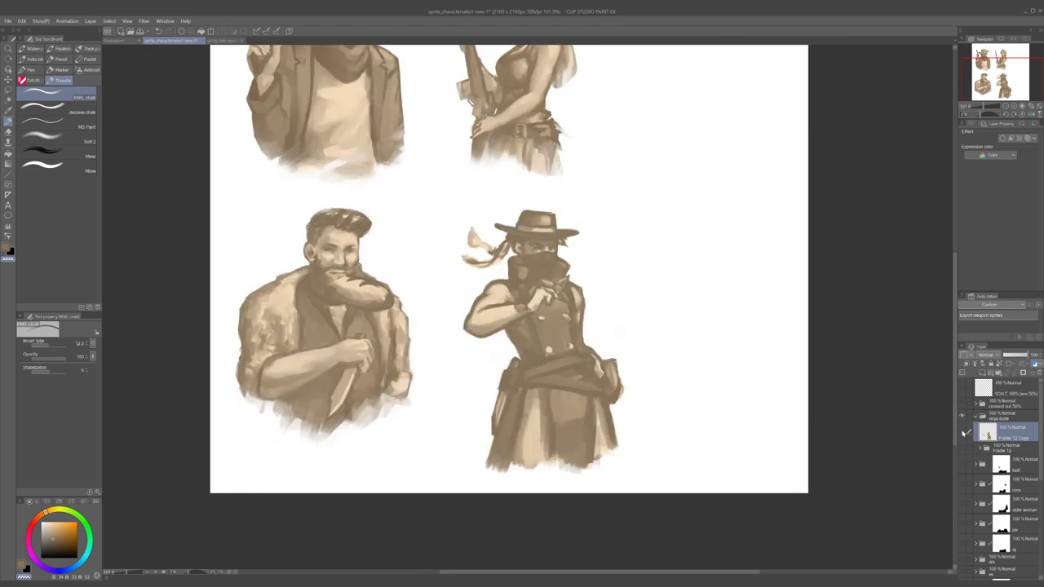
- Compare the refined Folder 12 Copy layer with the original Folder 12 by toggling their visibility, leaving only the copy shown
click(963, 433)
click(962, 449)
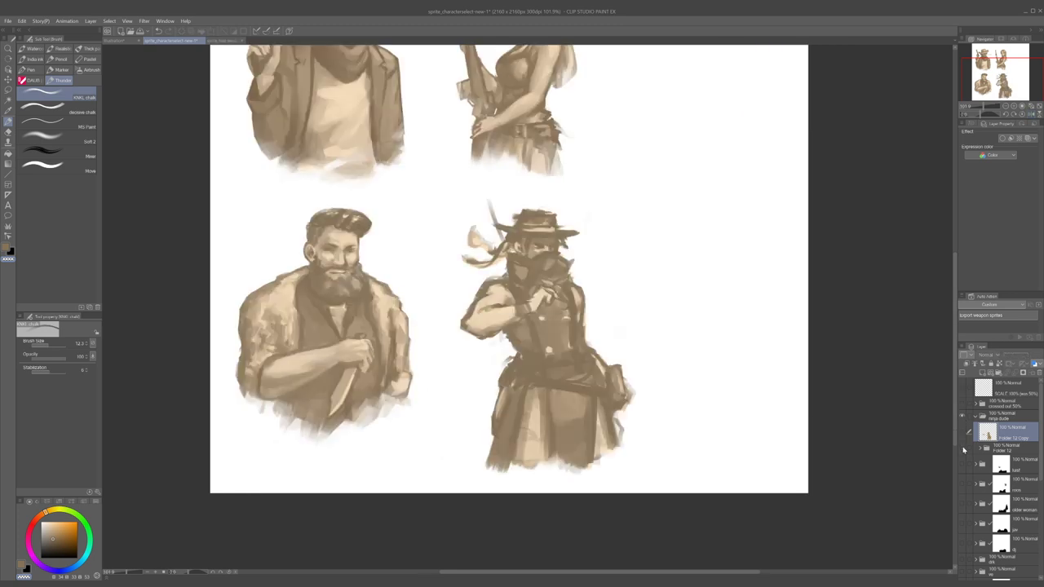
click(964, 450)
click(963, 432)
click(963, 432)
click(964, 449)
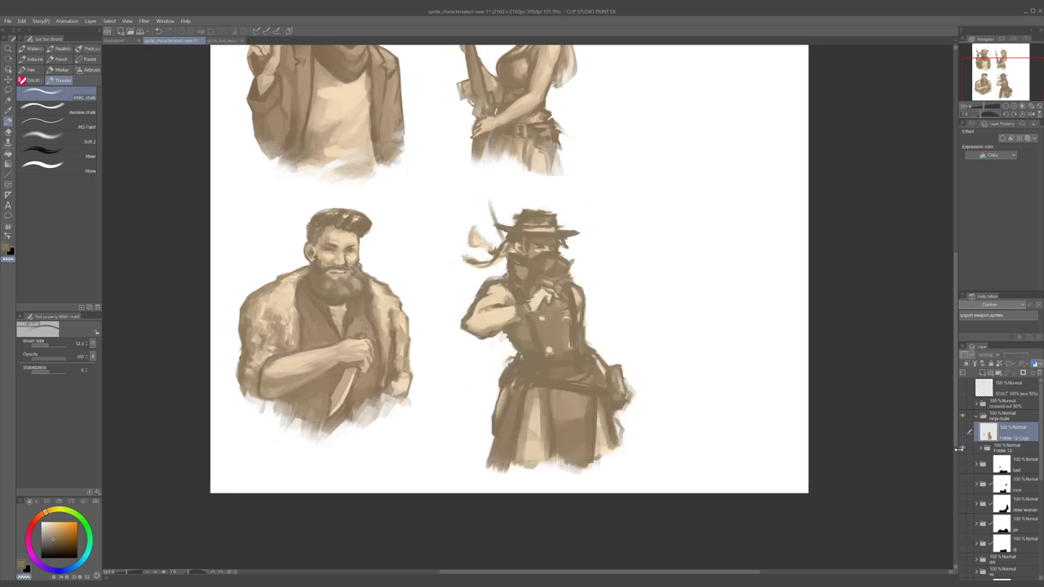
click(964, 433)
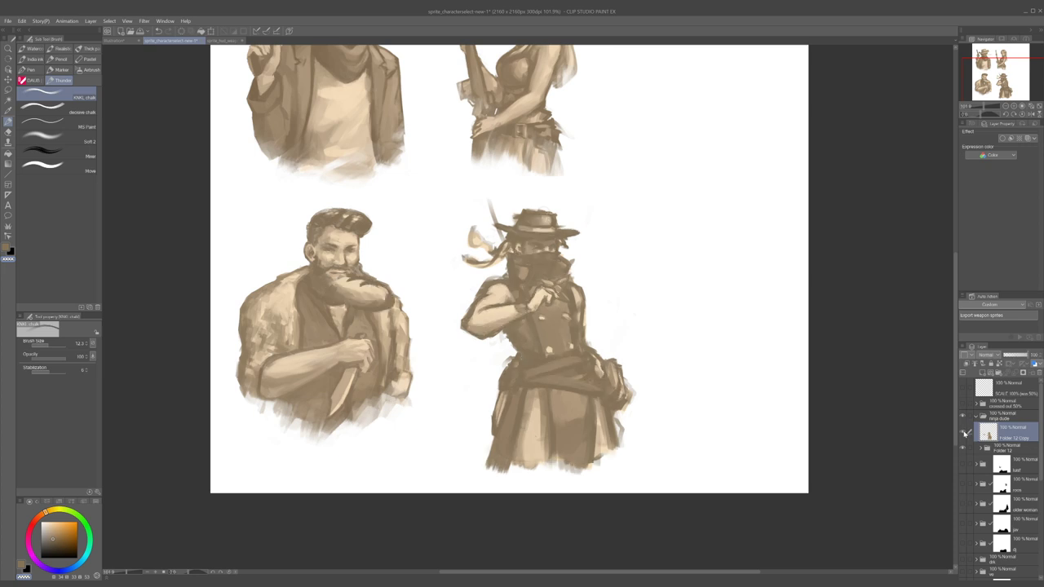
click(964, 432)
click(964, 432)
click(964, 433)
click(964, 432)
click(964, 432)
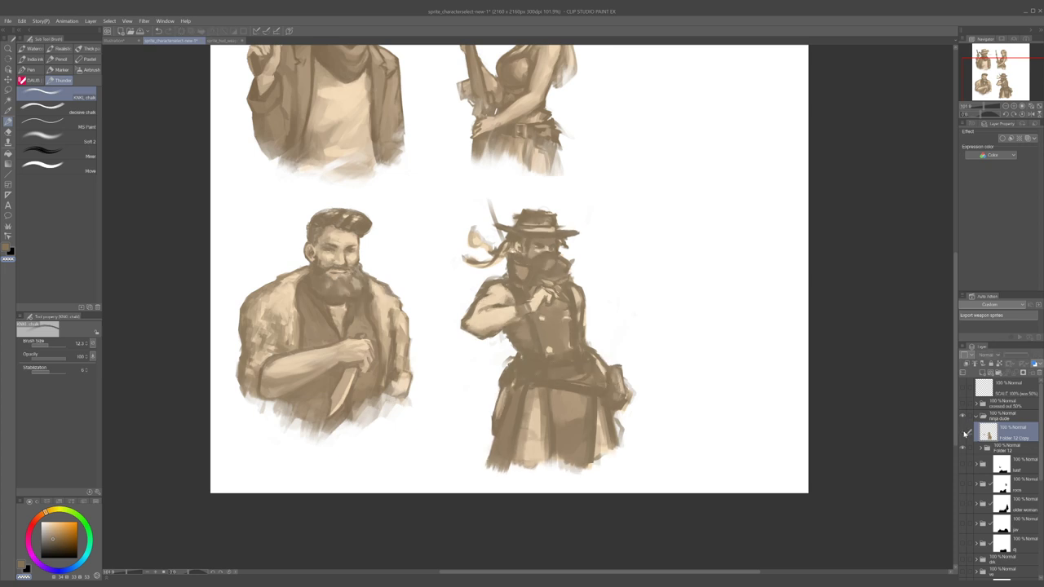
click(964, 433)
click(964, 432)
click(964, 433)
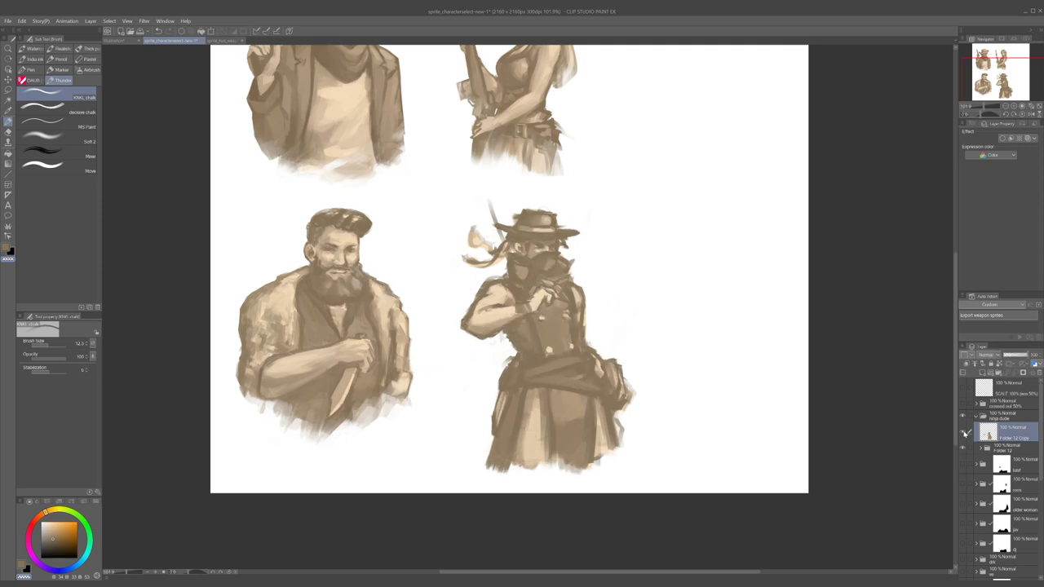
click(964, 433)
click(964, 432)
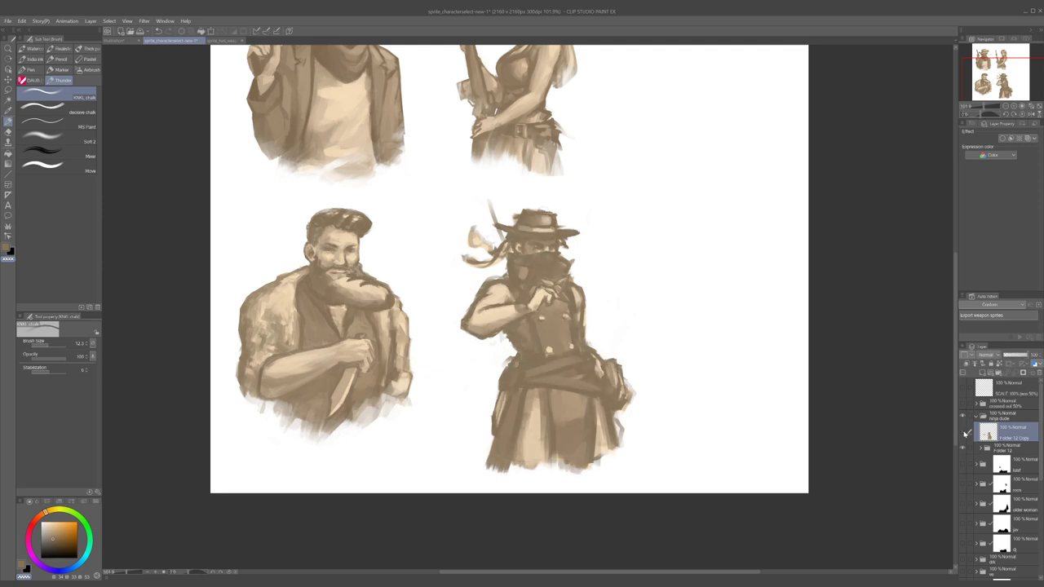
click(964, 432)
click(964, 433)
click(964, 433)
click(964, 432)
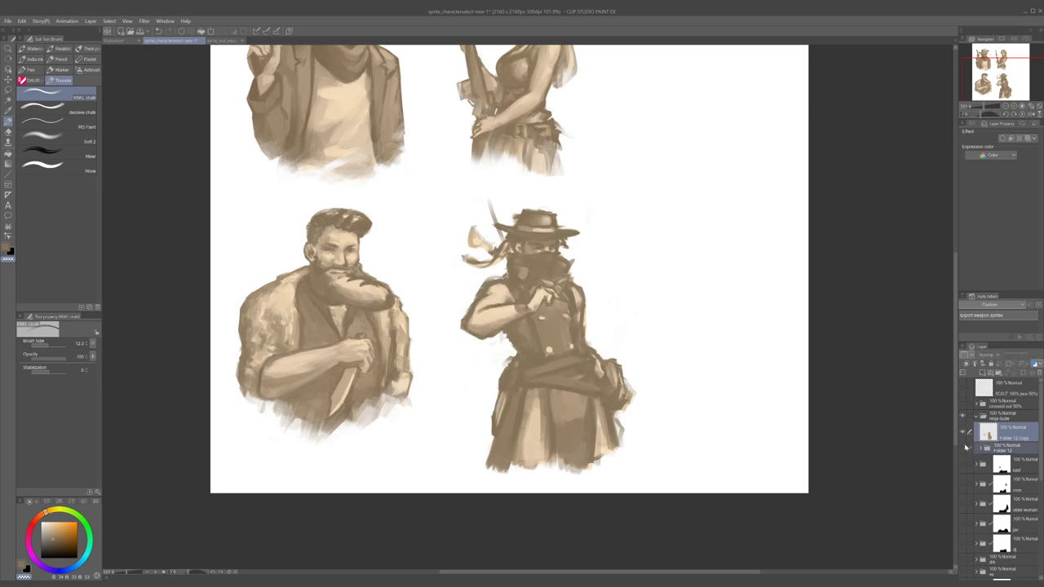
click(964, 446)
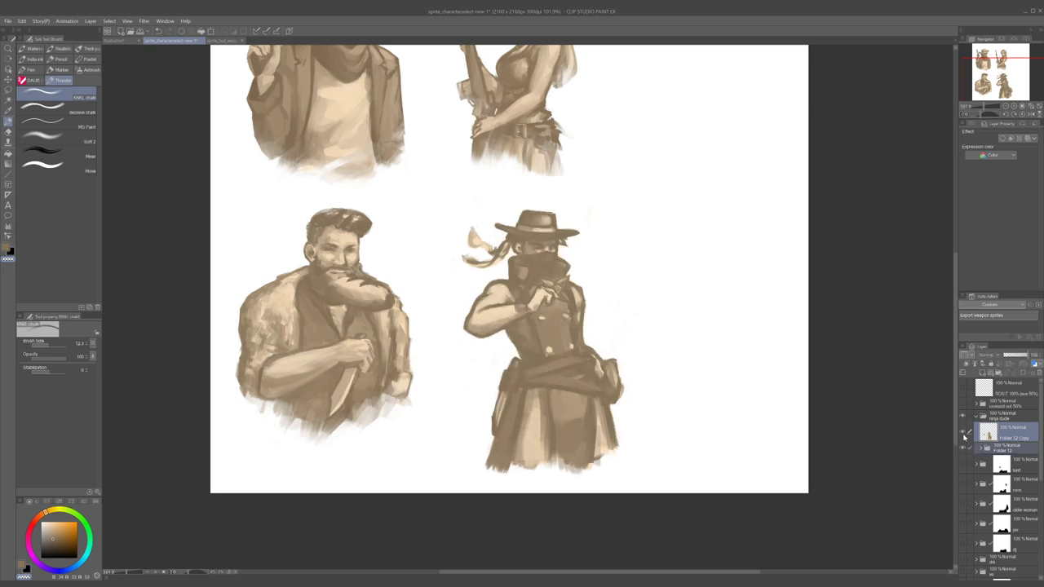
click(964, 446)
click(965, 433)
click(965, 432)
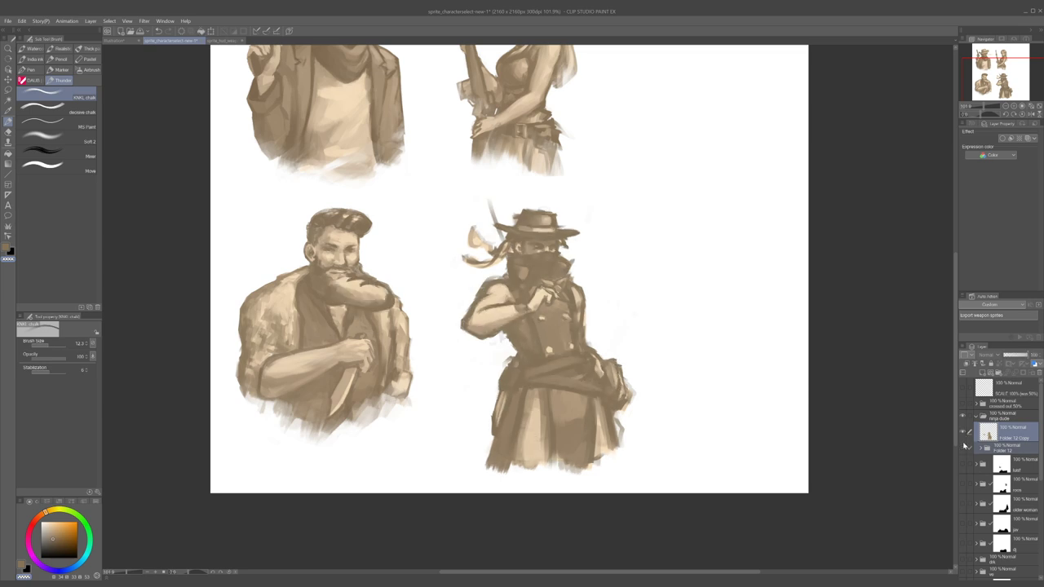
click(962, 434)
click(963, 446)
click(964, 434)
click(964, 446)
click(964, 435)
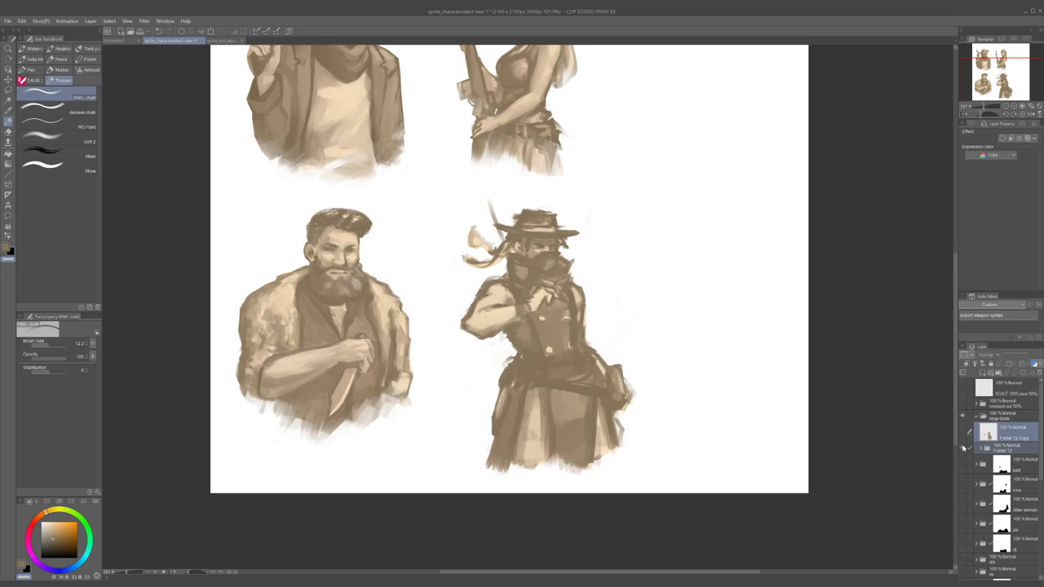
click(963, 446)
click(963, 435)
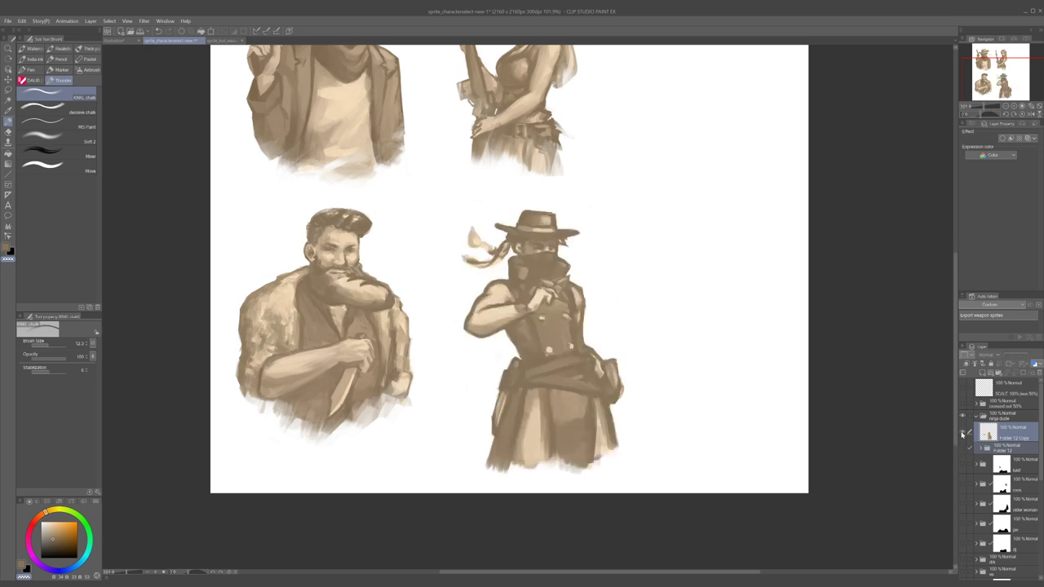
click(964, 435)
click(963, 446)
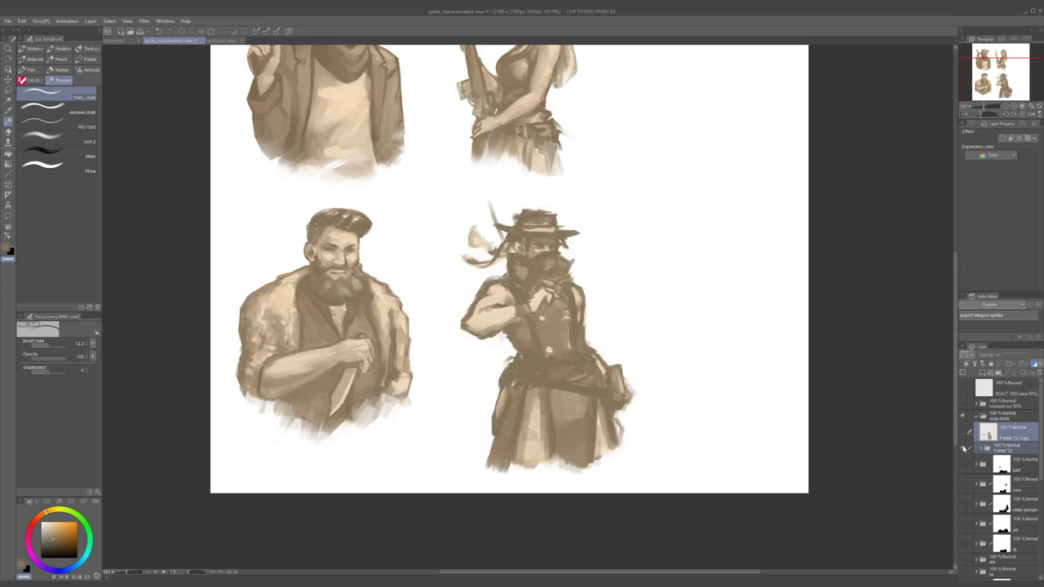
click(963, 446)
click(964, 435)
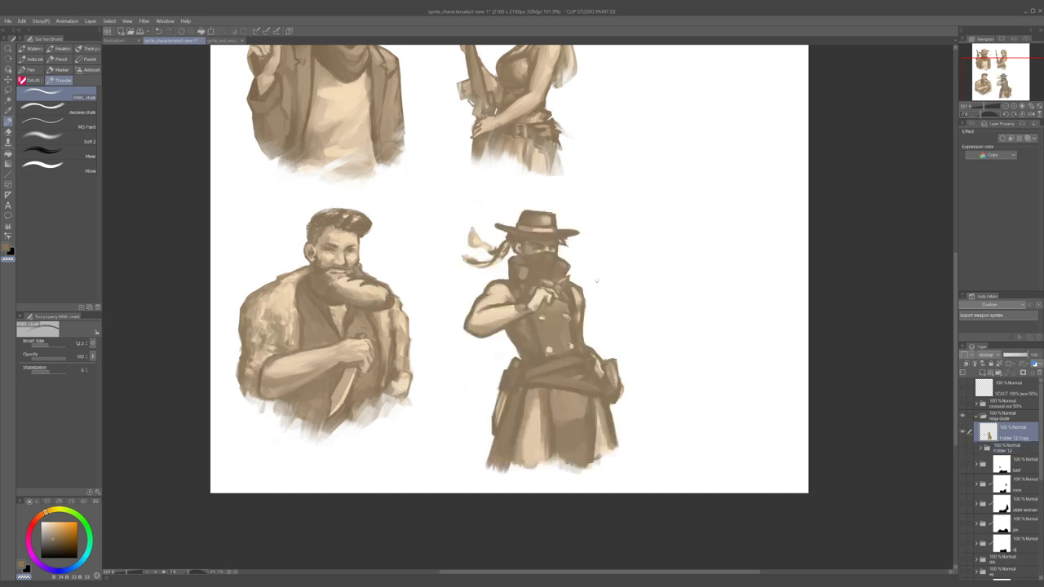
- Retouch the side of the masked figure's scarf below the ear with the dark brown paint color
scroll(676, 303, up, 3)
key(c)
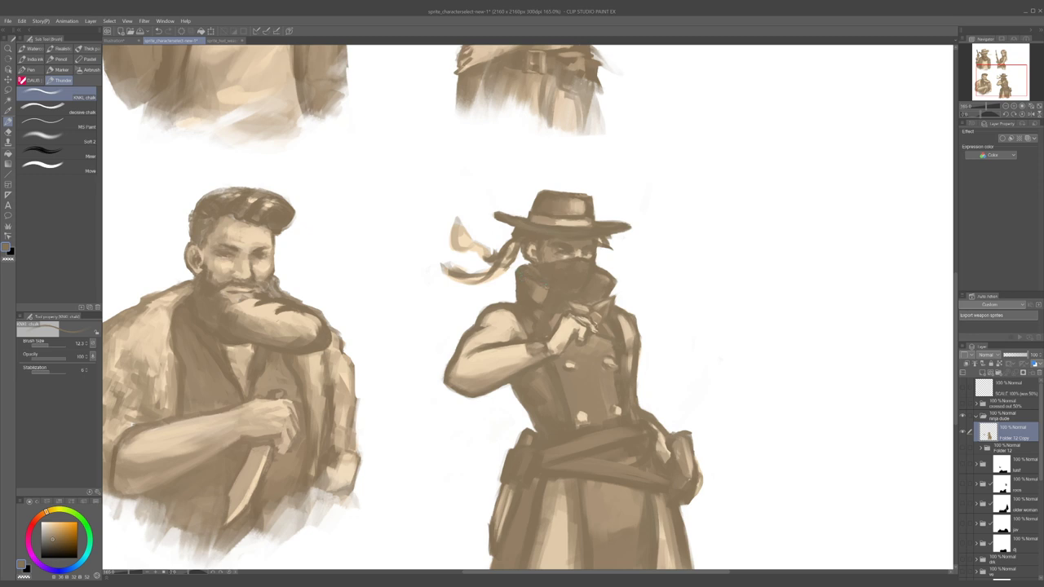
drag(538, 279, 543, 285)
click(104, 490)
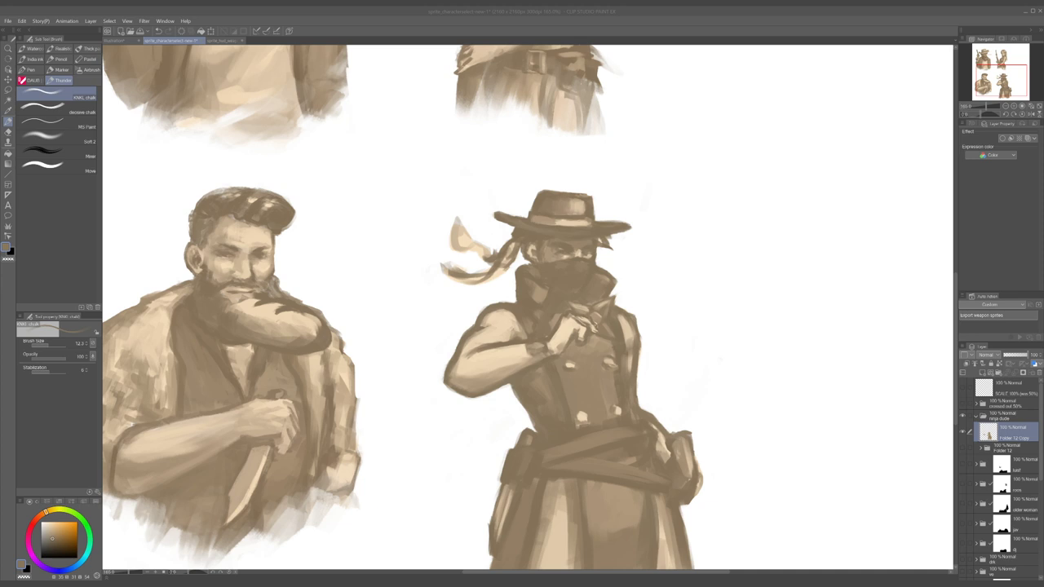
click(474, 196)
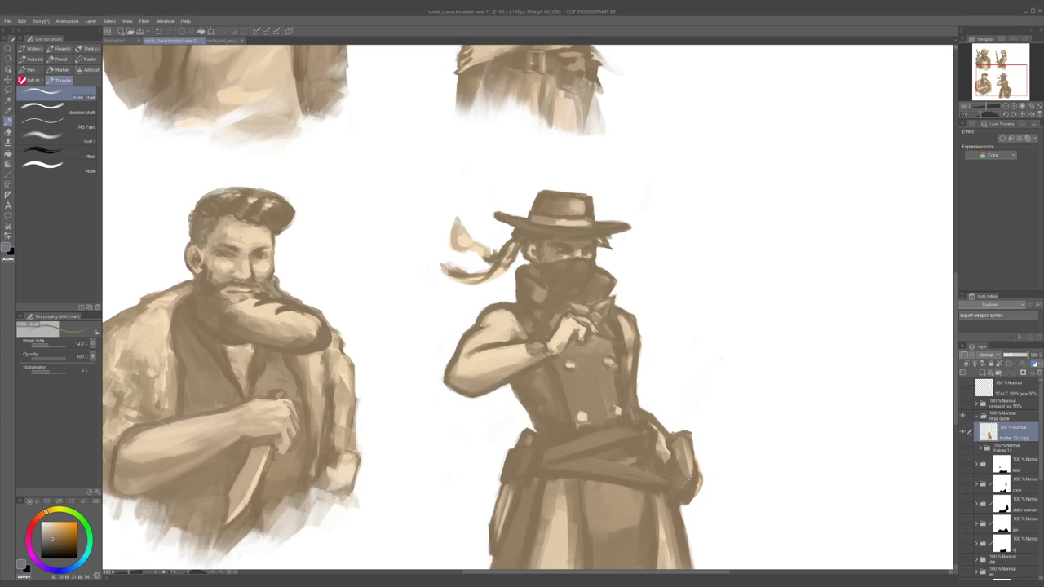
key(alt+Tab)
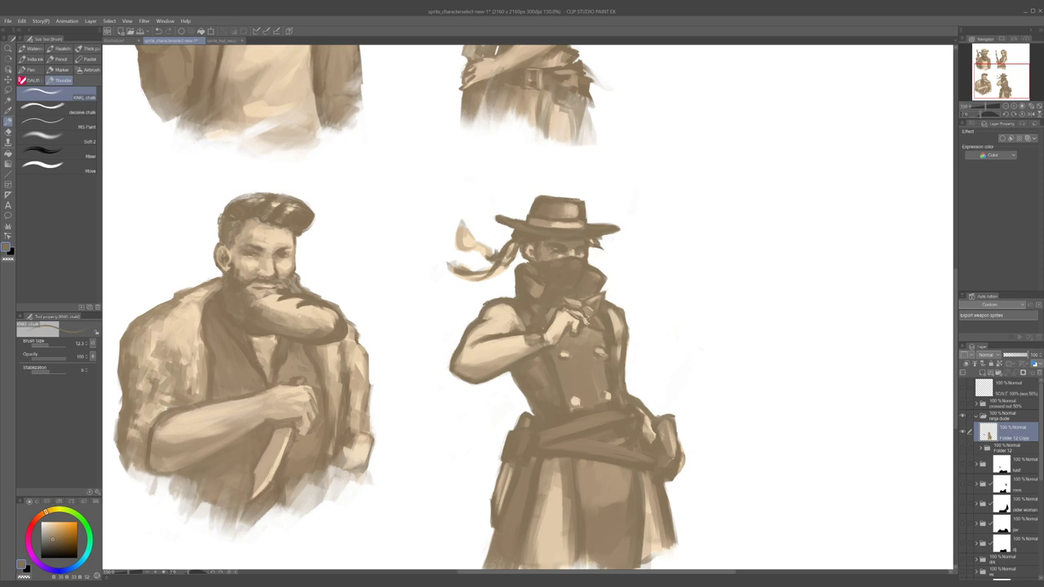
- Refine the shoulder contour of the raised arm, adding the sampled light skin tone with a larger brush
drag(489, 300, 482, 305)
alt+click(495, 310)
key(bracketright)
drag(495, 308, 503, 306)
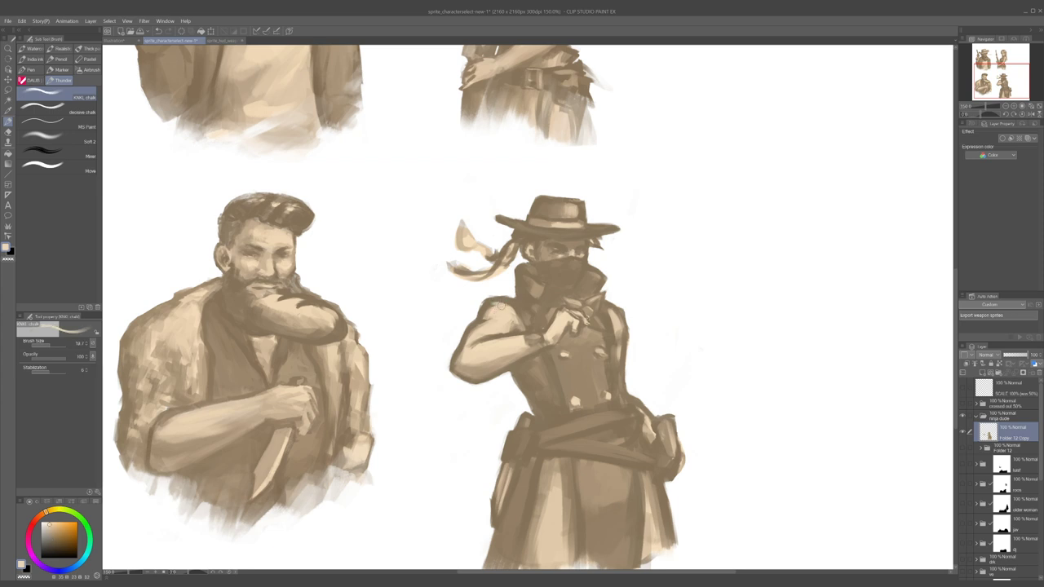
- Check the arm against the original Folder 12 and strengthen the elbow's outer contour with a sampled dark tone
alt+click(556, 327)
click(962, 449)
click(962, 449)
alt+click(452, 361)
drag(450, 358, 449, 374)
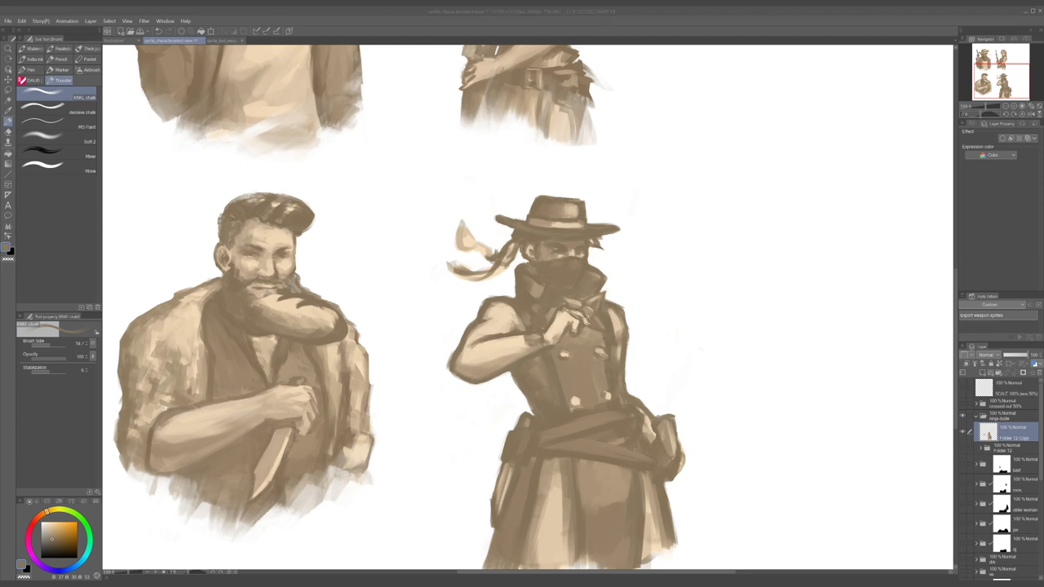
- Clean up the edge where the masked figure's shoulder meets the collar using transparent brush strokes
scroll(570, 284, down, 4)
scroll(561, 284, up, 3)
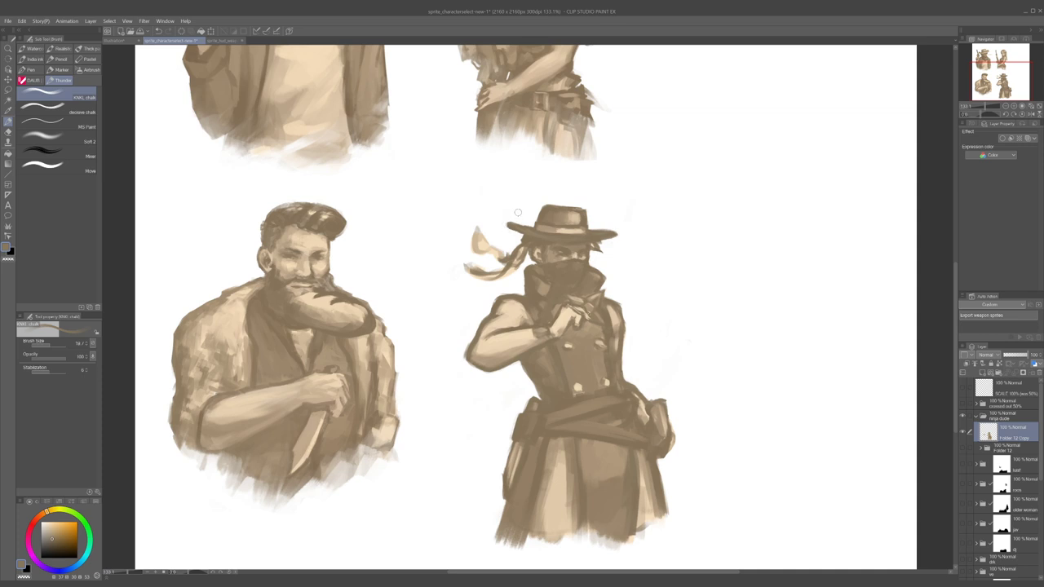
key(c)
mouse_move(517, 280)
mouse_down()
mouse_move(511, 288)
mouse_move(529, 271)
mouse_up()
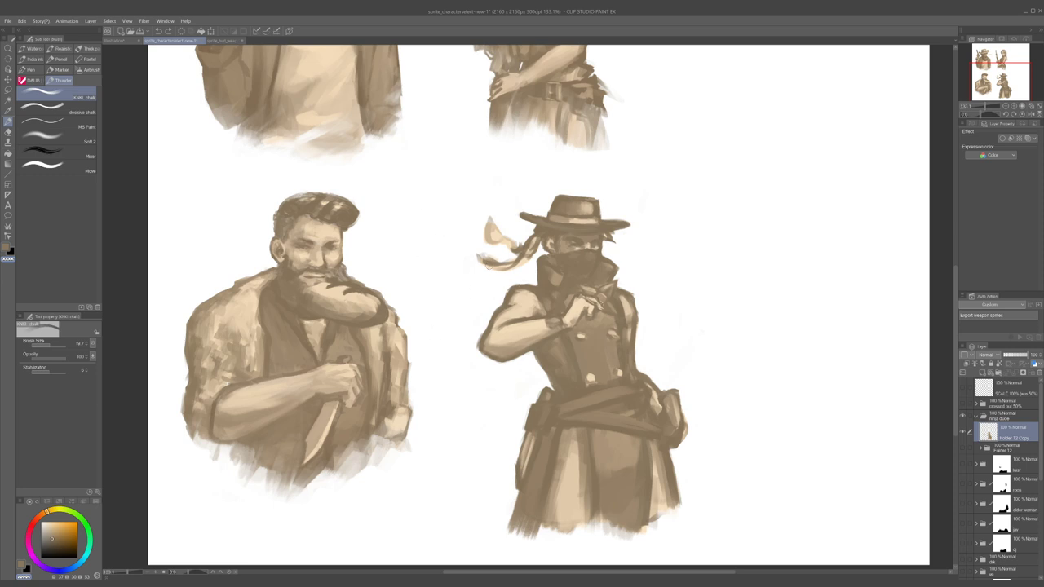
key(bracketleft)
key(bracketleft)
key(bracketleft)
key(c)
- Retouch the top of the raised arm's shoulder with tones sampled around its contour, varying the brush size
alt+click(519, 293)
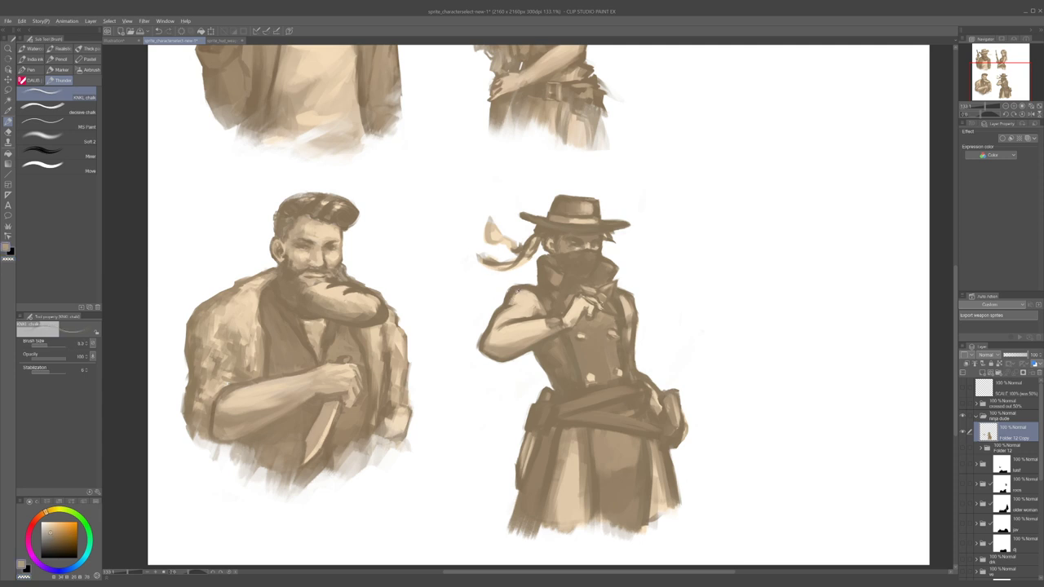
alt+click(516, 291)
alt+click(517, 293)
alt+click(514, 297)
key(bracketright)
key(bracketright)
key(bracketright)
alt+click(521, 293)
alt+click(507, 309)
key(bracketleft)
- Try reshaping the shoulder edge below the collar with short brush strokes
mouse_move(535, 281)
mouse_down()
mouse_move(523, 284)
mouse_move(539, 284)
mouse_up()
key(ctrl+z)
key(ctrl+z)
key(ctrl+z)
mouse_move(523, 276)
mouse_down()
mouse_move(538, 278)
mouse_move(531, 281)
mouse_up()
key(ctrl+z)
- Paint the dark crease between the raised upper arm and forearm with a sampled brown
scroll(607, 282, up, 3)
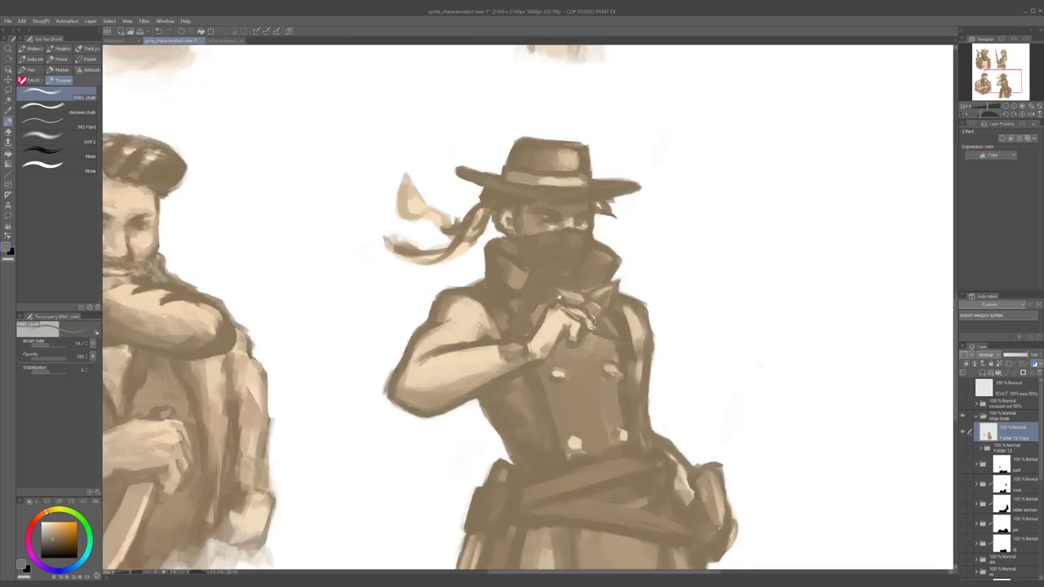
alt+click(494, 356)
drag(494, 356, 432, 349)
alt+click(442, 347)
key(c)
alt+click(412, 343)
- Blend the upper arm's shading above the crease with sampled mid-tones
alt+click(438, 327)
alt+click(440, 328)
alt+click(441, 327)
drag(436, 328, 446, 327)
alt+click(458, 323)
alt+click(438, 325)
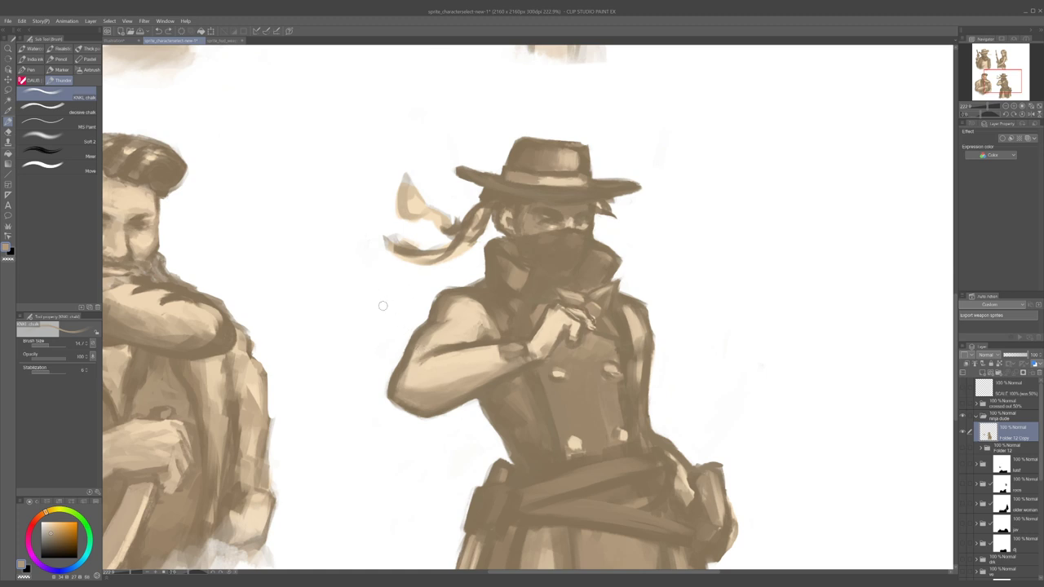
- Soften the crease's outer end toward the elbow by painting with neighbouring sampled skin tones
alt+click(433, 341)
alt+click(426, 348)
alt+click(433, 368)
key(alt)
alt+click(422, 349)
drag(423, 349, 438, 326)
alt+click(453, 312)
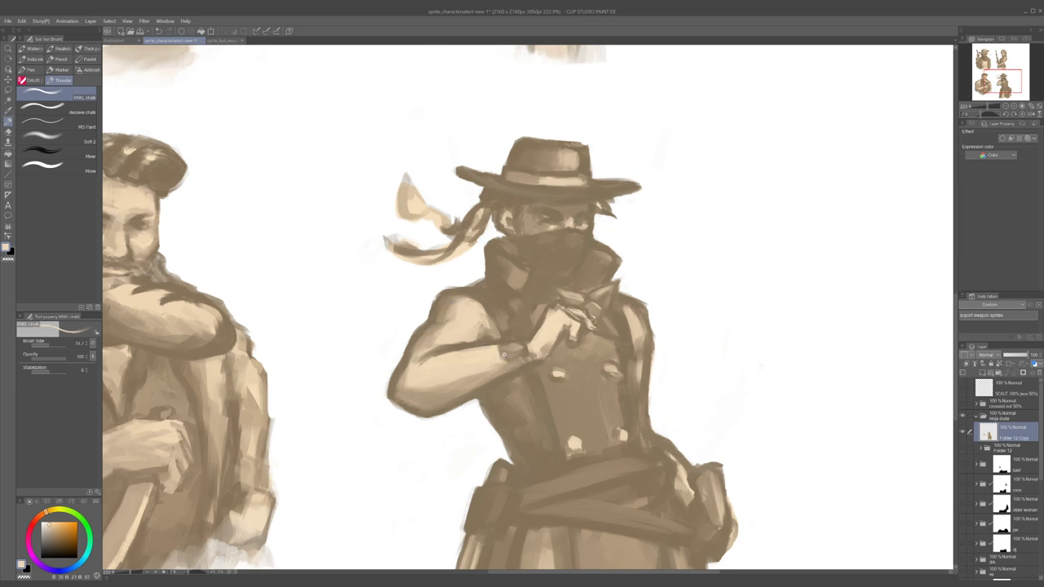
- Refine the light and shadow shapes around the bent elbow with sampled skin tones
scroll(506, 355, down, 8)
drag(506, 355, 478, 350)
scroll(482, 351, up, 7)
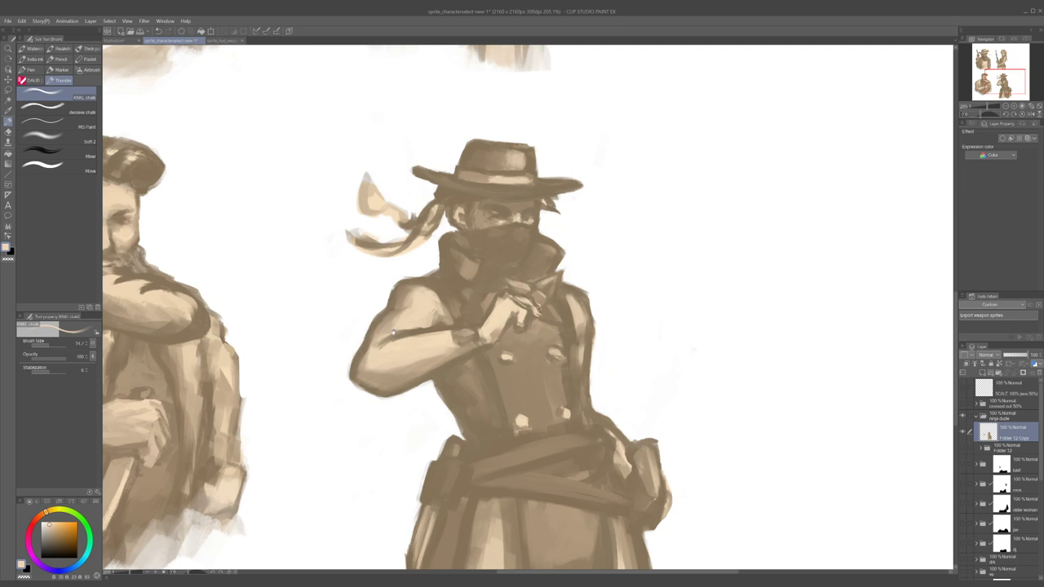
scroll(384, 339, up, 1)
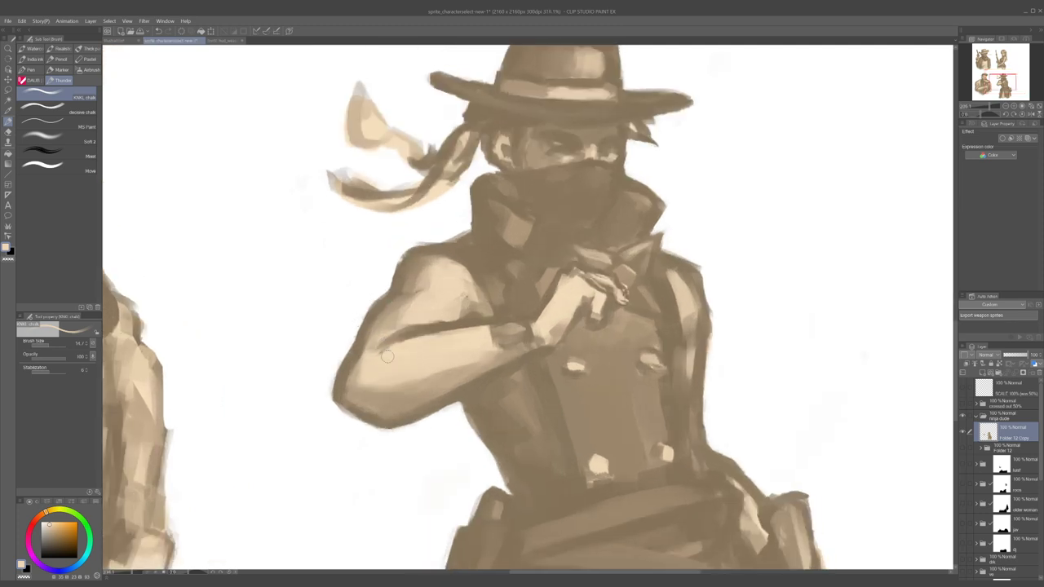
alt+click(376, 328)
drag(365, 371, 373, 355)
alt+click(390, 398)
- Shade the masked figure's forearm with a tone sampled from the bearded man's arm, then lighten it with a larger brush
scroll(390, 399, down, 5)
scroll(377, 415, up, 2)
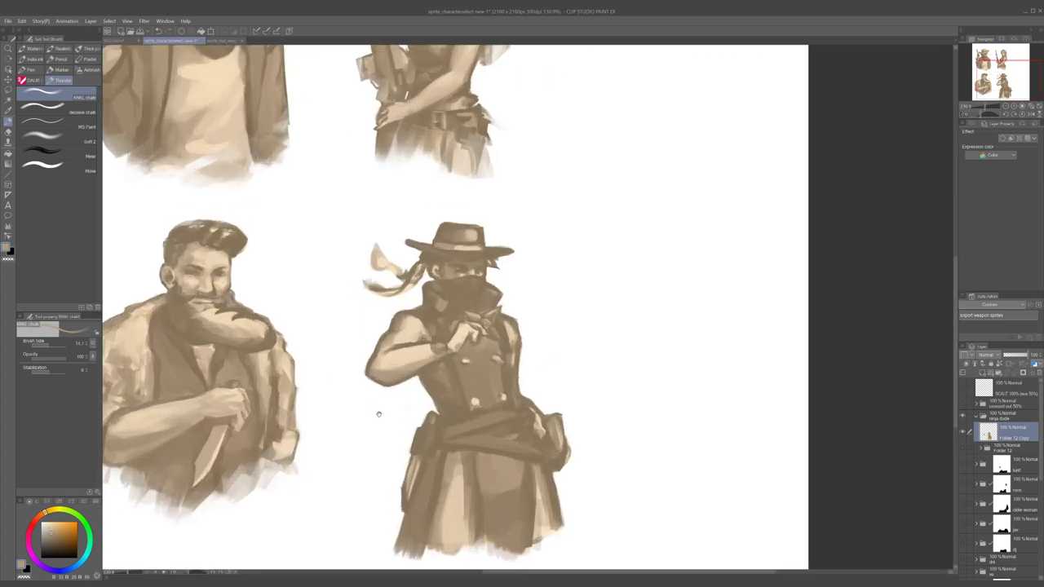
alt+click(131, 436)
drag(380, 367, 433, 355)
alt+click(405, 360)
alt+click(407, 362)
key(bracketright)
key(bracketright)
key(bracketright)
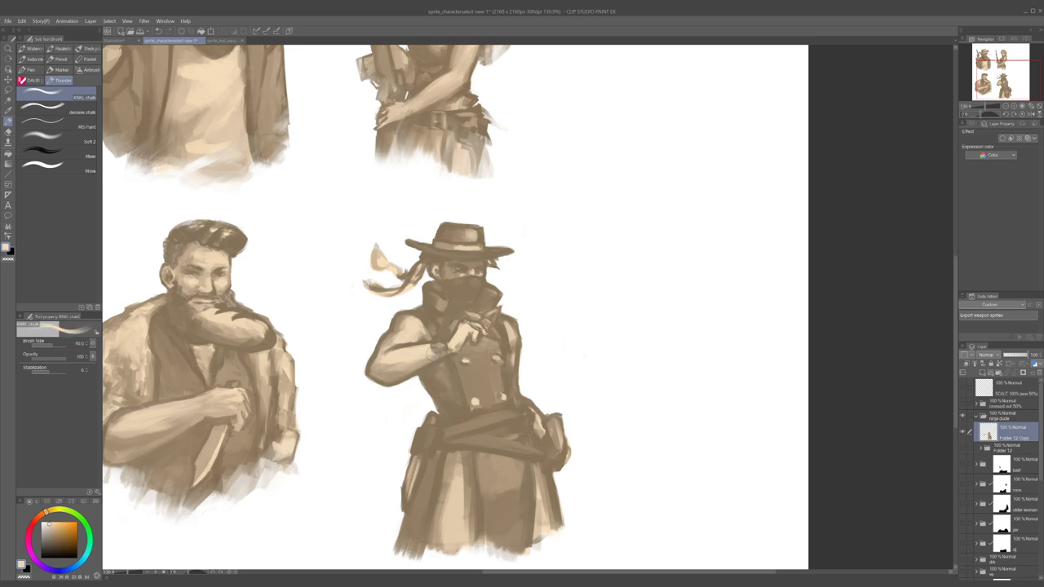
- Retouch the wristband and the vest's armhole edge with sampled dark brown and a smaller brush
alt+click(451, 346)
key(bracketleft)
alt+click(420, 340)
alt+click(422, 336)
alt+click(425, 336)
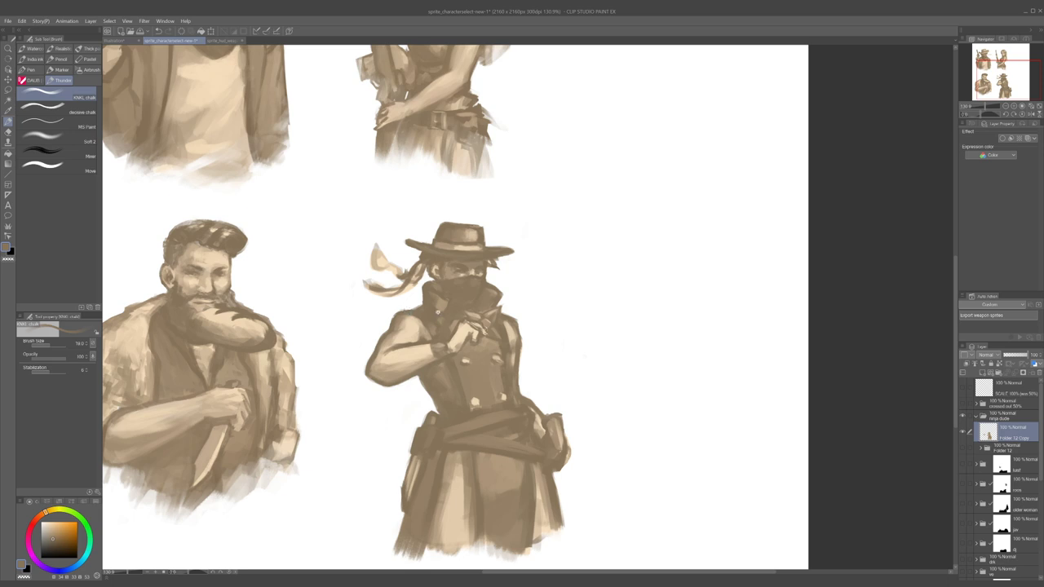
- Refine the outer shoulder contour of the raised arm with sampled light and dark tones
scroll(436, 312, up, 4)
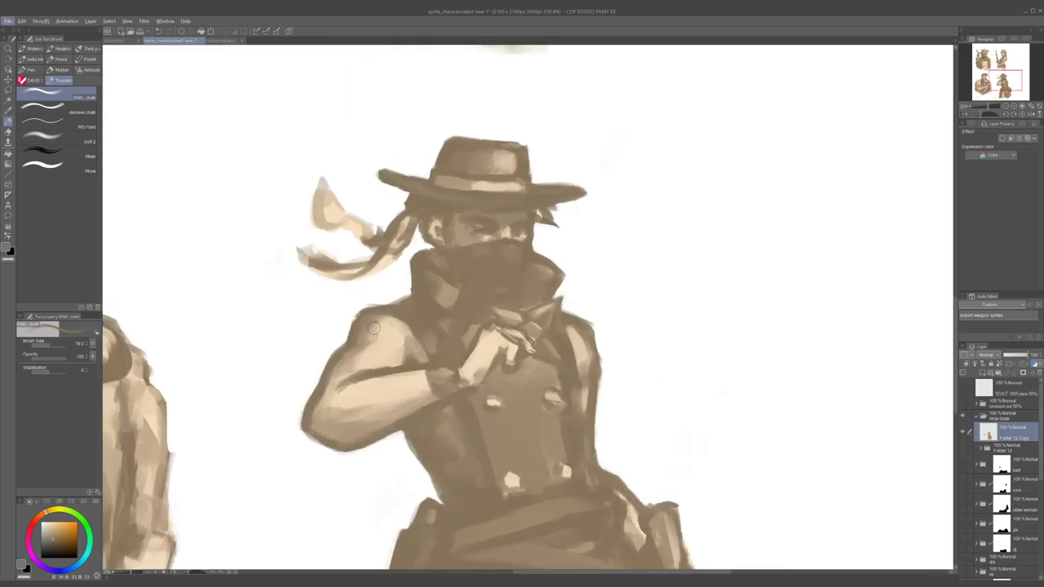
alt+click(373, 329)
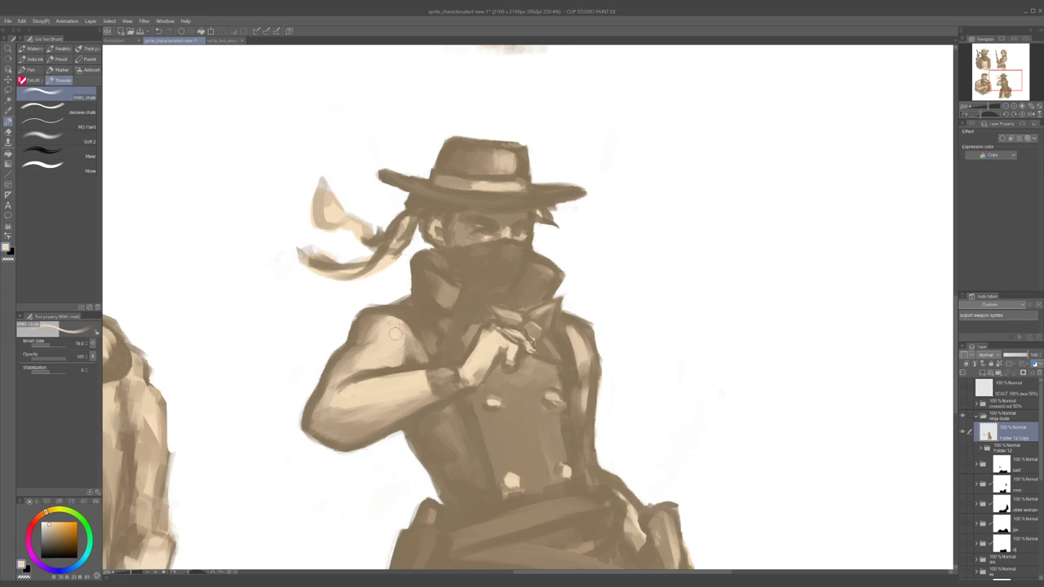
alt+click(380, 318)
alt+click(367, 318)
alt+click(352, 313)
drag(364, 305, 387, 296)
key(c)
- Extend the dark vest edge across the top of the shoulder toward the collar
scroll(399, 328, down, 9)
scroll(399, 322, up, 4)
drag(357, 171, 495, 274)
scroll(382, 352, up, 5)
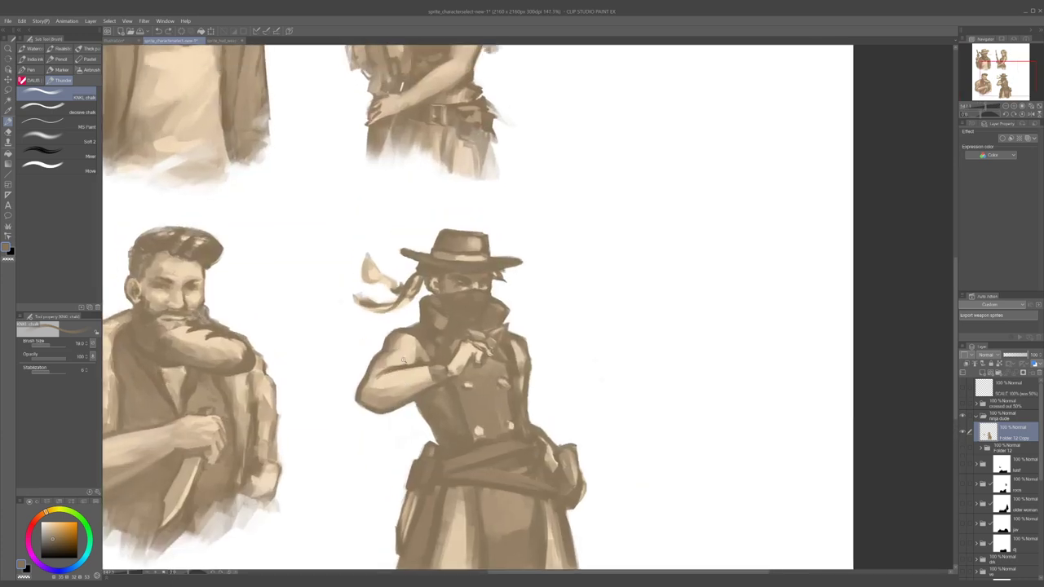
scroll(391, 322, up, 2)
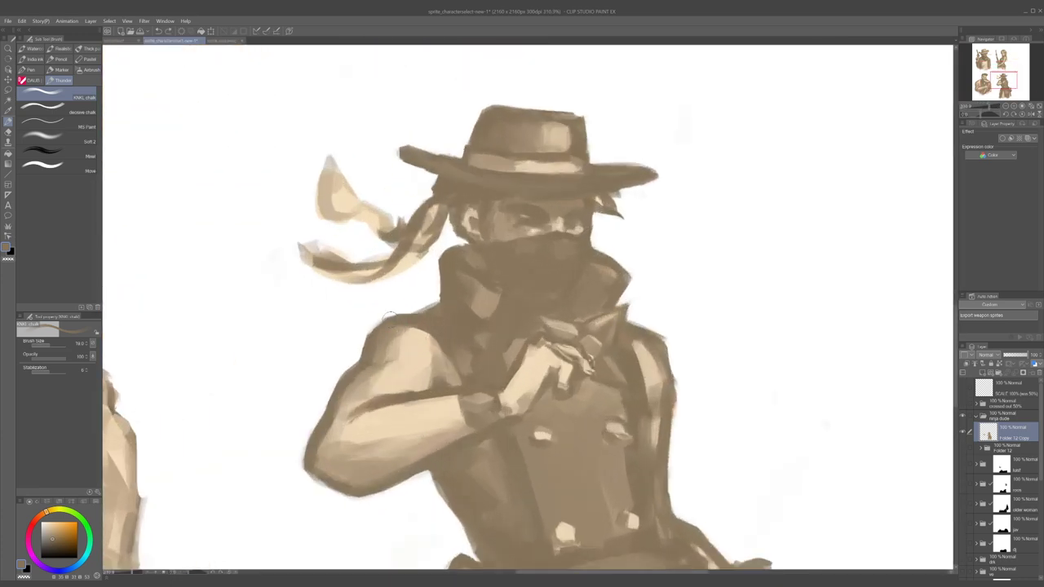
drag(389, 316, 424, 310)
- Rework the vest's shoulder strap and its boundary with the upper arm using sampled browns
alt+click(458, 344)
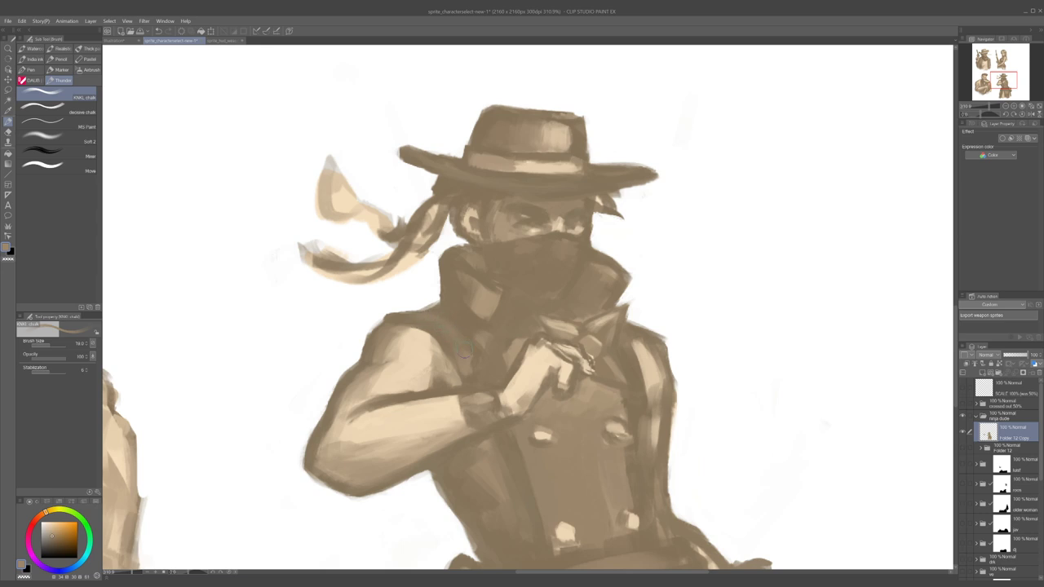
alt+click(447, 324)
alt+click(438, 317)
key([)
alt+click(425, 341)
alt+click(427, 346)
- Blend the inner upper arm beside the vest with sampled skin tones and a larger brush
key(bracketright)
alt+click(425, 366)
alt+click(427, 363)
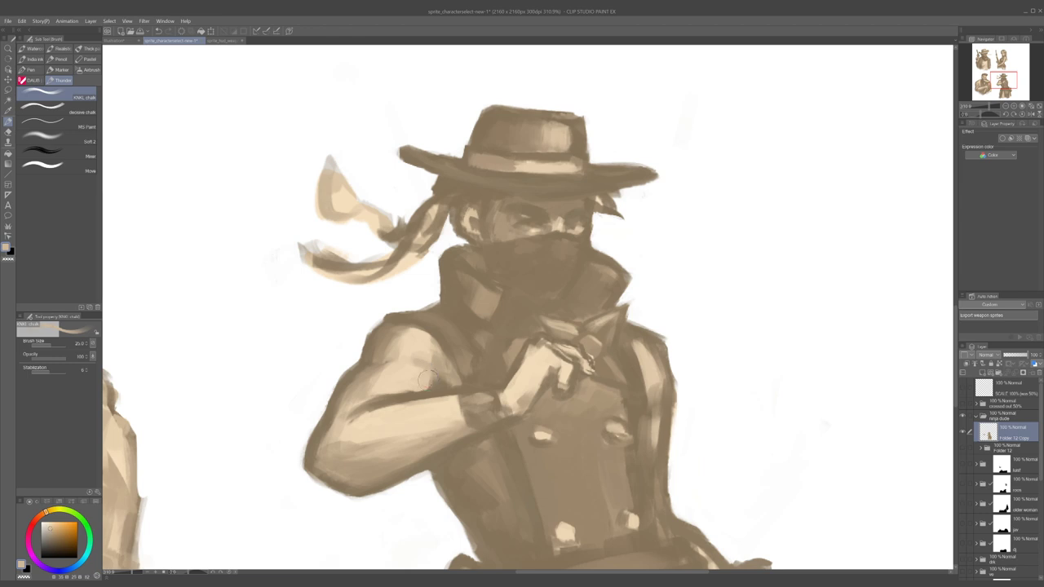
alt+click(447, 381)
key(bracketleft)
- Refine the wristband's edges and the adjoining forearm with sampled skin and brown tones
alt+click(374, 397)
alt+click(487, 394)
alt+click(480, 437)
alt+click(510, 401)
alt+click(505, 409)
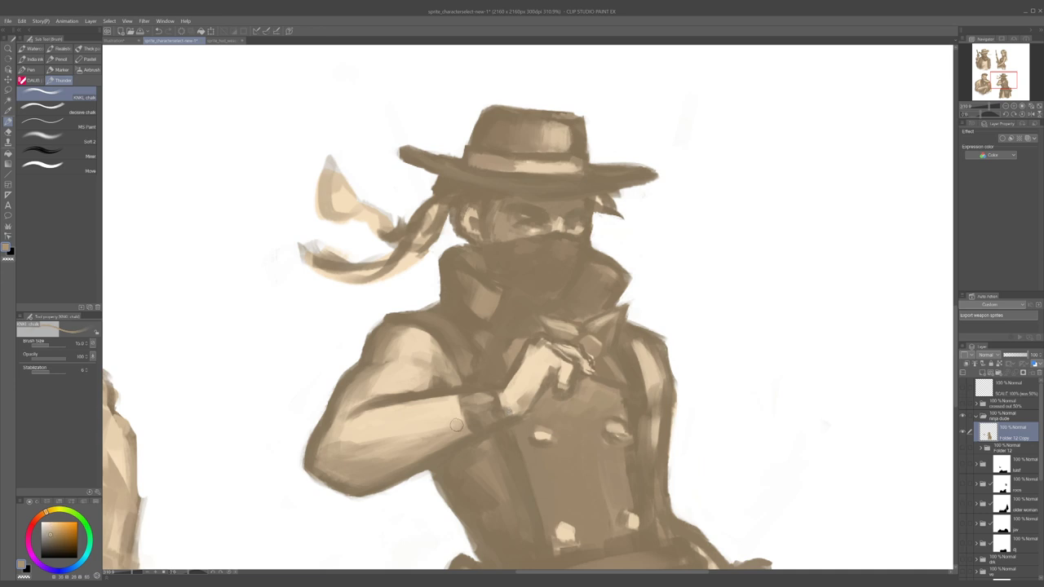
- Sharpen the vest's armhole edge beside the raised upper arm with sampled dark brown
scroll(492, 321, down, 5)
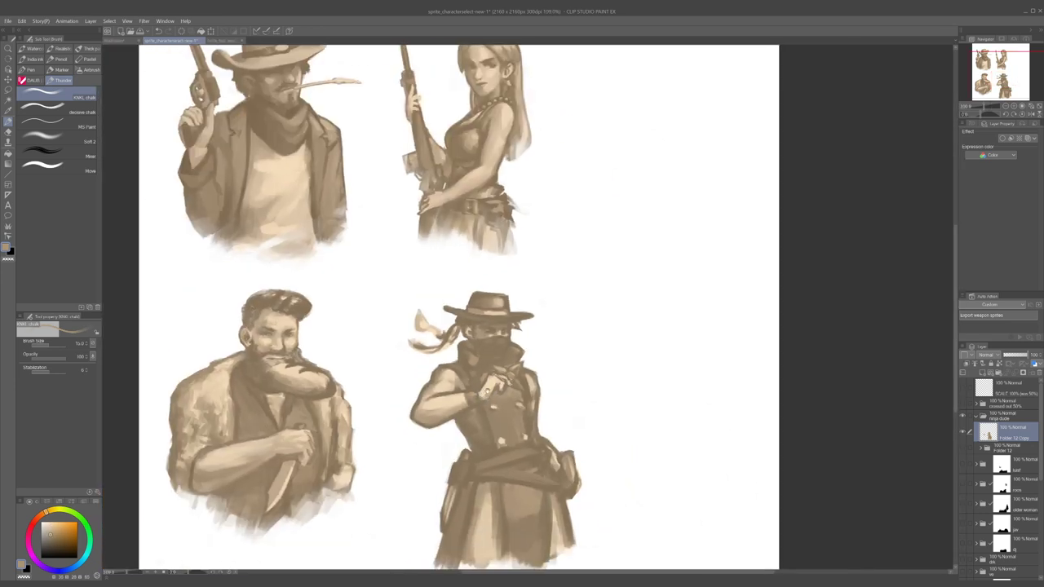
scroll(425, 355, up, 6)
scroll(424, 355, up, 3)
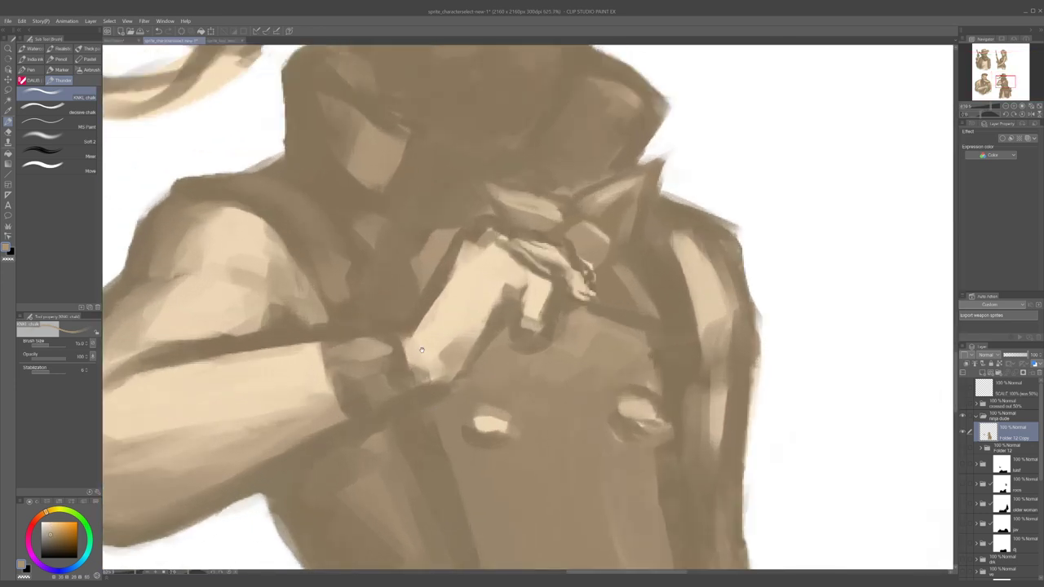
scroll(443, 348, down, 4)
scroll(453, 349, up, 3)
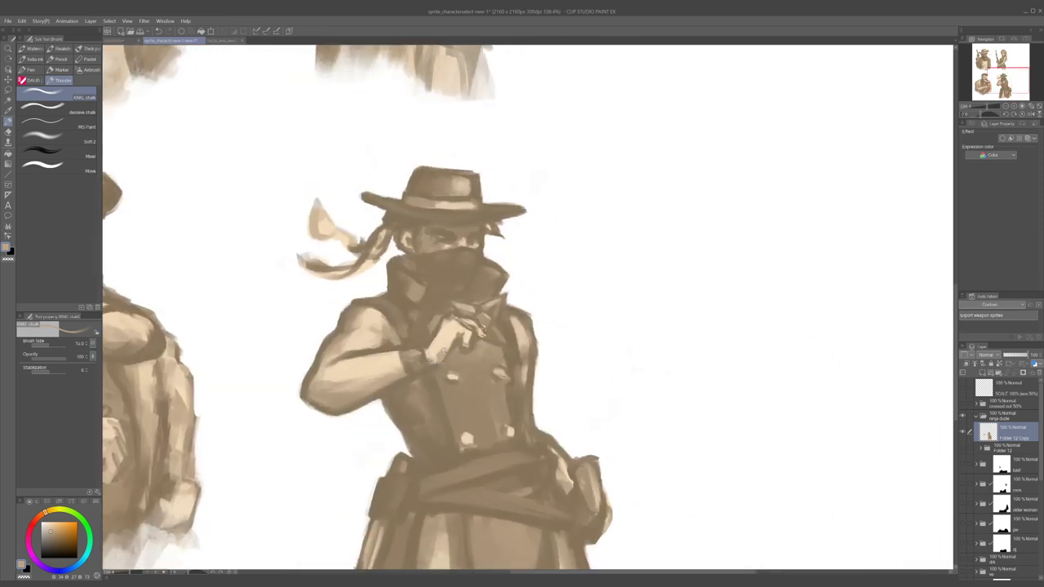
alt+click(429, 316)
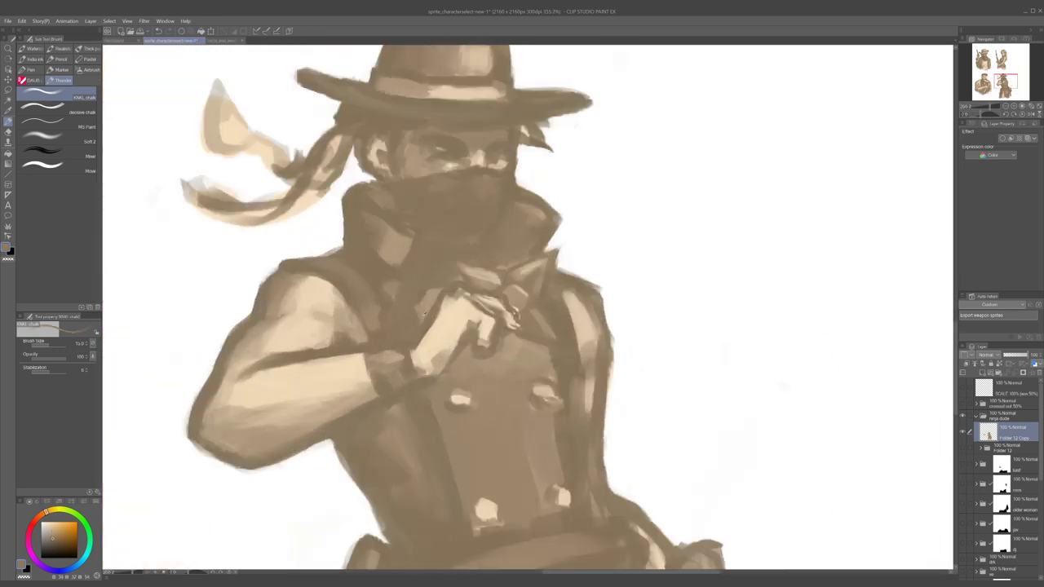
alt+click(355, 327)
alt+click(366, 349)
key([)
- Refine the arm crease near the wristband and the upper arm's lower shading with sampled tones
alt+click(386, 352)
alt+click(376, 343)
alt+click(334, 339)
alt+click(328, 344)
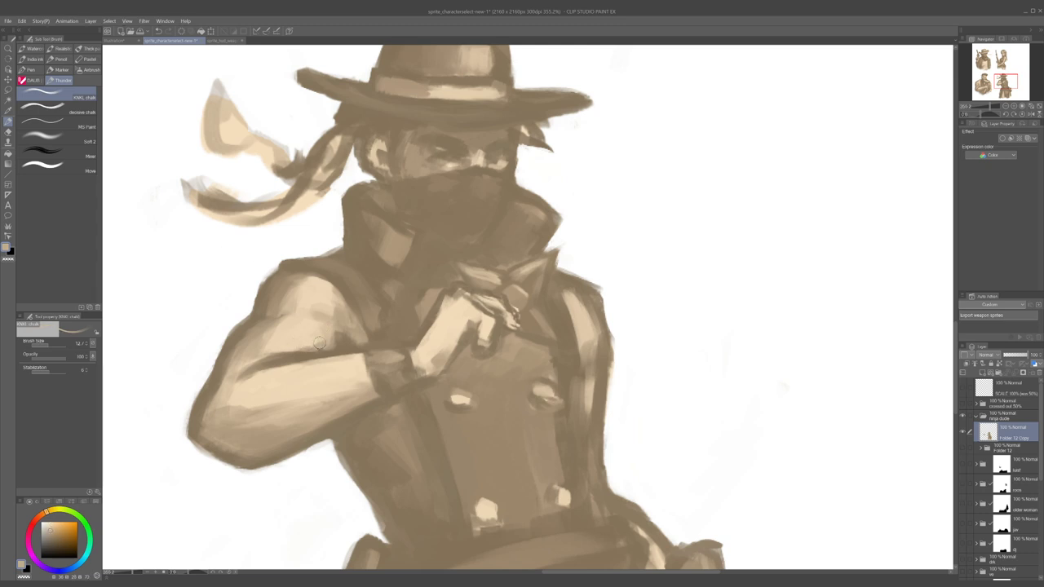
alt+click(296, 341)
alt+click(319, 335)
- Smooth the upper arm's highlight and its transition into the armhole with the sampled light skin tone
alt+click(340, 312)
mouse_move(338, 317)
mouse_down()
mouse_move(335, 306)
mouse_move(318, 311)
mouse_up()
alt+click(289, 292)
drag(364, 326, 350, 339)
scroll(340, 326, up, 5)
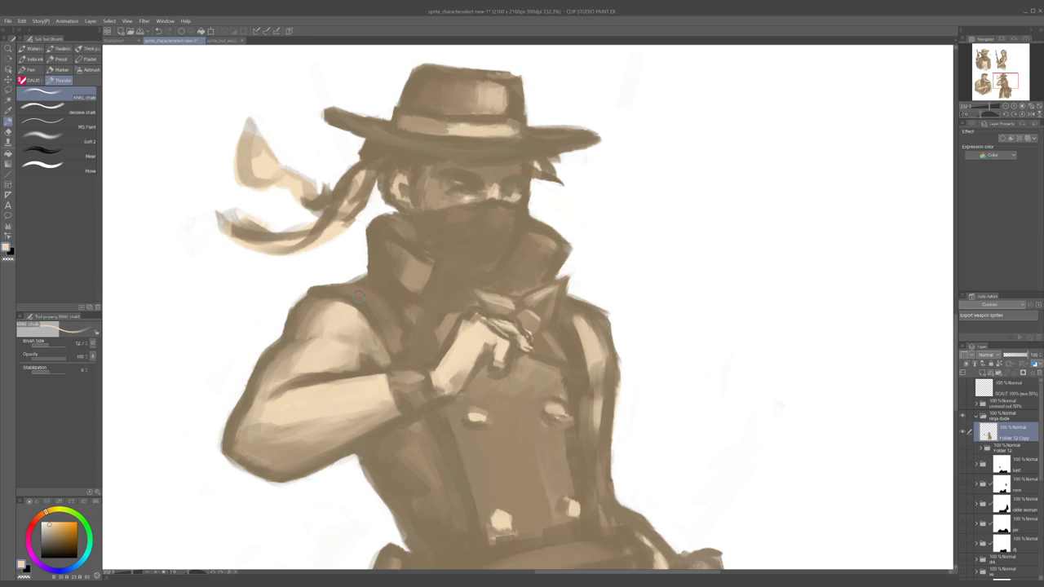
- Rework the vest's side below the raised forearm with sampled medium and dark browns
drag(359, 295, 334, 278)
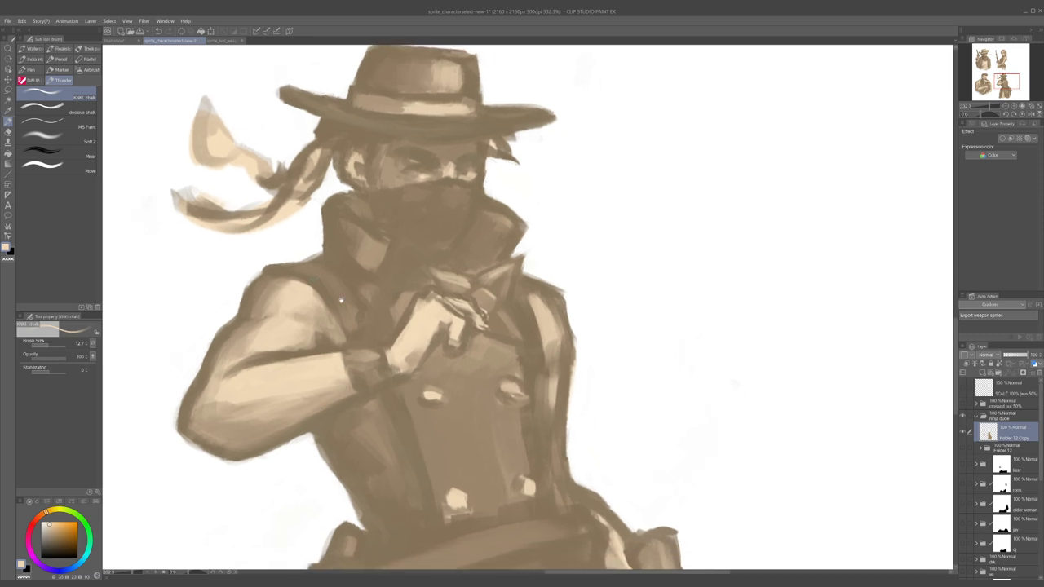
alt+click(401, 304)
drag(424, 375, 342, 372)
mouse_move(383, 330)
mouse_down()
mouse_move(359, 325)
mouse_move(445, 328)
mouse_up()
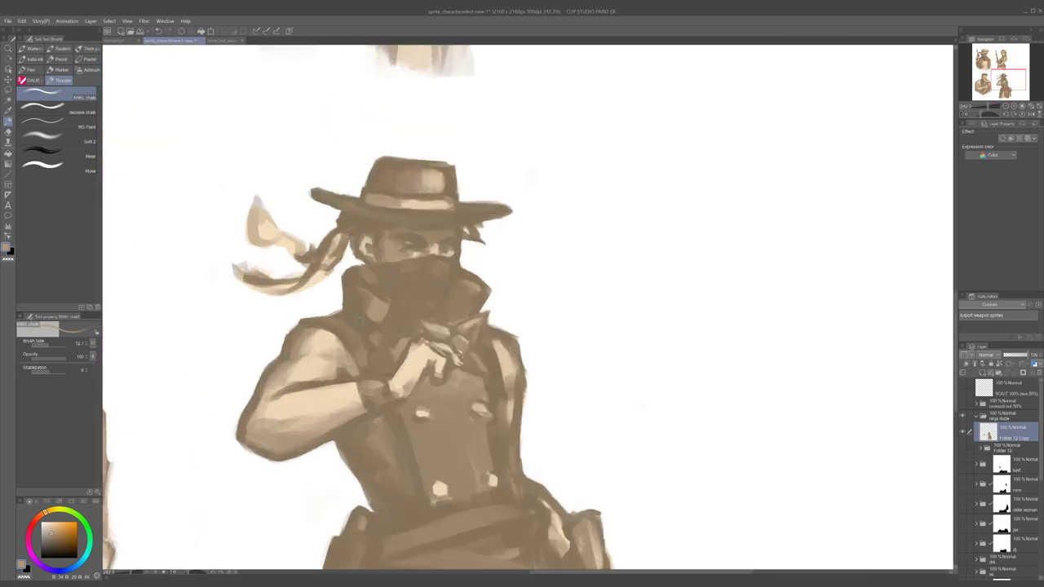
alt+click(383, 343)
drag(367, 399, 353, 368)
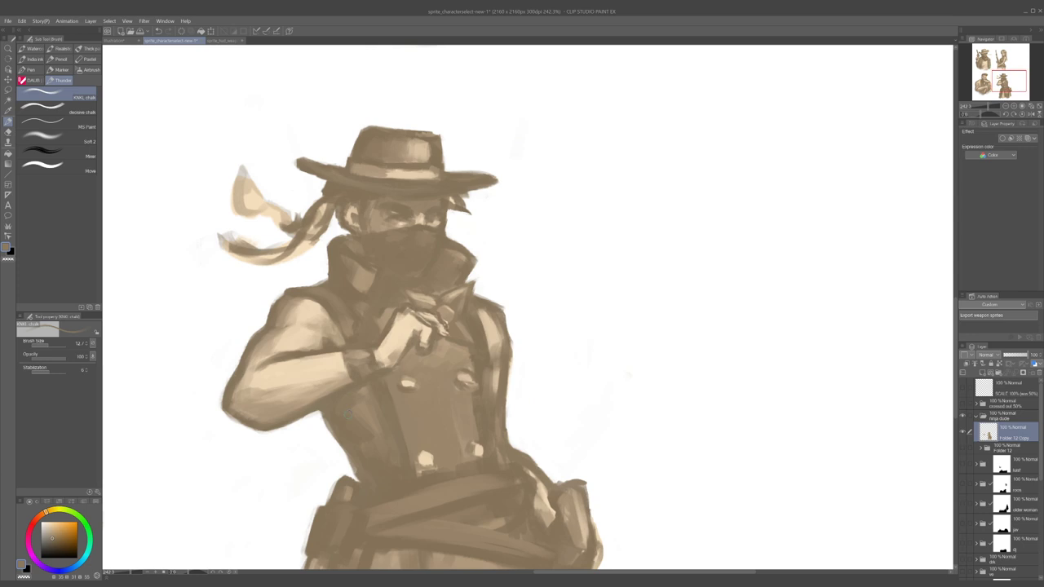
drag(348, 414, 323, 370)
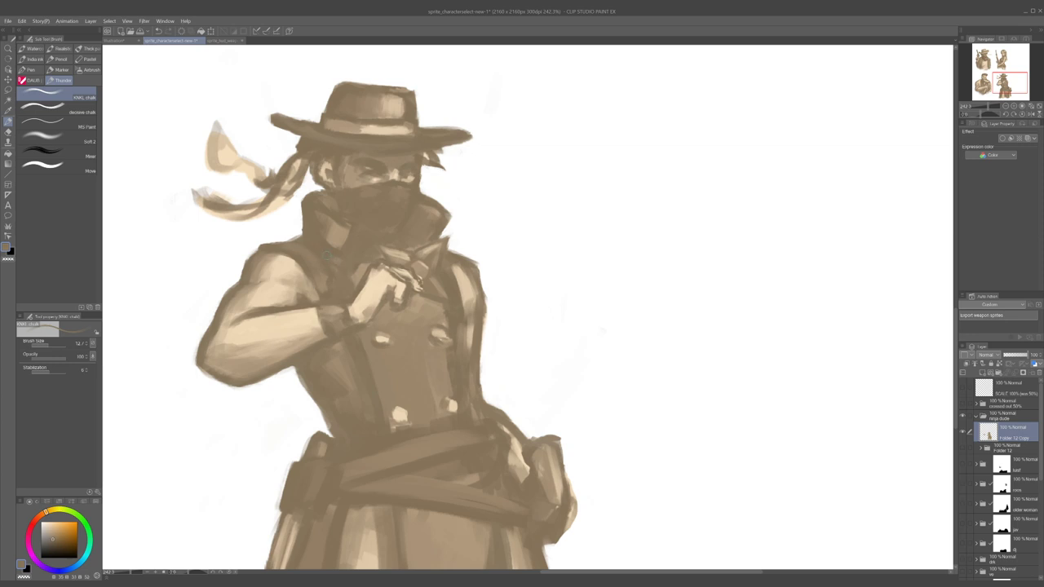
- Tidy the vest's shoulder edge at the base of the collar with sampled browns
alt+click(310, 238)
drag(285, 239, 300, 237)
alt+click(309, 238)
alt+click(325, 222)
key(])
- Refine the collar flap below the ear and its edge against the mask using smaller brushes and sampled browns
key(bracketleft)
key(bracketleft)
alt+click(338, 225)
key(bracketleft)
alt+click(312, 199)
alt+click(400, 196)
key(])
- Define the lower edge of the face mask inside the collar with dark brown strokes
scroll(423, 253, down, 5)
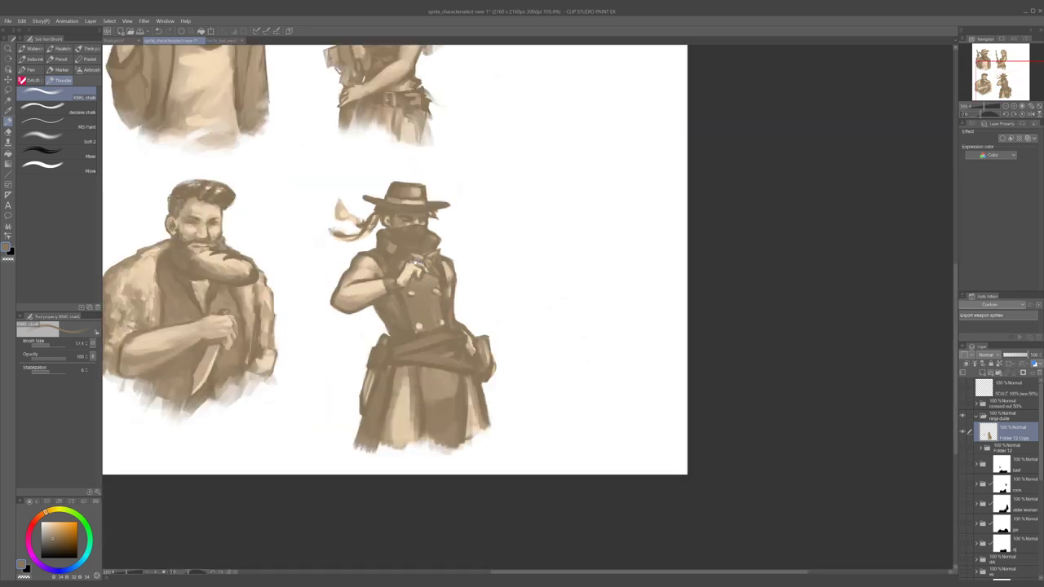
scroll(414, 261, up, 5)
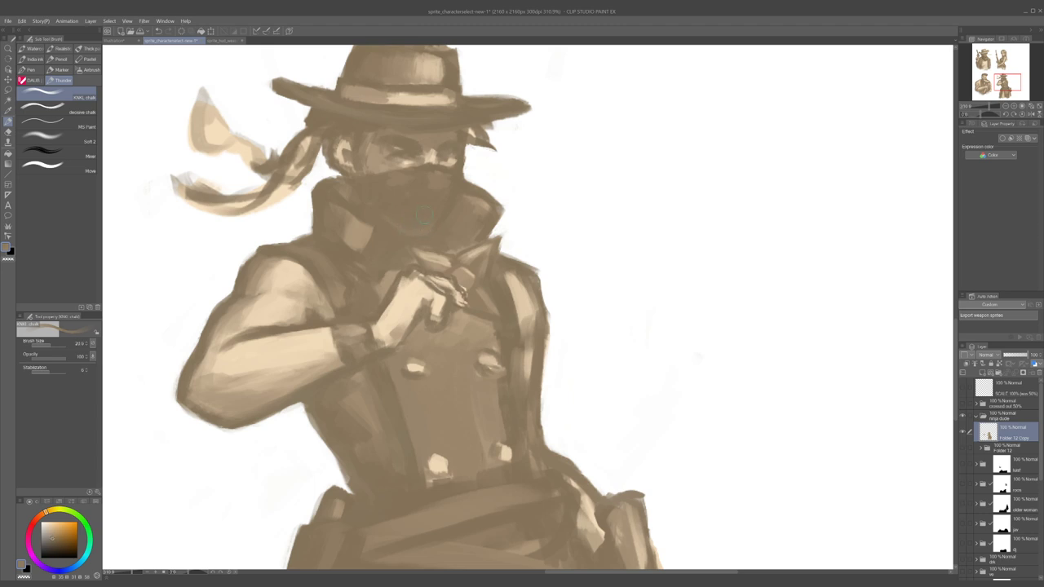
drag(446, 212, 447, 220)
scroll(469, 238, down, 6)
drag(470, 242, 460, 232)
scroll(469, 231, up, 5)
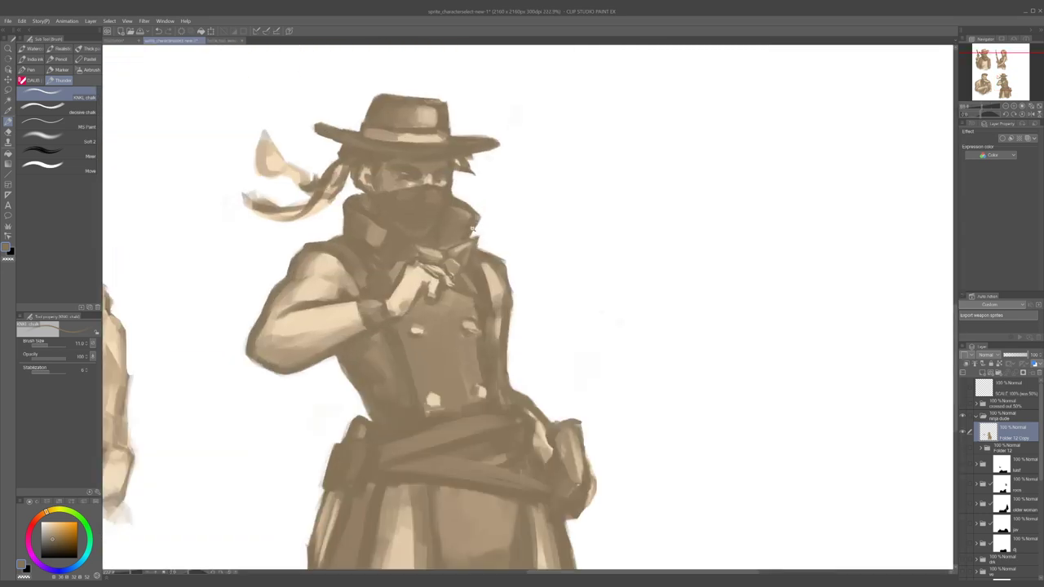
- Retouch the outer edge of the collar's far side with sampled brown, adjusting the brush size
key(bracketright)
key(bracketright)
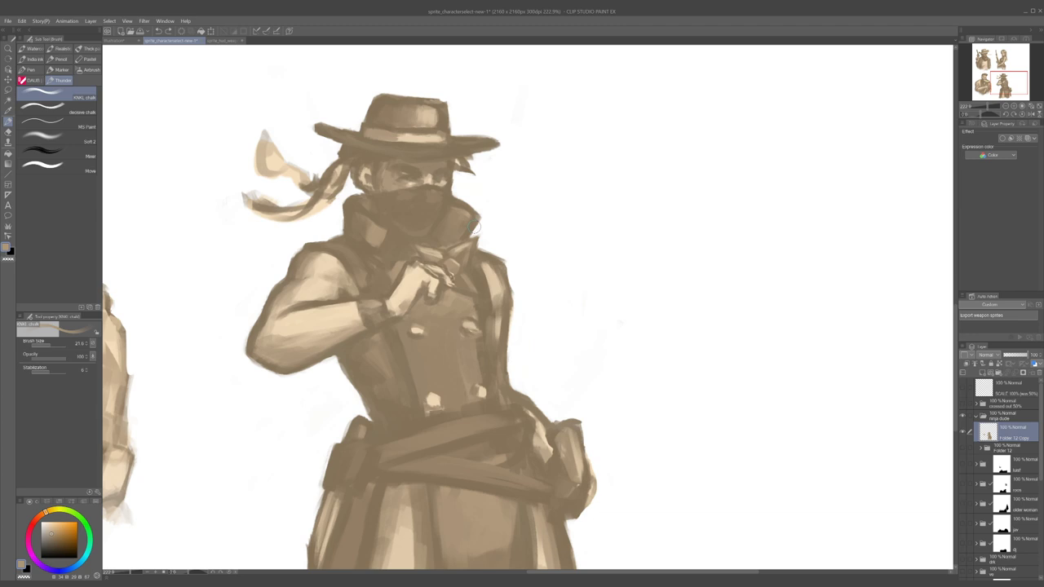
key(bracketleft)
key(bracketleft)
alt+click(453, 235)
- Examine the masked figure's collar, mask and silhouette up close and against the neighbouring portraits
scroll(465, 291, down, 5)
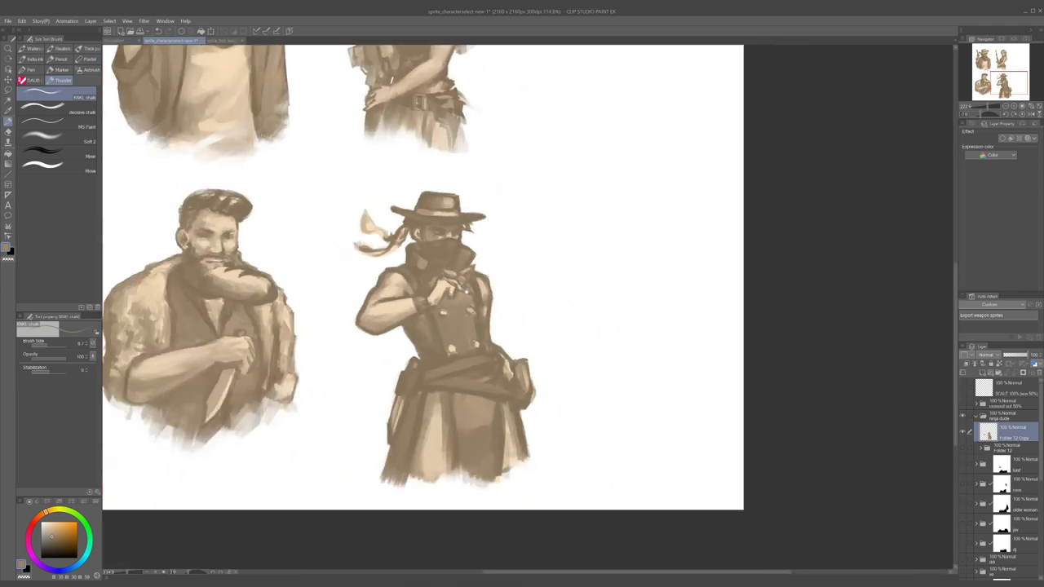
scroll(467, 301, up, 4)
scroll(467, 301, down, 1)
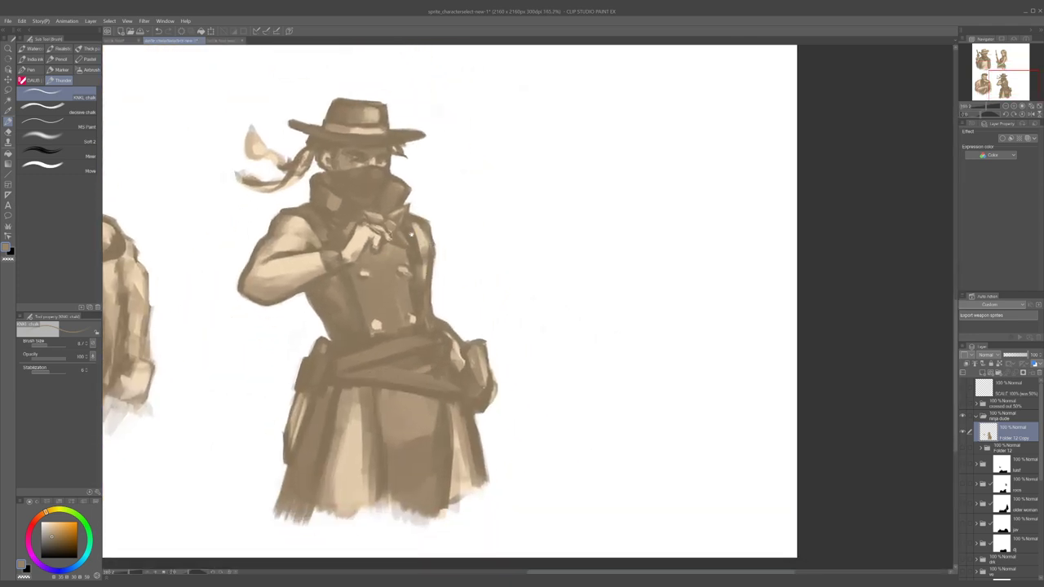
scroll(466, 200, up, 4)
key(bracketright)
key(bracketright)
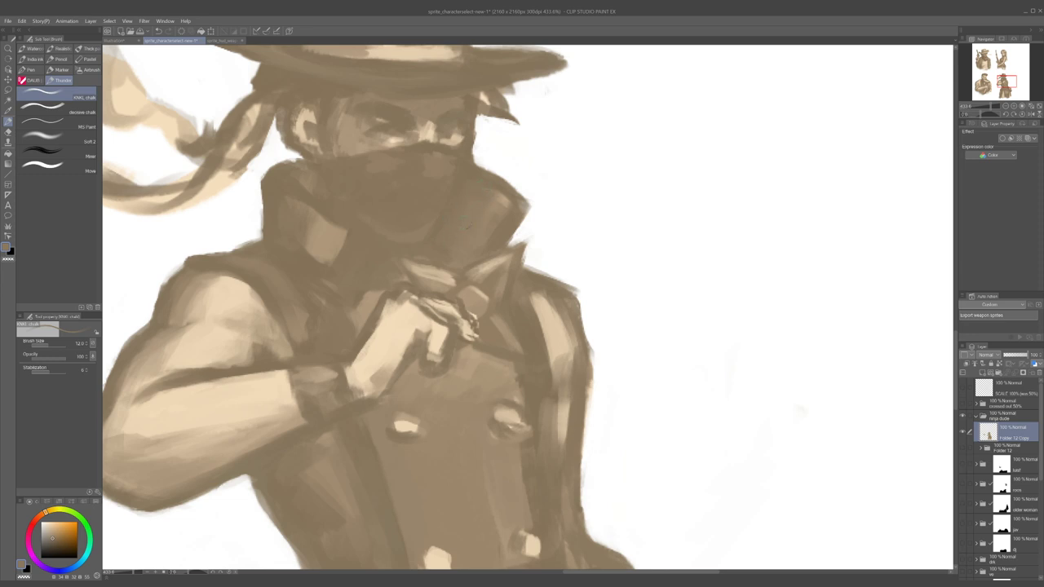
scroll(512, 140, down, 6)
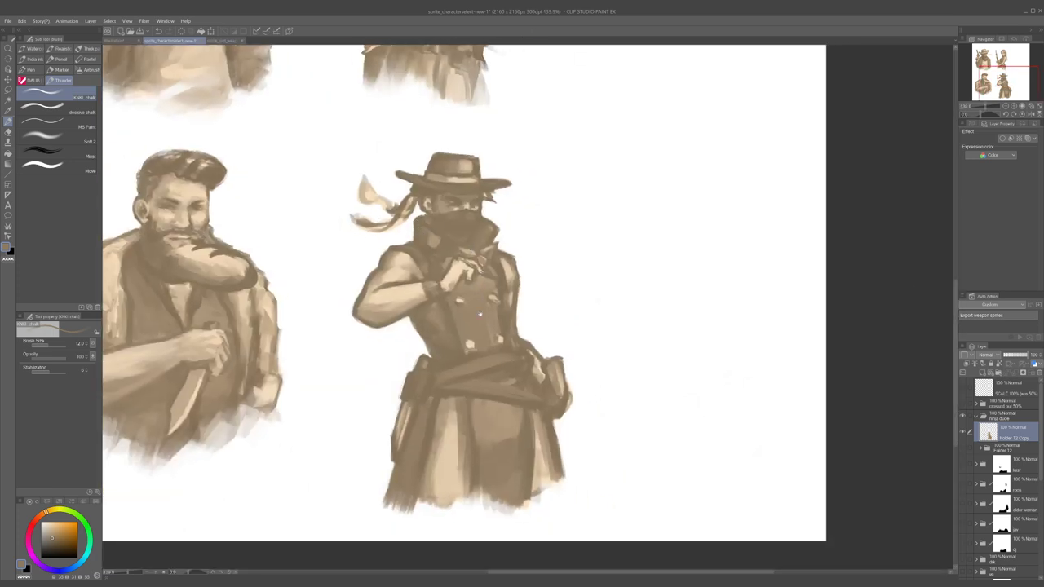
drag(440, 223, 432, 217)
scroll(501, 318, down, 2)
scroll(495, 289, up, 4)
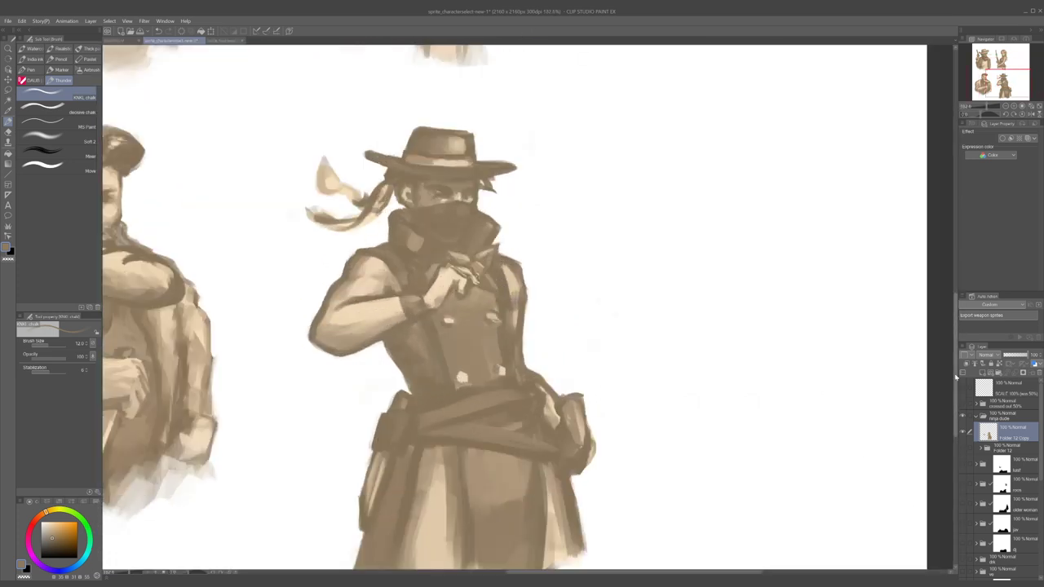
- Hide the ninja dude folder and show the folder of the old rifleman in its place
click(967, 434)
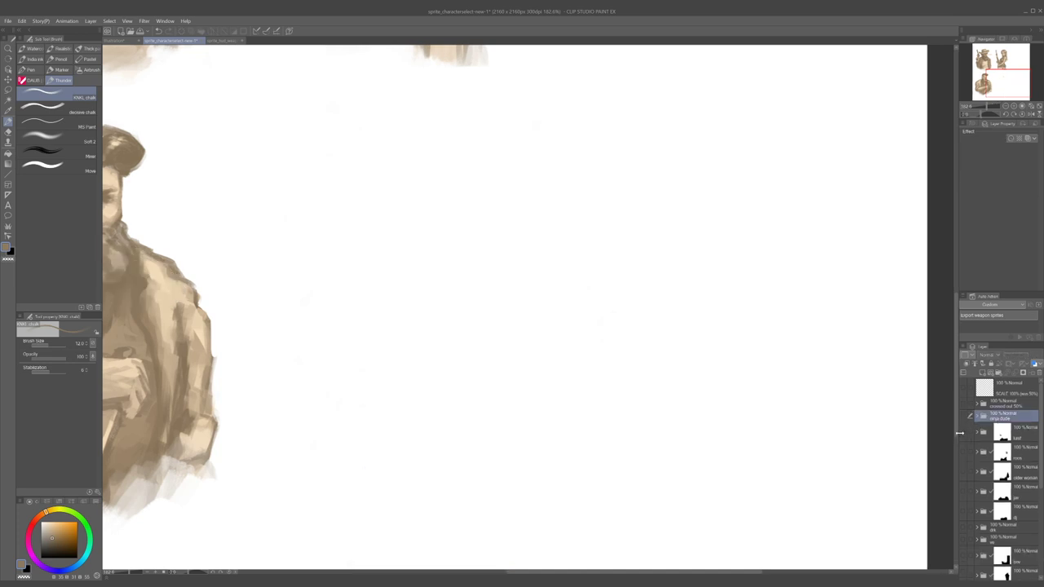
click(961, 433)
click(961, 435)
click(961, 453)
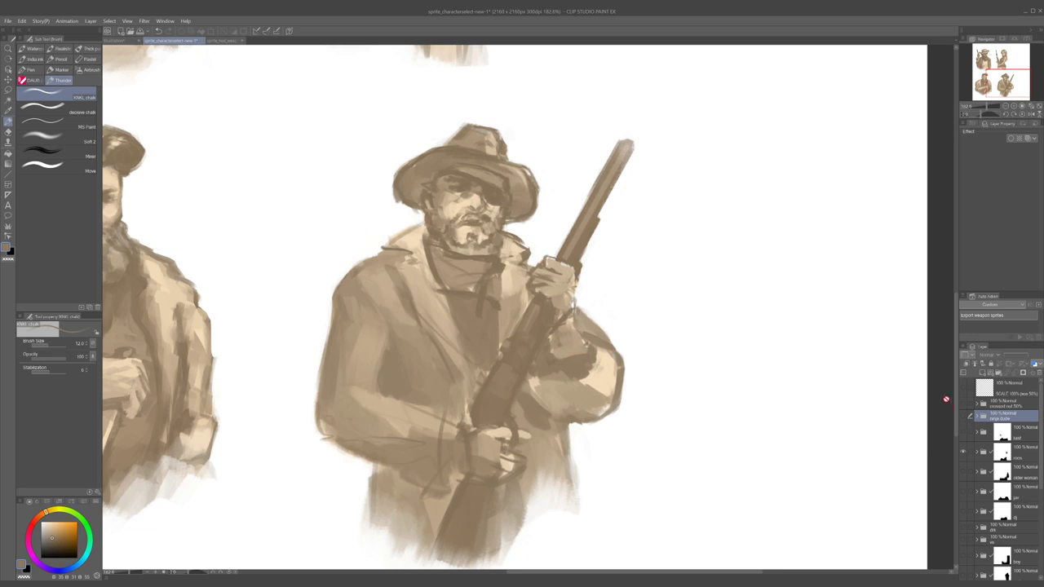
click(970, 452)
scroll(536, 379, down, 2)
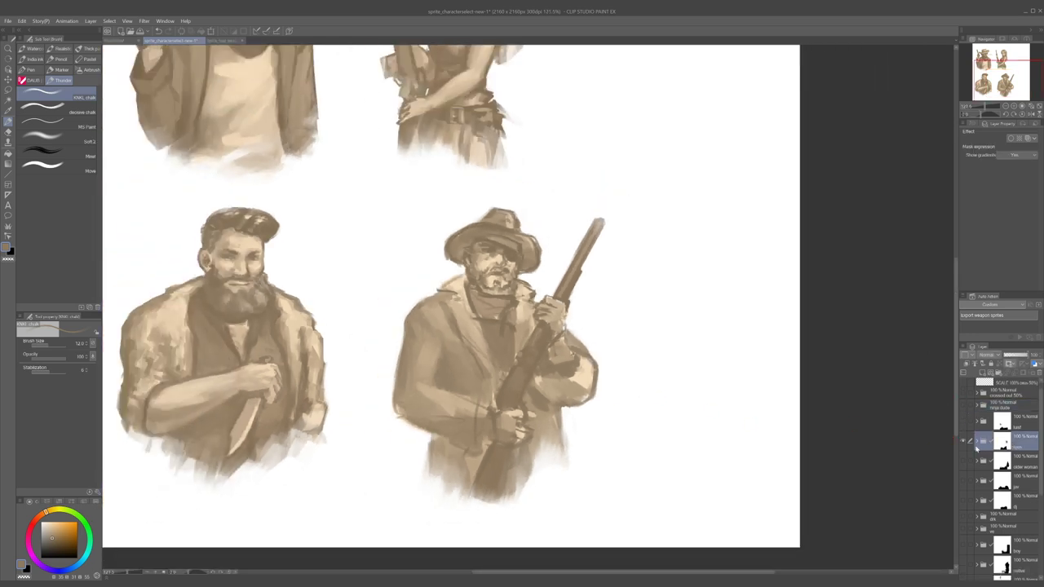
- Expand the rifleman's folder and compare Folder 11 Copy 2 with the older Folder 11 Copy by switching their visibility
click(977, 441)
click(1001, 466)
click(963, 462)
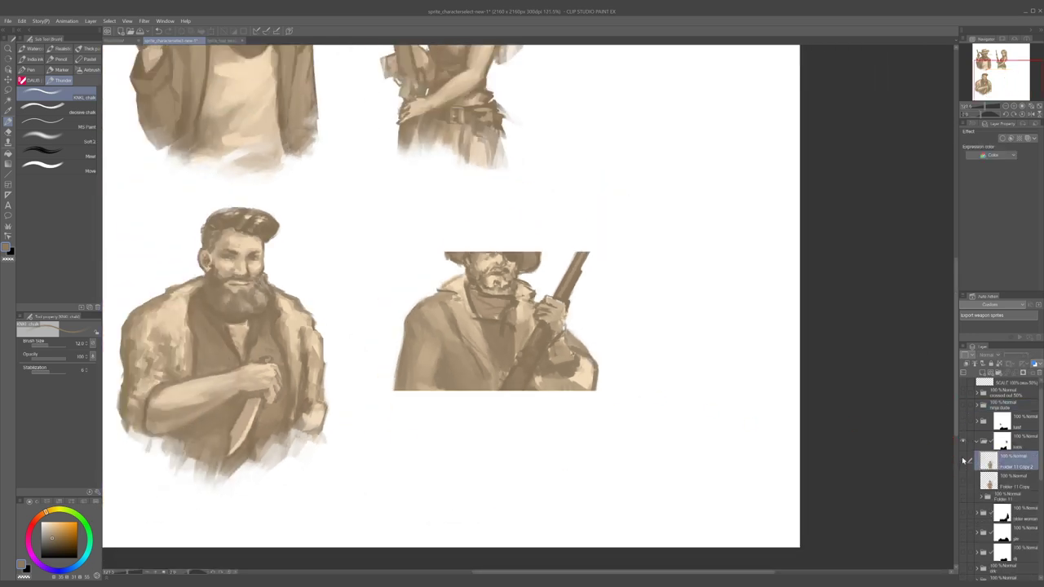
click(967, 481)
click(965, 481)
click(964, 464)
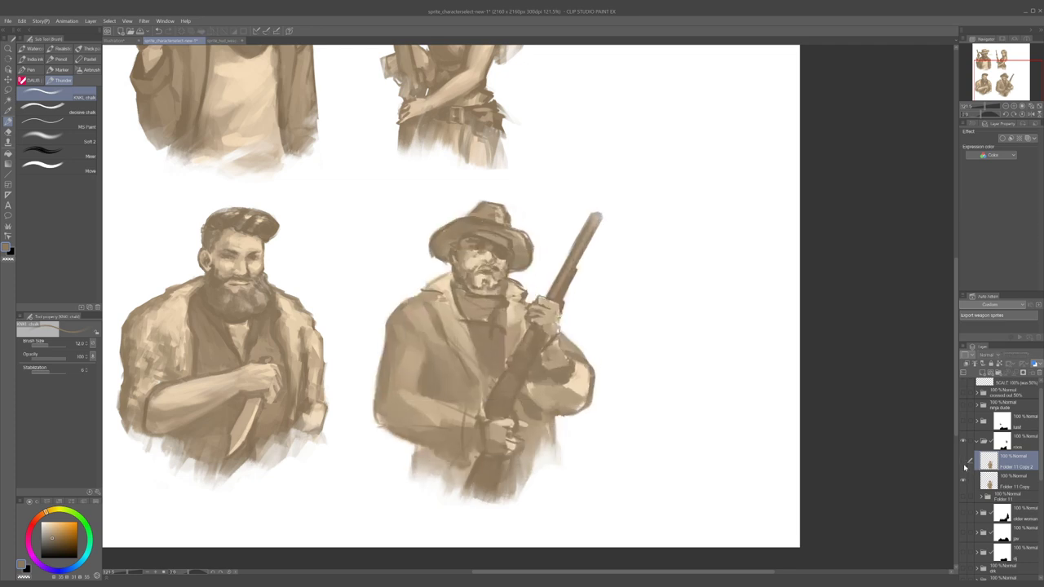
click(964, 463)
click(965, 481)
scroll(582, 416, down, 2)
scroll(583, 435, up, 1)
scroll(583, 434, up, 2)
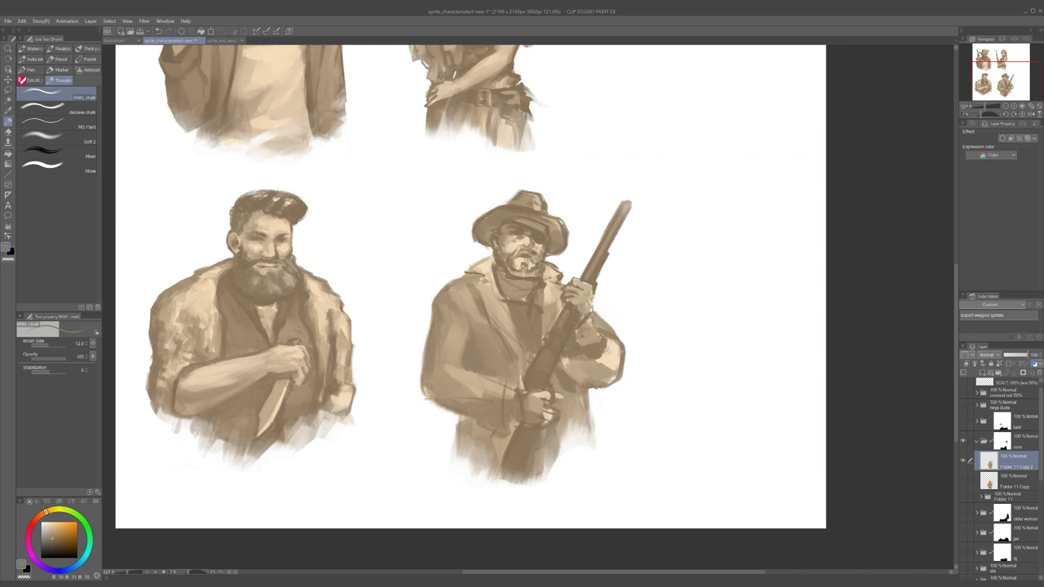
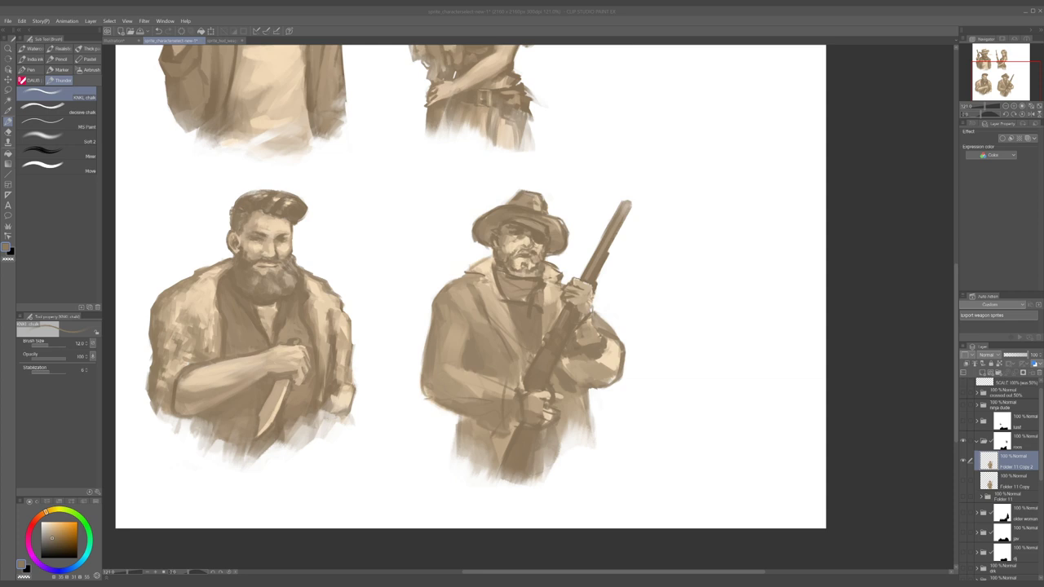
- Examine the rifleman's coat, collar and values up close and beside the bearded man's portrait
scroll(519, 304, down, 4)
scroll(540, 338, up, 3)
drag(534, 321, 497, 317)
scroll(499, 317, up, 6)
alt+click(404, 254)
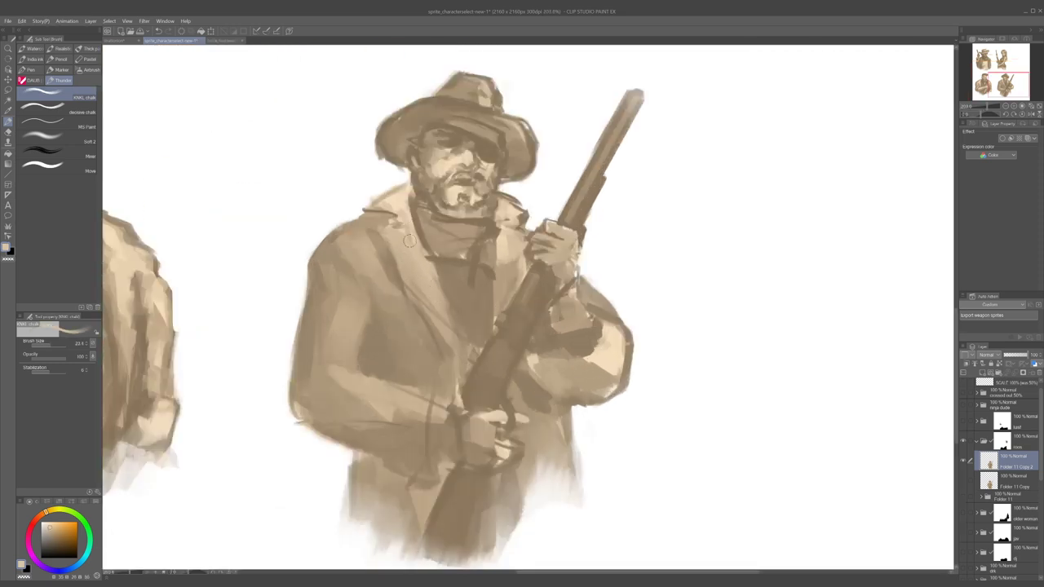
key(ctrl+minus)
key(ctrl+minus)
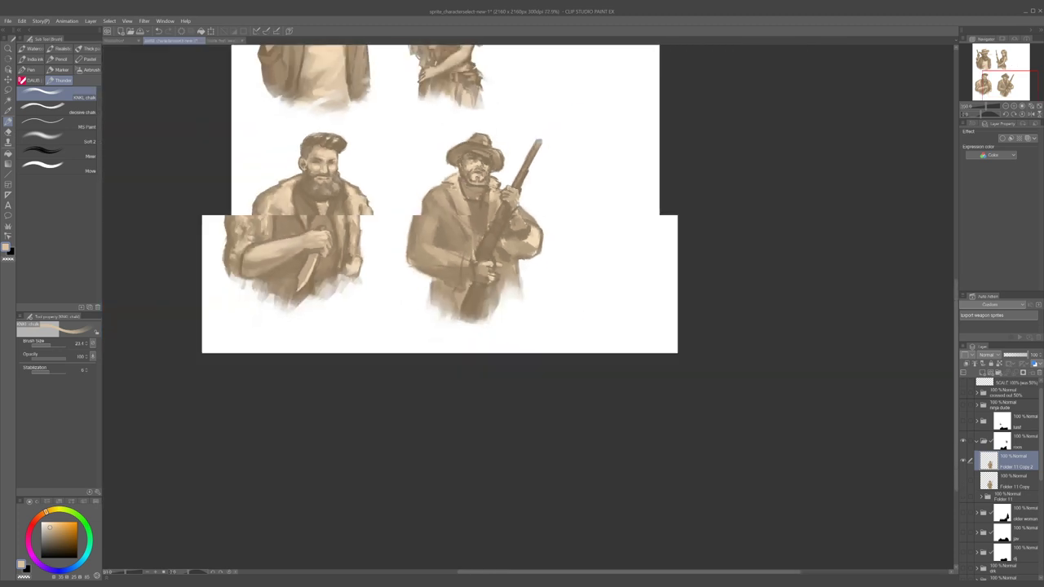
key(ctrl+plus)
drag(490, 190, 476, 222)
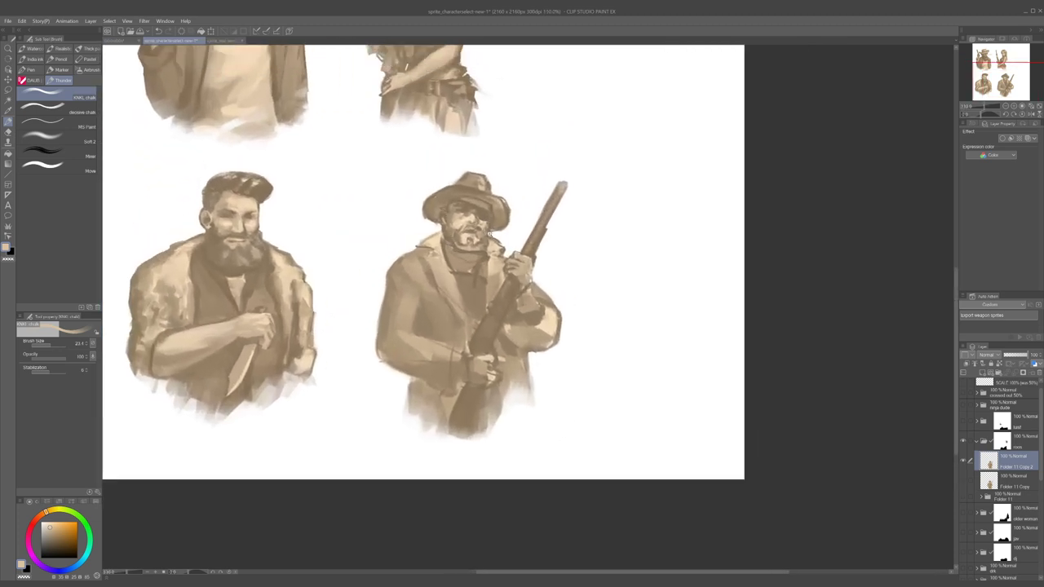
scroll(476, 223, up, 1)
- Hide the rifleman's folder, show the ninja dude folder again and check the masked figure at several magnifications
click(964, 441)
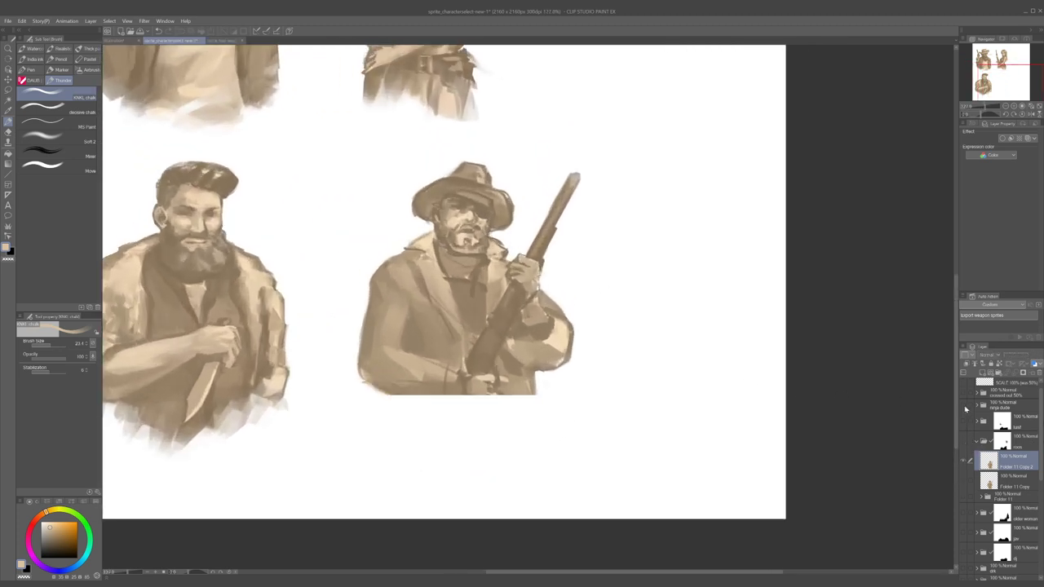
click(964, 405)
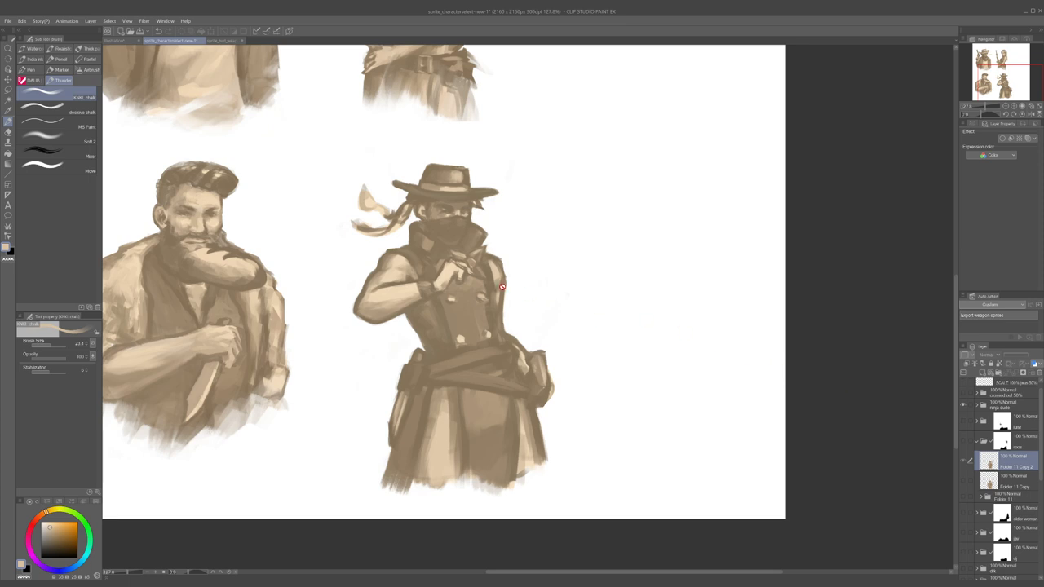
scroll(505, 289, down, 3)
scroll(454, 261, up, 5)
scroll(446, 250, down, 5)
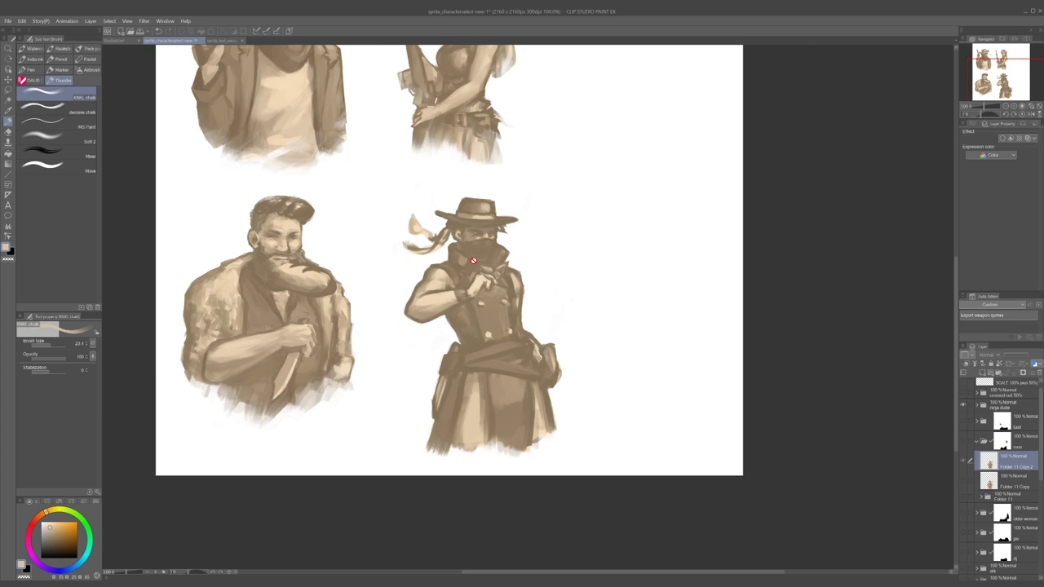
scroll(476, 253, up, 1)
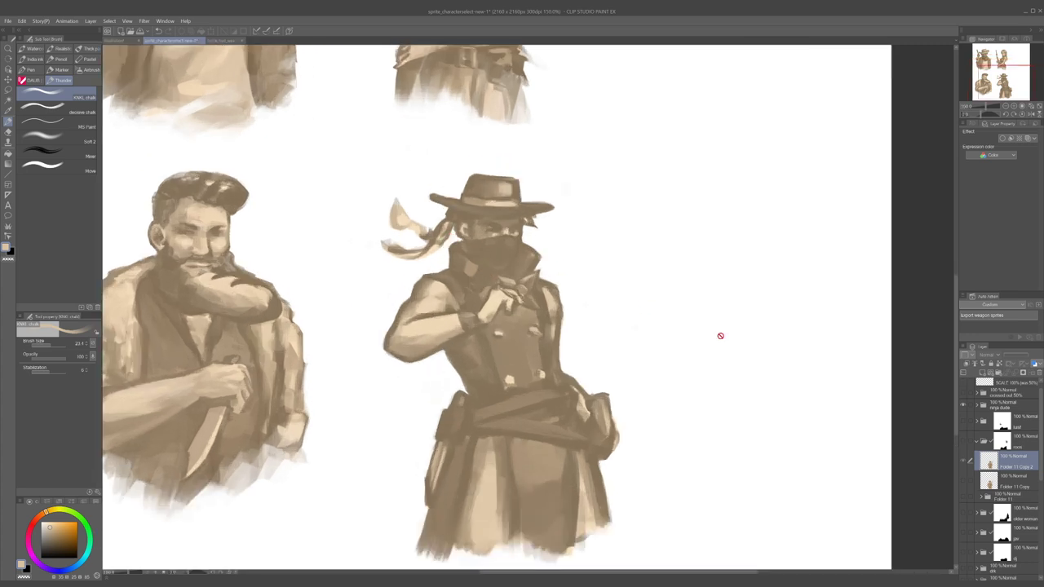
- Expand the ninja dude folder and add a new empty layer above Folder 12 Copy
click(981, 409)
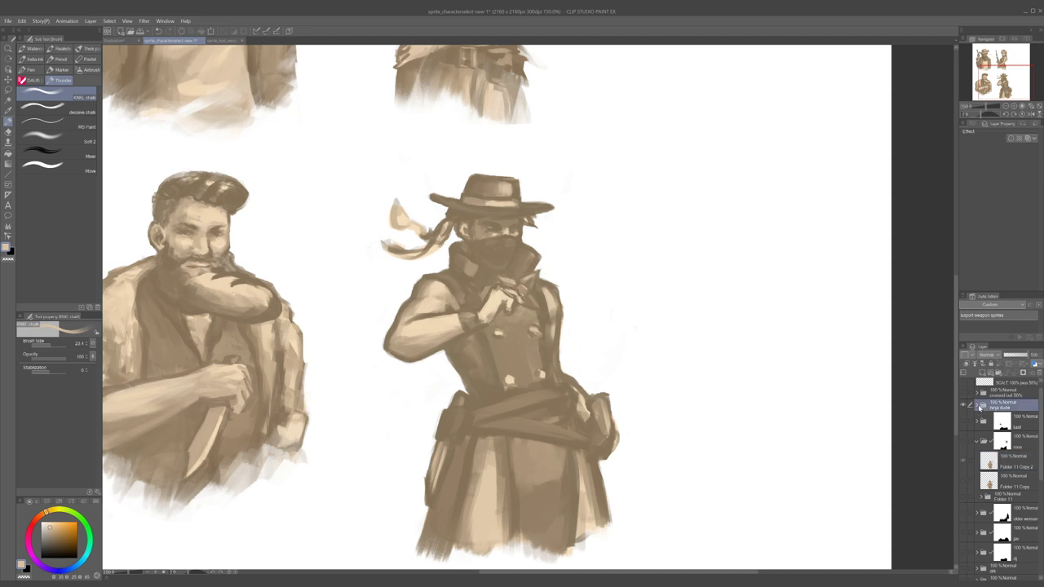
click(977, 405)
click(991, 419)
click(983, 372)
- Paint light beige highlights on both flaps of the masked figure's raised collar using a sampled colour
scroll(596, 296, up, 1)
alt+click(396, 287)
drag(423, 238, 445, 255)
key(ctrl+z)
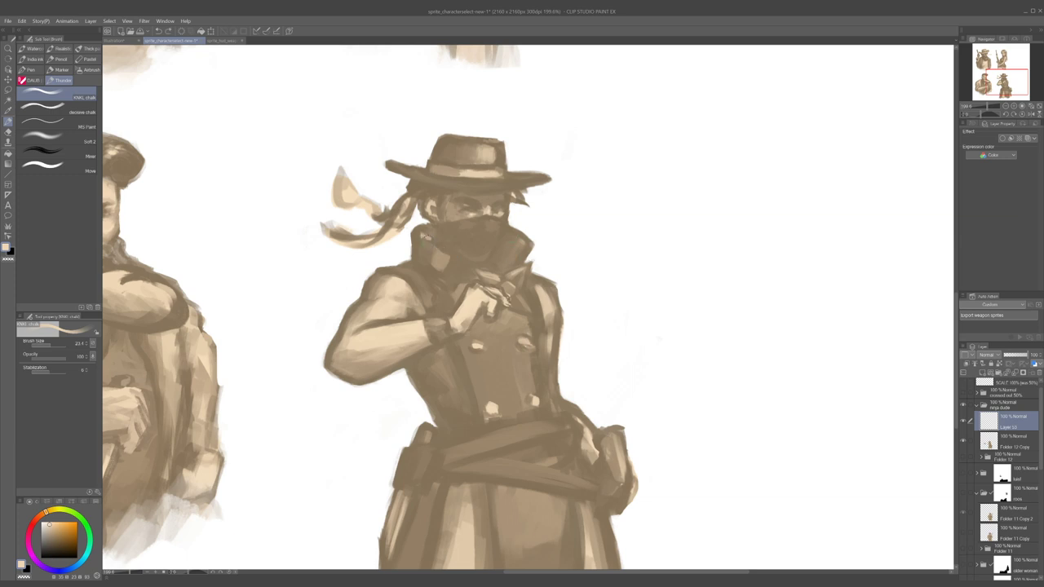
mouse_move(516, 235)
mouse_down()
mouse_move(508, 244)
mouse_move(521, 251)
mouse_move(499, 258)
mouse_up()
mouse_move(418, 238)
mouse_down()
mouse_move(424, 260)
mouse_move(453, 278)
mouse_up()
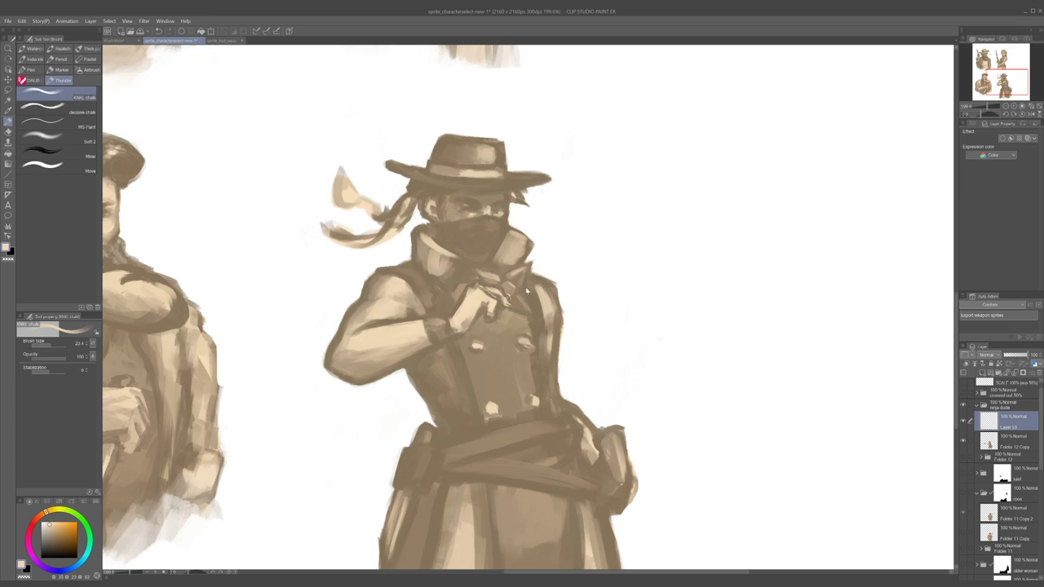
scroll(541, 281, down, 3)
drag(531, 289, 517, 277)
scroll(517, 277, up, 2)
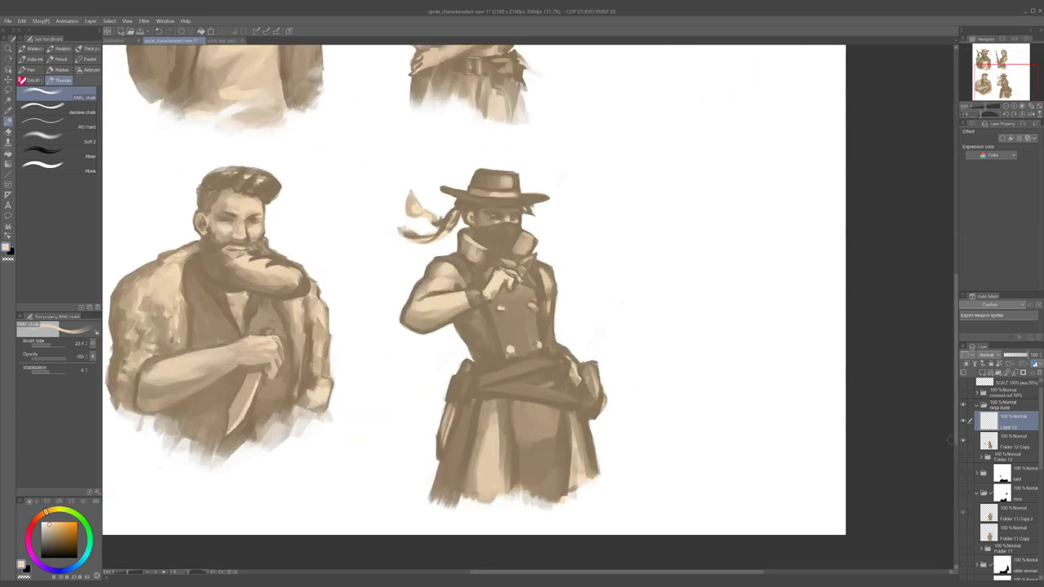
- Switch visibility from the masked figure to the rifleman and add a new layer above Folder 11 Copy 2
click(965, 408)
click(964, 475)
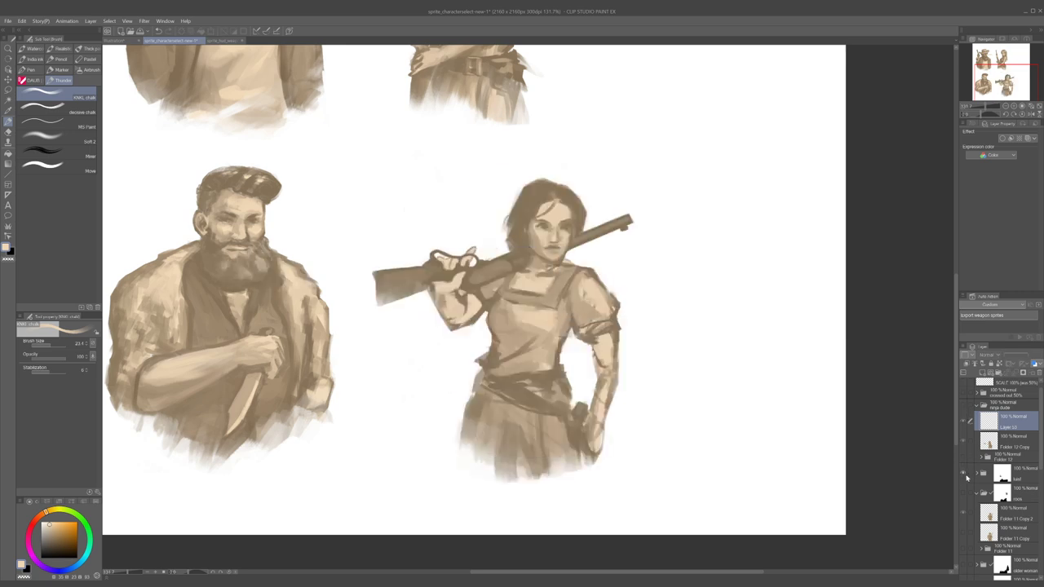
click(963, 493)
drag(562, 356, 536, 347)
scroll(536, 347, up, 2)
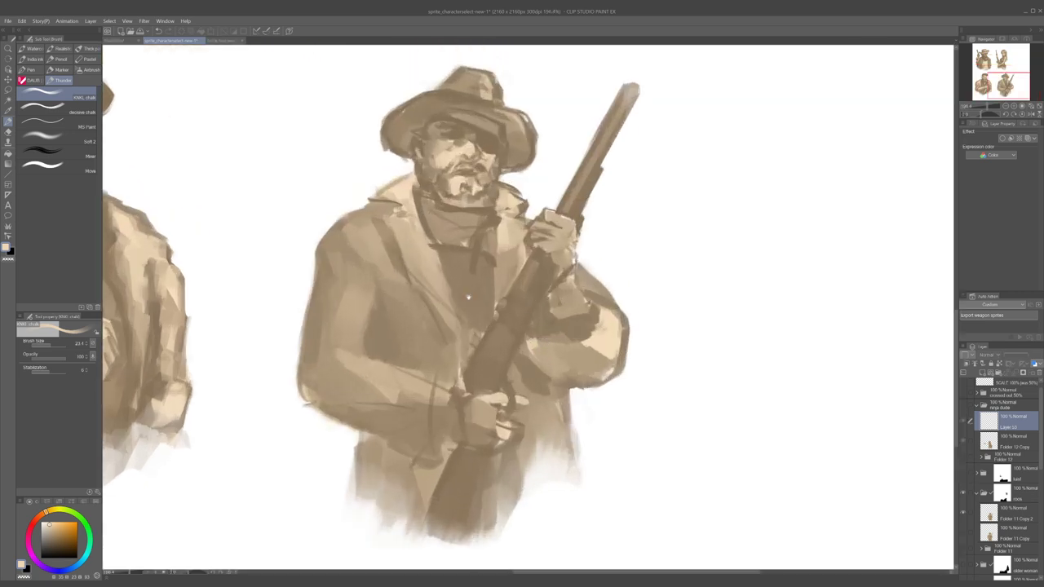
alt+click(420, 257)
click(980, 520)
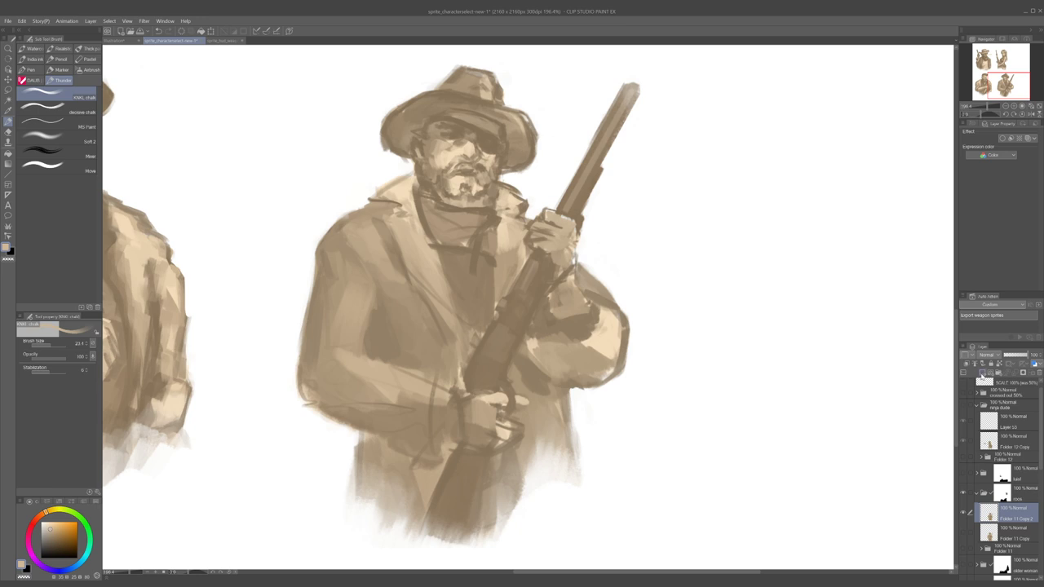
click(1011, 373)
- Repaint the rifleman's near coat lapel with light beige strokes from the collar down, using sampled tones
alt+click(406, 219)
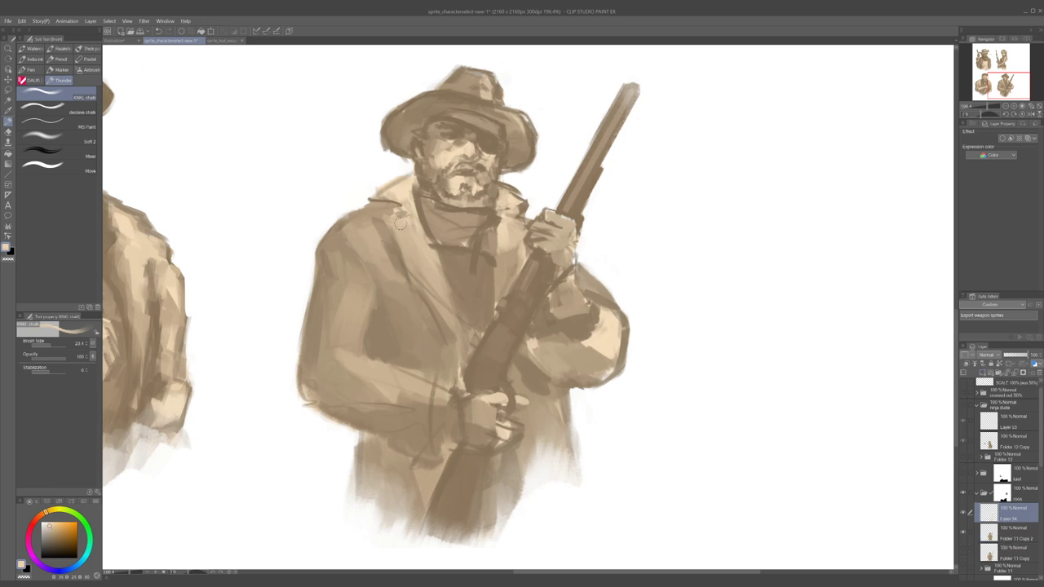
alt+click(393, 222)
mouse_move(396, 211)
mouse_down()
mouse_move(412, 210)
mouse_move(435, 279)
mouse_up()
alt+click(401, 216)
alt+click(410, 200)
drag(426, 236, 444, 302)
alt+click(427, 270)
drag(424, 267, 437, 289)
- Retouch the area between the rifleman's scarf and far lapel with sampled browns
scroll(481, 307, down, 6)
scroll(476, 286, up, 4)
alt+click(446, 257)
drag(458, 250, 450, 266)
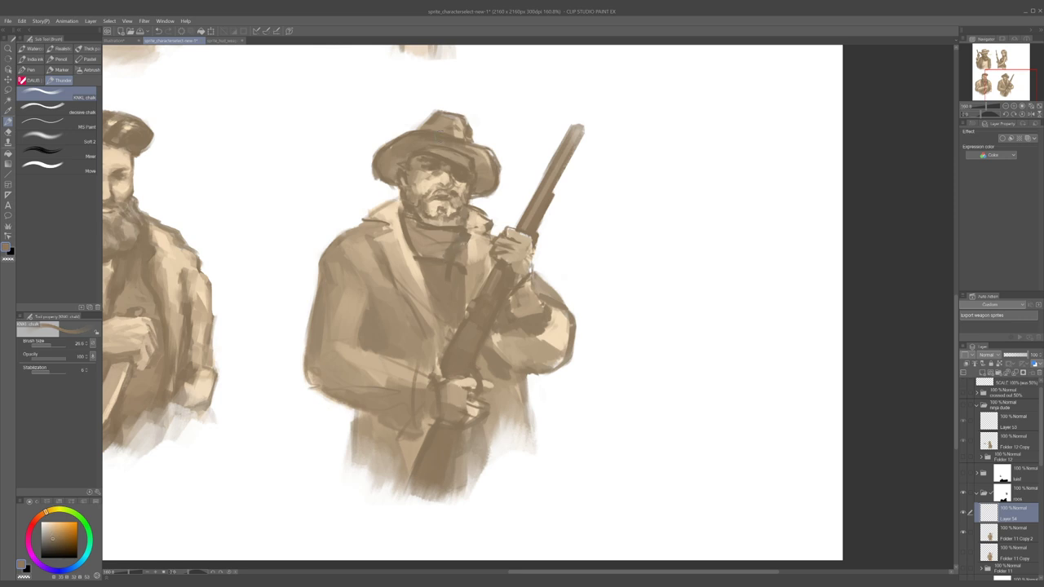
alt+click(490, 217)
drag(473, 218, 467, 225)
alt+click(475, 217)
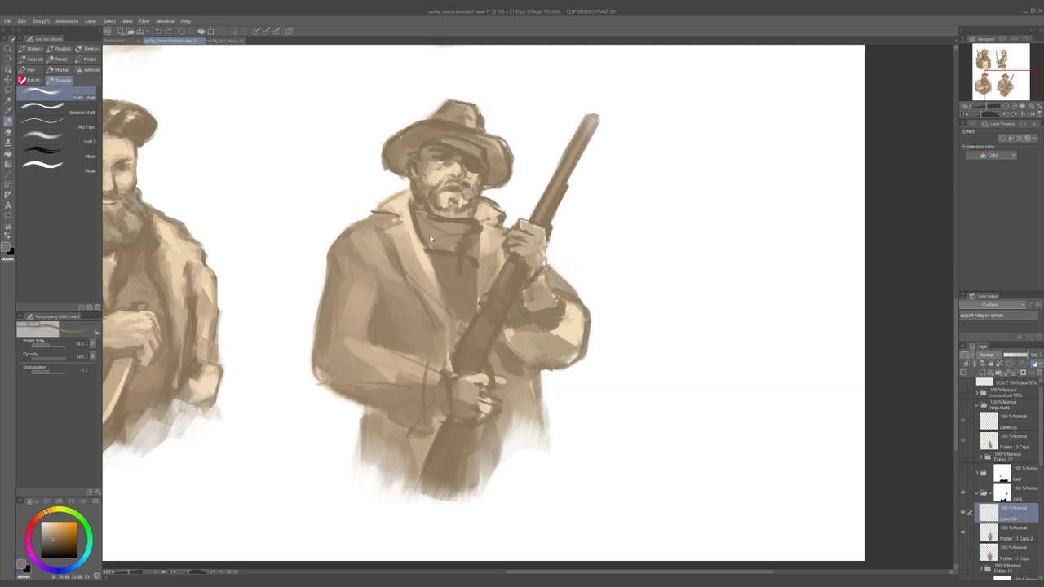
- Clean up the scarf's edge against the near lapel with a smaller brush and sampled tones
key([)
mouse_move(425, 236)
mouse_down()
mouse_move(455, 248)
mouse_move(443, 231)
mouse_move(457, 229)
mouse_move(424, 226)
mouse_up()
alt+click(429, 224)
alt+click(412, 212)
drag(416, 209, 426, 217)
alt+click(424, 218)
- Refine the collar and neck beside the rifleman's jaw with smaller brushes and sampled tones
alt+click(420, 186)
key([)
alt+click(408, 194)
alt+click(417, 176)
key([)
alt+click(417, 175)
drag(410, 174, 413, 182)
alt+click(408, 194)
alt+click(411, 193)
drag(410, 197, 414, 203)
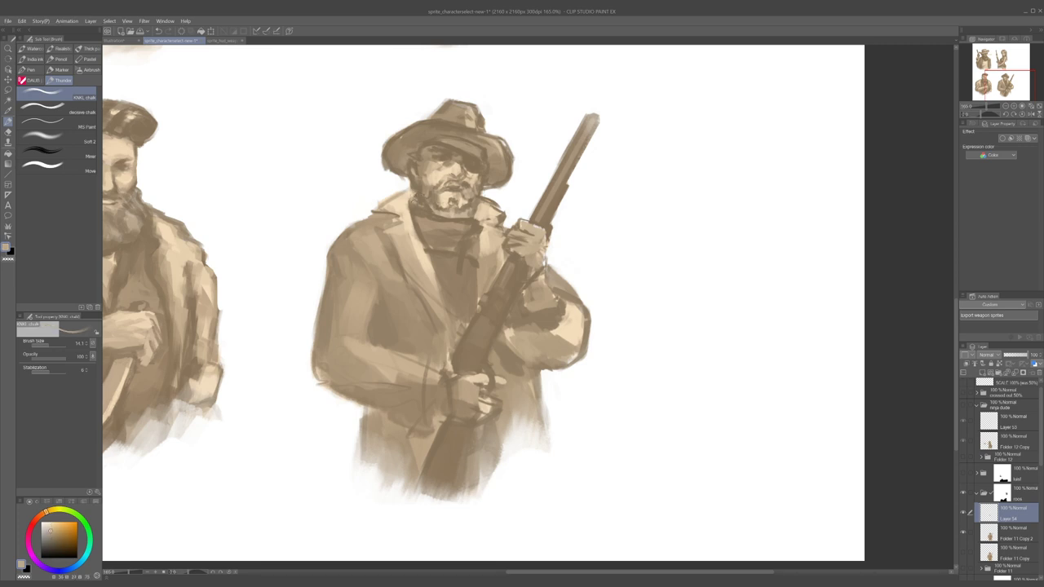
alt+click(405, 198)
drag(378, 212, 394, 209)
key(ctrl+z)
- Try sampled-brown strokes on the sleeve of the rifleman's raised arm
alt+click(324, 356)
alt+click(369, 324)
drag(434, 365, 460, 359)
scroll(459, 360, up, 2)
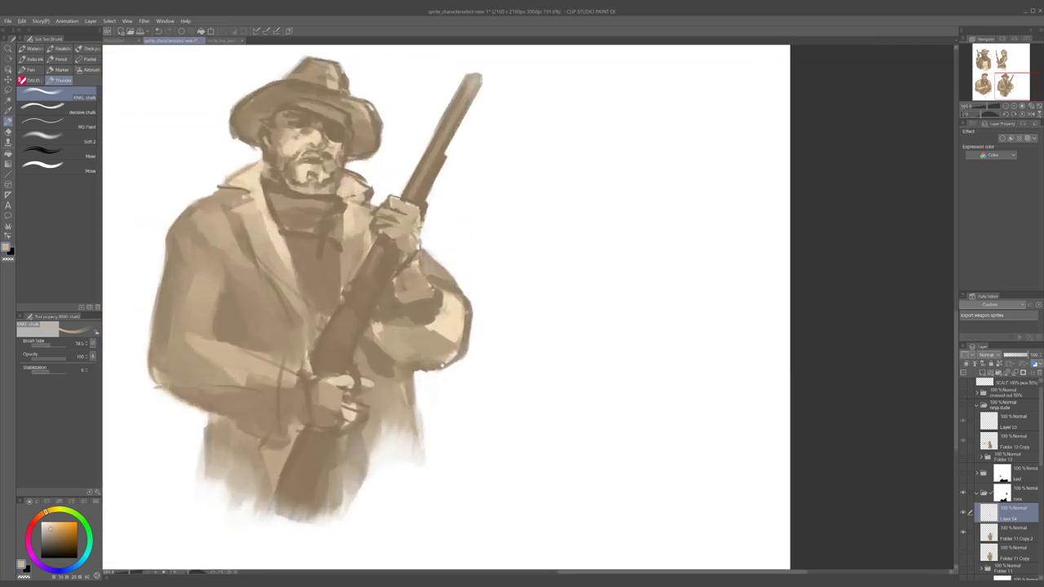
scroll(360, 291, down, 3)
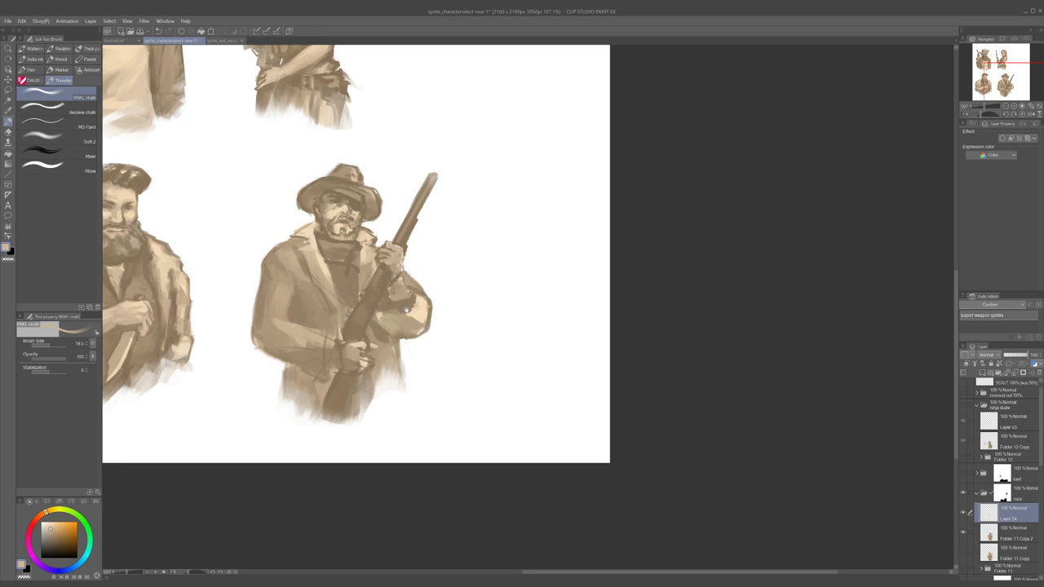
scroll(400, 308, up, 2)
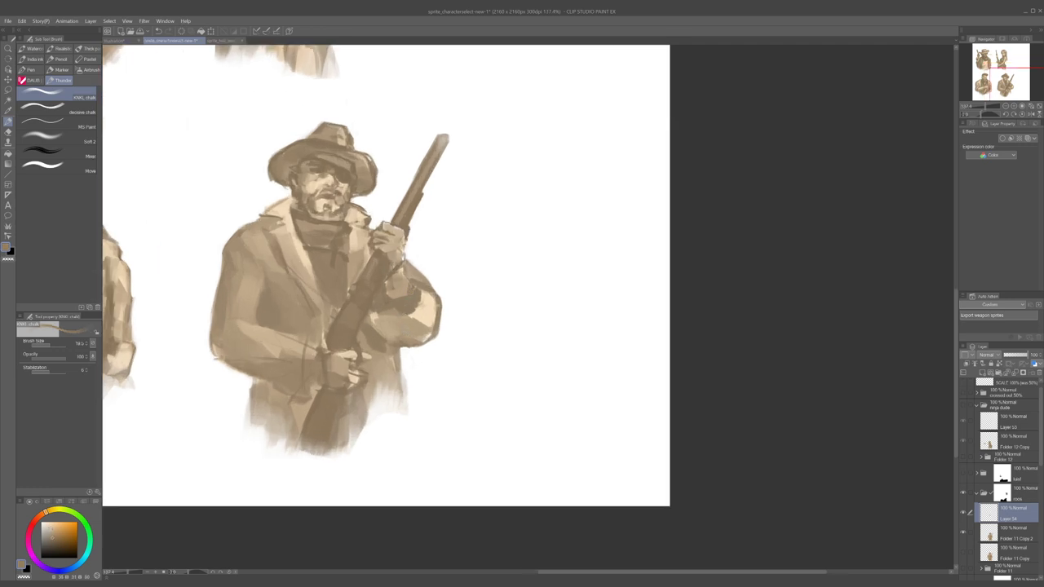
alt+click(382, 323)
mouse_move(378, 295)
mouse_down()
mouse_move(377, 318)
mouse_move(405, 318)
mouse_move(379, 324)
mouse_move(406, 324)
mouse_up()
key(ctrl+z)
alt+click(382, 311)
key(ctrl+z)
- Sketch a small loose study of rounded, overlapping forms on the blank canvas beside the rifleman, undoing misplaced strokes
mouse_move(509, 294)
mouse_down()
mouse_move(525, 316)
mouse_move(514, 301)
mouse_move(510, 315)
mouse_move(494, 270)
mouse_up()
key(ctrl+z)
mouse_move(494, 261)
mouse_down()
mouse_move(513, 303)
mouse_move(498, 272)
mouse_move(491, 285)
mouse_move(493, 270)
mouse_move(513, 265)
mouse_move(513, 239)
mouse_move(496, 244)
mouse_move(482, 269)
mouse_move(526, 302)
mouse_move(529, 338)
mouse_up()
key(ctrl+z)
drag(525, 290, 531, 346)
key(ctrl+z)
drag(516, 280, 542, 325)
key(ctrl+z)
drag(523, 287, 532, 348)
drag(496, 308, 530, 349)
- Undo the trial outlines on the lower part of the side sketch and add short crossing strokes there
mouse_move(530, 271)
mouse_down()
mouse_move(536, 302)
mouse_move(553, 316)
mouse_move(531, 347)
mouse_up()
key(ctrl+z)
mouse_move(521, 351)
mouse_down()
mouse_move(559, 313)
mouse_move(538, 264)
mouse_move(543, 293)
mouse_move(530, 299)
mouse_move(558, 286)
mouse_move(534, 300)
mouse_move(518, 289)
mouse_move(554, 291)
mouse_move(545, 299)
mouse_move(561, 319)
mouse_up()
key(ctrl+z)
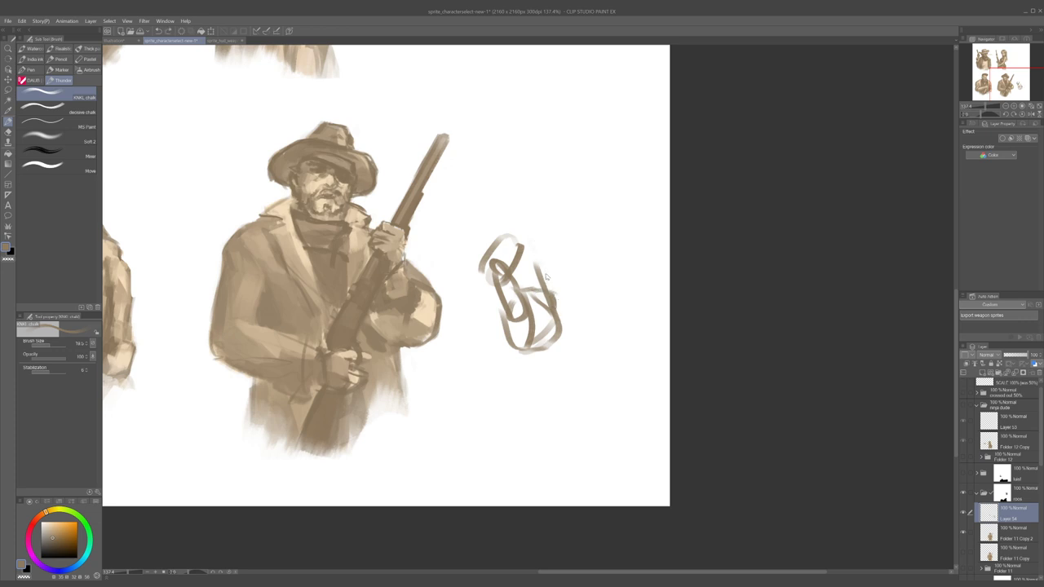
key(ctrl+z)
key(ctrl+z)
key(ctrl+z)
mouse_move(520, 270)
mouse_down()
mouse_move(547, 314)
mouse_move(554, 294)
mouse_up()
drag(543, 297, 558, 310)
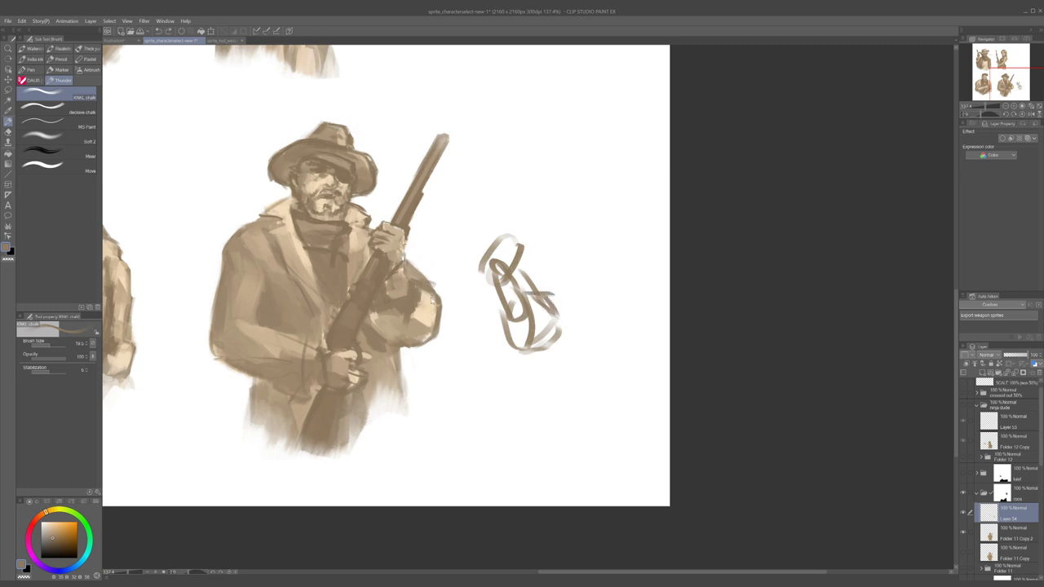
- Merge the sketch layer into the rifleman's layer and clean up the elbow edge of the raised arm
key(c)
key(ctrl+e)
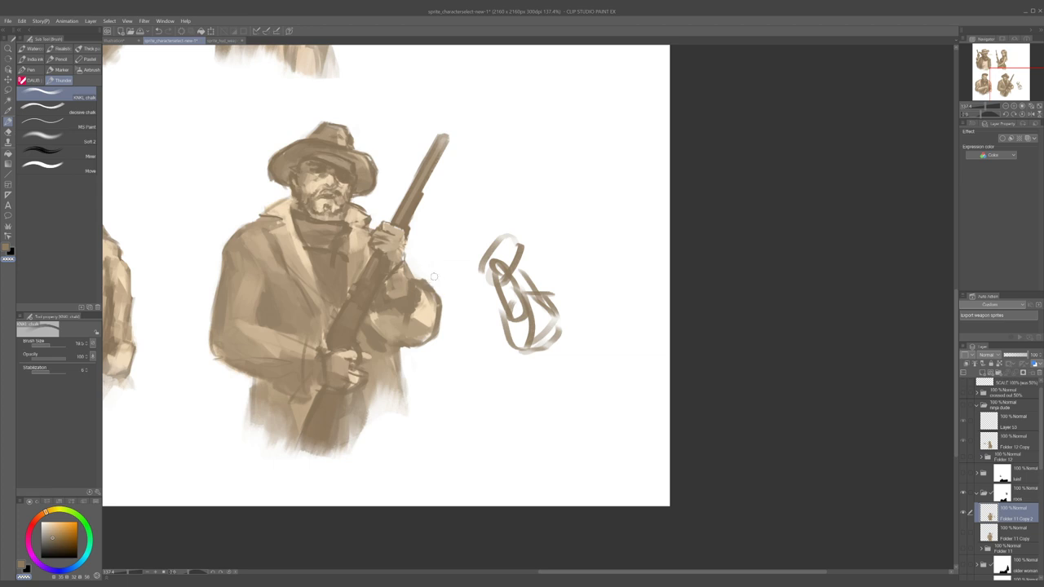
drag(433, 296, 441, 314)
key(c)
mouse_move(373, 317)
mouse_down()
mouse_move(386, 342)
mouse_move(363, 333)
mouse_move(367, 340)
mouse_move(380, 312)
mouse_move(402, 323)
mouse_move(394, 300)
mouse_move(402, 332)
mouse_up()
alt+click(367, 328)
alt+click(380, 313)
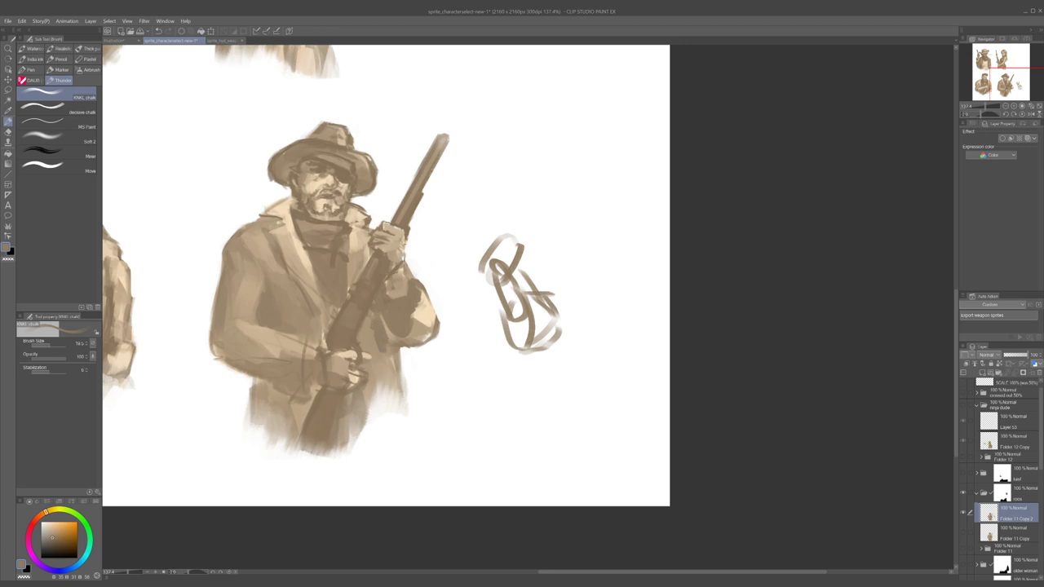
- Repaint the elbow and lower sleeve of the rifleman's raised arm with sampled browns
scroll(355, 279, down, 5)
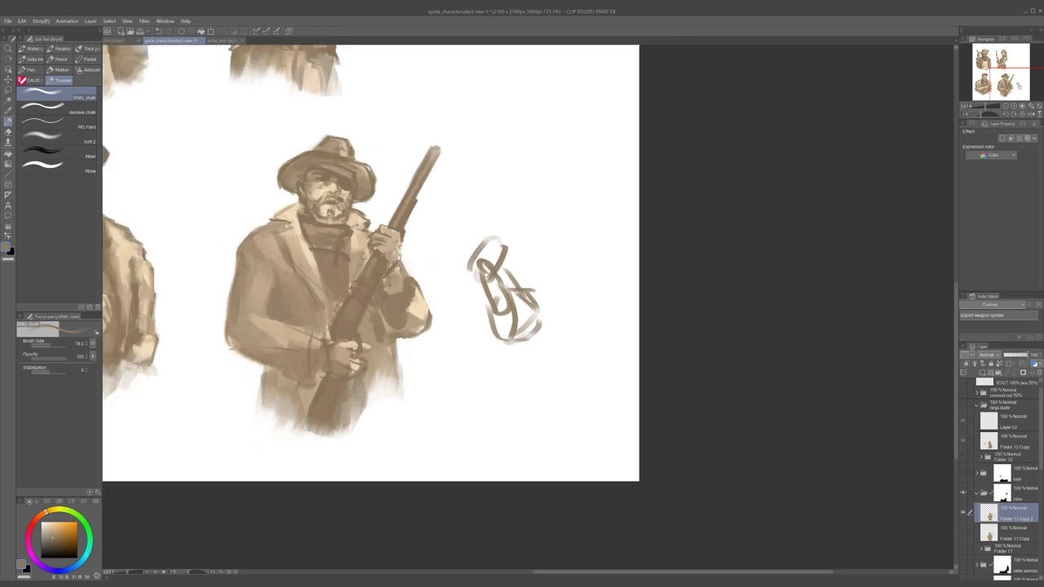
scroll(343, 281, up, 6)
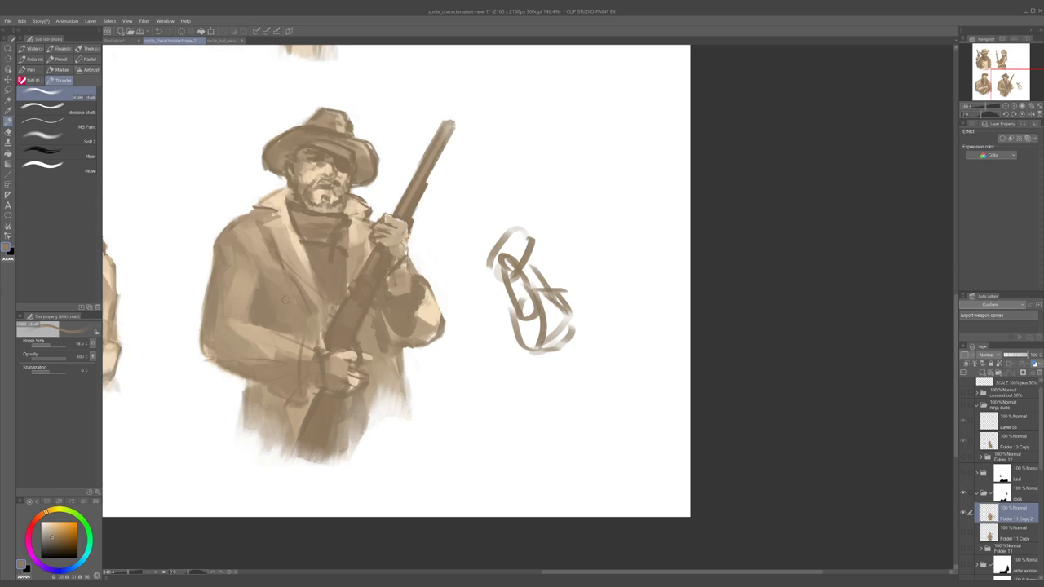
alt+click(417, 328)
drag(418, 323, 409, 339)
alt+click(416, 301)
mouse_move(417, 300)
mouse_down()
mouse_move(423, 314)
mouse_move(426, 305)
mouse_up()
alt+click(429, 310)
alt+click(423, 323)
alt+click(407, 306)
alt+click(401, 285)
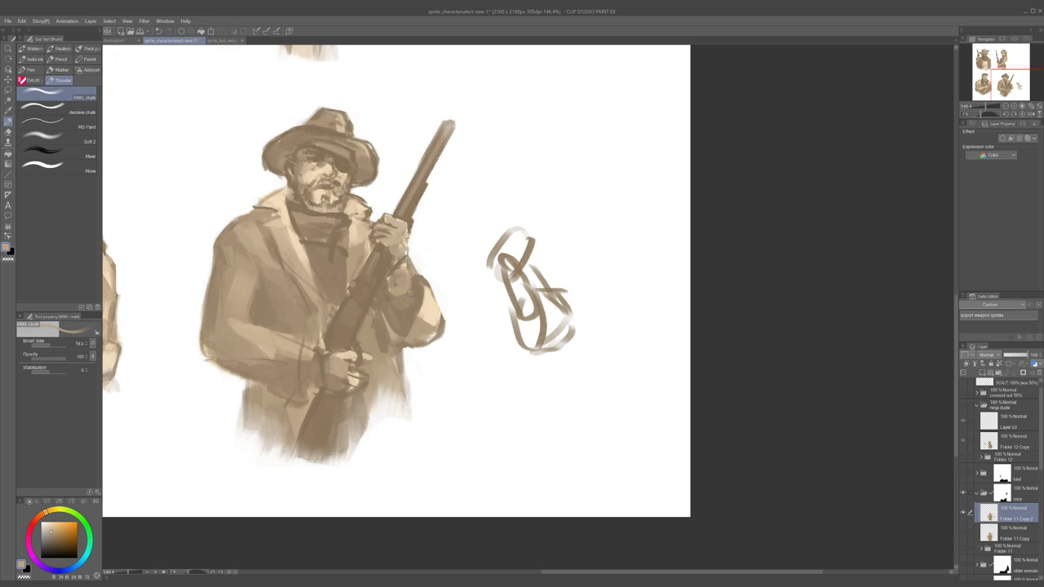
- Blend light and dark sampled tones on the raised forearm's sleeve beside the rifle stock
alt+click(438, 310)
alt+click(422, 324)
alt+click(387, 287)
alt+click(404, 313)
alt+click(393, 299)
drag(391, 278, 389, 296)
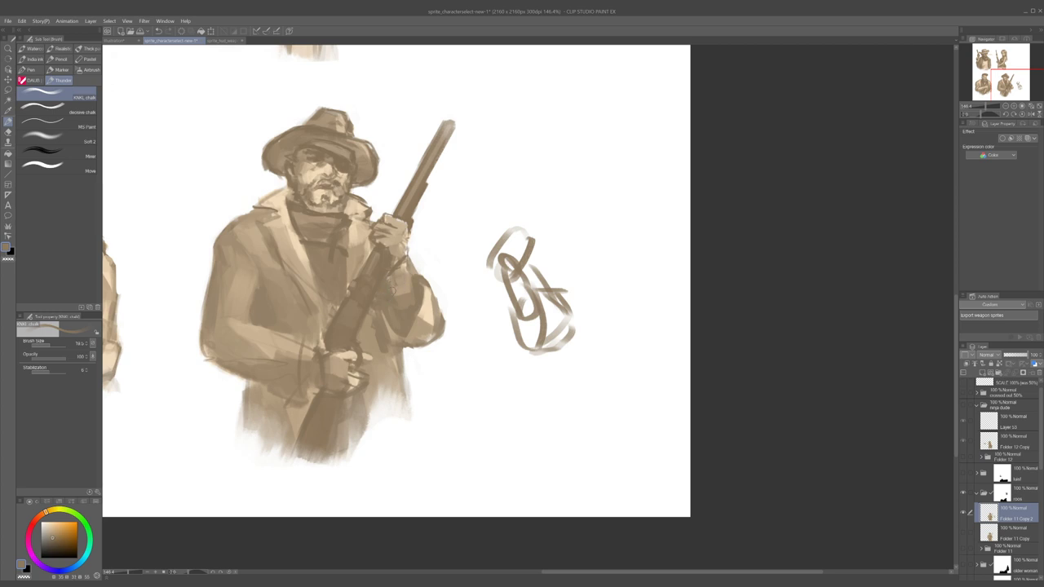
- Smooth the forearm shading and darken the coat fold beneath the raised arm
alt+click(398, 284)
alt+click(390, 305)
alt+click(407, 280)
alt+click(409, 285)
alt+click(402, 295)
alt+click(395, 303)
alt+click(395, 335)
drag(383, 309, 380, 350)
alt+click(373, 323)
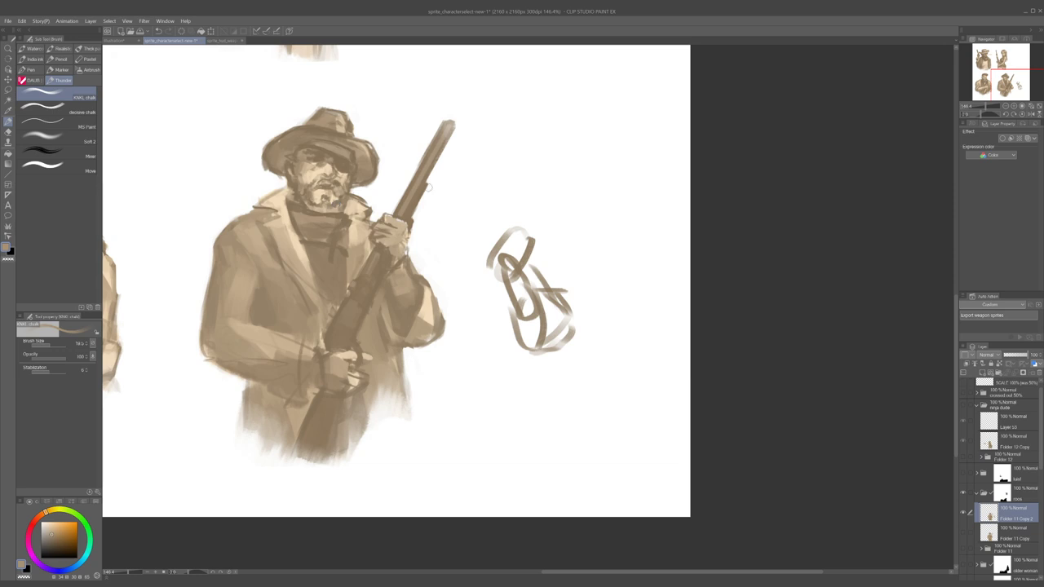
- Touch up the raised sleeve and wrist with sampled tones, reducing the brush size for finer work
alt+click(391, 296)
alt+click(389, 291)
alt+click(397, 305)
alt+click(400, 256)
alt+click(402, 248)
key(bracketleft)
key(bracketleft)
key(bracketleft)
key(bracketleft)
key(bracketleft)
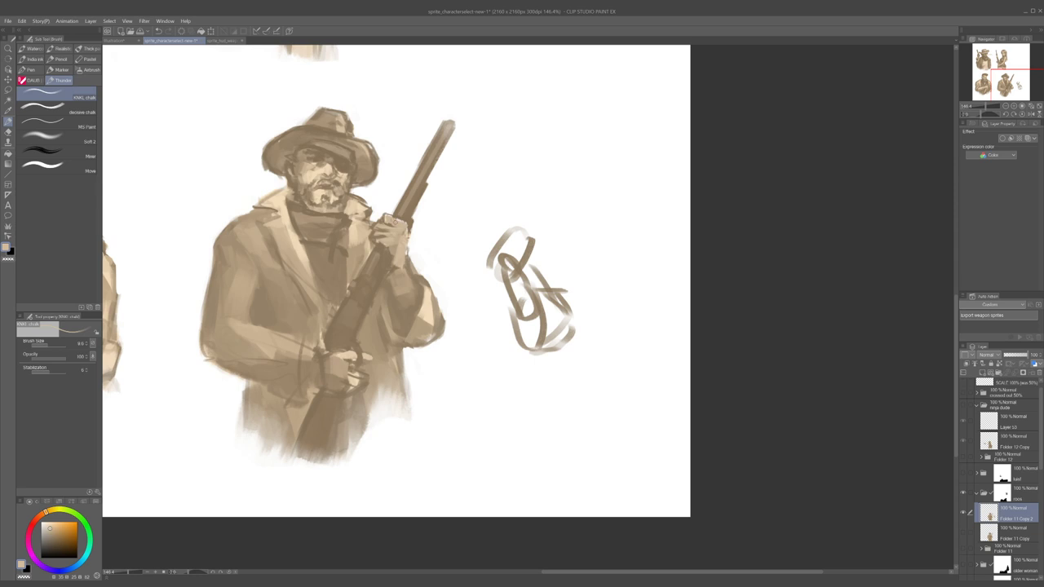
- Define the back of the raised hand and the wrist with small sampled-tone strokes
alt+click(390, 218)
key(bracketright)
alt+click(432, 303)
alt+click(401, 258)
alt+click(405, 250)
drag(394, 255, 411, 240)
alt+click(408, 255)
drag(404, 256, 403, 271)
- Blend the raised hand's outer edge into the cuff with a slightly larger brush
alt+click(397, 253)
alt+click(404, 248)
alt+click(413, 232)
alt+click(412, 233)
key(bracketright)
alt+click(402, 243)
drag(398, 255, 401, 267)
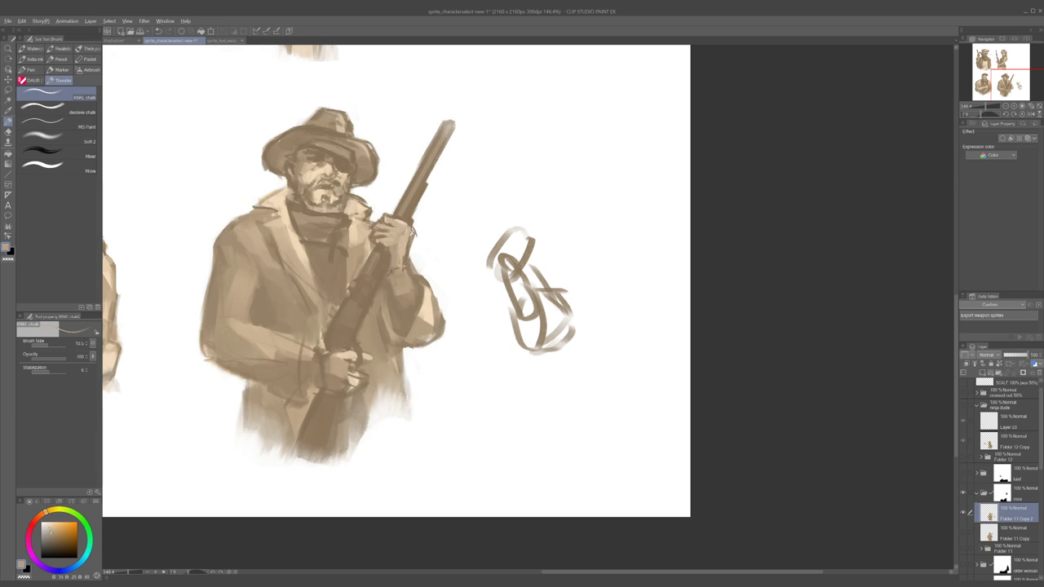
- Refine the fingers around the rifle and the coat lapel beside them with sampled browns
key(bracketright)
key(bracketright)
key(bracketright)
alt+click(395, 227)
key(bracketleft)
key(bracketleft)
alt+click(376, 227)
key(bracketleft)
alt+click(383, 225)
alt+click(371, 229)
alt+click(371, 232)
mouse_move(368, 244)
mouse_down()
mouse_move(369, 258)
mouse_move(363, 233)
mouse_move(356, 252)
mouse_move(342, 233)
mouse_move(348, 242)
mouse_move(352, 231)
mouse_move(348, 244)
mouse_move(309, 270)
mouse_move(318, 291)
mouse_up()
- Reshape the scarf's lower edge and its border with the far lapel using sampled tones
alt+click(358, 234)
alt+click(357, 229)
alt+click(344, 230)
alt+click(346, 234)
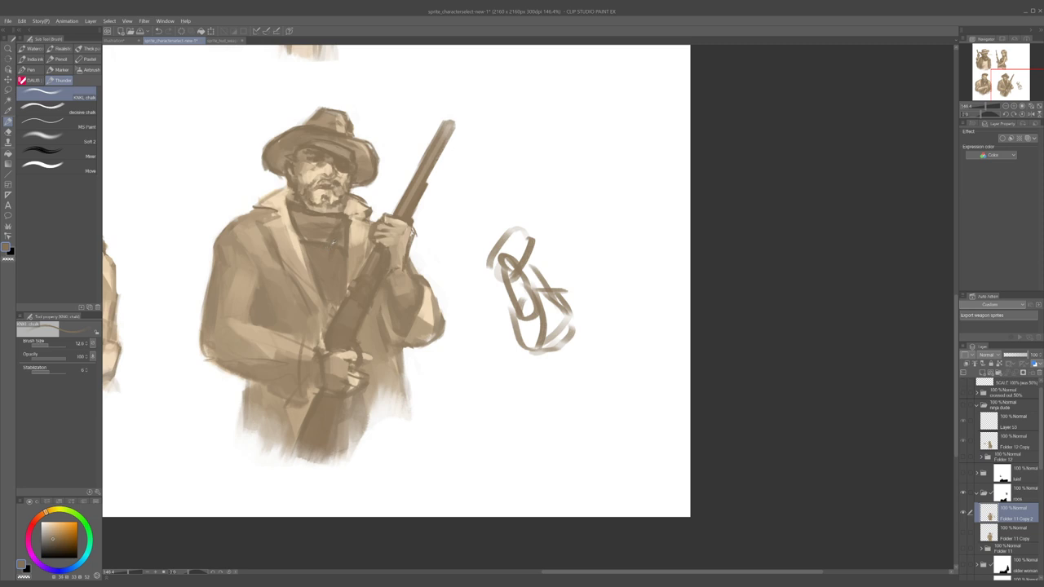
alt+click(348, 250)
alt+click(356, 233)
alt+click(350, 237)
key(])
drag(350, 241, 351, 228)
- Sharpen the far lapel's edge against the shirt with a smaller brush
alt+click(351, 263)
key(bracketleft)
key(bracketleft)
key(bracketleft)
drag(354, 266, 349, 279)
- Refine the light patch on the raised arm's elbow with sampled tones
alt+click(422, 310)
alt+click(427, 299)
drag(422, 313, 434, 296)
alt+click(423, 297)
key(x)
key(x)
key(x)
- Smooth the raised wrist and upper cuff with sampled light and dark tones
alt+click(411, 276)
alt+click(415, 285)
alt+click(400, 265)
key(x)
key(x)
key(x)
key(x)
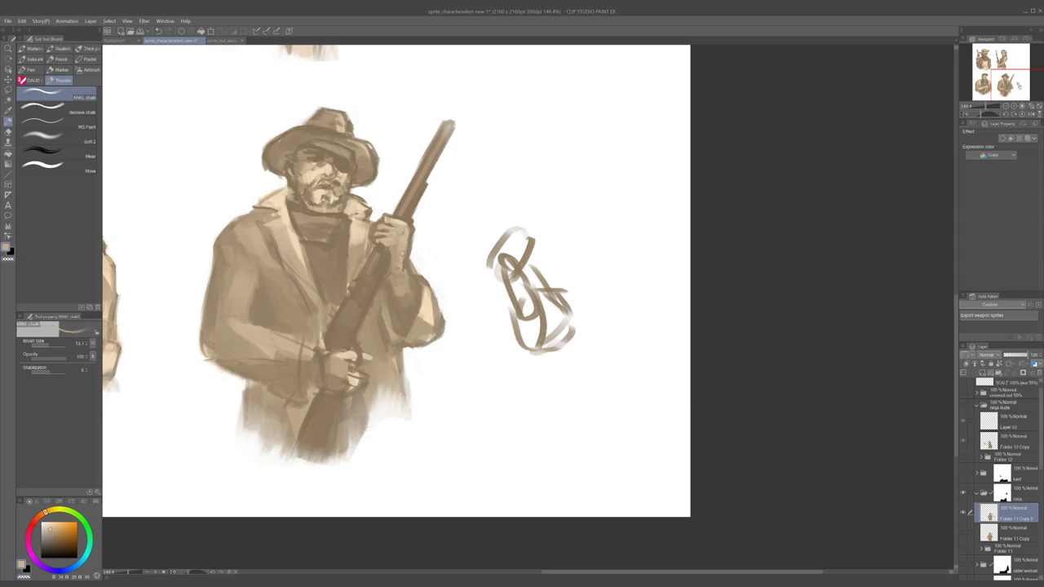
key(x)
key(x)
key(x)
key(x)
key(x)
key(x)
key(x)
- Touch up the coat collar at the near shoulder and the cuff beside the rifle
alt+click(263, 231)
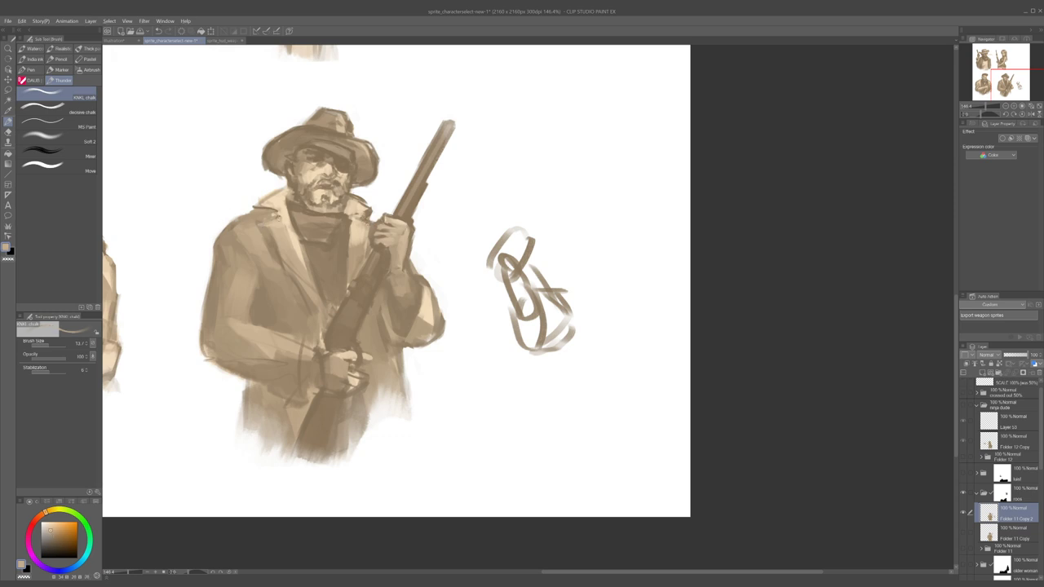
alt+click(378, 249)
alt+click(379, 250)
mouse_move(267, 216)
mouse_down()
mouse_move(281, 217)
mouse_move(262, 220)
mouse_up()
key(x)
drag(343, 261, 324, 286)
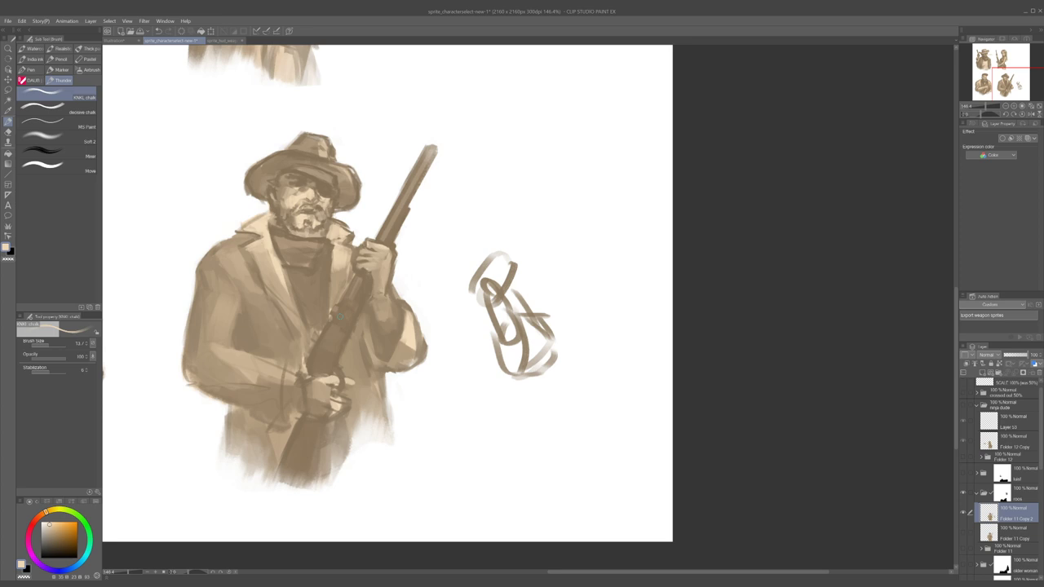
drag(340, 316, 322, 340)
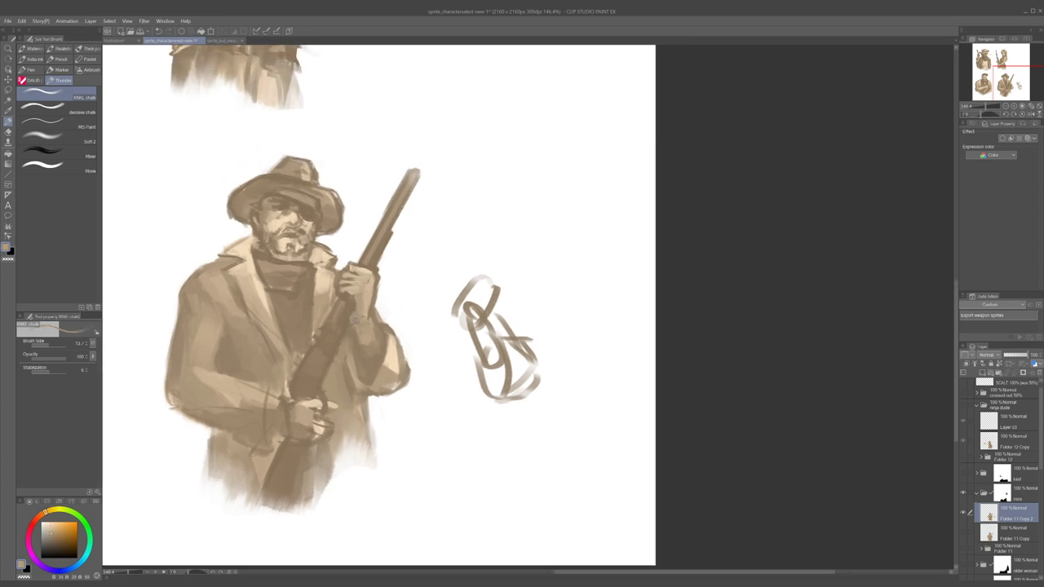
alt+click(360, 316)
drag(357, 316, 365, 322)
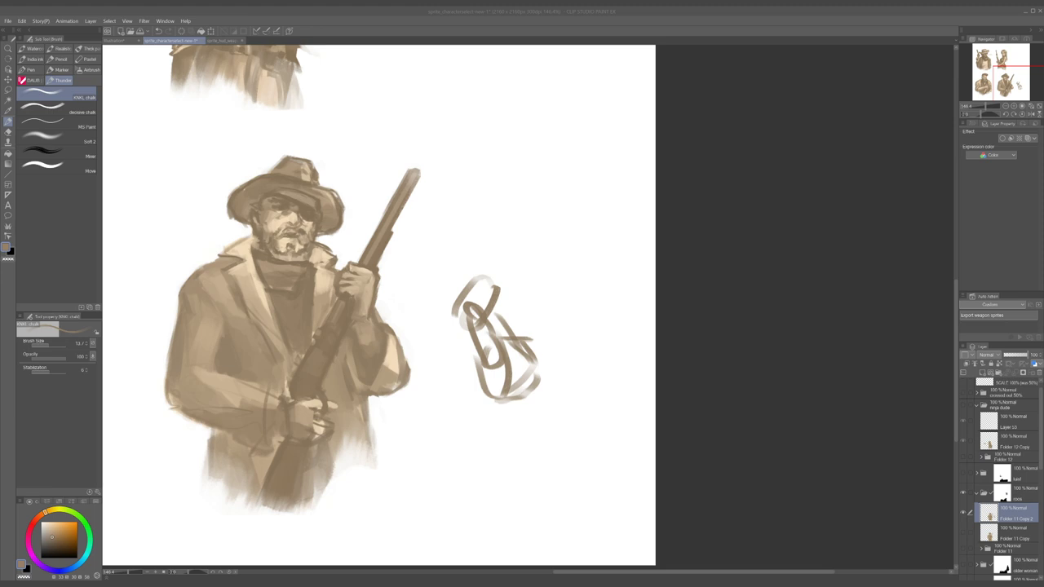
- Shade the coat's front panel beside the near lapel with a larger brush and sampled browns
click(995, 30)
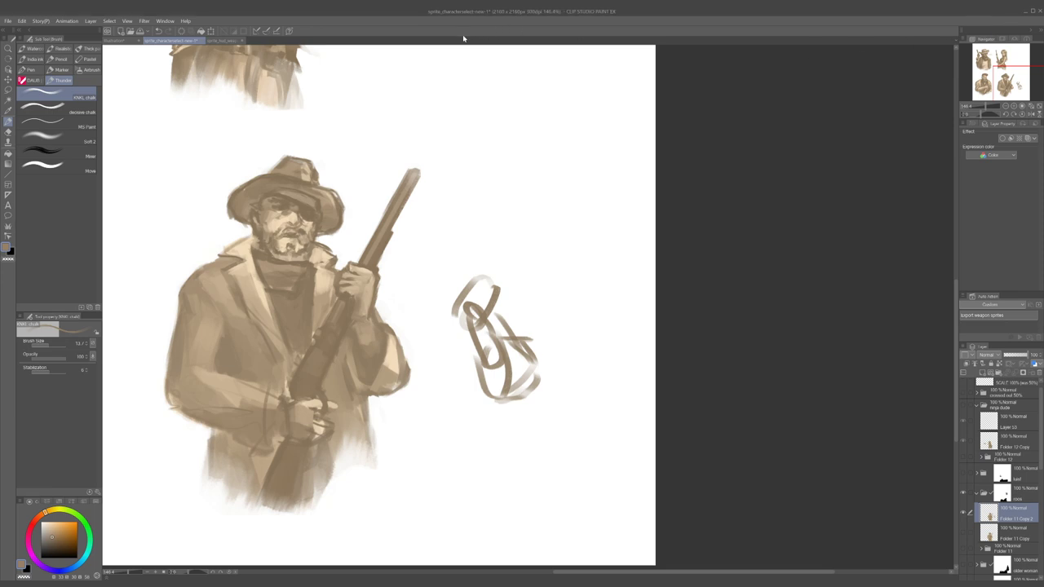
scroll(365, 382, down, 5)
scroll(363, 376, up, 4)
scroll(359, 374, up, 2)
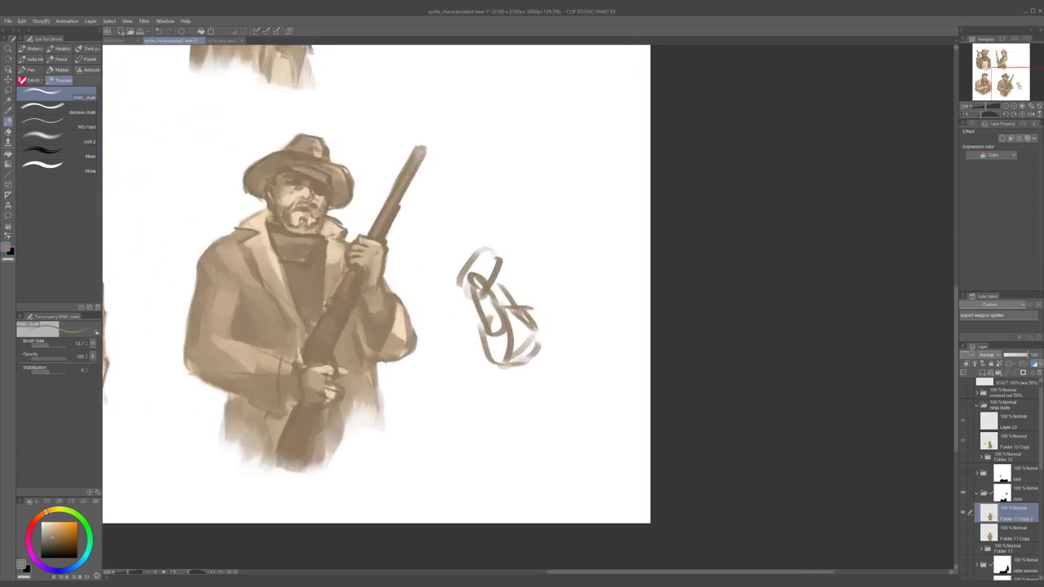
alt+click(324, 319)
alt+click(308, 323)
alt+click(281, 282)
key(])
key(])
key(])
mouse_move(274, 284)
mouse_down()
mouse_move(302, 327)
mouse_move(291, 325)
mouse_move(298, 354)
mouse_up()
alt+click(293, 347)
- Try further sampled-tone strokes down the coat front, then undo the last two strokes
alt+click(310, 258)
alt+click(275, 293)
mouse_move(274, 282)
mouse_down()
mouse_move(302, 324)
mouse_move(293, 310)
mouse_move(304, 310)
mouse_move(288, 346)
mouse_up()
alt+click(269, 257)
key(ctrl+z)
key(ctrl+z)
- Repaint the coat's chest area beside the near lapel with a sampled mid-brown
alt+click(280, 307)
alt+click(273, 315)
drag(255, 274, 283, 313)
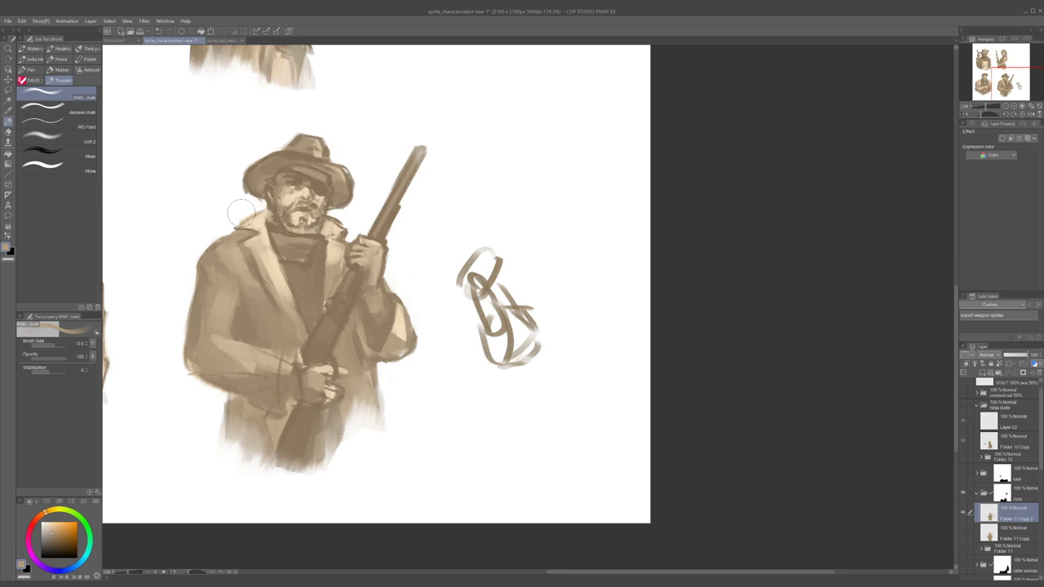
drag(390, 269, 400, 294)
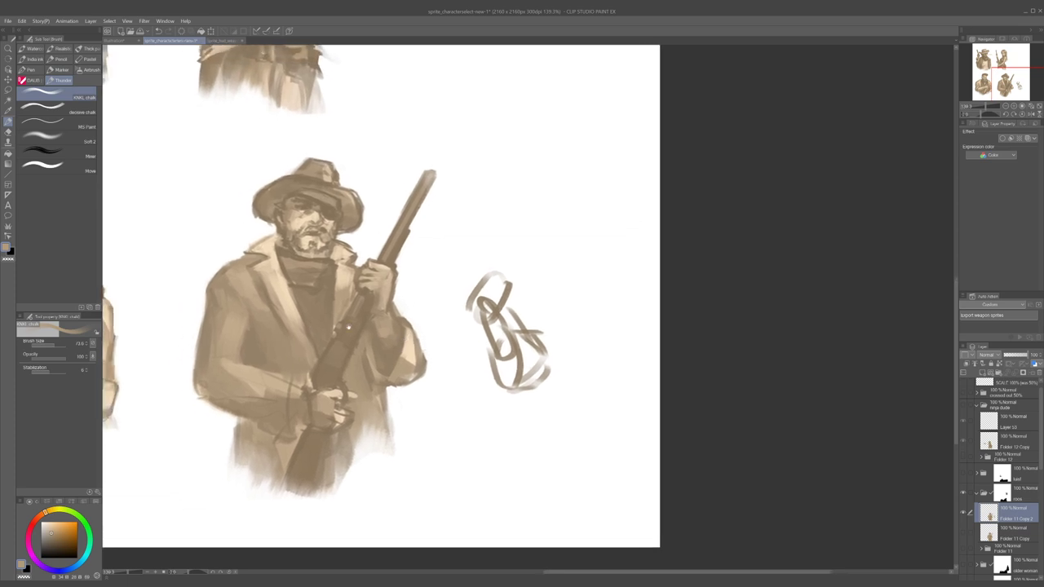
- Refine the coat front and near sleeve with a smaller brush and sampled tones
alt+click(296, 336)
key(bracketleft)
key(bracketleft)
key(bracketleft)
key(bracketleft)
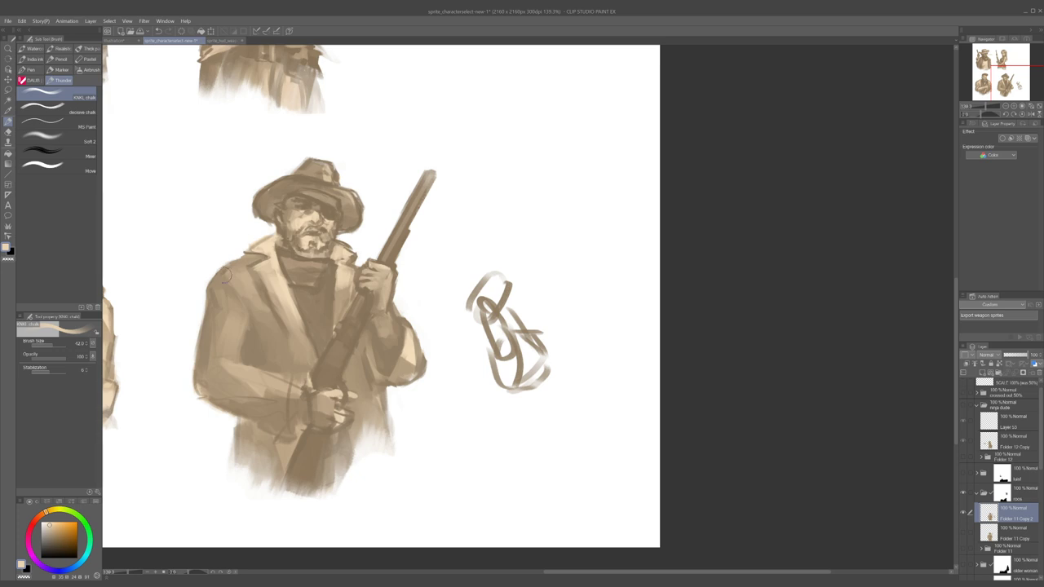
drag(256, 364, 240, 375)
alt+click(259, 361)
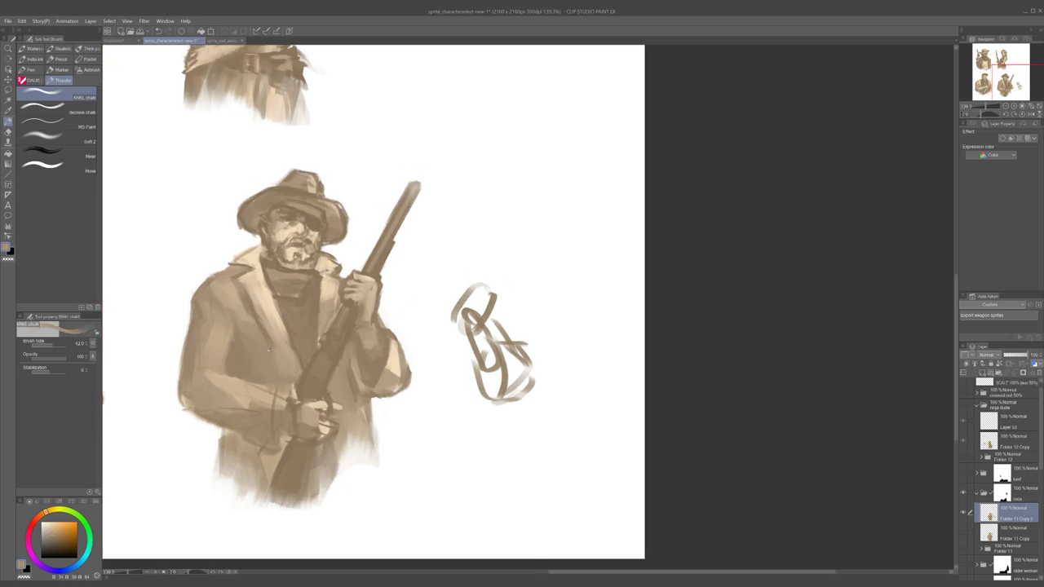
alt+click(248, 353)
alt+click(229, 282)
alt+click(312, 284)
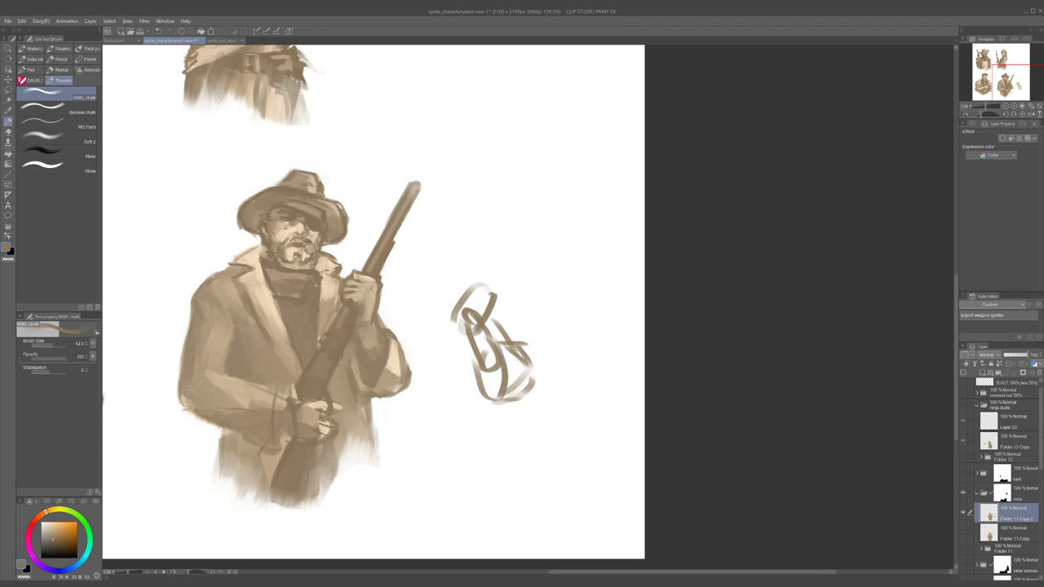
- Refine the near collar and the scarf folds with a finer brush and sampled tones
key([)
alt+click(277, 302)
alt+click(303, 284)
alt+click(258, 262)
drag(256, 252, 261, 259)
alt+click(265, 263)
alt+click(280, 278)
alt+click(276, 282)
alt+click(252, 209)
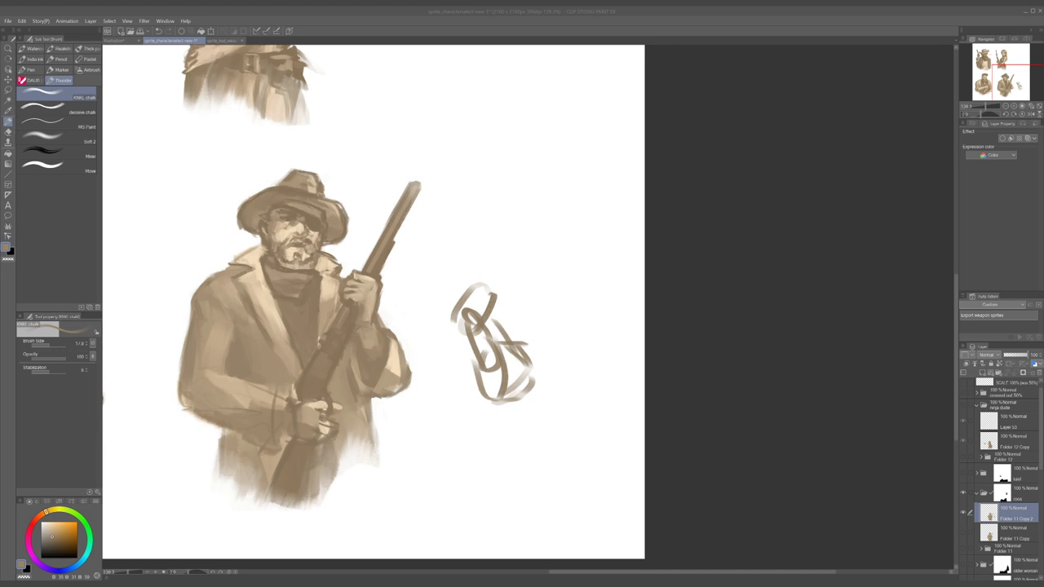
click(972, 50)
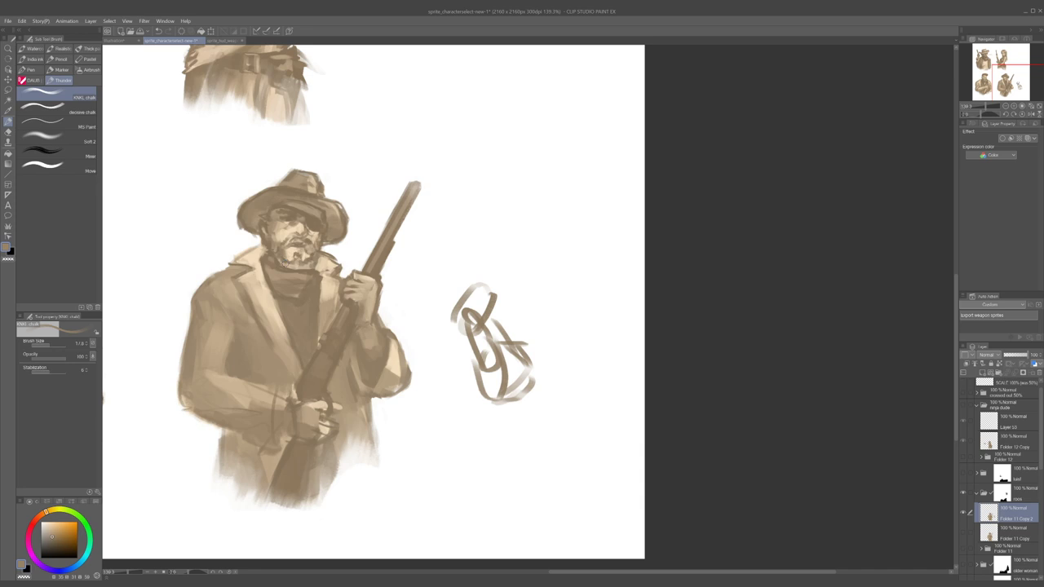
- Refine the old rifleman's far collar edge beside the scarf with sampled tones and a finer brush
alt+click(324, 282)
alt+click(317, 270)
click(320, 265)
alt+click(326, 283)
alt+click(325, 286)
key(bracketleft)
key(bracketleft)
key(bracketleft)
key(bracketleft)
key(bracketleft)
key(x)
key(bracketright)
key(bracketright)
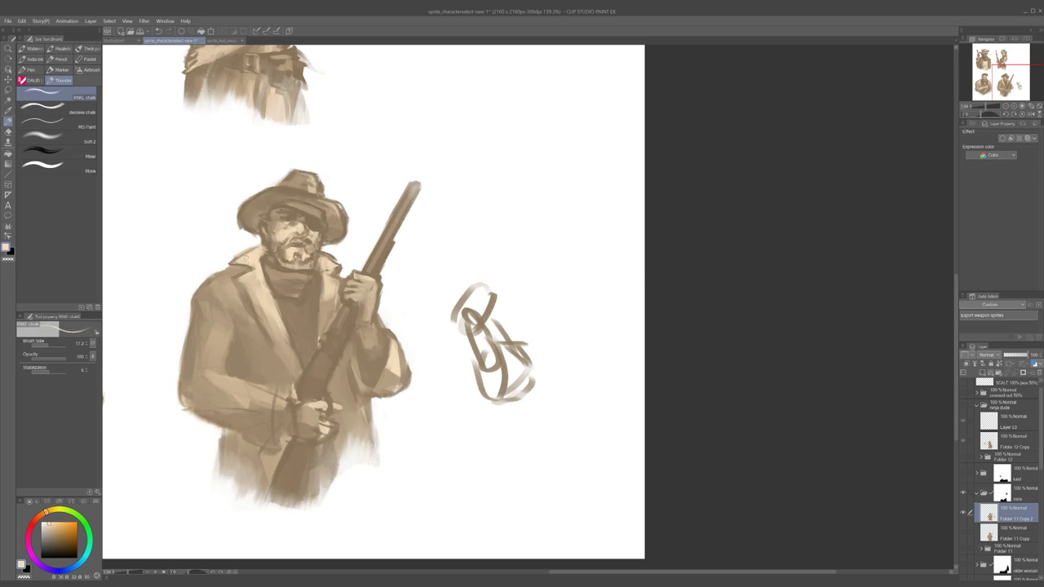
- Clean up the near collar's outline with sampled and transparent strokes, and touch up the near side of the face
alt+click(235, 262)
alt+click(239, 255)
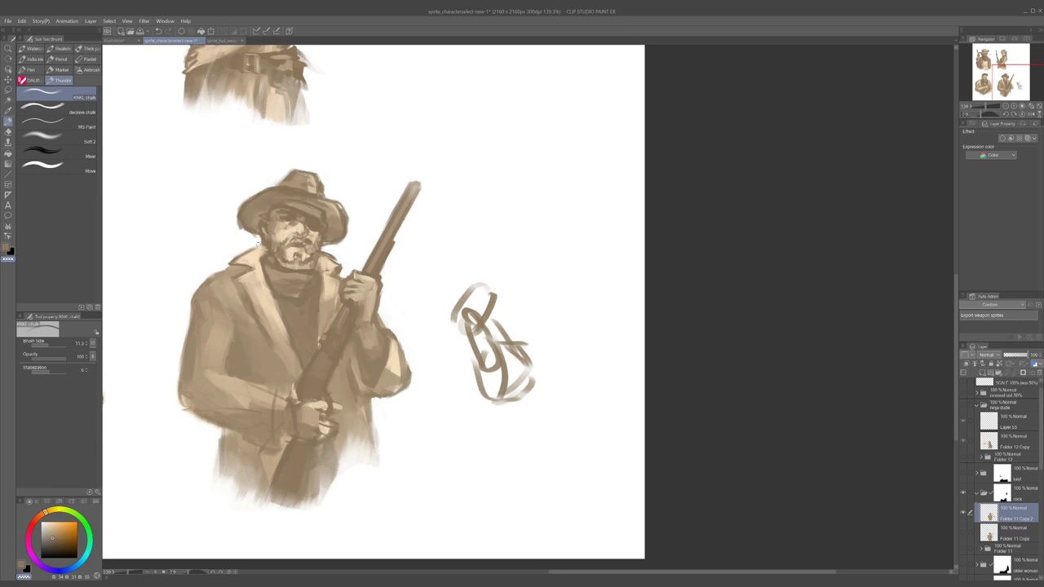
key(c)
alt+click(235, 265)
alt+click(279, 234)
drag(267, 226, 269, 234)
- Try a sampled-tone stroke down the coat's chest beside the near lapel
alt+click(260, 296)
key(bracketright)
drag(260, 312, 265, 335)
key(ctrl+z)
- Repaint the near lapel's lower edge and the adjoining coat front with sampled tones
alt+click(262, 323)
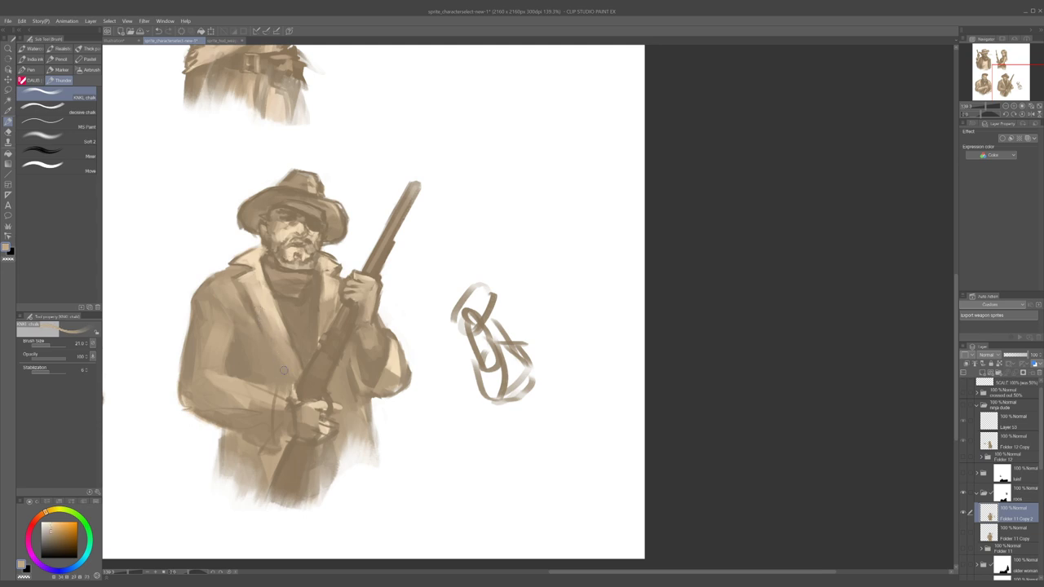
alt+click(252, 310)
drag(294, 354, 298, 372)
drag(295, 329, 291, 360)
alt+click(274, 281)
mouse_move(279, 314)
mouse_down()
mouse_move(297, 373)
mouse_move(275, 382)
mouse_up()
- Blend the near sleeve's upper arm and outer edge with a larger brush and sampled mid-browns
key(bracketright)
key(bracketright)
key(bracketright)
key(bracketright)
alt+click(219, 343)
key(bracketright)
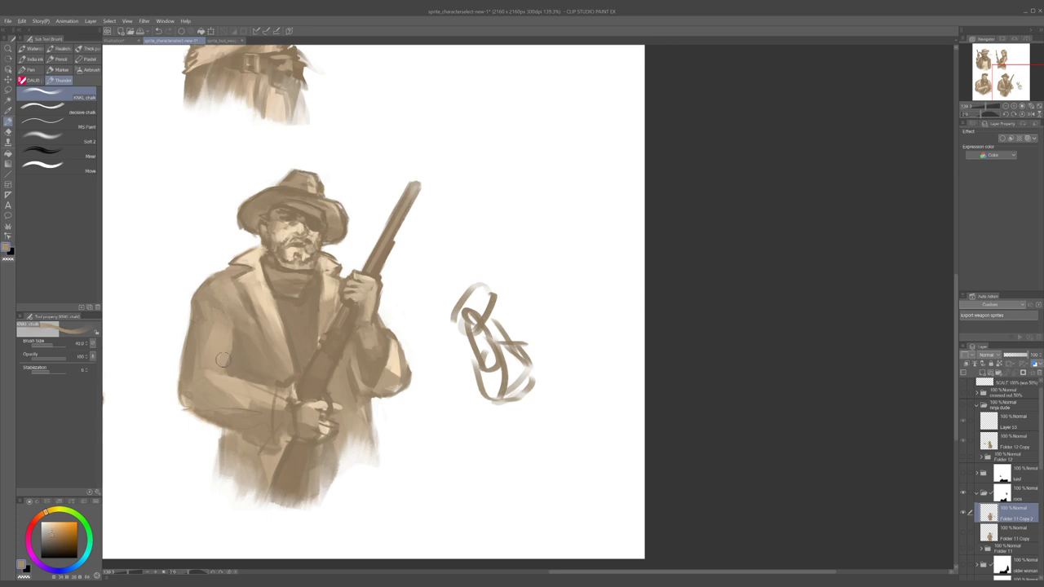
alt+click(226, 332)
alt+click(211, 342)
alt+click(210, 336)
alt+click(200, 336)
key(bracketleft)
alt+click(203, 335)
alt+click(188, 384)
- Refine the coat behind the rifle and the raised arm's sleeve with sampled tones, varying the brush size
alt+click(357, 372)
key(bracketleft)
key(bracketleft)
alt+click(351, 327)
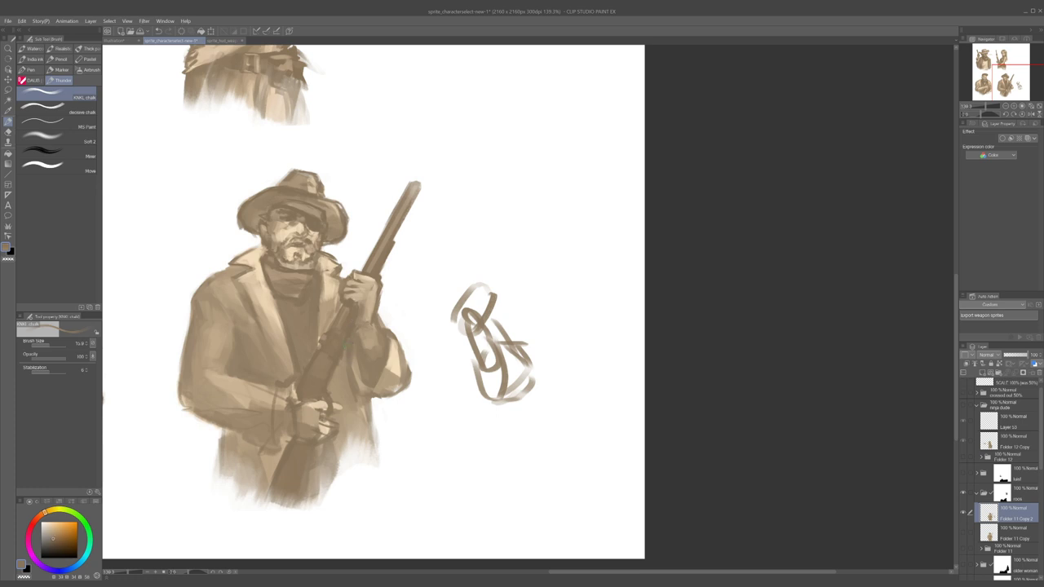
key(bracketright)
key(bracketright)
key(bracketright)
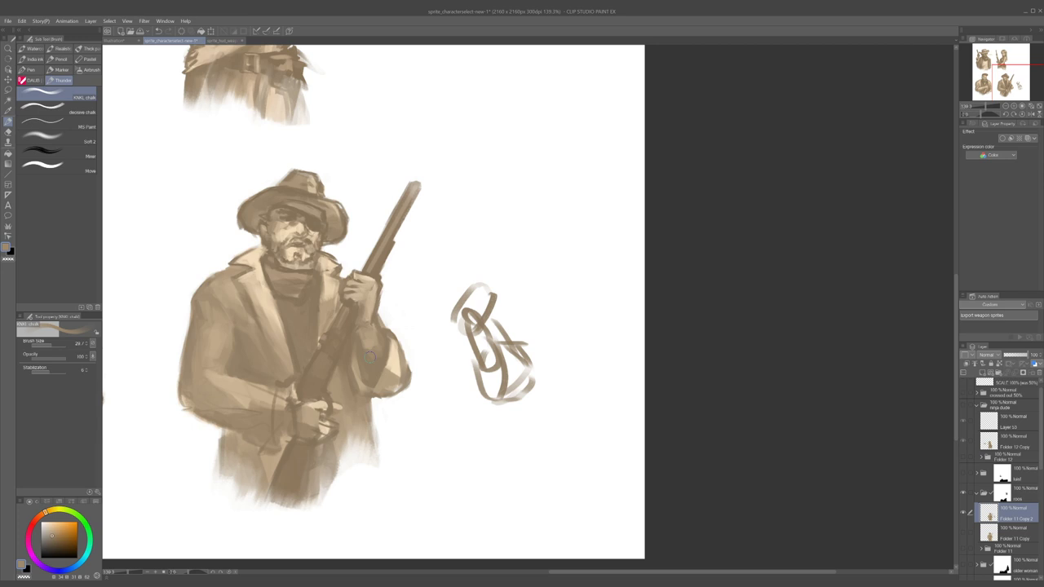
alt+click(397, 372)
key(bracketleft)
key(bracketleft)
- Clean up both ends of the hat brim with sampled tones and transparent strokes
drag(427, 295, 456, 292)
drag(359, 334, 393, 328)
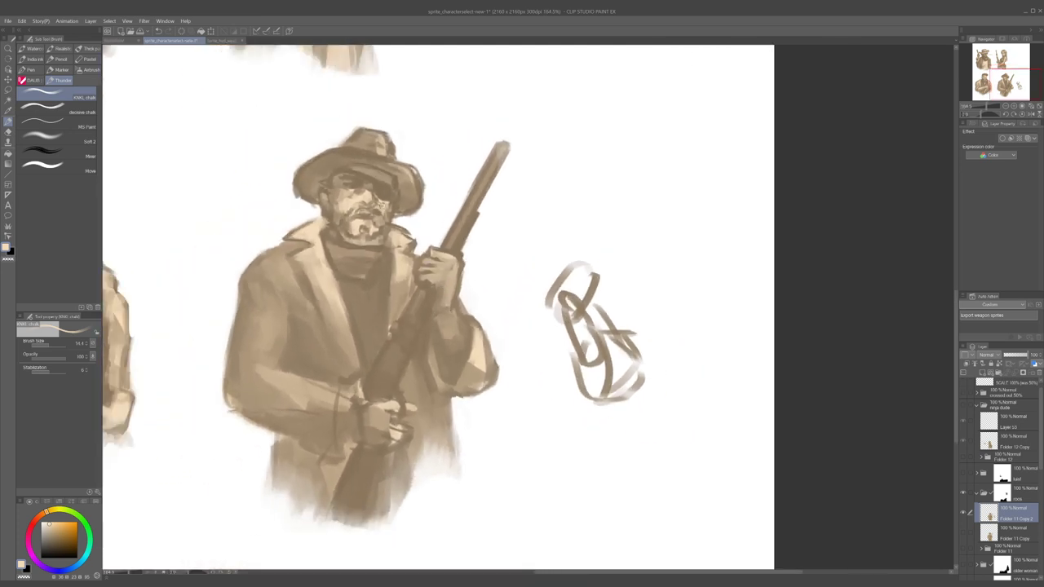
alt+click(405, 199)
alt+click(407, 209)
alt+click(407, 173)
alt+click(318, 169)
drag(294, 179, 296, 199)
alt+click(294, 194)
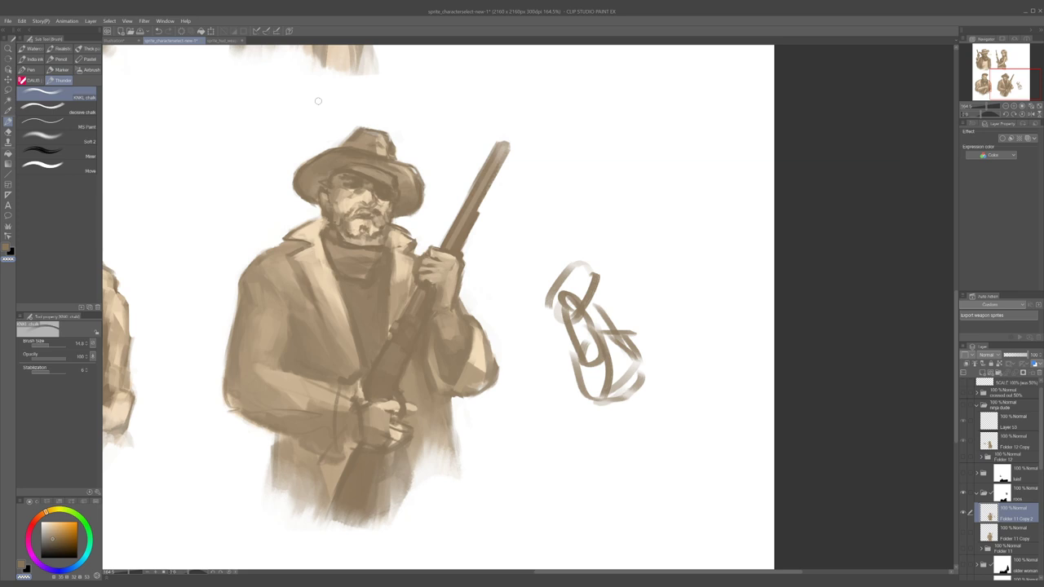
- Refine the near hat brim and the shadow beneath it with sampled browns
alt+click(317, 166)
alt+click(307, 164)
alt+click(368, 326)
alt+click(322, 164)
alt+click(328, 172)
alt+click(356, 167)
- Sharpen the near collar's upper edge with a sampled tone and a smaller brush
alt+click(295, 233)
key([)
key([)
drag(302, 229, 319, 218)
key(x)
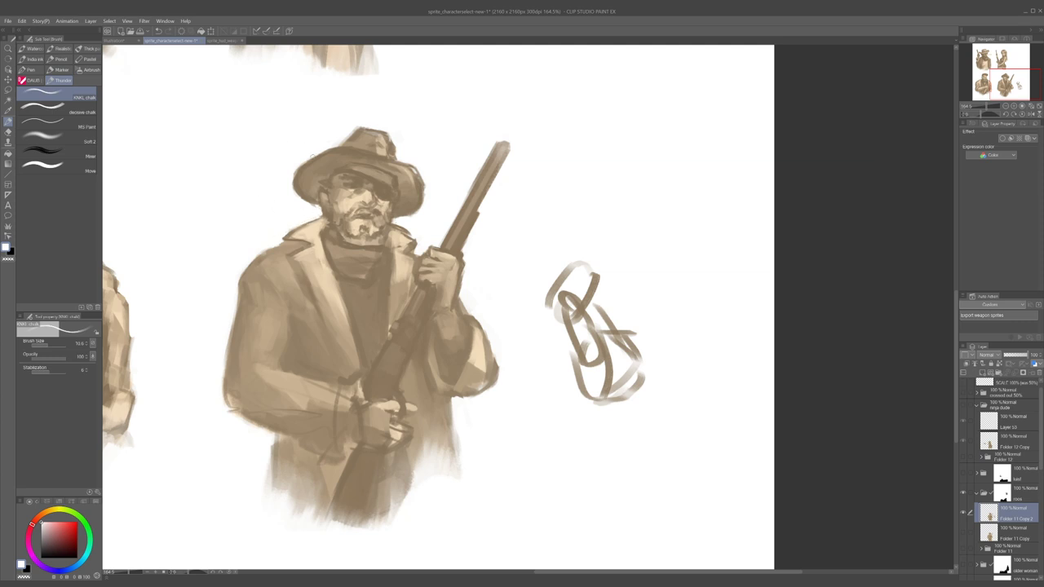
- Repaint the far collar with sampled dark and light tones, and tidy its edge beside the beard
alt+click(405, 239)
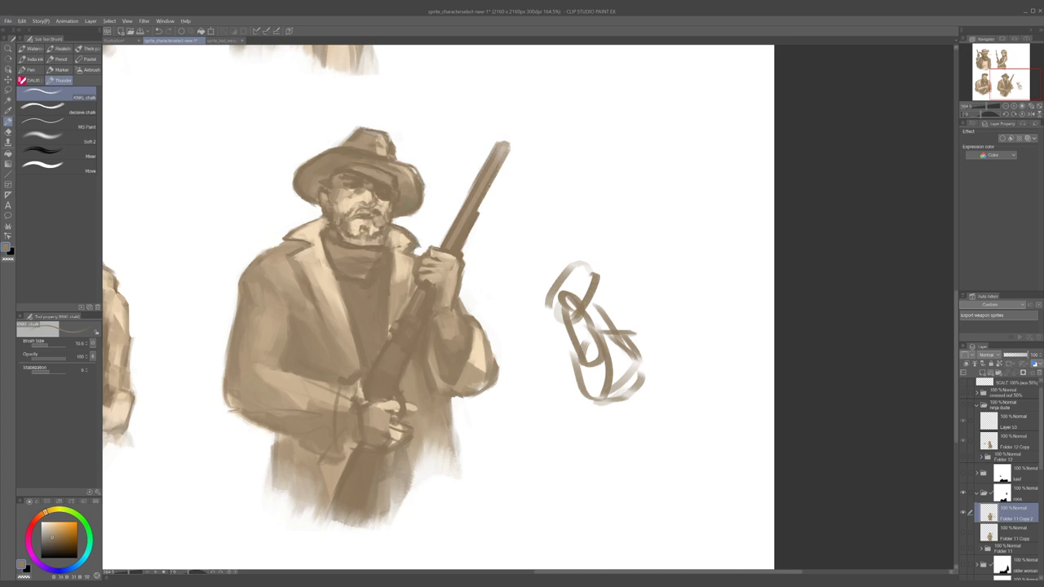
alt+click(402, 243)
drag(396, 244, 401, 241)
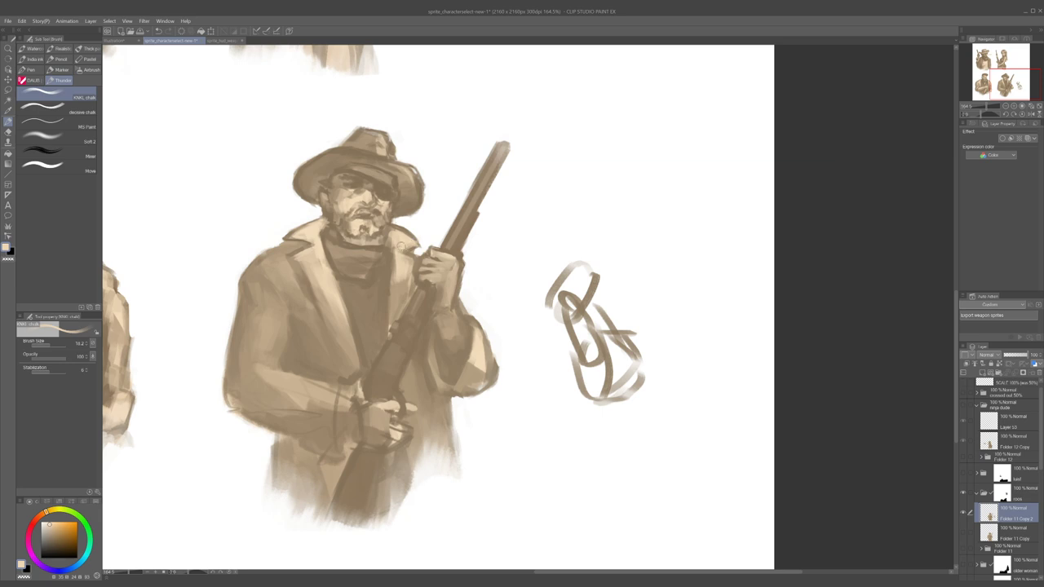
alt+click(399, 237)
drag(399, 220, 395, 218)
- Refine the moustache and mouth with short strokes of sampled tones
alt+click(362, 210)
drag(359, 210, 355, 213)
alt+click(357, 212)
alt+click(357, 208)
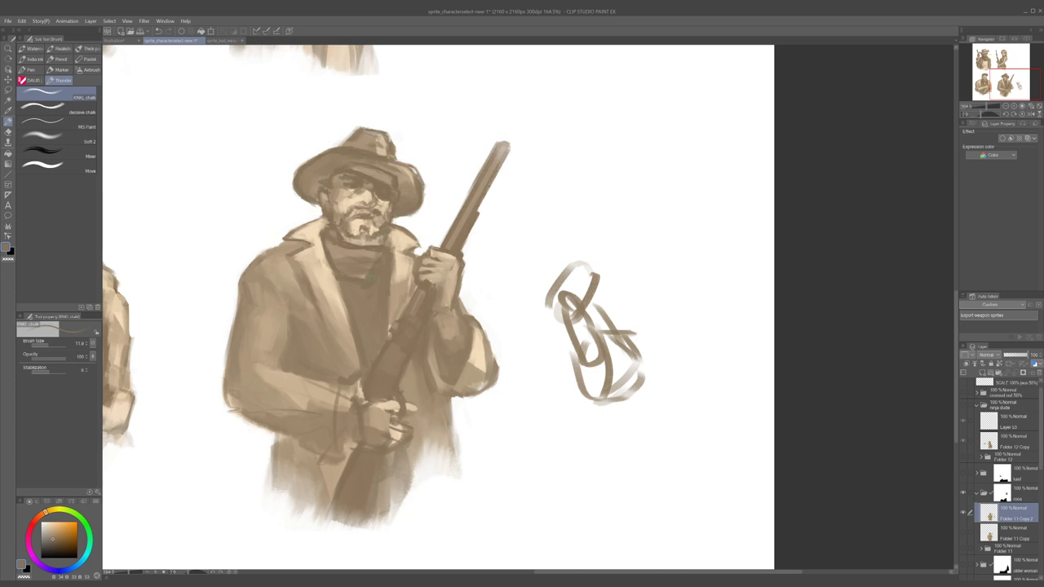
- Darken and smooth the shirt front below the scarf beside the far lapel with sampled browns
drag(388, 258, 383, 265)
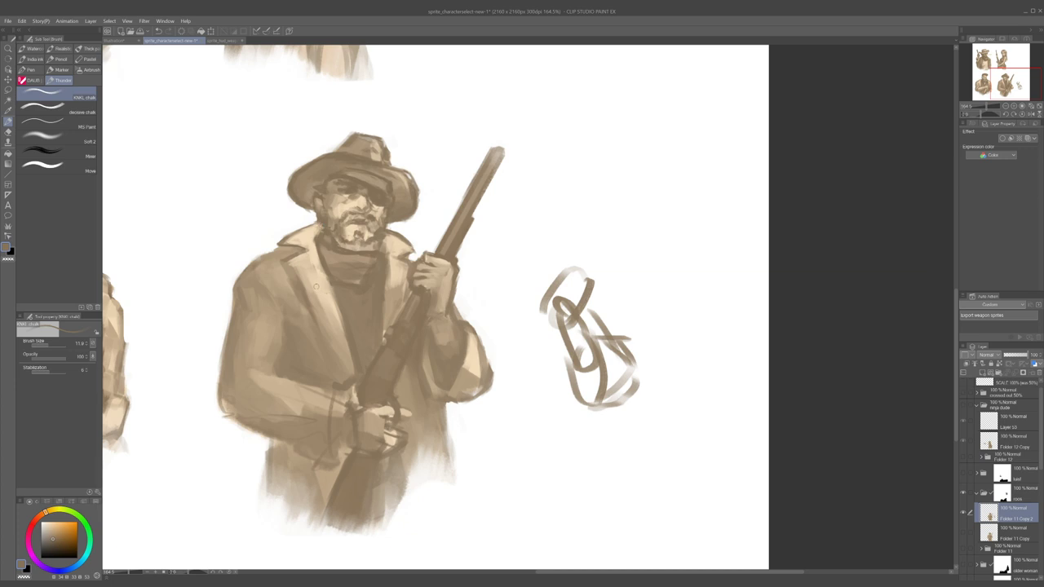
alt+click(364, 299)
alt+click(356, 289)
alt+click(355, 286)
key(])
key(])
key(])
key(])
key(])
key(])
key(bracketleft)
key(bracketleft)
key(bracketleft)
key(bracketleft)
key(bracketleft)
key(bracketleft)
drag(383, 323, 385, 343)
drag(383, 300, 385, 326)
- Soften the scarf folds under the beard with sampled tones
alt+click(355, 238)
alt+click(375, 246)
alt+click(356, 247)
drag(352, 247, 364, 253)
alt+click(363, 250)
alt+click(353, 242)
- Repaint the near cheek and eye area with sampled highlight and skin tones
alt+click(361, 203)
alt+click(346, 203)
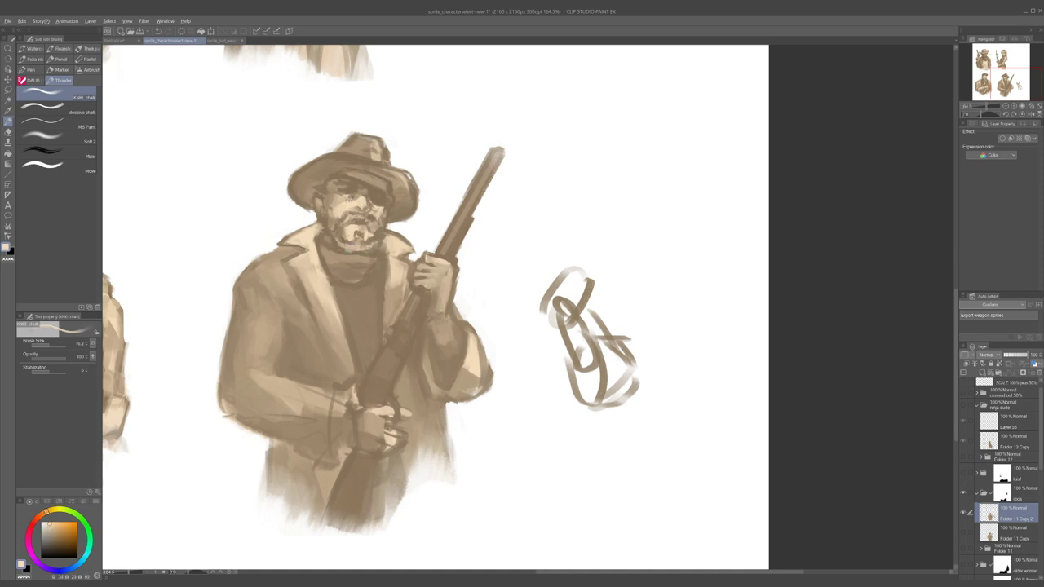
drag(346, 204, 336, 204)
alt+click(336, 204)
alt+click(350, 202)
alt+click(349, 200)
alt+click(413, 257)
drag(345, 208, 338, 205)
alt+click(335, 191)
drag(331, 196, 338, 195)
alt+click(375, 196)
alt+click(382, 182)
- Refine the near temple, ear and sideburn with sampled tones, varying the brush size
alt+click(323, 185)
key(bracketleft)
key(bracketleft)
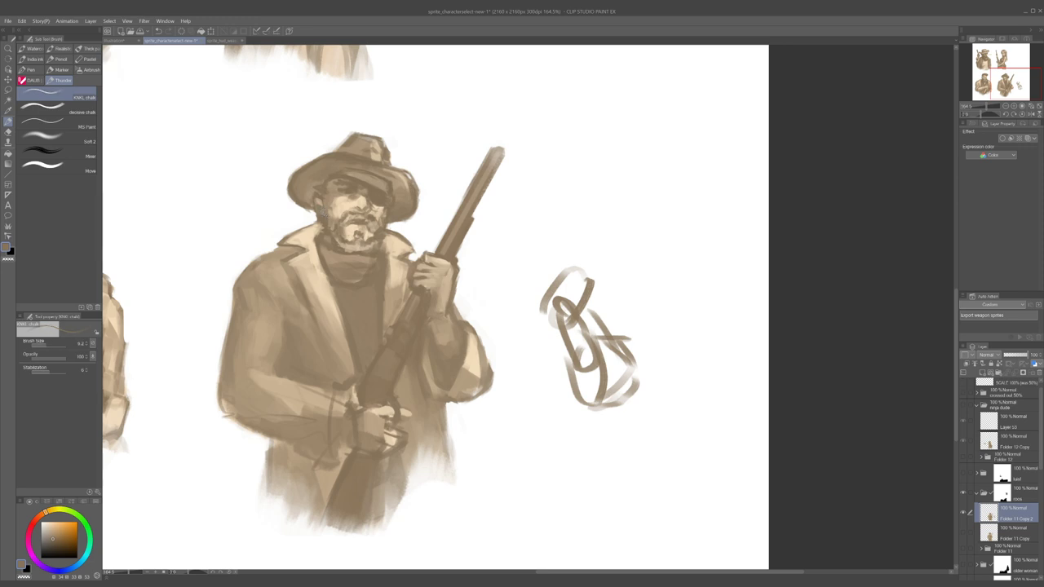
alt+click(321, 200)
alt+click(328, 205)
key(bracketright)
key(bracketright)
key(bracketright)
alt+click(327, 201)
key(alt)
alt+click(323, 191)
key(x)
key(x)
key(x)
- Flip the canvas horizontally and shade the lower loop of the loose sketch beside the rifleman
scroll(390, 261, down, 5)
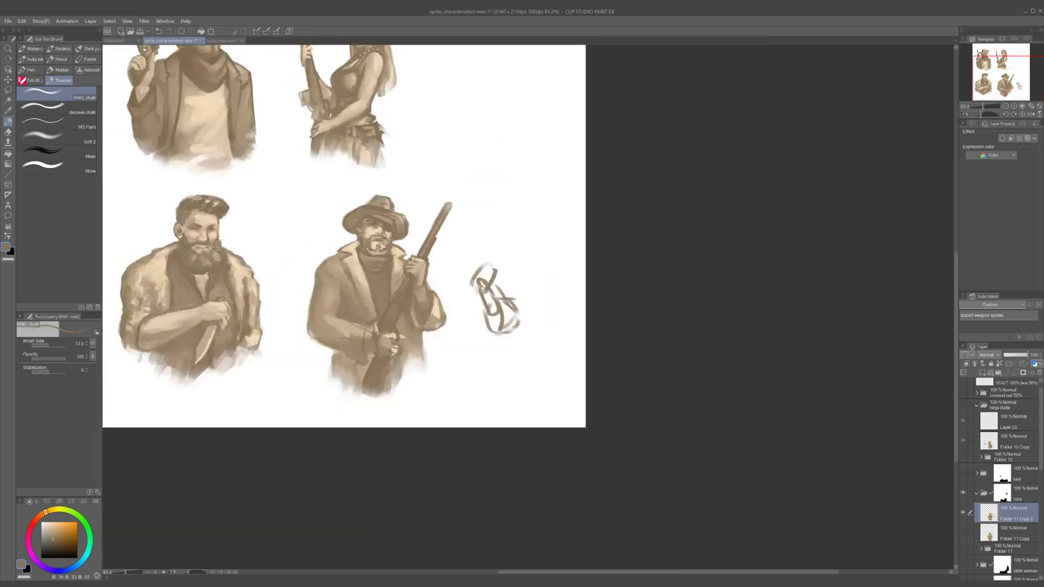
key(h)
scroll(673, 281, up, 3)
drag(535, 258, 380, 321)
mouse_move(199, 373)
mouse_down()
mouse_move(218, 399)
mouse_move(229, 377)
mouse_up()
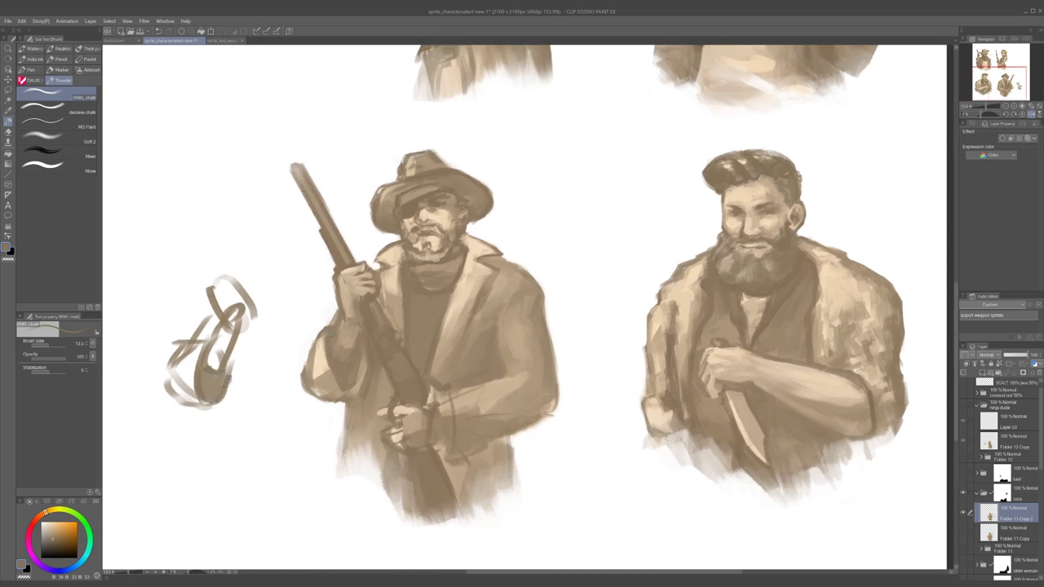
- Add brown shading strokes to the raised arm's sleeve above the elbow in the mirrored view
mouse_move(325, 352)
mouse_down()
mouse_move(336, 381)
mouse_move(324, 367)
mouse_up()
drag(324, 377, 338, 390)
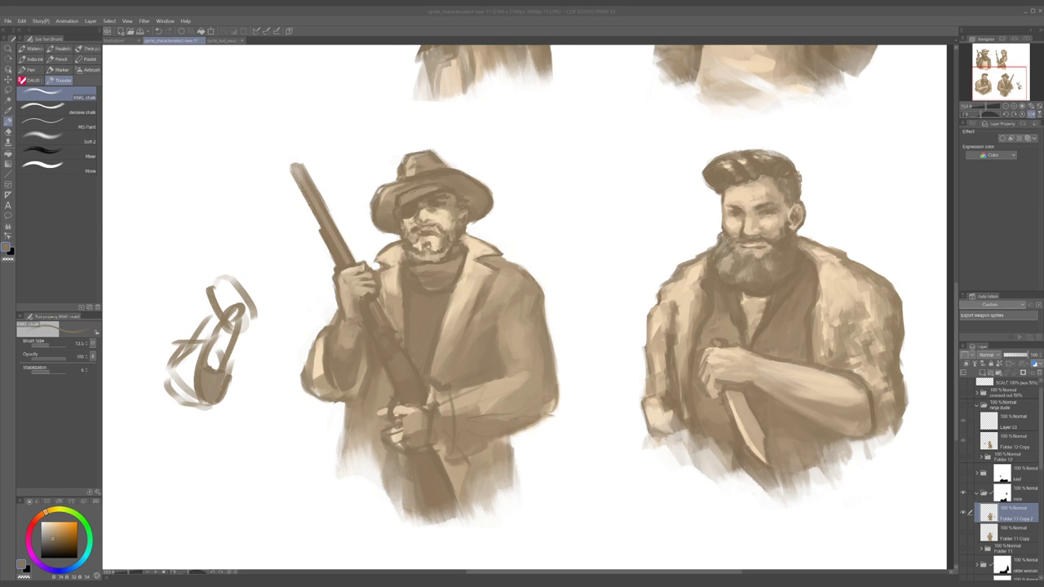
click(336, 139)
scroll(386, 303, down, 3)
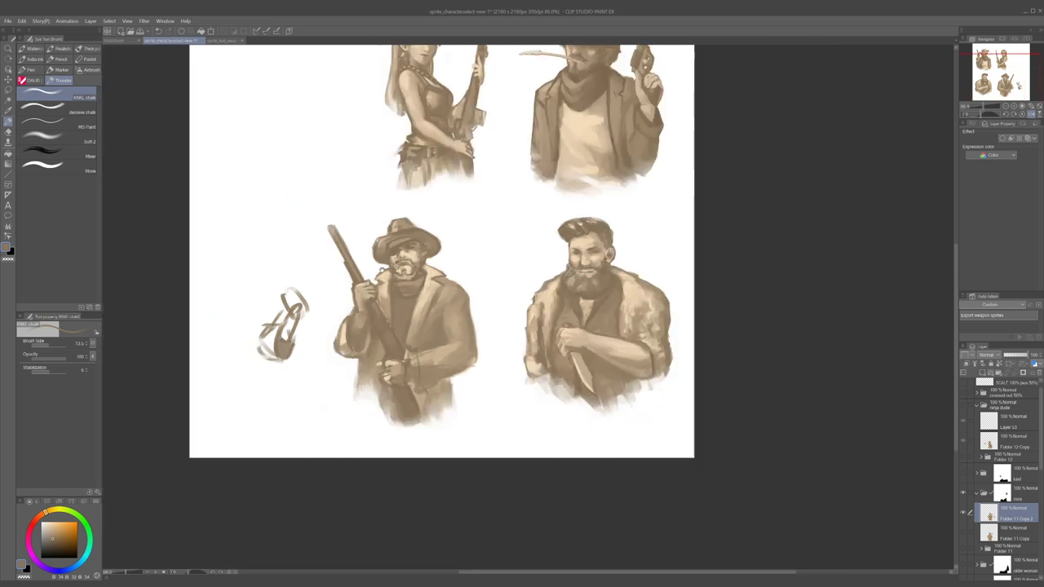
- Rework the collar edge beside the raised hand with sampled tones and an adjusted brush size
scroll(382, 277, up, 2)
alt+click(385, 297)
drag(376, 295, 376, 289)
alt+click(389, 284)
alt+click(383, 294)
key(bracketleft)
key(bracketleft)
key(bracketleft)
key(bracketleft)
key(bracketright)
key(bracketright)
key(bracketright)
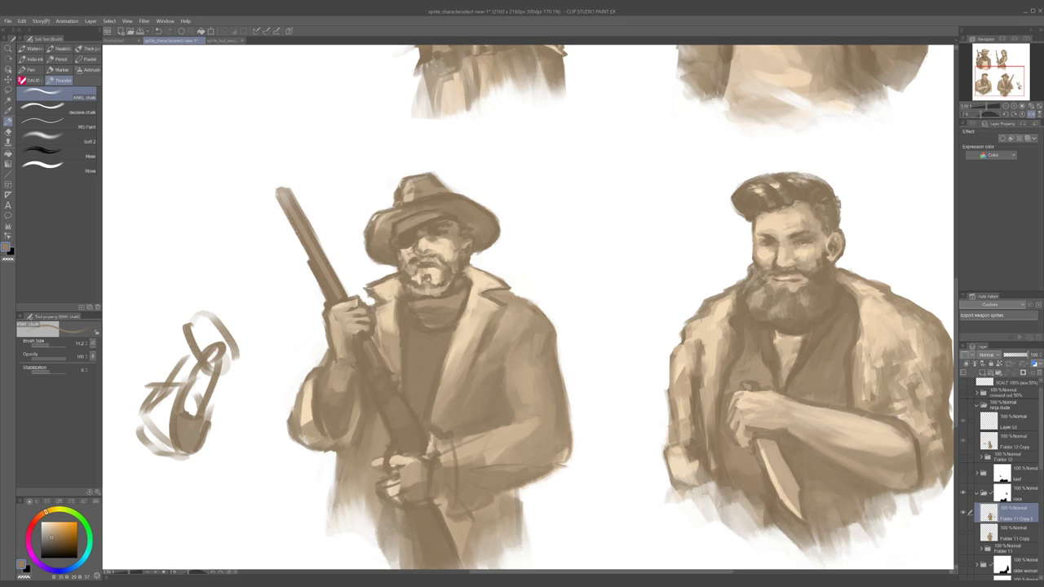
- Undo the last collar stroke and redraw the collar edge above the raised hand
key(ctrl+z)
drag(363, 291, 374, 280)
key(c)
scroll(411, 316, down, 5)
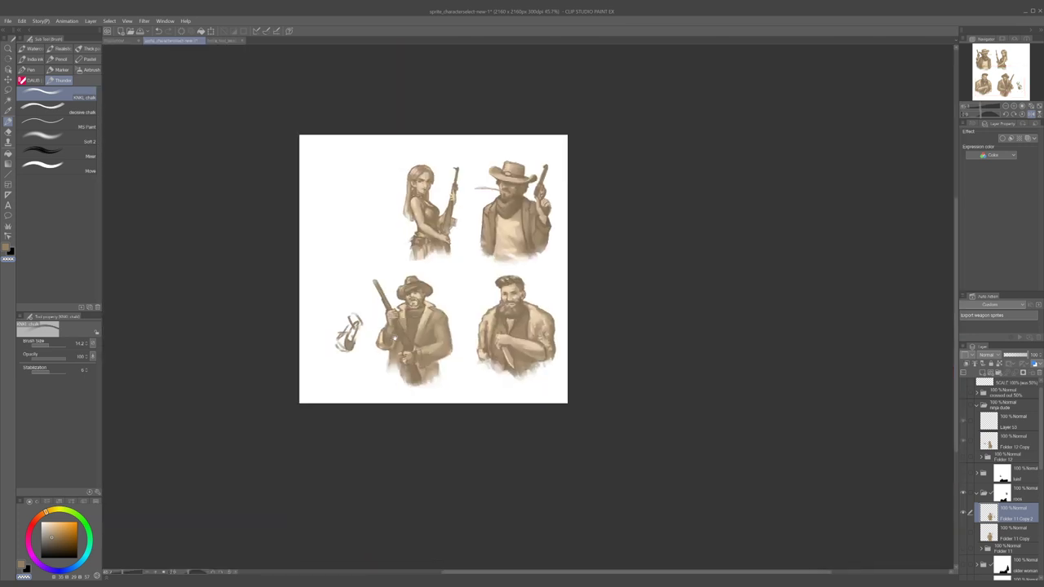
- Restore the canvas to its unmirrored view and paint light sampled tones on the rifleman's lower sleeve around the elbow
key(h)
scroll(676, 333, up, 5)
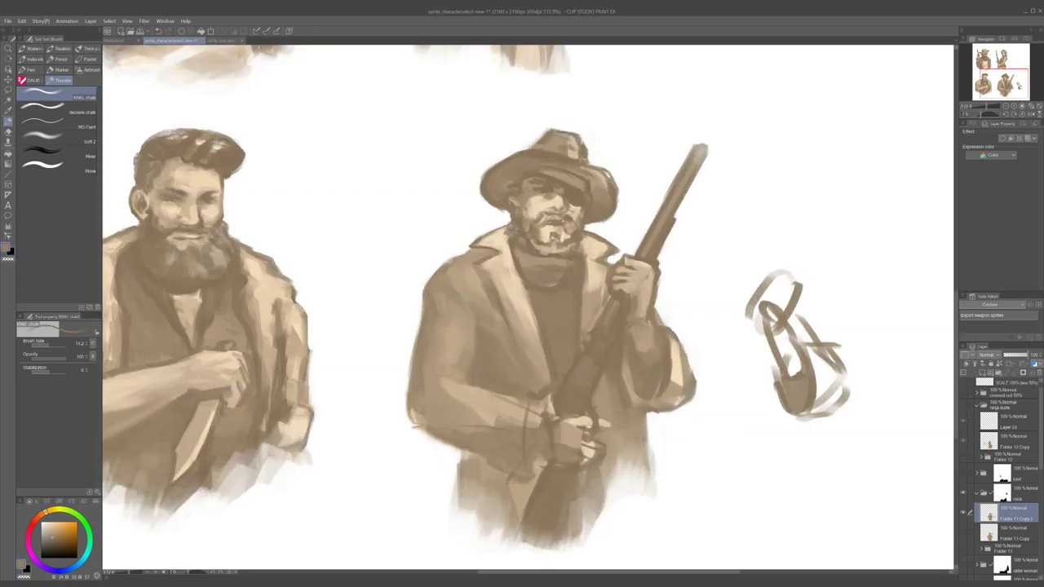
alt+click(506, 234)
drag(503, 357, 471, 361)
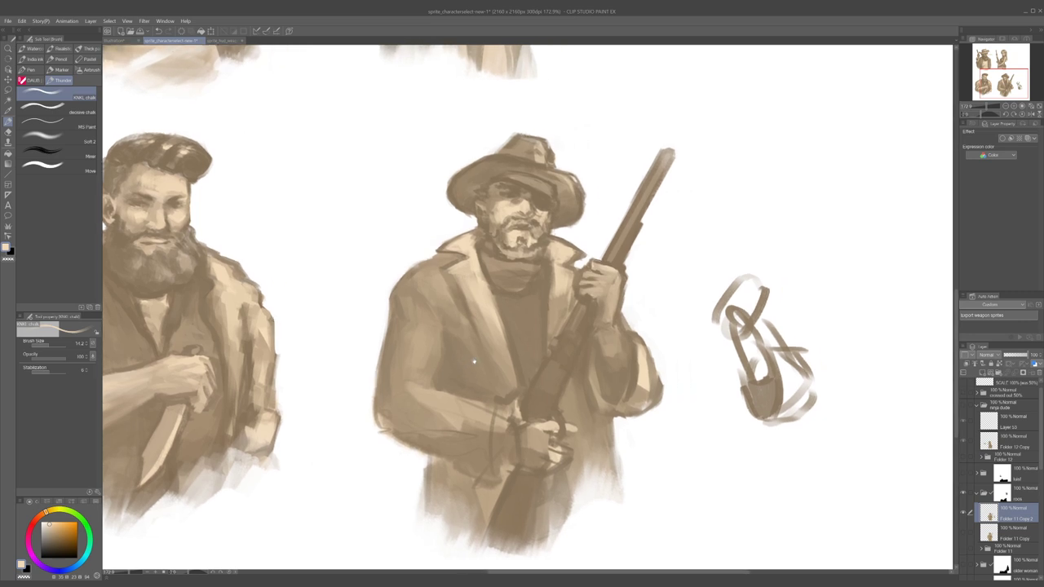
drag(441, 394, 481, 346)
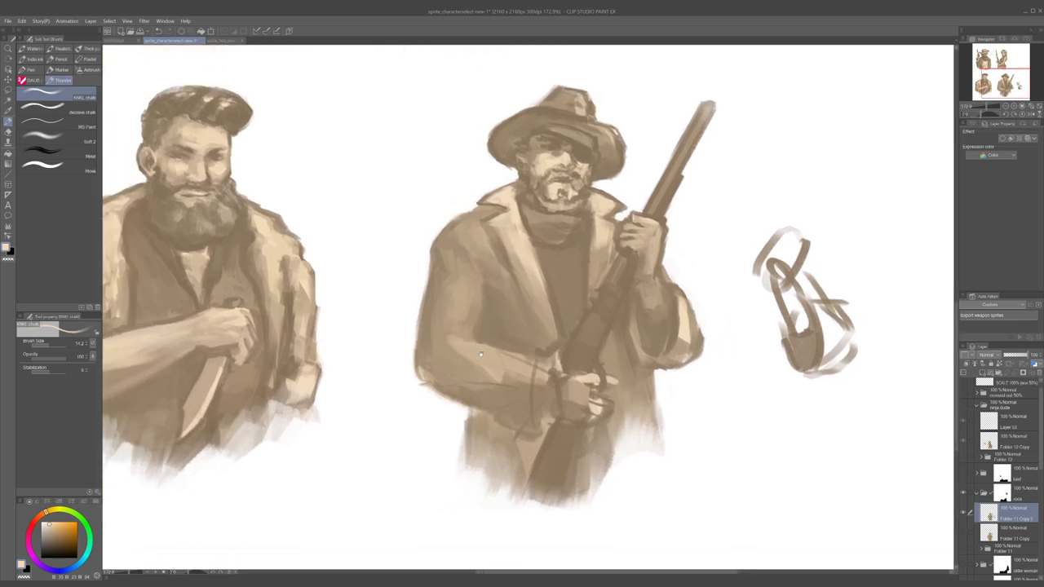
alt+click(424, 376)
drag(420, 374, 426, 372)
alt+click(425, 371)
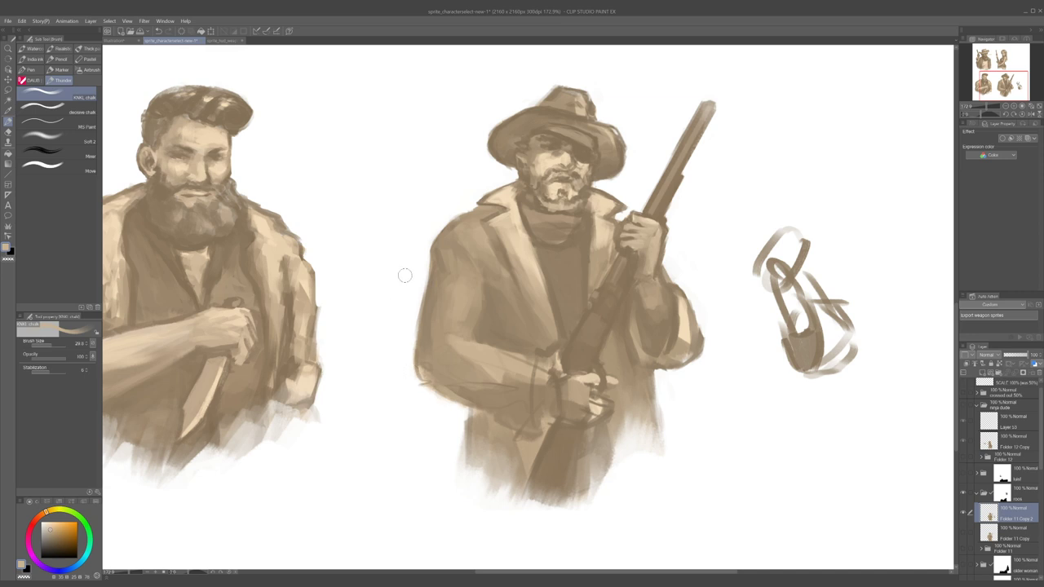
- Shade the underside of the bent forearm near the elbow with sampled tones and a larger brush
alt+click(446, 389)
drag(446, 393, 458, 394)
drag(455, 383, 473, 390)
key(])
alt+click(458, 347)
key(])
- Refine the sleeve fold just above the elbow with sampled midtones and a smaller brush
alt+click(442, 340)
key(bracketleft)
key(bracketleft)
key(bracketleft)
key(bracketleft)
key(bracketleft)
alt+click(455, 344)
alt+click(435, 337)
key(bracketleft)
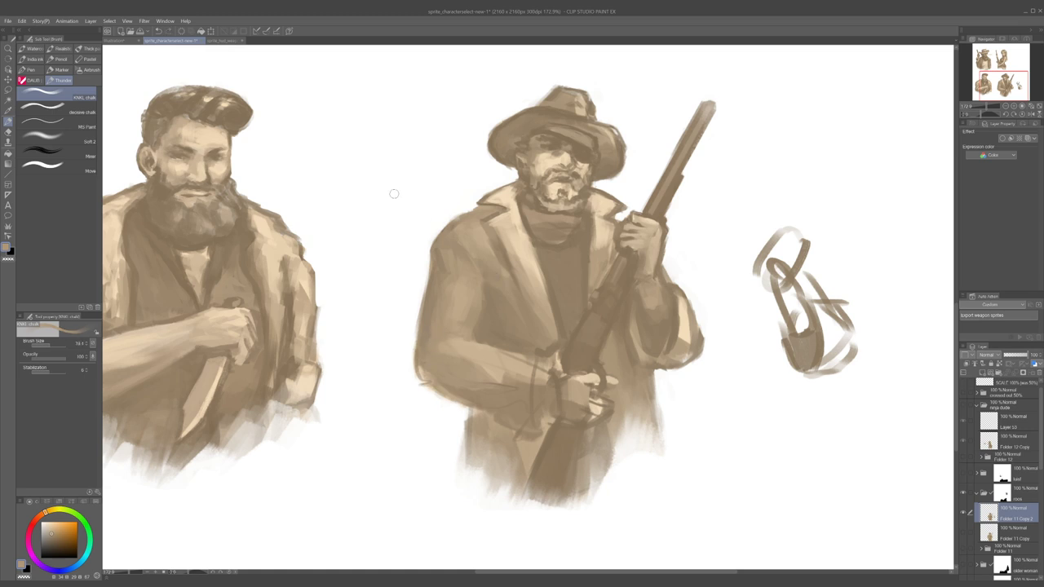
- Blend the outer edge of the rifleman's upper sleeve with tones sampled from the arm
alt+click(432, 305)
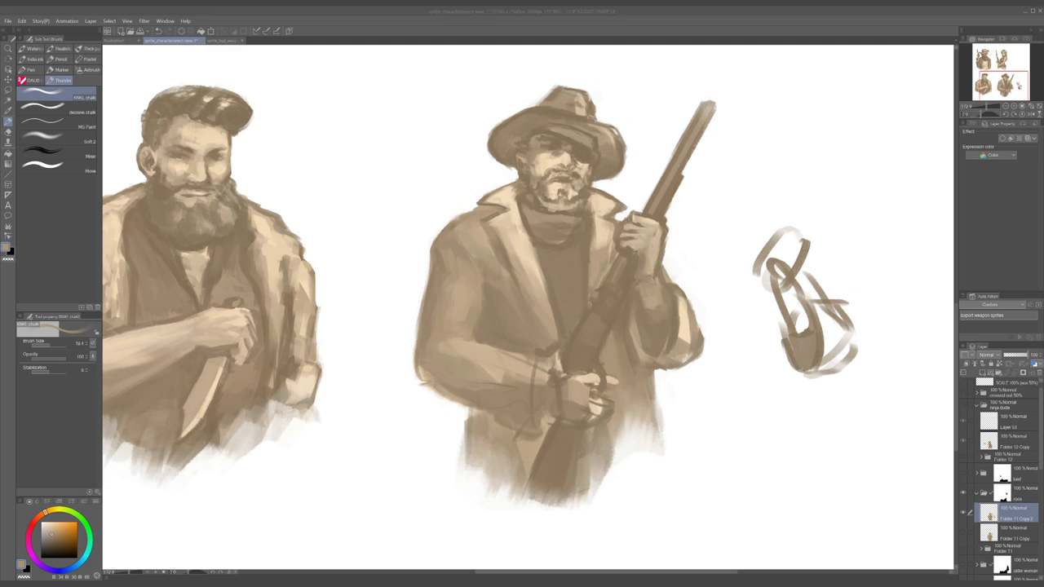
click(557, 16)
scroll(542, 272, down, 2)
scroll(535, 274, up, 1)
alt+click(441, 311)
alt+click(446, 335)
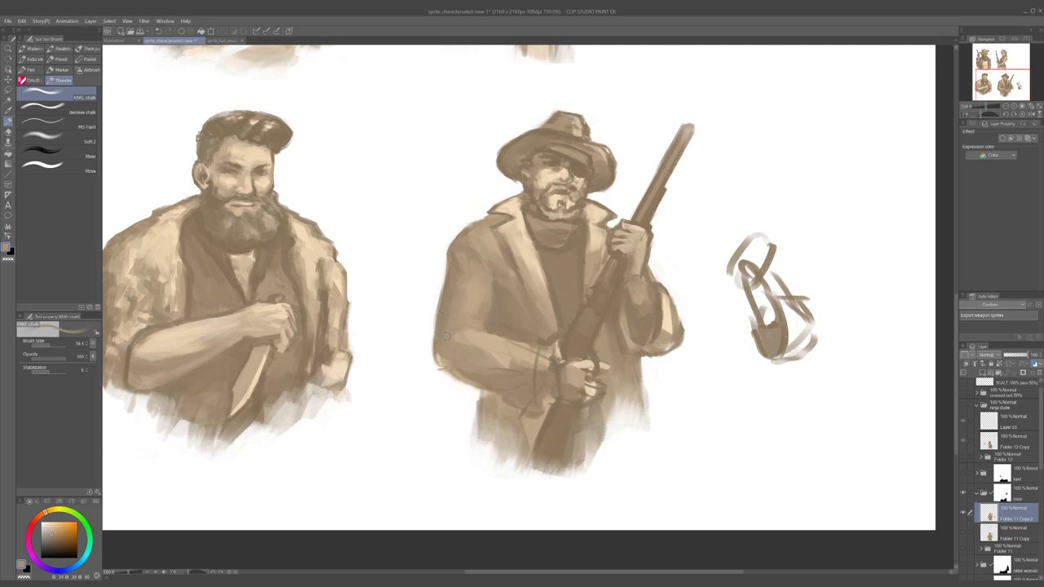
- Rework the shoulder tones up to the base of the coat collar with sampled browns
alt+click(457, 257)
alt+click(439, 268)
alt+click(454, 255)
mouse_move(495, 220)
mouse_down()
mouse_move(468, 226)
mouse_move(506, 212)
mouse_up()
- Clean up the coat's silhouette around the bent elbow with transparent colour
key(c)
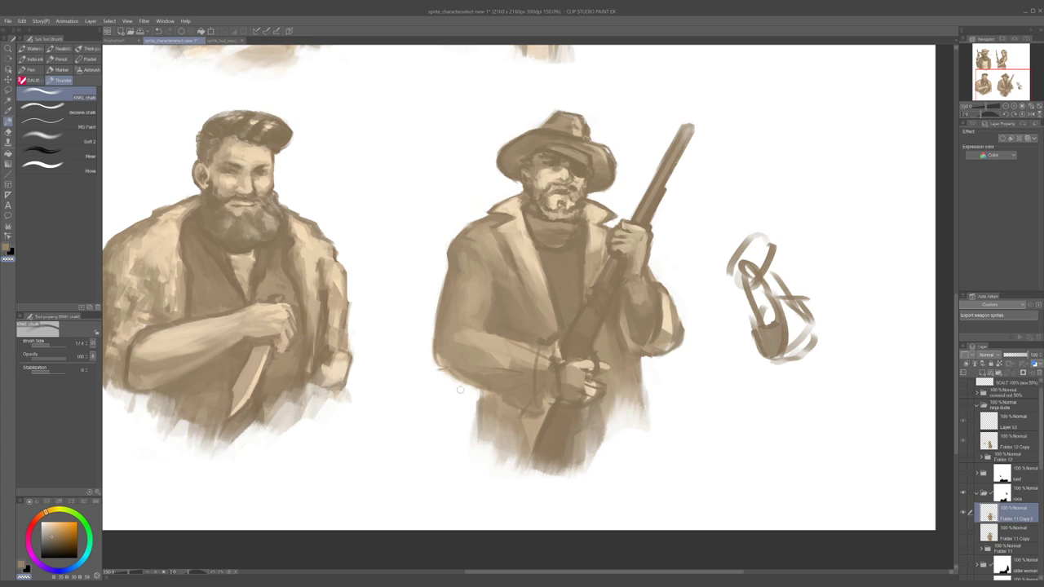
key(c)
drag(501, 355, 439, 361)
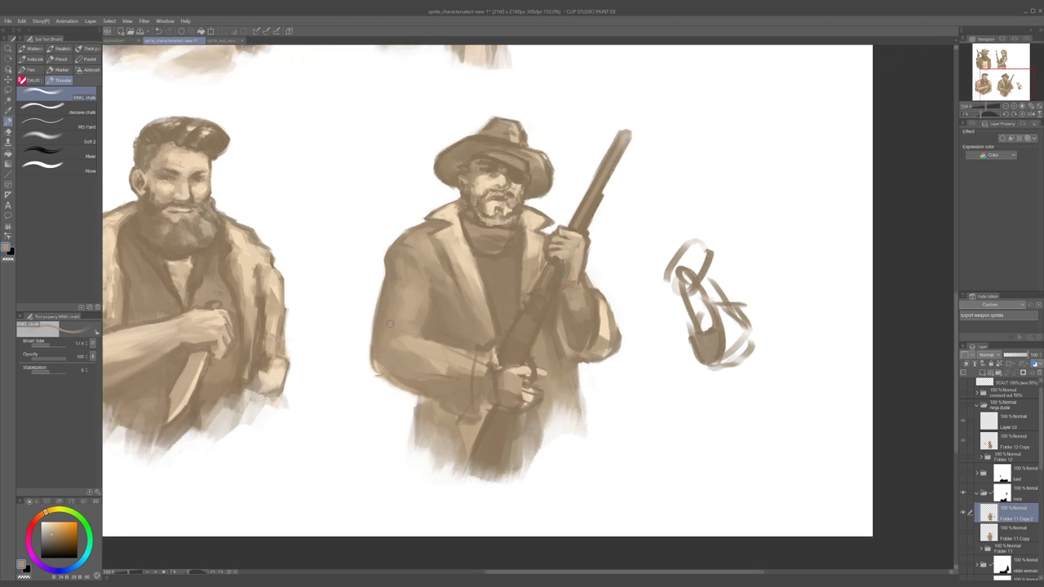
key(c)
- Repaint the upper folds of the rifleman's scarf below the beard with sampled light and dark browns
alt+click(490, 231)
alt+click(488, 239)
drag(471, 233, 477, 236)
alt+click(485, 228)
alt+click(510, 241)
alt+click(512, 231)
alt+click(490, 220)
alt+click(497, 228)
alt+click(475, 230)
drag(466, 223, 476, 227)
alt+click(493, 228)
- Smooth the scarf's lower folds into the dark shirt with sampled browns
drag(479, 241, 485, 242)
alt+click(511, 244)
drag(502, 253, 507, 253)
alt+click(505, 234)
drag(513, 238, 510, 239)
alt+click(513, 227)
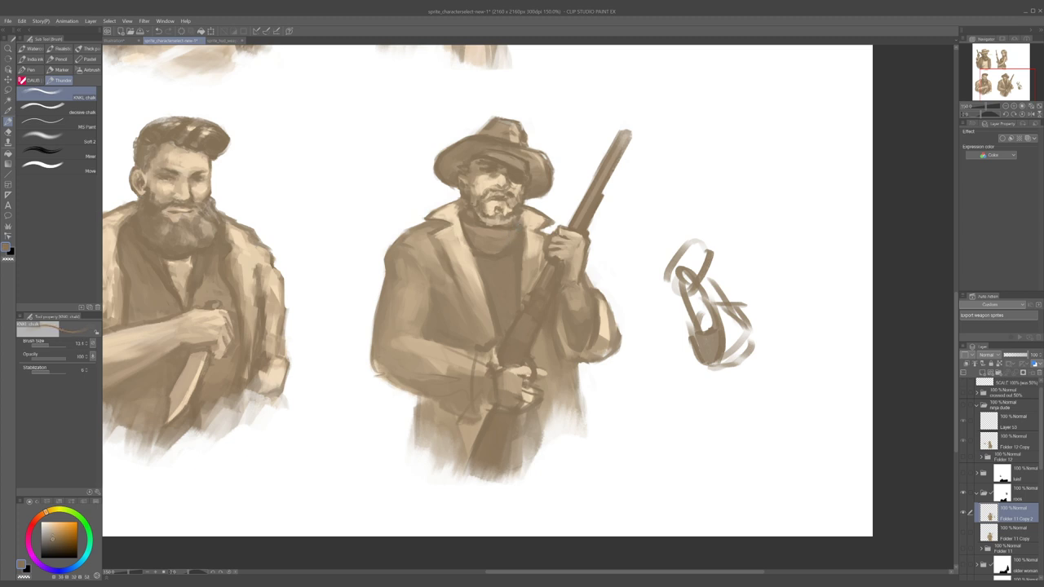
alt+click(510, 234)
- Refine the light coat collar beside the neck, alternating sampled highlight and shadow tones
alt+click(456, 216)
alt+click(461, 219)
alt+click(454, 209)
alt+click(458, 204)
alt+click(454, 209)
alt+click(456, 204)
alt+click(452, 208)
drag(498, 142, 472, 161)
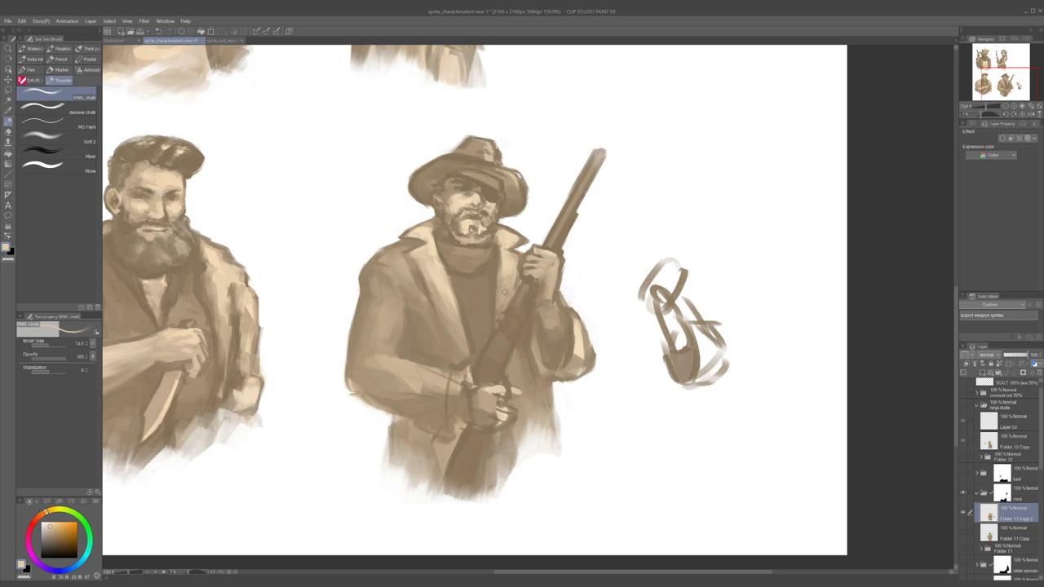
- Touch up the lapels and the dark shirt edge below the scarf with sampled tones
alt+click(504, 298)
alt+click(503, 271)
alt+click(449, 263)
drag(447, 263, 451, 301)
- Trim the shoulder outline with transparent colour and blend the shoulder tones using different brush sizes
key(c)
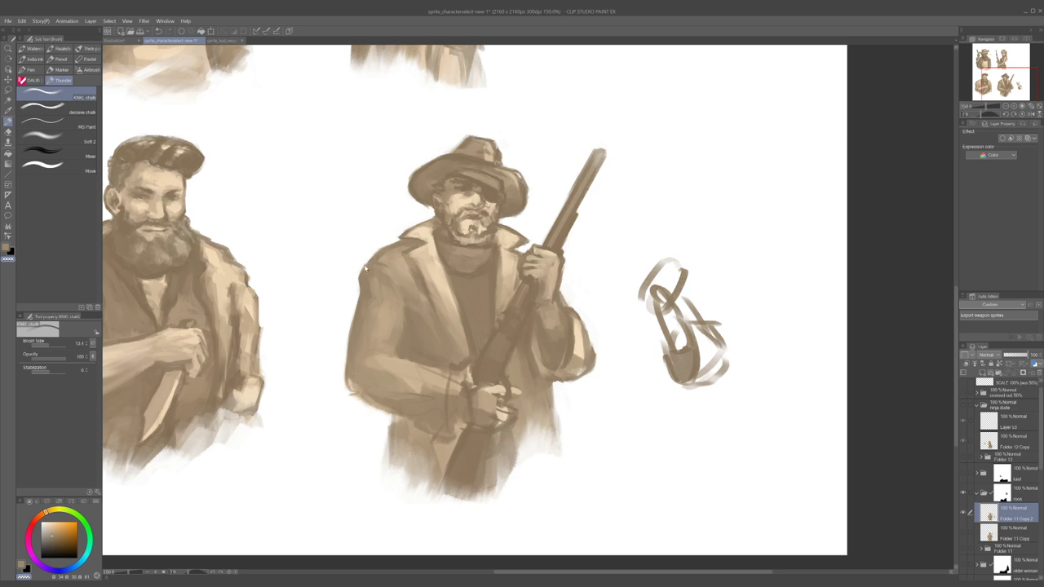
alt+click(359, 264)
alt+click(389, 252)
drag(379, 259, 385, 260)
key(bracketright)
key(bracketright)
key(bracketright)
key(bracketleft)
key(bracketleft)
key(bracketleft)
key(bracketleft)
- Soften the shading along the coat's long lapel with sampled tones and an adjusted brush size
alt+click(361, 363)
alt+click(433, 282)
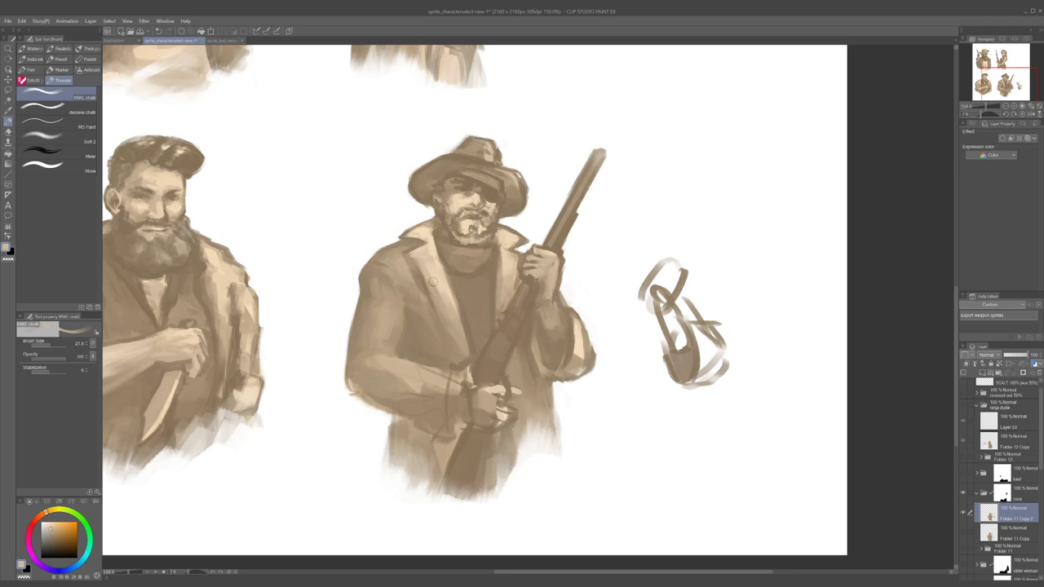
alt+click(445, 289)
ctrl+alt+drag(431, 285, 435, 285)
alt+click(433, 264)
key(bracketleft)
key(bracketleft)
- Redefine the collar edge between the neck and the raised hand with sampled tones
alt+click(511, 247)
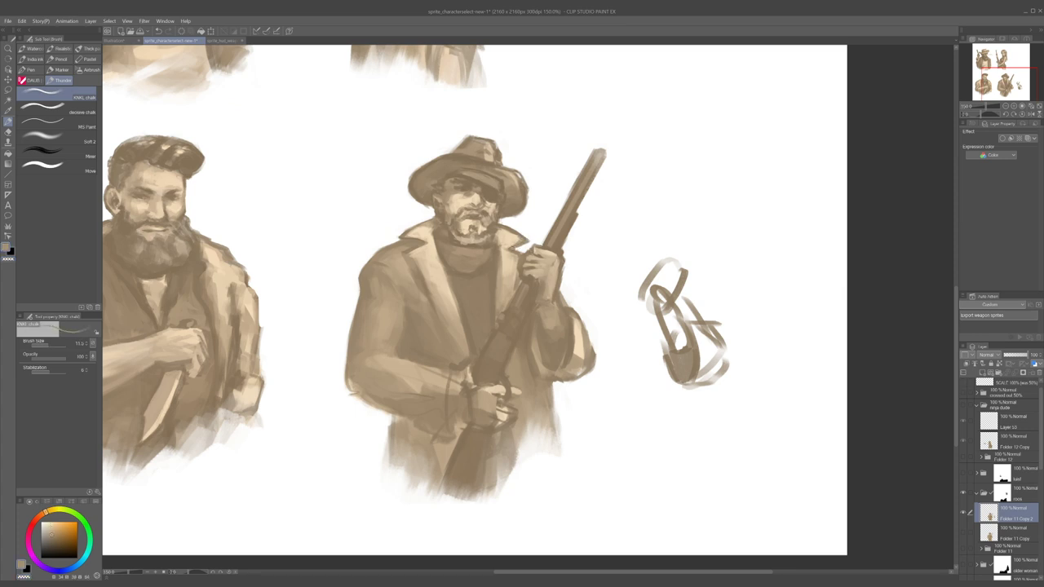
drag(515, 249, 519, 247)
alt+click(433, 219)
alt+click(537, 252)
alt+click(102, 201)
drag(528, 251, 532, 246)
- Blend the coat front and the forearm sleeve down to the cuff with sampled light tones
drag(439, 328, 444, 347)
alt+click(414, 375)
drag(417, 373, 425, 373)
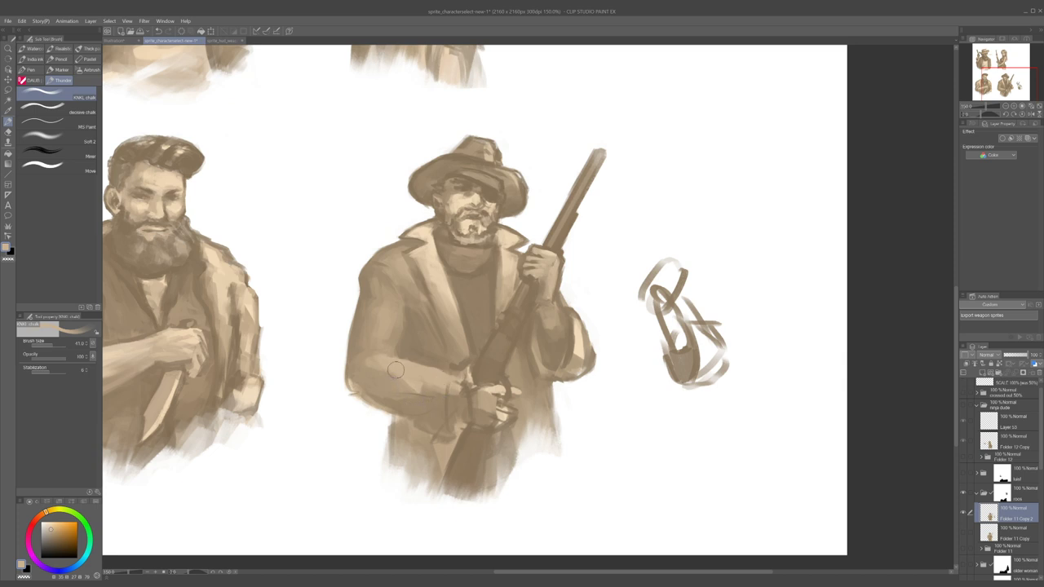
alt+click(426, 373)
alt+click(433, 376)
alt+click(495, 389)
key(bracketleft)
key(bracketleft)
drag(462, 381, 471, 381)
- Shade the coat just above the cuff with sampled browns, varying the brush size
alt+click(460, 359)
key(bracketright)
key(bracketright)
alt+click(457, 366)
key(bracketright)
key(bracketleft)
key(bracketleft)
key(bracketleft)
key(bracketleft)
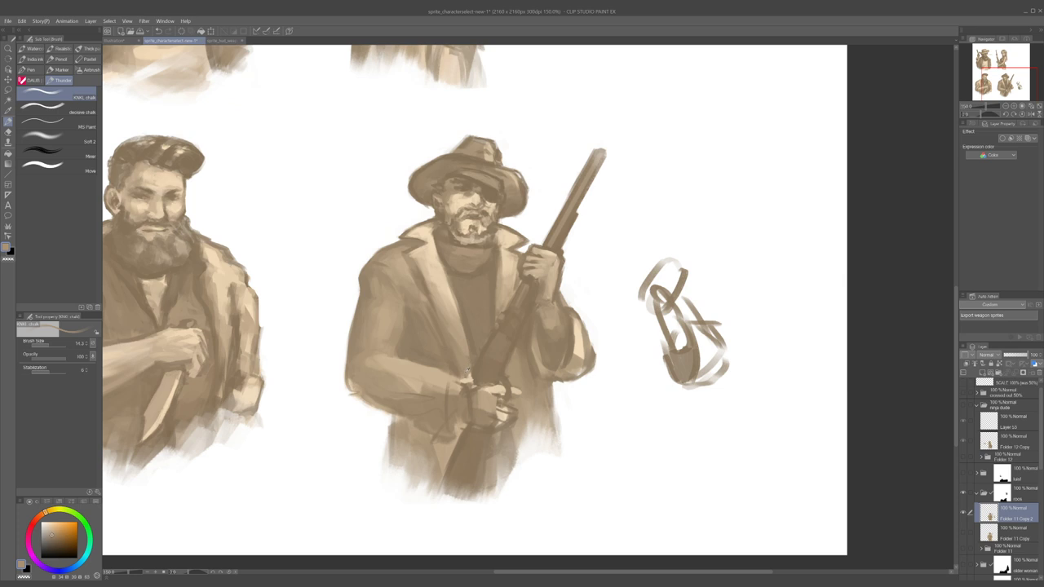
- Define the sleeve cuff around the wrist of the lower hand with sampled dark and light tones
alt+click(473, 376)
alt+click(468, 383)
alt+click(467, 381)
drag(463, 381, 474, 398)
alt+click(481, 394)
alt+click(478, 396)
alt+click(475, 398)
alt+click(471, 396)
key(alt)
alt+click(467, 371)
drag(476, 395, 456, 396)
alt+click(470, 391)
- Undo the stroke below the cuff and repaint the shadow there
drag(455, 416, 458, 426)
key(ctrl+z)
drag(457, 422, 465, 428)
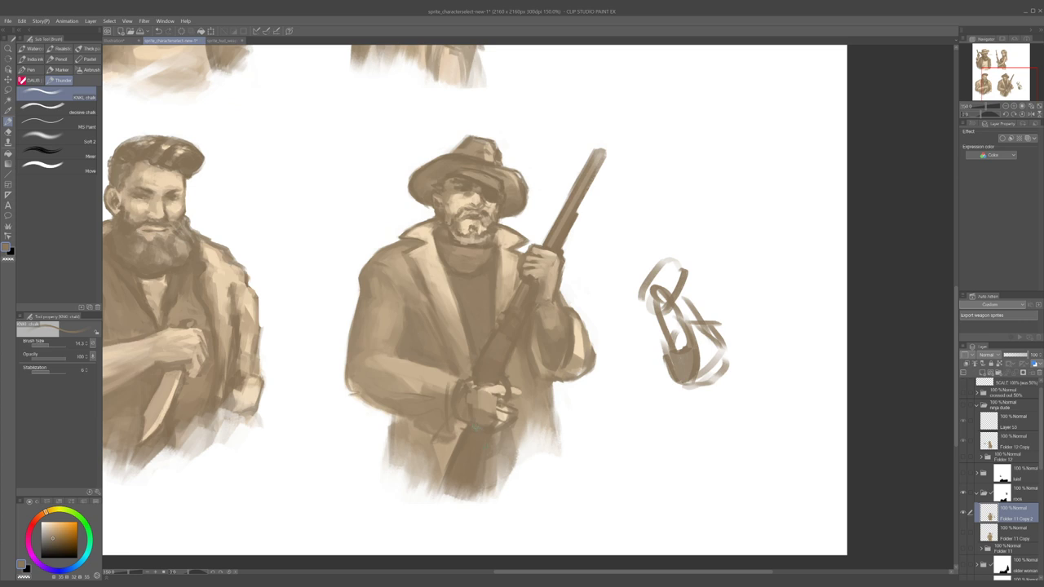
- Refine the back of the lower hand and the forearm sleeve beside the cuff with sampled tones
alt+click(485, 397)
drag(469, 394, 477, 395)
key(bracketleft)
key(bracketleft)
alt+click(461, 383)
alt+click(446, 380)
alt+click(449, 386)
alt+click(430, 373)
drag(430, 373, 445, 389)
key(bracketleft)
- Smooth the coat front above the forearm with sampled midtones and a larger brush
alt+click(457, 344)
alt+click(451, 365)
alt+click(448, 362)
key(bracketright)
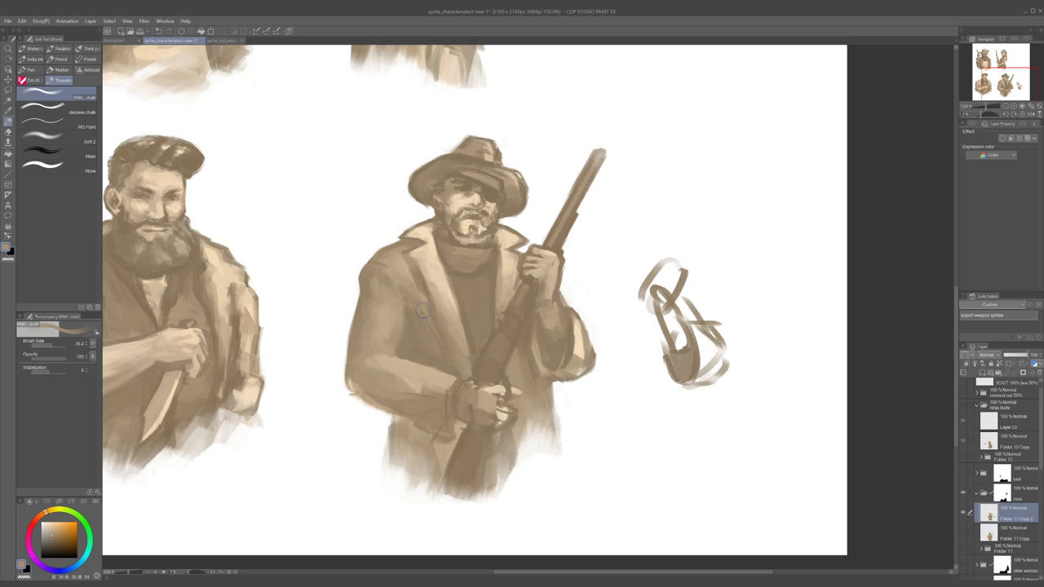
alt+click(456, 352)
drag(454, 352, 460, 371)
alt+click(456, 350)
alt+click(420, 342)
drag(415, 353, 415, 348)
- Blend the coat shading beside the lapel and undo the accidental shift of the rifleman
key(alt)
alt+click(417, 307)
drag(416, 307, 420, 315)
alt+click(451, 365)
key(])
drag(437, 378, 435, 326)
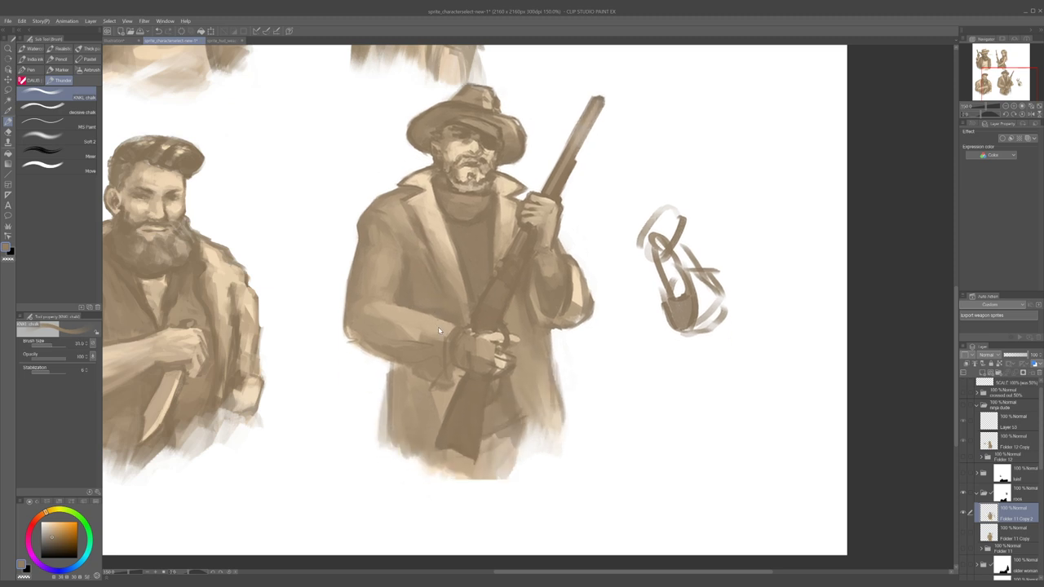
key(ctrl+z)
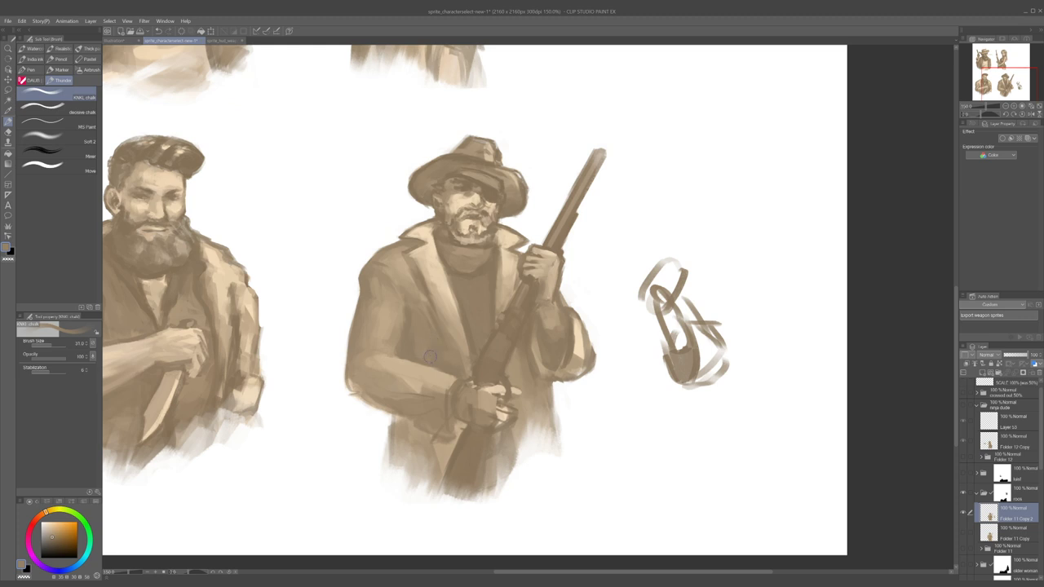
- Flip the canvas horizontally and clean up the elbow's outer edge with transparent colour
key(h)
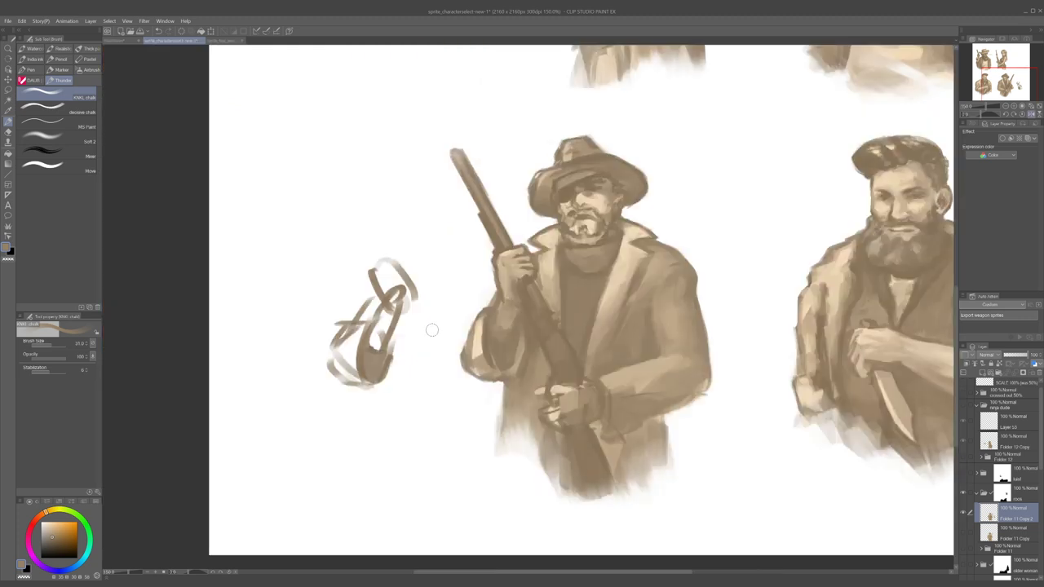
drag(641, 376, 549, 401)
scroll(548, 400, up, 3)
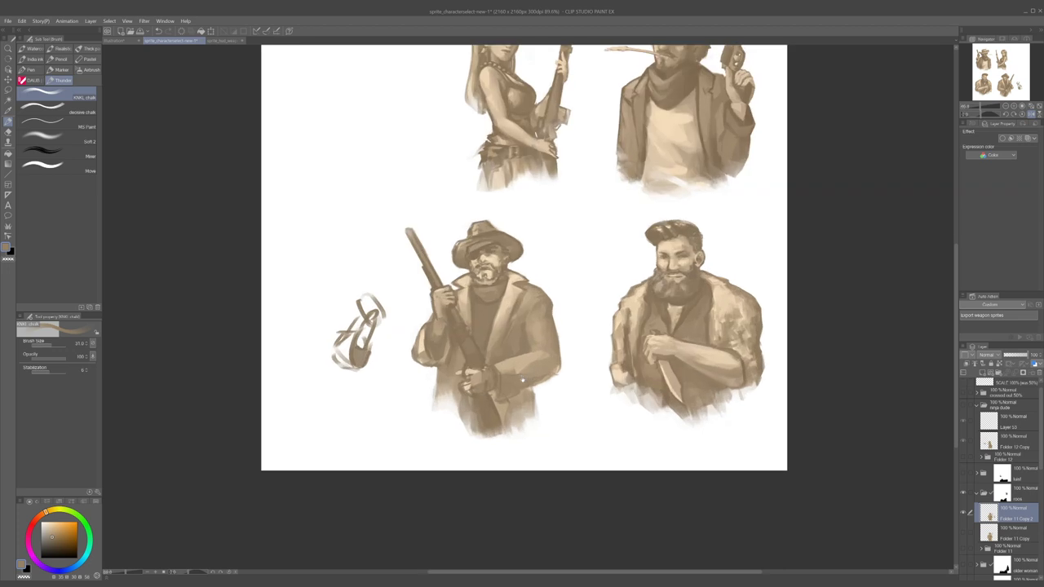
key(c)
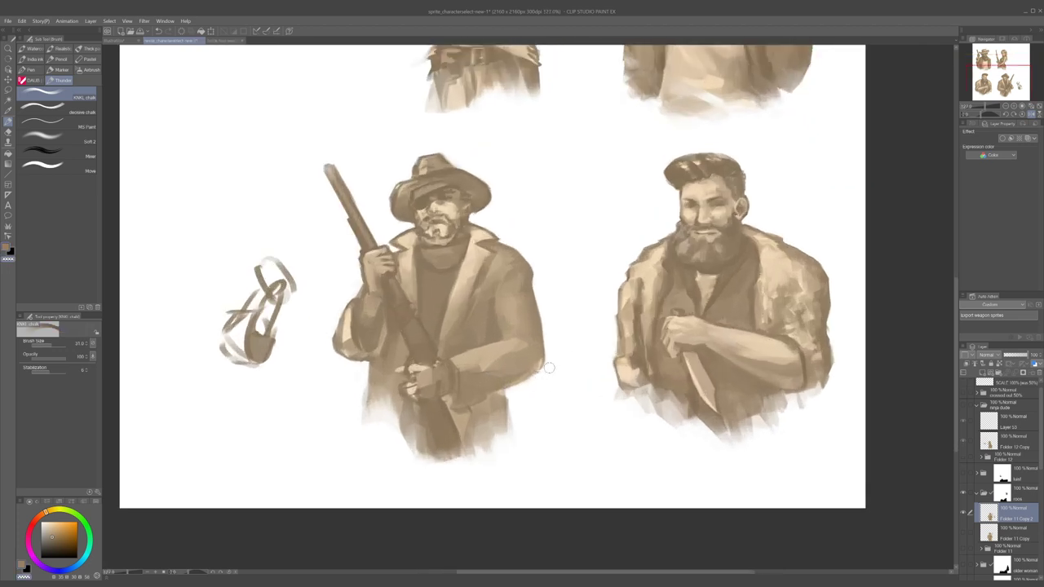
- Rework the sleeve's underside and the coat below the forearm with sampled browns and adjusted brush sizes
alt+click(512, 385)
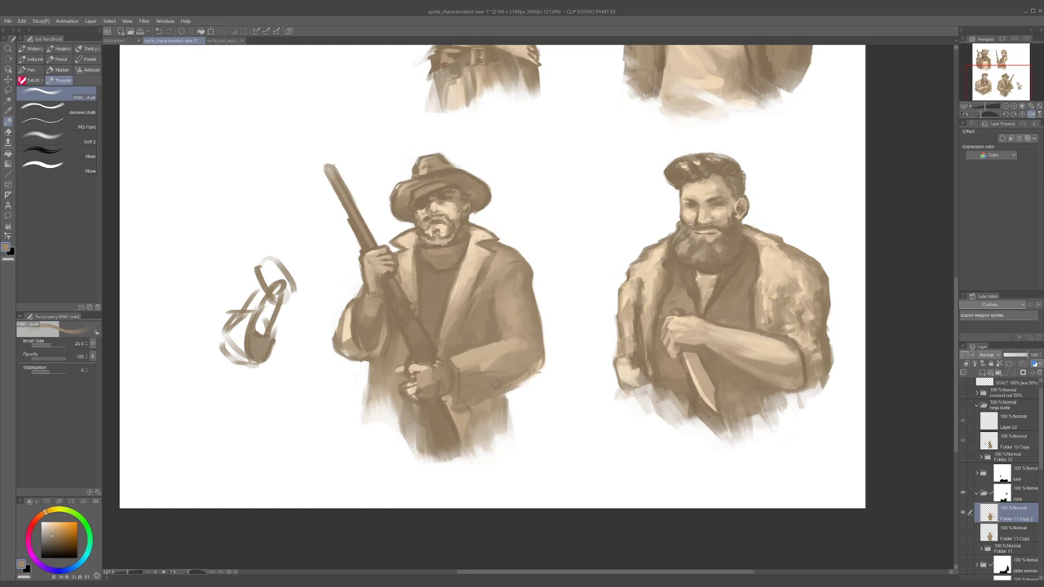
alt+click(488, 398)
key(bracketleft)
key(bracketright)
key(bracketright)
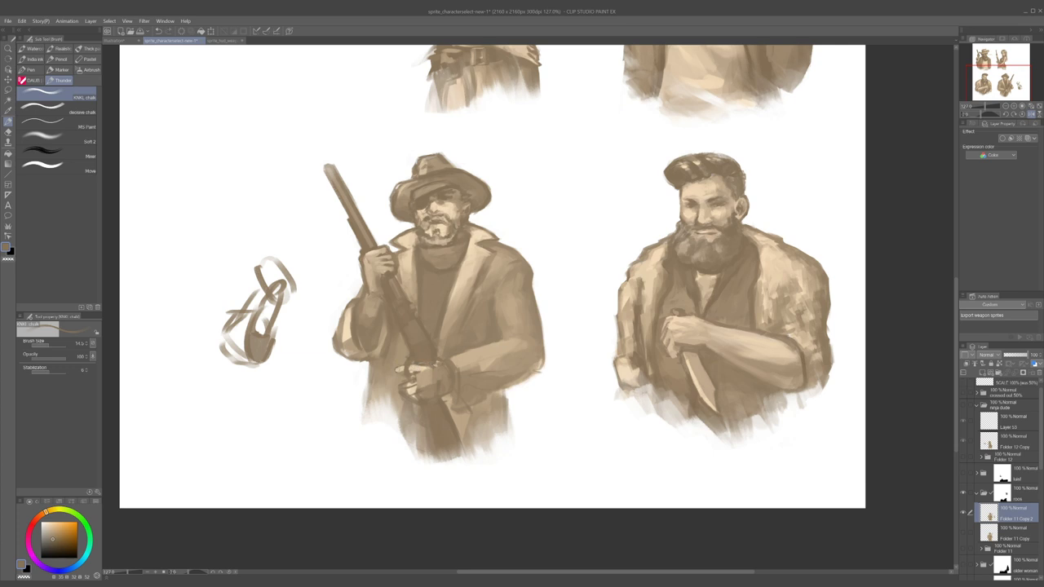
drag(429, 367, 462, 403)
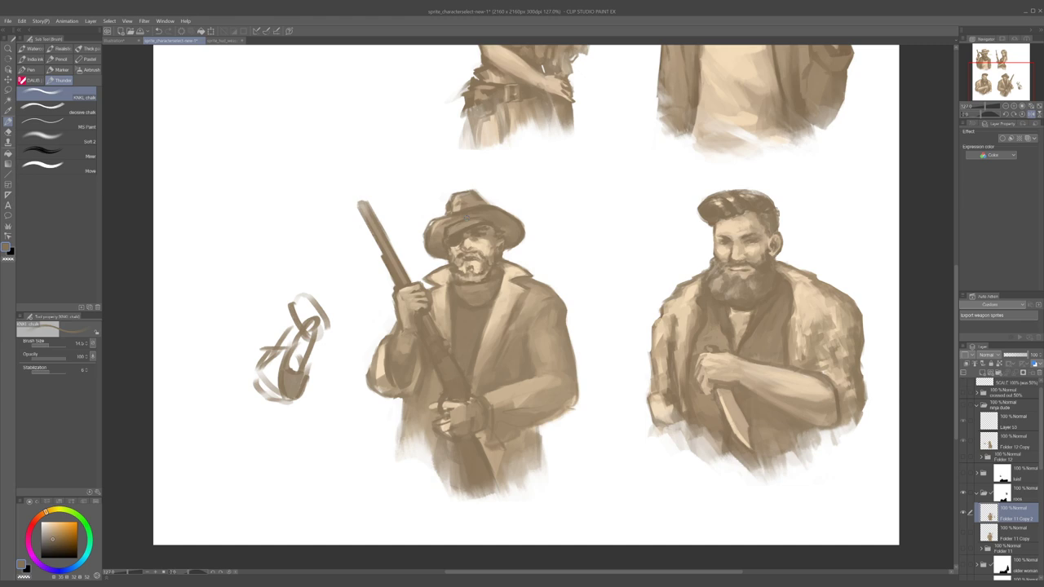
scroll(531, 224, down, 8)
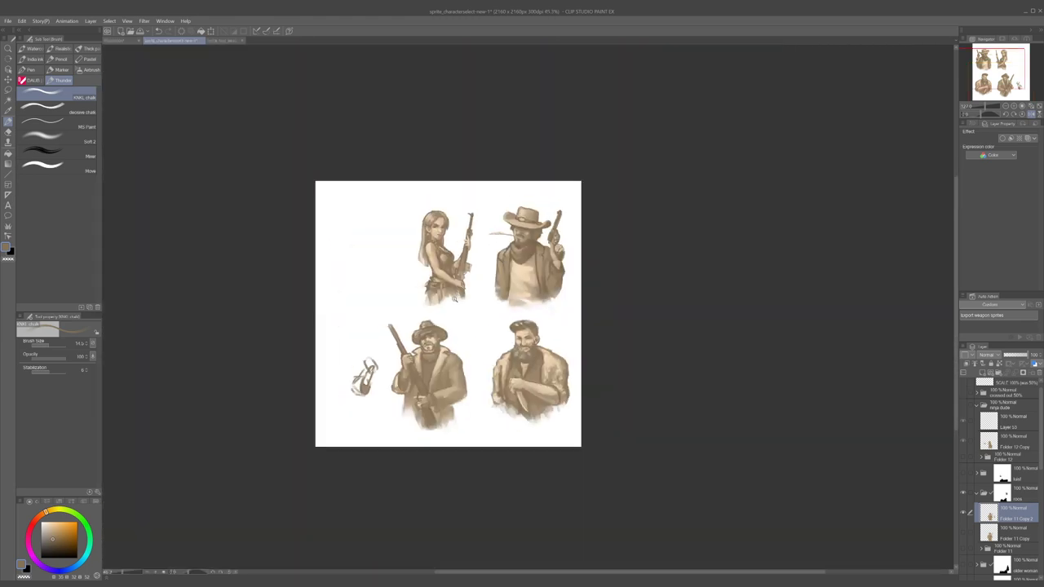
mouse_move(454, 298)
mouse_down()
mouse_move(512, 344)
mouse_move(488, 335)
mouse_up()
key(ctrl+z)
mouse_move(463, 225)
mouse_down()
mouse_move(585, 323)
mouse_move(499, 258)
mouse_up()
key(ctrl+z)
drag(414, 341, 449, 388)
key(ctrl+z)
scroll(437, 396, up, 5)
mouse_move(426, 294)
mouse_down()
mouse_move(431, 494)
mouse_move(480, 305)
mouse_up()
key(ctrl+z)
drag(415, 298, 385, 460)
key(ctrl+z)
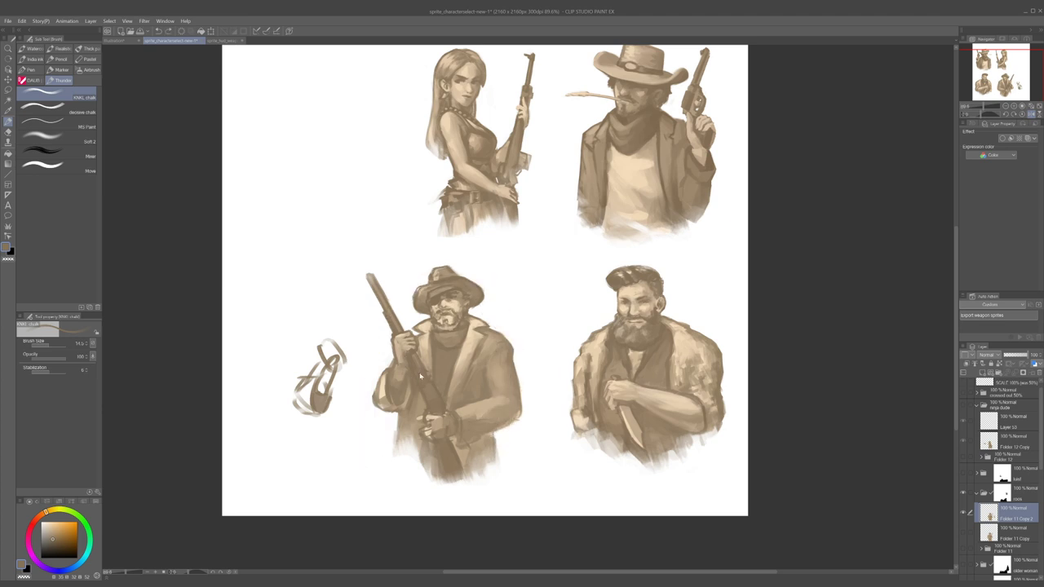
- Disable the layer mask on the rifleman's folder and reselect his painted layer inside it
click(1004, 487)
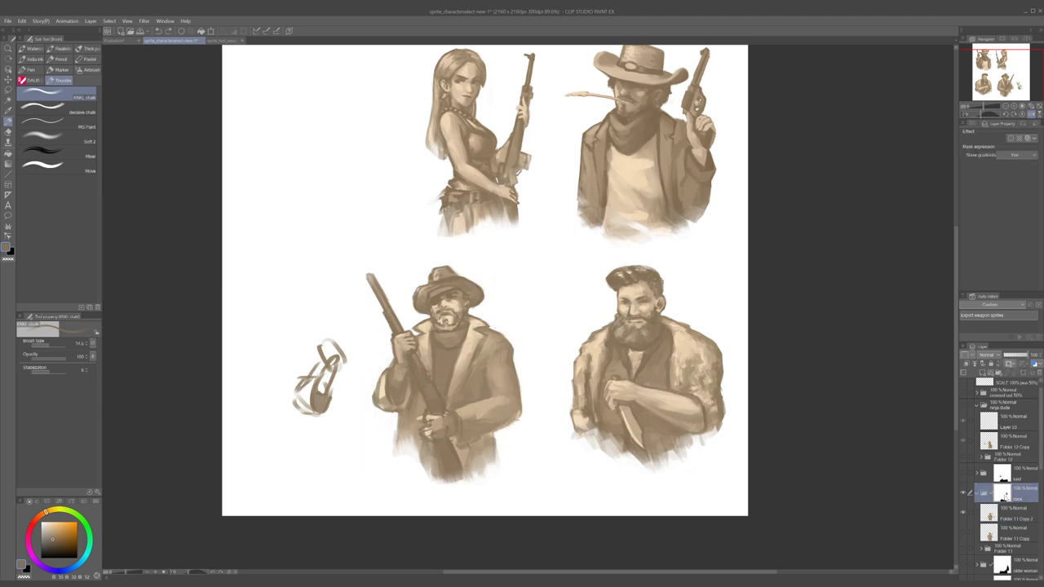
shift+click(1002, 493)
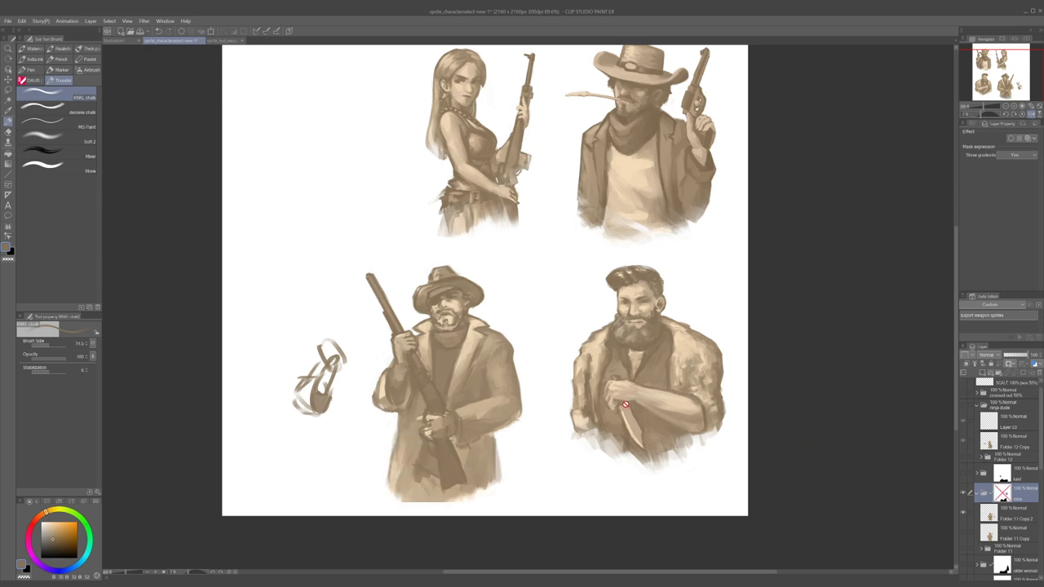
scroll(400, 425, up, 3)
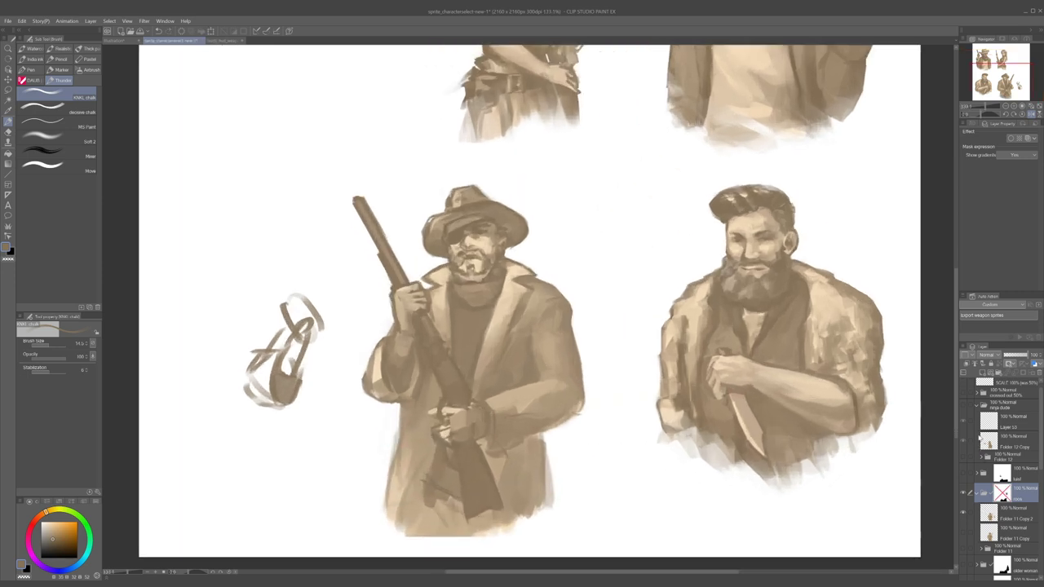
click(971, 511)
mouse_move(415, 370)
mouse_down()
mouse_move(425, 378)
mouse_move(397, 373)
mouse_up()
scroll(426, 378, up, 1)
scroll(397, 373, down, 1)
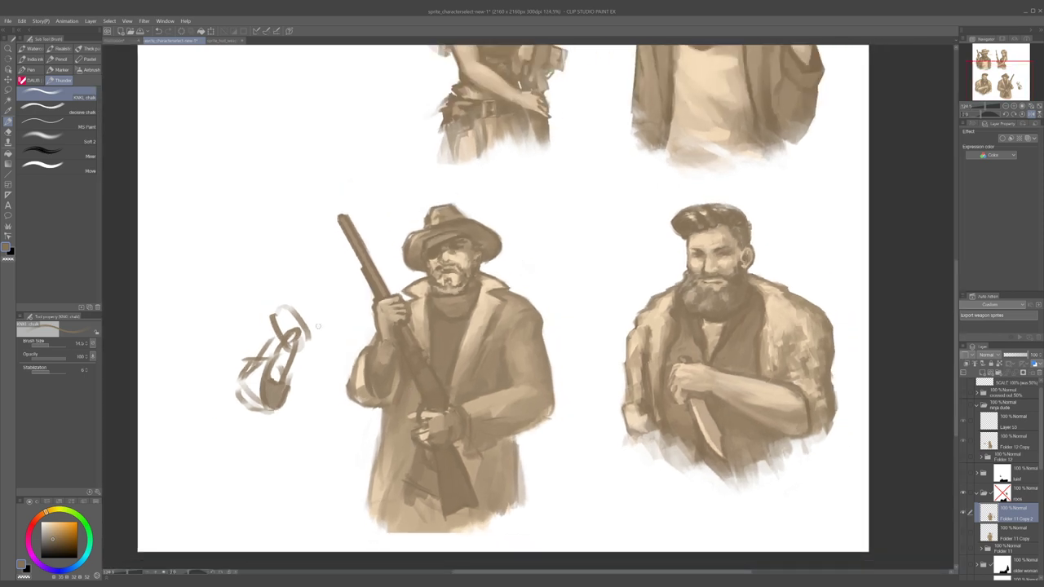
- Clean up the outer edge of the raised arm's elbow with transparent colour and repaint its sleeve with sampled browns
alt+click(361, 394)
key(alt)
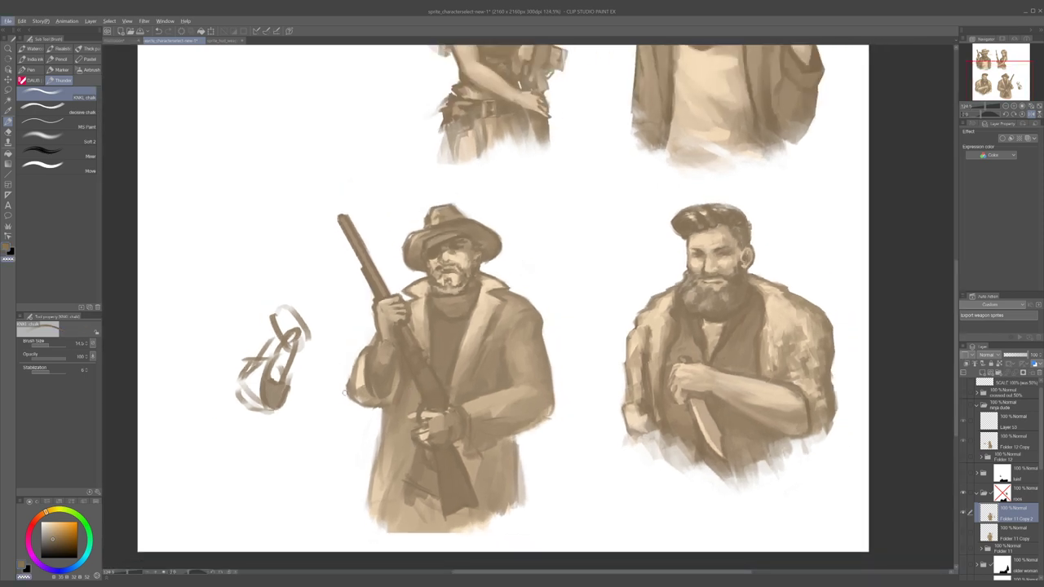
alt+click(373, 372)
alt+click(359, 365)
alt+click(371, 358)
alt+click(390, 385)
alt+click(391, 388)
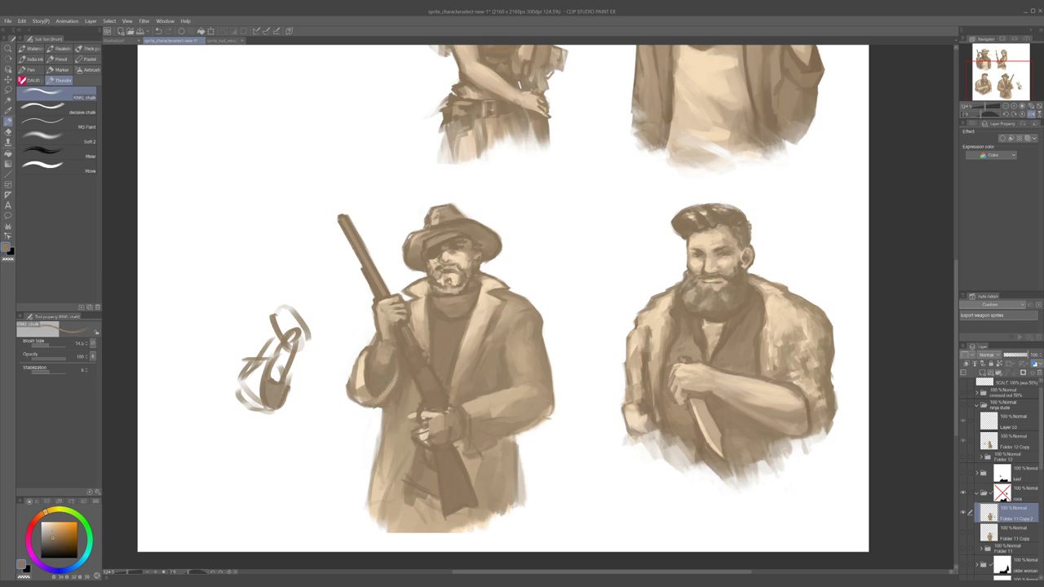
- Rework the shadow under the raised elbow where it meets the coat front, using sampled tones
mouse_move(389, 383)
mouse_down()
mouse_move(383, 398)
mouse_move(395, 379)
mouse_move(395, 408)
mouse_up()
alt+click(393, 409)
alt+click(396, 360)
scroll(388, 389, up, 2)
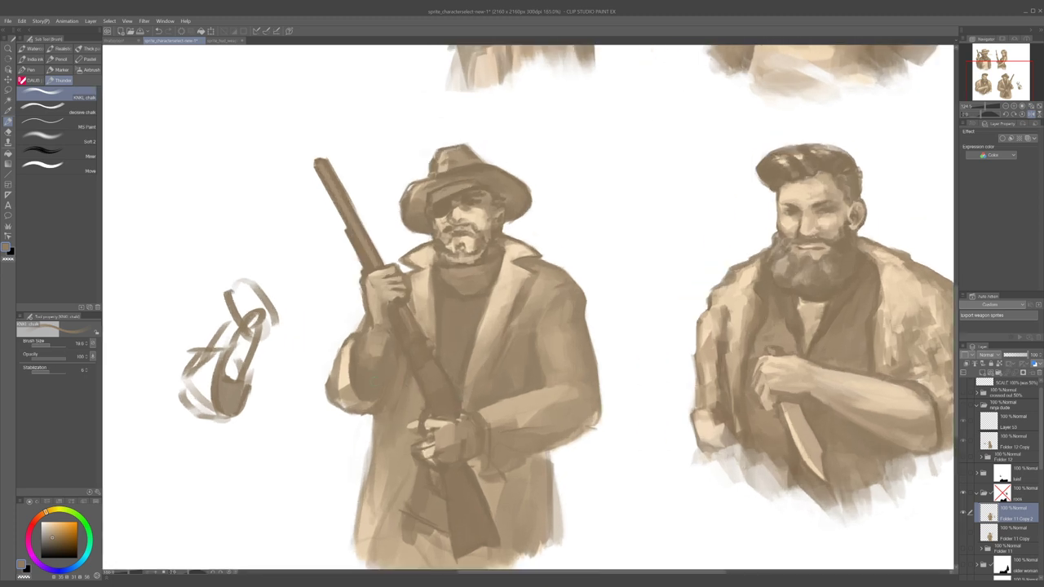
alt+click(417, 400)
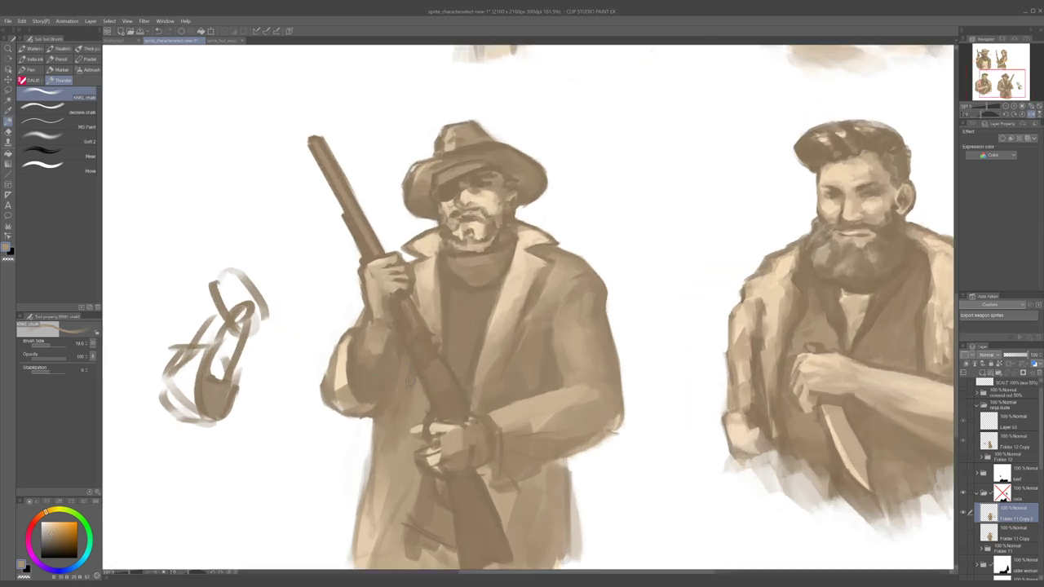
- Smooth the coat below the raised arm with sampled midtones and a larger brush
alt+click(394, 352)
alt+click(388, 438)
key(])
scroll(415, 238, down, 9)
scroll(442, 285, up, 7)
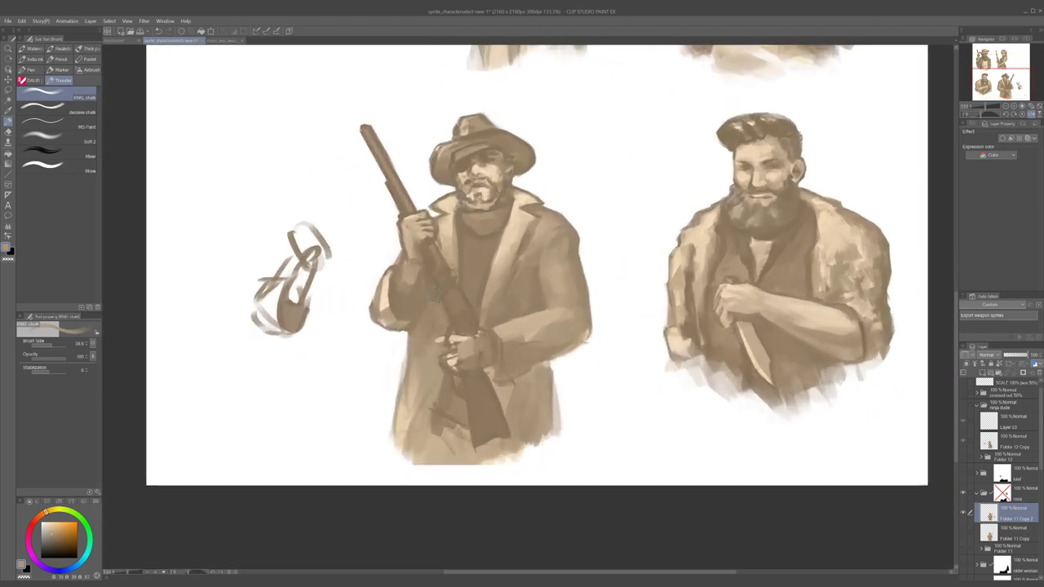
alt+click(432, 287)
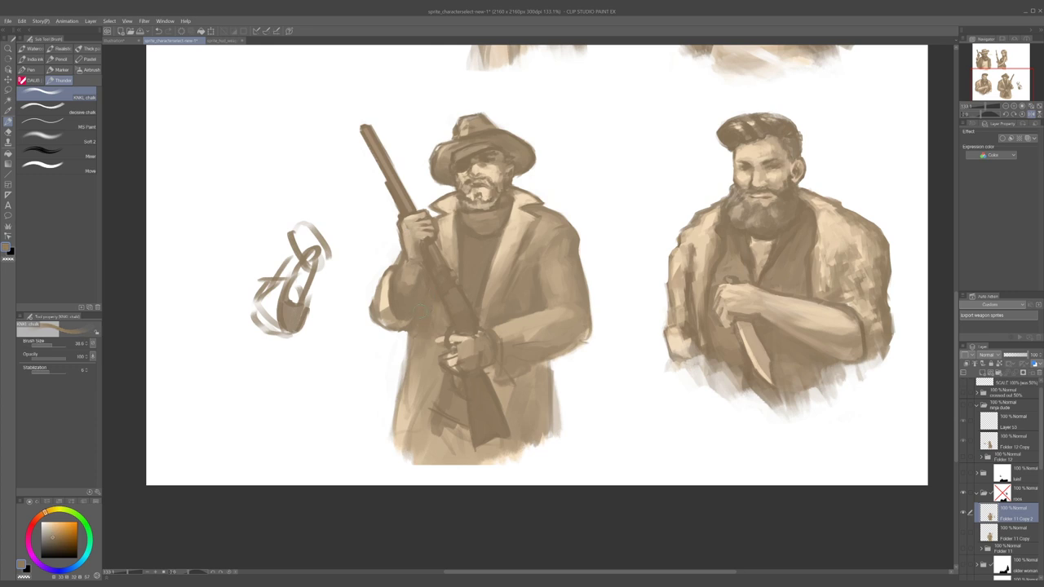
- Flip the canvas horizontally, blend the raised sleeve's shadow into the coat beside the rifle with sampled browns, and save the file
key(h)
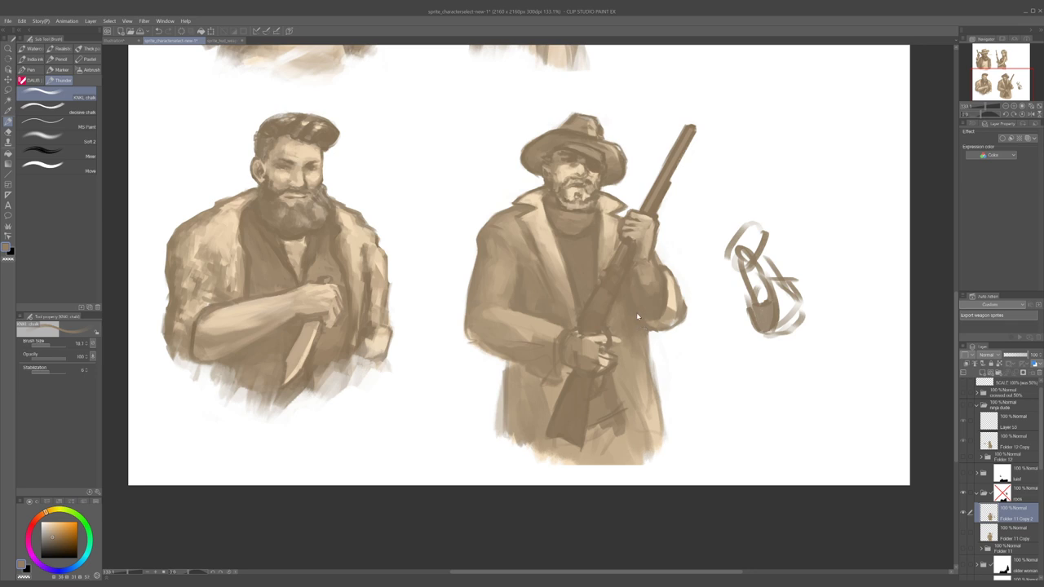
alt+click(626, 283)
key(bracketleft)
drag(635, 311, 637, 311)
alt+click(619, 305)
key(bracketright)
key(bracketright)
key(bracketright)
alt+click(619, 324)
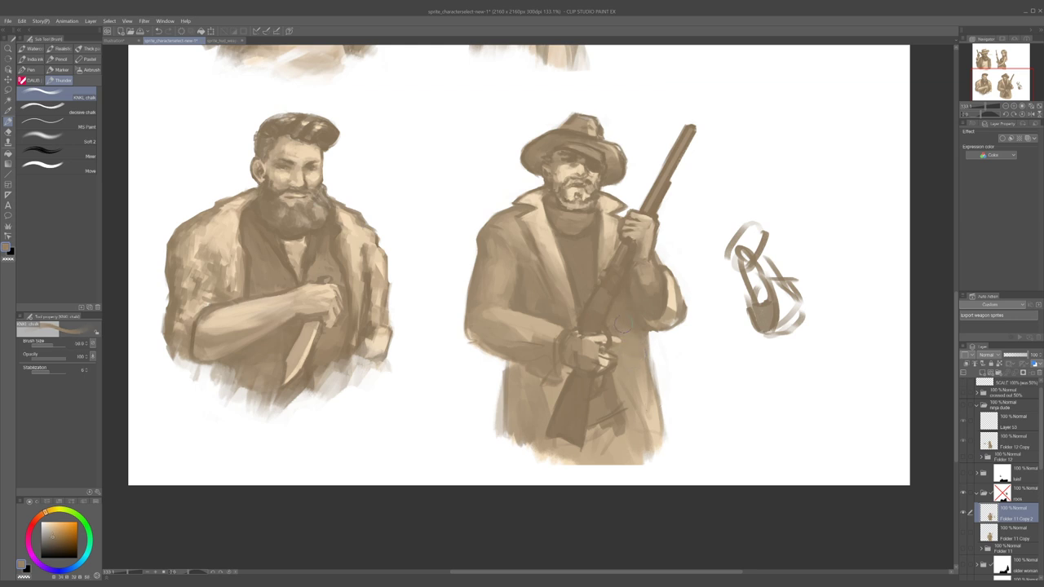
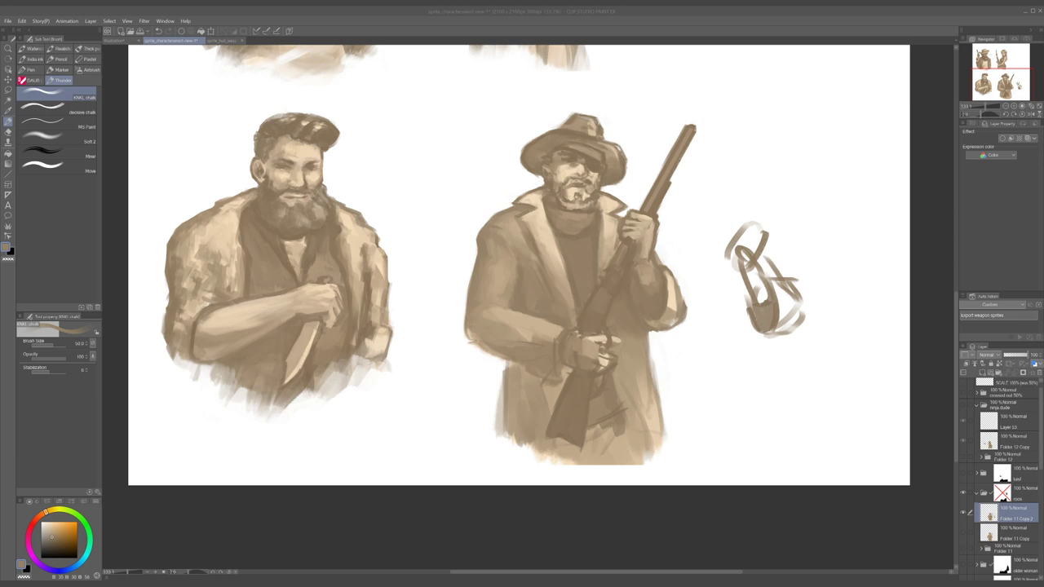
scroll(508, 184, down, 1)
key(ctrl+s)
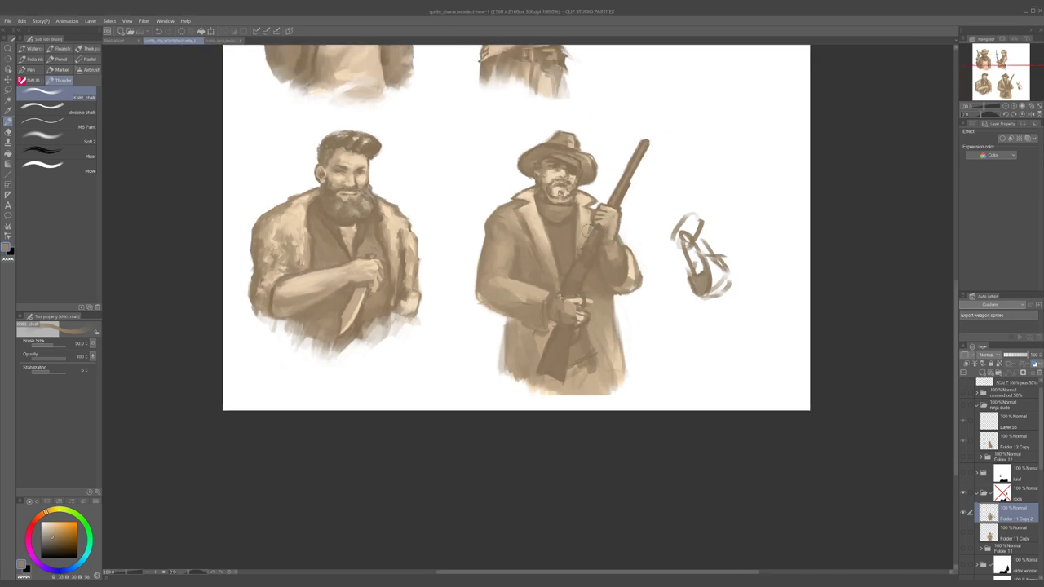
- Refine the light patch and the shadow edge on the raised arm's elbow with sampled tones
scroll(718, 245, up, 3)
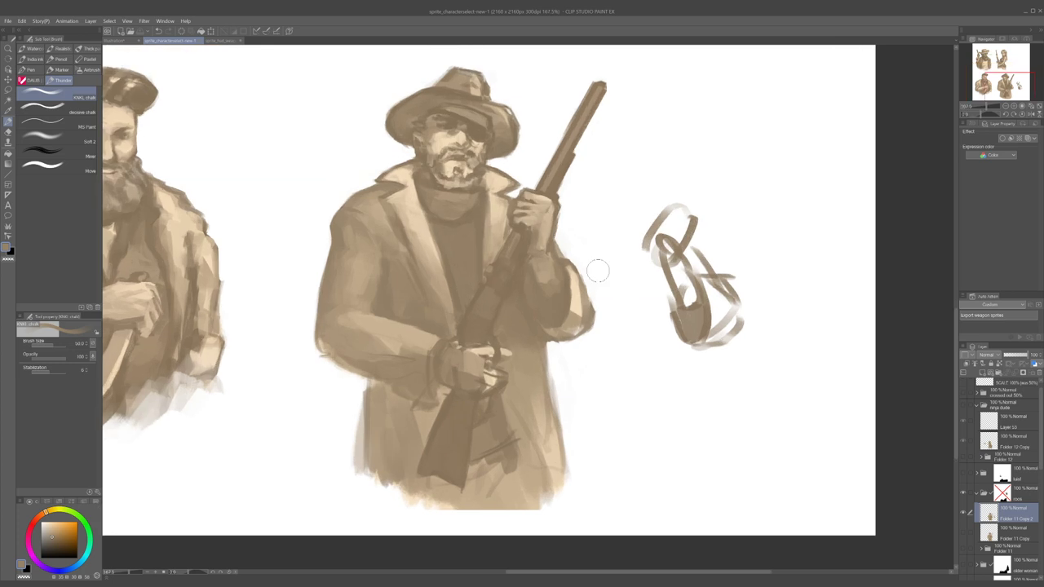
alt+click(572, 305)
mouse_move(576, 291)
mouse_down()
mouse_move(570, 282)
mouse_move(569, 314)
mouse_move(544, 329)
mouse_move(561, 325)
mouse_up()
alt+click(555, 316)
alt+click(572, 321)
alt+click(561, 316)
drag(535, 307, 531, 307)
- Blend the inner side of the raised sleeve next to the rifle with sampled browns and adjusted brush sizes
alt+click(520, 279)
alt+click(538, 308)
key(bracketright)
key(bracketright)
drag(533, 283, 542, 310)
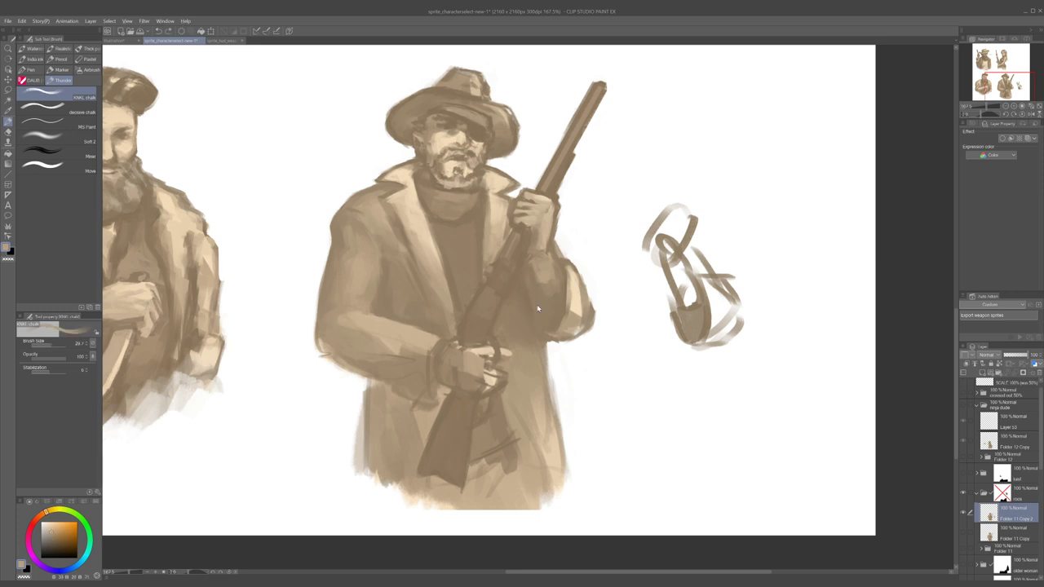
key(bracketleft)
key(bracketleft)
key(bracketleft)
drag(534, 298, 539, 310)
alt+click(531, 254)
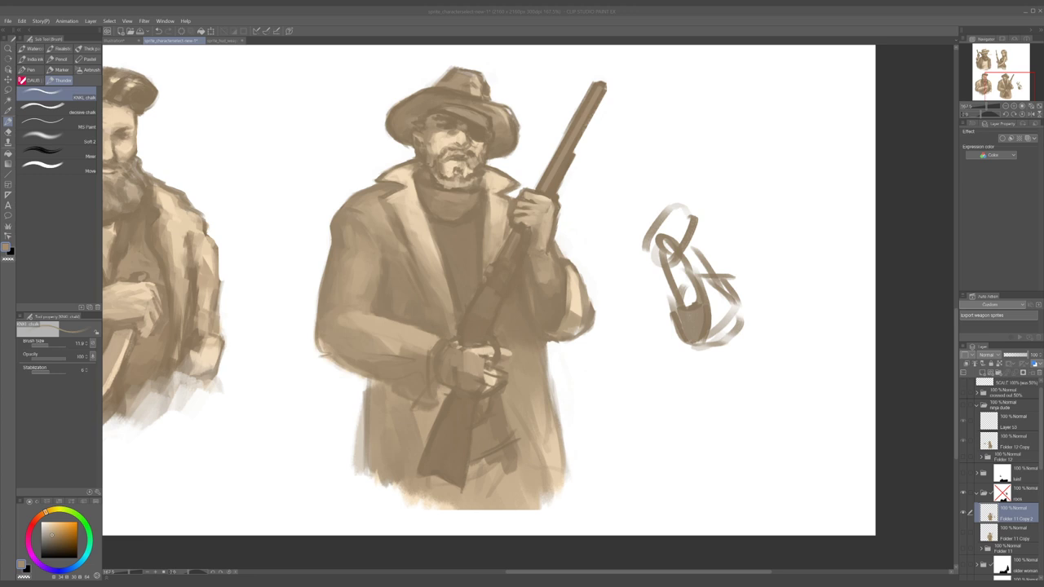
- Flip the canvas back and retouch the coat front and lapel beside the rifle with sampled browns and a larger brush
click(965, 492)
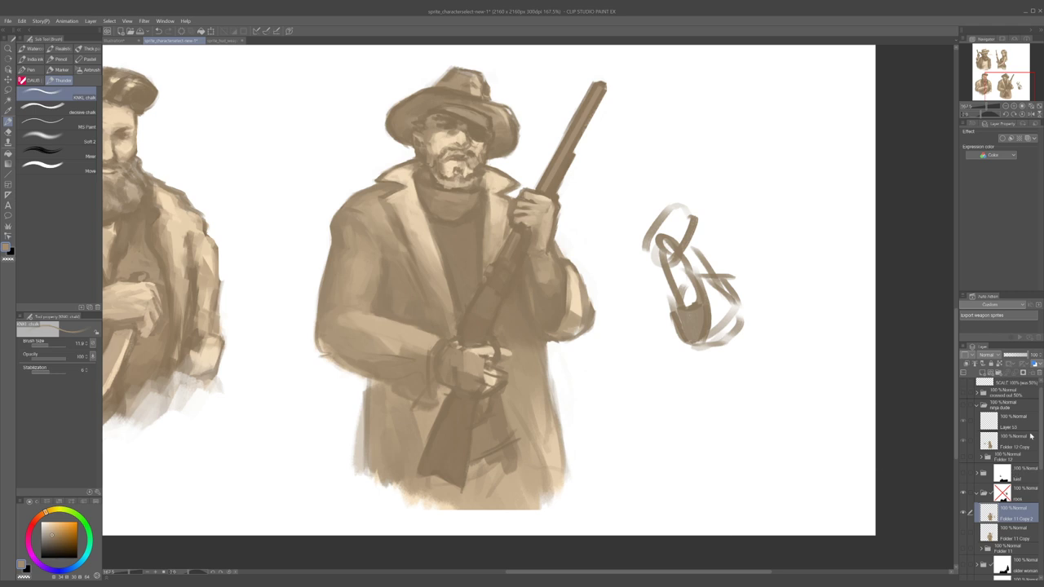
drag(445, 256, 465, 256)
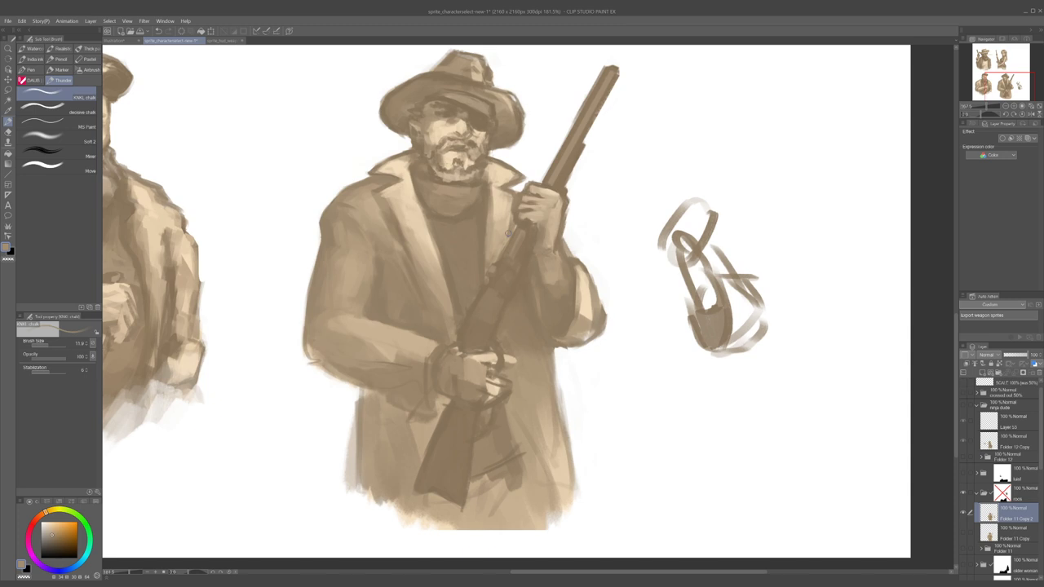
mouse_move(480, 296)
mouse_down()
mouse_move(491, 296)
mouse_move(479, 281)
mouse_up()
key(h)
drag(757, 376, 673, 336)
alt+click(570, 295)
key(bracketright)
key(bracketright)
key(bracketright)
key(bracketright)
alt+click(539, 233)
alt+click(510, 278)
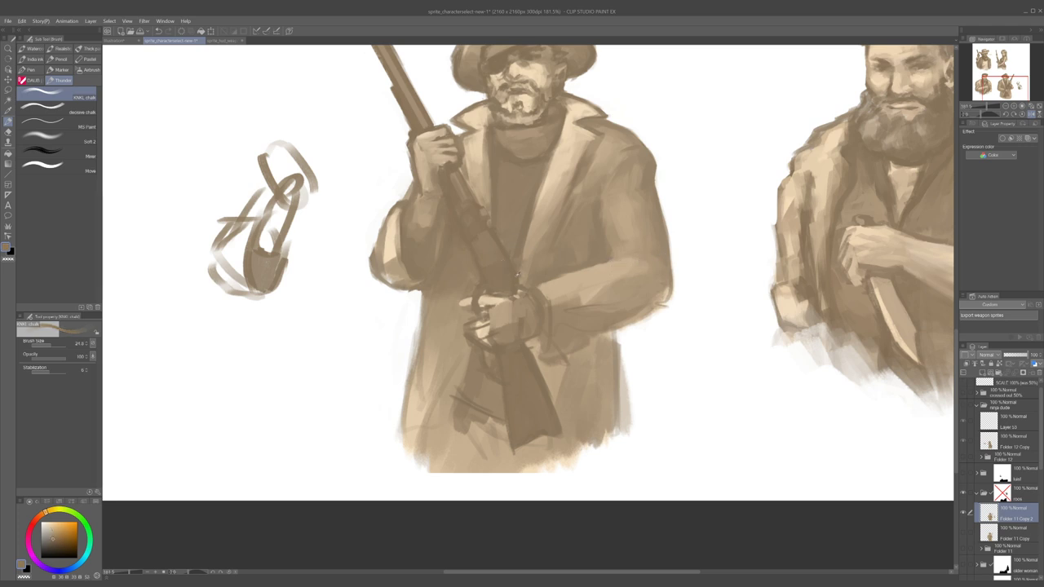
- Sketch fold lines at the crook of the lower arm's sleeve with a smaller brush, undoing the unwanted strokes
key(bracketleft)
key(bracketleft)
key(bracketleft)
key(bracketleft)
drag(605, 260, 648, 240)
key(ctrl+z)
key(ctrl+z)
mouse_move(623, 254)
mouse_down()
mouse_move(640, 246)
mouse_move(652, 251)
mouse_move(622, 244)
mouse_move(660, 261)
mouse_up()
key(ctrl+z)
key(ctrl+z)
key(ctrl+z)
key(ctrl+z)
key(ctrl+z)
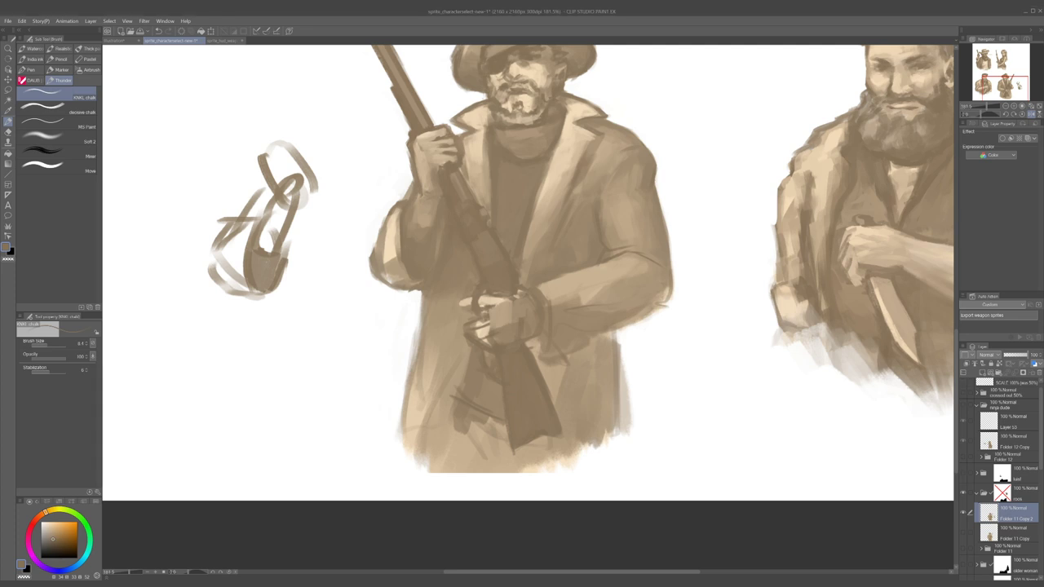
- Handwrite "AYYY" above and "WALO" below the small sketch beside the rifleman with a thin brush
scroll(384, 175, down, 4)
scroll(286, 216, up, 2)
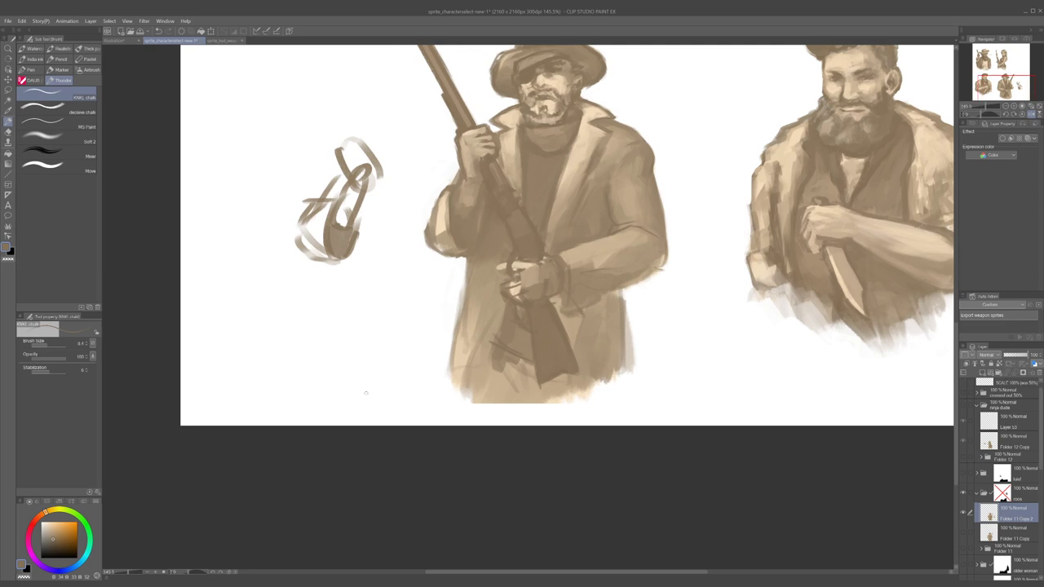
mouse_move(234, 157)
mouse_down()
mouse_move(251, 104)
mouse_move(258, 159)
mouse_up()
drag(240, 141, 276, 131)
mouse_move(292, 108)
mouse_down()
mouse_move(272, 151)
mouse_move(311, 113)
mouse_move(303, 144)
mouse_up()
mouse_move(324, 103)
mouse_down()
mouse_move(334, 133)
mouse_move(324, 146)
mouse_up()
drag(235, 272, 265, 278)
mouse_move(272, 272)
mouse_down()
mouse_move(261, 324)
mouse_move(304, 270)
mouse_up()
mouse_move(281, 314)
mouse_down()
mouse_move(308, 287)
mouse_move(302, 346)
mouse_up()
drag(322, 274, 349, 329)
drag(372, 288, 377, 289)
drag(319, 311, 338, 326)
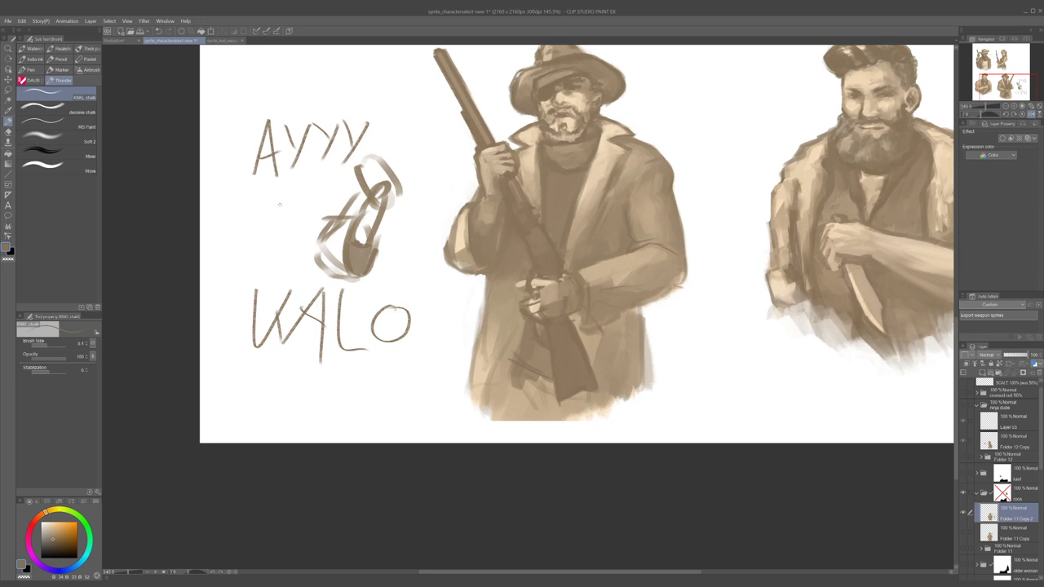
drag(363, 332, 388, 398)
mouse_move(334, 354)
mouse_down()
mouse_move(363, 407)
mouse_move(380, 386)
mouse_move(390, 342)
mouse_up()
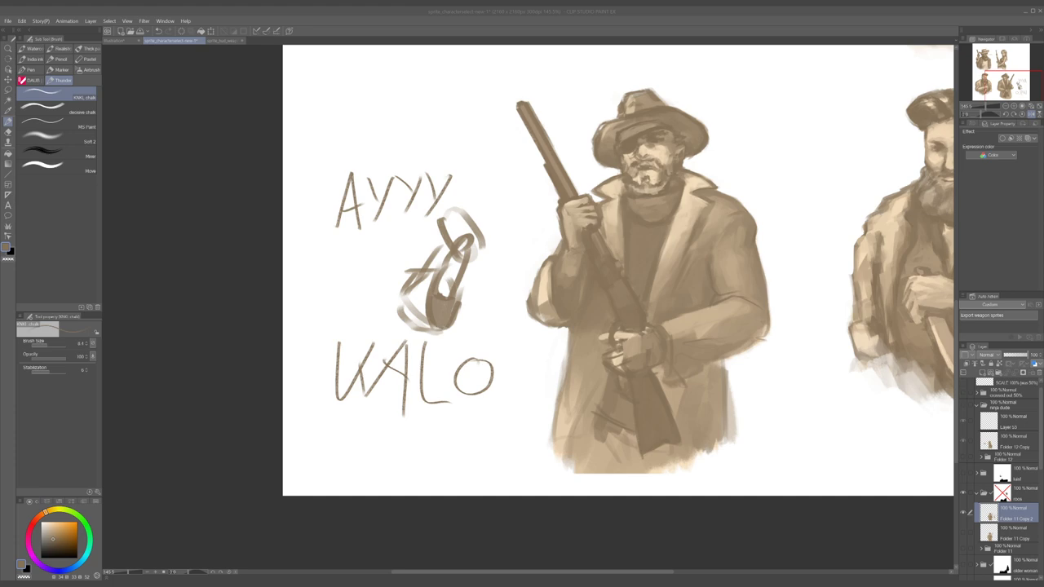
scroll(563, 138, down, 4)
scroll(673, 146, up, 5)
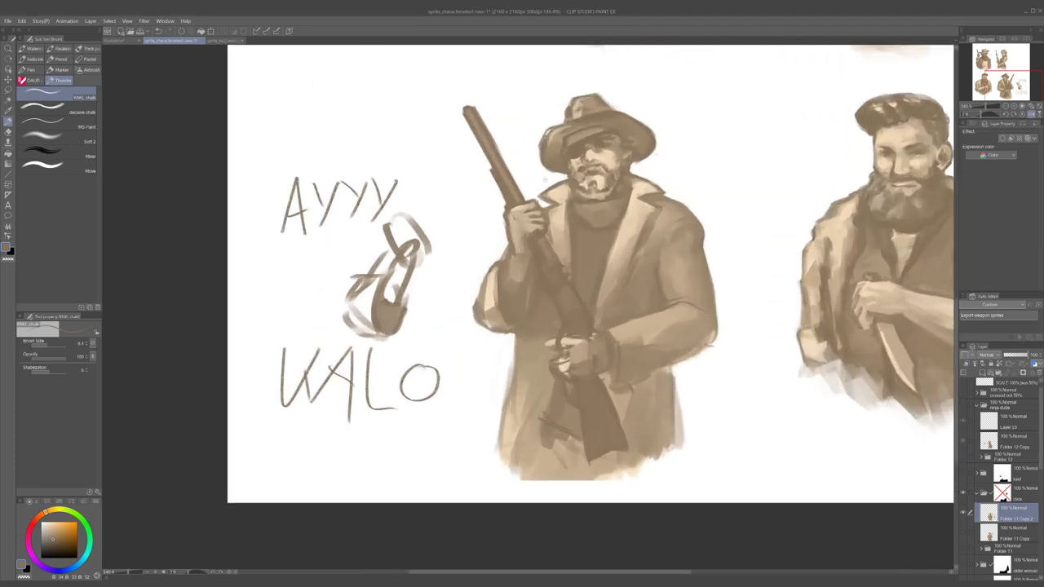
- Flip the canvas view horizontally to check the rifleman and the lettering in mirror image
click(1030, 114)
scroll(686, 209, down, 3)
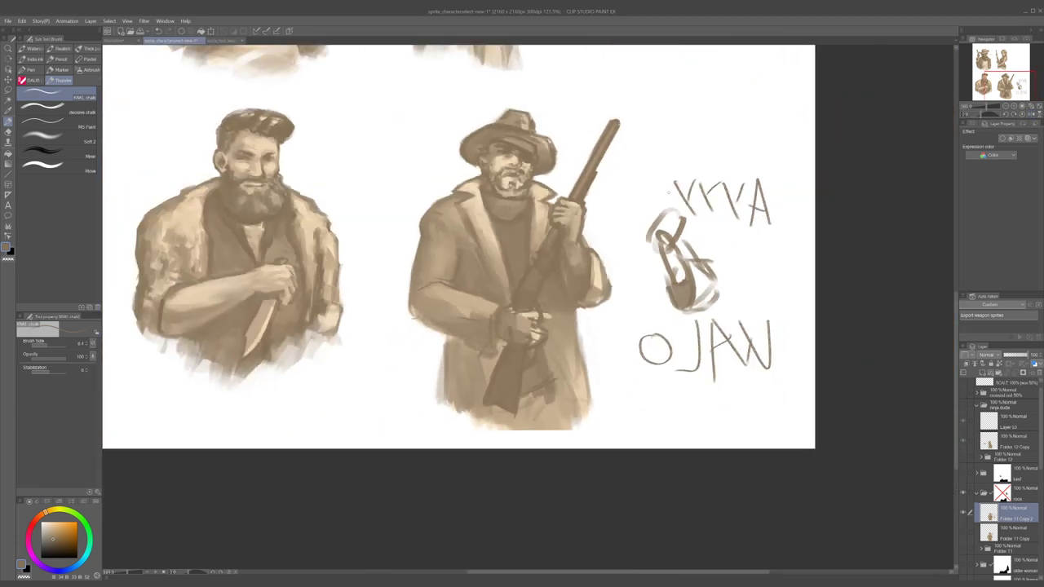
scroll(698, 244, up, 2)
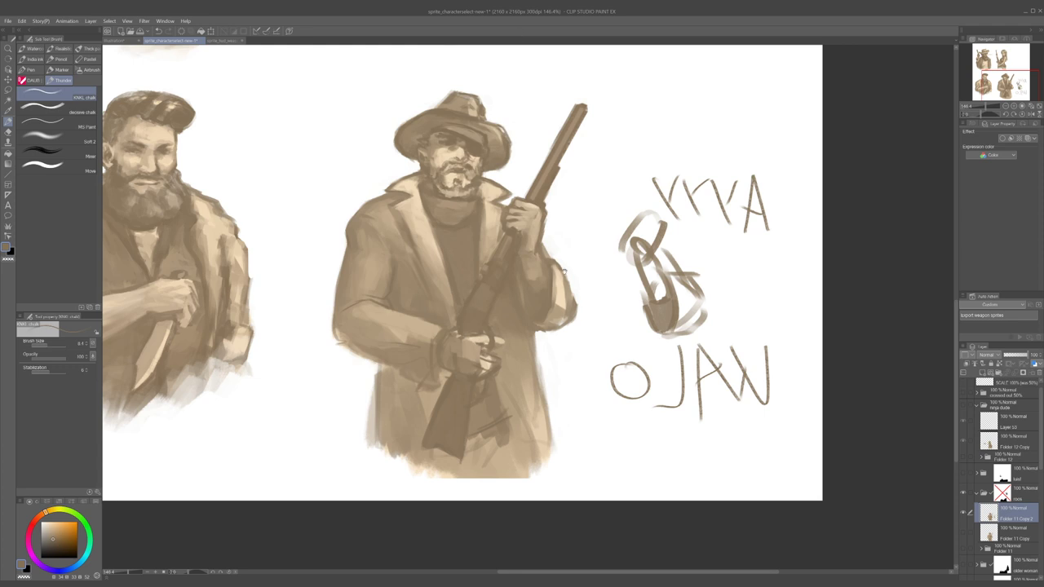
drag(583, 277, 499, 275)
key(h)
key(h)
drag(590, 337, 533, 334)
drag(551, 258, 587, 288)
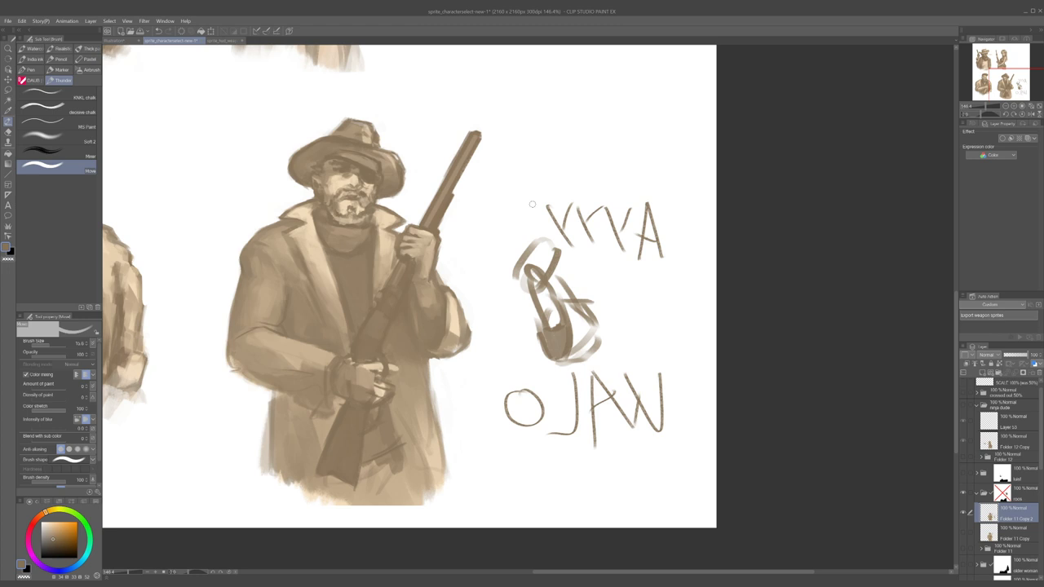
- Lasso both handwritten words, mirror them horizontally so they read correctly, shift them slightly upward, and deselect
key(m)
mouse_move(538, 183)
mouse_down()
mouse_move(545, 229)
mouse_move(645, 289)
mouse_move(650, 170)
mouse_move(594, 169)
mouse_up()
mouse_move(495, 377)
mouse_down()
mouse_move(579, 467)
mouse_move(696, 395)
mouse_move(689, 359)
mouse_move(511, 376)
mouse_up()
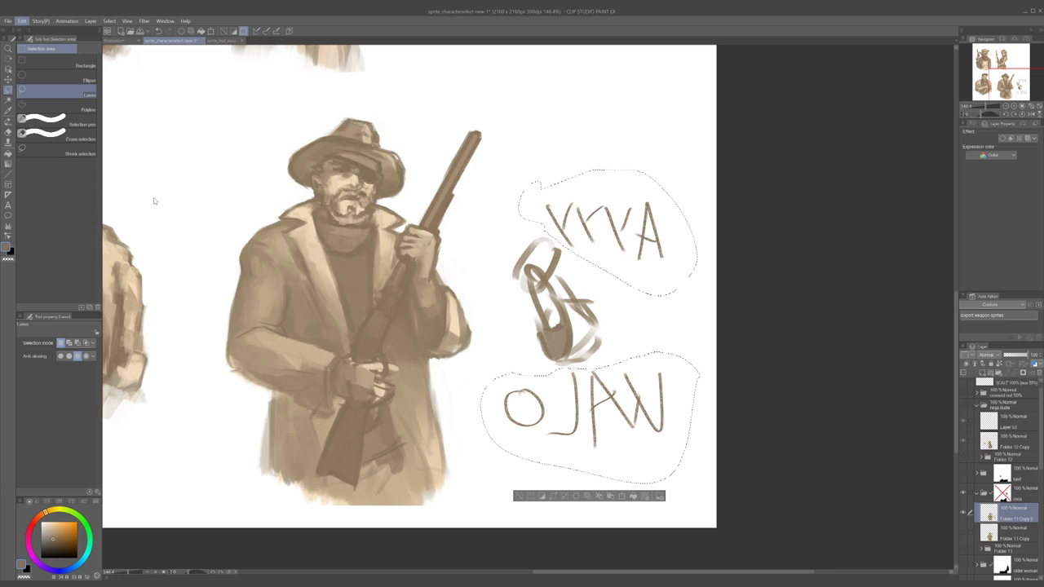
click(169, 263)
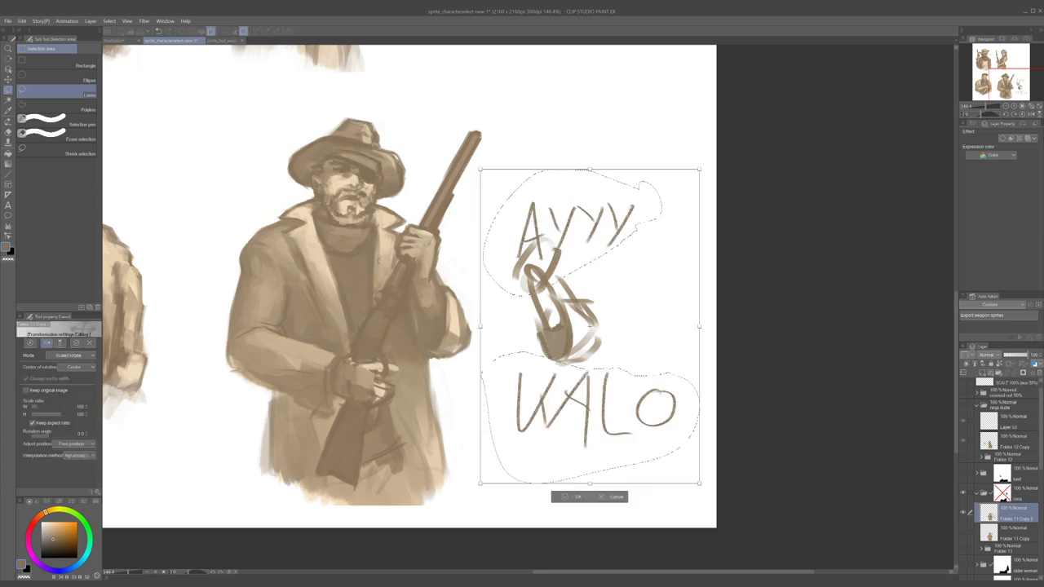
mouse_move(591, 292)
mouse_down()
mouse_move(609, 281)
mouse_move(588, 262)
mouse_move(598, 274)
mouse_up()
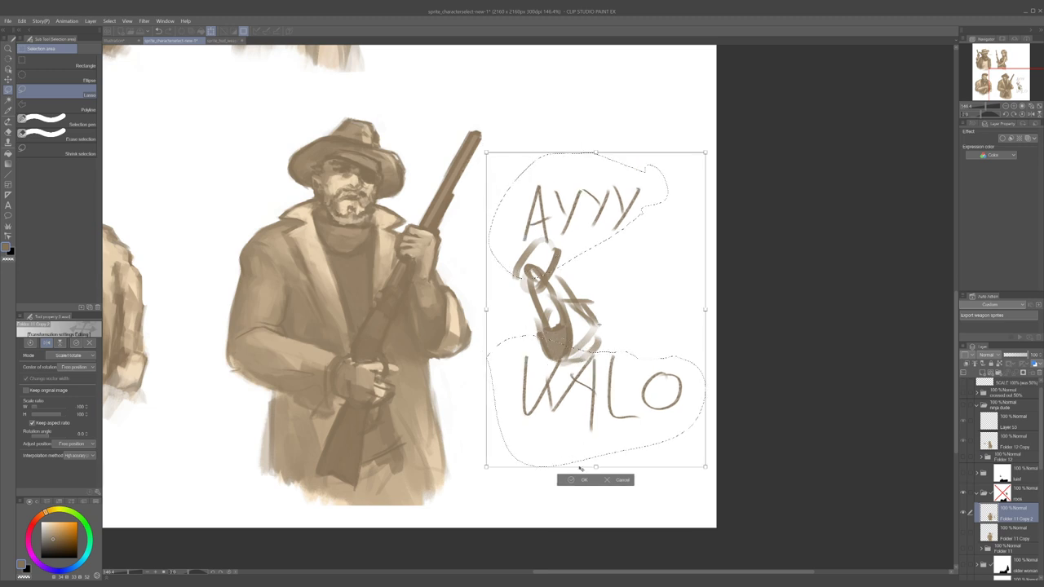
click(575, 482)
key(ctrl+d)
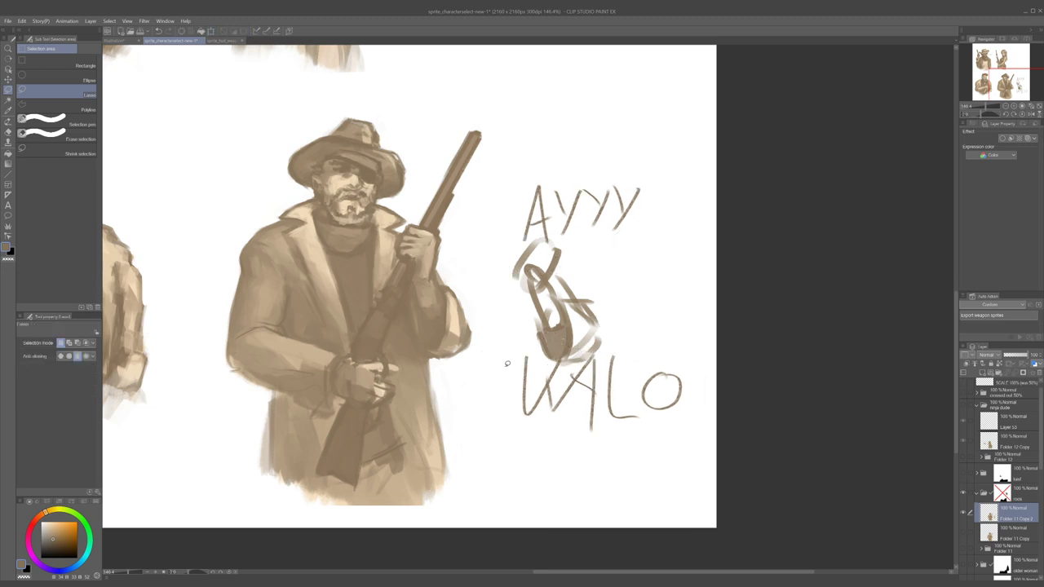
- Review the four portraits together and hide the rifleman's folder
scroll(493, 339, down, 2)
scroll(493, 339, up, 3)
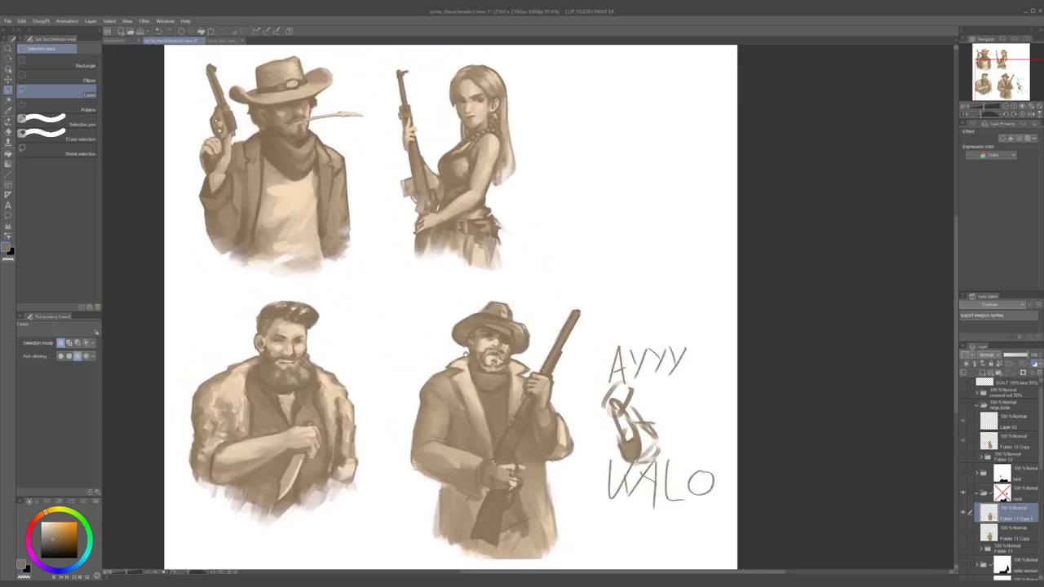
drag(466, 354, 396, 349)
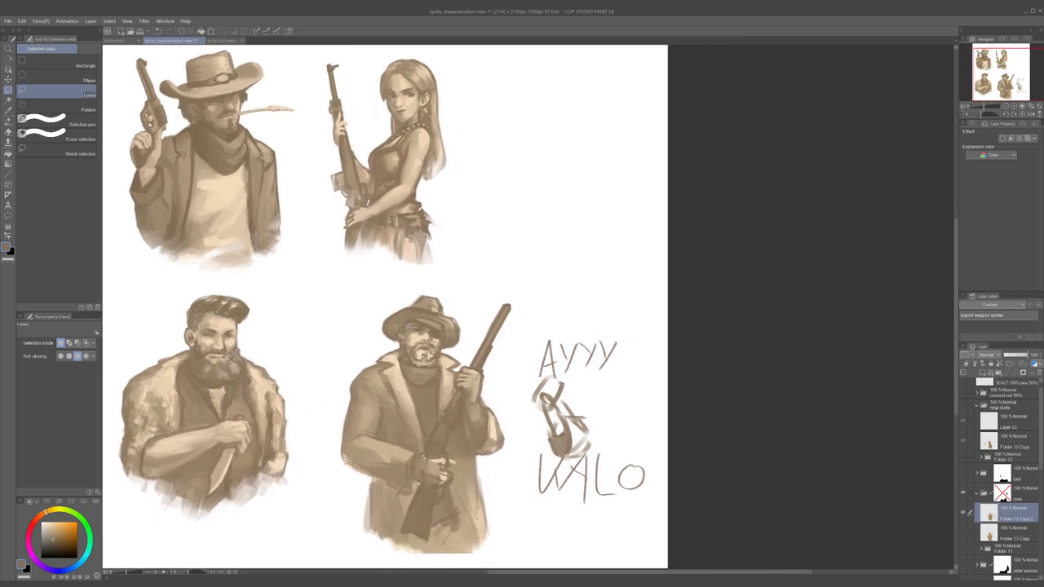
scroll(382, 295, up, 2)
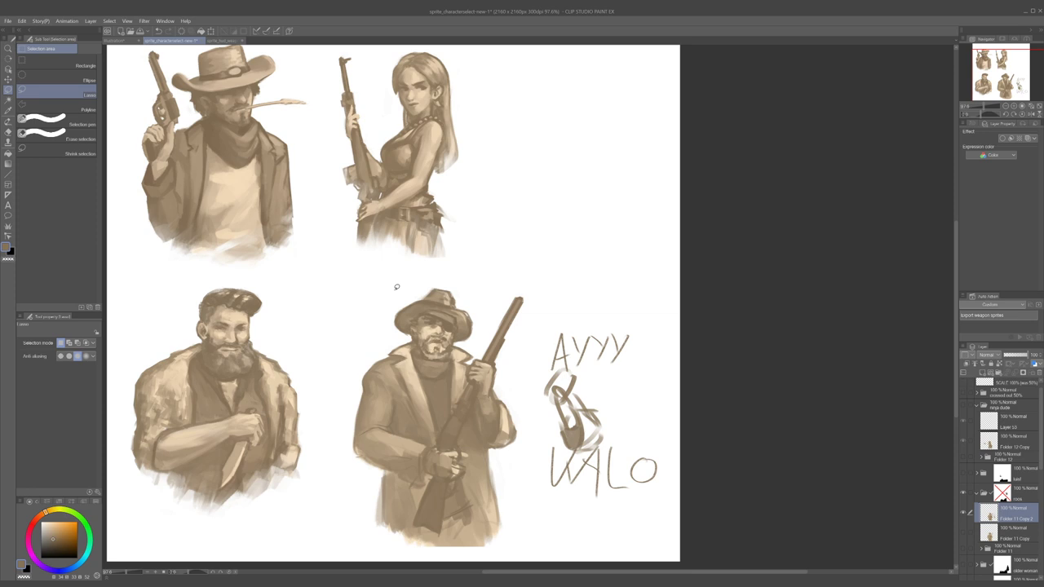
scroll(363, 319, down, 6)
scroll(433, 336, up, 2)
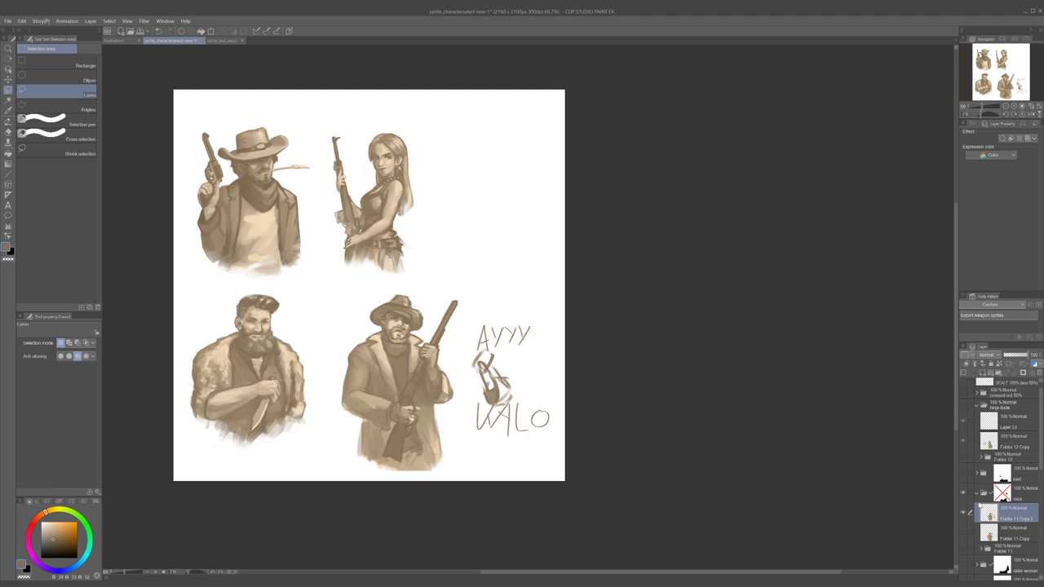
scroll(985, 508, up, 1)
click(964, 504)
scroll(983, 501, down, 7)
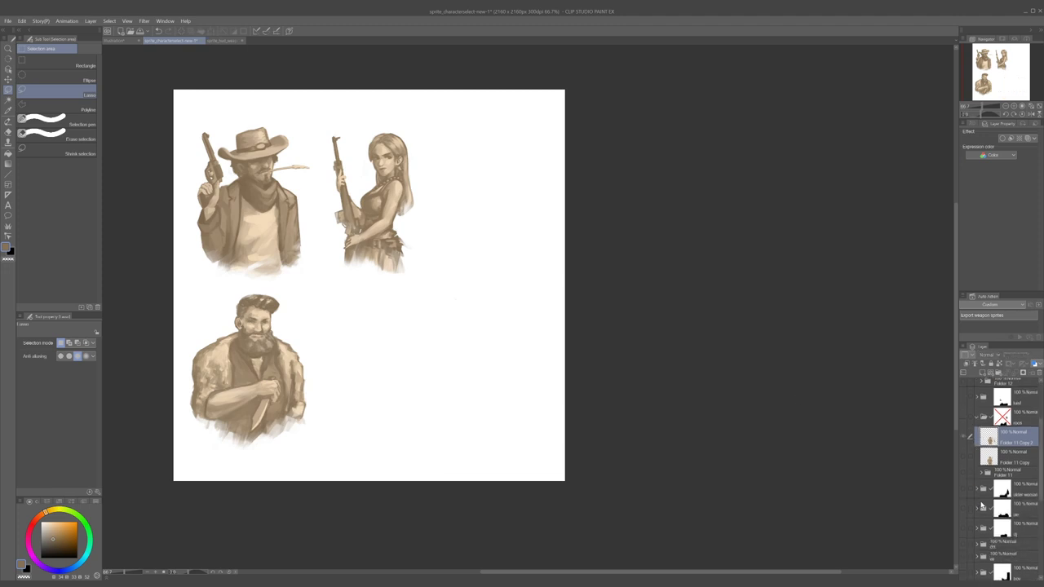
- Compare the cowgirl portrait with the cowboy portrait, leaving the cowboy shown and the cowgirl hidden
scroll(982, 500, down, 1)
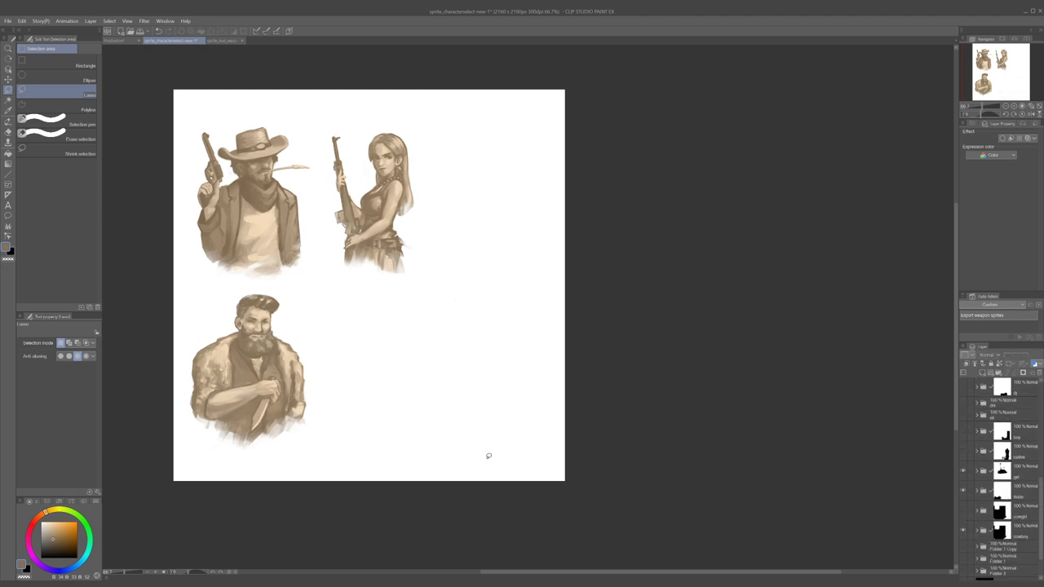
click(964, 512)
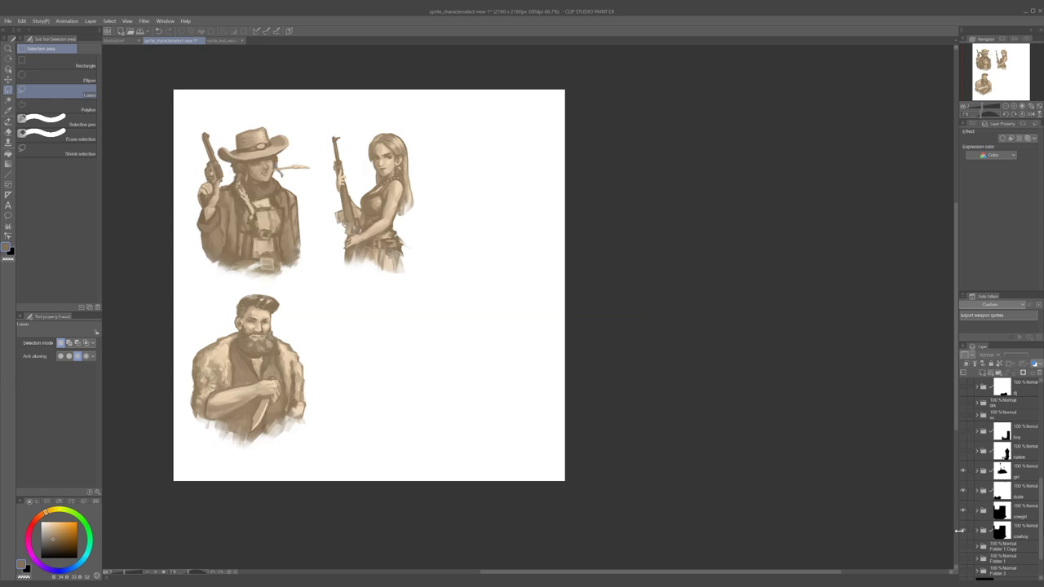
click(963, 533)
click(964, 535)
click(963, 511)
- Show the native character portrait beside the bearded man and examine it up close
scroll(969, 503, up, 2)
click(963, 497)
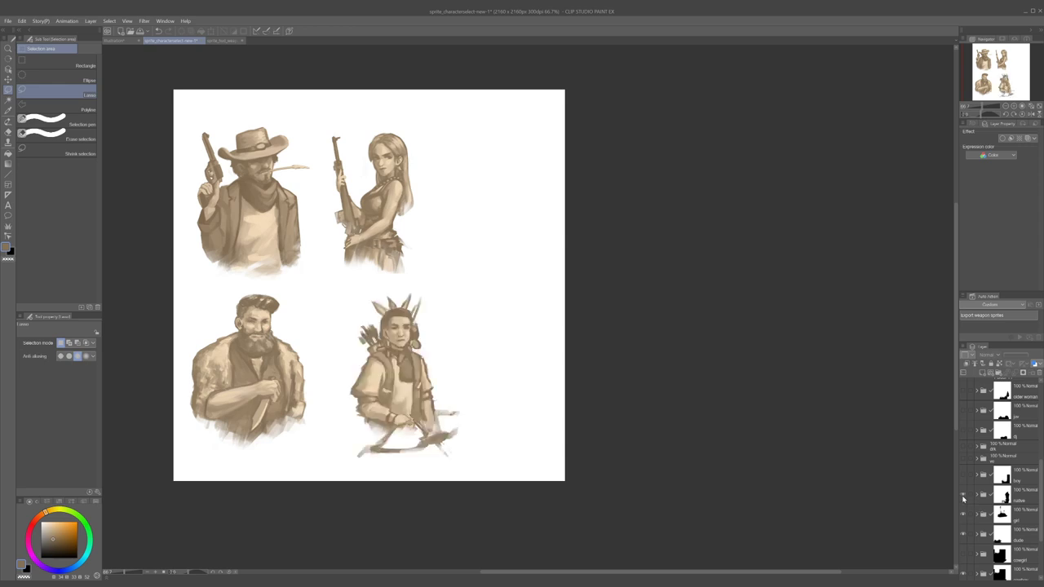
scroll(384, 386, up, 4)
scroll(407, 389, down, 6)
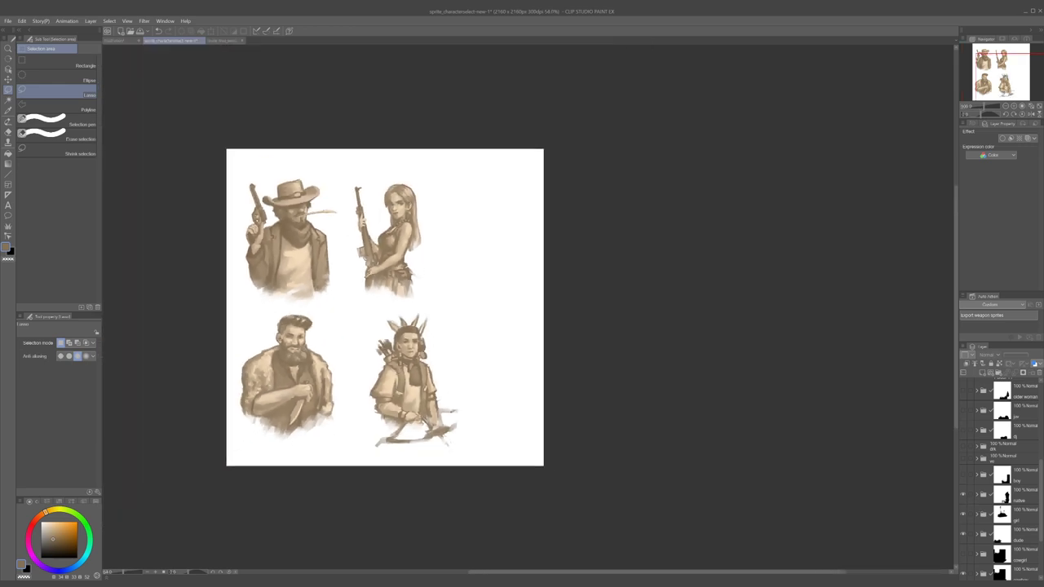
scroll(330, 376, up, 7)
scroll(445, 303, down, 1)
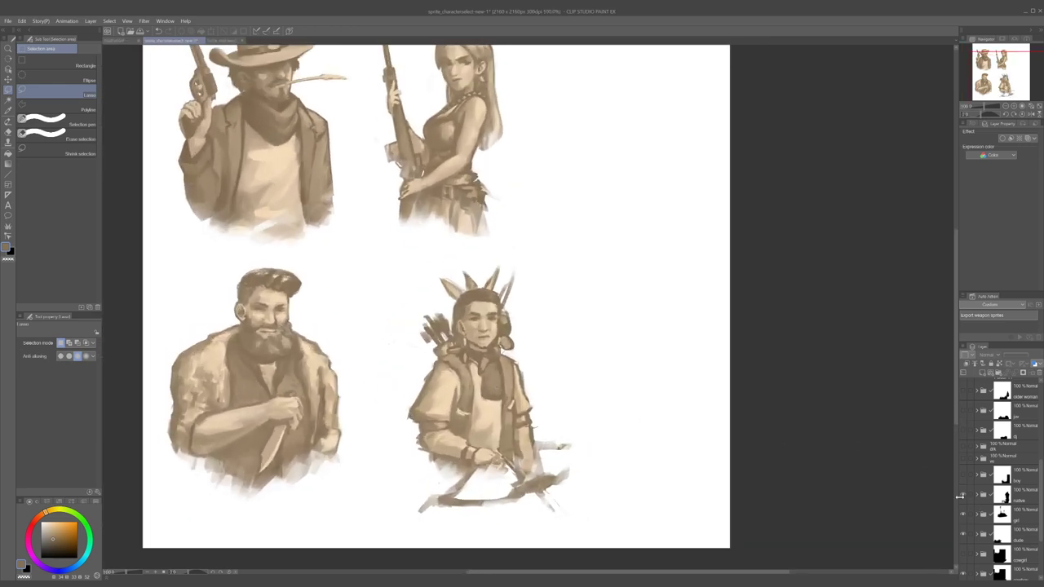
- Hide the native character and show the boy with the dog, viewing it at different scales
click(963, 497)
click(963, 477)
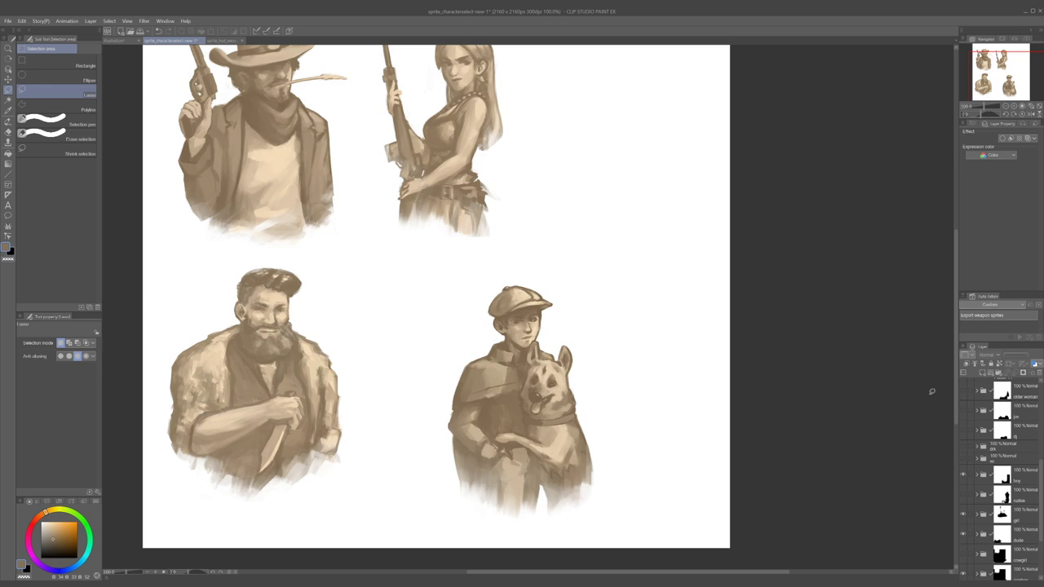
scroll(950, 360, up, 1)
scroll(665, 426, down, 6)
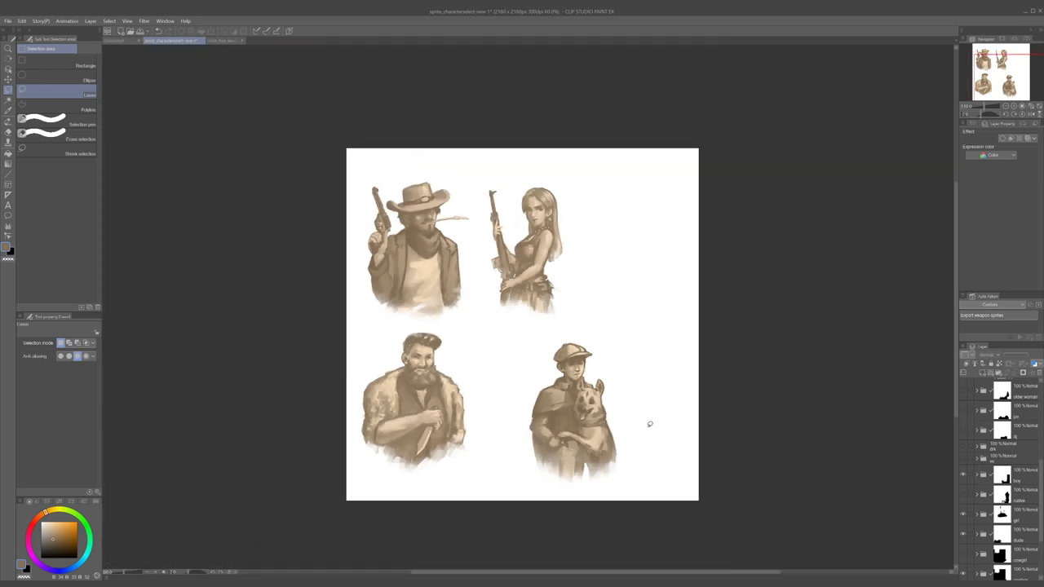
scroll(574, 421, up, 3)
scroll(576, 421, up, 1)
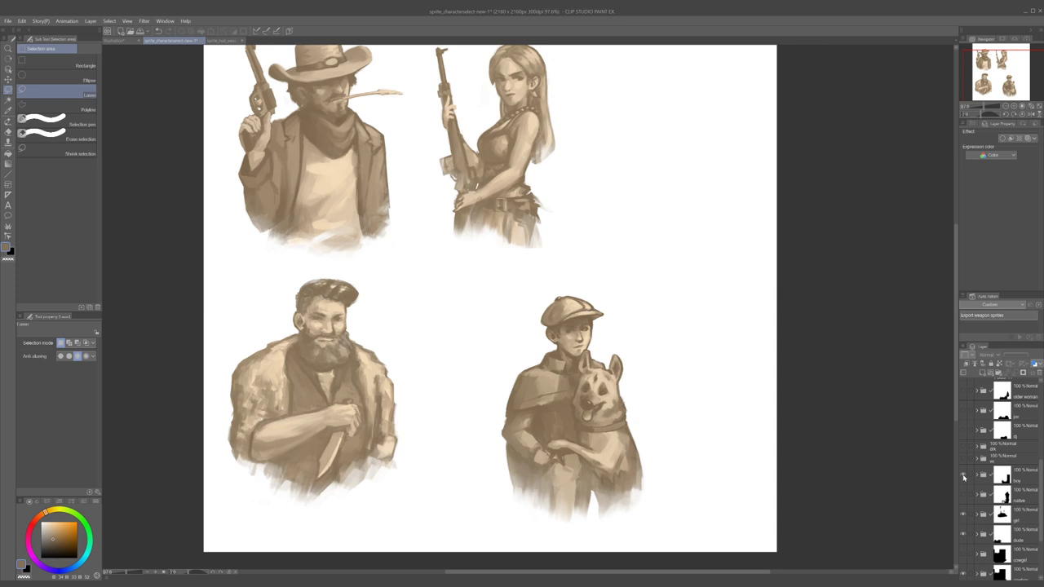
- Replace the boy's portrait with the moustached man holding a pistol, and that one with the man with crossed arms
click(964, 477)
click(962, 460)
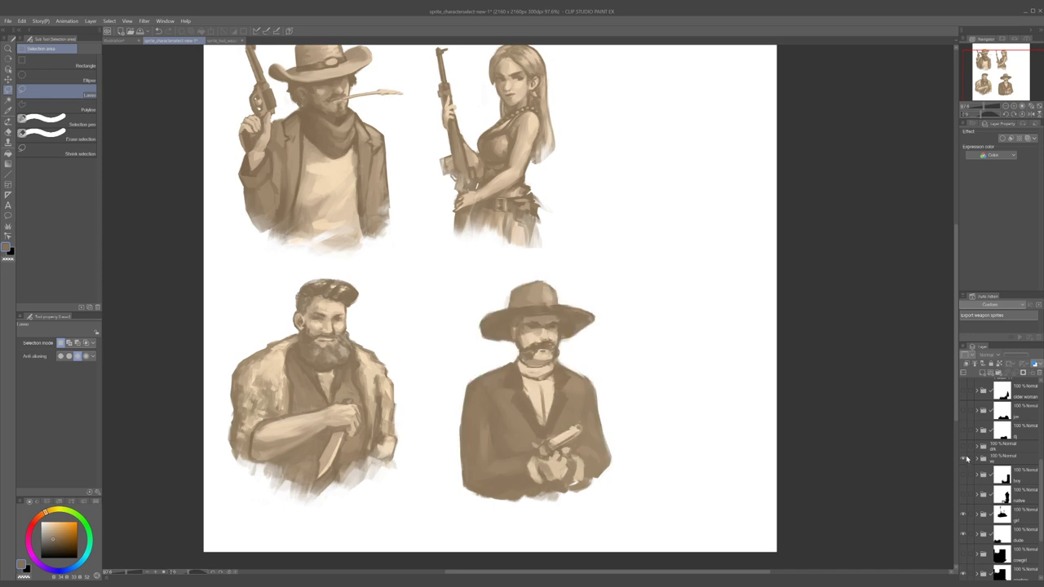
scroll(483, 375, up, 1)
click(963, 459)
click(963, 447)
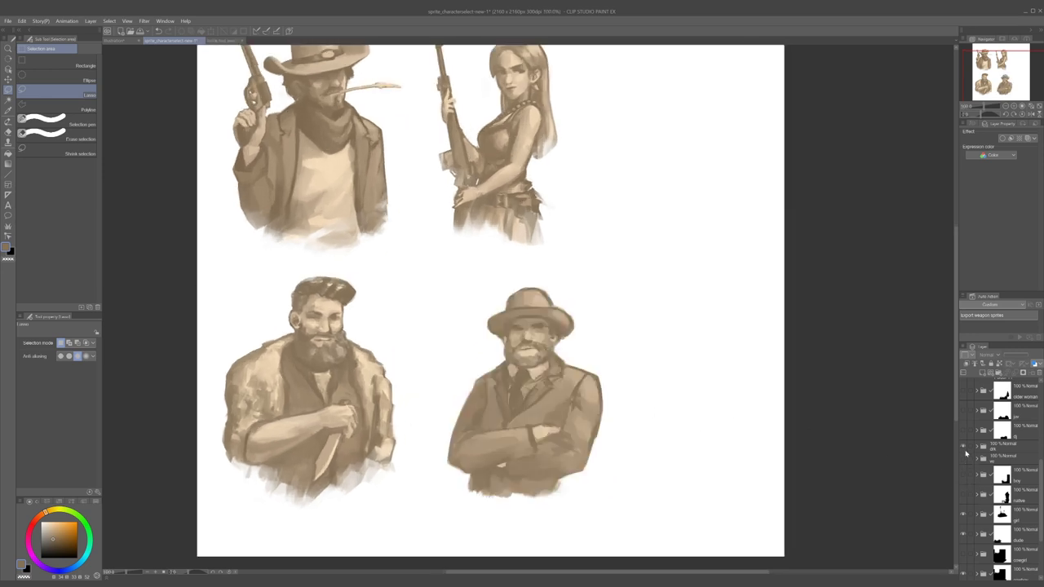
- Hide the crossed-arms man and show the scarfed gunman portrait directly above it in the layer stack for closer inspection
scroll(972, 459, up, 2)
click(963, 502)
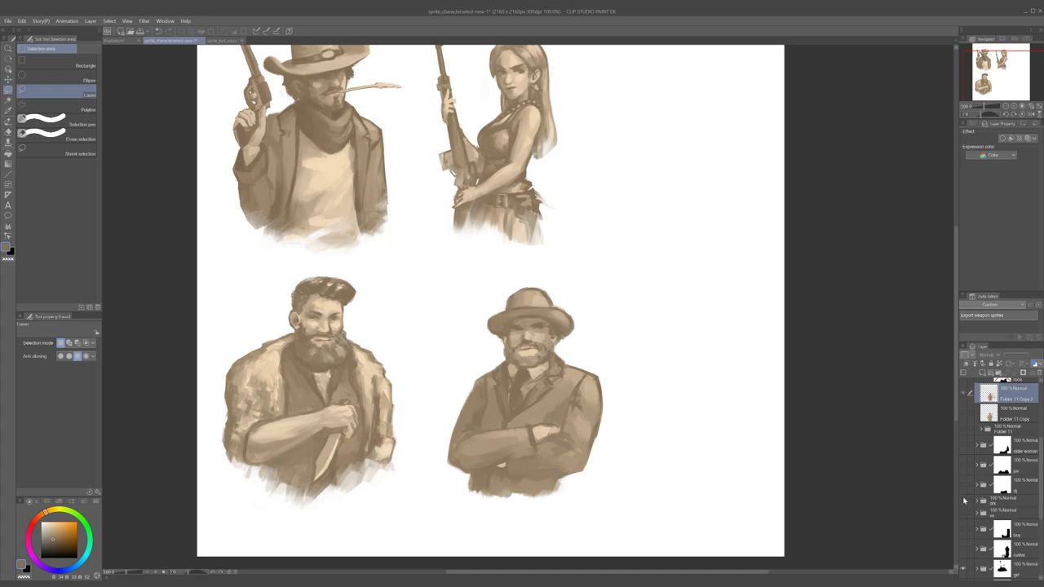
click(963, 486)
scroll(501, 408, up, 4)
scroll(501, 407, down, 3)
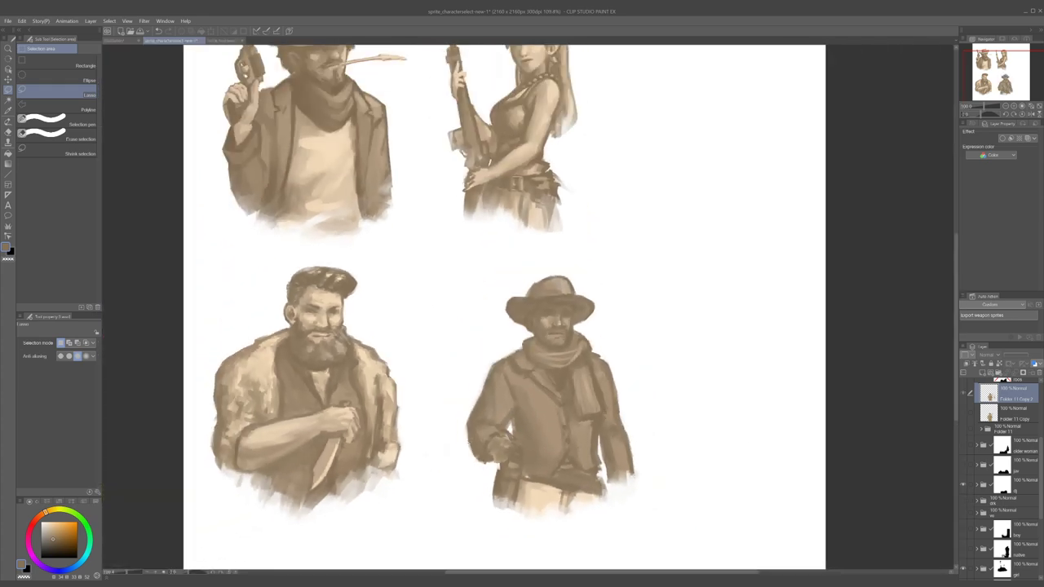
scroll(489, 411, up, 3)
- Hide the scarfed gunman and examine the poncho-wearing character with the wide-brimmed hat in its place
click(964, 485)
click(962, 467)
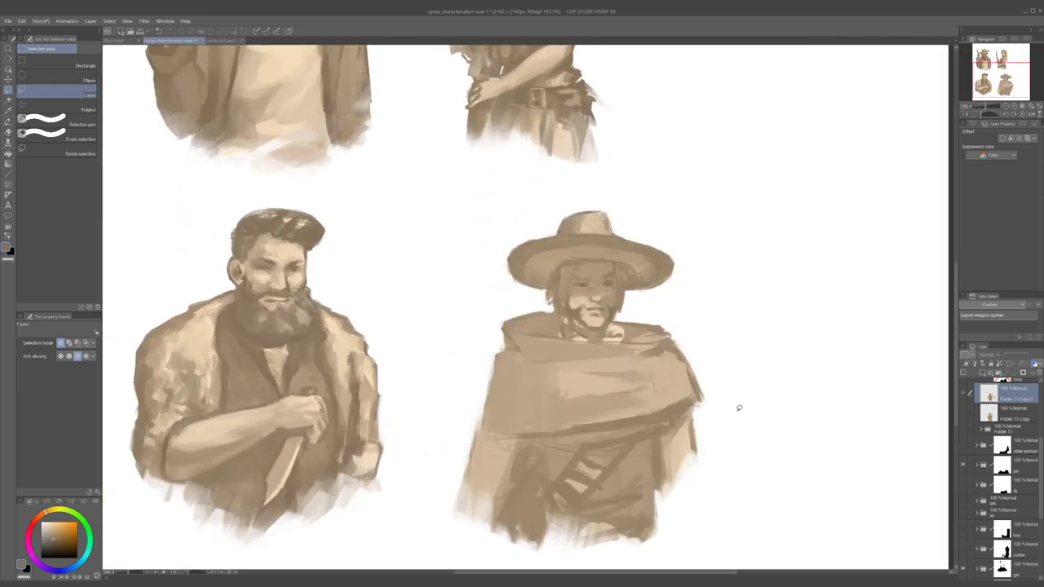
scroll(744, 405, down, 3)
scroll(633, 443, up, 1)
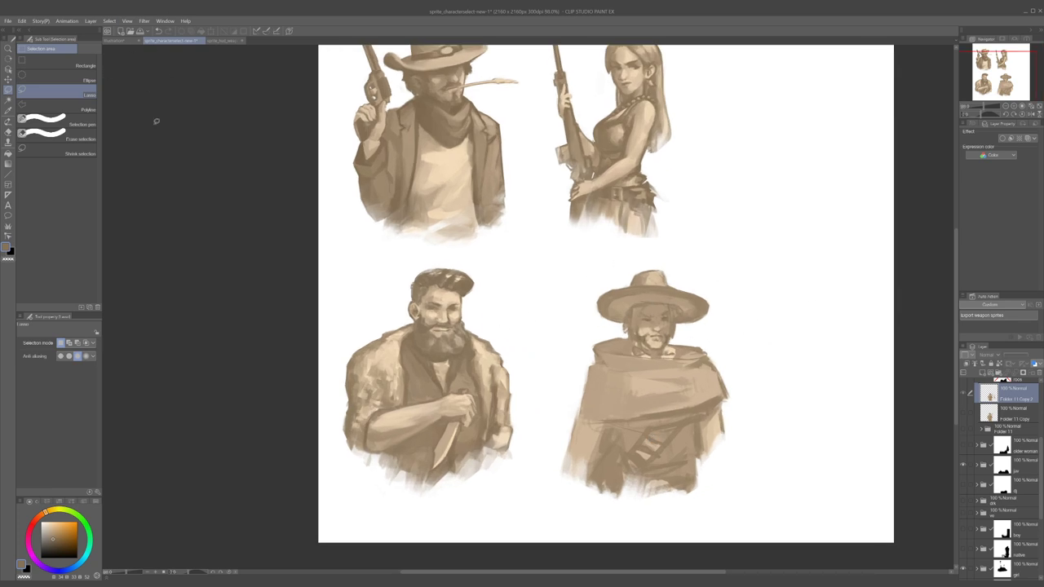
- Replace the poncho character with the older woman and trace temporary lasso outlines around her rifle, clearing each selection
click(963, 466)
click(964, 447)
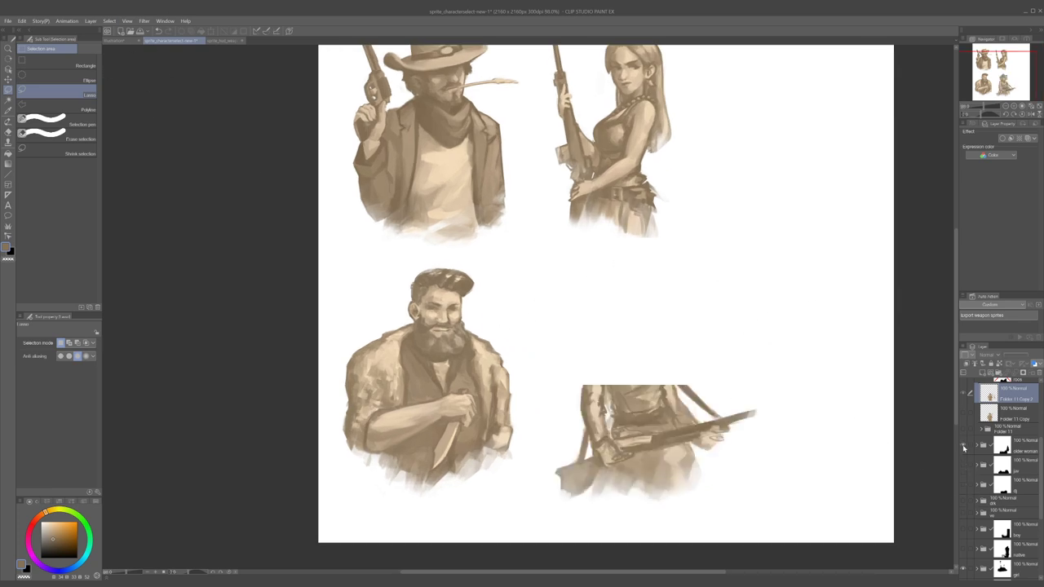
scroll(684, 418, up, 1)
mouse_move(584, 428)
mouse_down()
mouse_move(796, 425)
mouse_move(765, 339)
mouse_up()
key(ctrl+d)
mouse_move(586, 432)
mouse_down()
mouse_move(805, 470)
mouse_move(540, 528)
mouse_move(557, 530)
mouse_up()
key(ctrl+d)
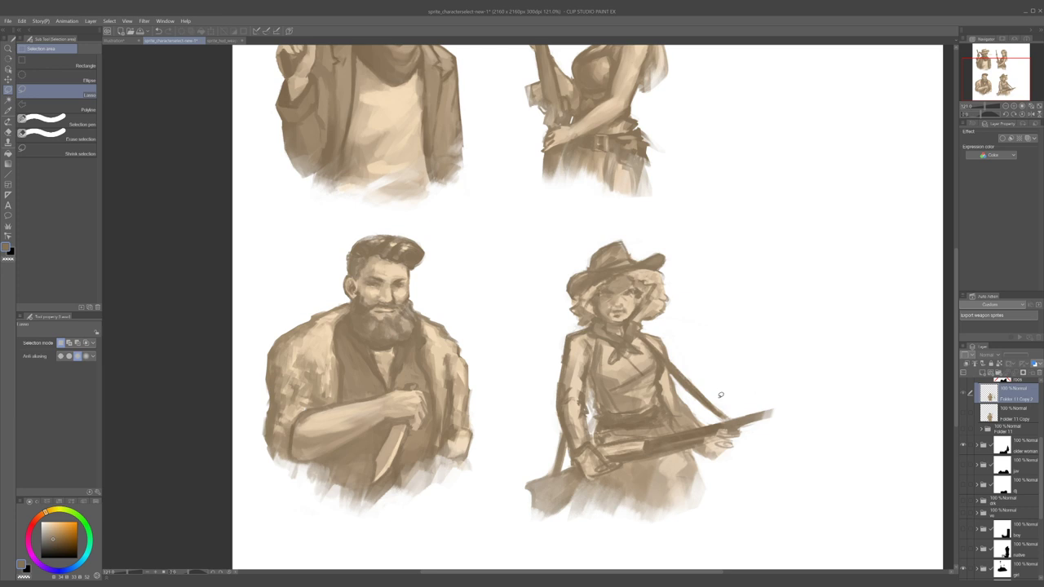
mouse_move(713, 401)
mouse_down()
mouse_move(448, 459)
mouse_move(850, 391)
mouse_move(682, 521)
mouse_move(830, 396)
mouse_move(672, 402)
mouse_move(815, 419)
mouse_move(803, 400)
mouse_up()
key(ctrl+d)
- Hide the older woman and show the long-coated rifleman with the handwritten sketch beside him
click(964, 447)
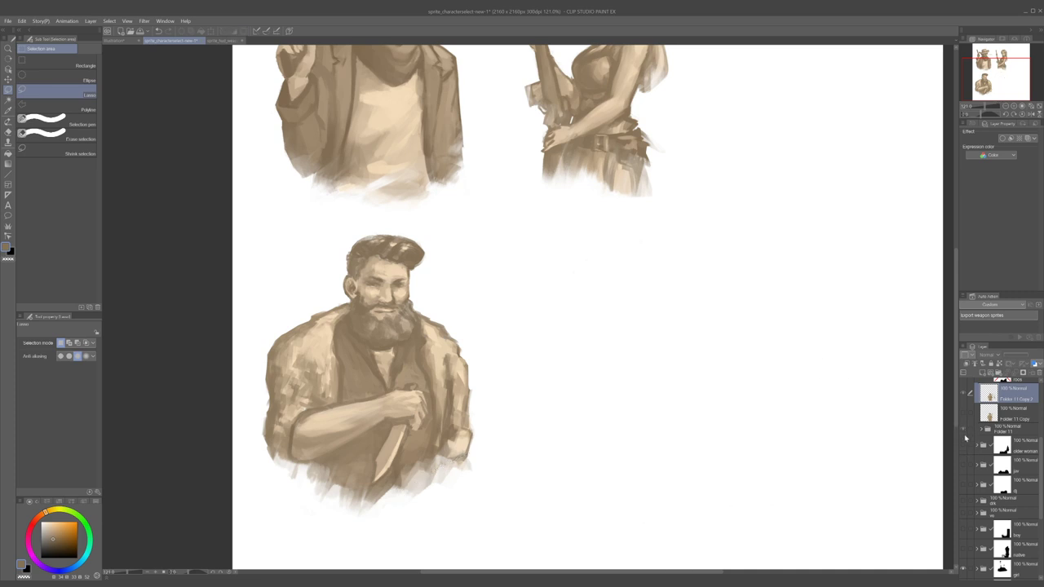
scroll(971, 401, up, 1)
click(963, 406)
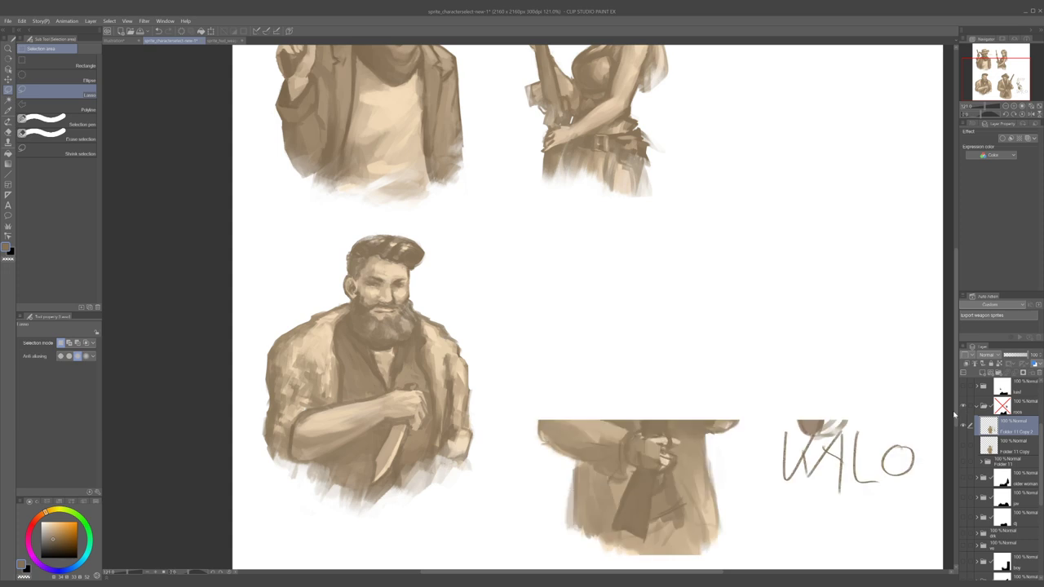
scroll(665, 433, down, 5)
scroll(801, 452, up, 4)
scroll(969, 436, up, 2)
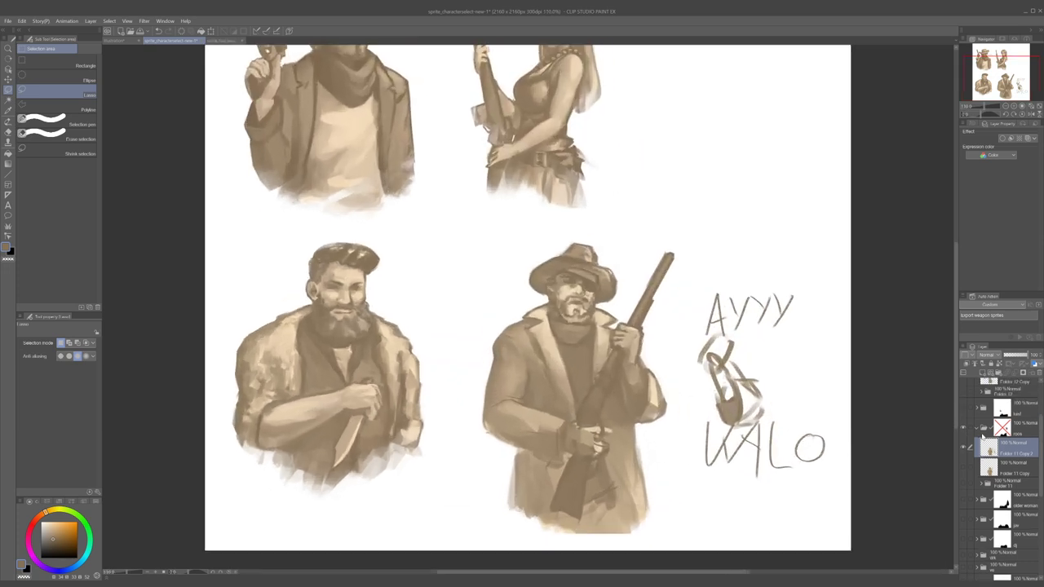
- Replace the rifleman with the woman shouldering a rifle, and her with the ninja dude, leaving all three hidden
click(964, 438)
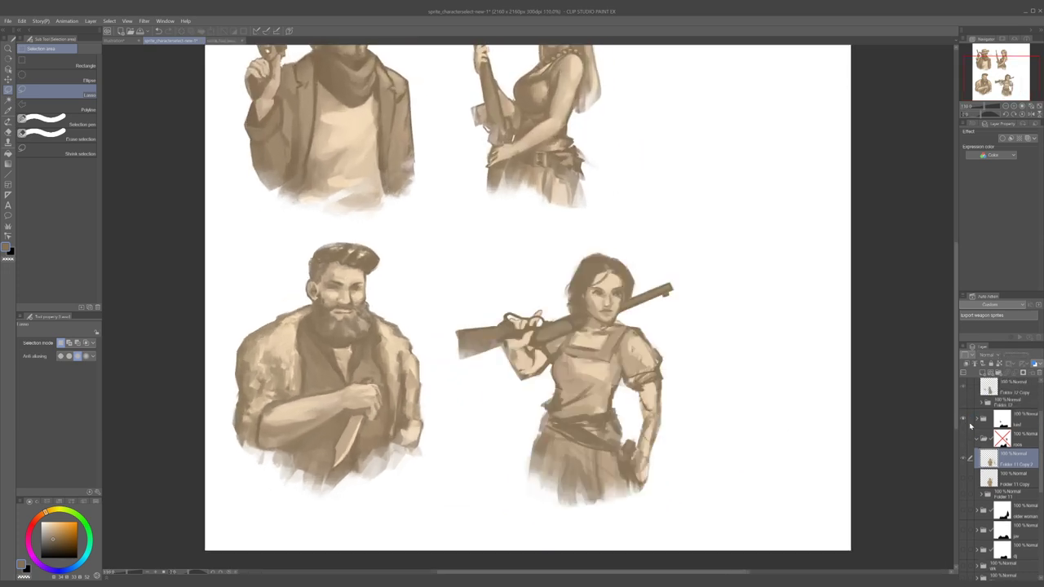
scroll(965, 456, up, 3)
click(964, 484)
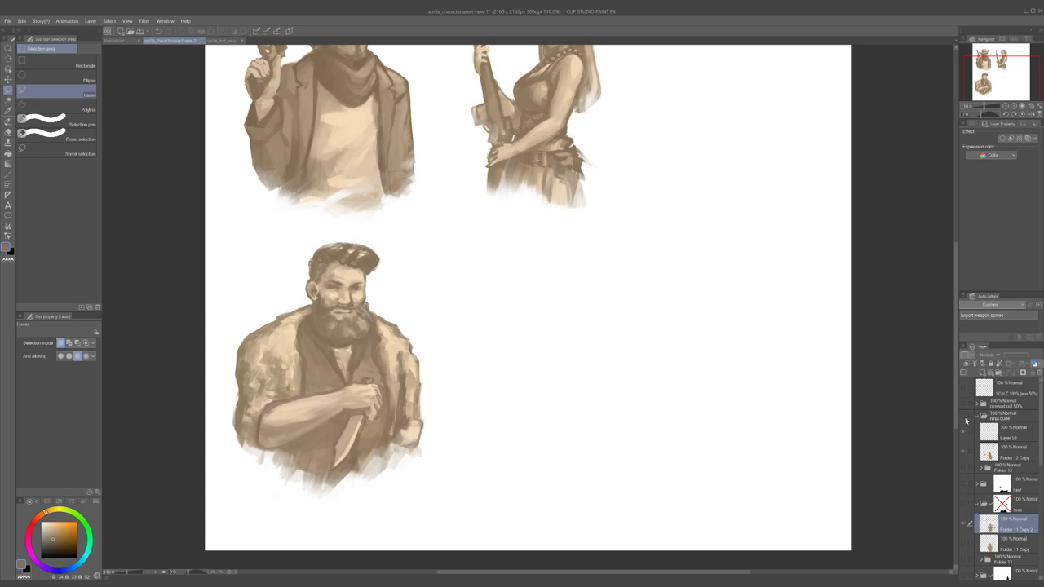
click(965, 419)
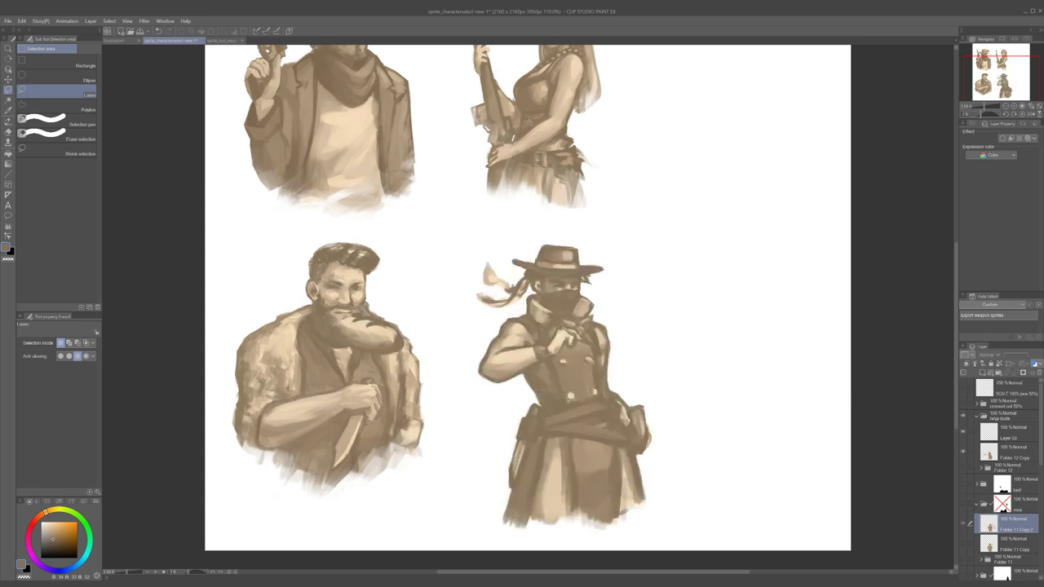
click(965, 418)
scroll(473, 357, down, 2)
scroll(473, 361, up, 1)
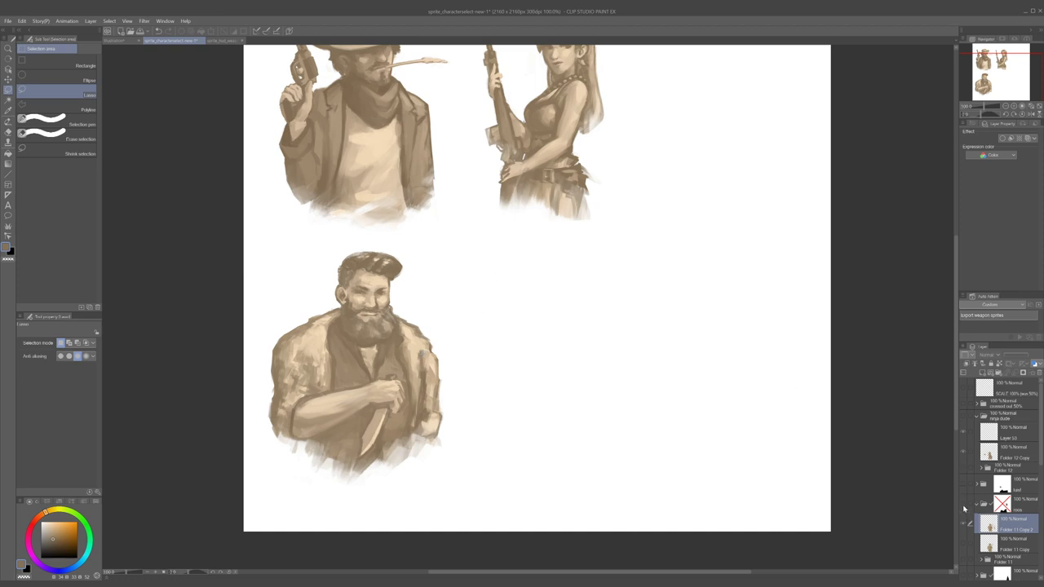
- Show the long-coated rifleman's folder again and make its Folder 11 Copy 2 layer active
click(964, 505)
click(984, 506)
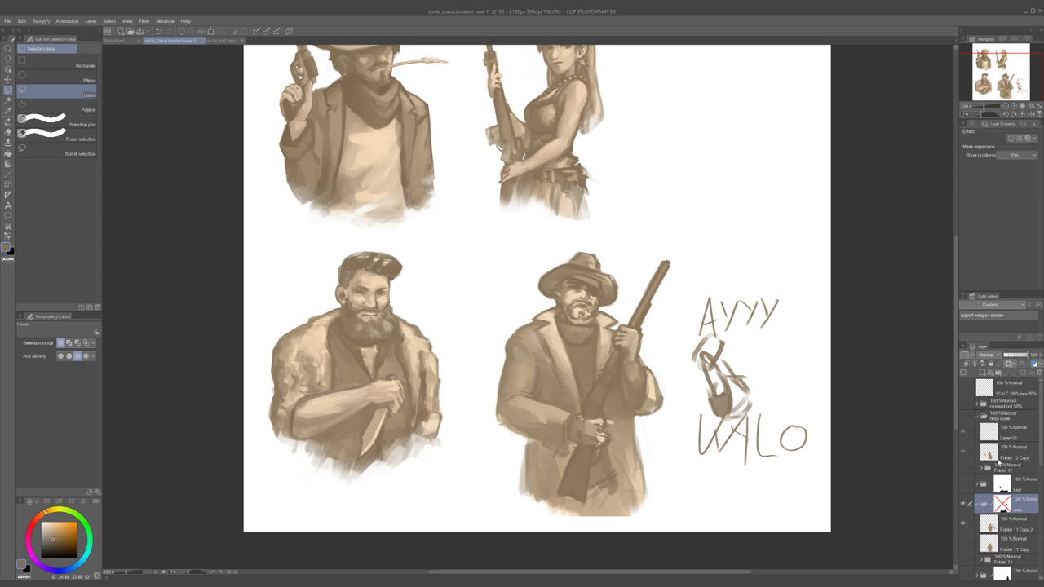
scroll(576, 363, down, 1)
scroll(681, 358, up, 1)
scroll(1033, 535, down, 2)
click(1006, 459)
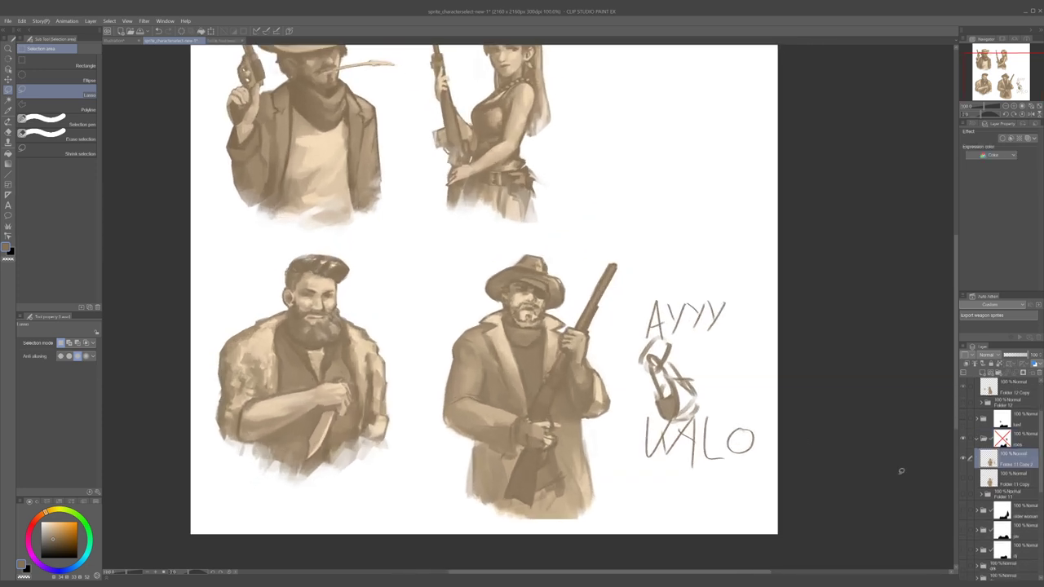
scroll(571, 435, down, 2)
scroll(567, 430, up, 2)
- Look through the ink, pencil, pastel, airbrush and marker brush groups and choose the first chalk brush in the Thunder group
key(b)
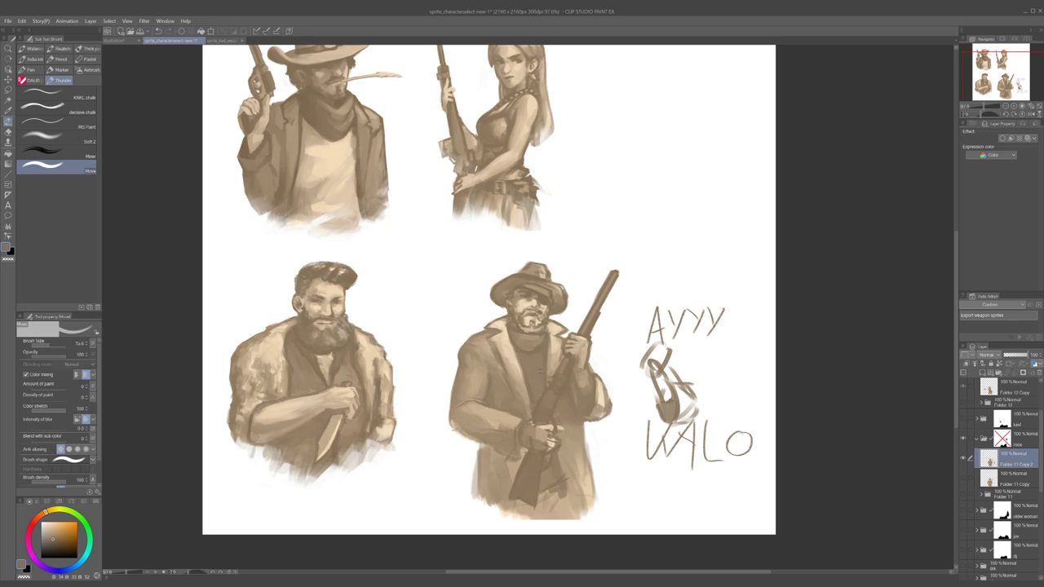
click(34, 60)
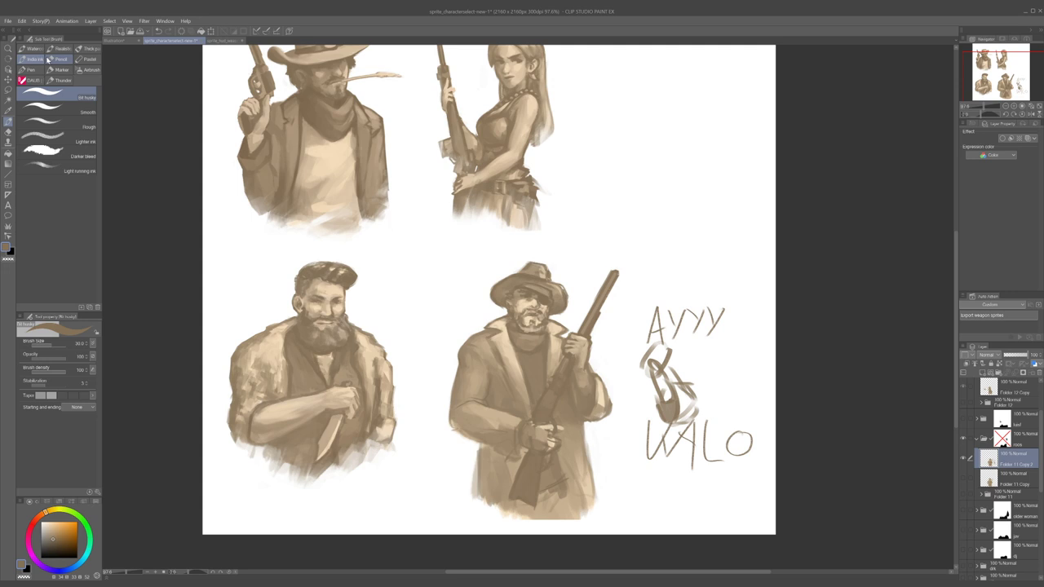
click(59, 62)
click(83, 62)
click(87, 72)
click(61, 72)
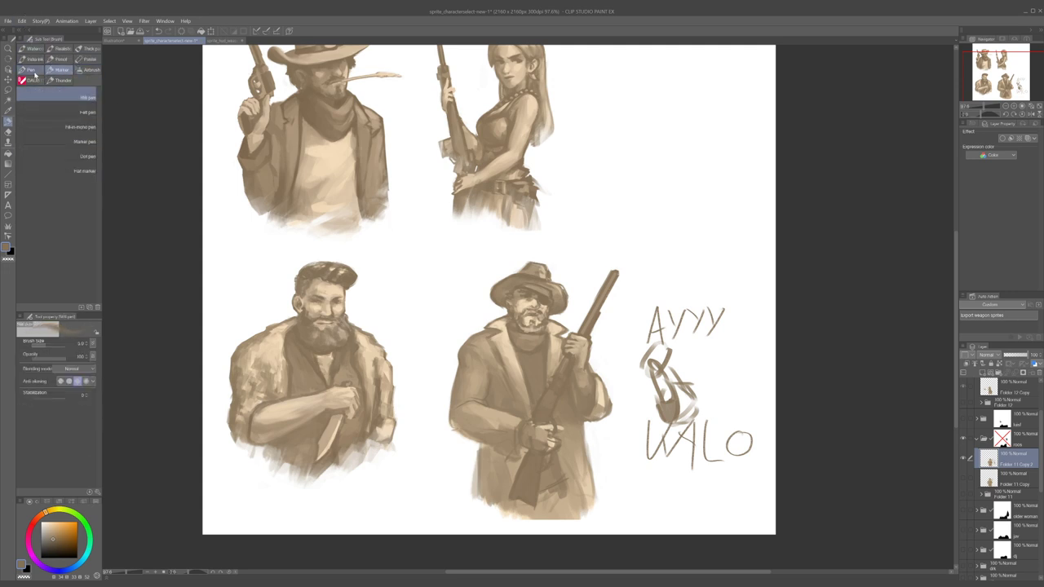
click(61, 80)
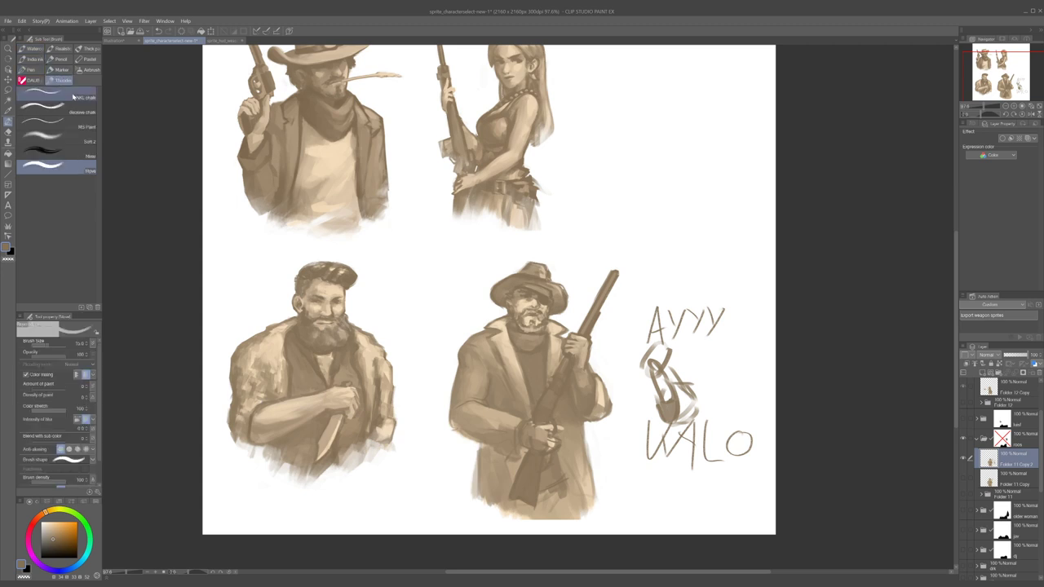
click(51, 97)
- Examine the long-coated rifleman portrait and the handwritten sketch beside it at several magnifications
drag(635, 411, 534, 330)
scroll(533, 330, down, 3)
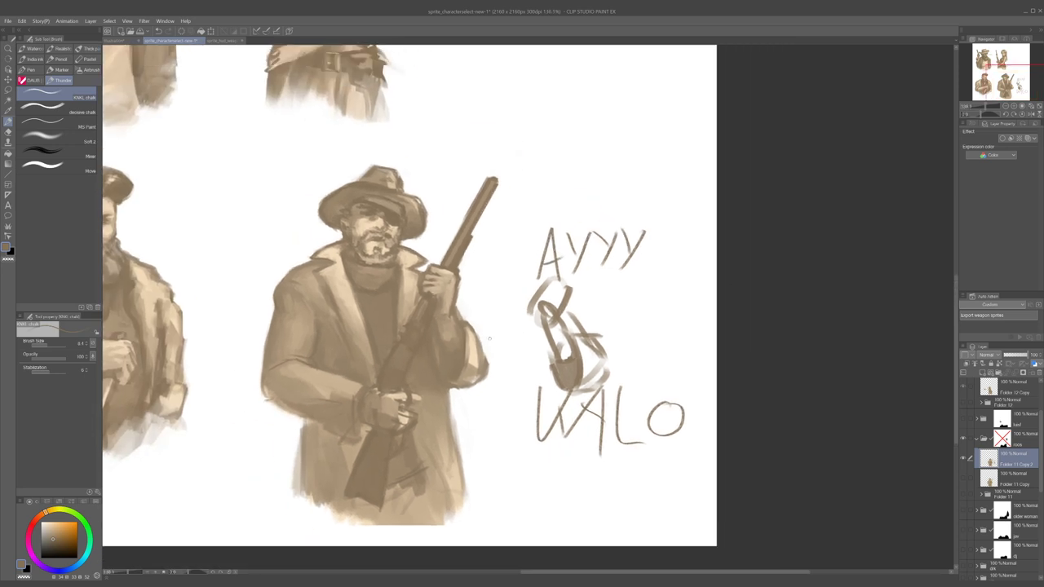
scroll(506, 338, down, 3)
scroll(530, 343, up, 1)
scroll(532, 344, up, 3)
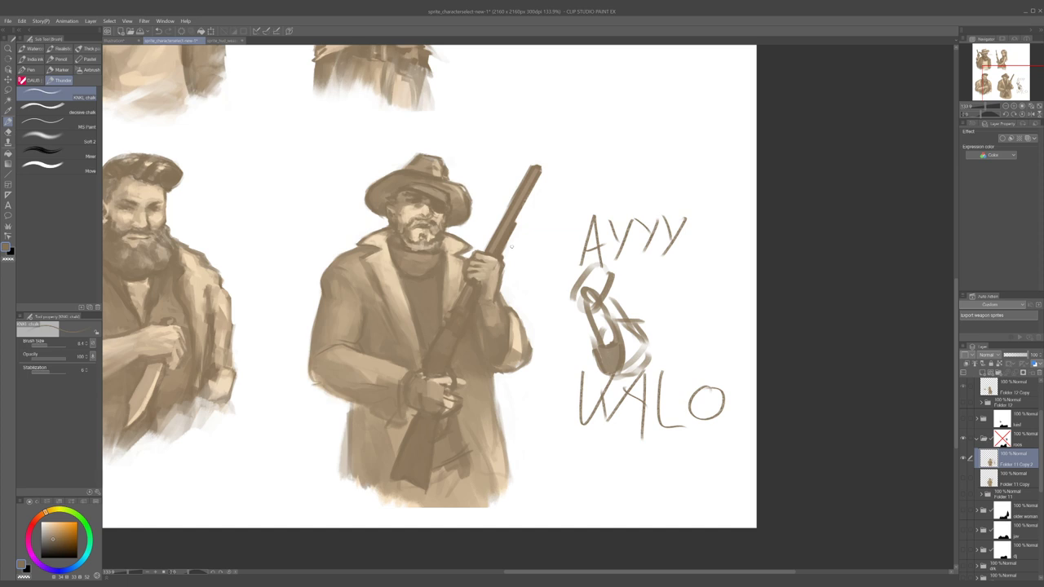
drag(545, 343, 526, 367)
drag(525, 368, 495, 362)
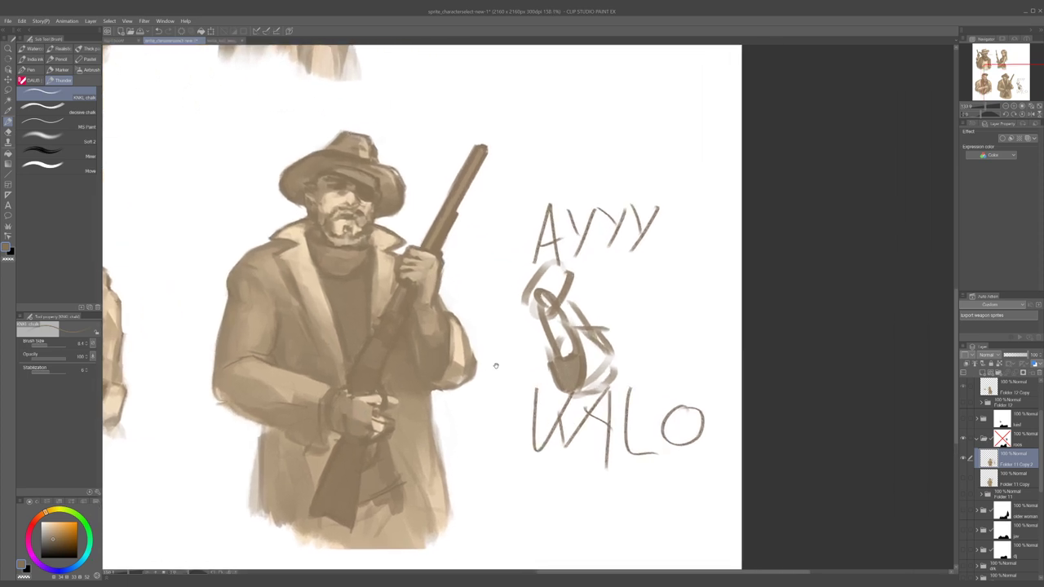
drag(505, 313, 488, 284)
drag(538, 316, 509, 358)
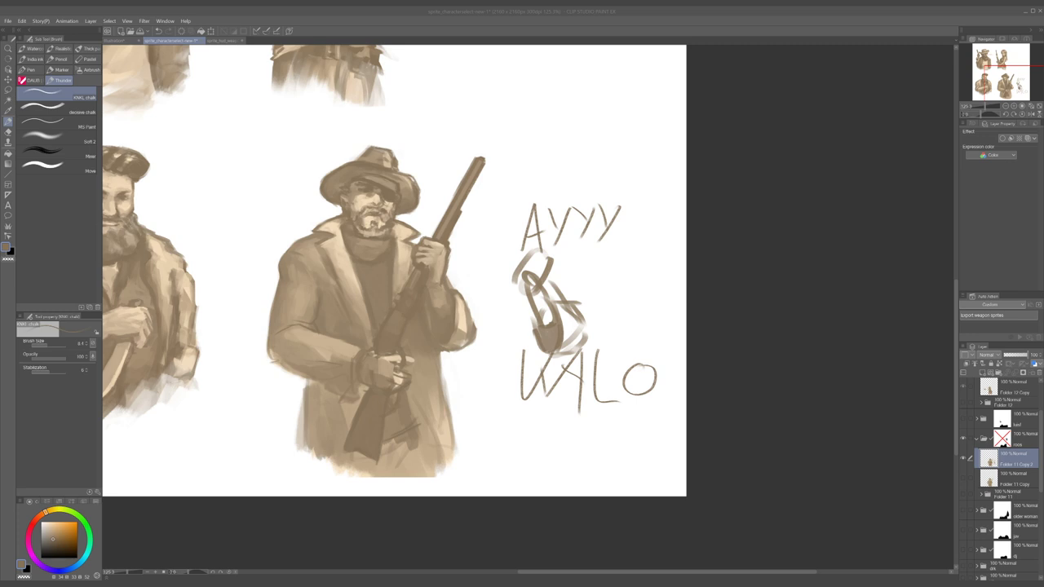
- Switch to the Colt Canyon store page in Steam and view the game's trailer in full screen
click(1005, 45)
drag(465, 292, 479, 309)
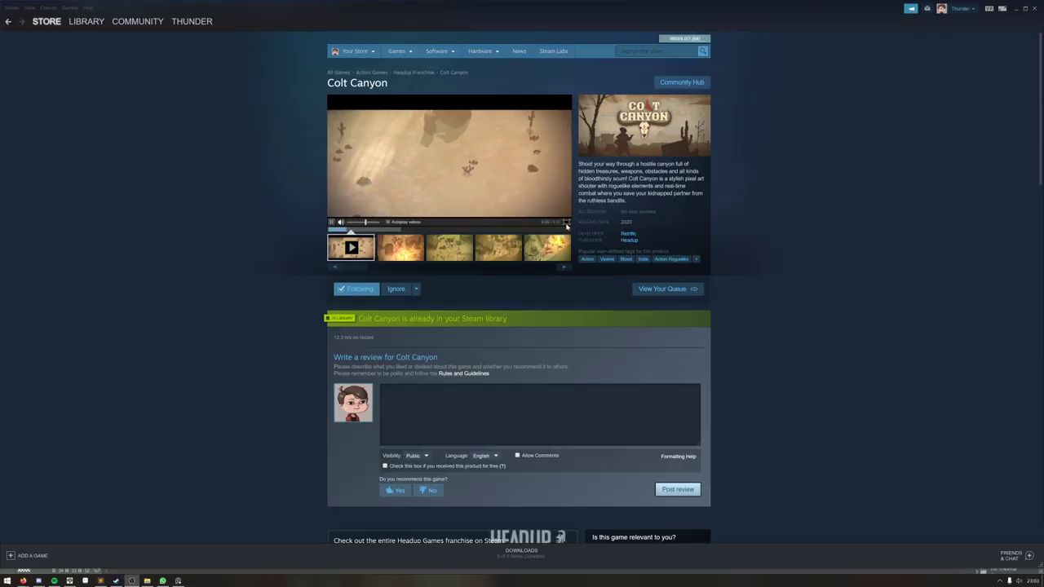
click(564, 223)
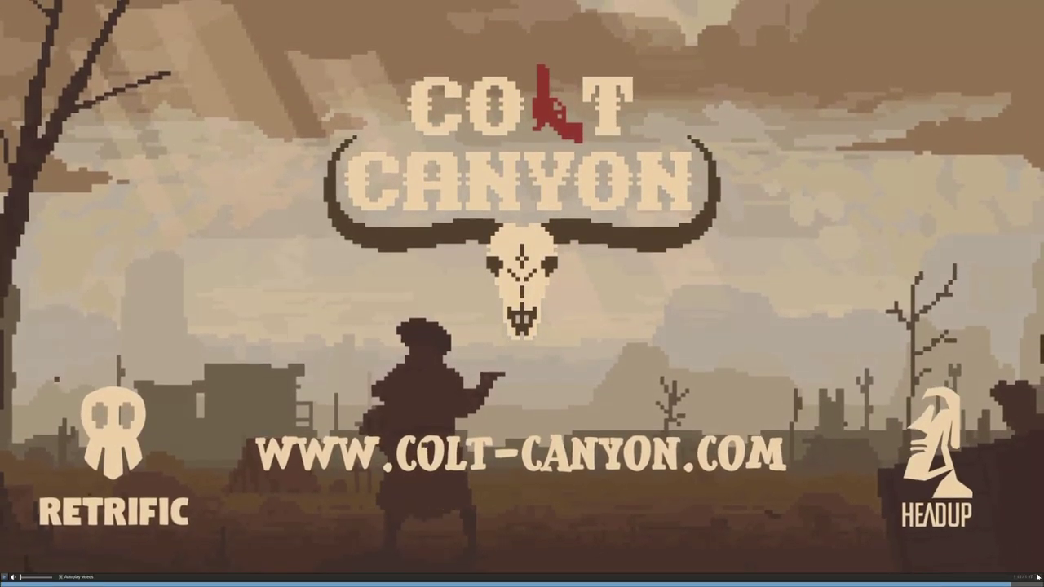
- Leave the full-screen trailer, skim the Colt Canyon store page and switch back to Clip Studio Paint
click(1004, 584)
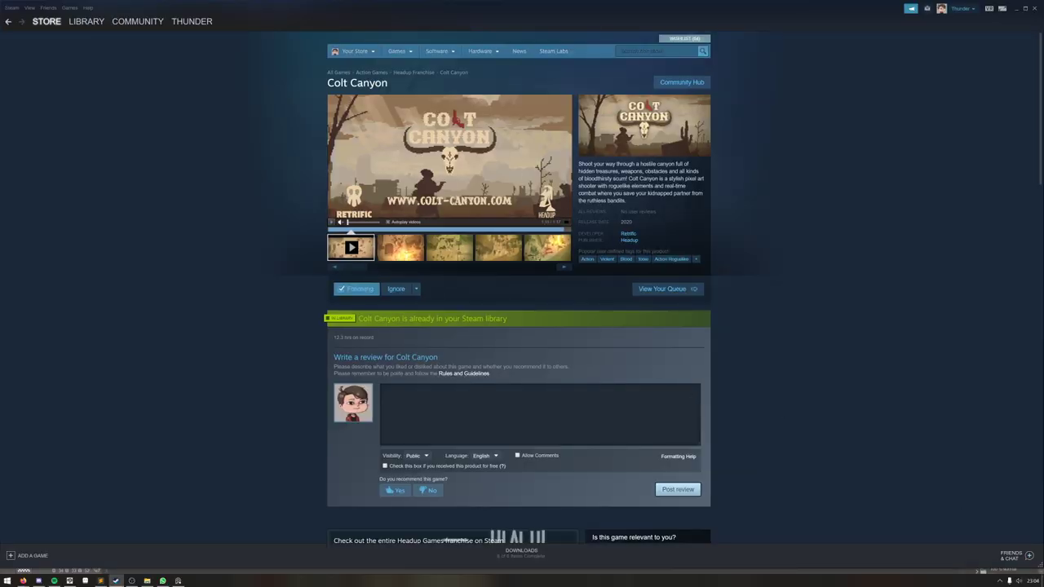
scroll(389, 268, down, 10)
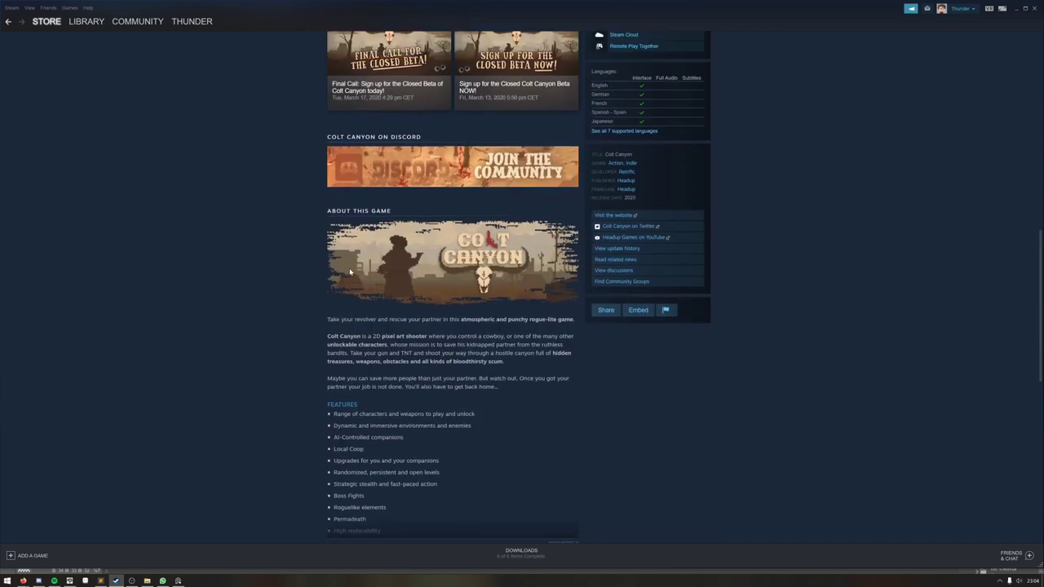
scroll(350, 272, up, 10)
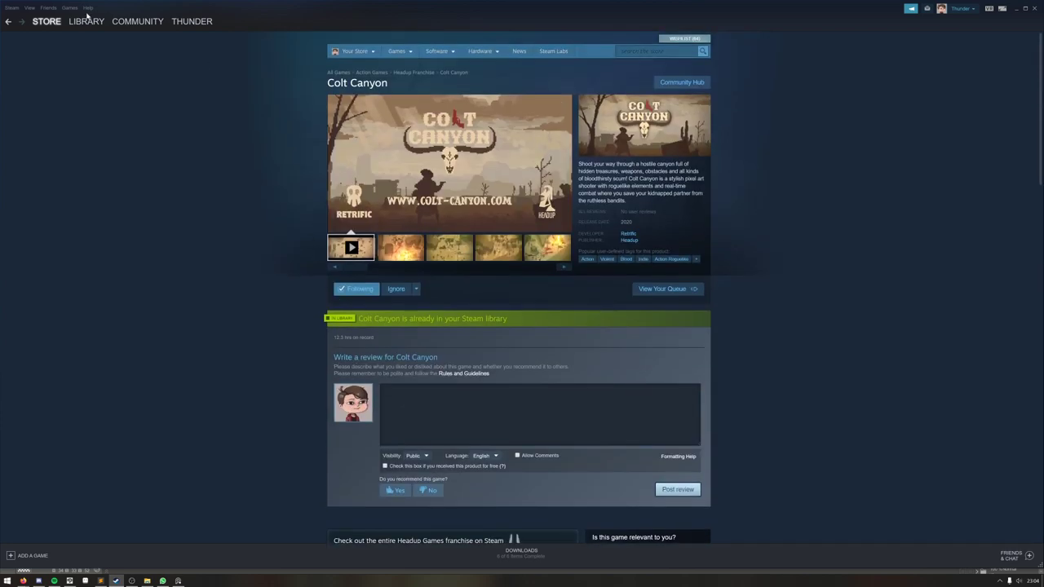
click(86, 20)
click(1016, 8)
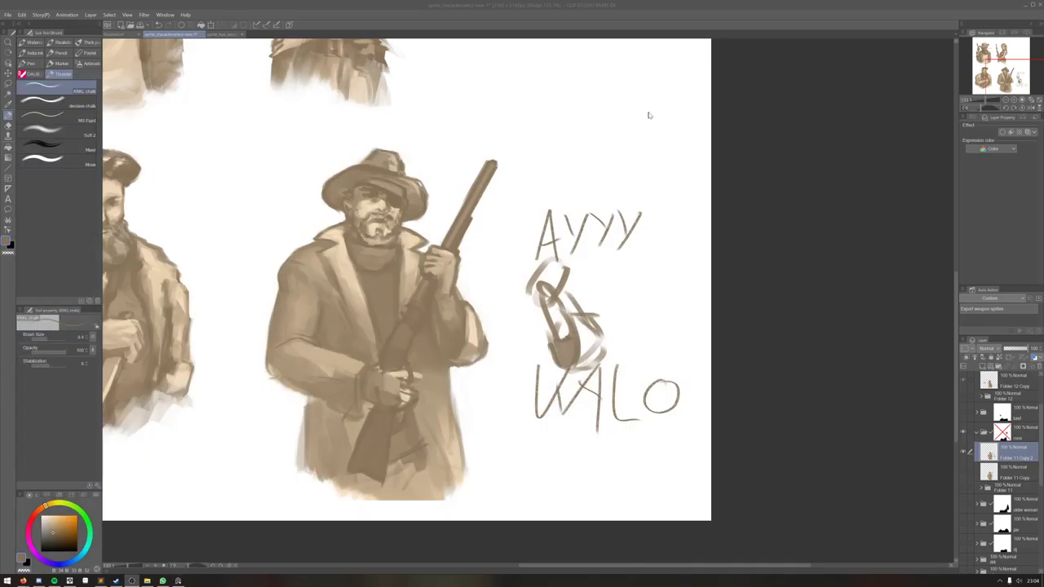
click(421, 34)
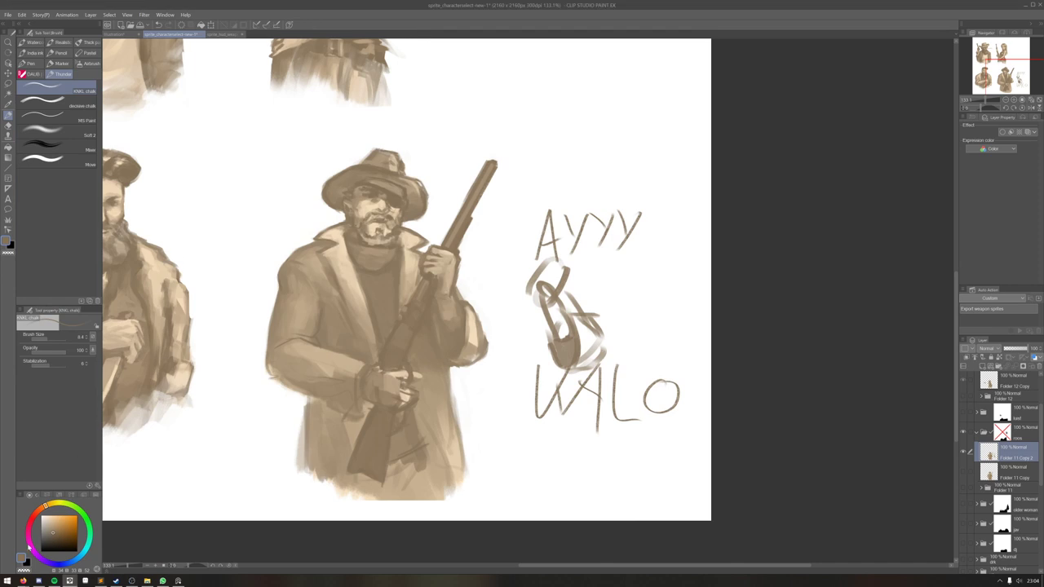
click(23, 581)
click(25, 541)
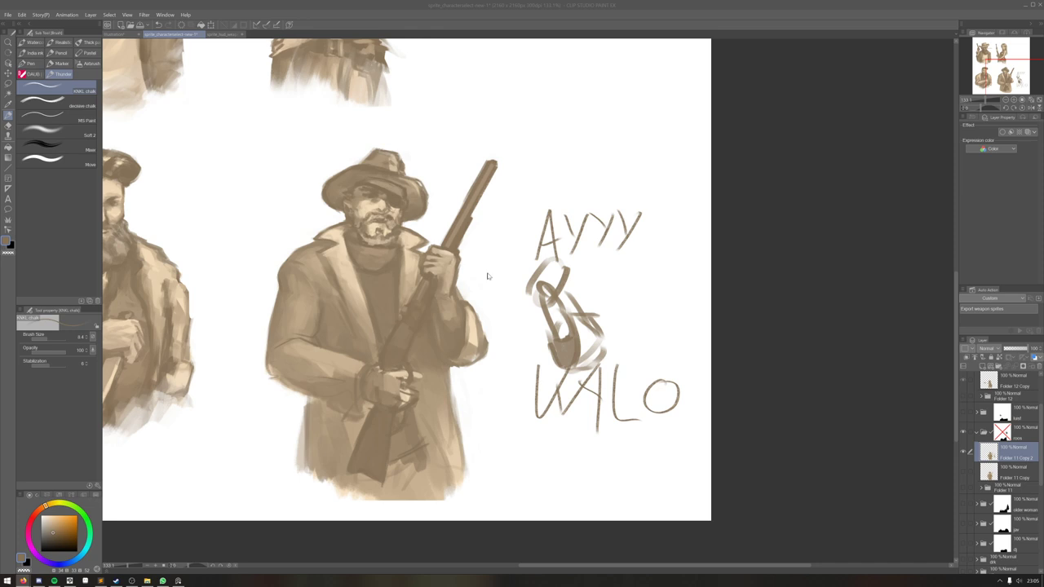
click(468, 5)
- Touch up the crown of the long-coated rifleman's hat with small strokes, undoing the first two attempts
drag(523, 346, 601, 338)
scroll(518, 331, down, 8)
scroll(513, 335, up, 5)
scroll(515, 358, up, 5)
key(c)
key(c)
key(c)
key(c)
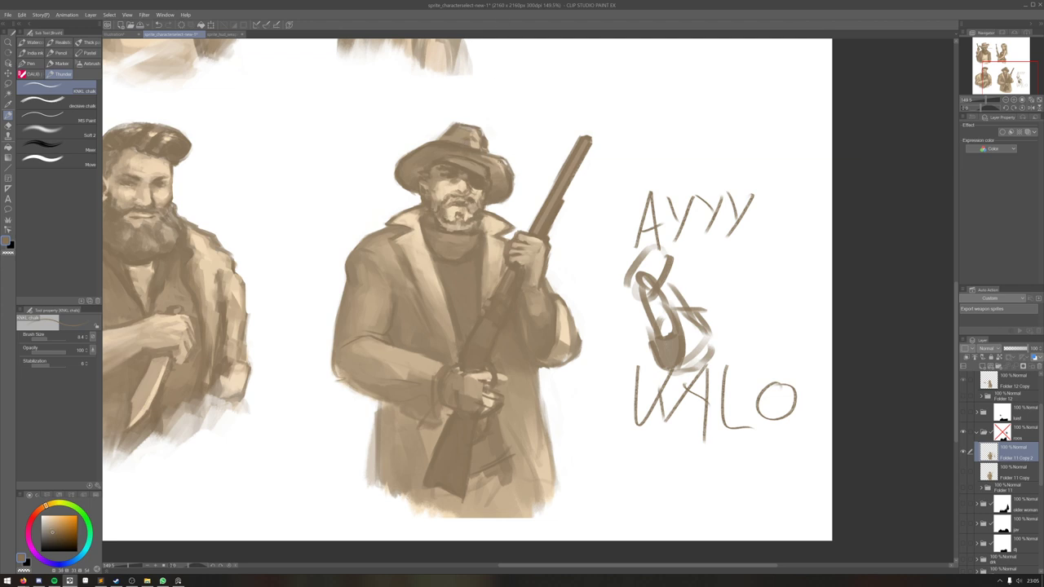
key(ctrl+z)
key(ctrl+z)
key(c)
key(c)
drag(439, 140, 453, 135)
key(x)
key(x)
key(x)
drag(461, 122, 452, 123)
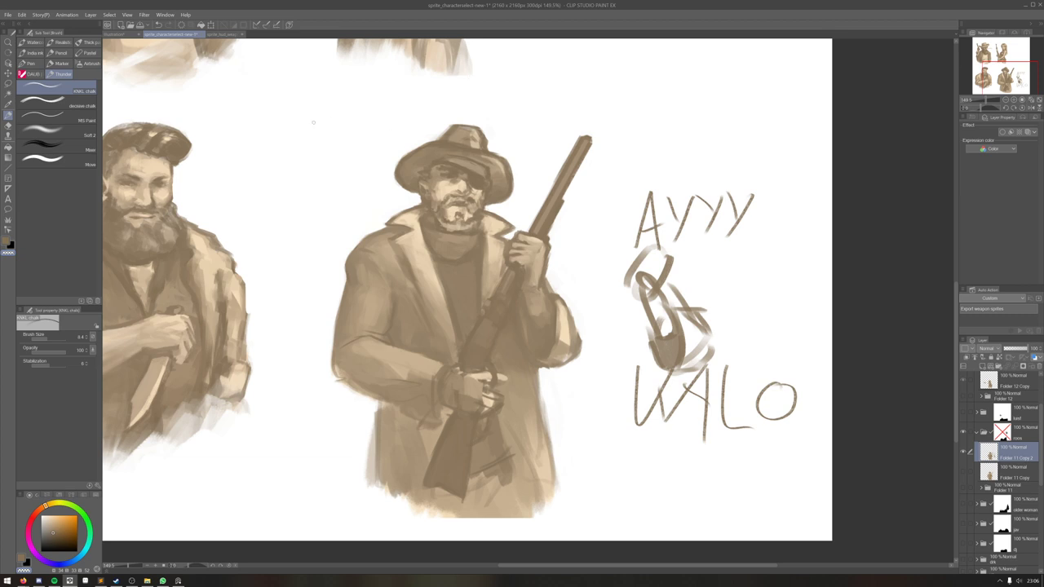
- Enlarge the brush to 15.1 and retouch the shading along the rifleman's hat brim with tones sampled nearby
alt+click(420, 167)
key(bracketright)
alt+click(409, 194)
alt+click(411, 176)
alt+click(414, 181)
alt+click(416, 173)
key(alt+Tab)
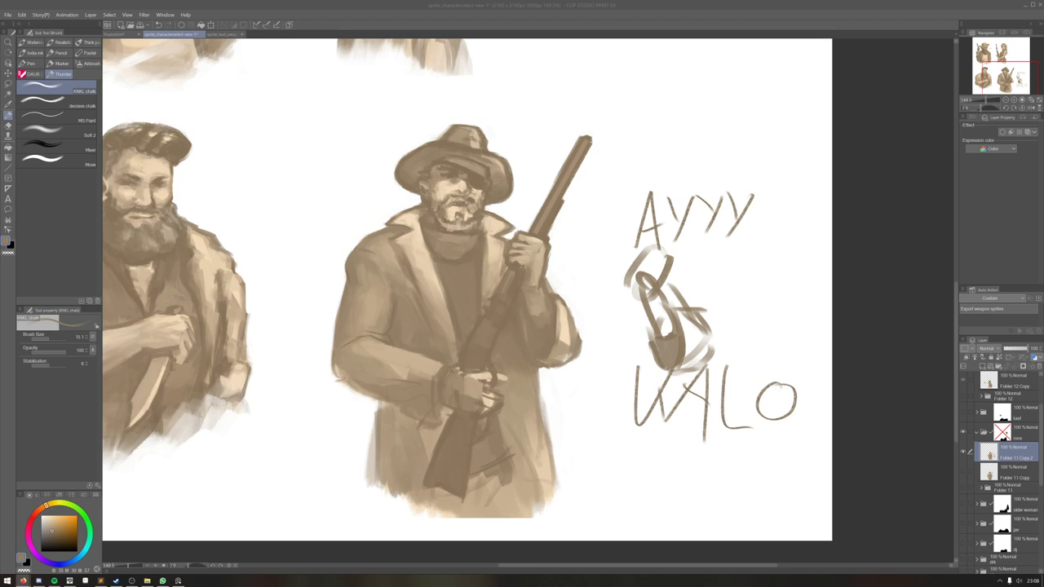
- Reduce the brush size to about 12.5 and repaint the fingers of the rifleman's lower hand in sampled light and dark tones
click(452, 78)
scroll(458, 347, down, 2)
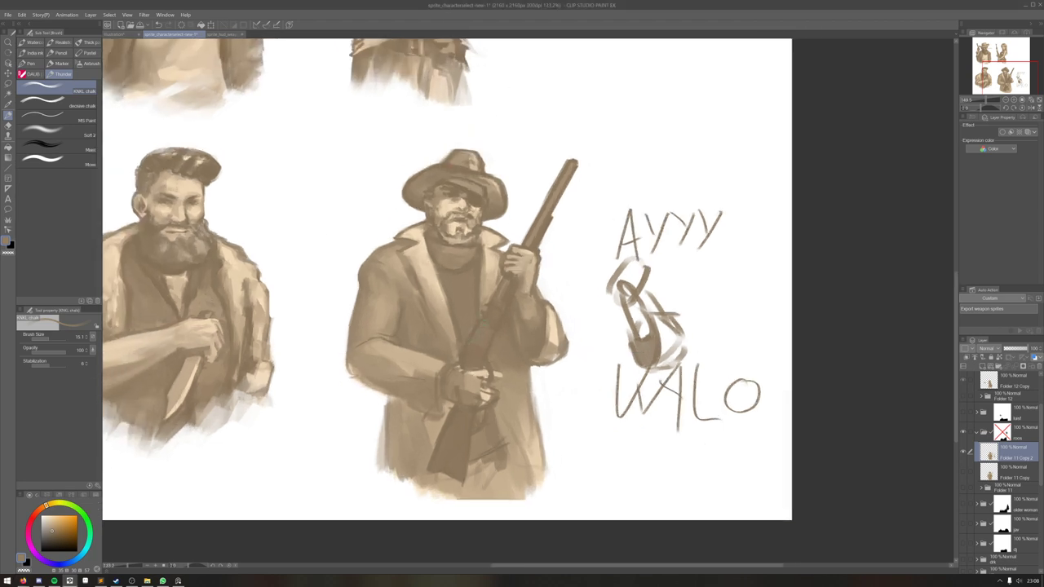
key(ctrl+plus)
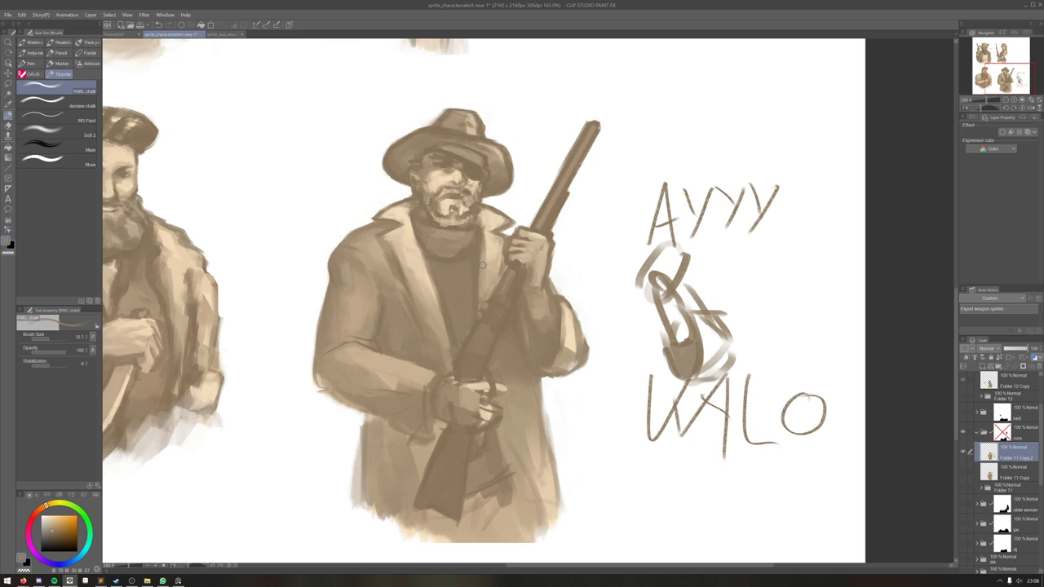
alt+click(535, 274)
alt+click(492, 389)
key([)
key([)
alt+click(483, 390)
drag(468, 391, 481, 389)
alt+click(471, 396)
alt+click(478, 391)
alt+click(483, 405)
alt+click(486, 414)
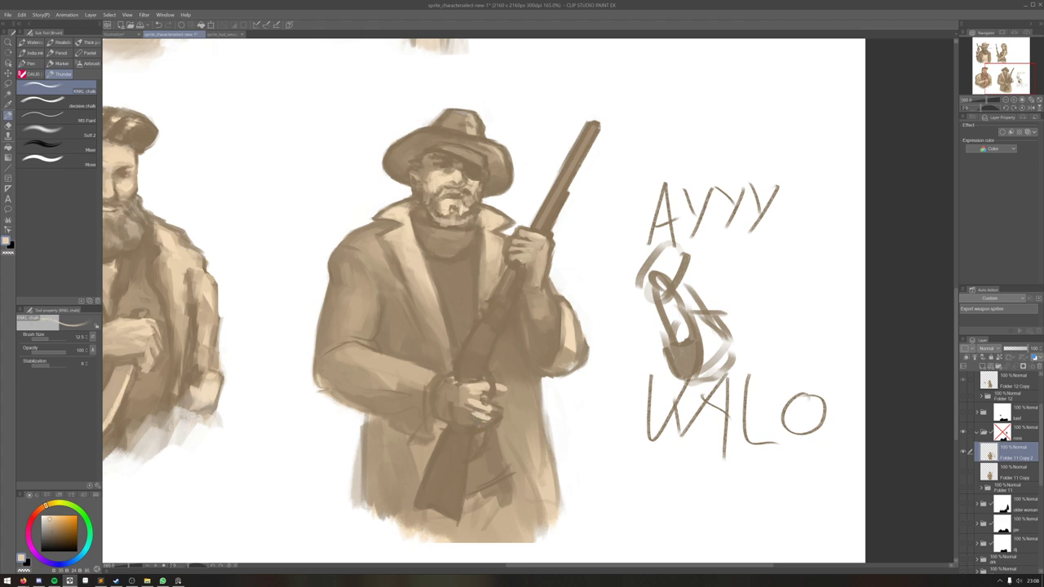
- Shape the lower fingers around the rifle grip with tones sampled from the hand and coat
alt+click(469, 424)
alt+click(483, 407)
drag(473, 419, 479, 424)
alt+click(489, 418)
alt+click(488, 418)
alt+click(481, 405)
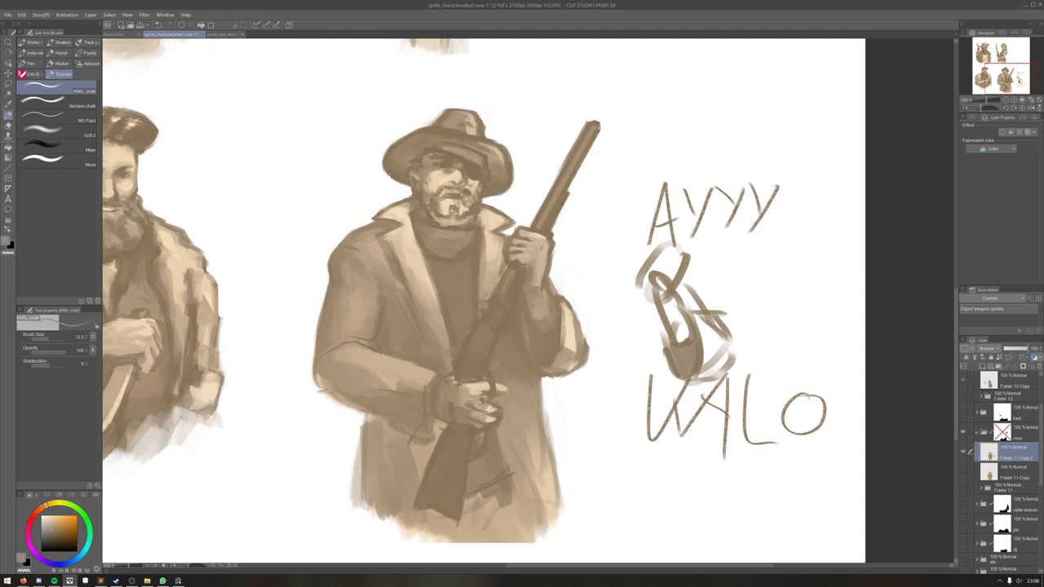
- Enlarge the brush to 18.4, rework the lower hand's knuckles with a sampled dark tone and mirror the canvas view
key(bracketright)
key(bracketright)
alt+click(450, 412)
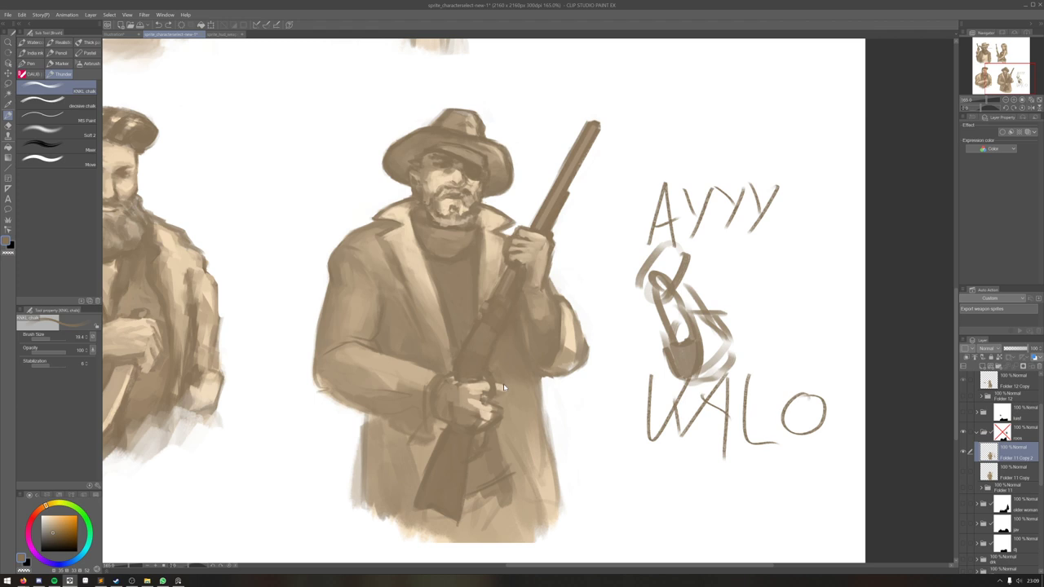
drag(478, 395, 474, 410)
key(h)
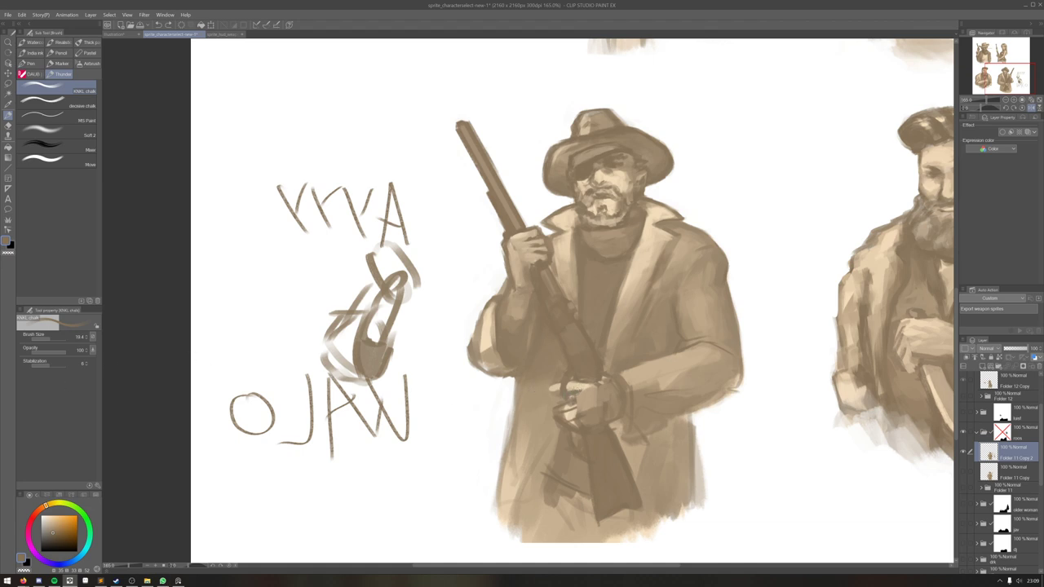
- Shrink the brush to about 12.5 and refine the curled lower fingers of the gripping hand in the mirrored view
click(69, 581)
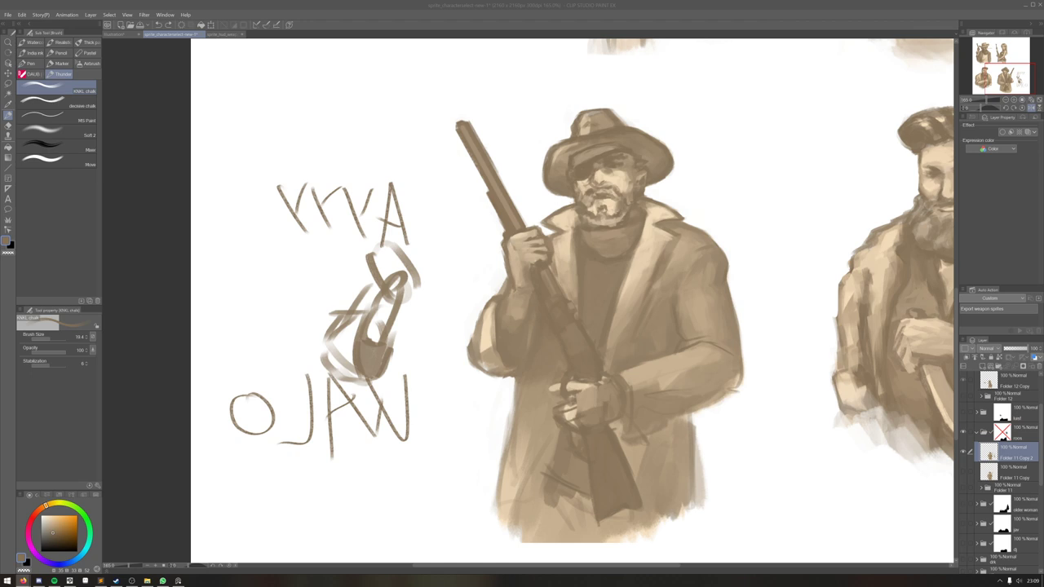
click(384, 24)
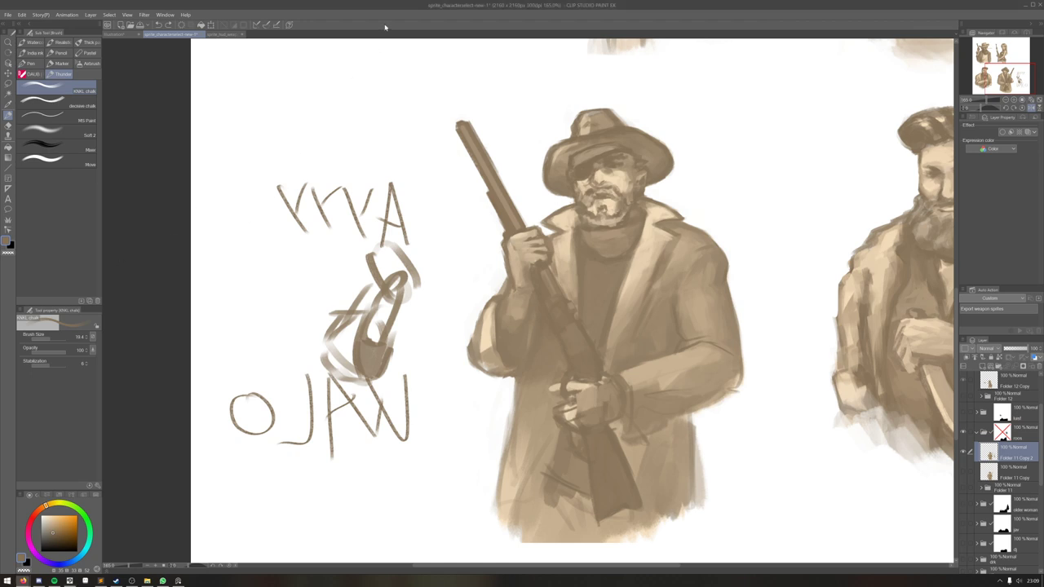
scroll(401, 107, down, 3)
drag(492, 81, 490, 118)
scroll(500, 131, up, 1)
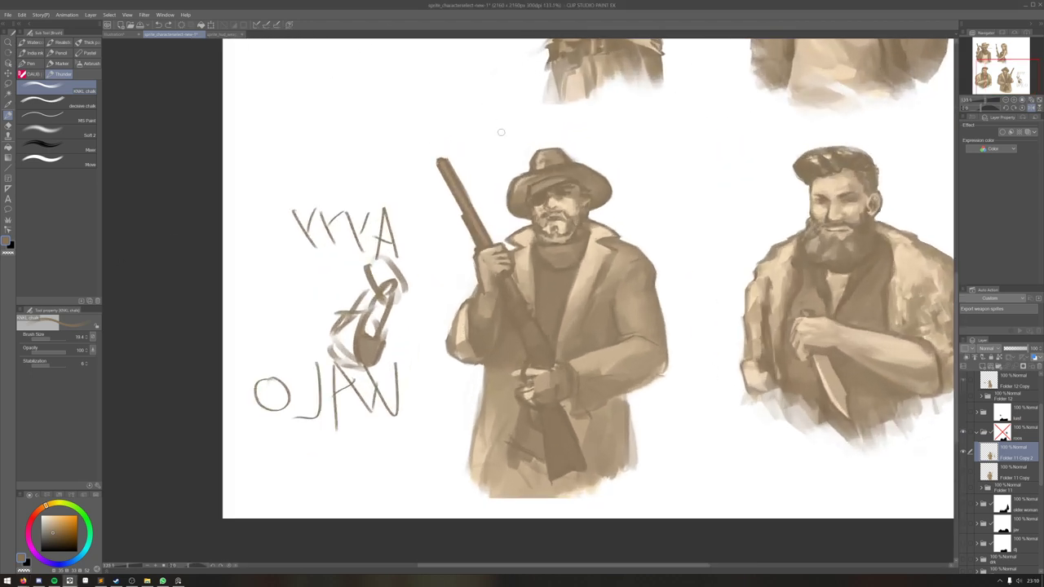
scroll(500, 132, up, 2)
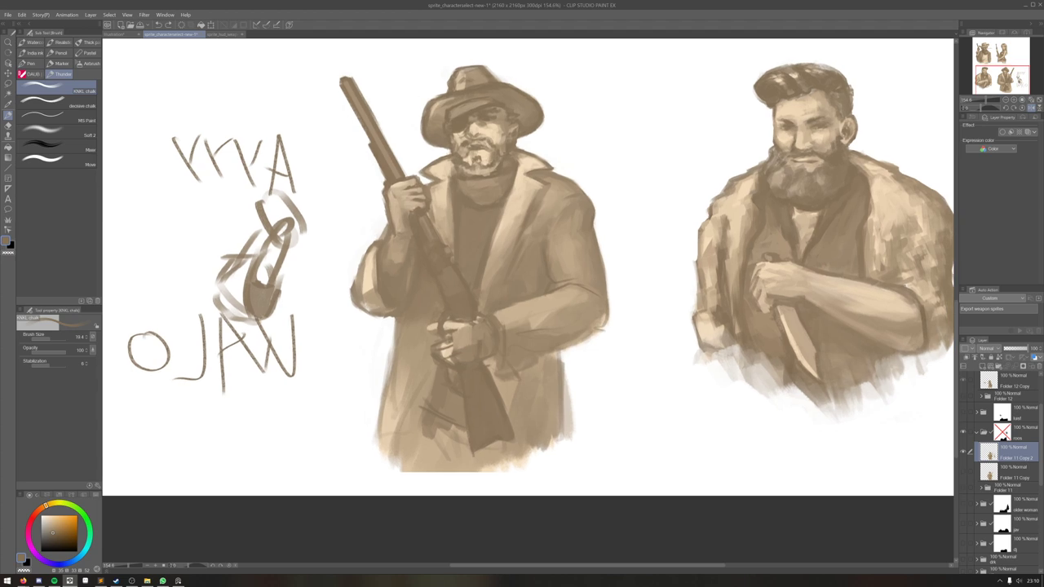
key(x)
alt+click(451, 359)
alt+click(451, 362)
key(bracketleft)
key(bracketleft)
drag(447, 359, 452, 367)
alt+click(459, 356)
alt+click(449, 353)
- Repaint the index finger beside the trigger with sampled tones, undoing the strokes that do not fit
mouse_move(450, 343)
mouse_down()
mouse_move(447, 358)
mouse_move(455, 339)
mouse_up()
key(ctrl+z)
alt+click(440, 328)
alt+click(445, 324)
alt+click(444, 324)
key(ctrl+z)
alt+click(455, 327)
alt+click(456, 327)
drag(448, 336, 435, 336)
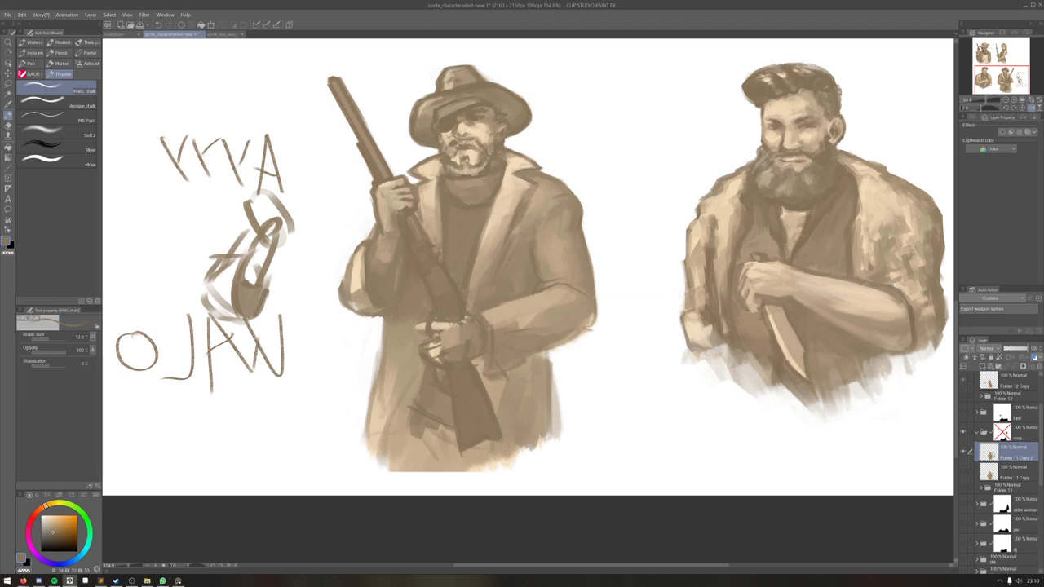
alt+click(445, 326)
- Restore the unmirrored view, rework the index finger and knuckles with sampled tones, and mirror the canvas again to check them
scroll(489, 343, down, 8)
key(h)
scroll(586, 343, up, 9)
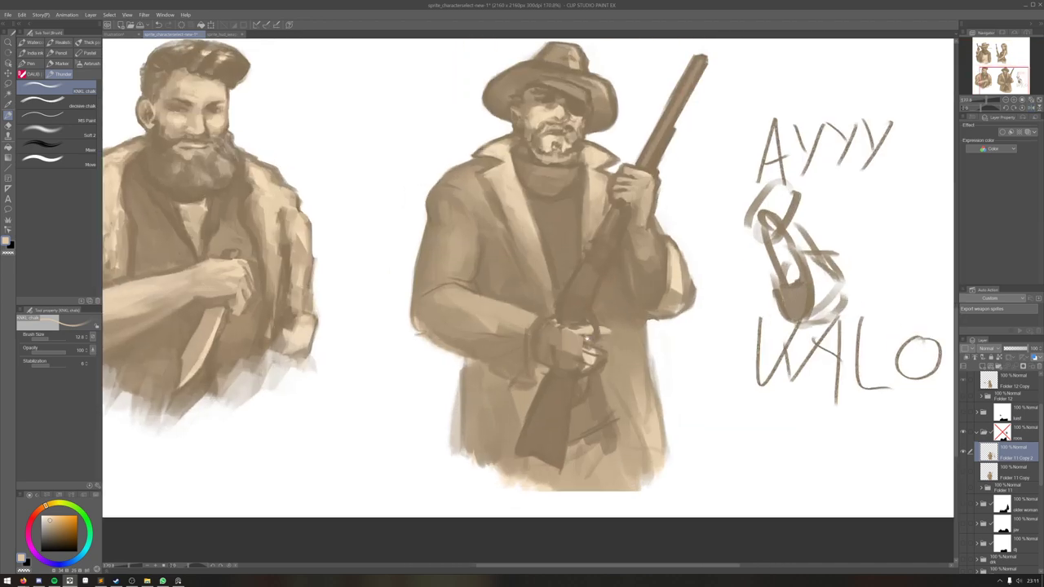
scroll(586, 344, up, 1)
scroll(585, 343, down, 1)
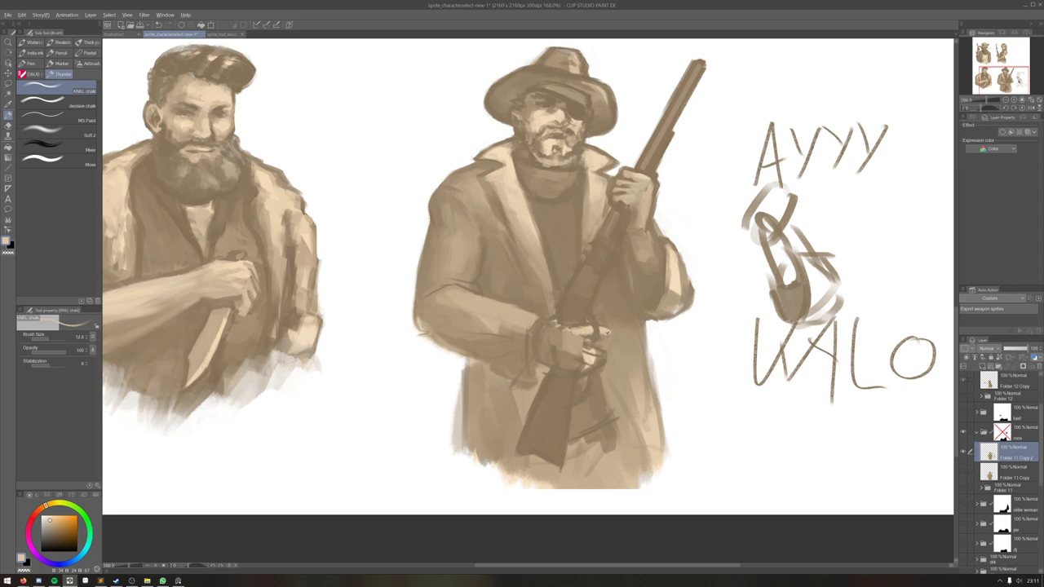
alt+click(579, 326)
alt+click(589, 356)
alt+click(607, 331)
alt+click(573, 336)
drag(572, 331, 580, 327)
alt+click(573, 323)
drag(573, 328, 590, 333)
alt+click(585, 347)
key(h)
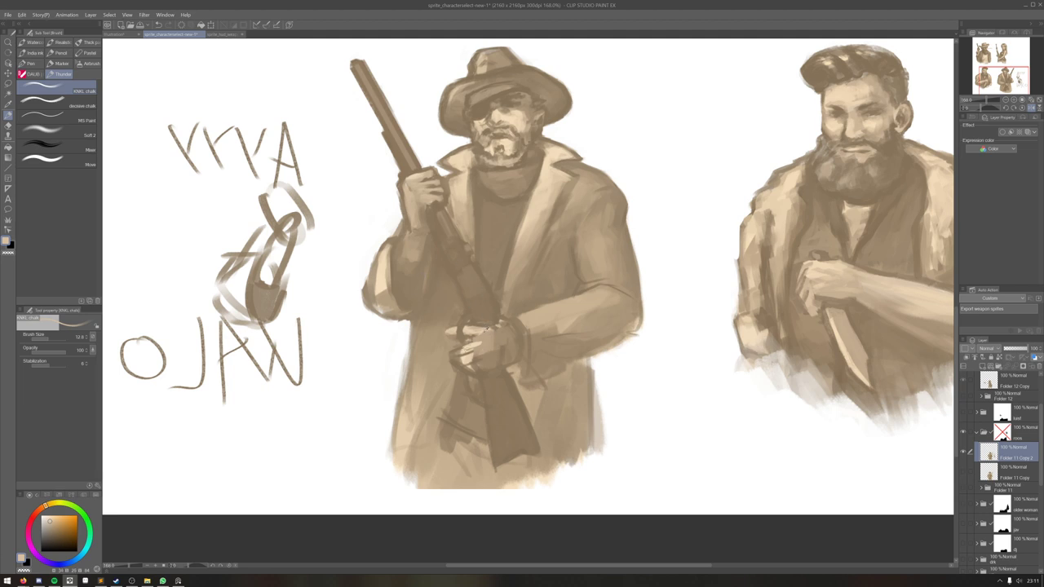
- Undo the last stroke and repaint the back of the gripping hand and its fingers with sampled tones
key(ctrl+z)
mouse_move(487, 330)
mouse_down()
mouse_move(489, 370)
mouse_move(499, 362)
mouse_move(489, 342)
mouse_move(497, 335)
mouse_up()
alt+click(482, 344)
alt+click(491, 336)
alt+click(486, 333)
alt+click(494, 332)
alt+click(508, 331)
alt+click(488, 348)
alt+click(478, 353)
alt+click(472, 365)
drag(465, 361, 471, 364)
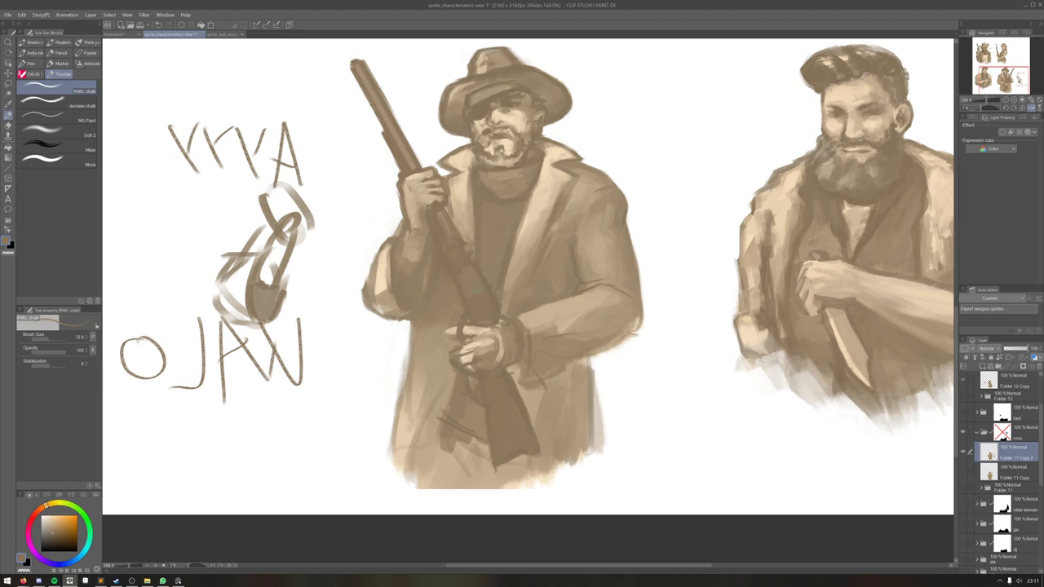
- Darken the back of the lower hand near the cuff with sampled tones, checking it in normal and mirrored views
key(h)
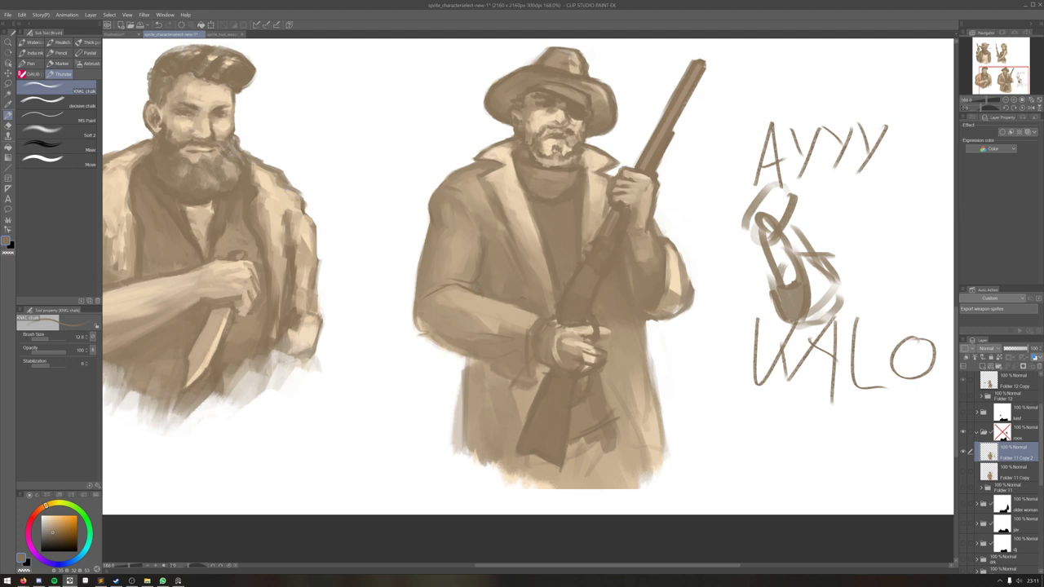
alt+click(563, 361)
alt+click(559, 349)
drag(557, 344, 566, 350)
alt+click(561, 353)
alt+click(585, 375)
key(h)
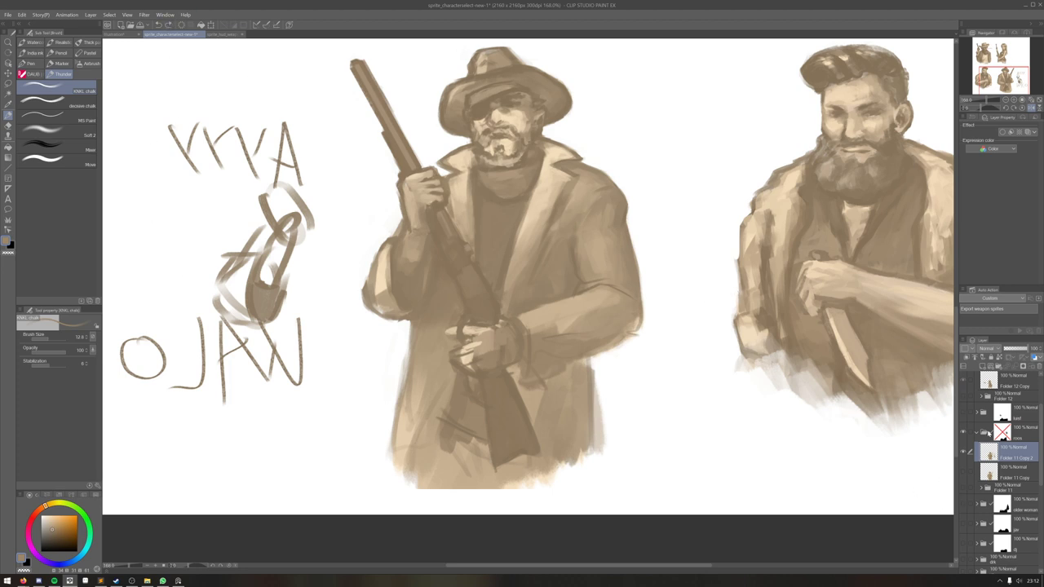
- Add a new raster layer above Folder 11 Copy 2 and dab sampled tones around the index finger on it
click(966, 366)
drag(448, 307, 441, 314)
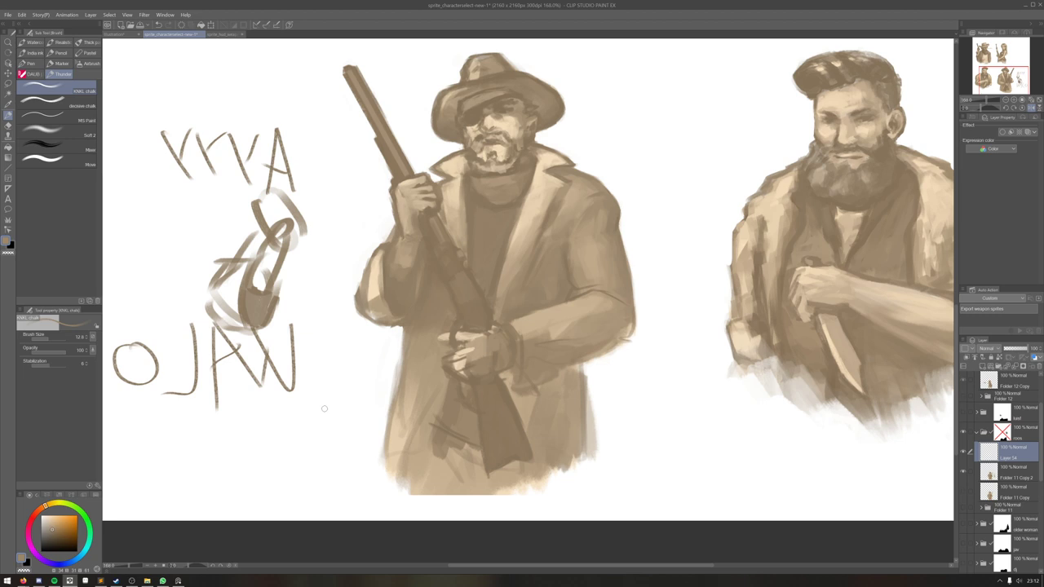
drag(466, 327, 446, 304)
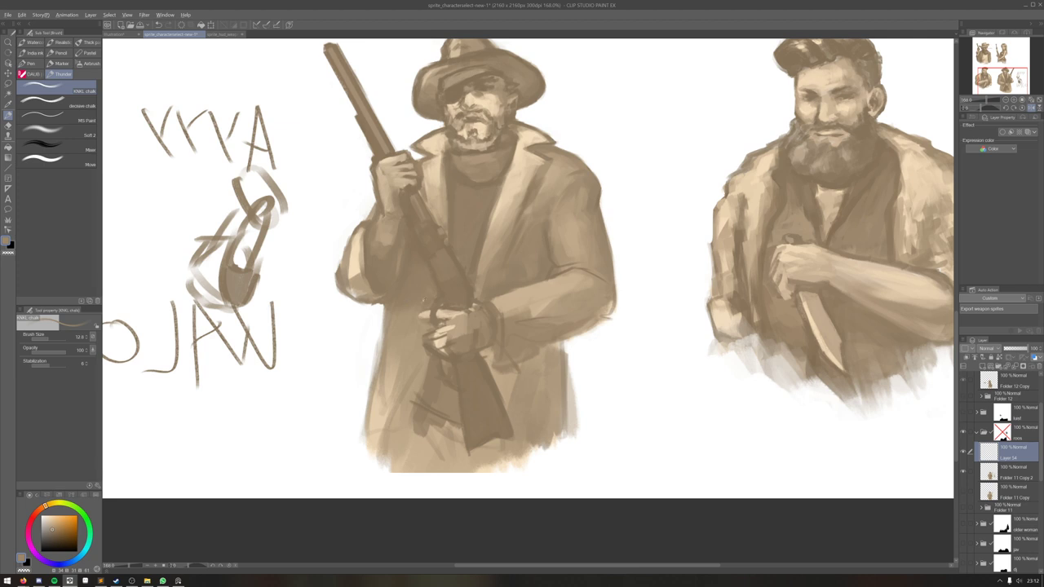
alt+click(447, 326)
alt+click(440, 331)
alt+click(446, 323)
alt+click(450, 328)
key(h)
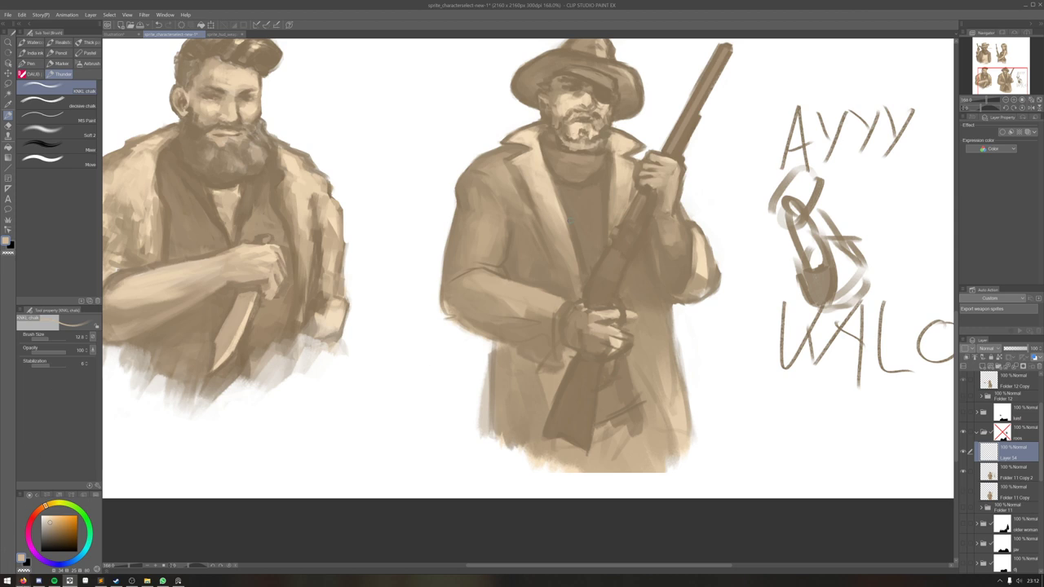
- Bring the stock photo of hands holding a rifle from the browser into Clip Studio Paint as its own document
mouse_move(23, 581)
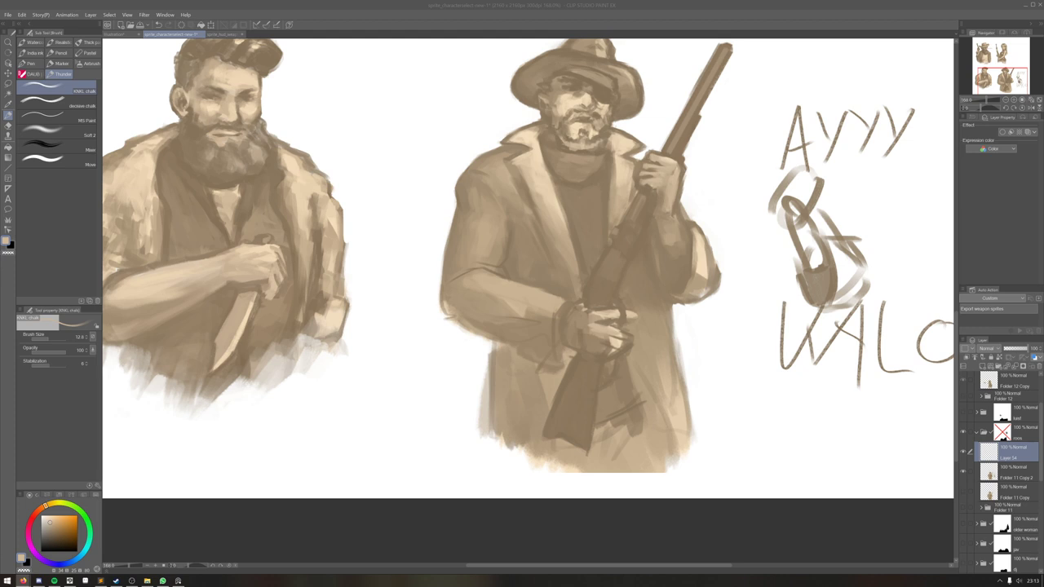
drag(420, 412, 422, 407)
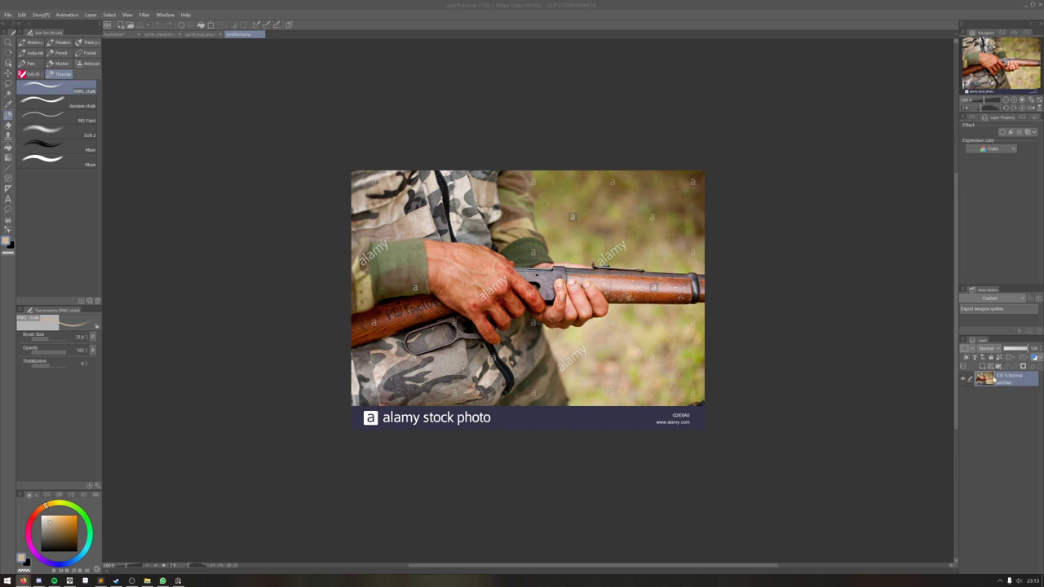
click(388, 154)
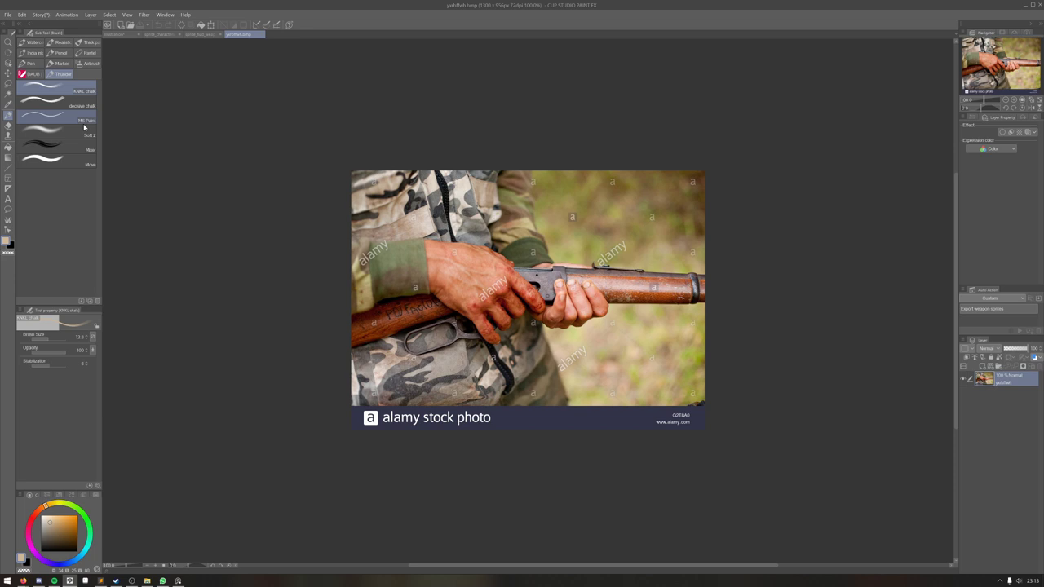
- Select a rectangular area around the hands and rifle in the reference photo and switch to the Illustration document
click(7, 83)
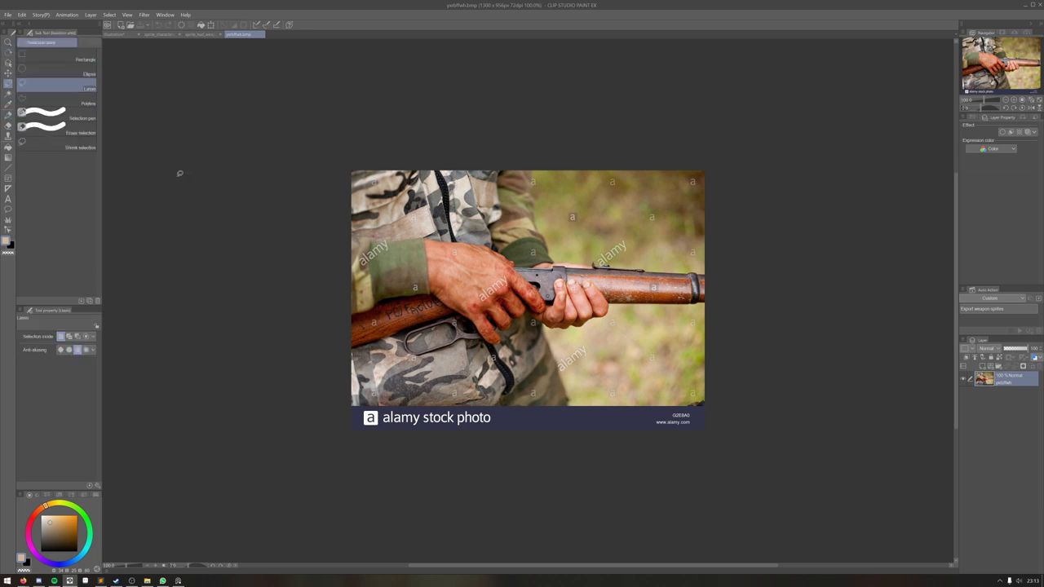
click(55, 56)
mouse_move(391, 215)
mouse_down()
mouse_move(483, 328)
mouse_move(638, 371)
mouse_up()
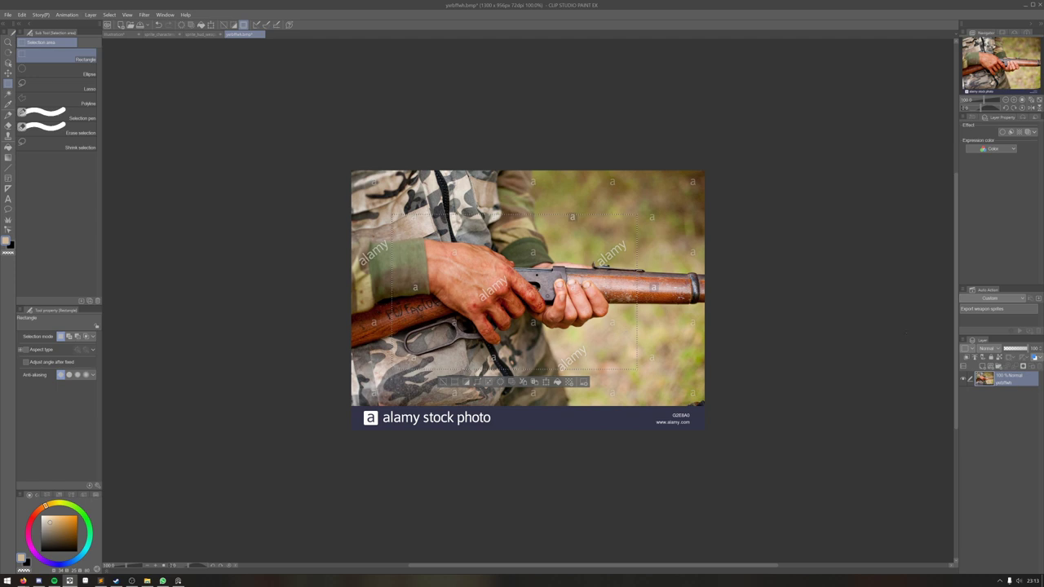
click(116, 34)
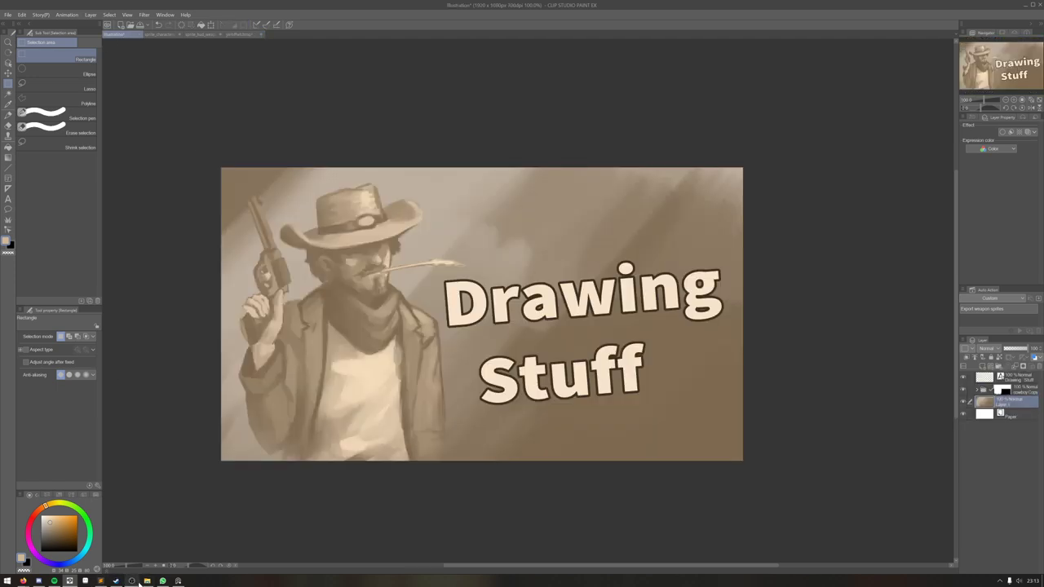
click(178, 582)
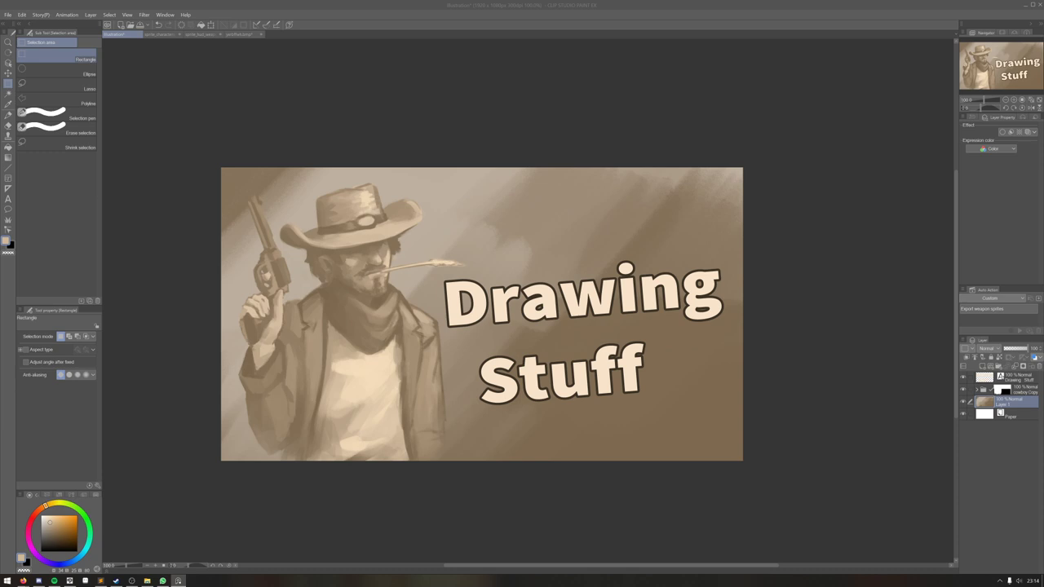
key(XF86AudioNext)
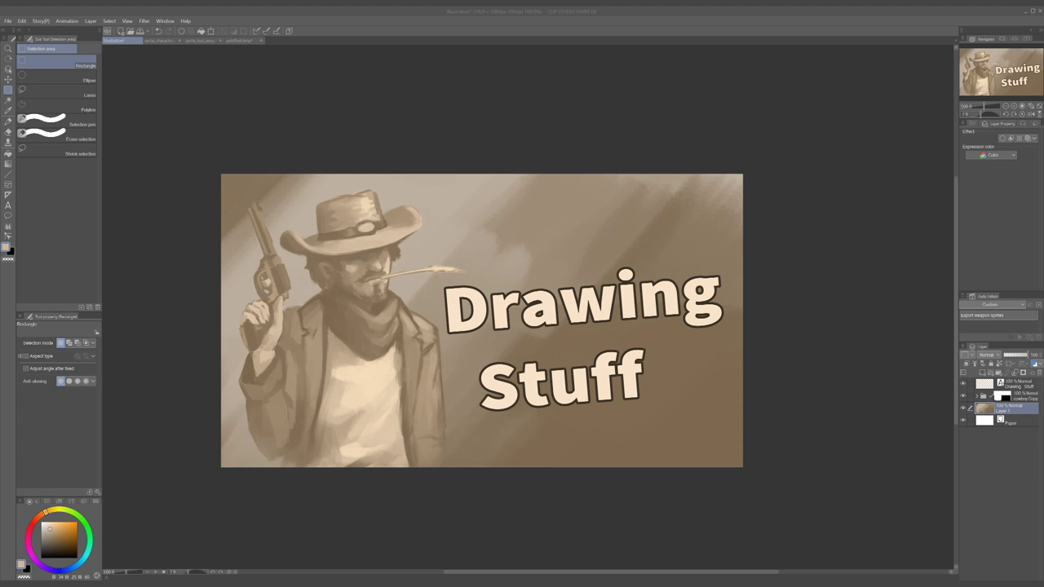
scroll(473, 227, down, 3)
scroll(483, 233, up, 1)
- Switch to the sprite_characterselect document and dab sampled tones on the back and fingers of the rifleman's lower hand
click(167, 41)
scroll(522, 294, down, 3)
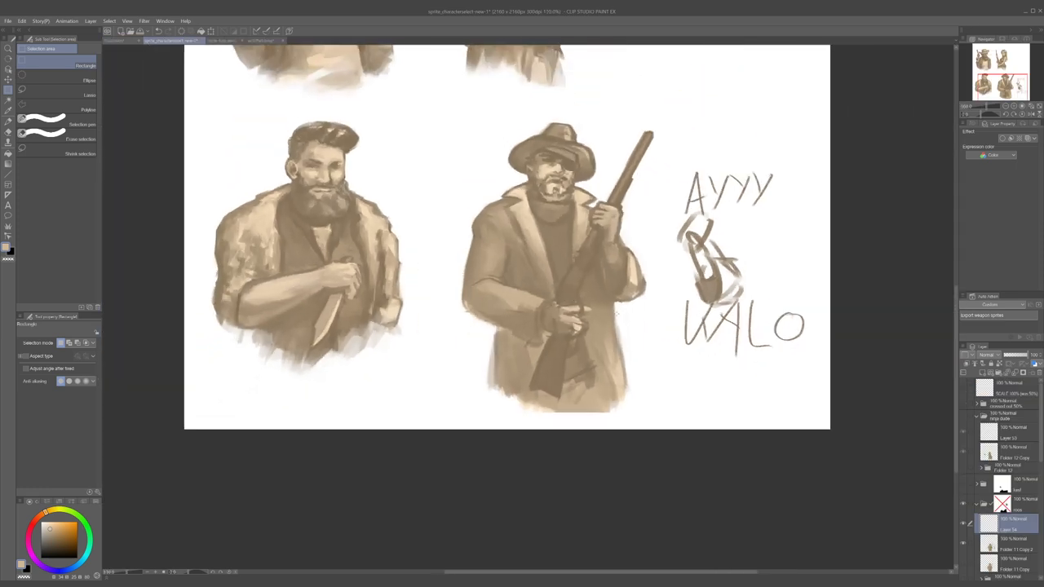
scroll(615, 321, up, 3)
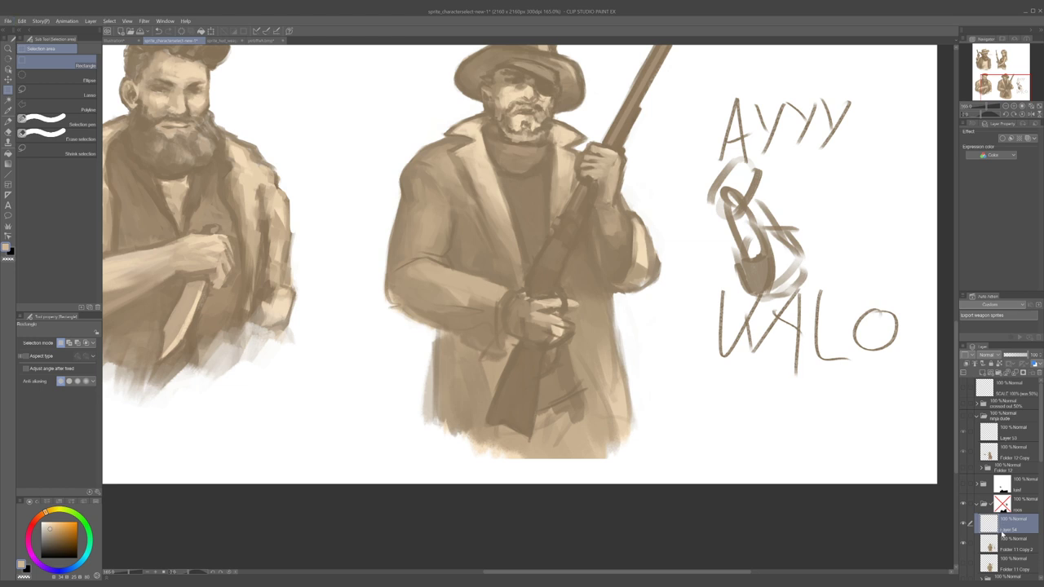
key(b)
alt+click(517, 330)
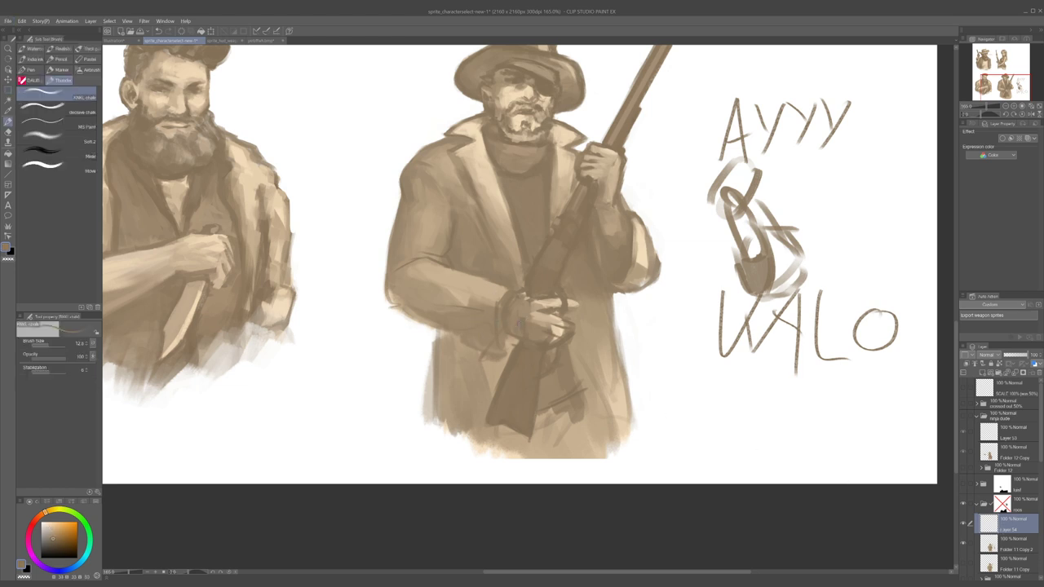
drag(529, 305, 531, 321)
alt+click(520, 315)
alt+click(569, 345)
click(558, 342)
click(570, 336)
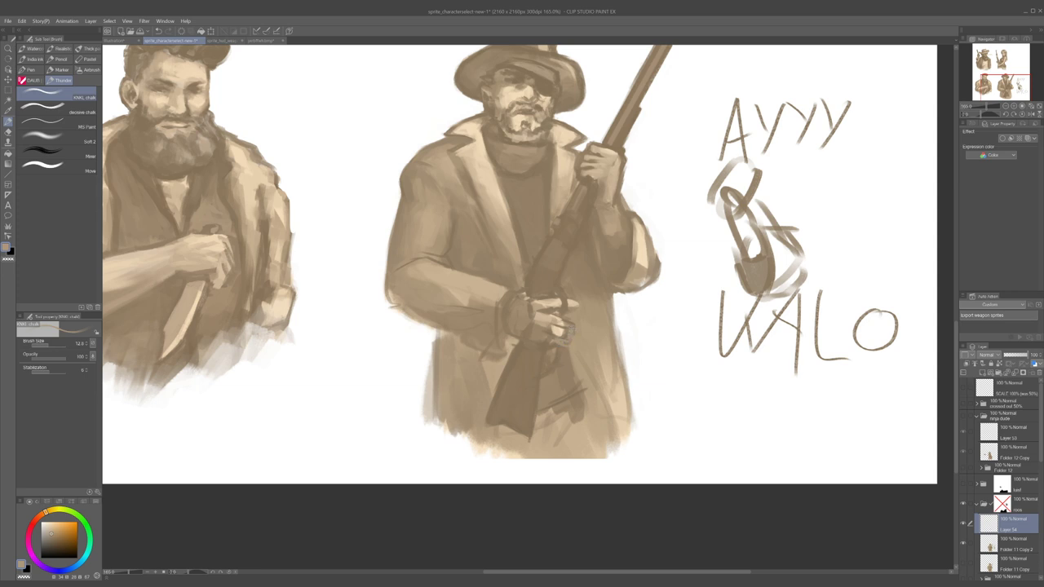
- Touch up the fingertips of the lower hand with sampled light and mid tones, then mirror the view
alt+click(571, 337)
alt+click(561, 346)
drag(563, 329, 557, 337)
alt+click(558, 324)
click(556, 342)
key(h)
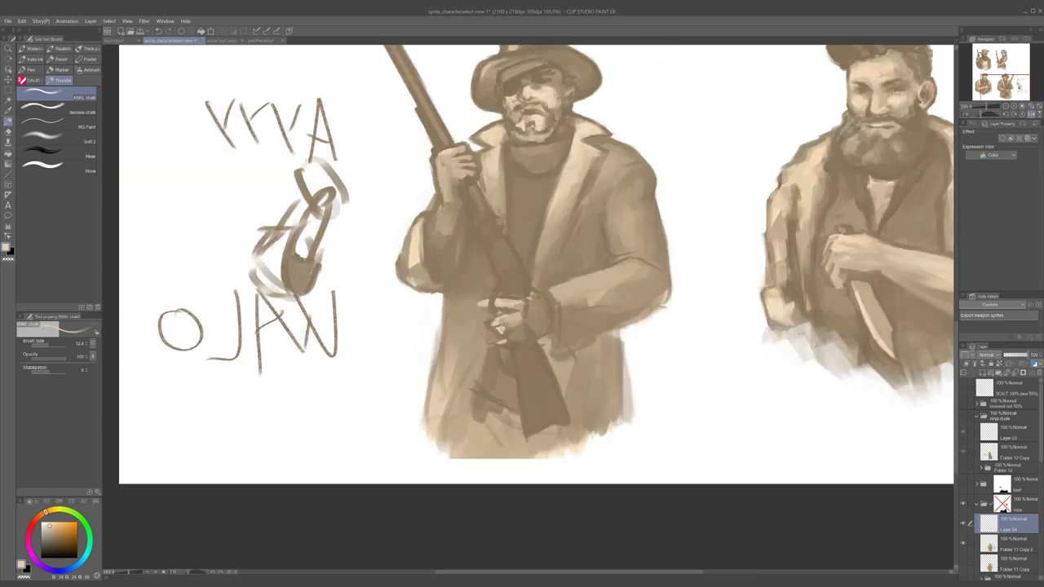
- Repaint the middle and ring fingers of the lower hand with tones sampled from the surrounding hand
alt+click(513, 309)
alt+click(509, 327)
alt+click(491, 323)
alt+click(515, 323)
alt+click(502, 322)
alt+click(500, 327)
alt+click(493, 333)
alt+click(499, 330)
alt+click(491, 334)
alt+click(498, 329)
- Define the separation between the lower hand's fingers with sampled tones, varying the brush size
key(bracketleft)
key(bracketleft)
alt+click(503, 329)
key(bracketright)
key(bracketright)
key(bracketright)
key(bracketright)
key(bracketleft)
alt+click(511, 327)
alt+click(505, 331)
alt+click(506, 329)
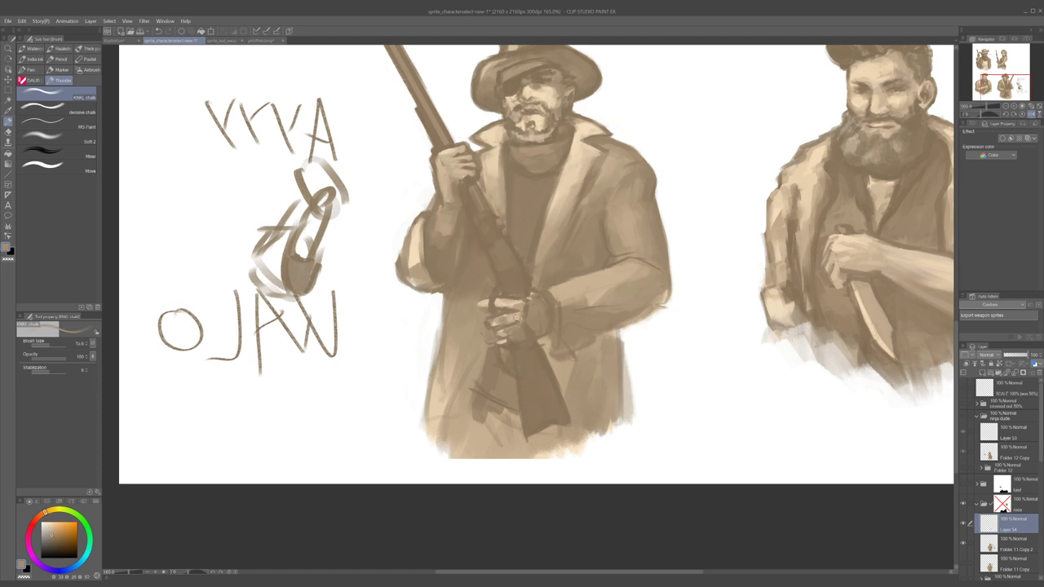
- Blend the fingertips of the lower hand into the rifle grip and coat with sampled tones
alt+click(507, 328)
alt+click(513, 333)
alt+click(496, 331)
alt+click(504, 330)
alt+click(490, 323)
alt+click(476, 339)
- Clean up the index finger and the rifle edge above it with a smaller brush and sampled tones
alt+click(502, 288)
key(bracketleft)
key(bracketleft)
alt+click(490, 286)
alt+click(493, 287)
alt+click(505, 304)
alt+click(506, 302)
alt+click(499, 297)
alt+click(483, 300)
drag(485, 294, 484, 316)
alt+click(502, 304)
alt+click(492, 304)
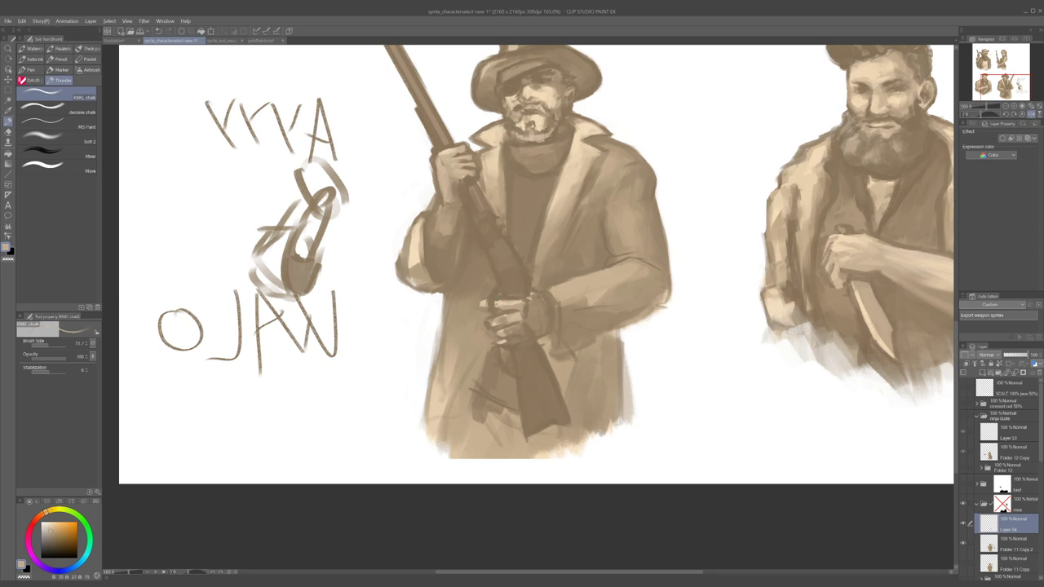
alt+click(492, 305)
key(alt)
- Add a sampled darker stroke along the gap below the index finger, checking it in normal and mirrored views
key(h)
alt+click(587, 304)
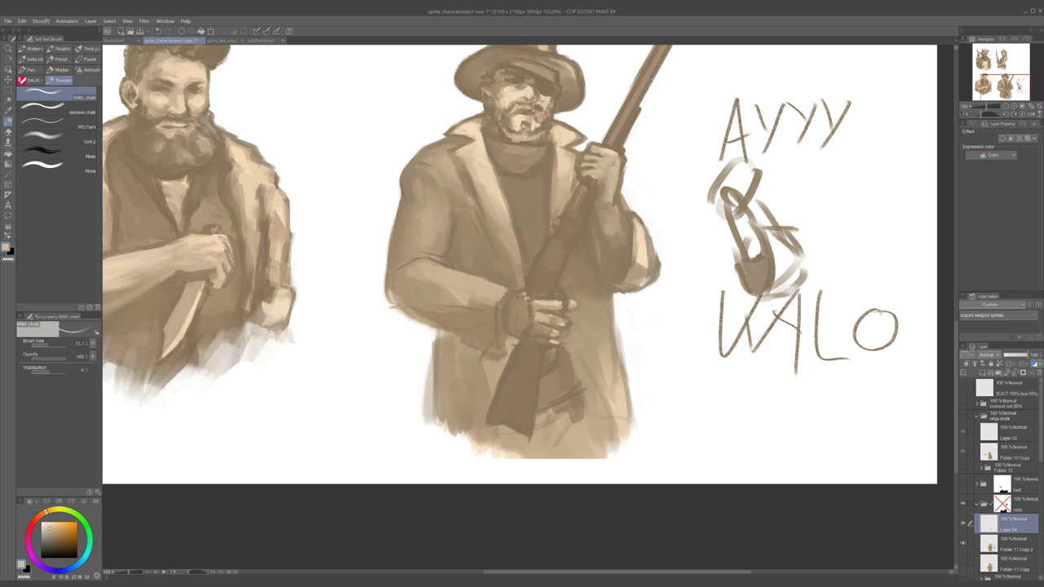
alt+click(548, 314)
drag(549, 316, 561, 320)
key(h)
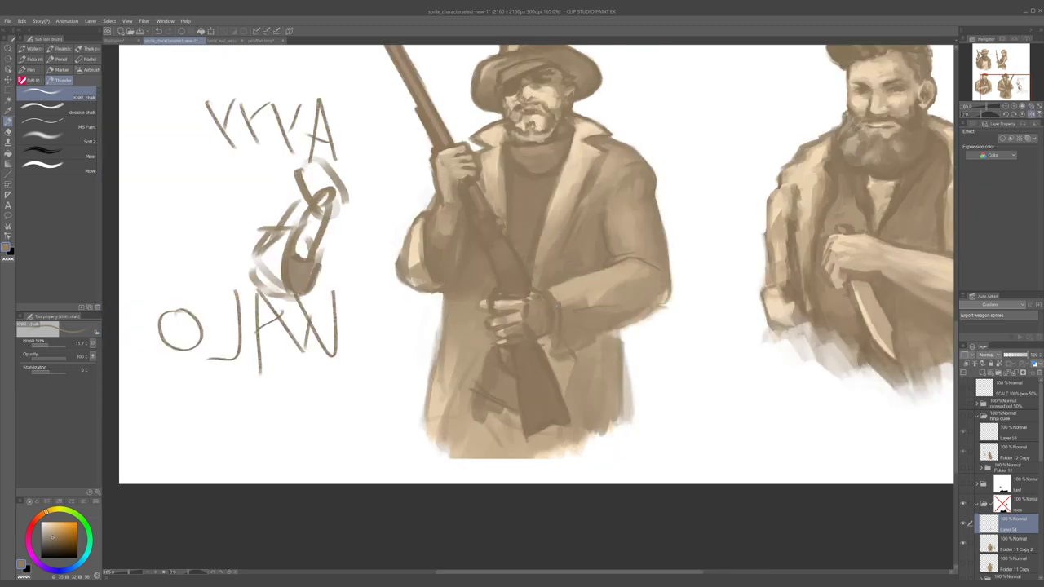
mouse_move(593, 345)
mouse_down()
mouse_move(575, 341)
mouse_move(599, 356)
mouse_move(625, 344)
mouse_move(678, 267)
mouse_up()
key(alt+])
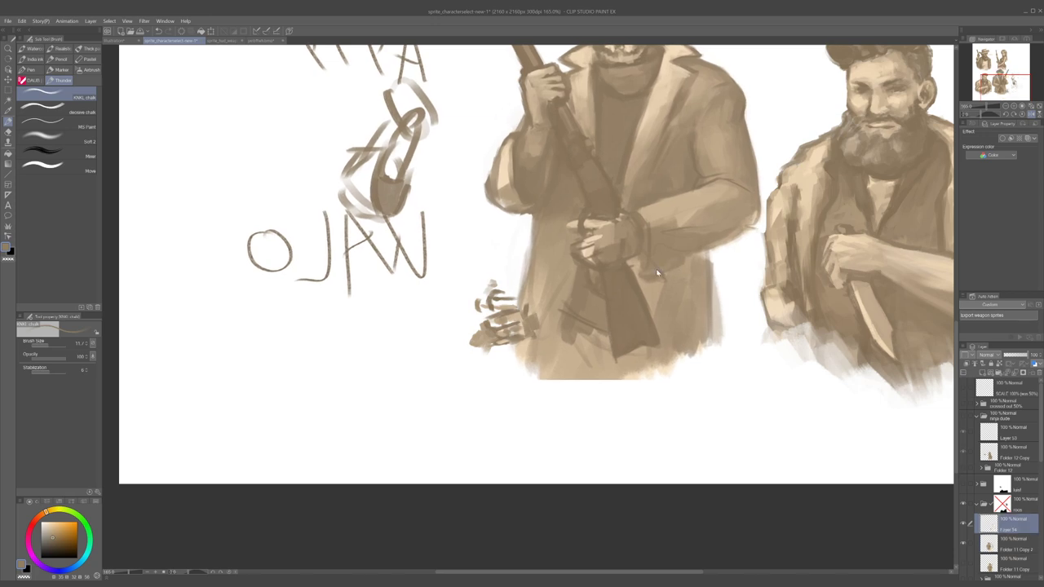
key(ctrl+z)
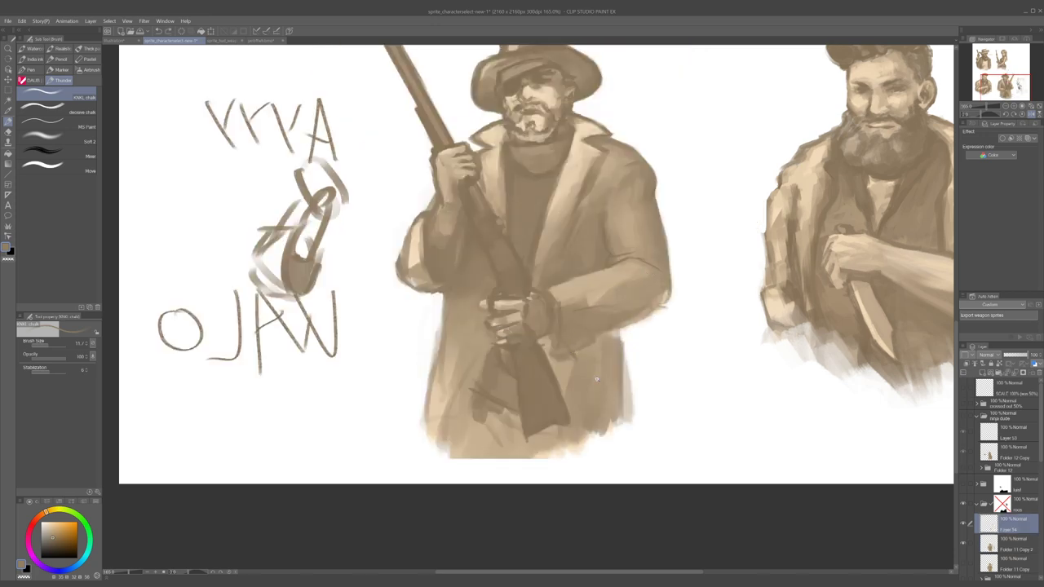
- Retouch the knuckles and back of the lower hand with a sampled tone, checking the whole figure
scroll(591, 378, down, 8)
scroll(584, 381, up, 5)
drag(583, 382, 548, 363)
scroll(546, 342, up, 2)
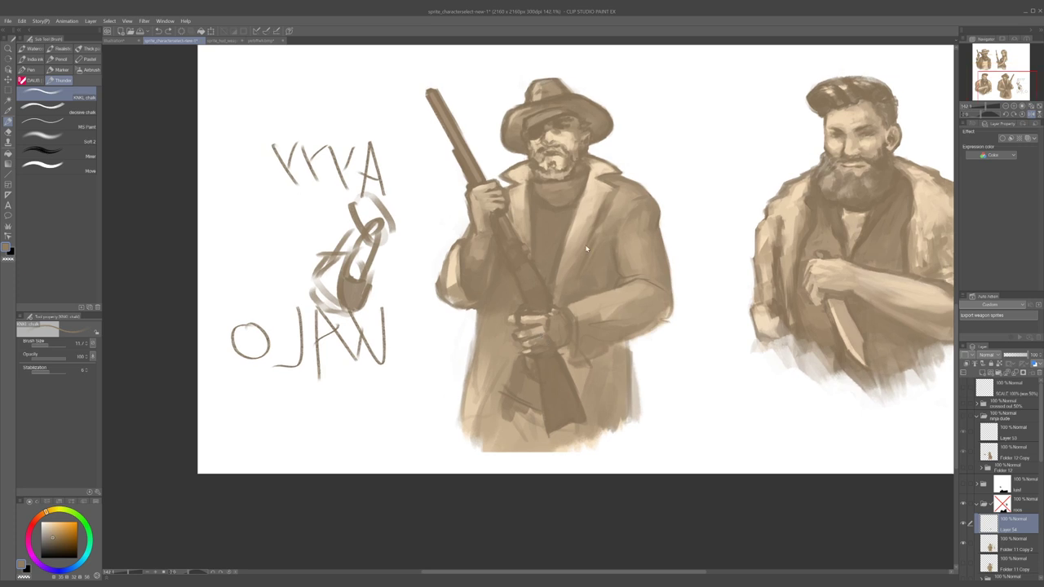
scroll(545, 317, up, 4)
mouse_move(549, 326)
mouse_down()
mouse_move(540, 325)
mouse_move(553, 333)
mouse_up()
alt+click(565, 329)
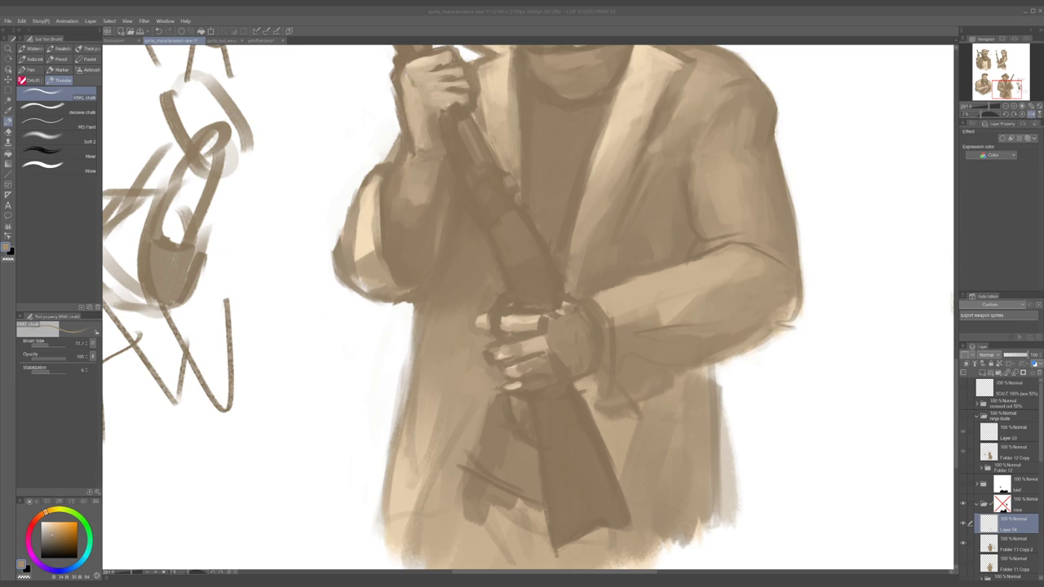
scroll(464, 294, down, 6)
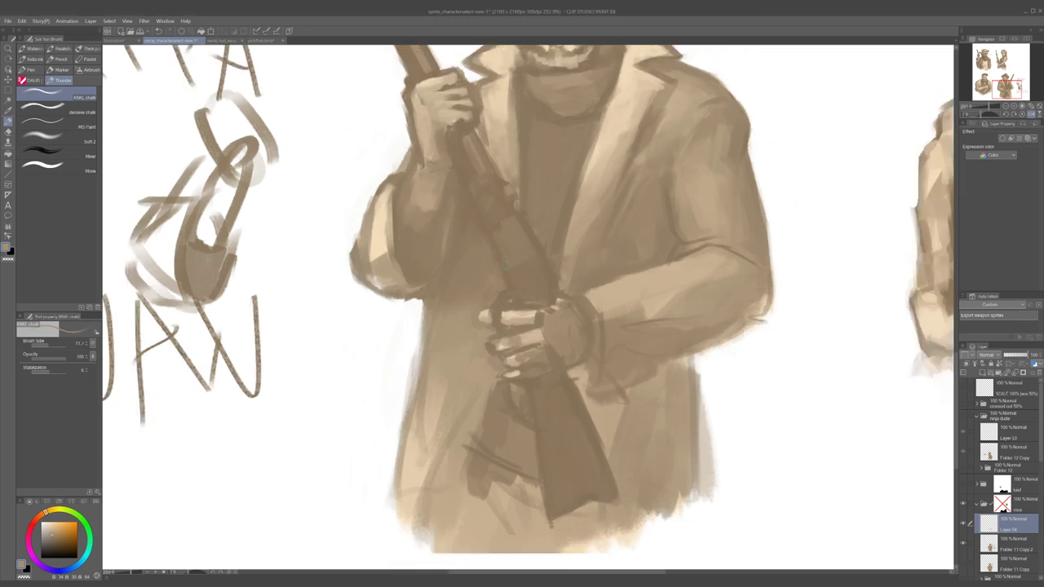
scroll(465, 295, up, 1)
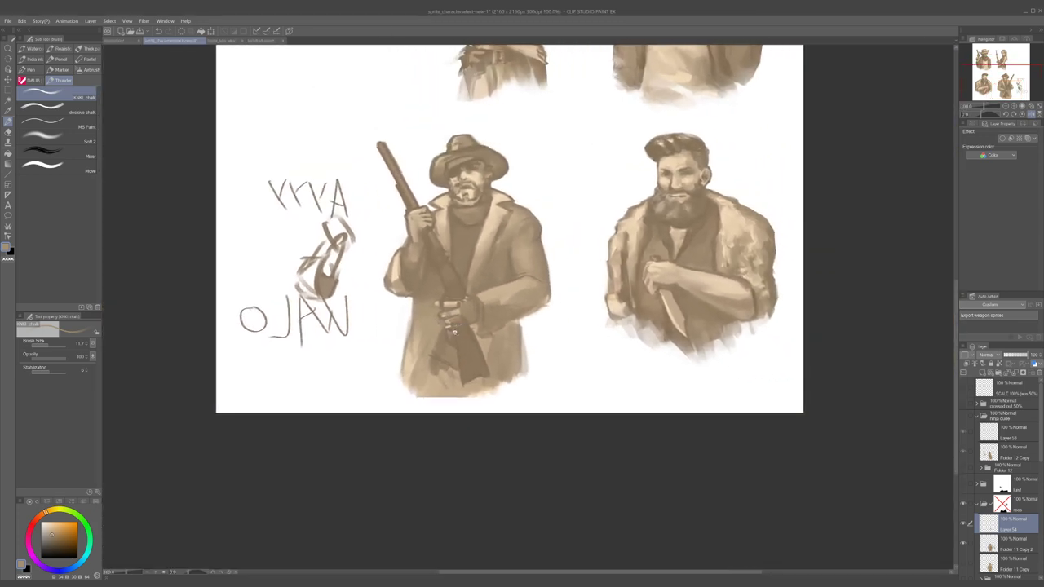
scroll(521, 342, up, 5)
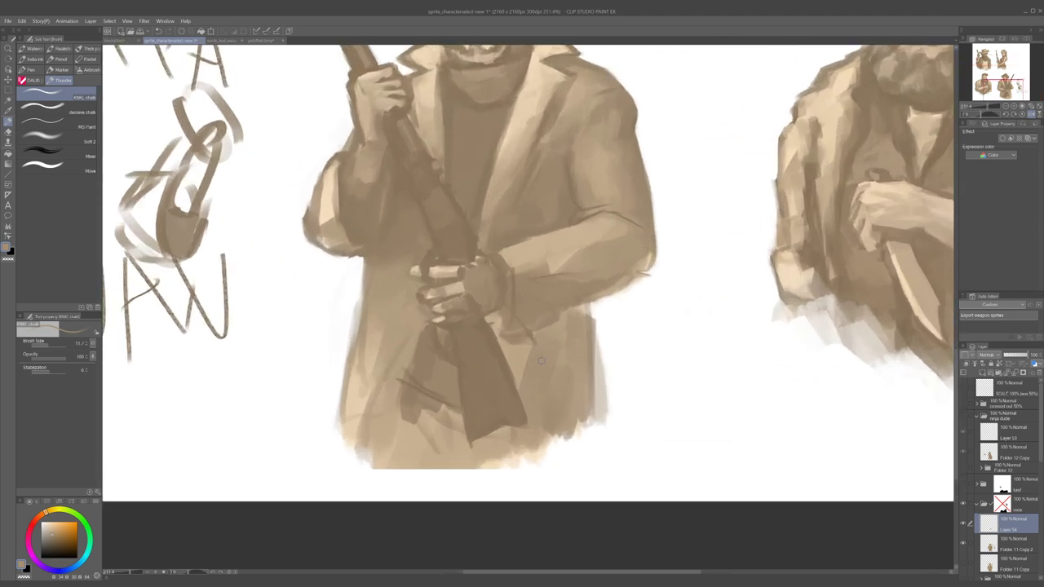
- Refine the lower fingers where they wrap around the rifle, using a smaller brush and sampled tones
key(c)
drag(440, 344, 450, 344)
alt+click(413, 320)
key(bracketleft)
key(bracketleft)
key(bracketleft)
alt+click(445, 291)
alt+click(441, 320)
key([)
alt+click(454, 303)
- Shape the little finger and its lower edge with sampled tones and return to the unmirrored view
alt+click(442, 317)
alt+click(437, 320)
alt+click(441, 316)
alt+click(454, 323)
alt+click(437, 321)
drag(442, 323, 447, 320)
alt+click(435, 324)
alt+click(432, 322)
alt+click(423, 318)
alt+click(435, 322)
scroll(479, 336, down, 5)
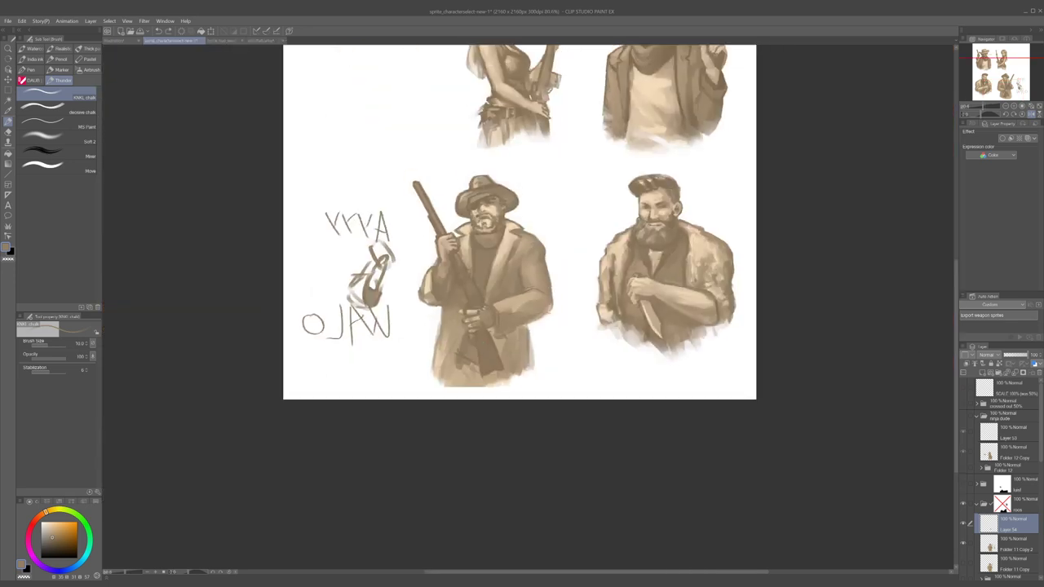
key(h)
scroll(589, 311, up, 5)
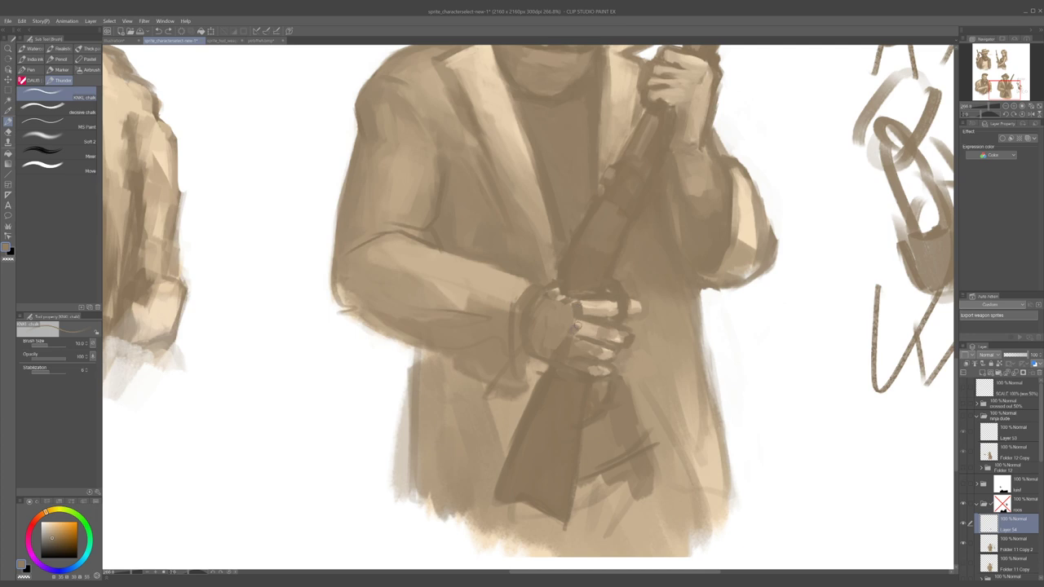
- Soften the knuckle area where the fingers meet the back of the lower hand with sampled tones
alt+click(566, 323)
alt+click(565, 351)
alt+click(567, 326)
alt+click(575, 327)
alt+click(575, 328)
- Rework the upper edge of the lower hand beside the rifle with sampled tones and a larger brush
alt+click(538, 252)
alt+click(561, 300)
mouse_move(548, 299)
mouse_down()
mouse_move(566, 308)
mouse_move(538, 303)
mouse_move(574, 298)
mouse_up()
key(ctrl+z)
key(])
alt+click(572, 296)
alt+click(545, 294)
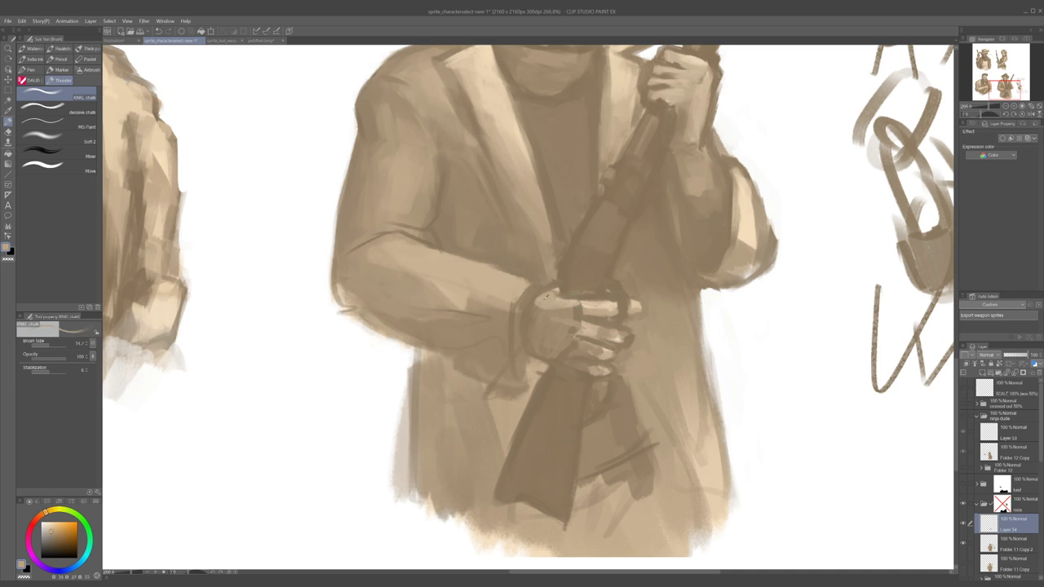
alt+click(557, 291)
- Smooth the back of the lower hand near the cuff with a smaller brush and sampled tones
key([)
key([)
alt+click(536, 300)
alt+click(550, 307)
drag(550, 308, 538, 309)
mouse_move(560, 322)
mouse_down()
mouse_move(558, 338)
mouse_move(527, 301)
mouse_up()
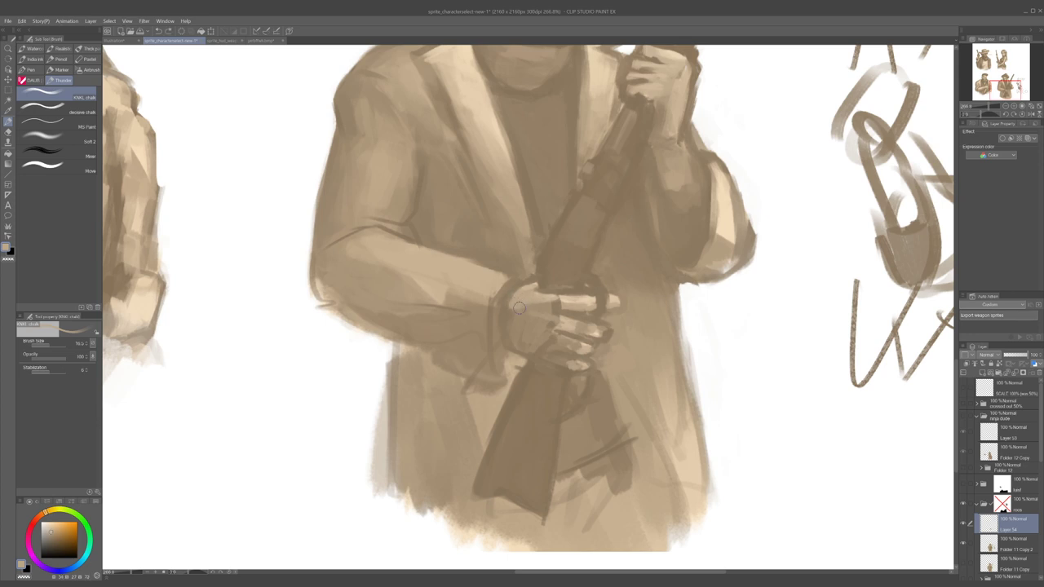
- Repaint the index finger's knuckle and base with sampled tones so it joins the back of the hand
alt+click(555, 304)
alt+click(555, 303)
alt+click(560, 290)
alt+click(537, 293)
alt+click(541, 294)
drag(560, 296, 569, 300)
alt+click(571, 300)
mouse_move(559, 298)
mouse_down()
mouse_move(576, 301)
mouse_move(561, 302)
mouse_up()
alt+click(571, 301)
alt+click(584, 302)
alt+click(561, 275)
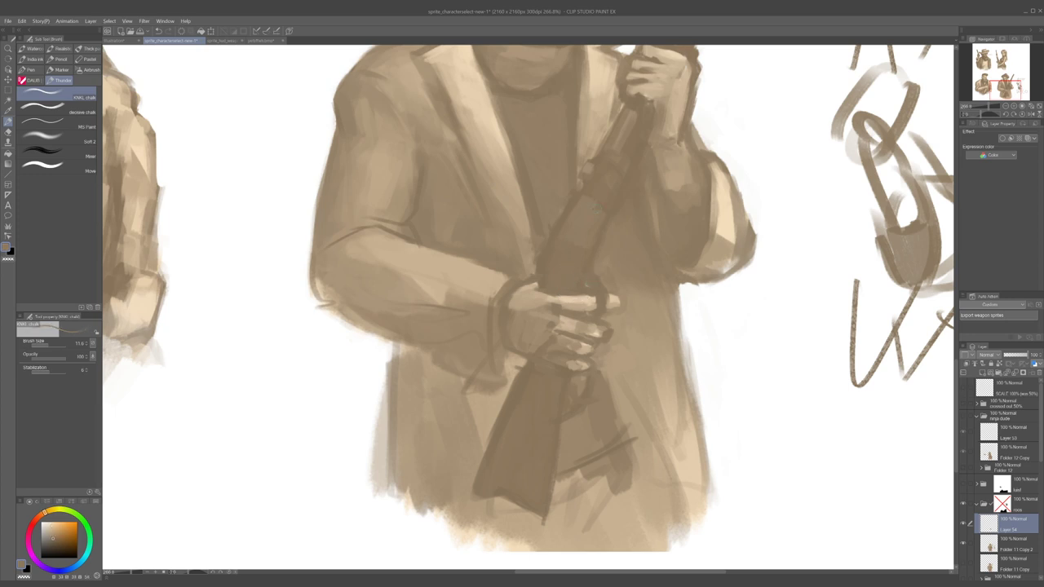
- Touch up the rifle's guard and the coat beside the index finger with sampled tones
alt+click(588, 285)
alt+click(584, 275)
alt+click(607, 265)
alt+click(650, 334)
alt+click(587, 287)
scroll(599, 346, down, 8)
scroll(599, 348, up, 10)
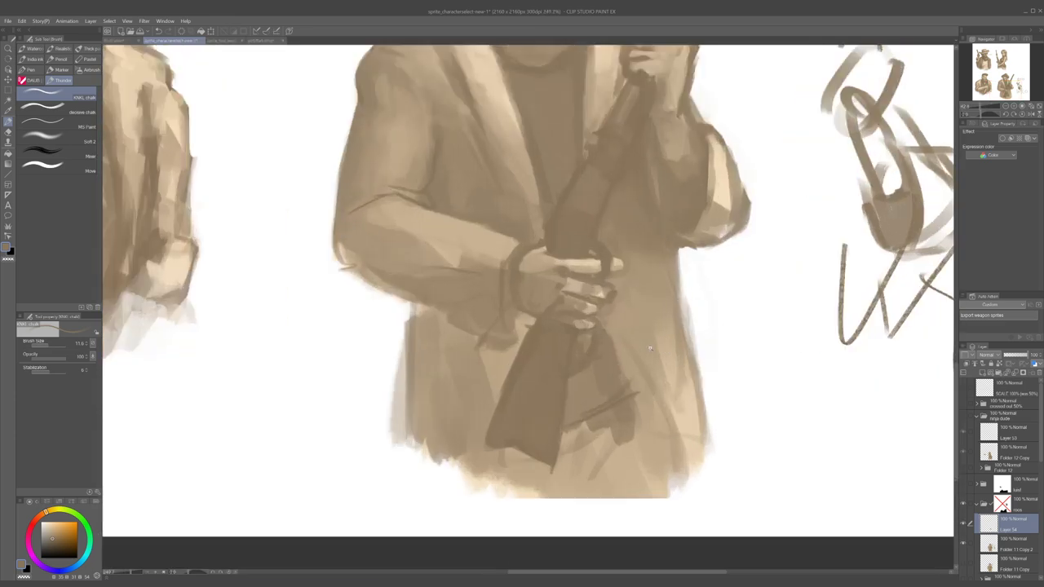
- Toggle the hand retouching layer's visibility to compare the lower hand before and after
key(ctrl+0)
scroll(669, 423, up, 5)
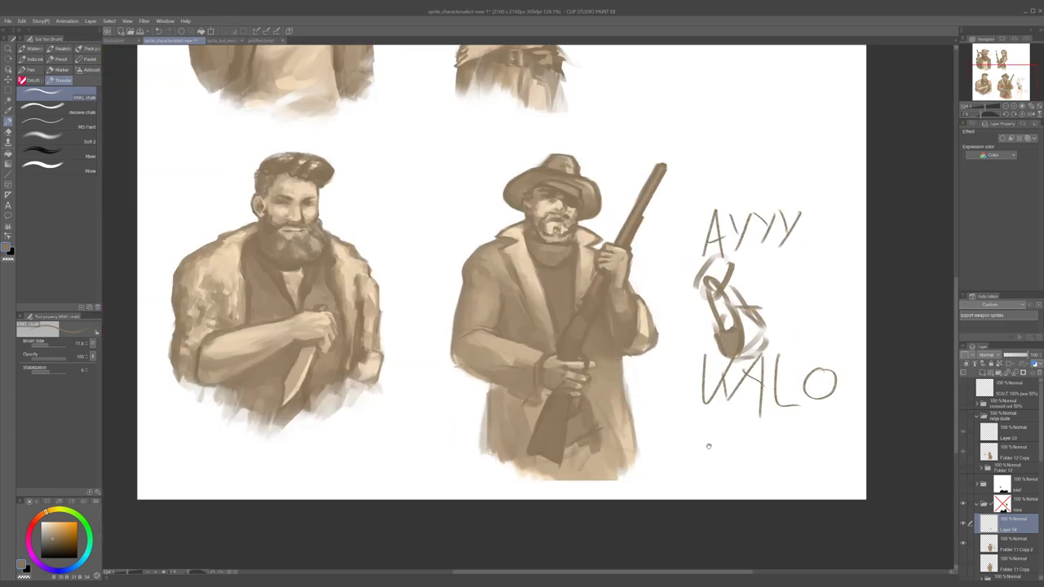
key(ctrl+z)
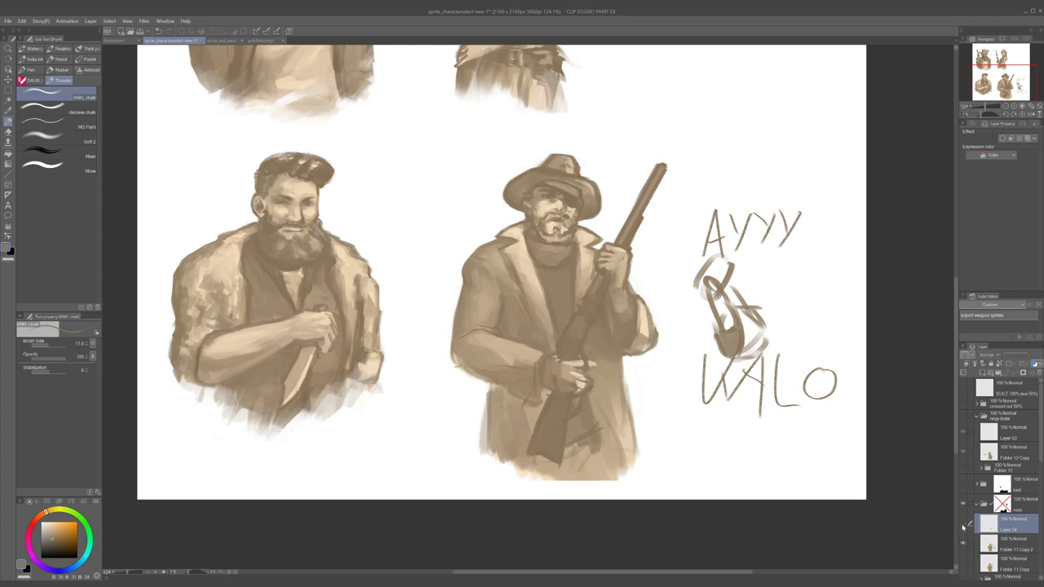
click(963, 525)
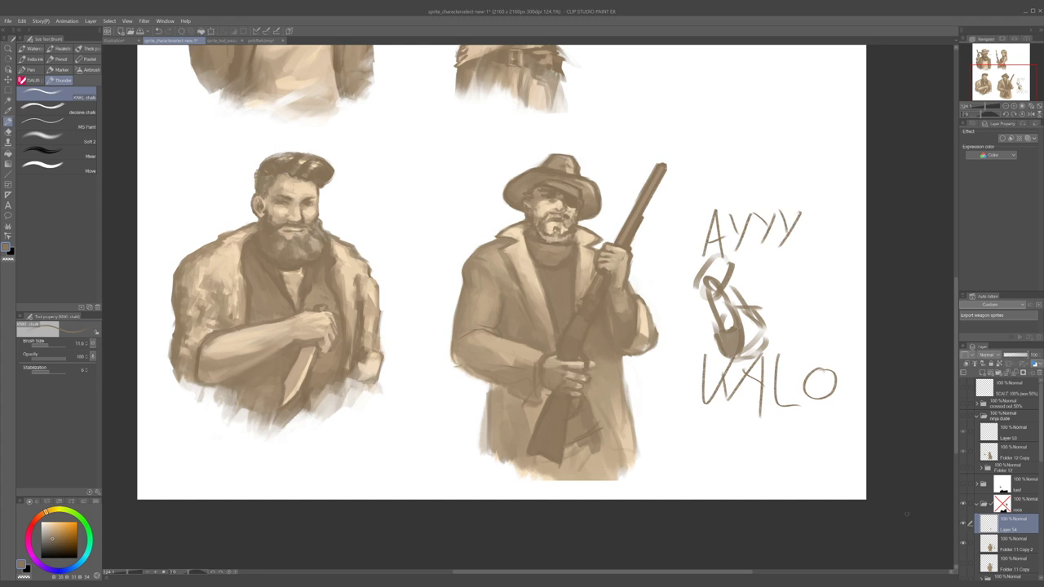
scroll(624, 358, up, 1)
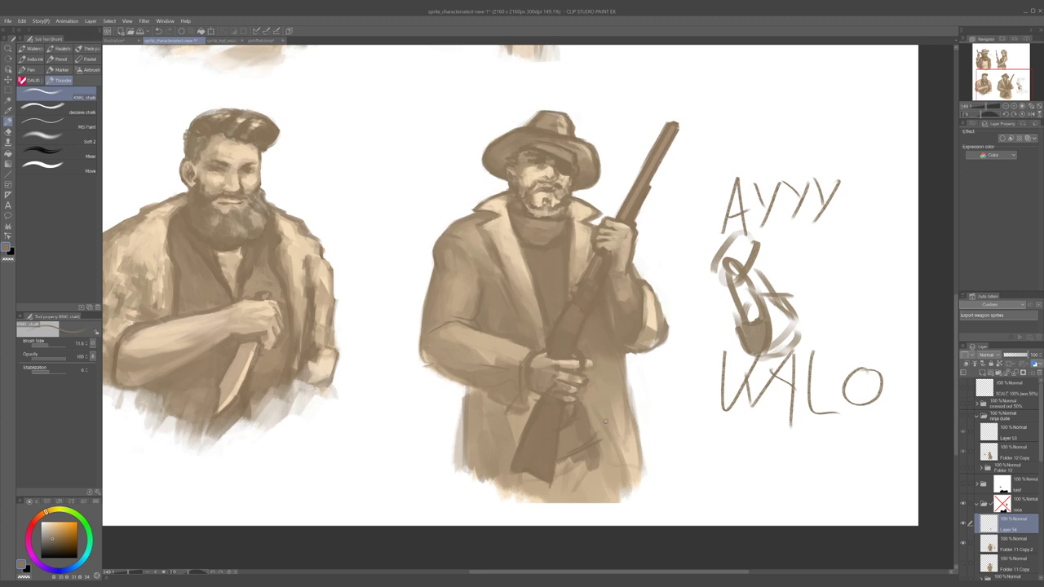
scroll(624, 367, up, 2)
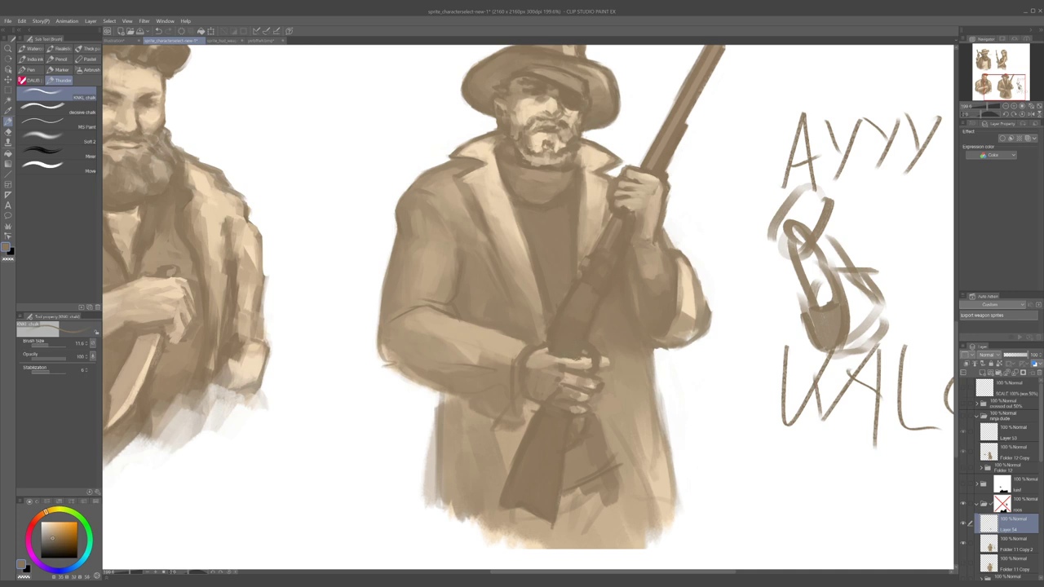
- Repaint the index finger and fingertips of the lower hand on the rifle with sampled tones and a smaller brush
alt+click(584, 354)
alt+click(577, 346)
alt+click(589, 373)
drag(582, 366, 599, 366)
alt+click(574, 373)
drag(588, 359, 609, 367)
key([)
alt+click(595, 368)
alt+click(606, 368)
alt+click(602, 362)
alt+click(601, 368)
drag(597, 366, 606, 369)
- Blend the back of the lower hand and the base of its knuckles with sampled tones
alt+click(548, 376)
alt+click(564, 373)
alt+click(559, 389)
alt+click(556, 381)
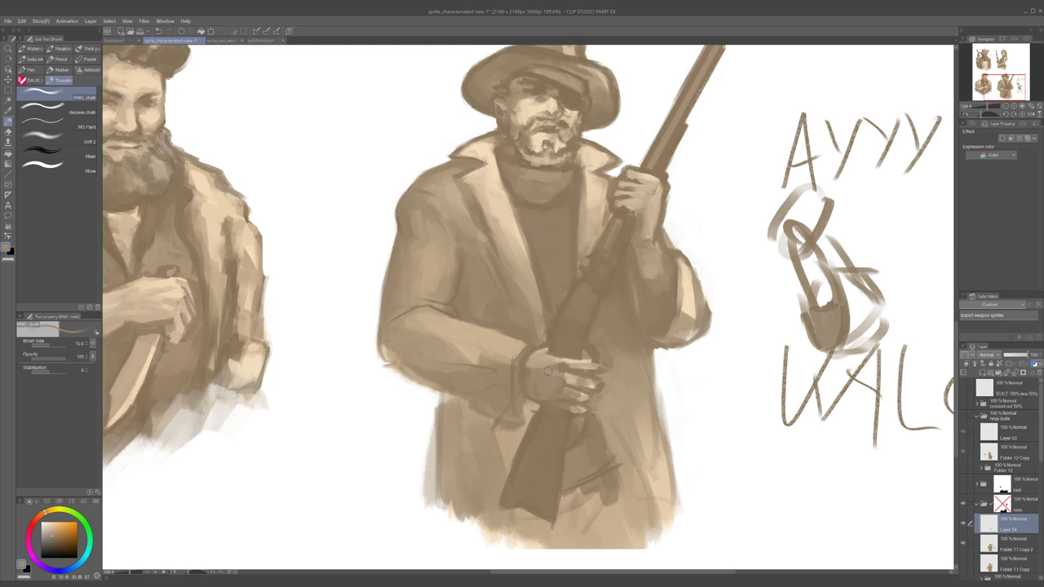
alt+click(565, 363)
alt+click(560, 367)
key(])
mouse_move(556, 364)
mouse_down()
mouse_move(541, 287)
mouse_move(534, 372)
mouse_move(528, 323)
mouse_move(553, 378)
mouse_move(566, 318)
mouse_move(566, 358)
mouse_up()
key([)
alt+click(558, 369)
alt+click(562, 383)
- Refine the upper edge and knuckle of the lower hand's index finger with sampled tones
alt+click(570, 358)
alt+click(575, 359)
alt+click(550, 362)
alt+click(553, 359)
alt+click(583, 359)
alt+click(586, 362)
drag(575, 364, 577, 367)
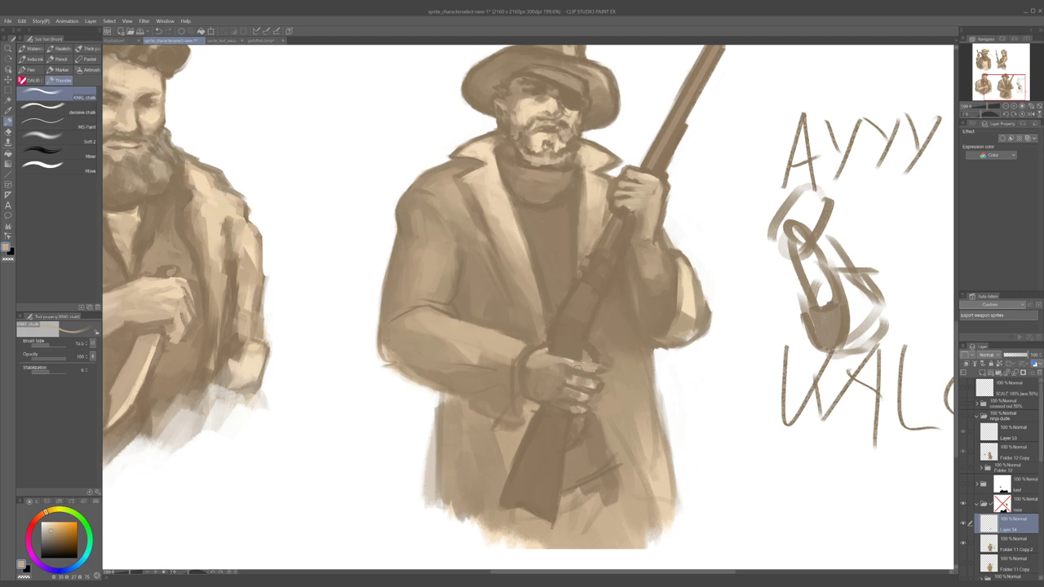
- Soften the tones of the lower hand's bottom fingers where they wrap around the rifle
alt+click(604, 379)
alt+click(583, 381)
mouse_move(589, 383)
mouse_down()
mouse_move(600, 383)
mouse_move(581, 381)
mouse_up()
alt+click(602, 387)
alt+click(604, 385)
alt+click(585, 380)
alt+click(593, 361)
alt+click(573, 369)
- Retouch the lower hand's fingers and fingertips in the mirrored view, then restore the normal orientation
key(h)
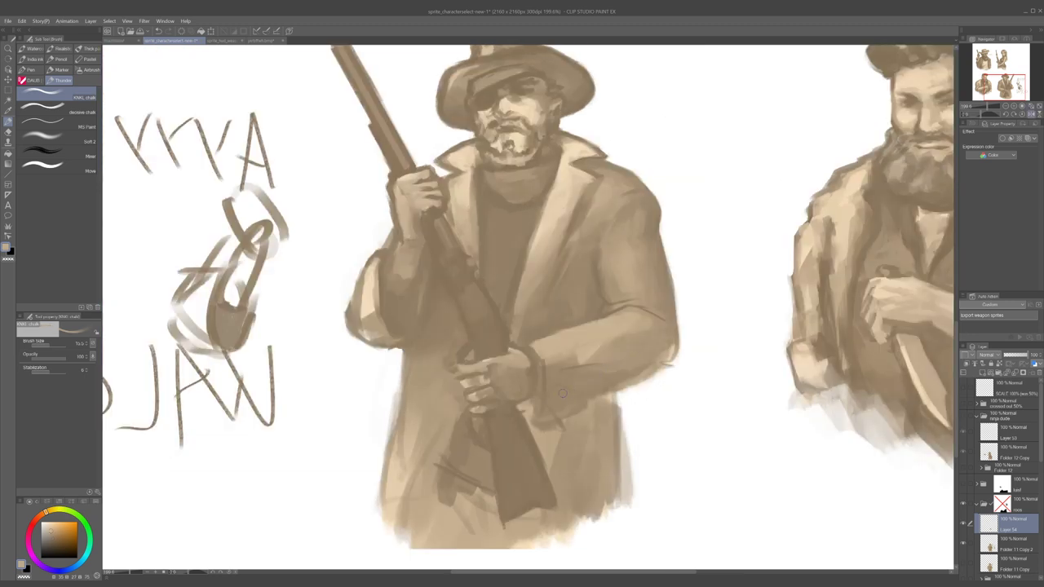
alt+click(460, 381)
drag(463, 381, 471, 388)
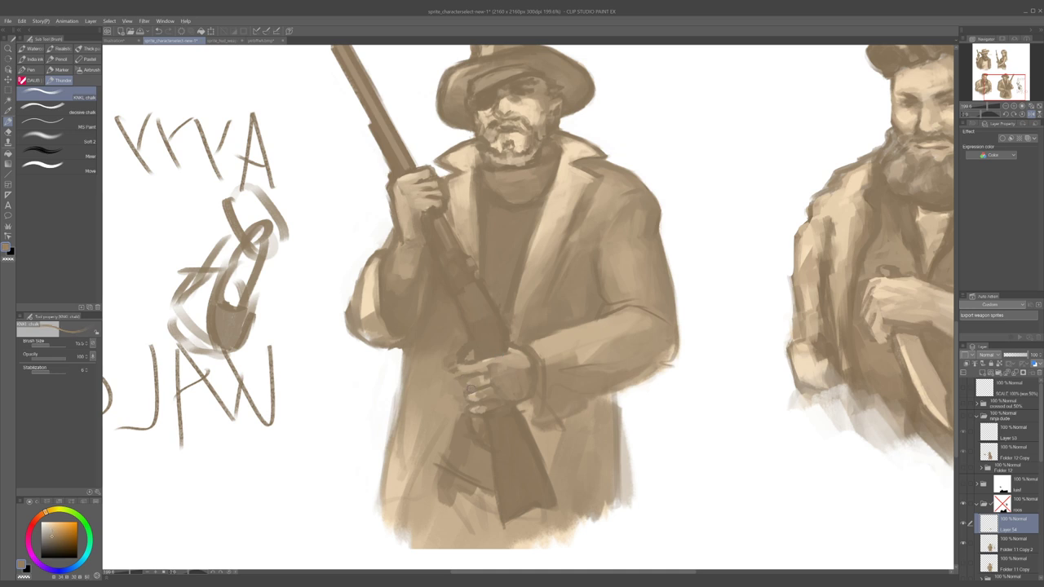
alt+click(459, 376)
key(c)
alt+click(455, 388)
alt+click(475, 382)
alt+click(477, 382)
alt+click(489, 379)
drag(479, 382, 489, 378)
key(h)
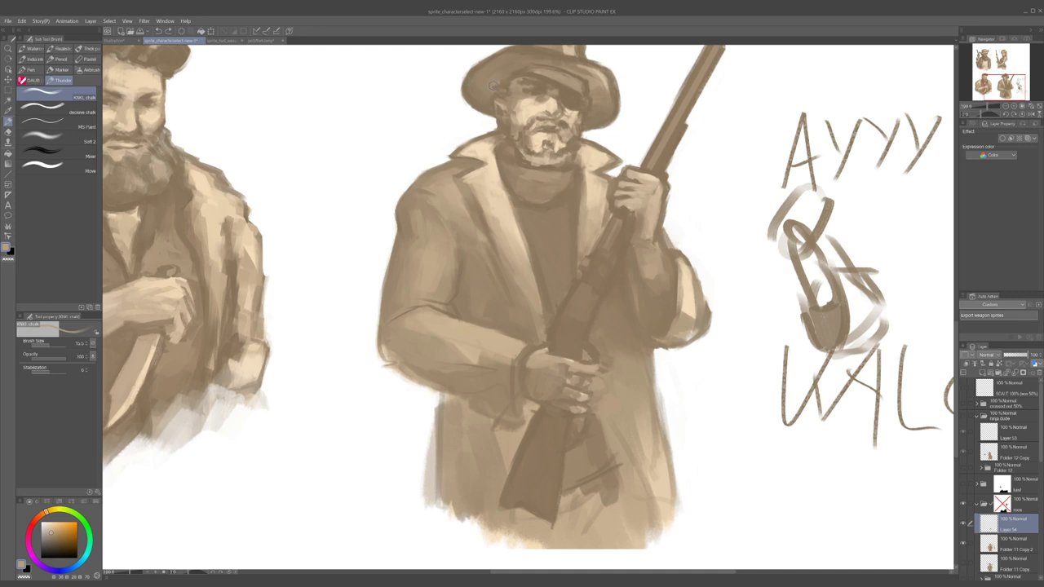
- Paint over the lower hand's middle fingers with a flat skin tone to merge them into one mass
scroll(628, 226, down, 5)
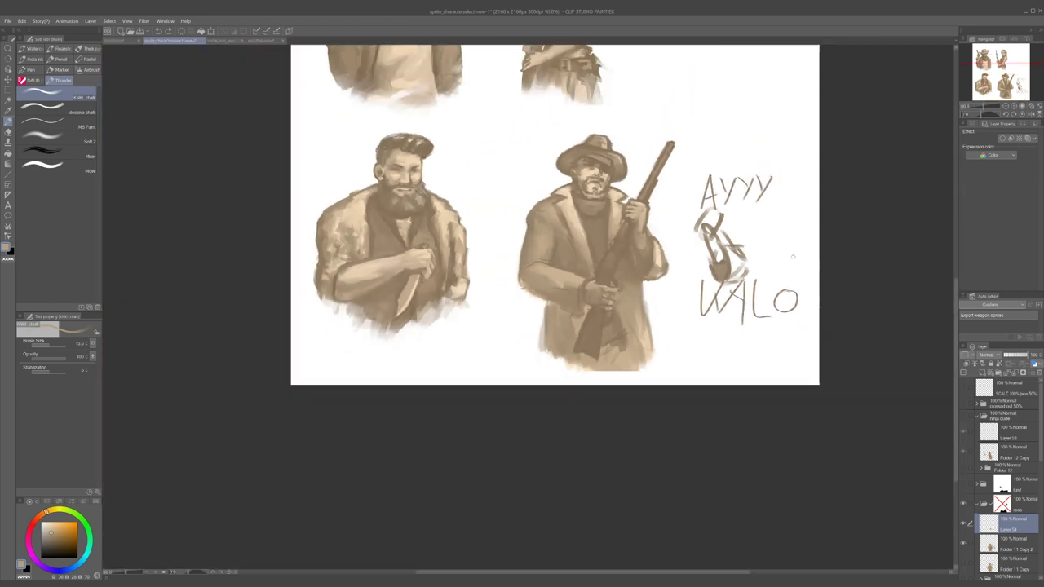
scroll(786, 255, up, 4)
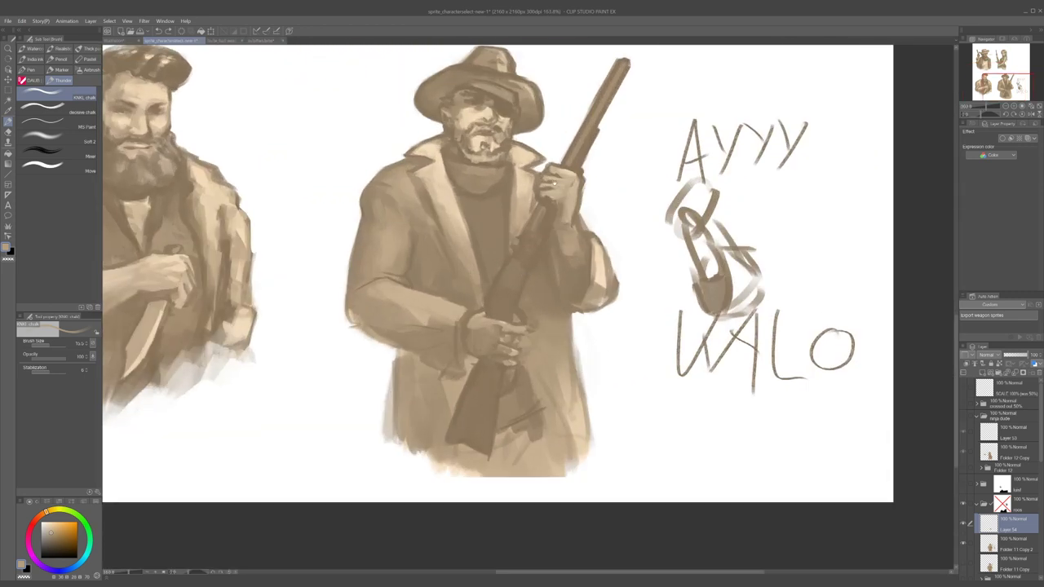
scroll(528, 206, down, 1)
scroll(514, 389, up, 3)
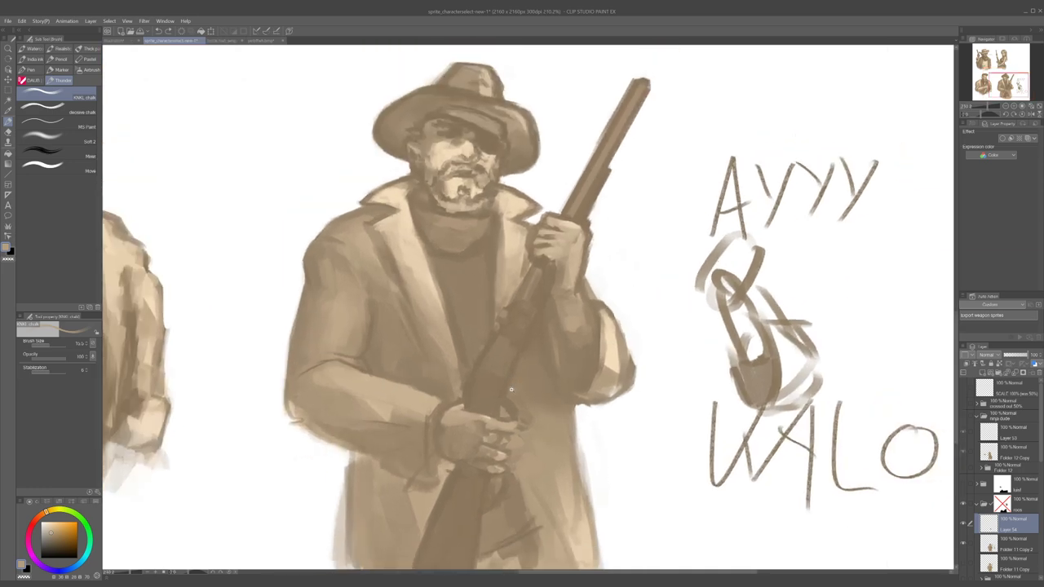
scroll(513, 388, down, 3)
scroll(672, 392, up, 4)
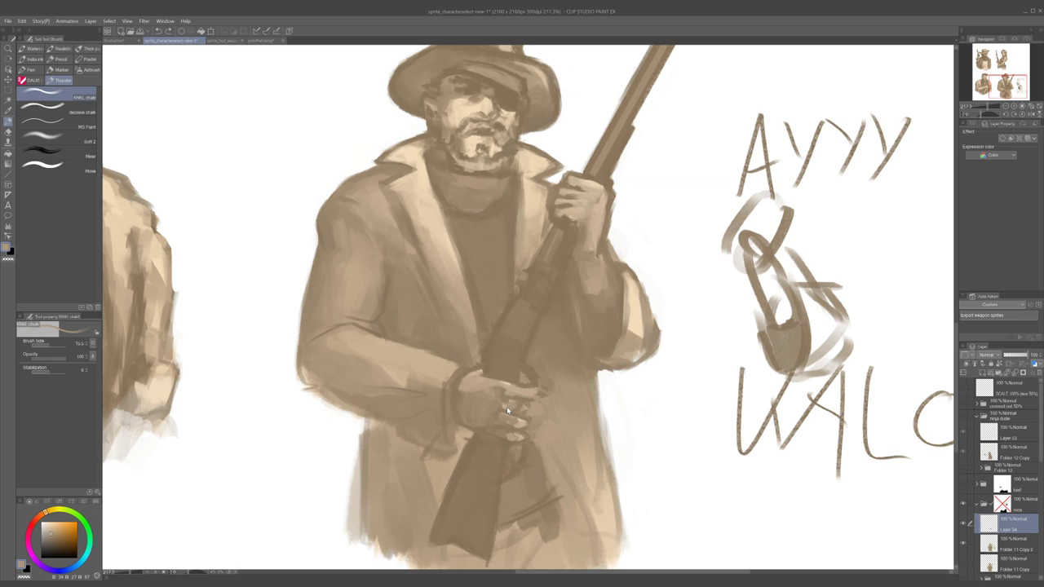
mouse_move(499, 407)
mouse_down()
mouse_move(527, 409)
mouse_move(499, 428)
mouse_up()
alt+click(507, 433)
- Redraw the separations and shading of the lower hand's fingers with a much smaller brush and sampled tones
key([)
key([)
key([)
key([)
key([)
key(bracketleft)
key(bracketleft)
key(bracketleft)
key(bracketleft)
key(bracketleft)
key(bracketleft)
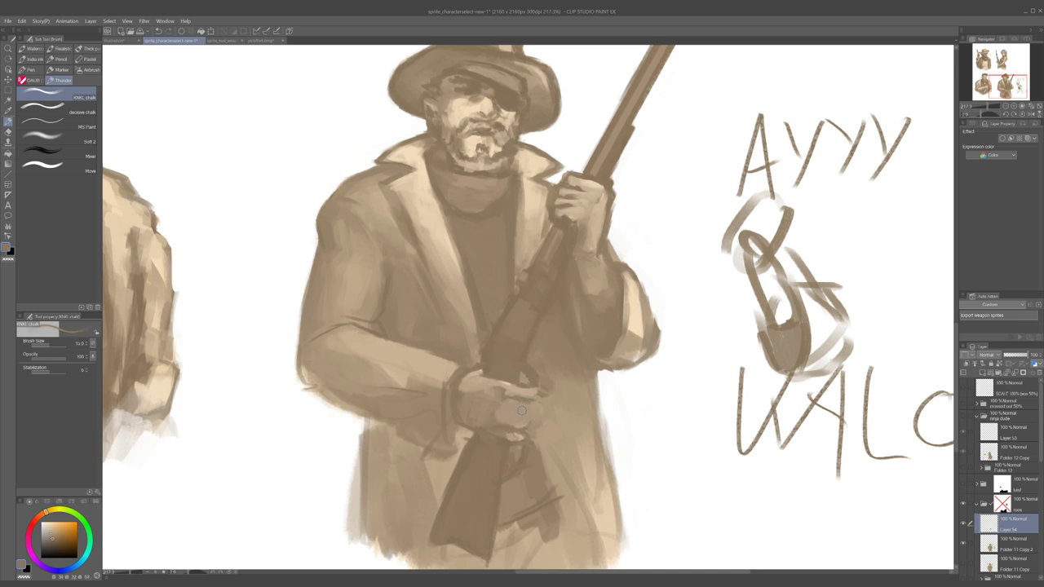
drag(536, 407, 518, 428)
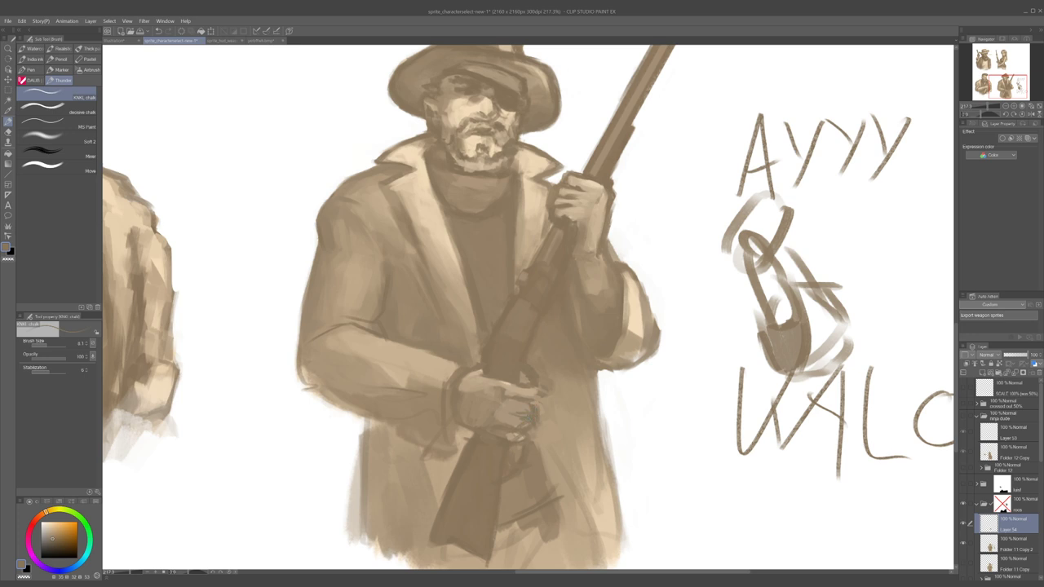
alt+click(531, 419)
alt+click(528, 427)
drag(520, 425, 527, 421)
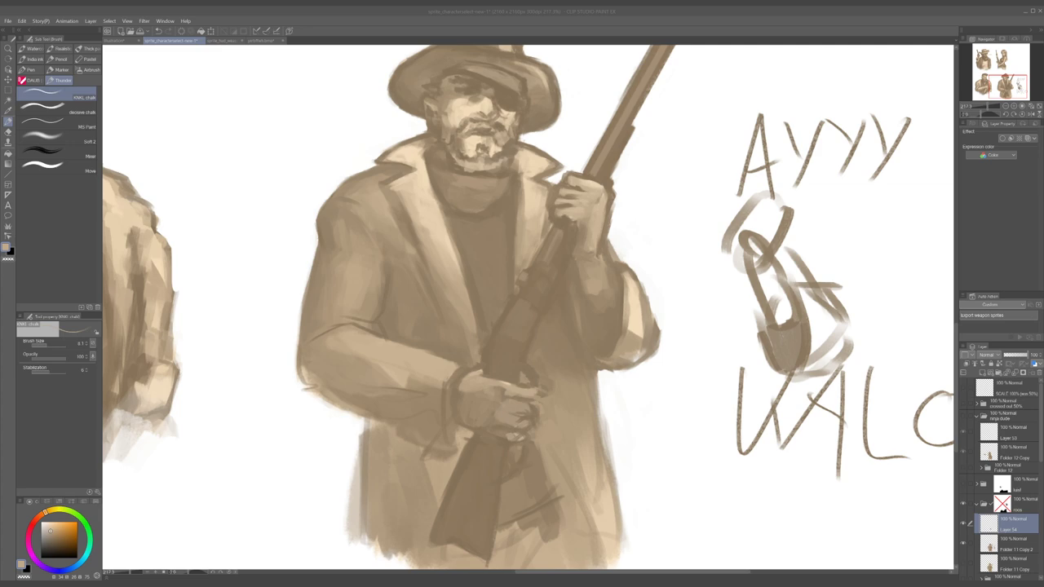
- Switch to the browser and look through the sketchbook drawings on the open ArtStation page
key(alt+Tab)
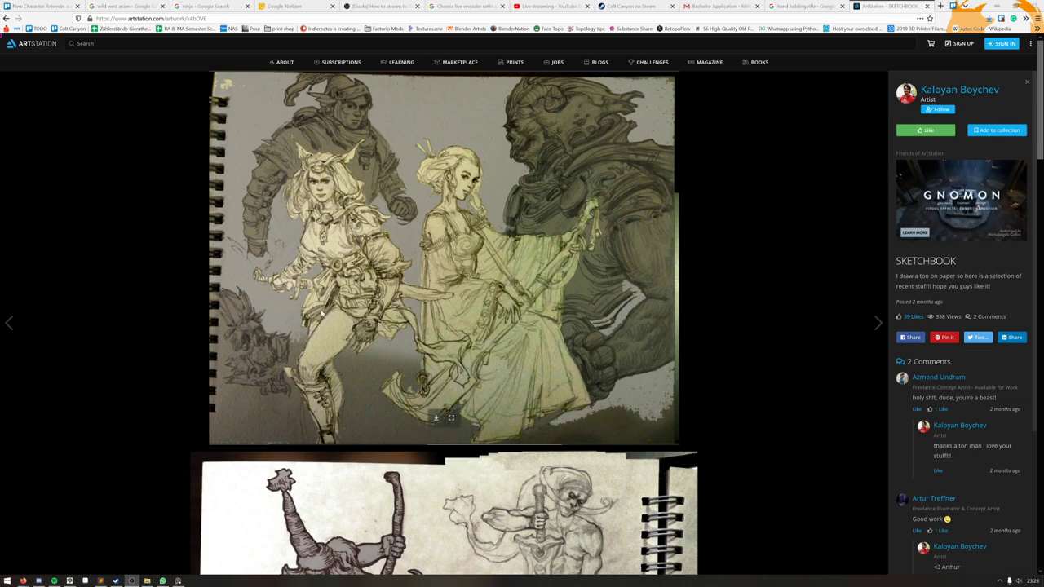
scroll(180, 231, down, 3)
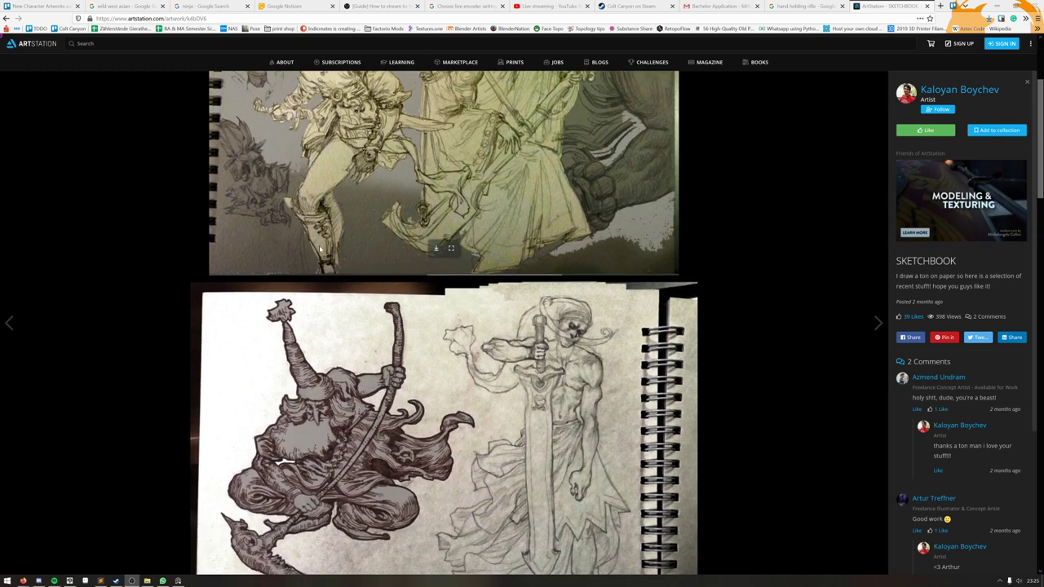
scroll(522, 359, down, 3)
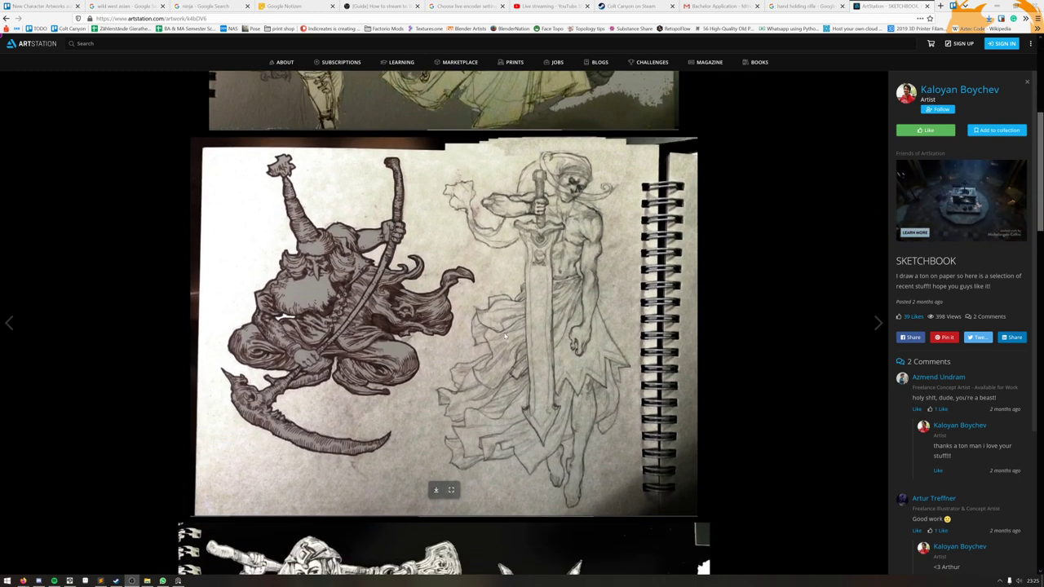
scroll(353, 332, down, 2)
scroll(353, 332, down, 5)
scroll(352, 278, down, 4)
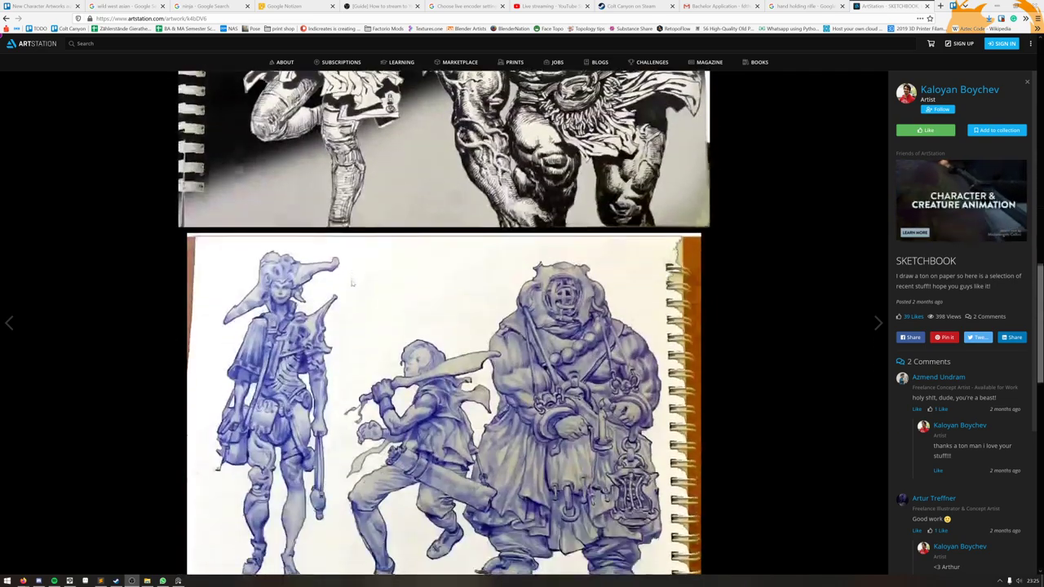
scroll(352, 279, down, 6)
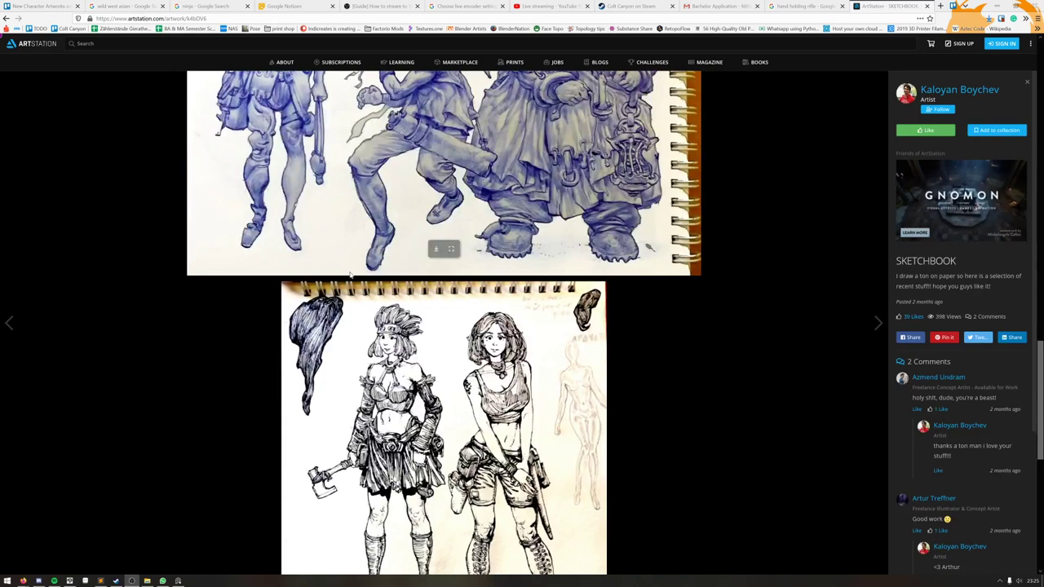
scroll(351, 276, down, 6)
scroll(339, 296, down, 2)
scroll(375, 303, up, 9)
scroll(406, 310, up, 20)
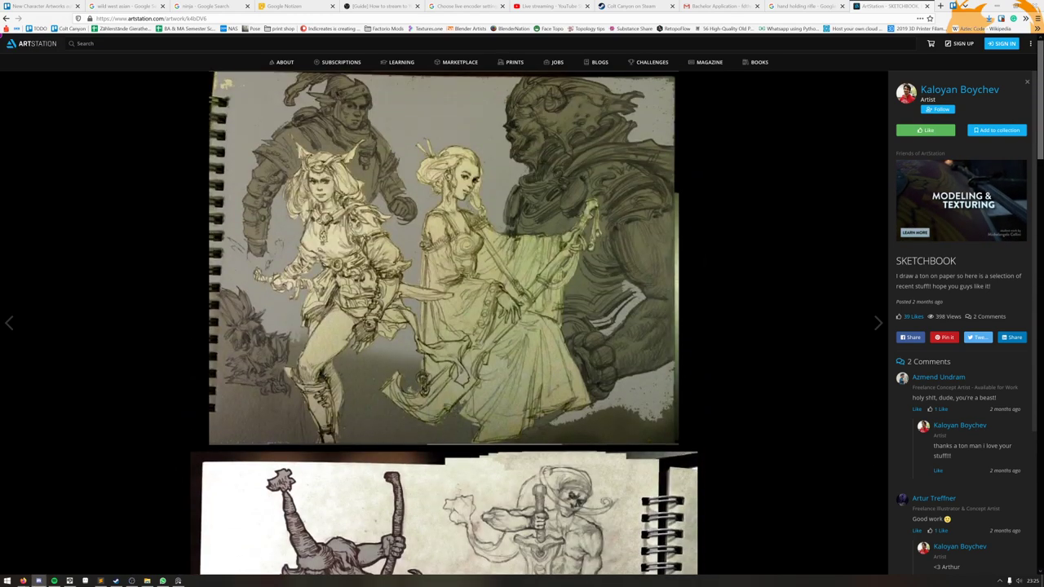
- Switch to Discord and examine the shared Mission Earth character sheets, including Yumi and Anthony
drag(0, 243, 512, 1)
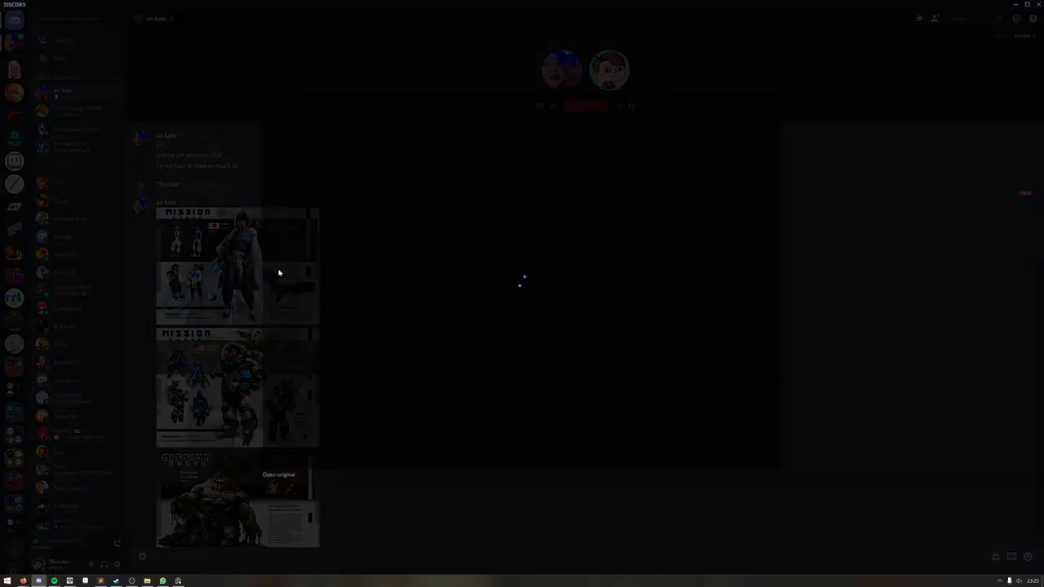
click(280, 272)
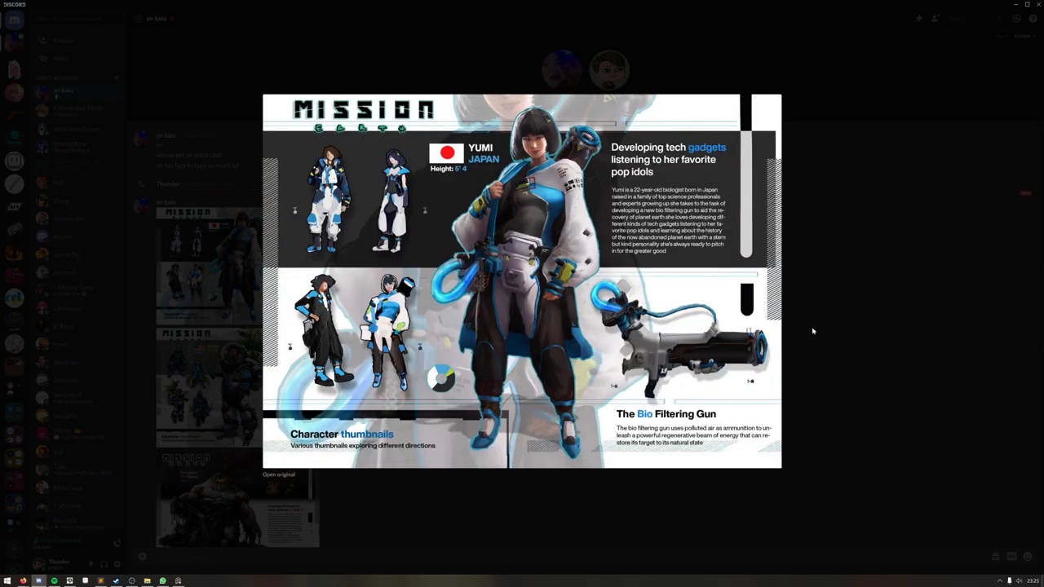
click(831, 280)
click(245, 380)
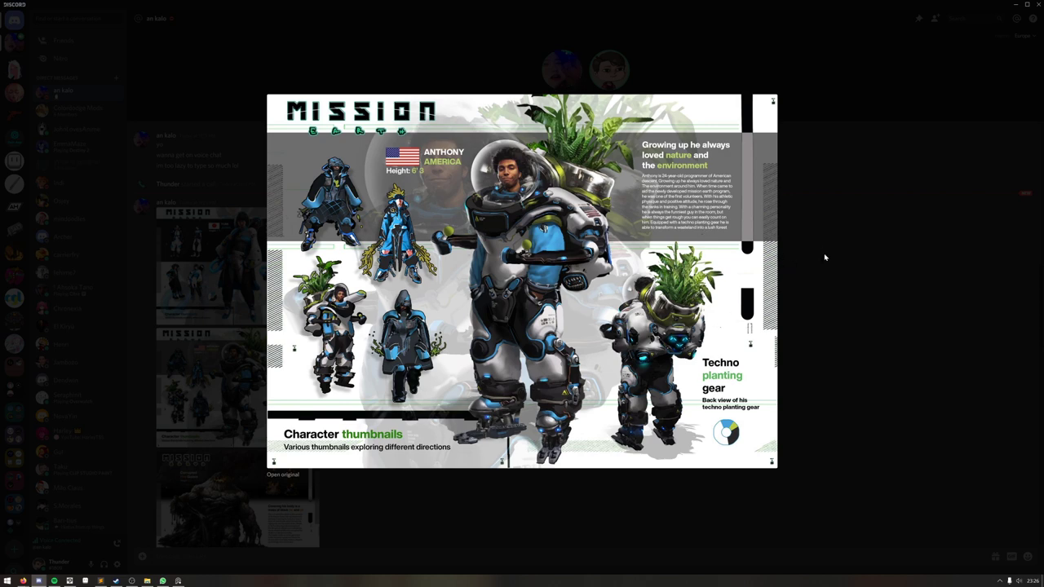
click(847, 280)
scroll(465, 296, down, 2)
click(245, 326)
click(876, 319)
scroll(876, 319, up, 2)
click(243, 329)
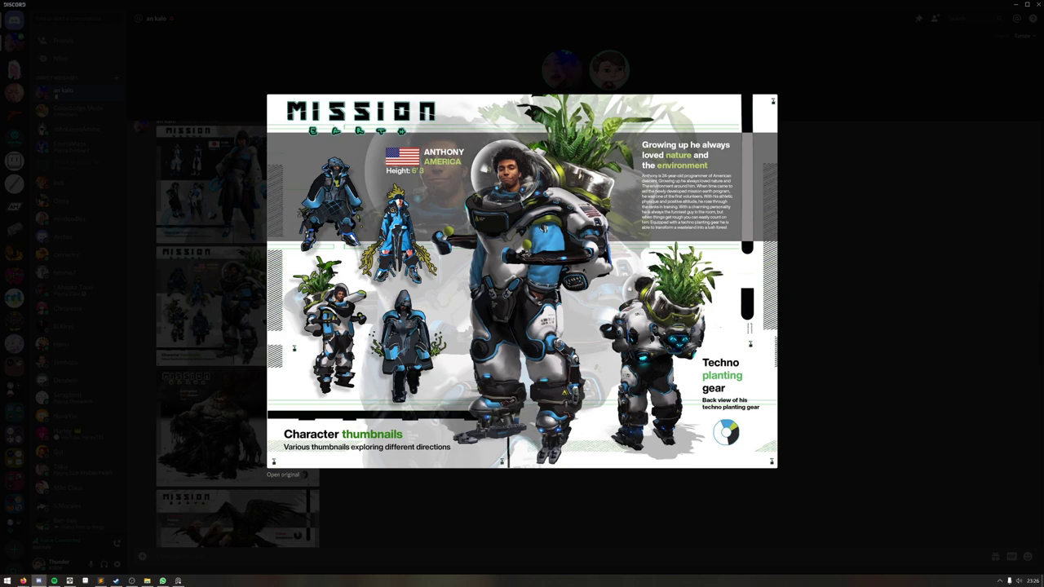
- Examine the shared creature sheets for the Corrupted Fire Golem, the Corrupted Pelican and the Nature Golem
click(816, 274)
scroll(265, 342, down, 2)
click(262, 345)
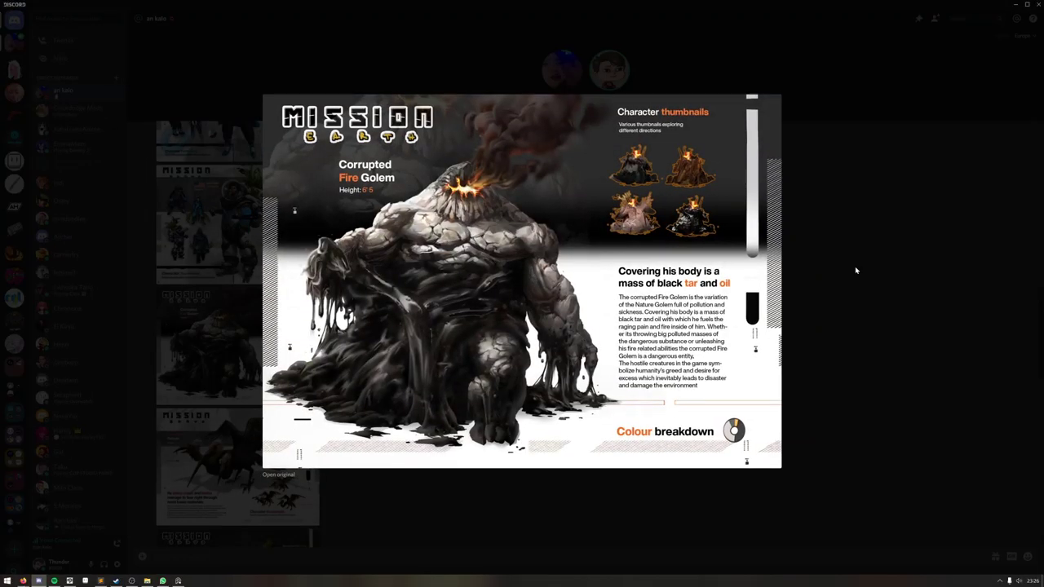
click(855, 269)
scroll(255, 343, down, 2)
click(255, 342)
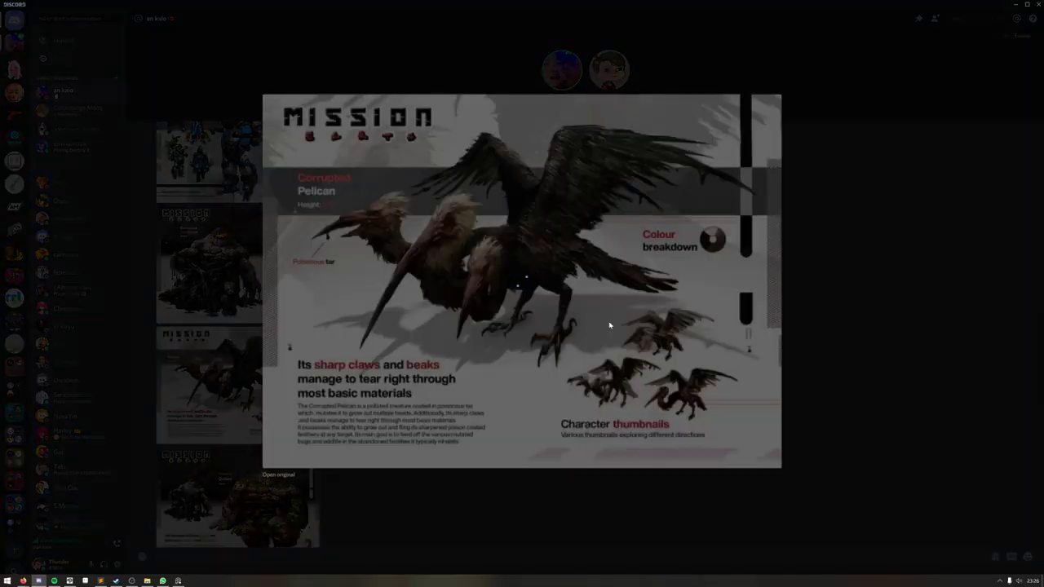
click(810, 319)
scroll(810, 319, down, 1)
scroll(242, 295, down, 4)
click(241, 295)
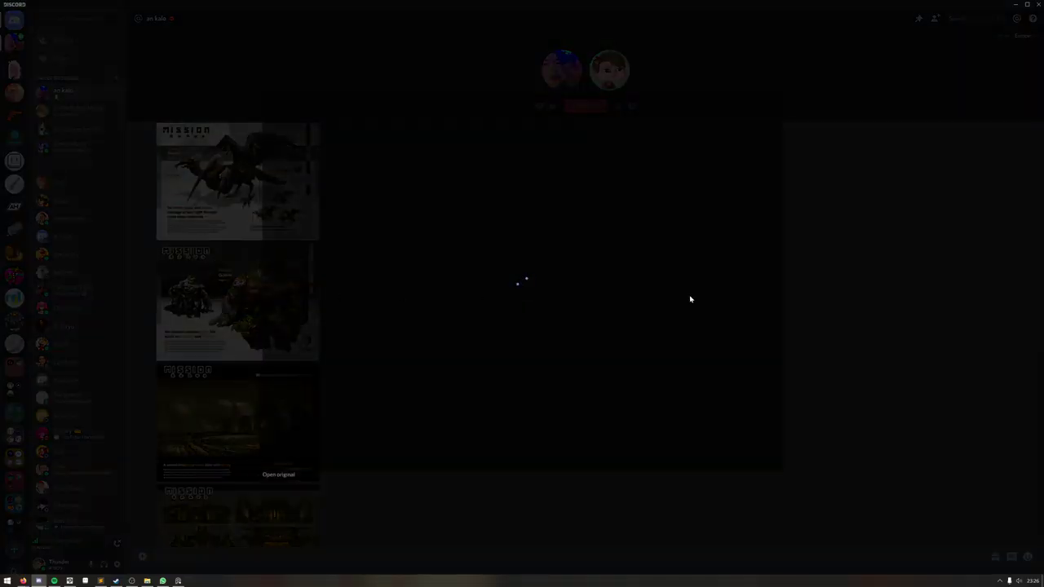
click(831, 281)
- Examine the shared wasteland environment, wasteland structures and game concept sheets
scroll(298, 309, down, 1)
click(298, 309)
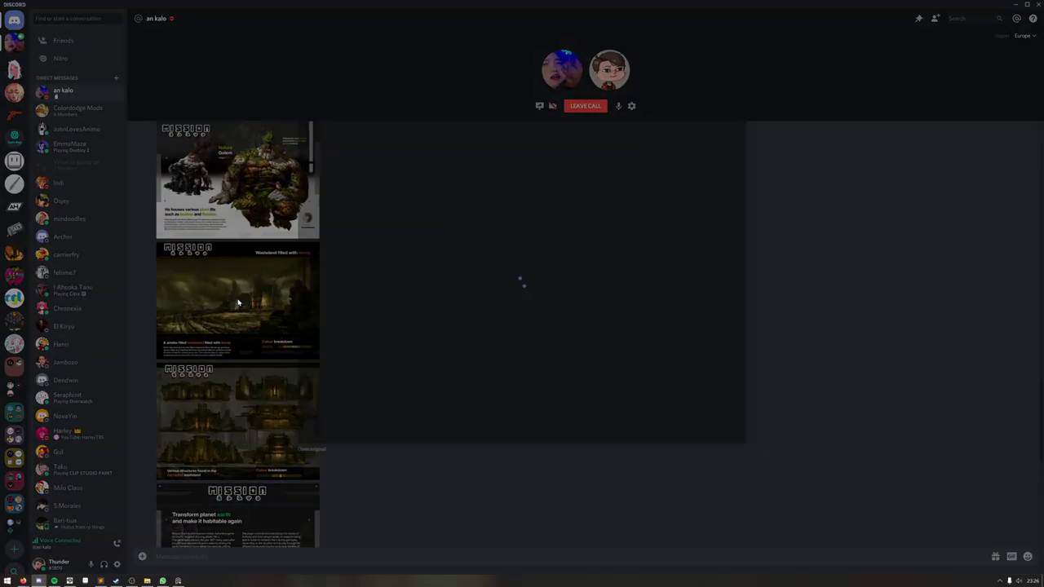
click(830, 295)
scroll(830, 295, down, 3)
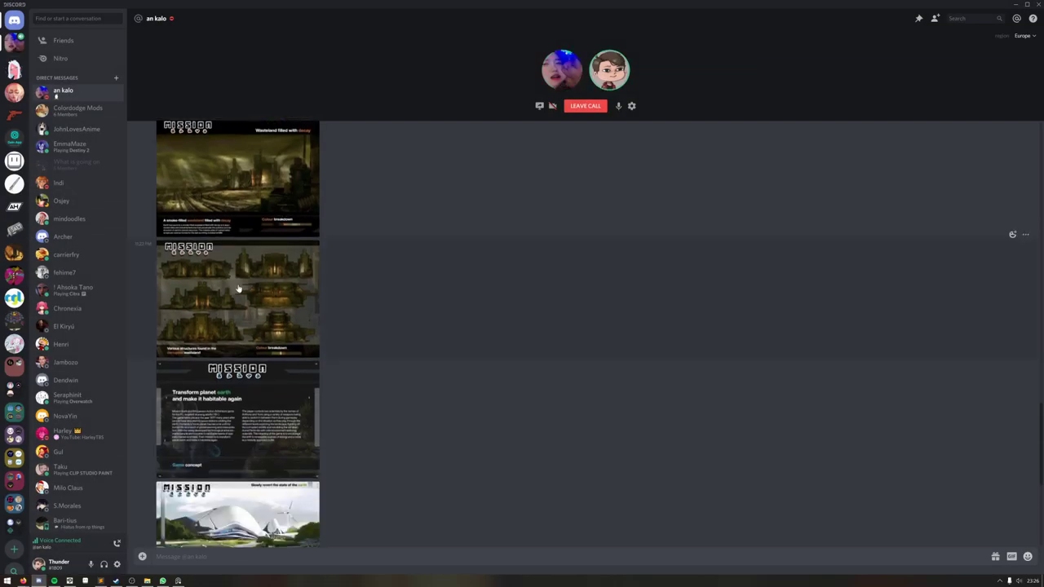
click(285, 260)
click(818, 268)
scroll(258, 310, down, 2)
click(258, 309)
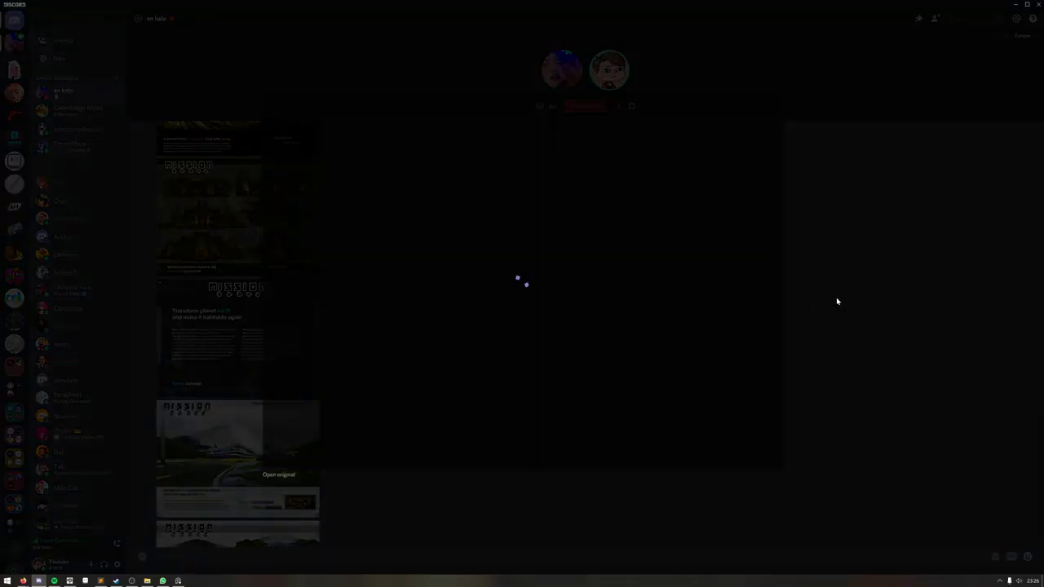
click(837, 300)
- Examine the shared filtering facility sheets and the final Mission Earth illustration
scroll(259, 361, down, 2)
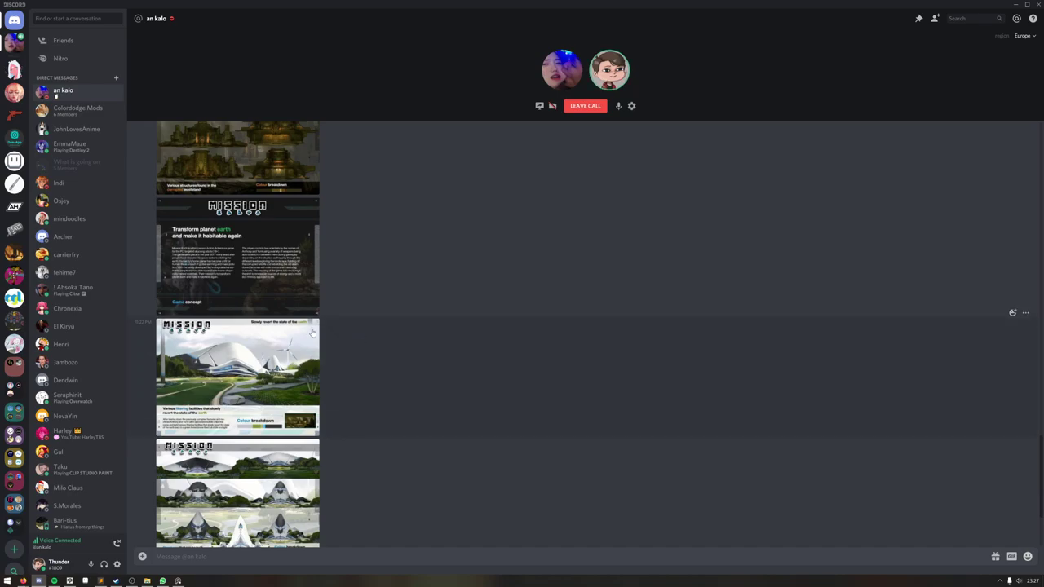
scroll(260, 360, down, 3)
click(264, 288)
click(249, 317)
click(245, 359)
click(791, 315)
click(249, 458)
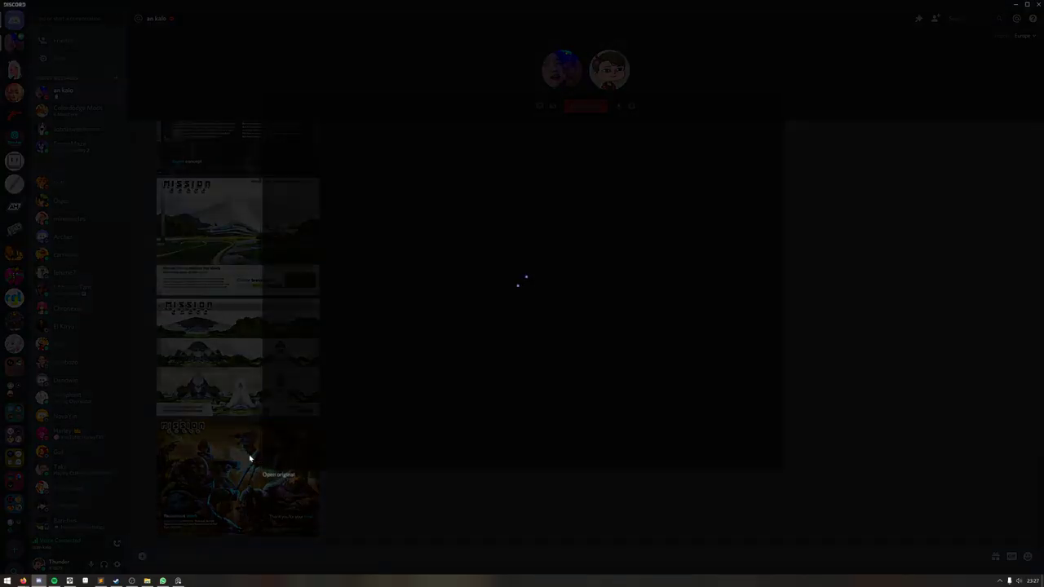
click(785, 196)
- Return to the character sheets in the conversation and examine Anthony's sheet again
scroll(428, 289, down, 5)
scroll(374, 293, up, 6)
click(231, 246)
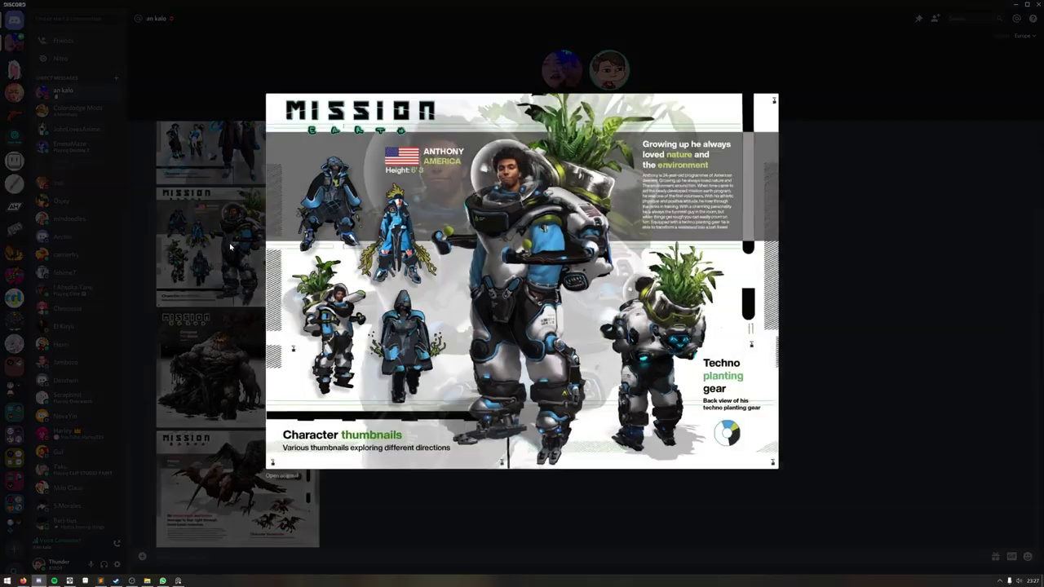
click(888, 131)
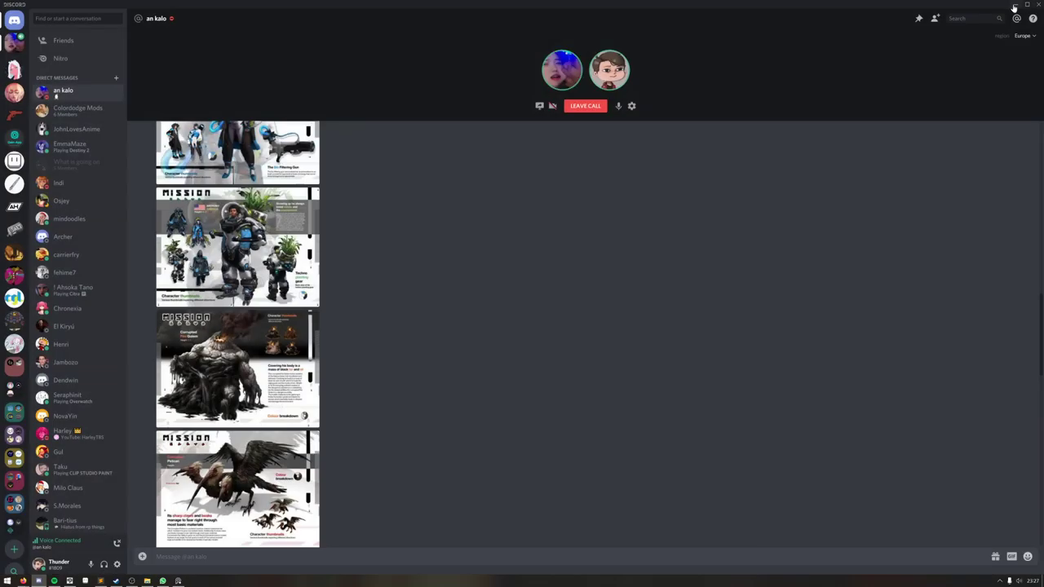
- Switch back to Clip Studio Paint and examine the rifleman's full figure
click(1015, 6)
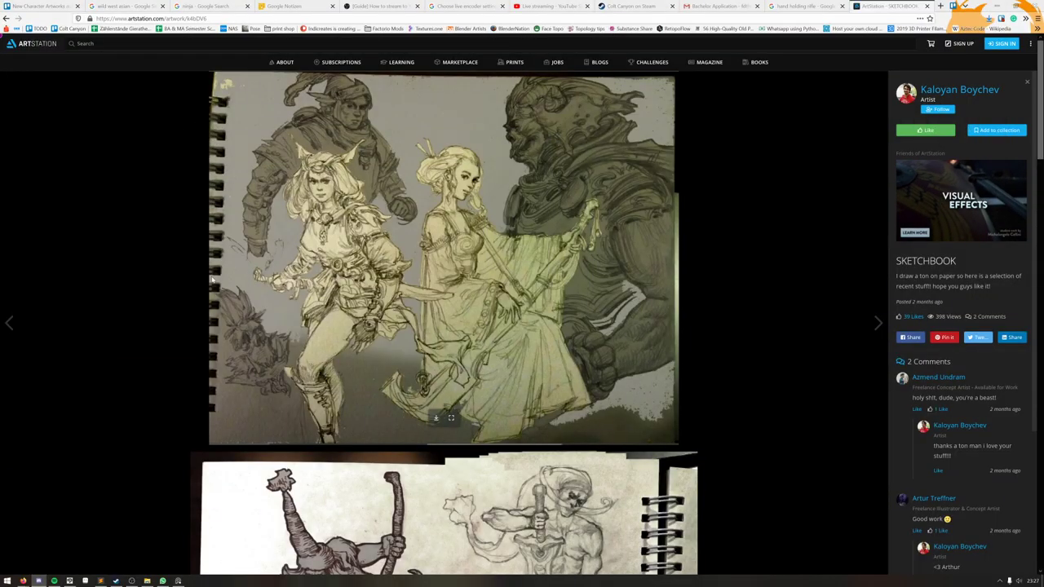
mouse_move(967, 8)
mouse_down()
mouse_move(201, 235)
mouse_move(0, 255)
mouse_up()
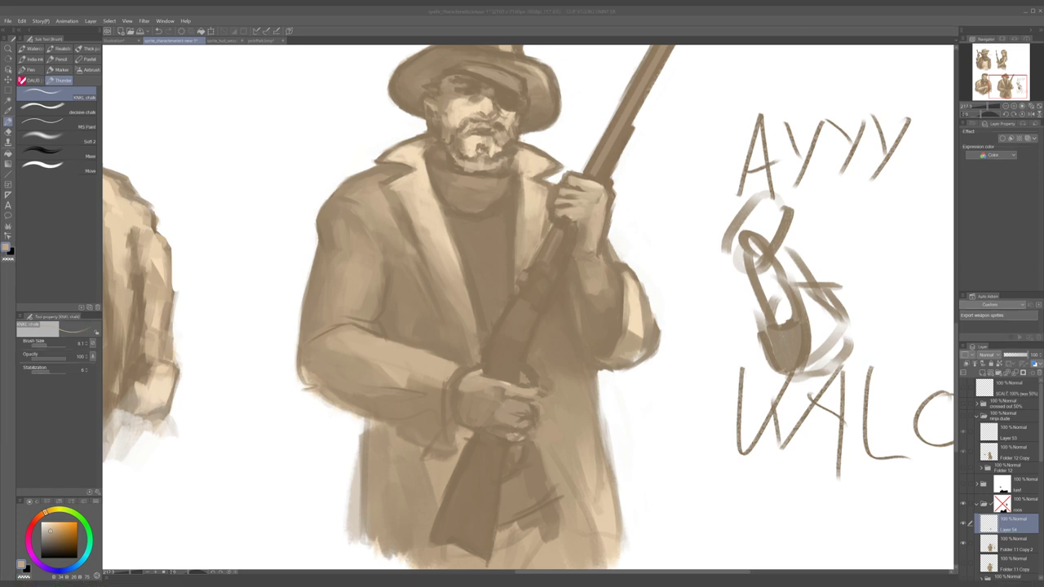
drag(525, 240, 474, 276)
scroll(474, 276, up, 2)
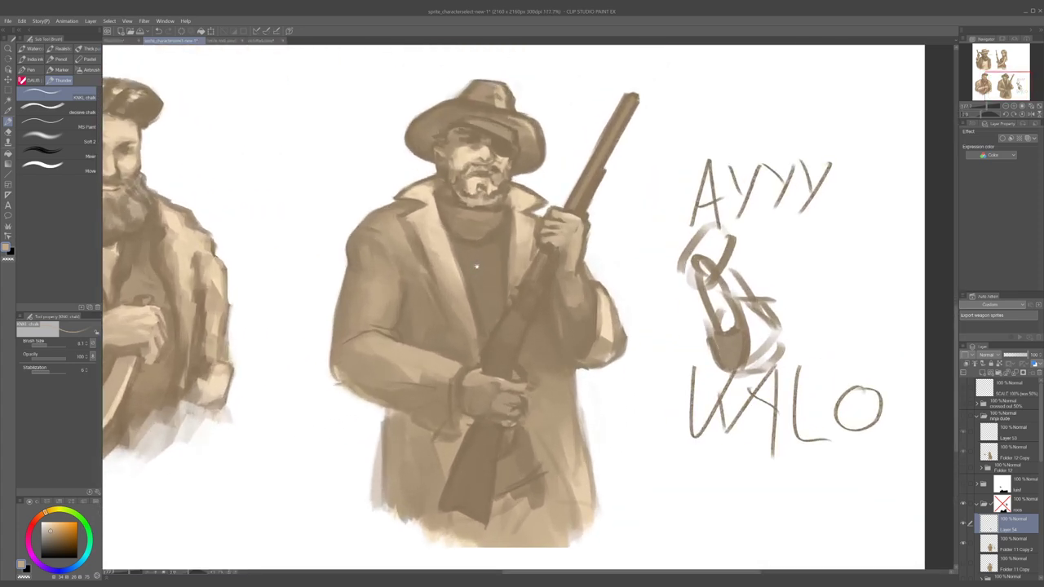
- Blend the coat shading below the lower hand and beside the rifle stock with tones sampled from the painting
scroll(569, 362, down, 4)
scroll(488, 324, up, 3)
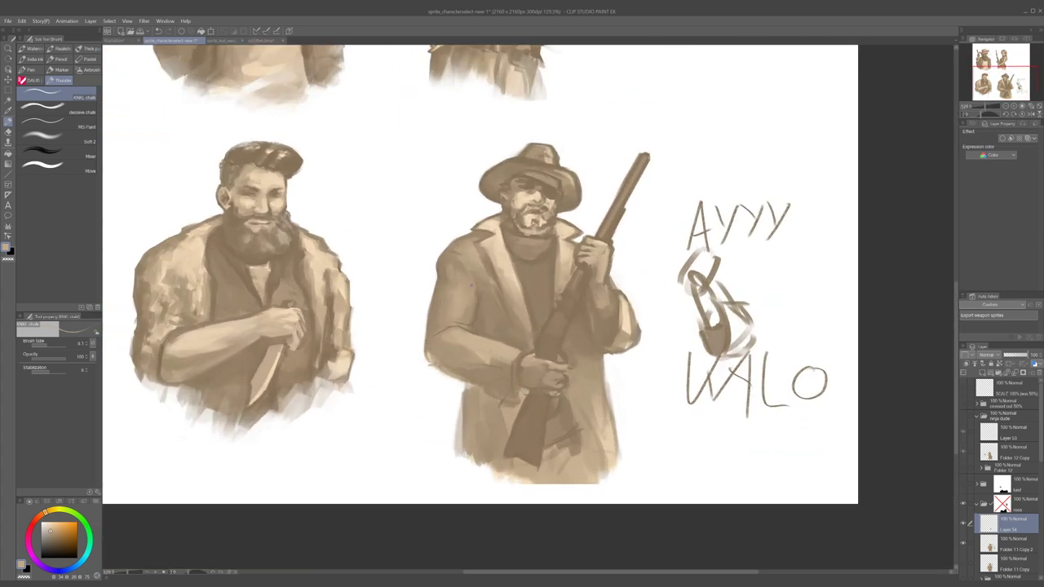
scroll(557, 395, up, 2)
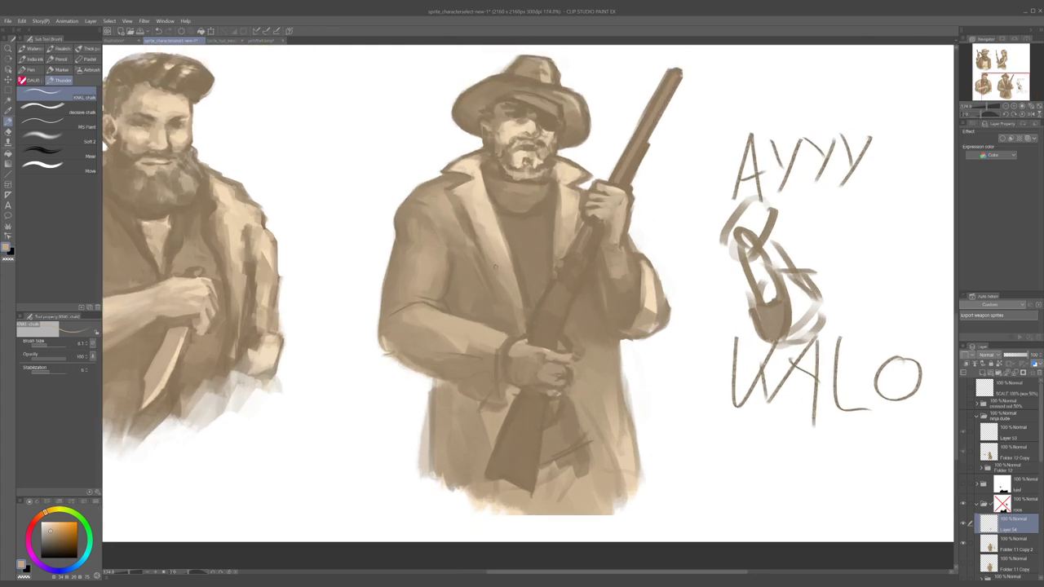
alt+click(569, 381)
alt+click(554, 383)
alt+click(549, 380)
alt+click(524, 392)
alt+click(559, 400)
mouse_move(561, 395)
mouse_down()
mouse_move(577, 428)
mouse_move(577, 391)
mouse_move(565, 438)
mouse_move(571, 446)
mouse_move(590, 428)
mouse_move(578, 424)
mouse_move(586, 473)
mouse_up()
alt+click(576, 399)
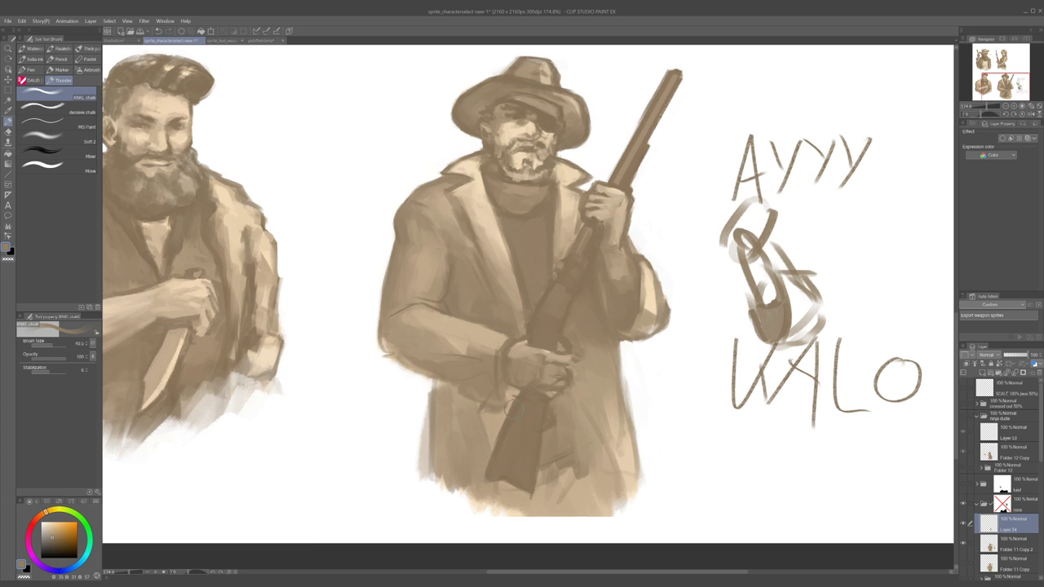
key(bracketright)
drag(541, 480, 536, 489)
- Repaint the extended index finger of the lower hand with a smaller brush and sampled light and dark tones
scroll(552, 395, up, 2)
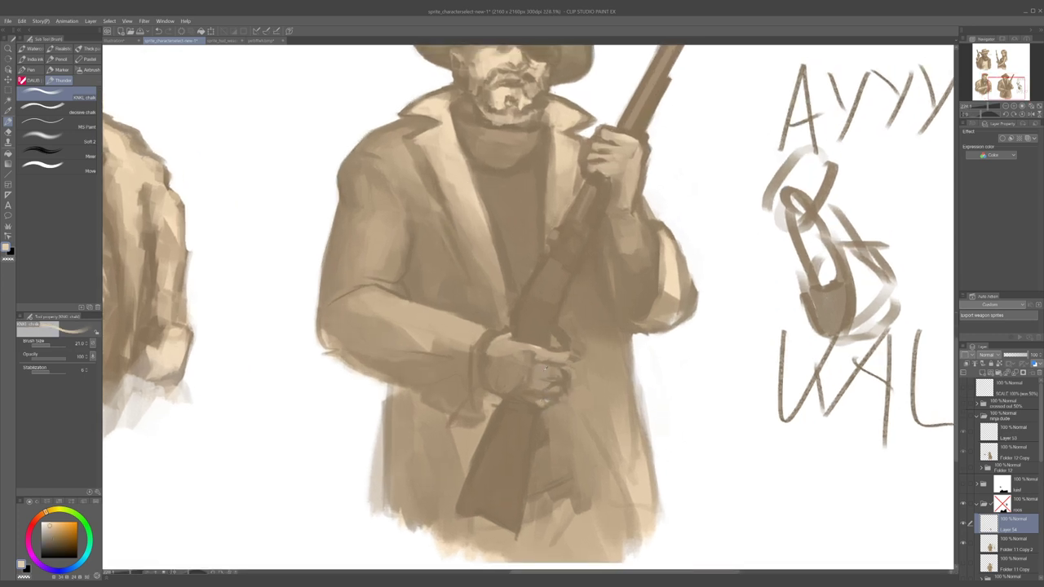
key([)
key([)
key([)
key([)
drag(562, 354, 570, 356)
alt+click(564, 360)
drag(543, 360, 548, 359)
key(bracketleft)
key(bracketleft)
key(bracketleft)
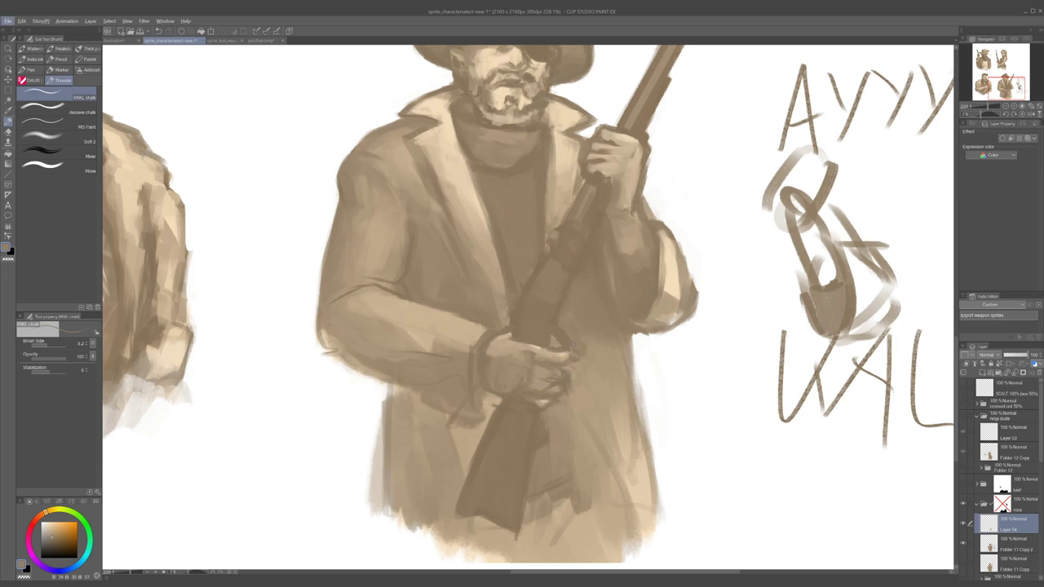
- Check the portrait in a mirrored view and touch up the base of the lower hand's index finger with sampled skin tones
scroll(564, 377, down, 8)
key(h)
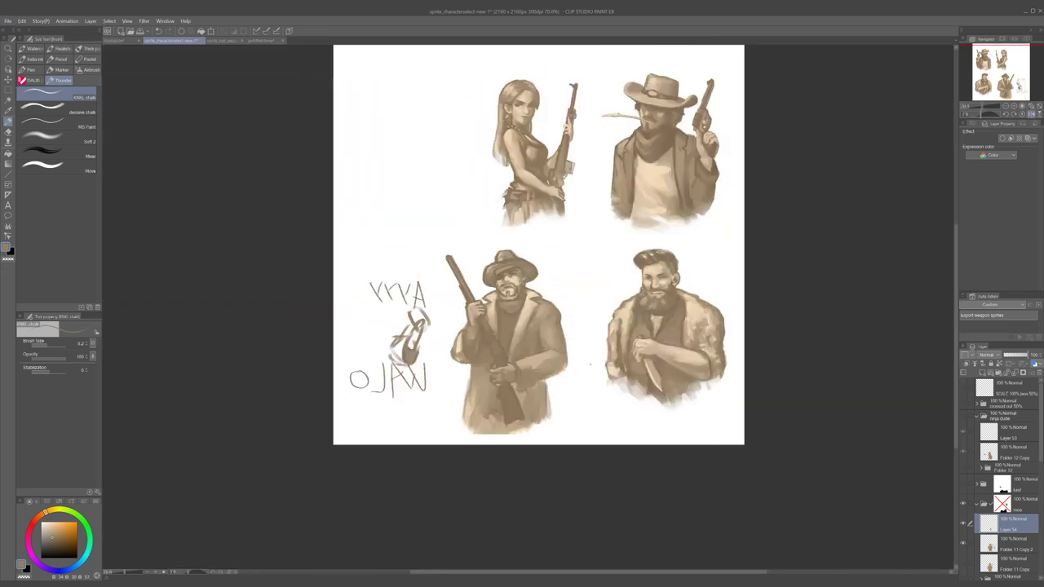
scroll(492, 377, up, 12)
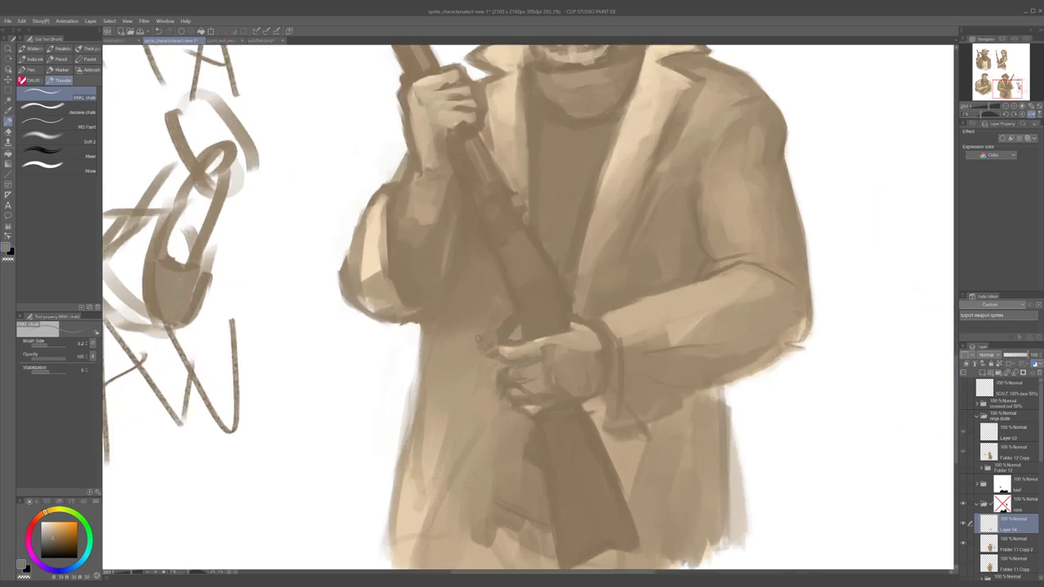
scroll(503, 360, down, 6)
scroll(530, 351, up, 6)
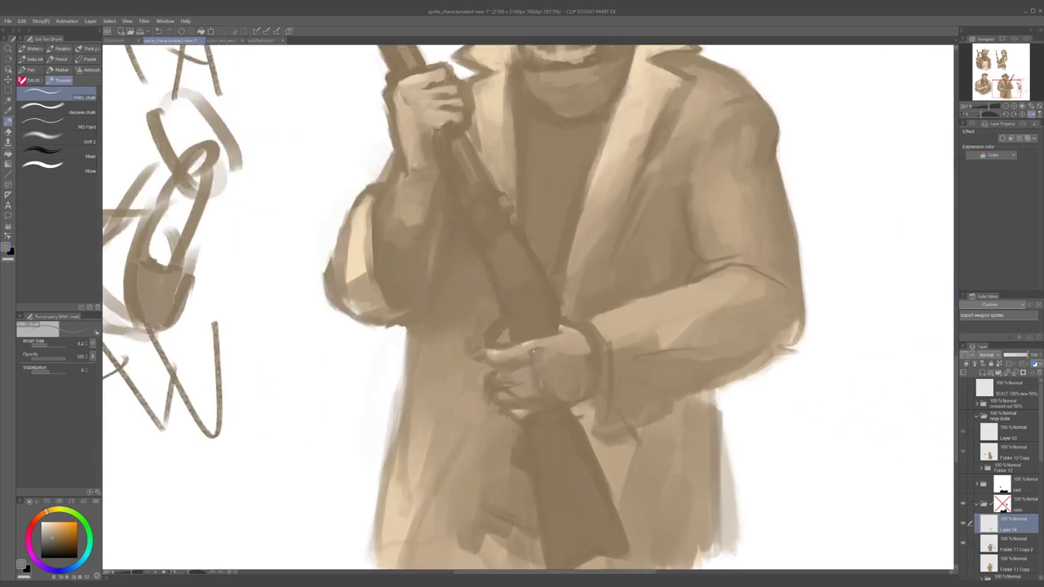
alt+click(529, 346)
alt+click(540, 359)
alt+click(541, 346)
key(h)
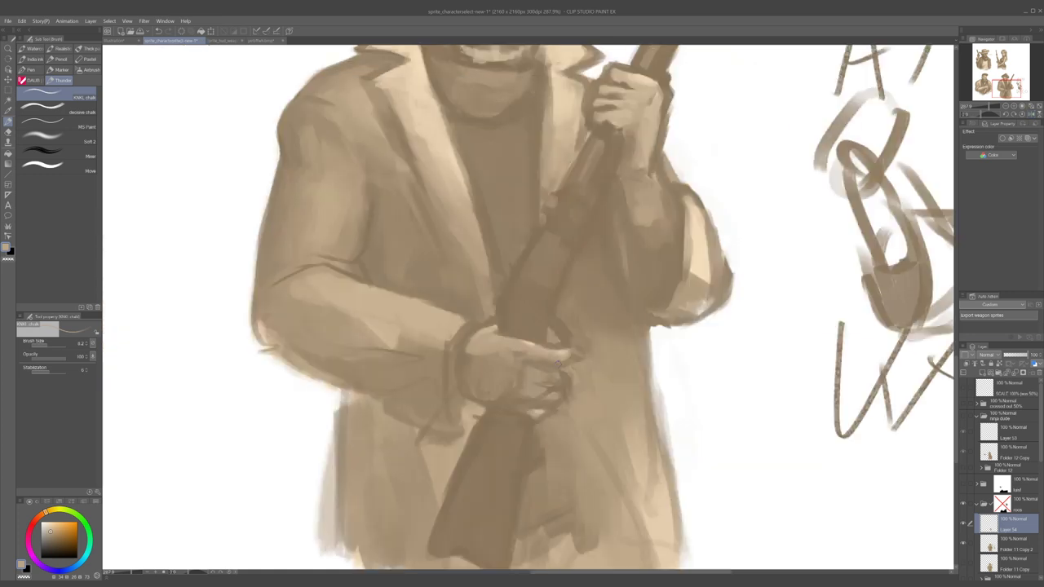
- Lasso the AYYY WALO lettering and doodle beside the rifleman and erase them from the Folder 11 Copy 2 layer
key(ctrl+0)
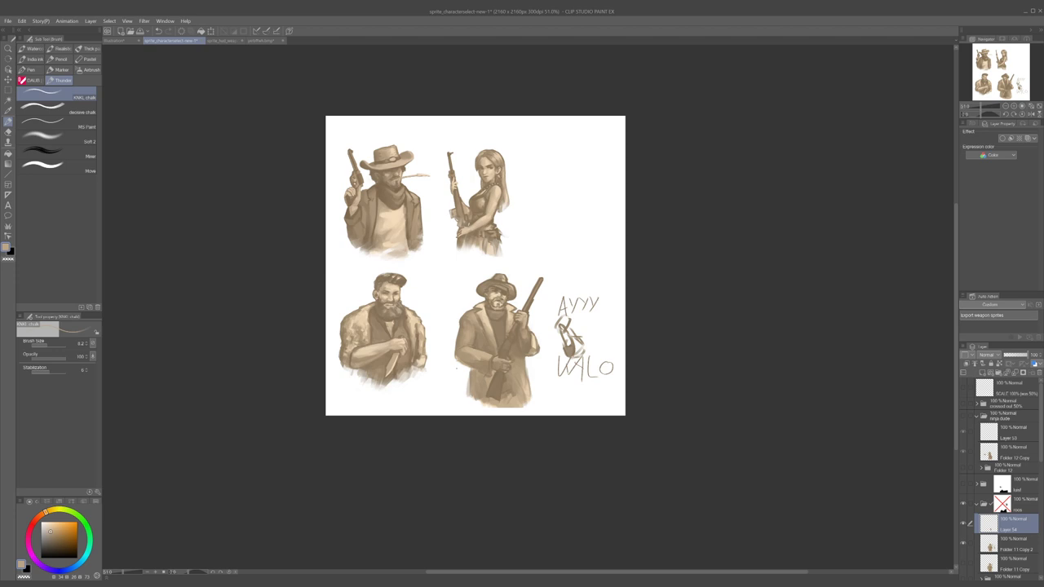
key(m)
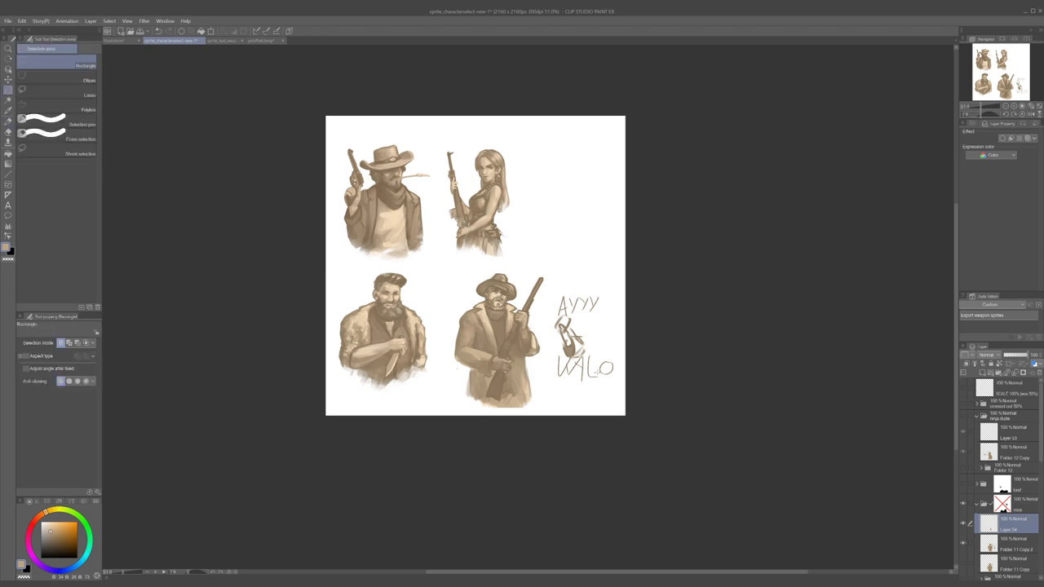
drag(573, 279, 567, 310)
click(555, 288)
key(comma)
key(comma)
key(comma)
key(comma)
key(comma)
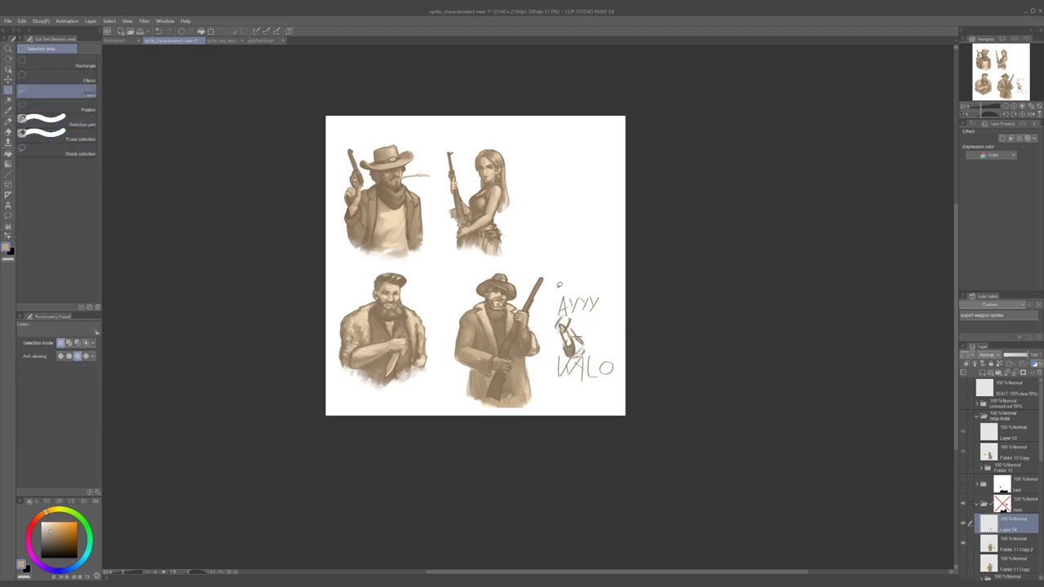
mouse_move(568, 279)
mouse_down()
mouse_move(553, 328)
mouse_move(556, 382)
mouse_move(626, 277)
mouse_up()
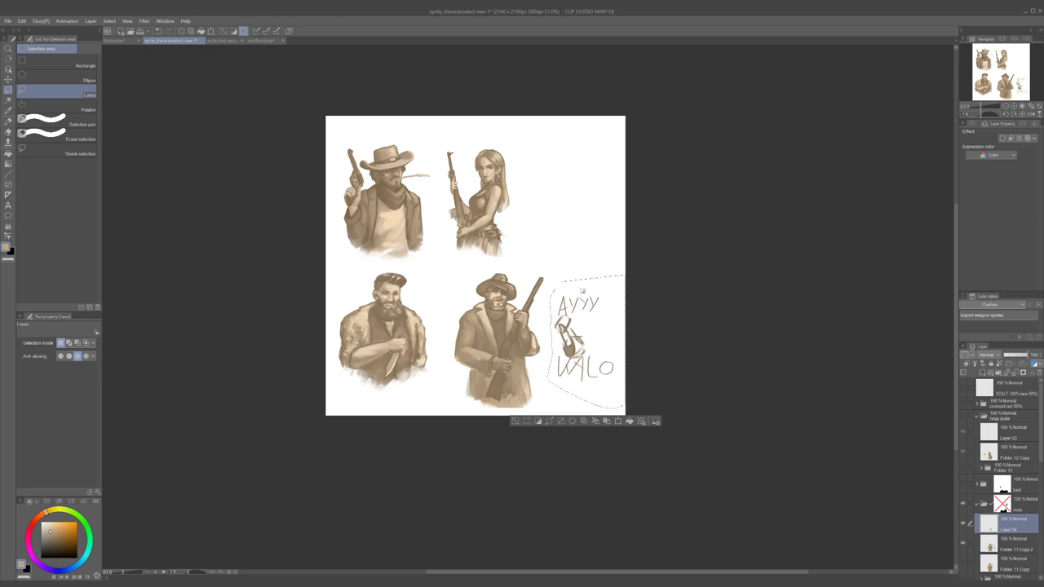
click(1003, 542)
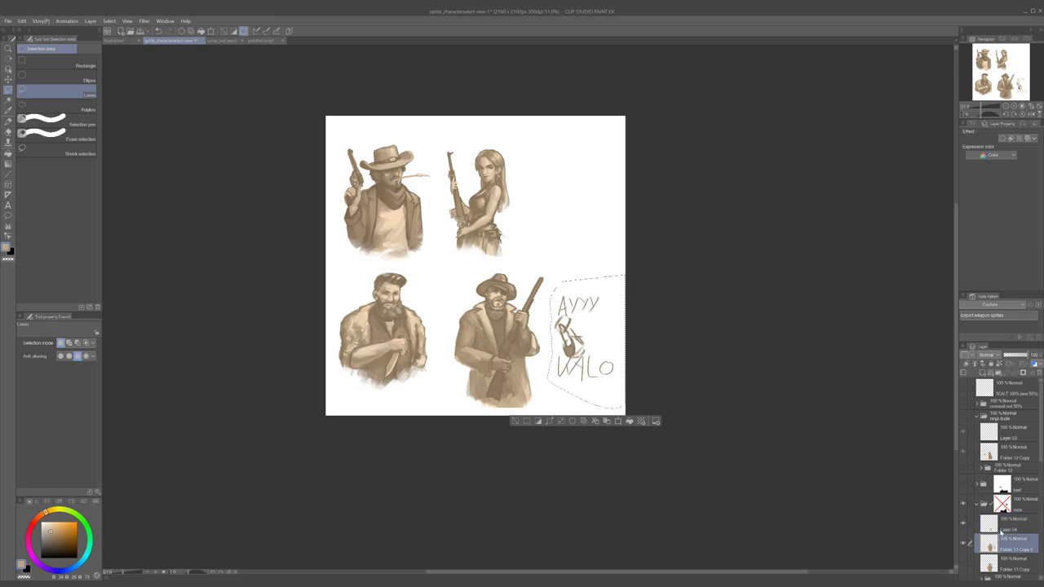
click(573, 422)
click(564, 405)
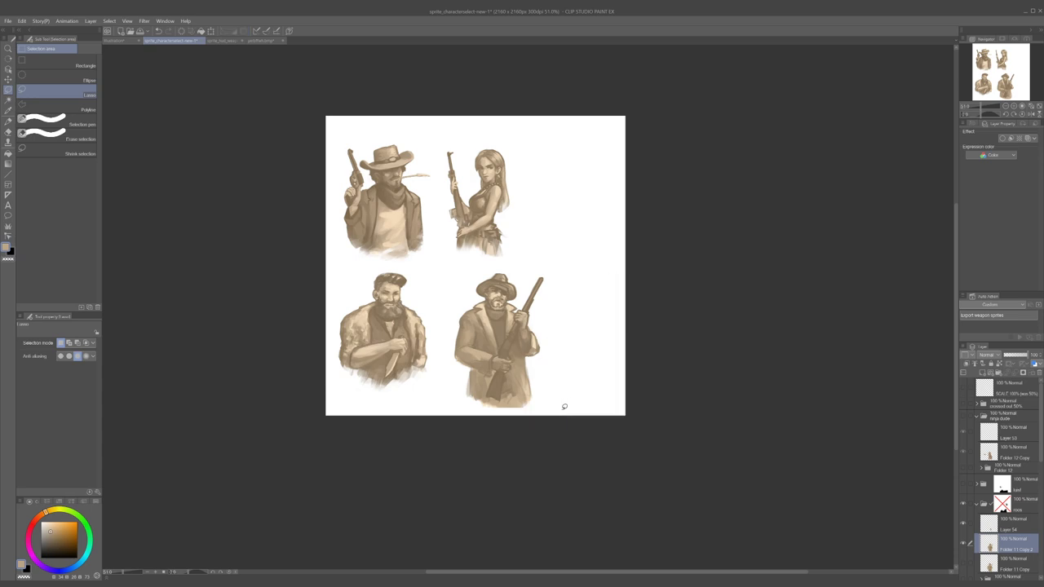
- Resume painting on Layer 54 with the chalk brush and lighten the top edge of the lower hand's index finger
scroll(502, 369, up, 6)
scroll(498, 389, up, 3)
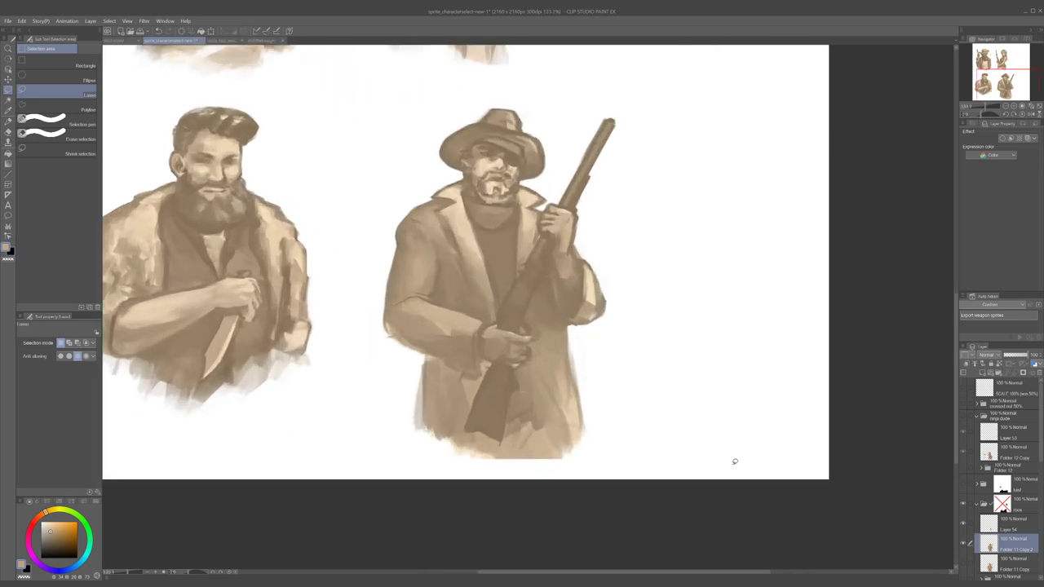
click(1006, 525)
scroll(557, 380, up, 1)
key(b)
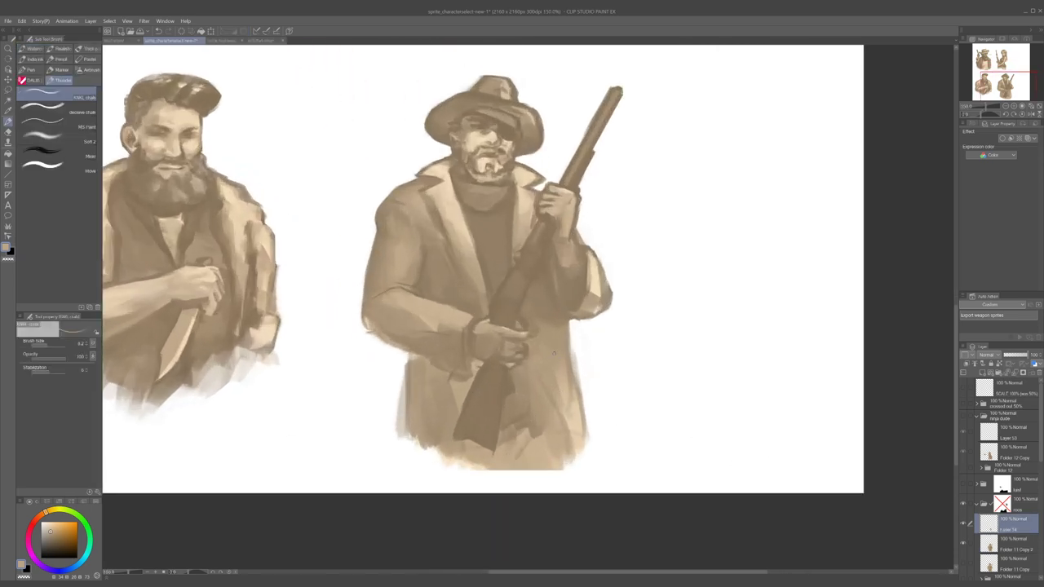
scroll(496, 314, up, 2)
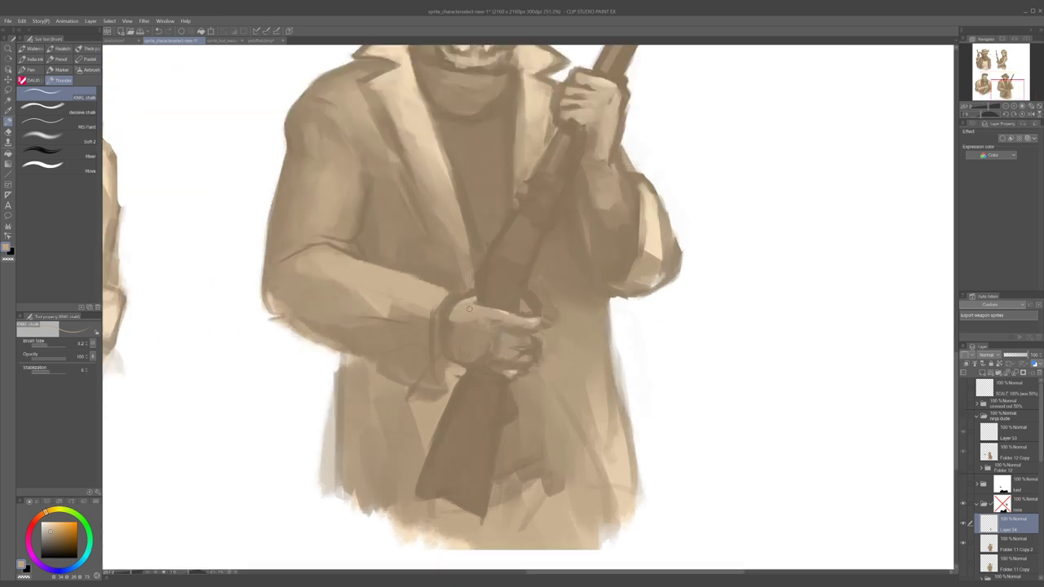
alt+click(503, 314)
drag(489, 308, 511, 313)
alt+click(504, 312)
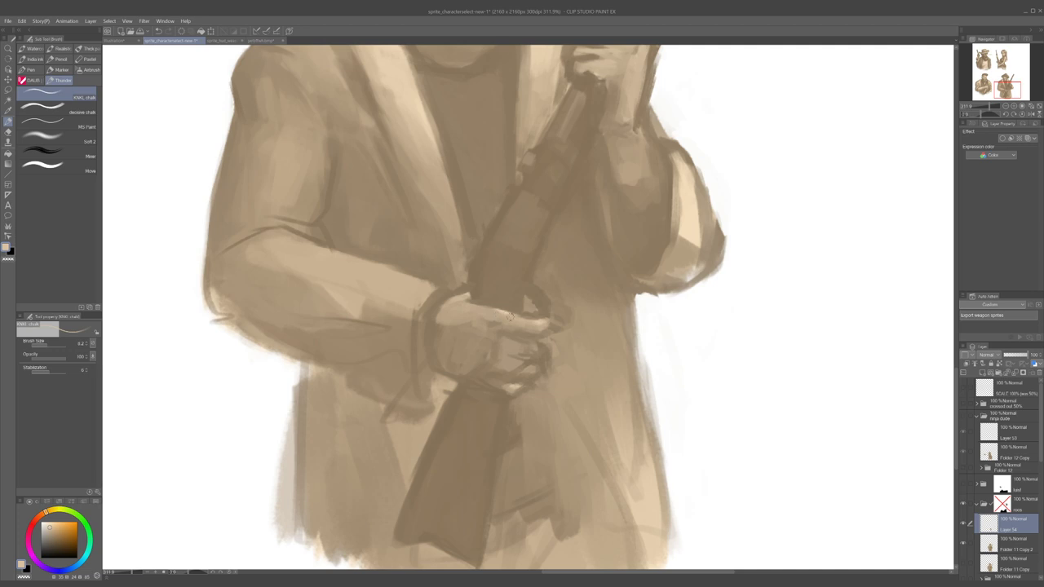
- Refine the thumb and the upper edge of the lower hand where they meet the rifle, using sampled tones
alt+click(509, 317)
alt+click(471, 288)
alt+click(461, 308)
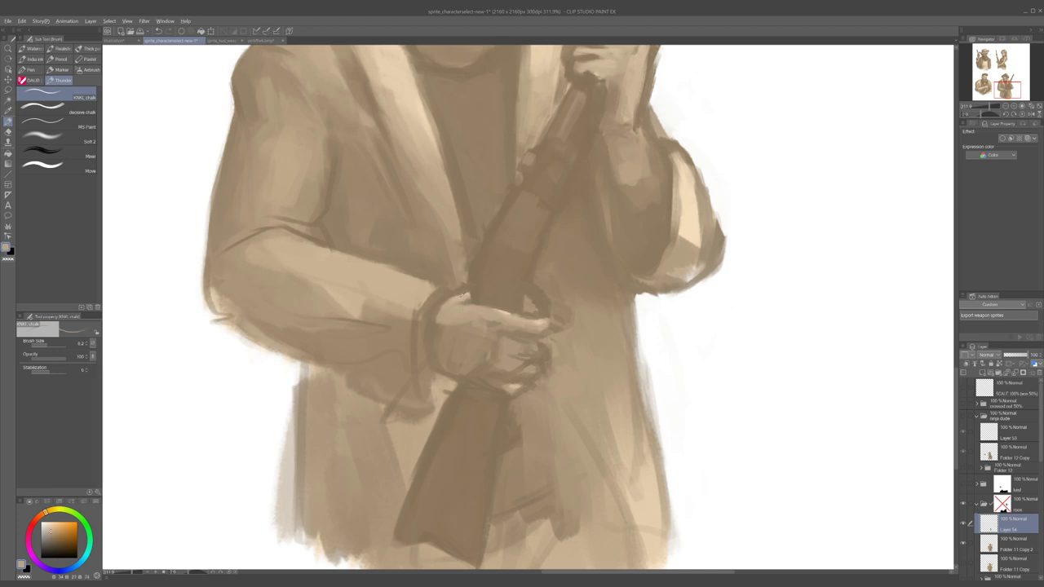
alt+click(469, 298)
alt+click(470, 300)
alt+click(459, 297)
alt+click(474, 292)
alt+click(463, 301)
alt+click(461, 304)
alt+click(465, 302)
alt+click(486, 297)
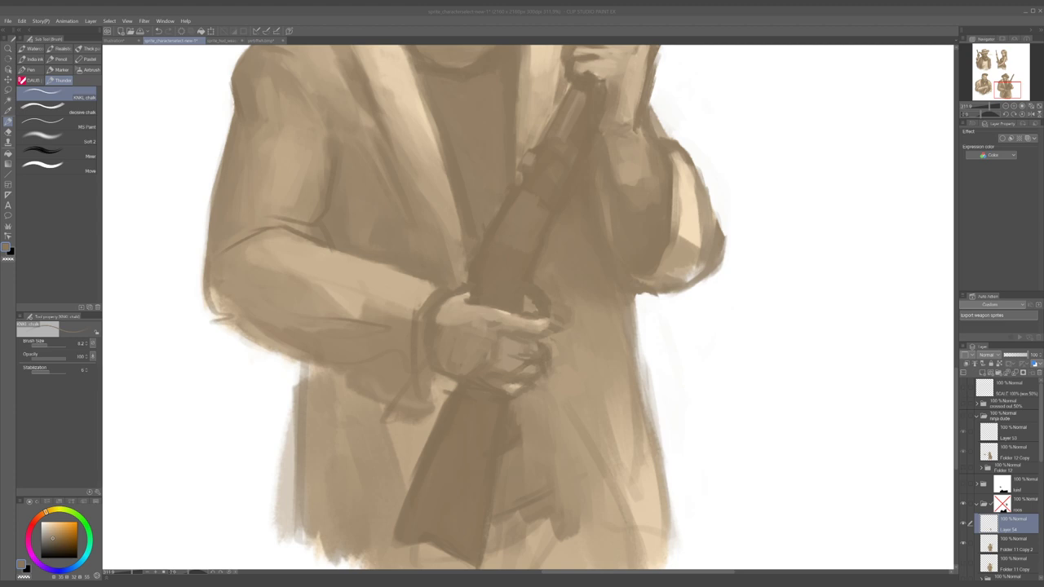
- Clean up the trigger guard area around the index finger with dark tones sampled from the rifle and coat
click(622, 324)
drag(525, 338, 522, 310)
scroll(538, 316, down, 3)
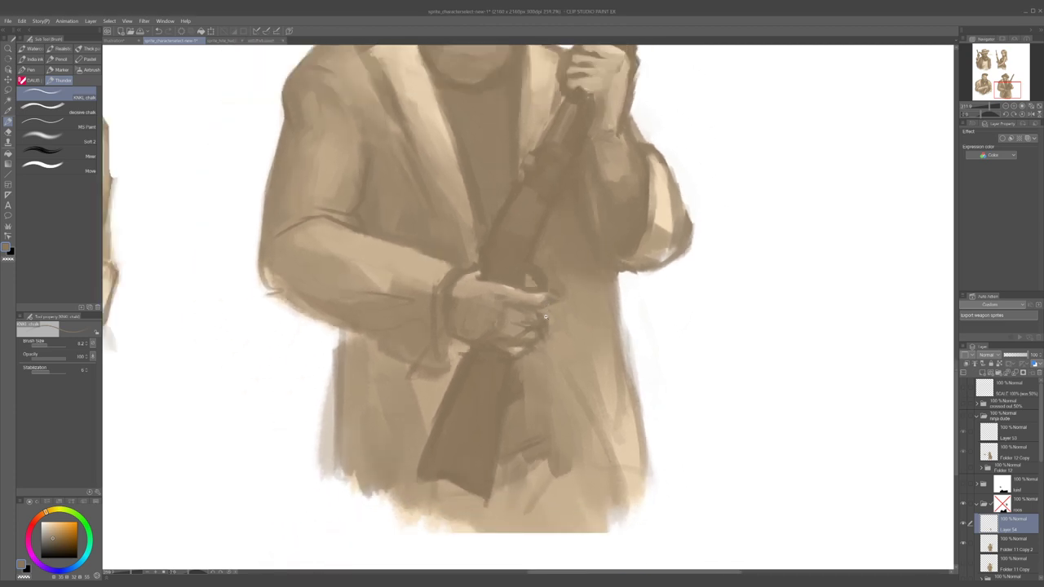
scroll(538, 310, up, 2)
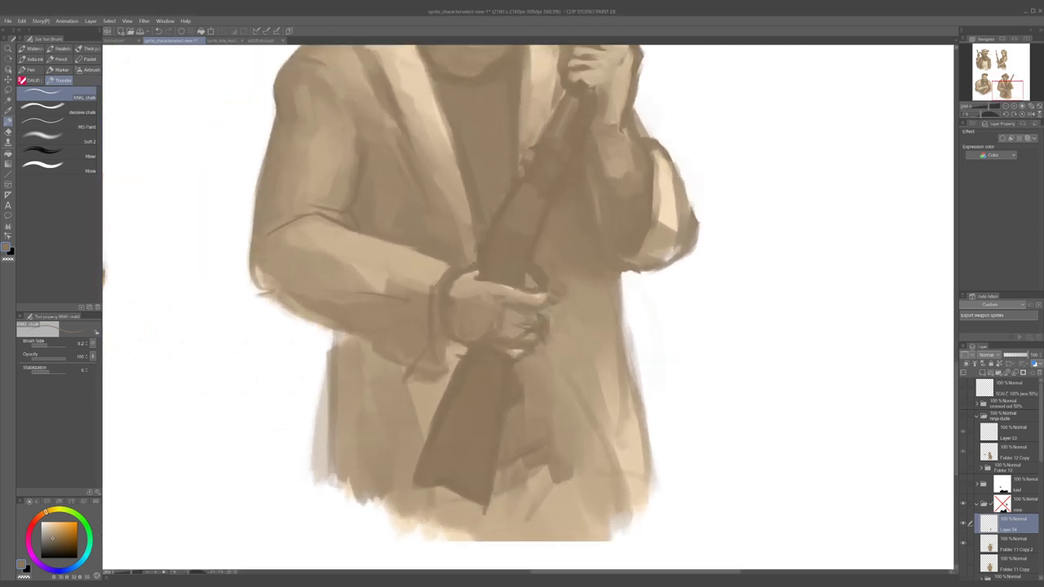
alt+click(539, 262)
alt+click(538, 275)
scroll(551, 322, down, 5)
scroll(574, 195, up, 4)
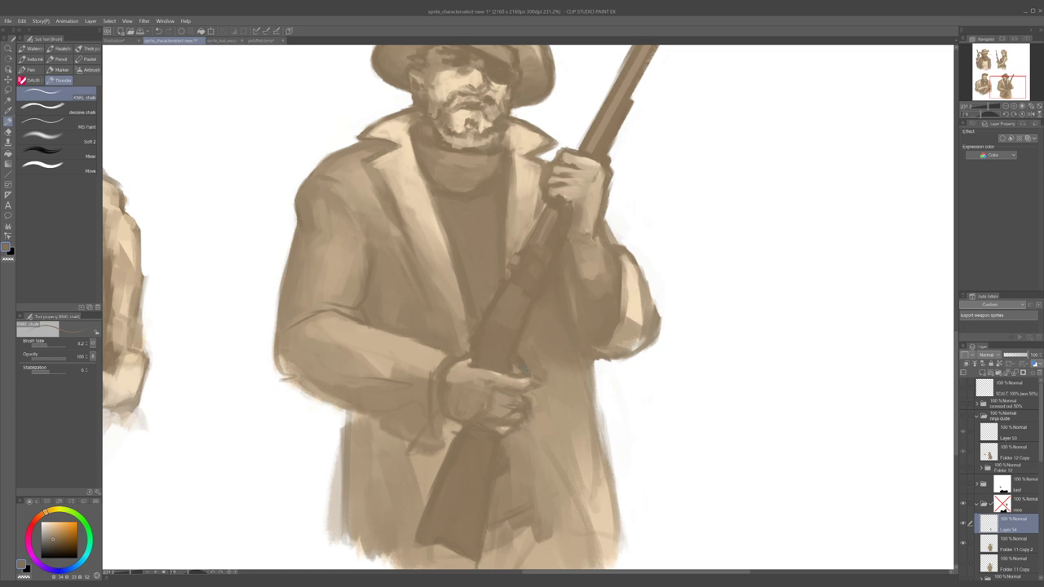
- Define the trigger guard's edge and the gaps between the lower fingers, alternating between sampled tones
alt+click(519, 371)
alt+click(516, 365)
alt+click(507, 406)
alt+click(517, 406)
key(x)
key(x)
key(x)
key(x)
- Shade the curled fingers and knuckles of the lower hand with a larger brush and sampled midtones
alt+click(499, 402)
key(bracketright)
key(bracketright)
alt+click(512, 383)
alt+click(481, 412)
alt+click(500, 397)
alt+click(490, 394)
- Mirror the canvas to reshape the curled fingers and the index fingertip, and return to the normal view
key(h)
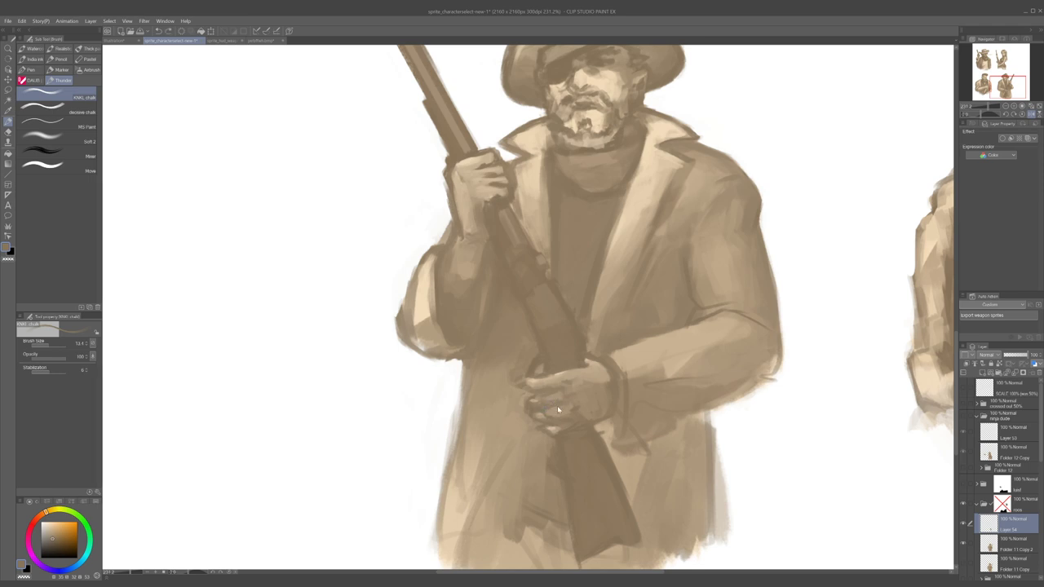
alt+click(545, 402)
alt+click(545, 403)
drag(539, 395, 533, 400)
alt+click(551, 427)
alt+click(522, 379)
alt+click(533, 380)
drag(524, 379, 538, 378)
alt+click(528, 384)
alt+click(519, 386)
key(h)
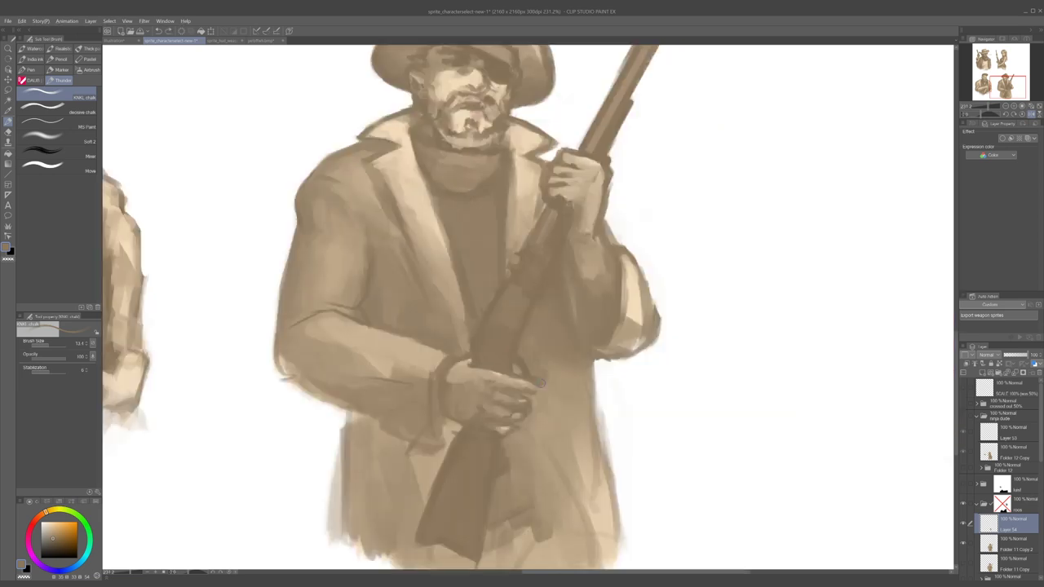
- Redraw the index fingertip and the contour around it with a smaller brush and closely sampled tones
key(bracketleft)
key(bracketleft)
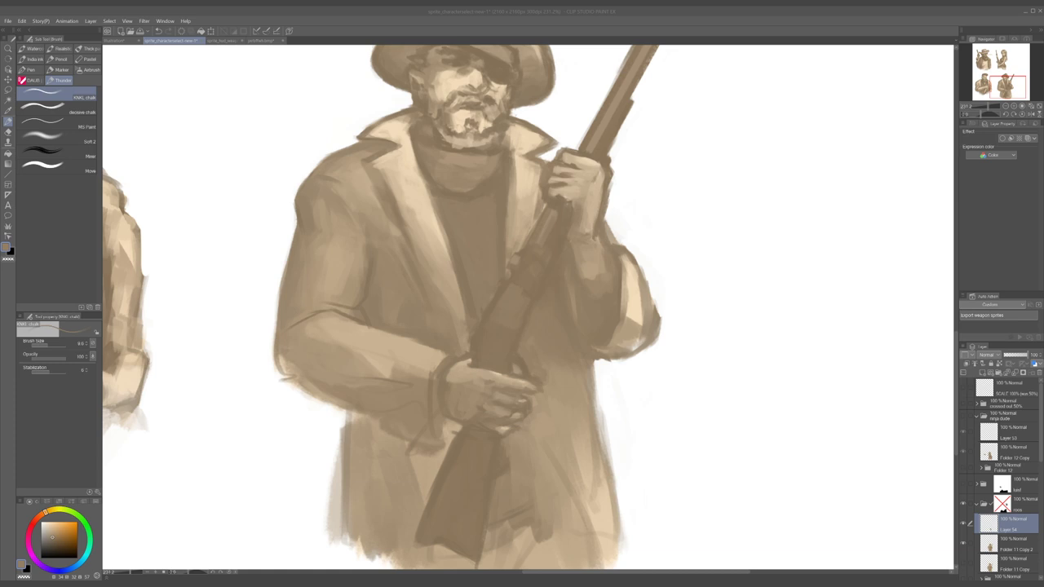
scroll(503, 352, down, 6)
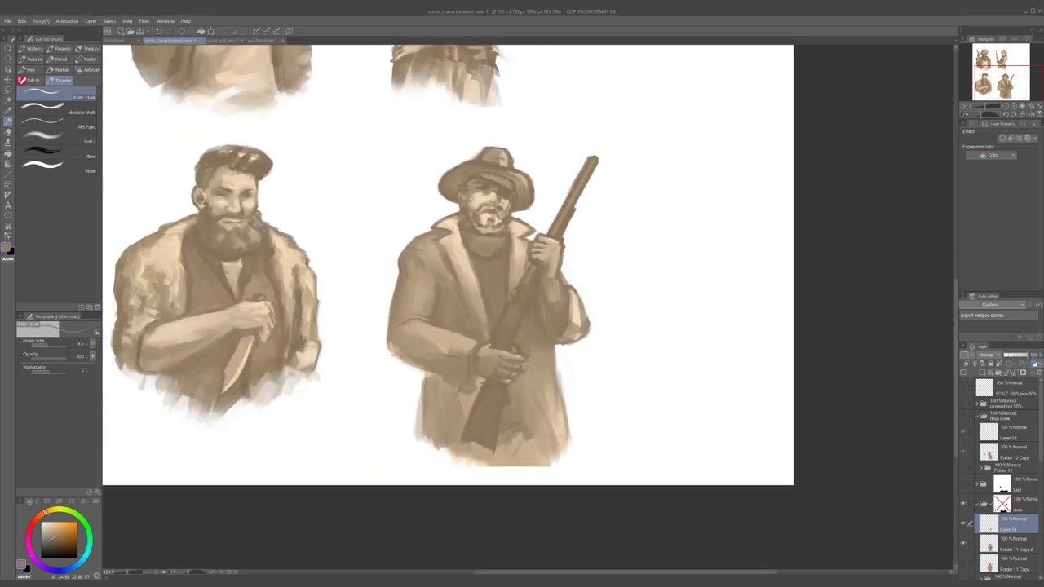
scroll(501, 351, up, 4)
scroll(497, 350, up, 2)
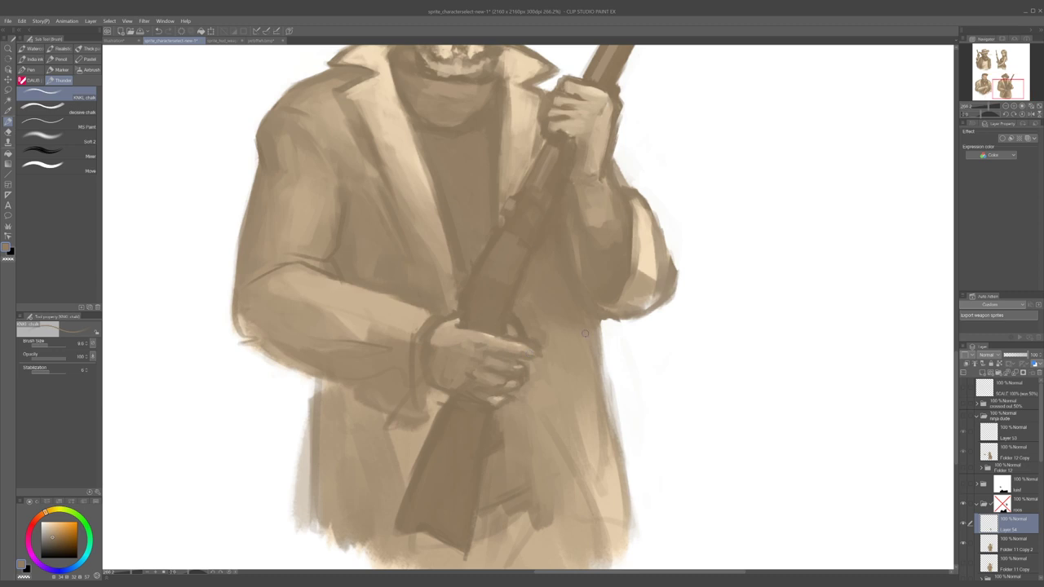
drag(509, 342, 521, 346)
alt+click(537, 333)
alt+click(532, 350)
alt+click(529, 355)
alt+click(525, 352)
alt+click(532, 352)
alt+click(533, 357)
alt+click(541, 368)
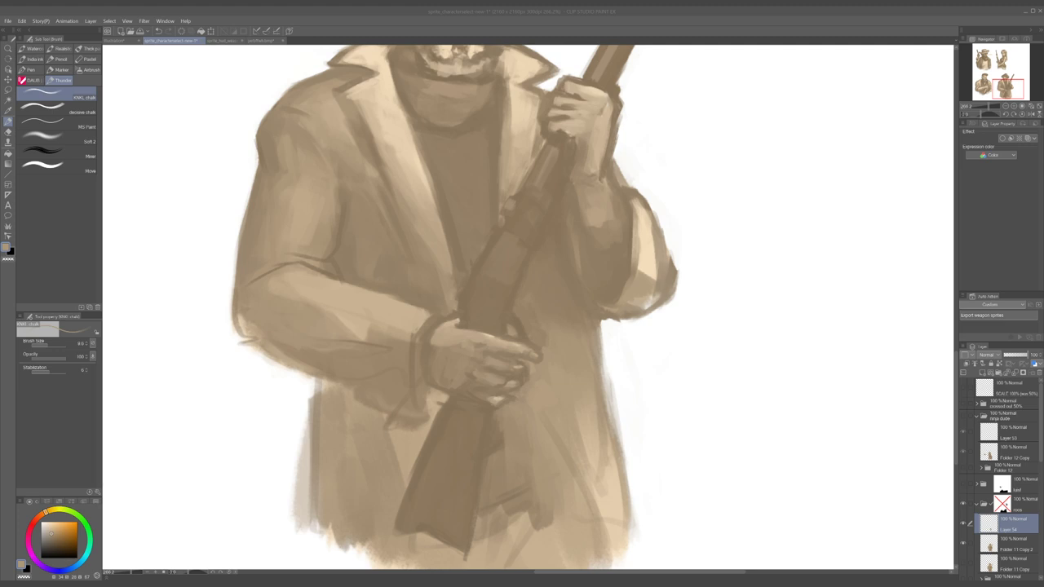
- Compare the rifleman with the bearded man in a mirrored view and sharpen the index finger's upper edge with a finer brush
scroll(544, 335, down, 5)
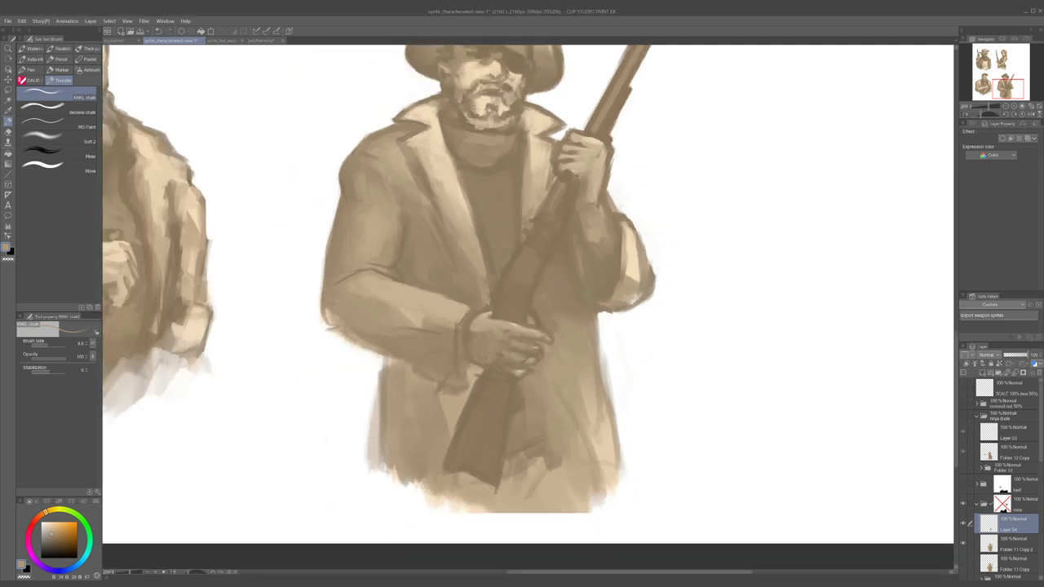
scroll(547, 333, up, 2)
key(h)
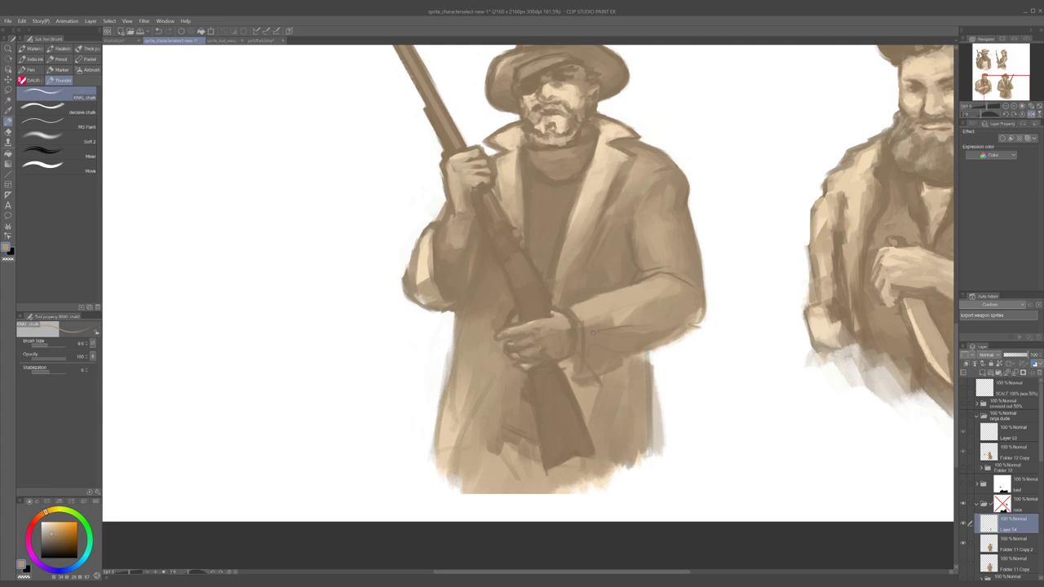
scroll(542, 318, up, 4)
alt+click(493, 316)
scroll(570, 306, down, 4)
drag(620, 257, 480, 317)
scroll(575, 275, up, 3)
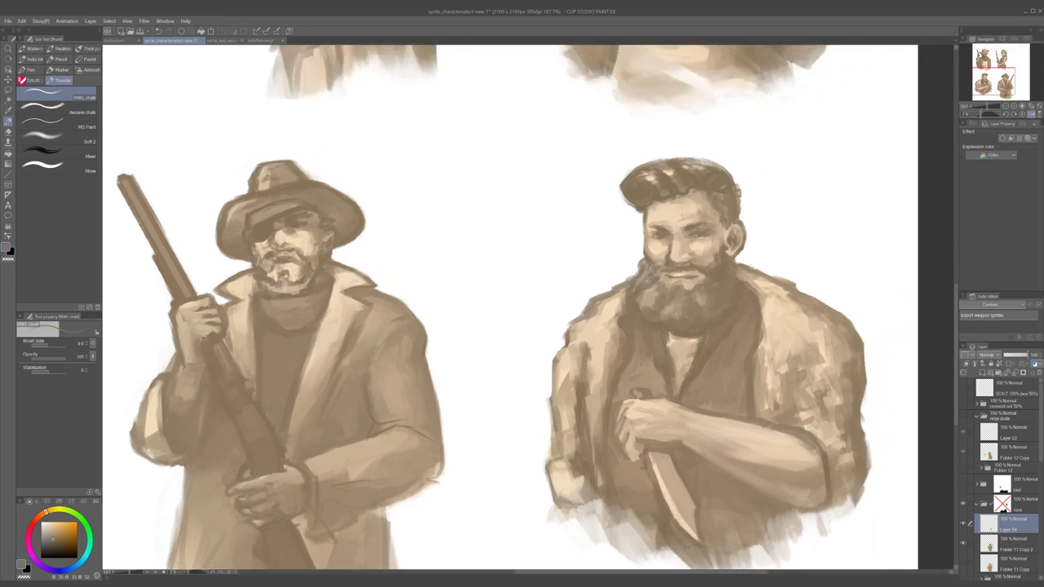
drag(403, 370, 612, 284)
scroll(448, 414, up, 2)
drag(500, 364, 509, 366)
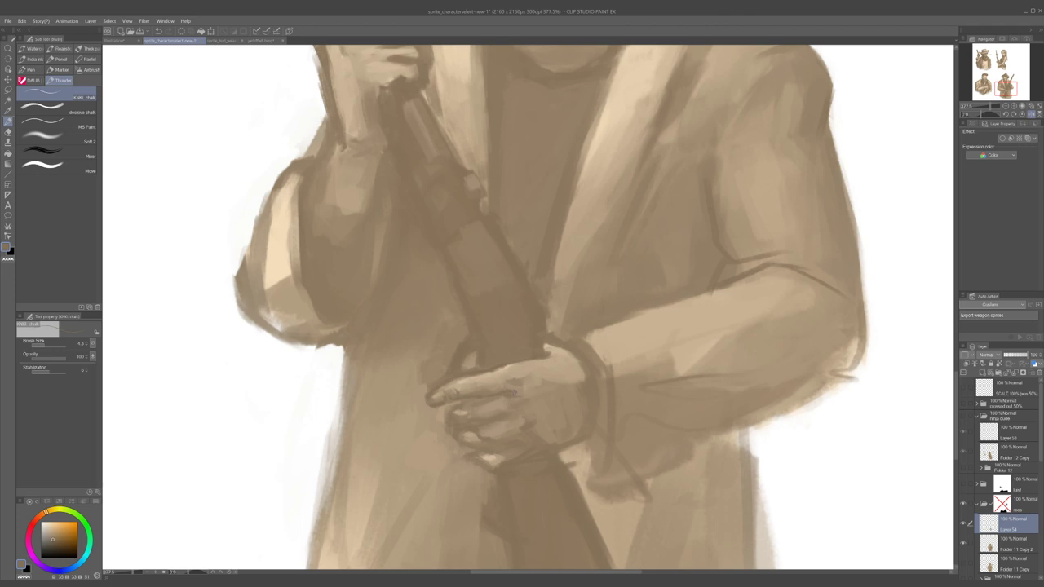
- Soften the knuckle shading on the lower hand with a slightly larger brush and restore the canvas's normal orientation
alt+click(526, 405)
key(])
key(])
alt+click(537, 424)
alt+click(530, 426)
scroll(544, 395, down, 5)
key(h)
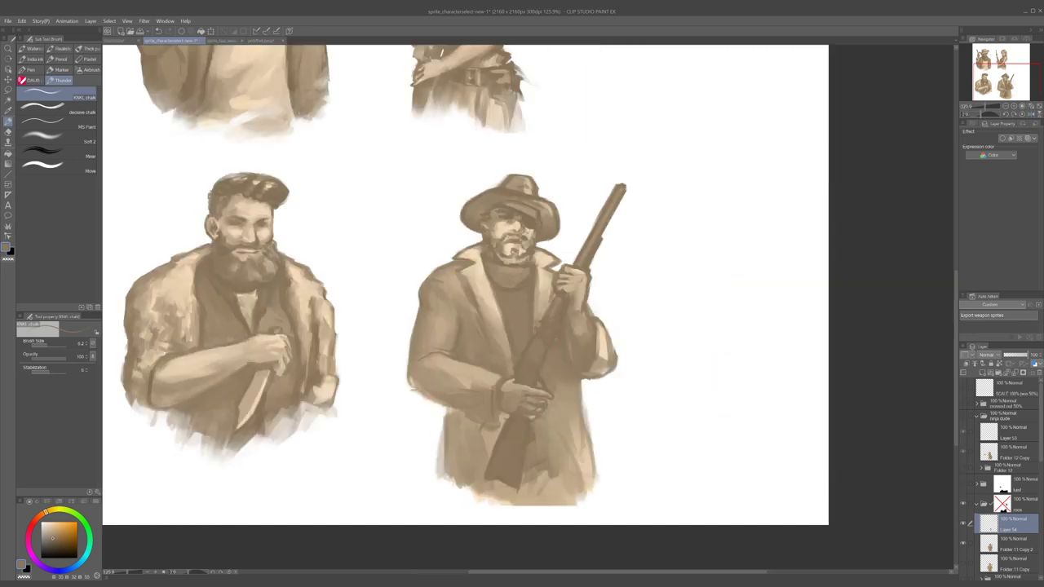
- Smooth the back of the rifleman's lower hand and repaint its wrist edge with tones sampled from the hand
scroll(538, 398, up, 2)
scroll(538, 398, down, 3)
scroll(547, 400, up, 4)
scroll(555, 404, up, 2)
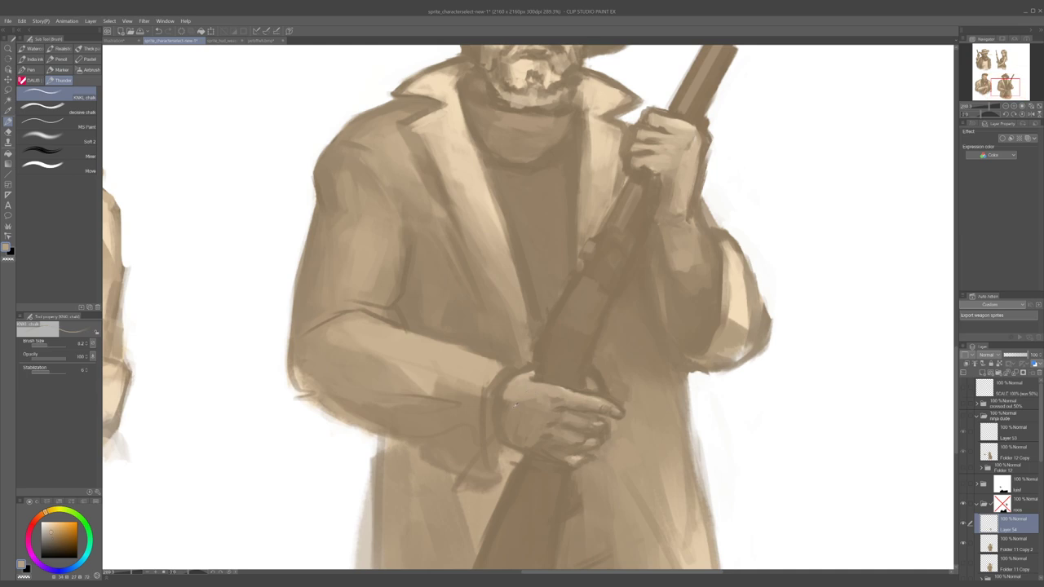
drag(512, 396, 536, 403)
alt+click(529, 392)
alt+click(522, 397)
alt+click(504, 396)
drag(513, 383, 505, 403)
- Paint over the loose strokes below the lower hand's cuff with a larger brush and sampled coat tones
alt+click(490, 447)
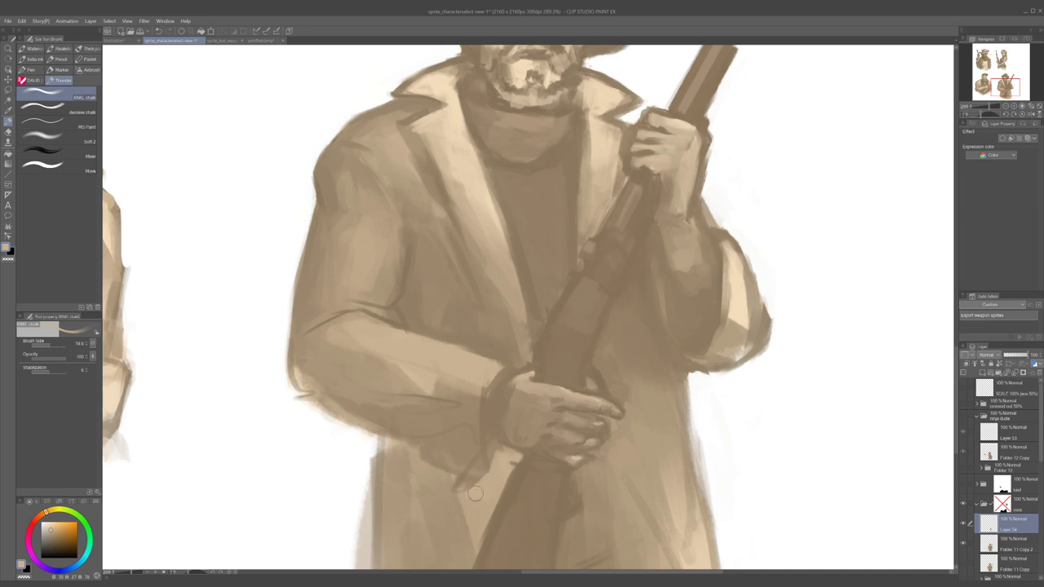
scroll(481, 477, down, 3)
alt+click(481, 479)
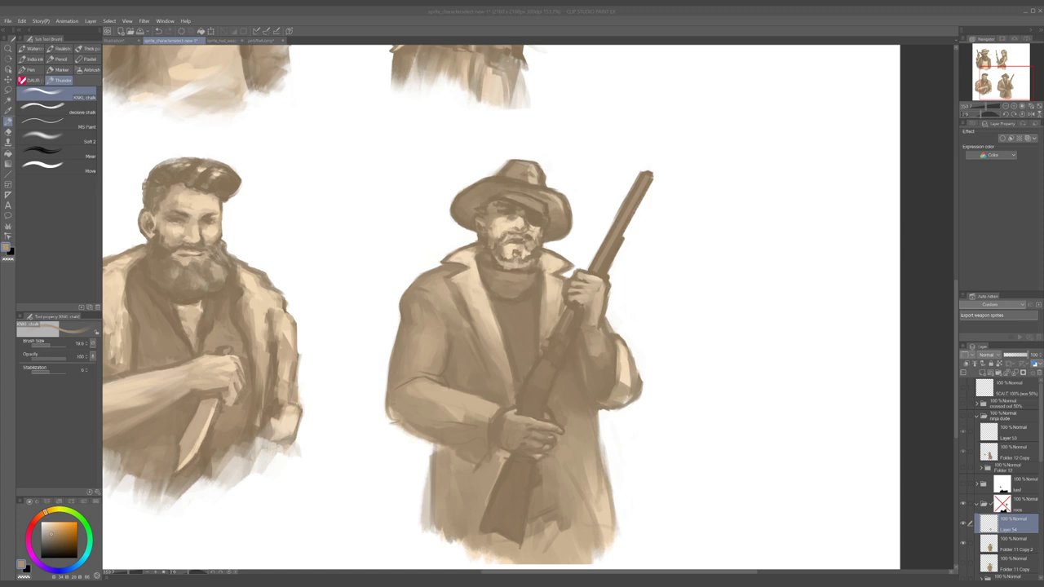
click(321, 95)
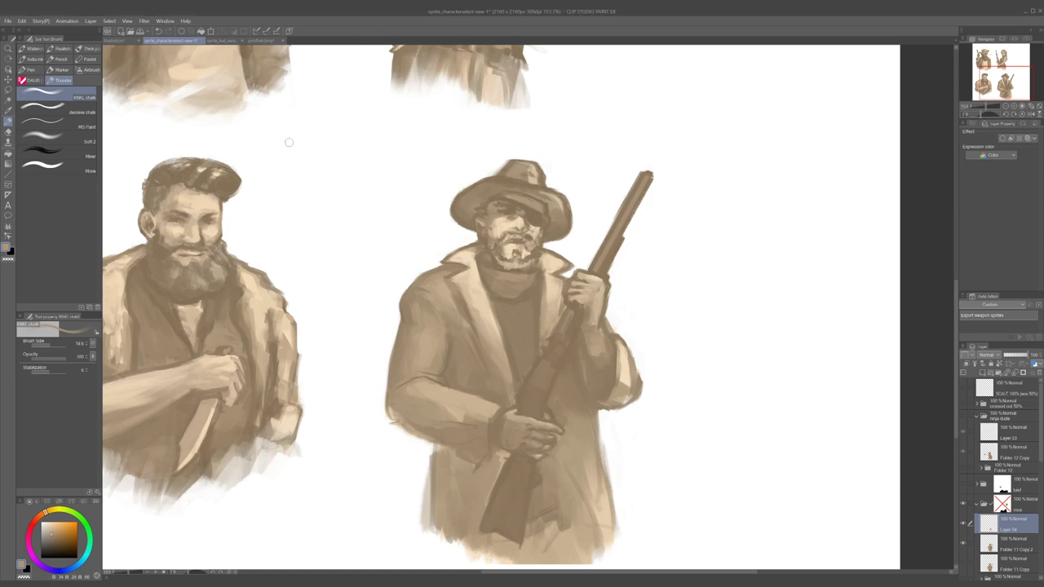
key(alt+Tab)
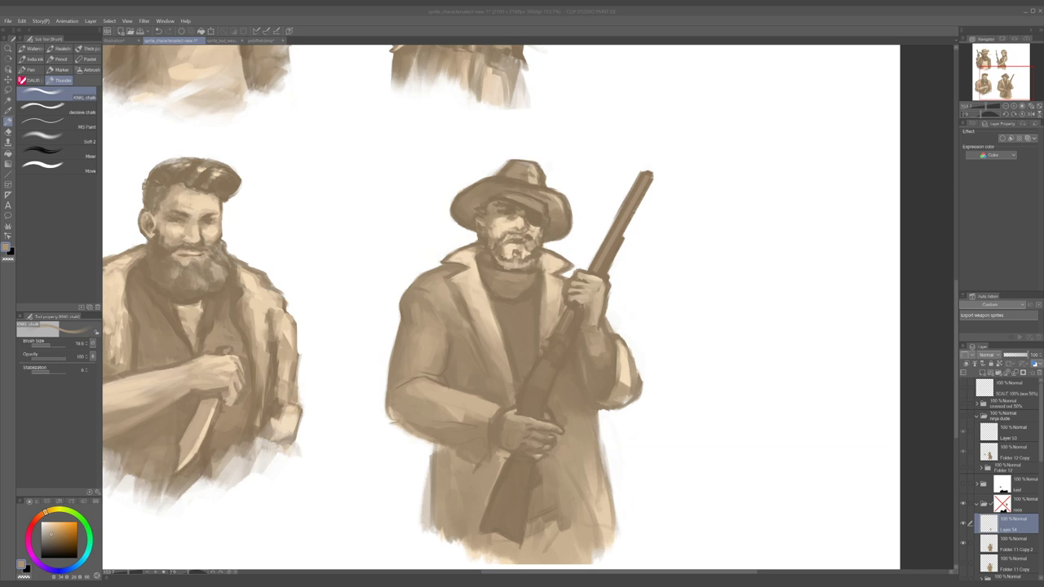
- Rework the coat between the lower cuff and the rifle stock, sampling the cuff's dark tone for a finer brush
mouse_move(506, 463)
mouse_down()
mouse_move(463, 355)
mouse_move(484, 354)
mouse_up()
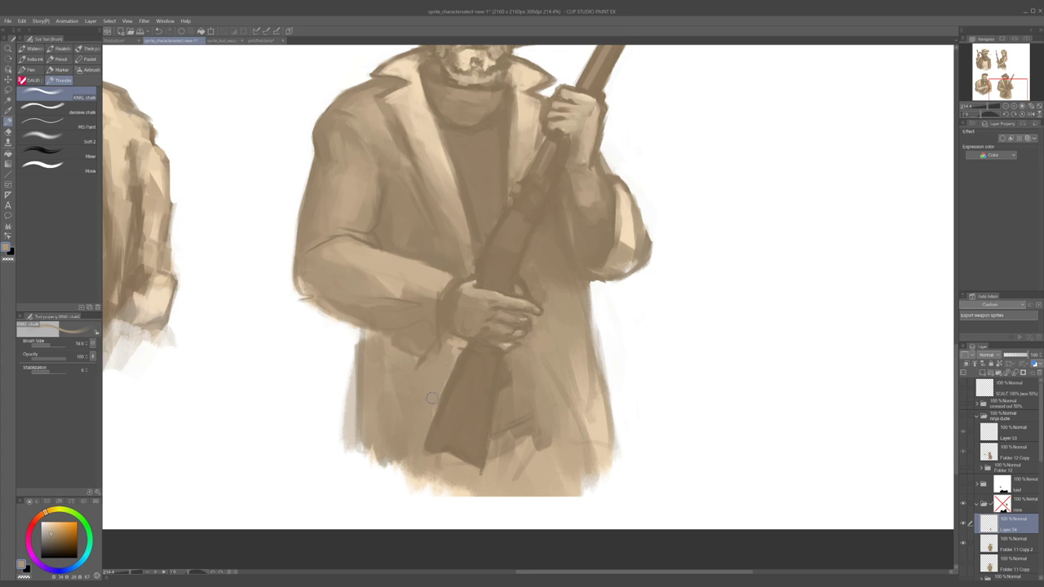
drag(459, 342, 453, 356)
alt+click(444, 344)
key([)
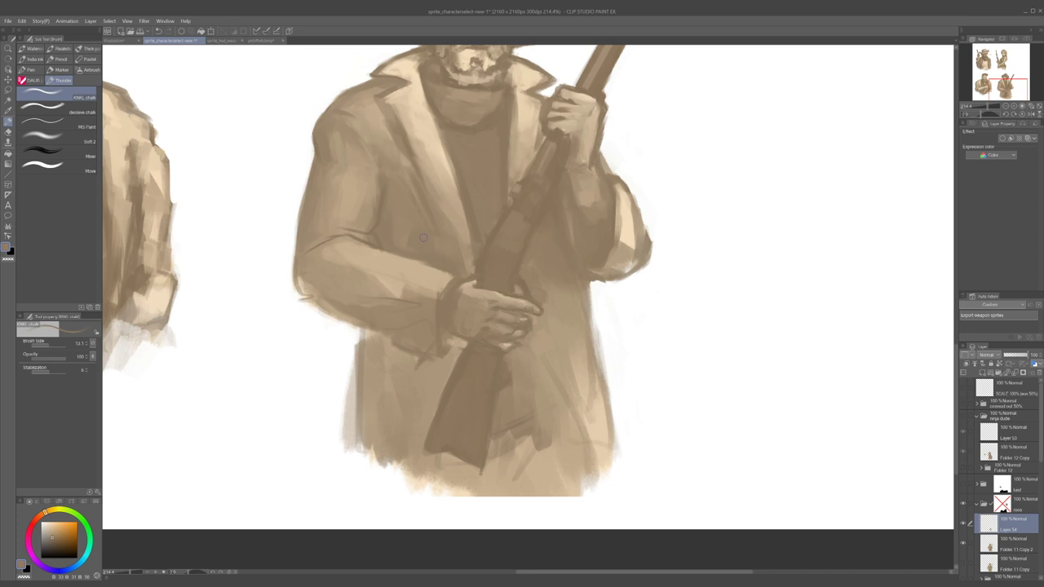
mouse_move(300, 303)
mouse_down()
mouse_move(373, 323)
mouse_move(323, 315)
mouse_move(411, 348)
mouse_move(313, 301)
mouse_move(418, 340)
mouse_move(312, 304)
mouse_move(369, 327)
mouse_up()
key(ctrl+z)
key(ctrl+z)
key(ctrl+z)
mouse_move(308, 303)
mouse_down()
mouse_move(395, 341)
mouse_move(373, 317)
mouse_move(386, 344)
mouse_move(380, 333)
mouse_move(417, 349)
mouse_up()
key(ctrl+z)
key(ctrl+z)
key(ctrl+z)
- Shade the underside of the lower cuff with a larger brush and touch up the cuff edge above the wrist
alt+click(447, 335)
alt+click(441, 324)
alt+click(448, 343)
key(])
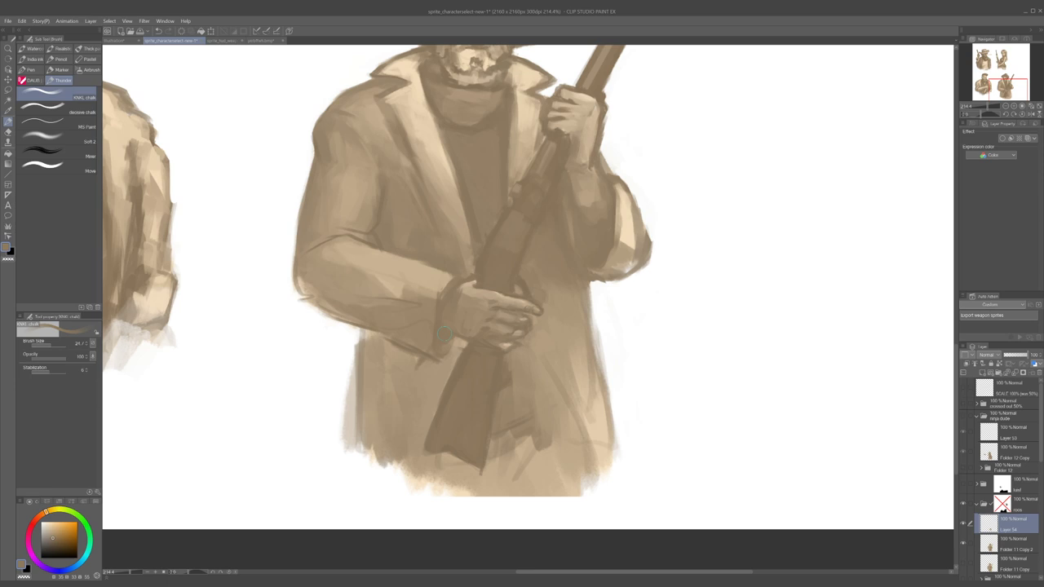
key(bracketleft)
key(bracketright)
alt+click(470, 286)
drag(467, 291, 475, 298)
- Mirror the canvas and refine the lower hand's wrist and the cuff's upper edge with closely sampled tones
scroll(495, 344, down, 12)
key(h)
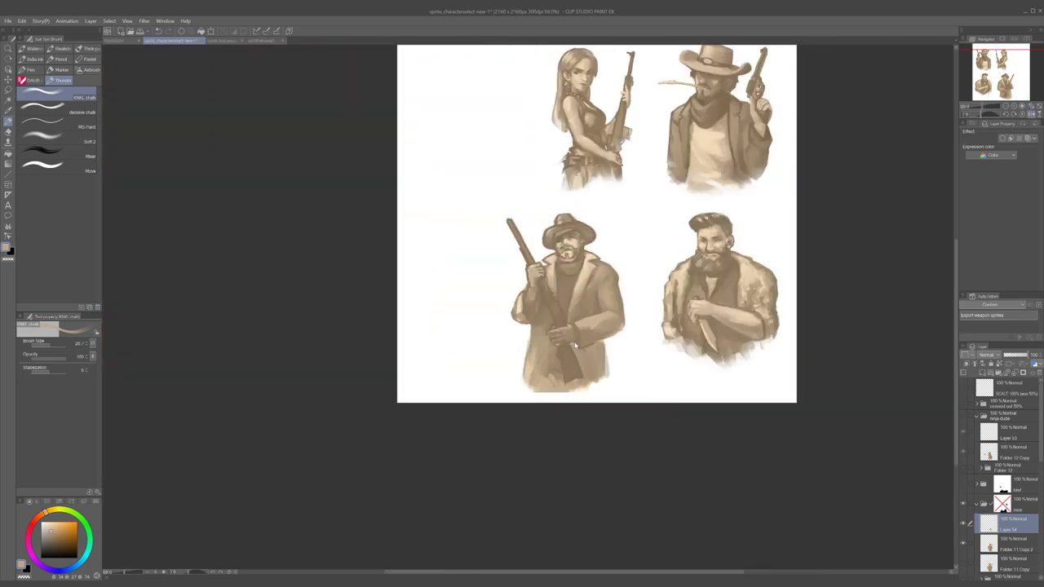
scroll(575, 337, up, 5)
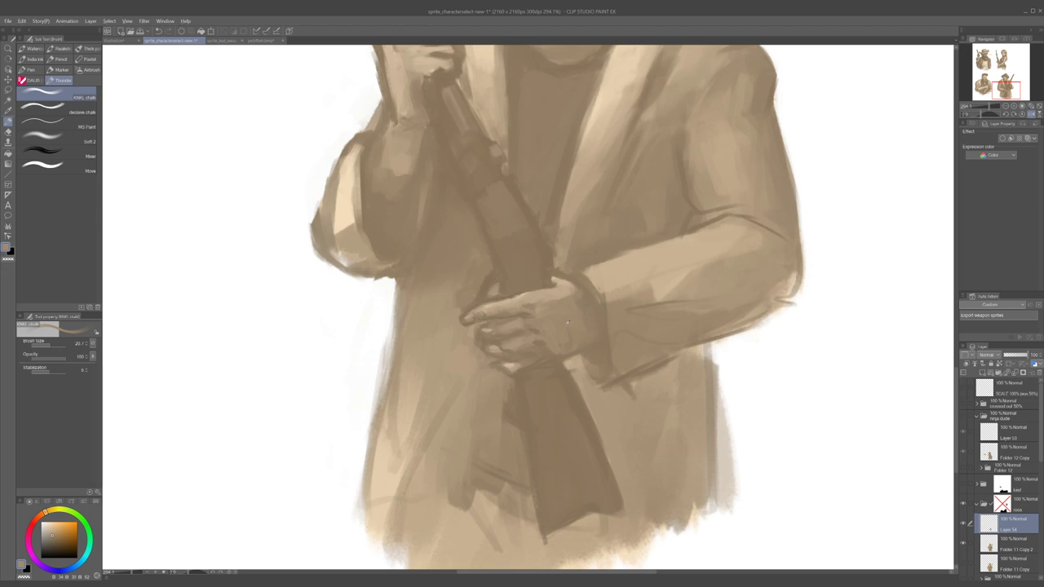
alt+click(589, 349)
alt+click(569, 311)
alt+click(583, 306)
alt+click(595, 283)
drag(595, 283, 590, 283)
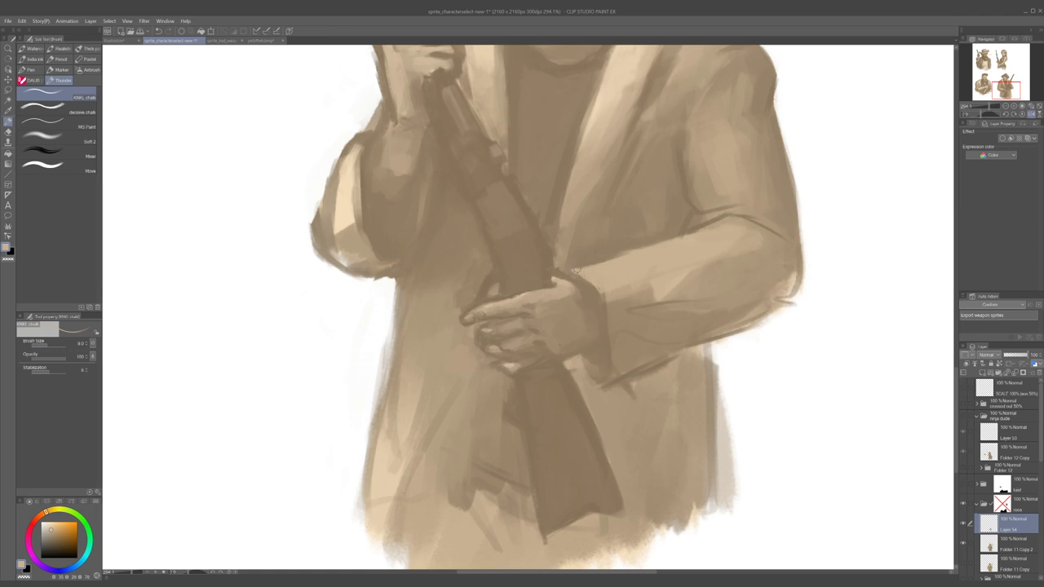
drag(630, 274, 631, 277)
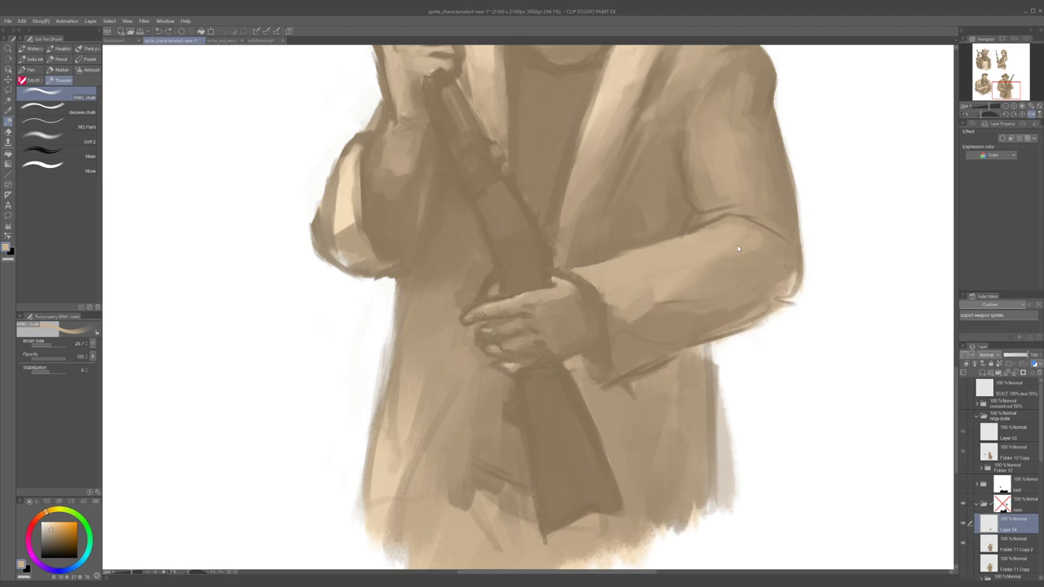
- Even out the forearm sleeve's shading beside the cuff, checking it repeatedly against the whole figure
scroll(691, 314, down, 6)
scroll(705, 307, up, 5)
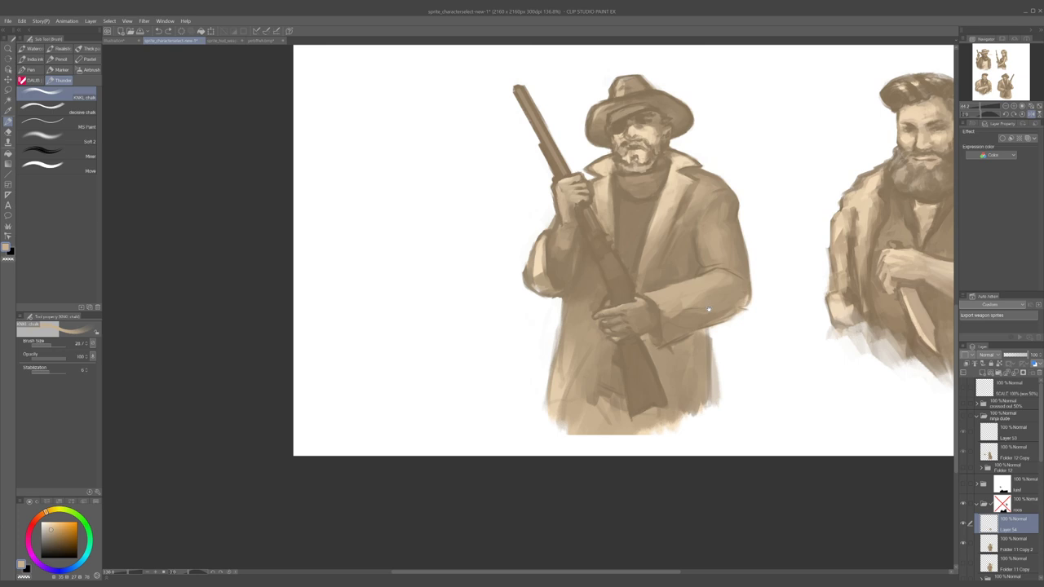
scroll(701, 305, up, 2)
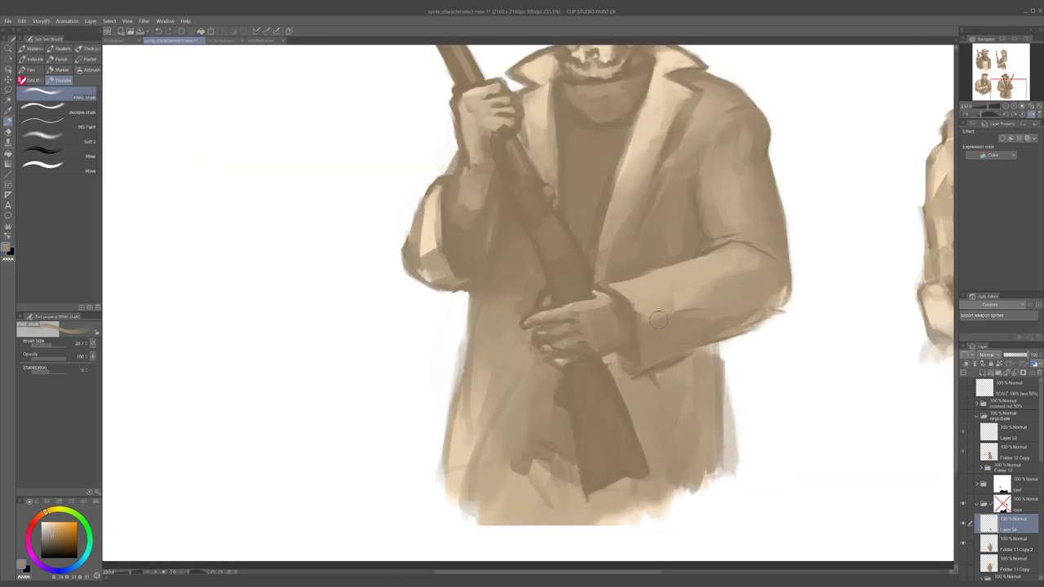
scroll(693, 305, down, 2)
scroll(688, 293, up, 2)
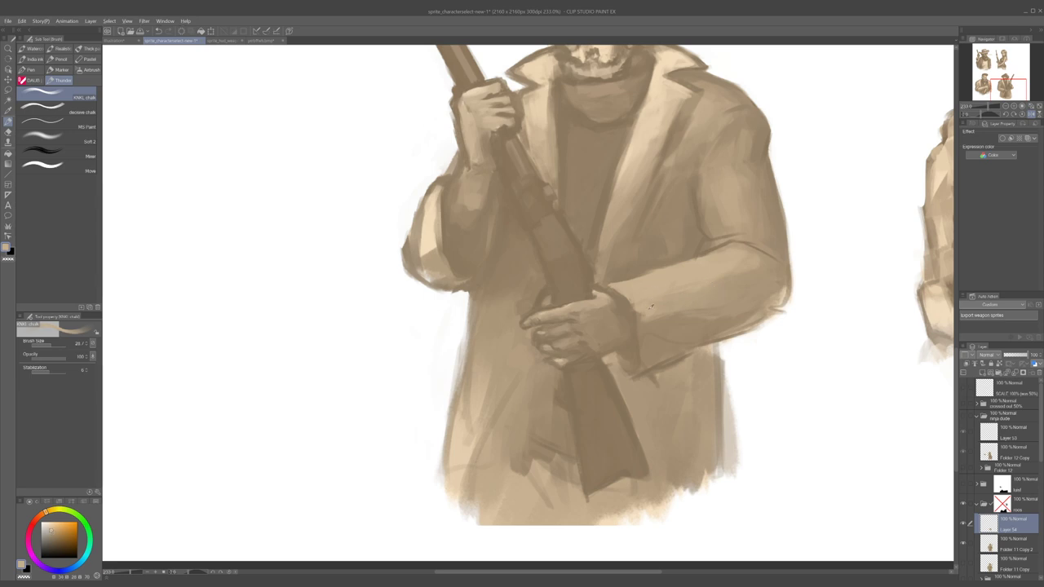
scroll(653, 302, down, 2)
scroll(686, 281, up, 2)
scroll(642, 321, down, 2)
scroll(650, 331, up, 2)
alt+click(649, 329)
scroll(649, 329, down, 2)
scroll(669, 323, up, 2)
key(alt)
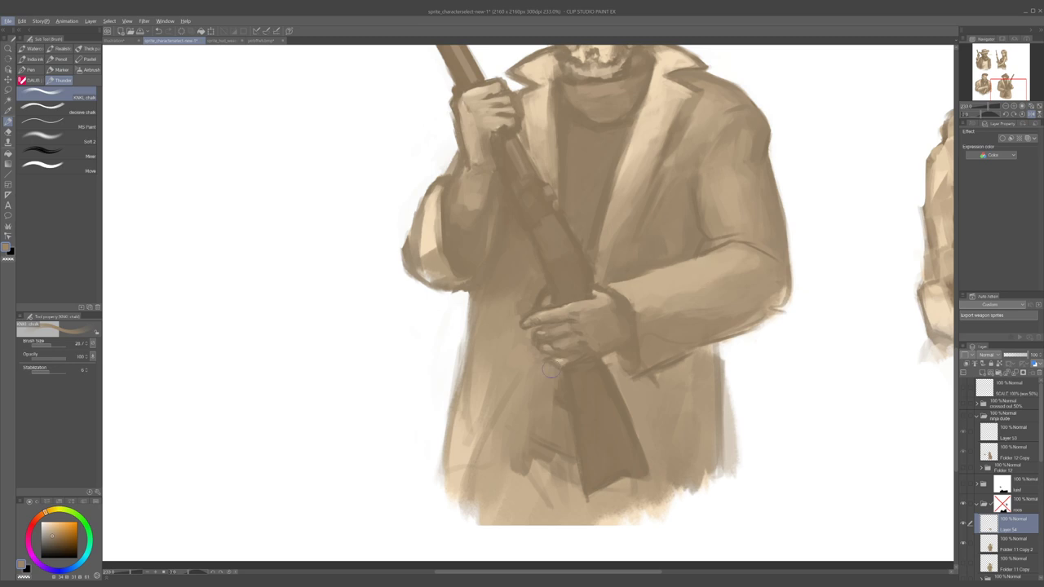
- Clean up the cuff's lower corner and the sleeve's bottom contour with a smaller brush and sampled coat tones
key(alt)
alt+click(672, 392)
alt+click(644, 351)
alt+click(632, 344)
key([)
alt+click(633, 376)
alt+click(647, 371)
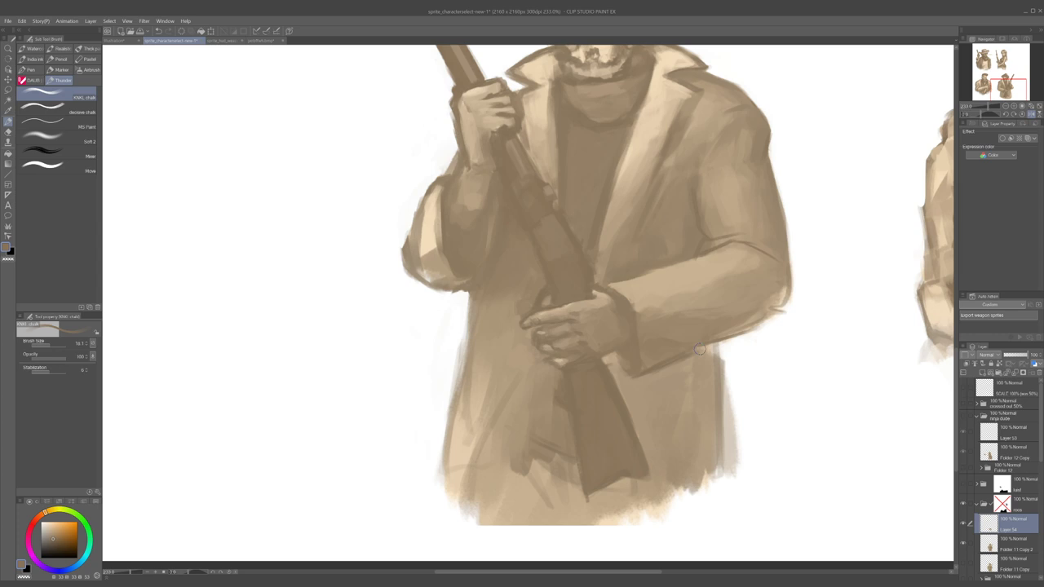
- Darken the coat beneath the forearm and cuff with a larger brush, and restore the canvas's normal orientation
drag(634, 388, 640, 386)
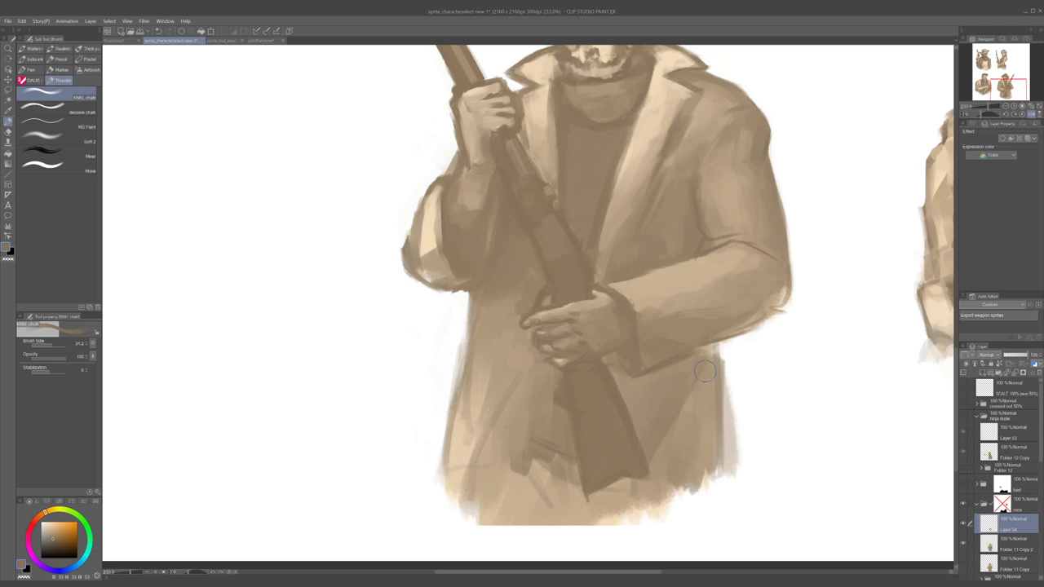
drag(616, 377, 641, 406)
alt+click(622, 369)
drag(622, 368, 610, 364)
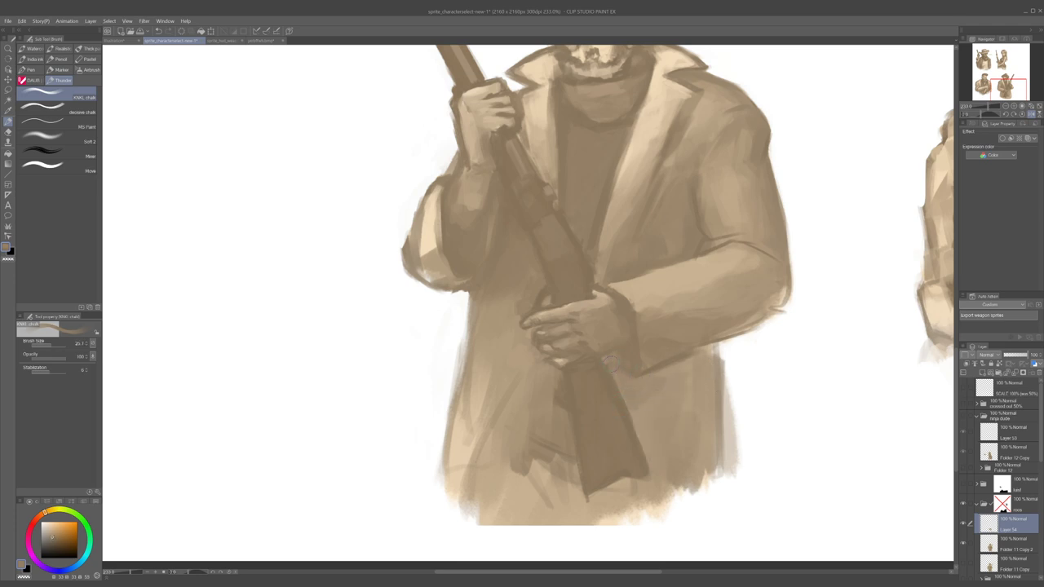
key(h)
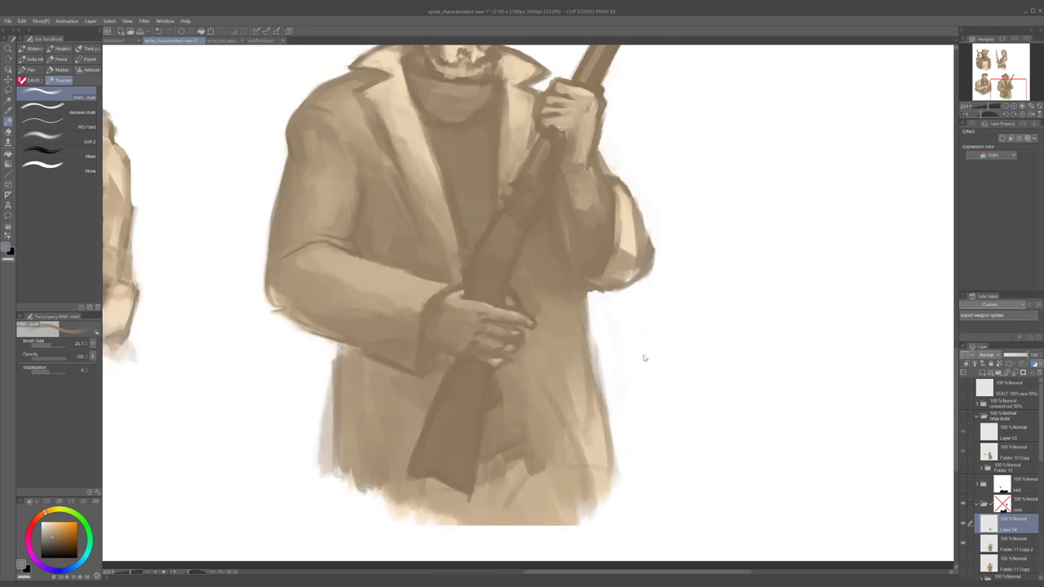
- Tidy the butt and front edge of the rifle stock against the coat using sampled rifle and coat tones
scroll(655, 377, down, 5)
scroll(594, 383, up, 2)
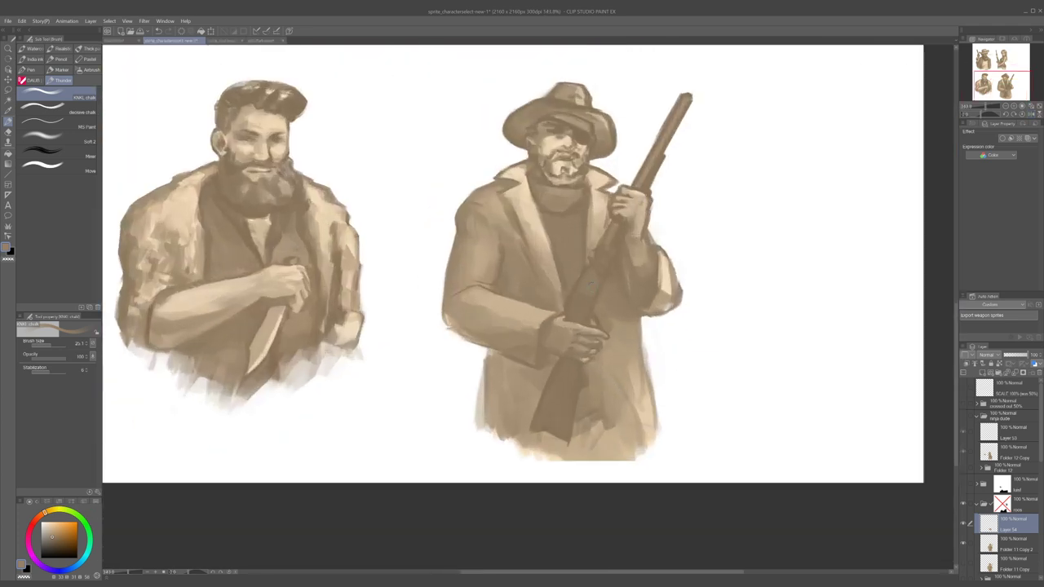
alt+click(594, 262)
alt+click(559, 369)
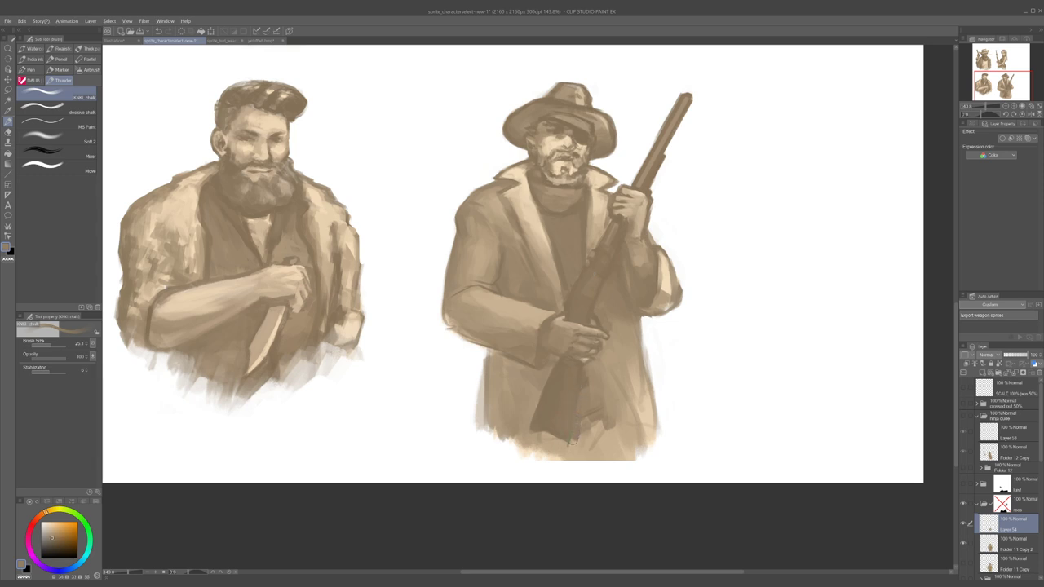
alt+click(549, 425)
drag(578, 446, 572, 436)
drag(586, 393, 584, 394)
alt+click(585, 393)
alt+click(590, 381)
alt+click(580, 374)
- Repaint the trigger area just above the lower hand's index finger with a fine brush and sampled tones
scroll(588, 345, up, 4)
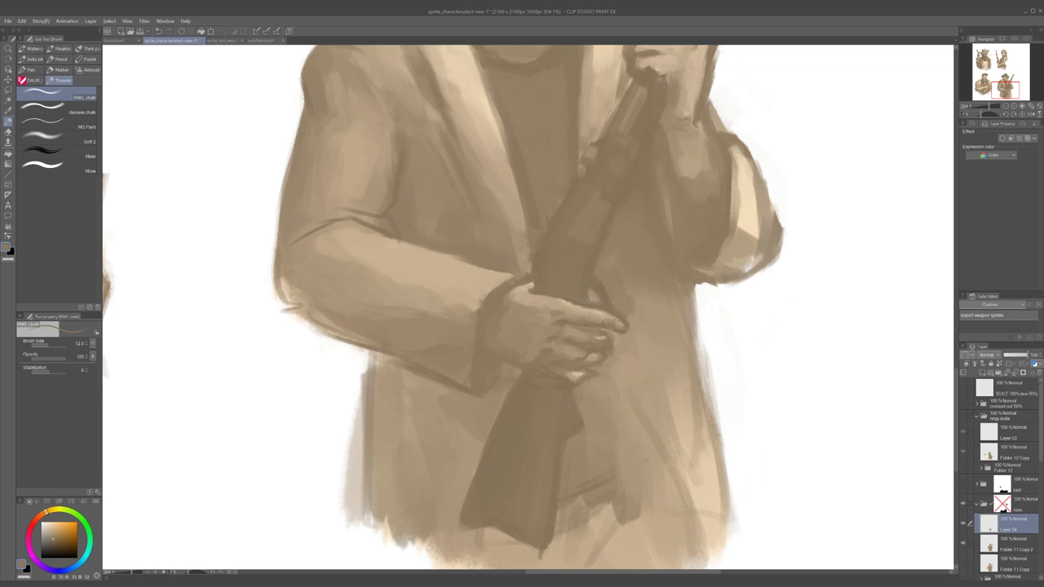
key(bracketleft)
alt+click(608, 302)
alt+click(613, 305)
alt+click(604, 299)
alt+click(593, 297)
alt+click(594, 298)
alt+click(622, 347)
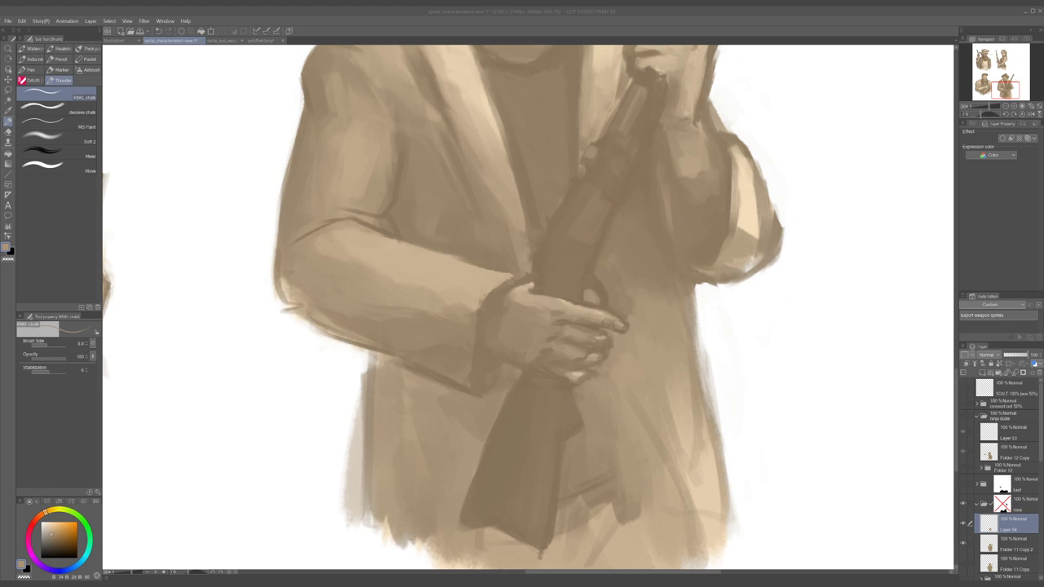
- Clean up the stray strokes at the bent arm's elbow and reshape its contour with sampled sleeve tones
scroll(345, 189, down, 2)
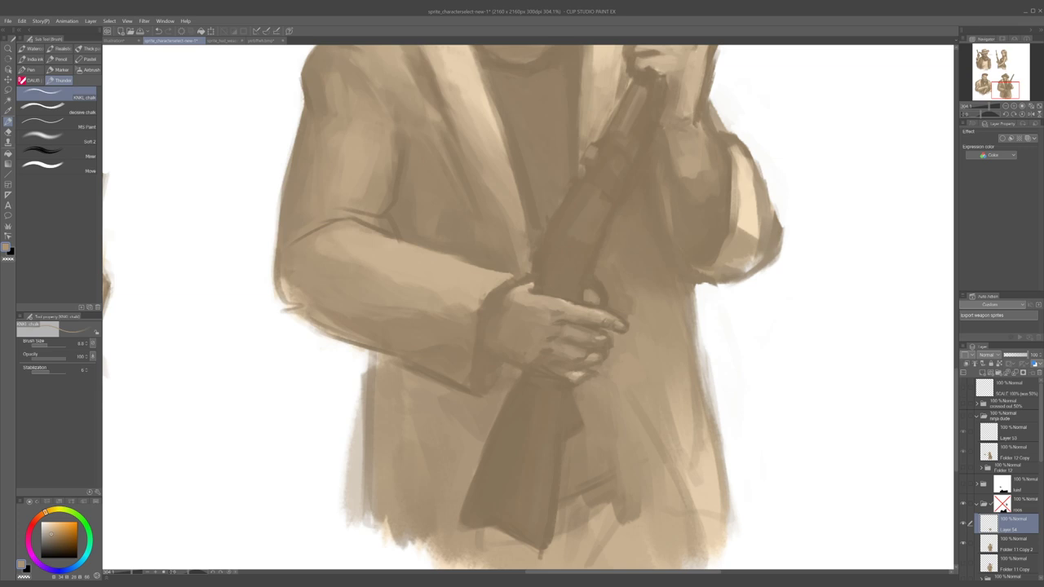
scroll(497, 231, down, 2)
scroll(497, 231, up, 5)
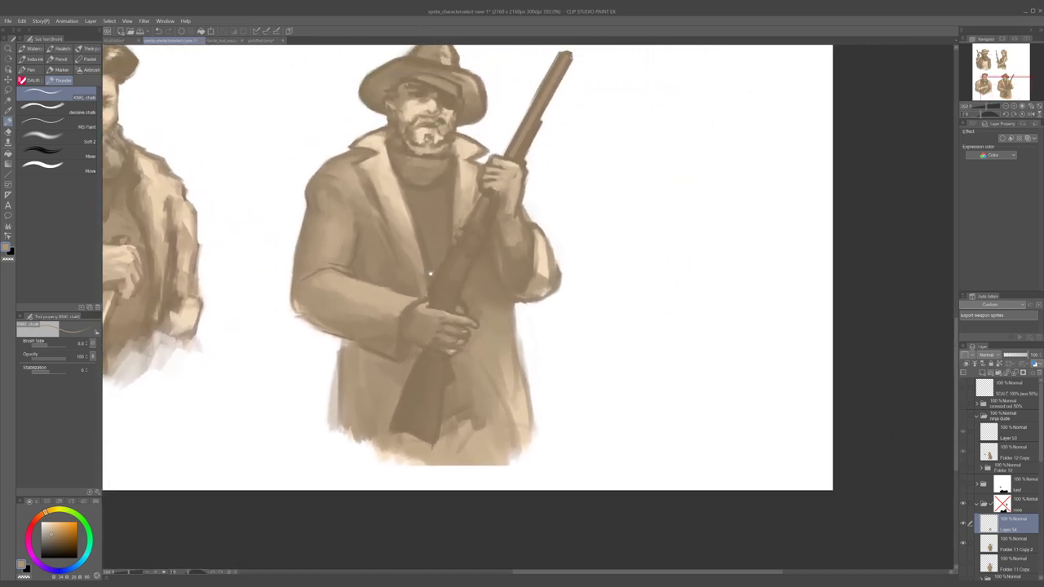
scroll(408, 294, down, 2)
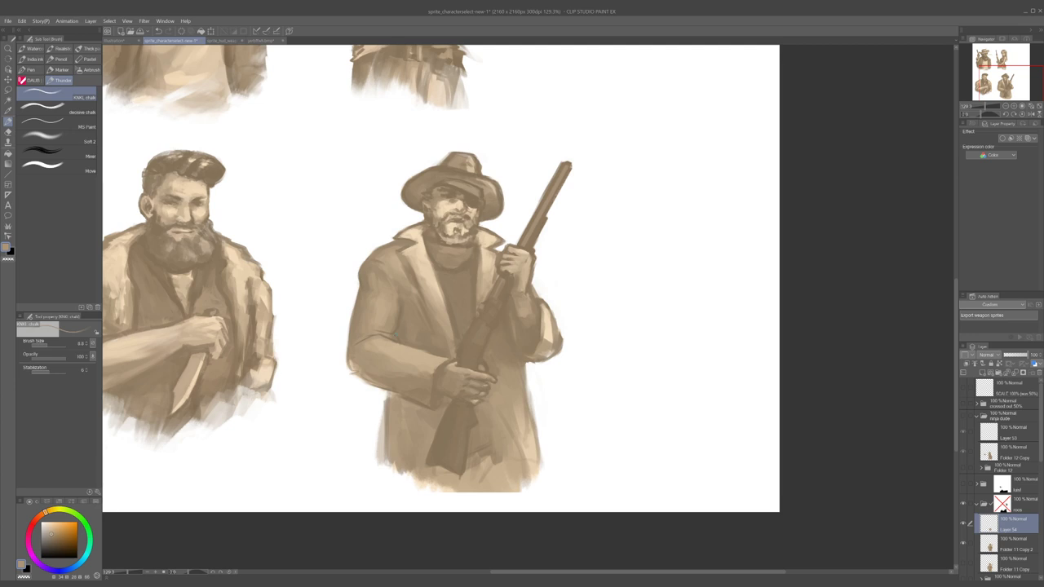
scroll(378, 338, up, 4)
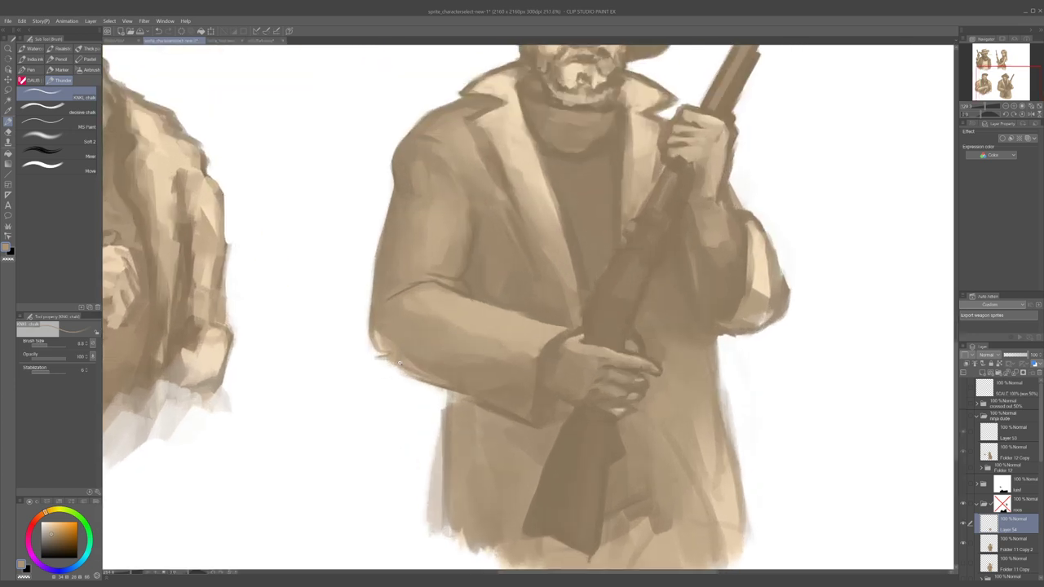
mouse_move(384, 348)
mouse_down()
mouse_move(397, 354)
mouse_move(384, 352)
mouse_up()
alt+click(387, 342)
alt+click(404, 359)
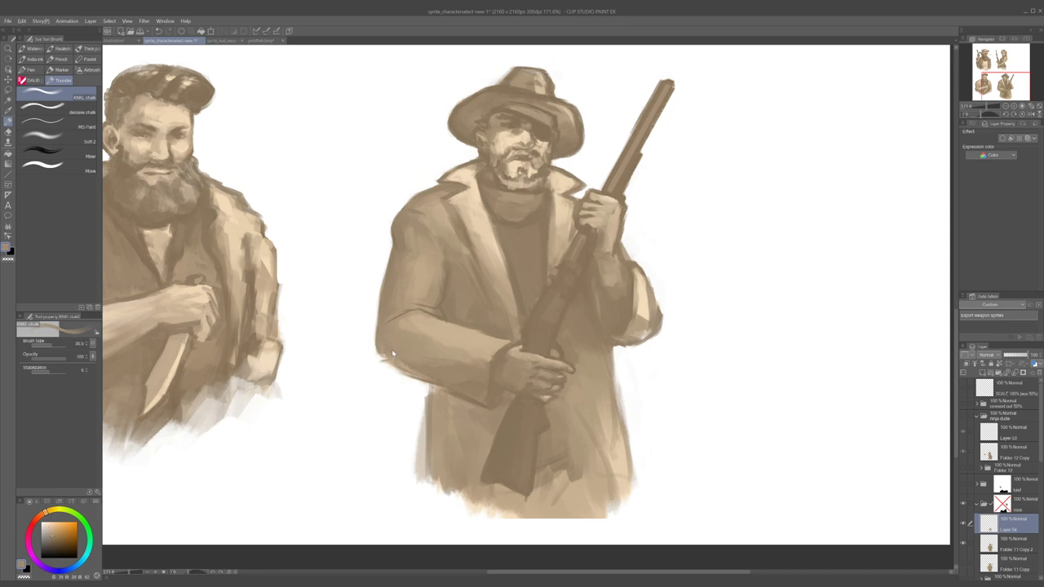
alt+click(384, 346)
key(bracketleft)
scroll(453, 261, down, 3)
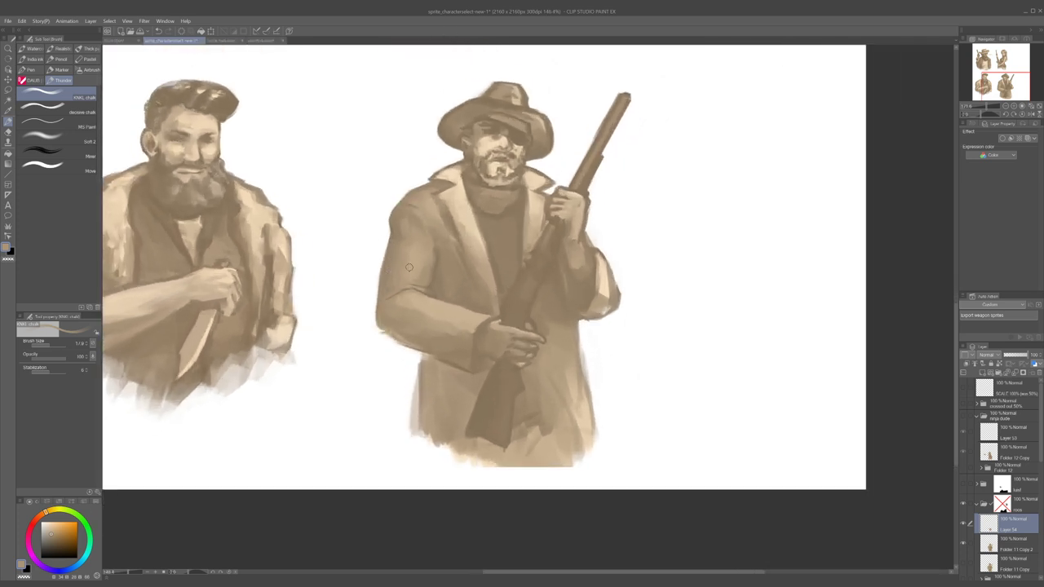
- Soften the coat folds between the bent arm and the lapel with a smaller brush and sampled coat tones
scroll(465, 318, up, 2)
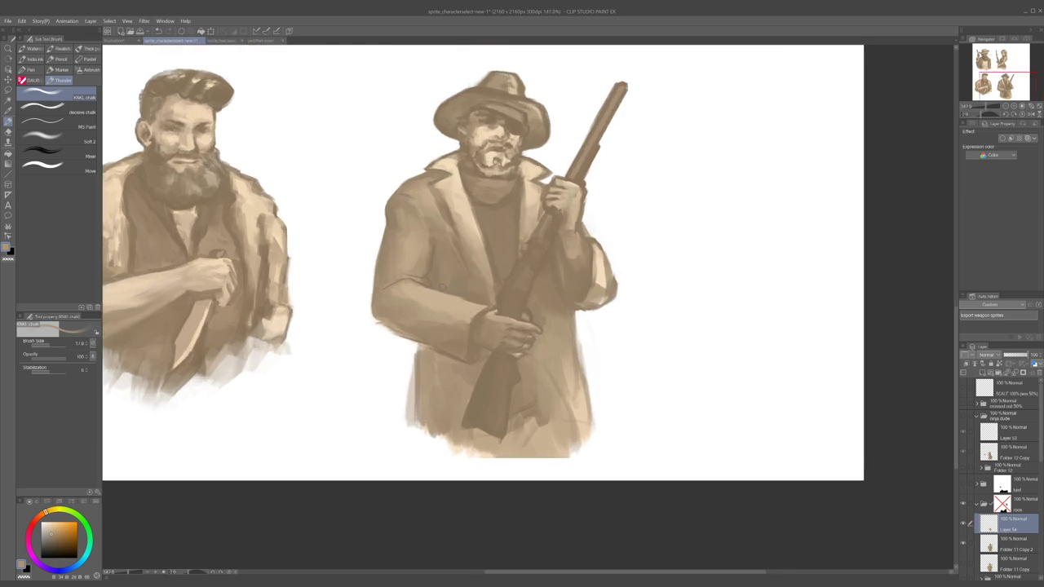
alt+click(457, 278)
alt+click(447, 231)
alt+click(447, 245)
alt+click(452, 242)
key([)
drag(448, 236, 445, 254)
alt+click(444, 252)
alt+click(450, 234)
alt+click(618, 285)
alt+click(602, 293)
- Toggle the visibility of Layer 54 to compare the rifleman before and after the overpainting
scroll(1000, 521, down, 2)
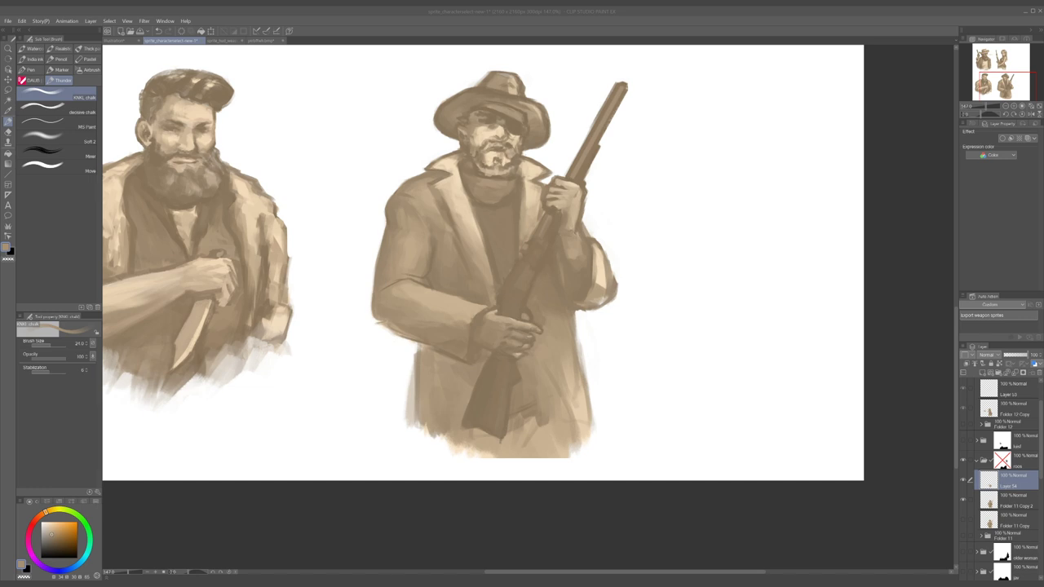
click(753, 174)
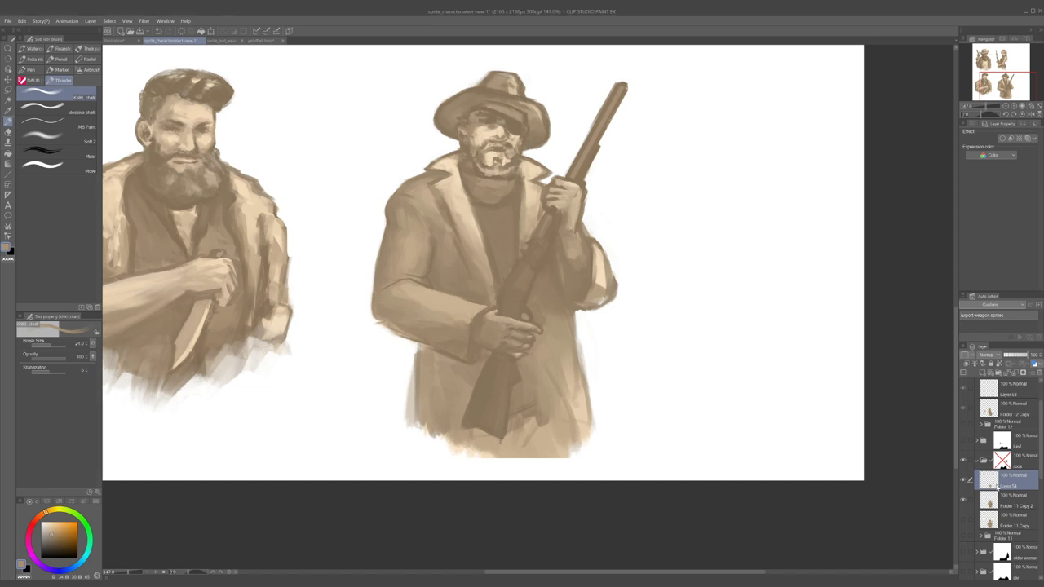
click(963, 481)
click(963, 481)
click(963, 482)
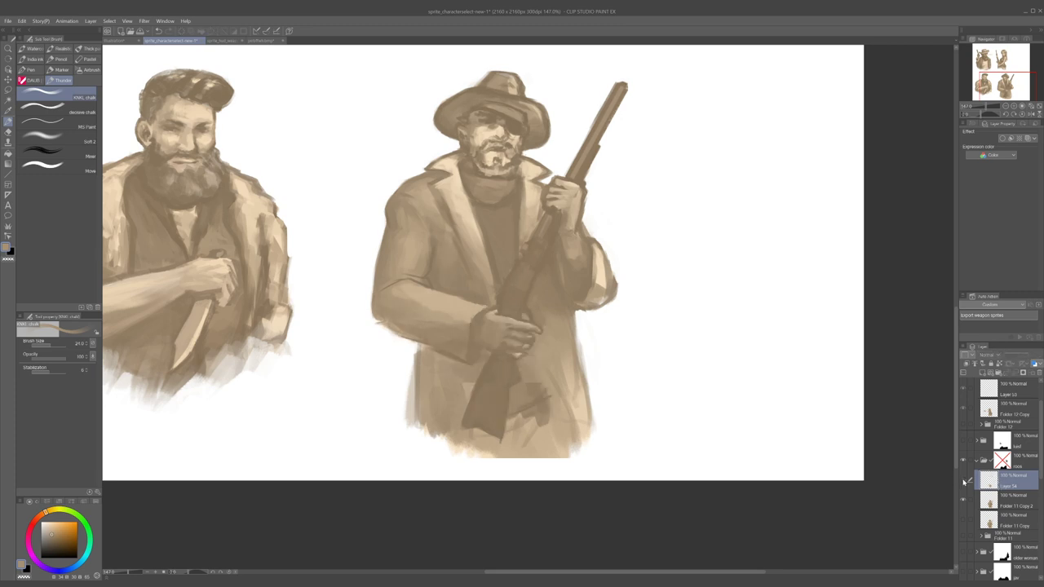
click(963, 482)
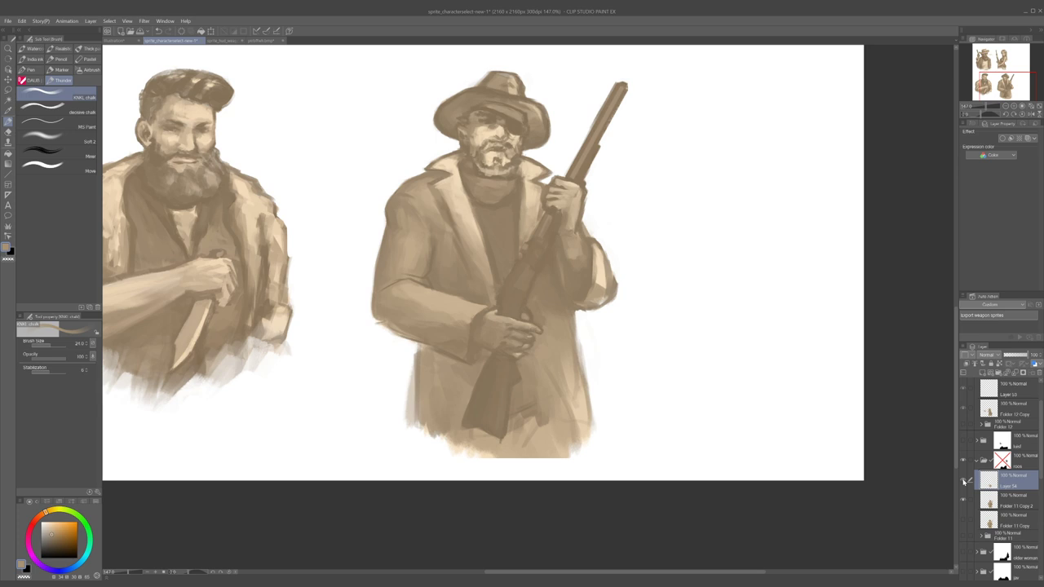
- Compare the rifleman with and without Layer 54 and merge that layer into the painting layer below
click(963, 481)
click(963, 481)
key(ctrl+e)
- Lasso the lower hand's fingers, duplicate them onto a new layer and enlarge the copy to 110% with proportions kept
scroll(498, 324, up, 4)
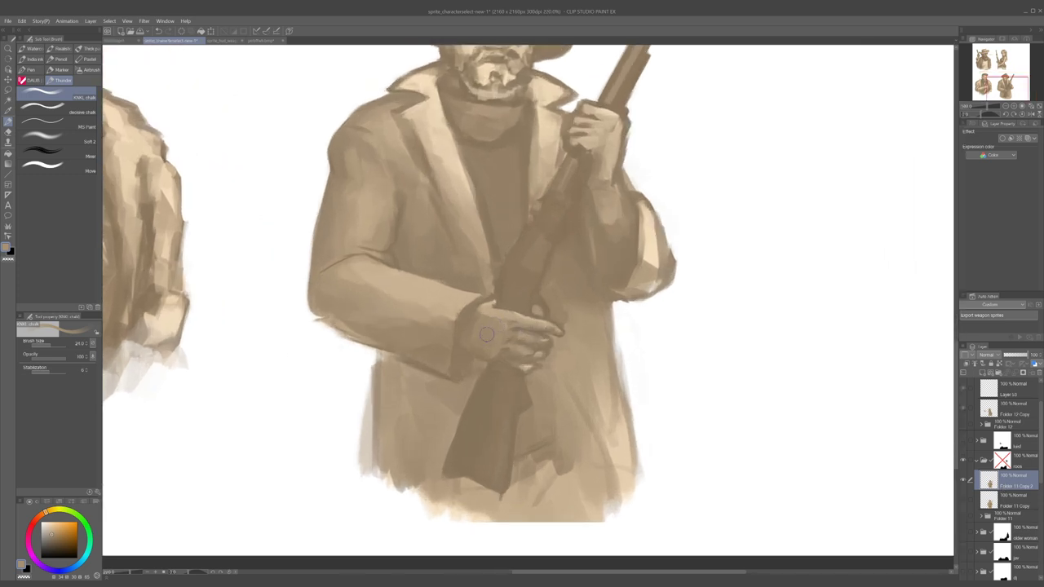
key(m)
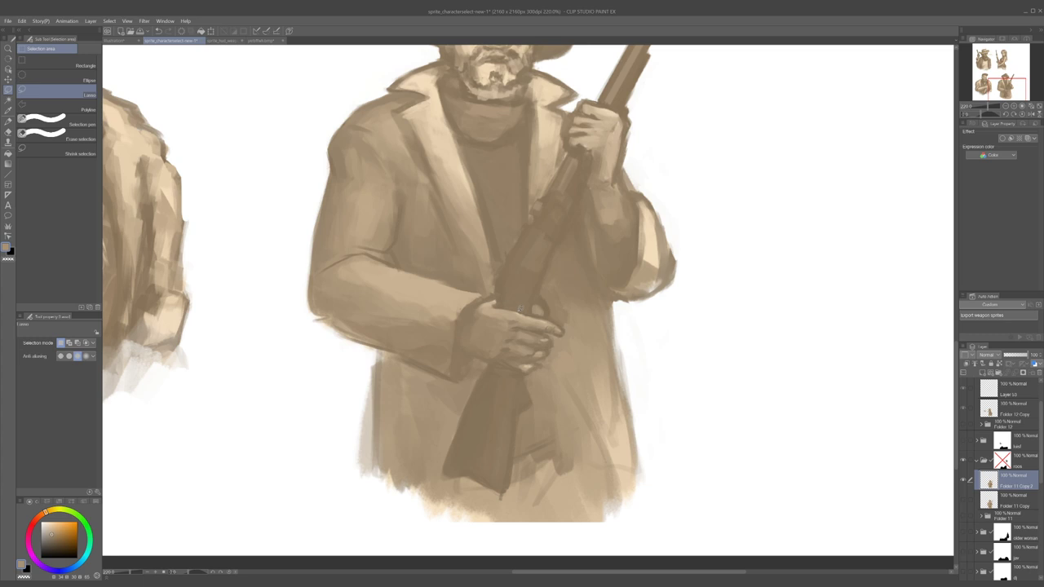
drag(496, 357, 524, 375)
drag(529, 311, 520, 310)
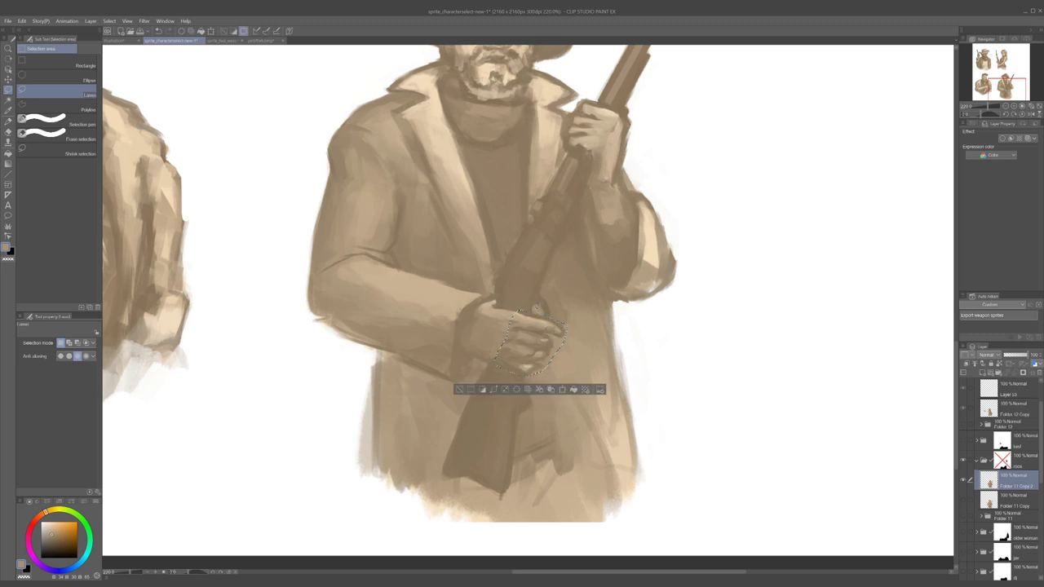
key(ctrl+c)
key(ctrl+v)
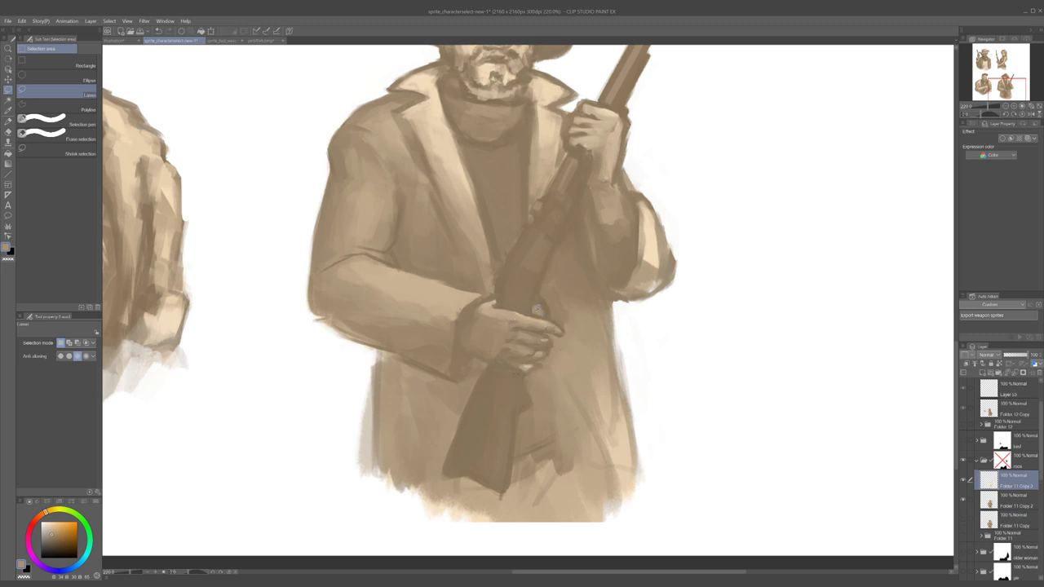
key(ctrl+t)
mouse_move(567, 310)
mouse_down()
mouse_move(575, 303)
mouse_move(557, 322)
mouse_up()
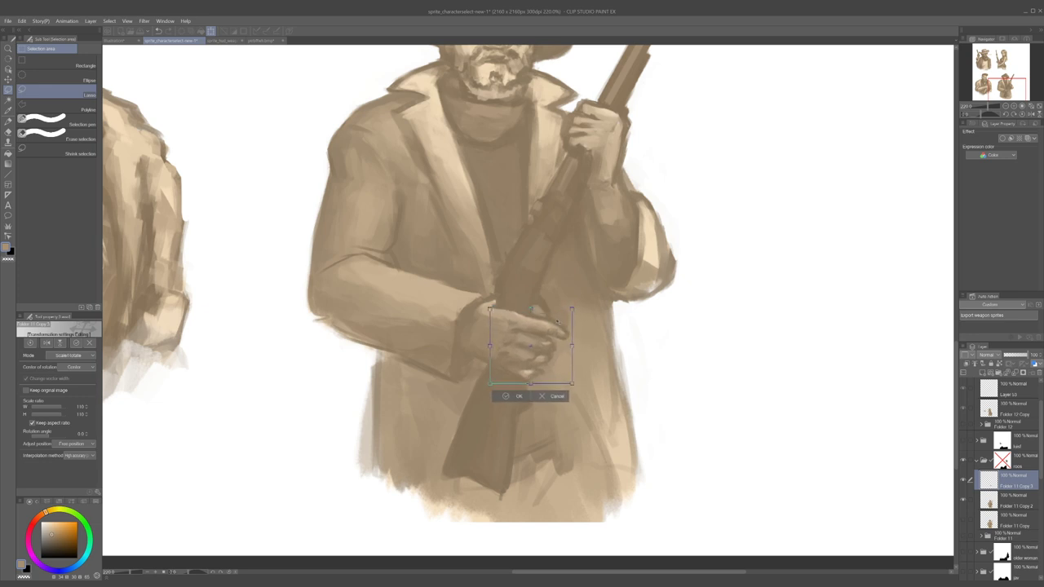
click(507, 396)
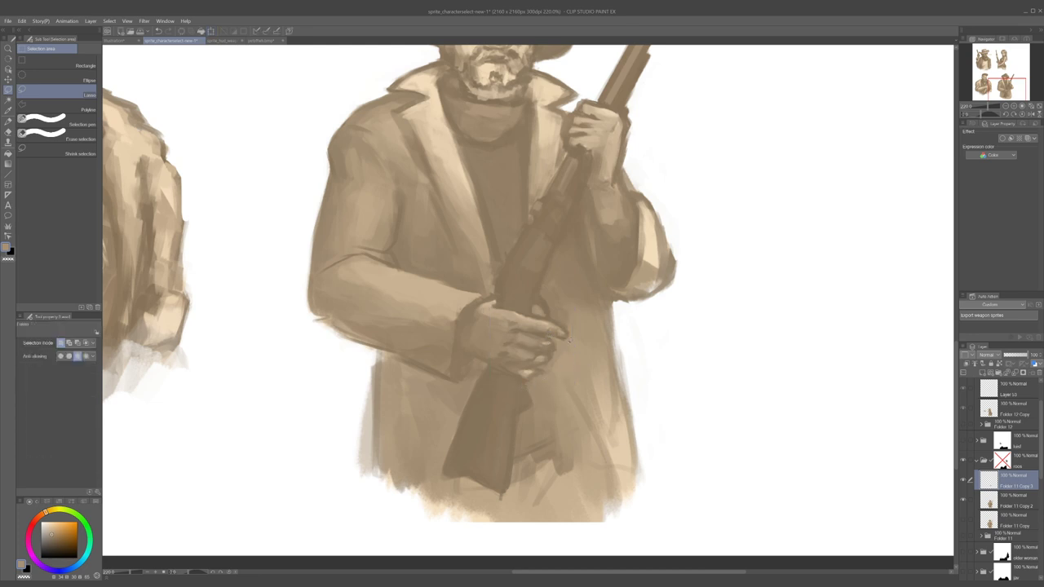
- Compare the enlarged fingers with the original hand, examining the rifleman close up and beside the other characters
click(963, 481)
click(964, 482)
scroll(563, 277, down, 5)
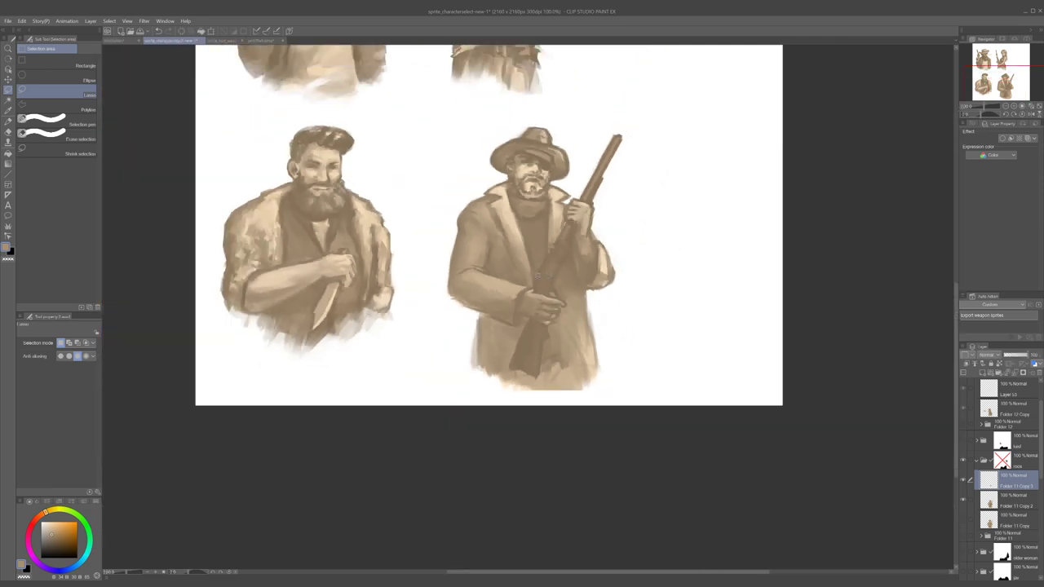
scroll(536, 277, down, 3)
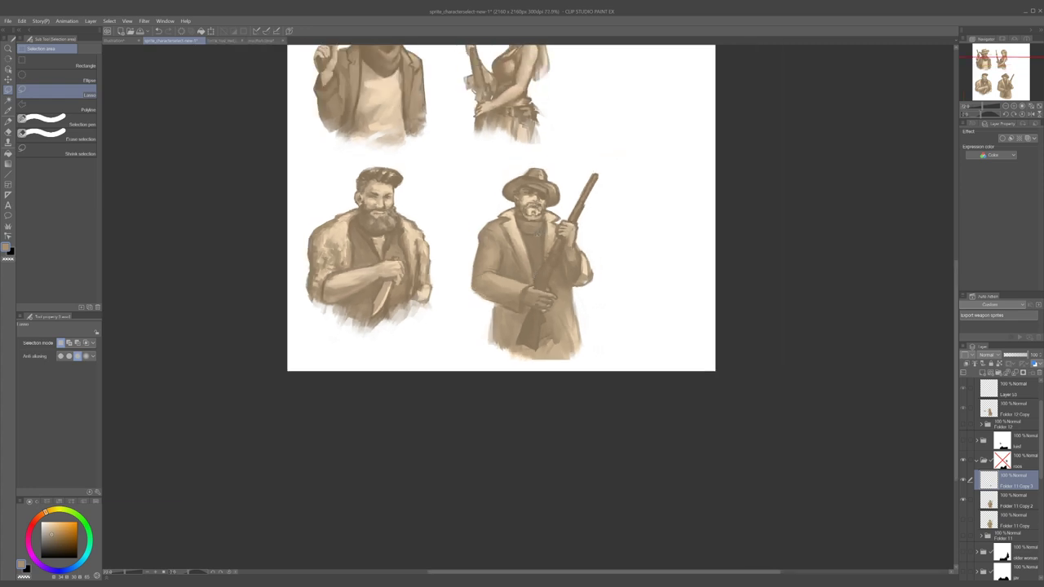
key(ctrl+plus)
key(ctrl+plus)
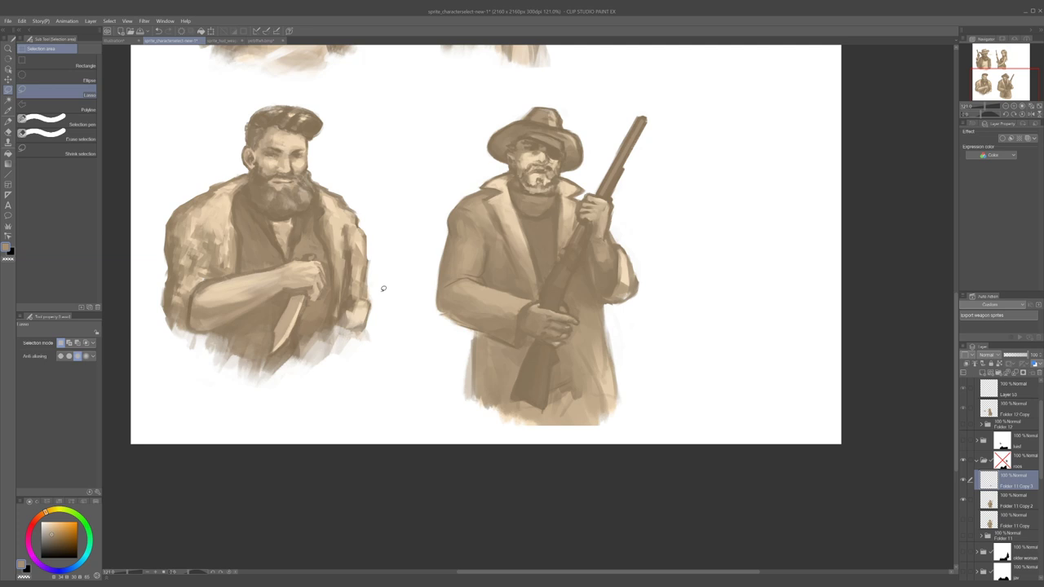
scroll(479, 361, up, 3)
scroll(514, 353, down, 4)
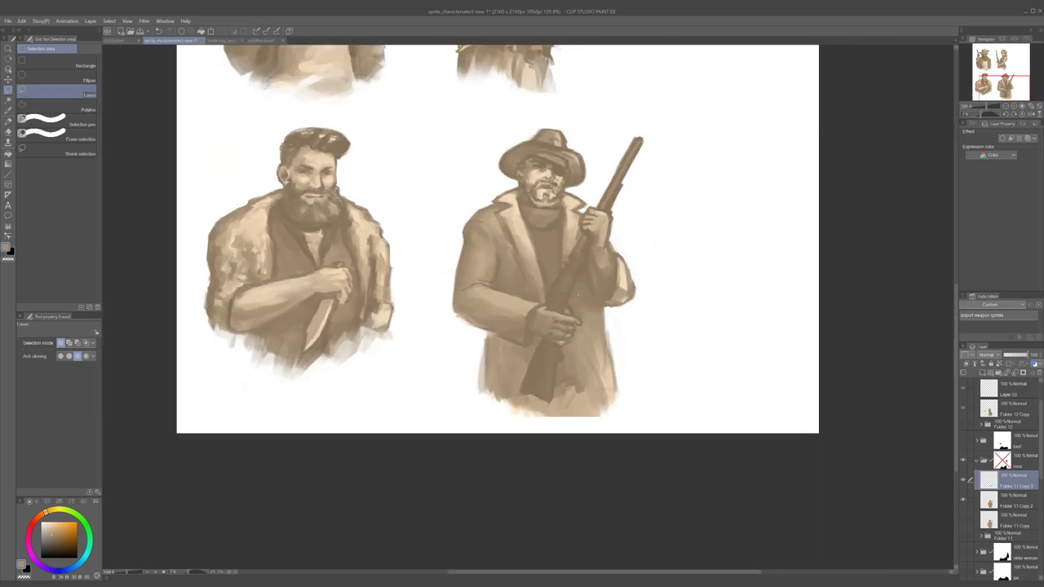
scroll(625, 242, up, 2)
scroll(624, 243, up, 2)
scroll(624, 244, down, 2)
scroll(725, 314, up, 3)
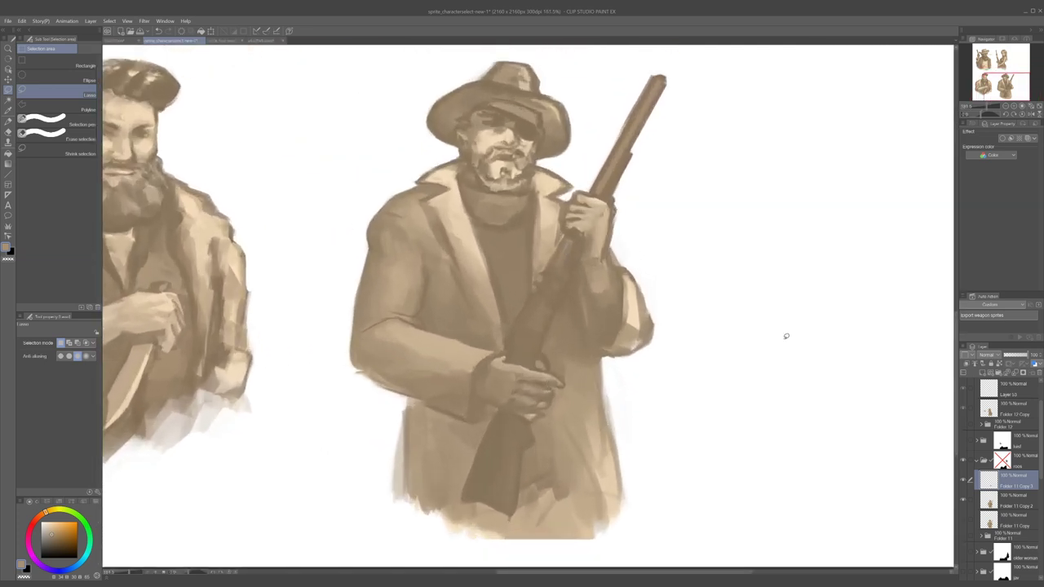
click(962, 483)
click(963, 482)
- Repaint the rifle's receiver edge where it crosses the lapel with the chalk brush and sampled tones
key(b)
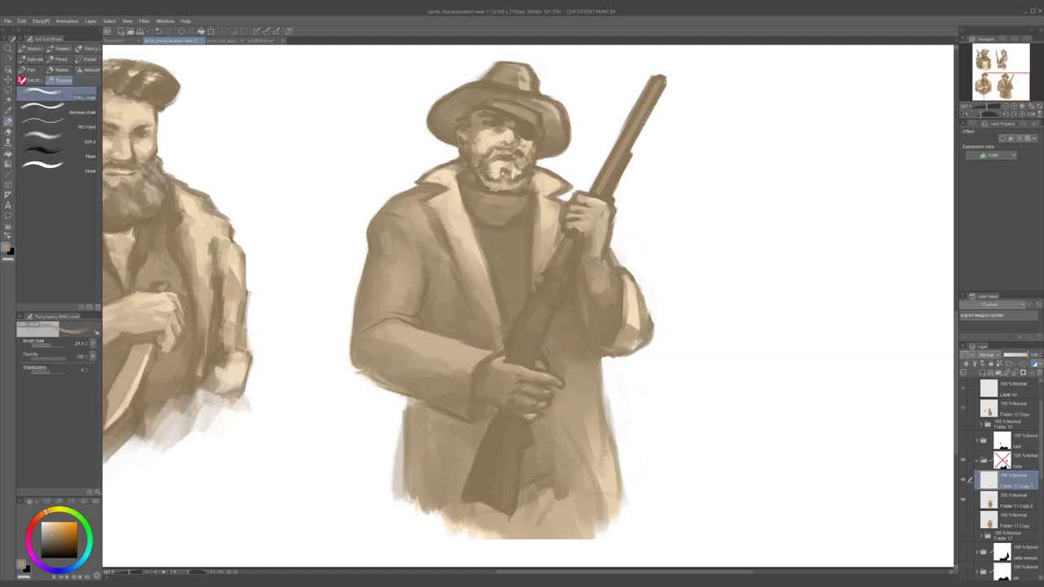
scroll(542, 343, down, 6)
scroll(530, 298, up, 8)
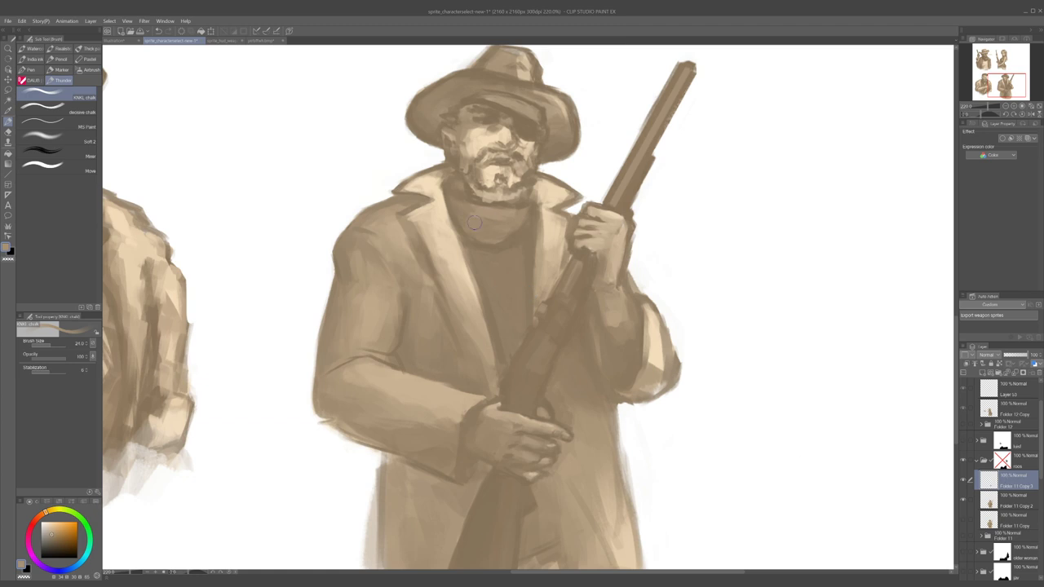
alt+click(542, 288)
drag(543, 305, 538, 299)
alt+click(543, 297)
alt+click(538, 290)
alt+click(546, 281)
drag(546, 286, 540, 276)
key(bracketright)
alt+click(536, 304)
alt+click(545, 295)
alt+click(502, 359)
- Refine the underside of the bent arm's sleeve near the cuff with sampled sleeve and coat tones
scroll(526, 392, down, 6)
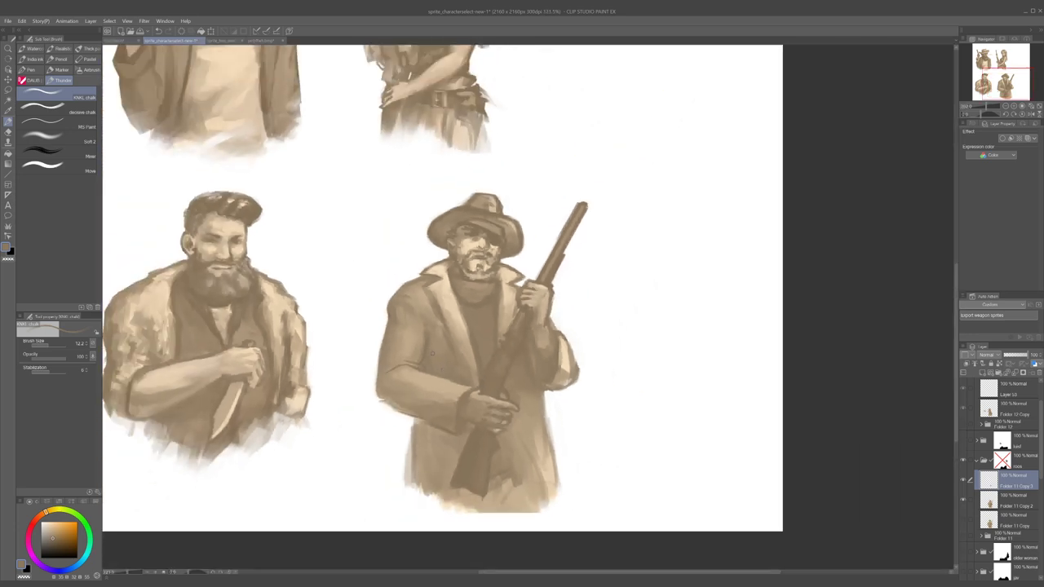
scroll(444, 371, up, 2)
scroll(487, 459, up, 3)
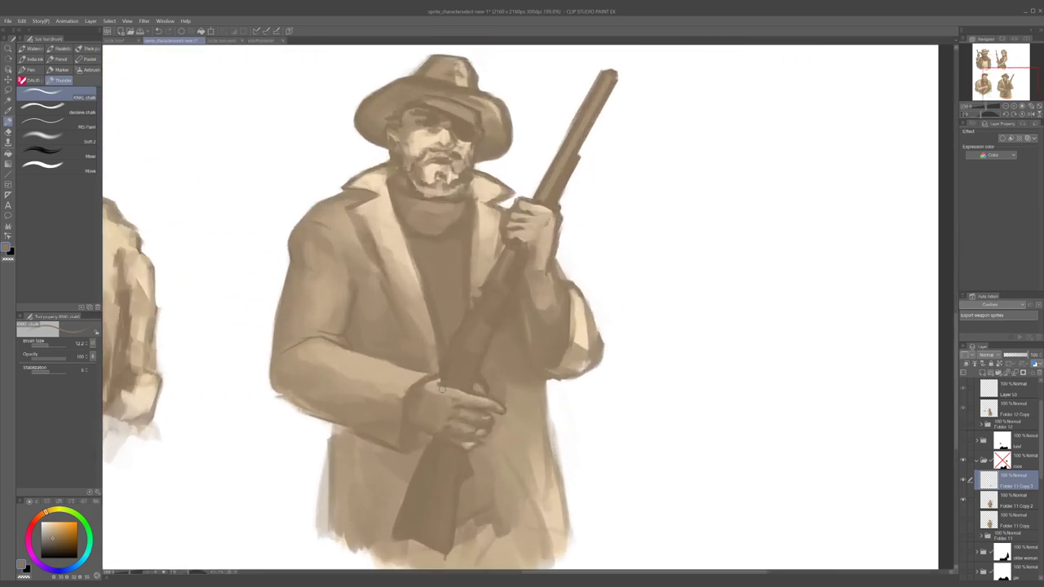
scroll(487, 460, down, 2)
scroll(487, 459, up, 2)
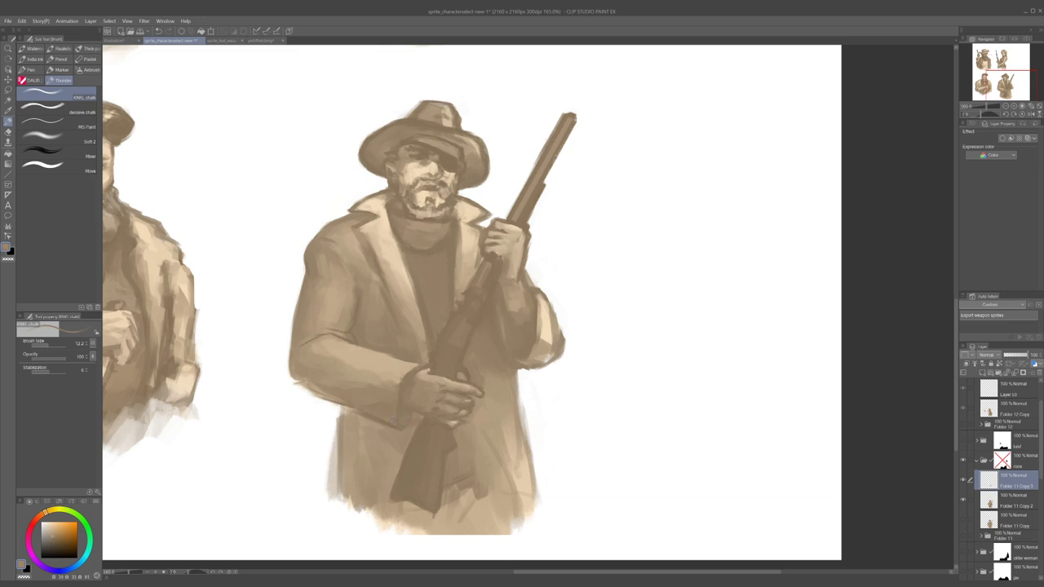
alt+click(402, 409)
scroll(398, 426, up, 5)
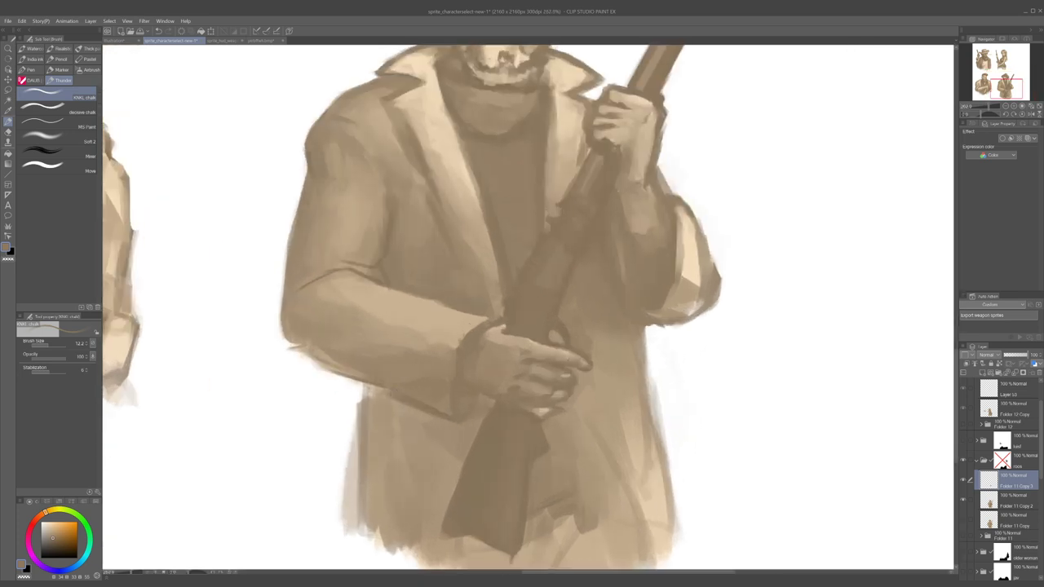
key(c)
alt+click(386, 384)
alt+click(394, 396)
- Touch up the coat's outer side just below the bent elbow with a larger brush and a sampled tone
scroll(398, 432, down, 5)
scroll(392, 420, up, 1)
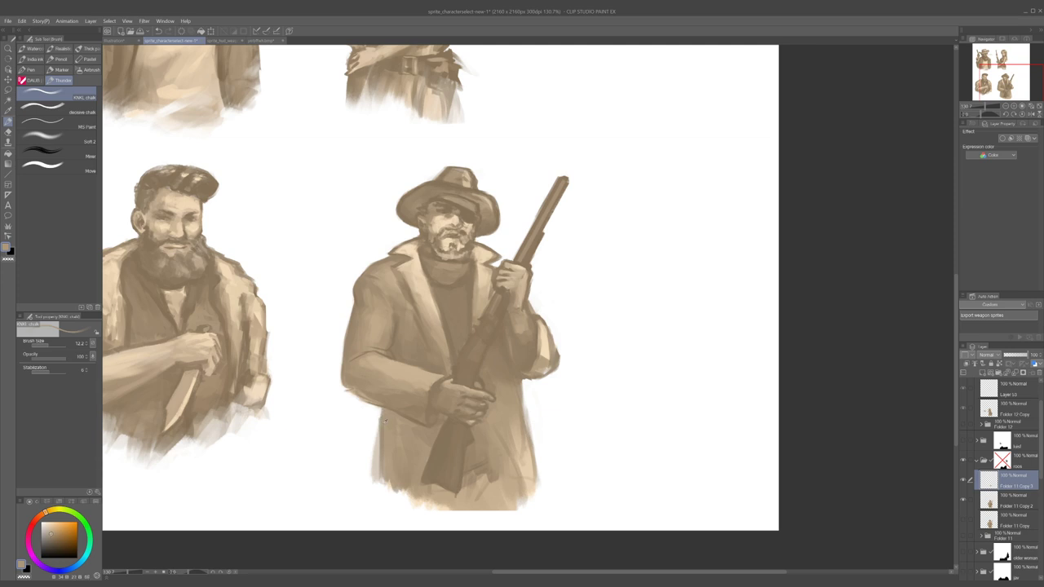
key(])
key(])
key(])
alt+click(367, 409)
- Repaint the raised arm's elbow, blending the dark sleeve into the light patch with sampled tones
scroll(535, 375, up, 2)
key(c)
alt+click(531, 363)
key([)
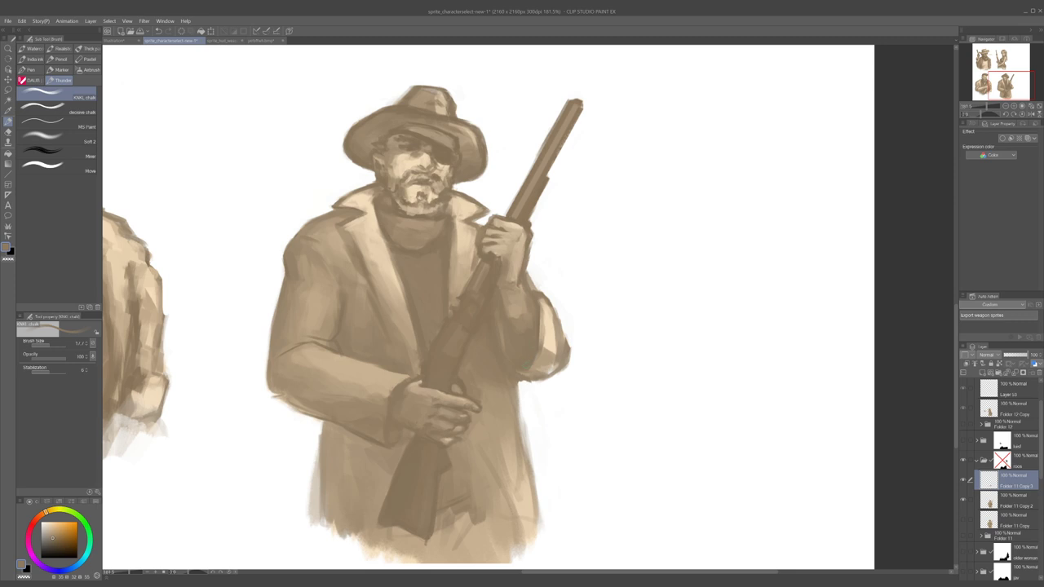
key(bracketleft)
drag(539, 341, 542, 303)
alt+click(545, 331)
alt+click(539, 334)
alt+click(546, 343)
drag(544, 348, 538, 353)
alt+click(536, 351)
key(])
- Touch up the raised forearm's sleeve with a finer brush and a sampled tone, cleaning up with transparent color
key(bracketleft)
key(bracketleft)
key(bracketleft)
alt+click(505, 303)
key(c)
key(bracketright)
key(bracketright)
key(bracketright)
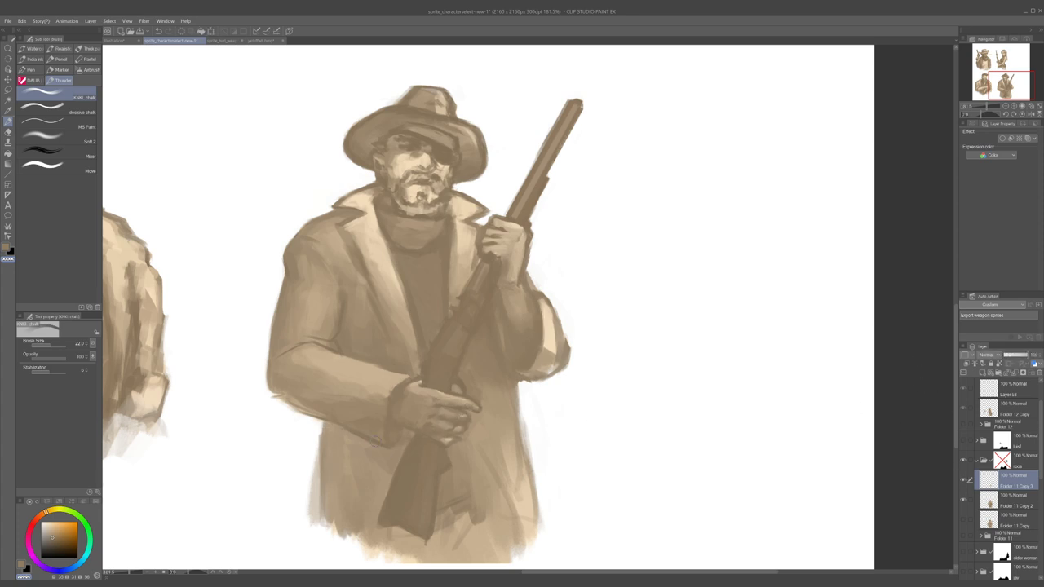
- Clean up the cuff's lower corner and the top of the rifle stock below the lower hand with sampled tones
alt+click(440, 441)
drag(425, 445, 418, 440)
alt+click(405, 424)
drag(399, 424, 406, 425)
alt+click(404, 431)
alt+click(400, 420)
alt+click(455, 467)
alt+click(400, 449)
key(bracketleft)
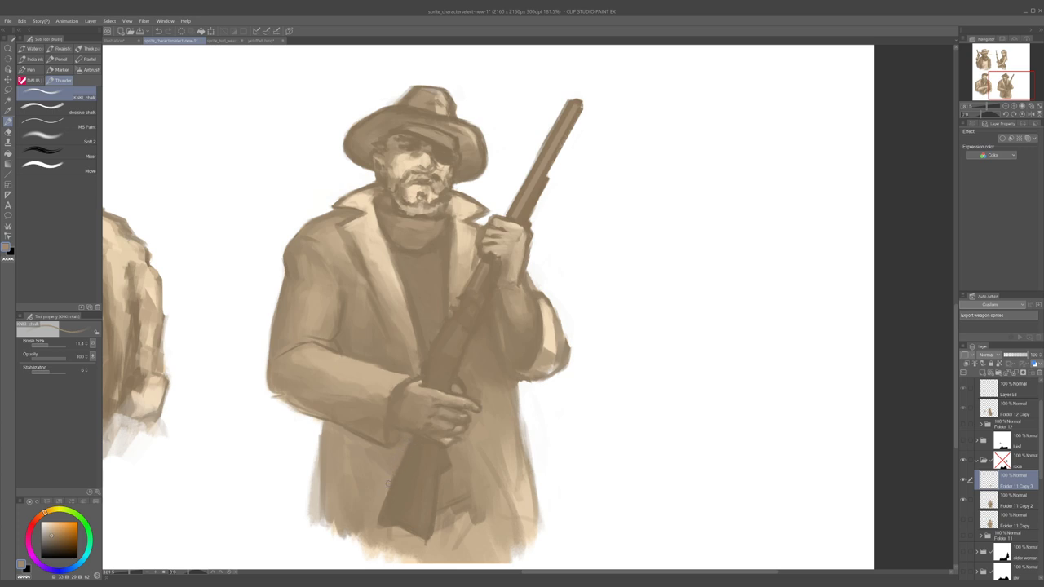
- Smooth the coat panel between the bent sleeve and the rifle stock with a larger brush and sampled coat tone
alt+click(383, 477)
key(bracketright)
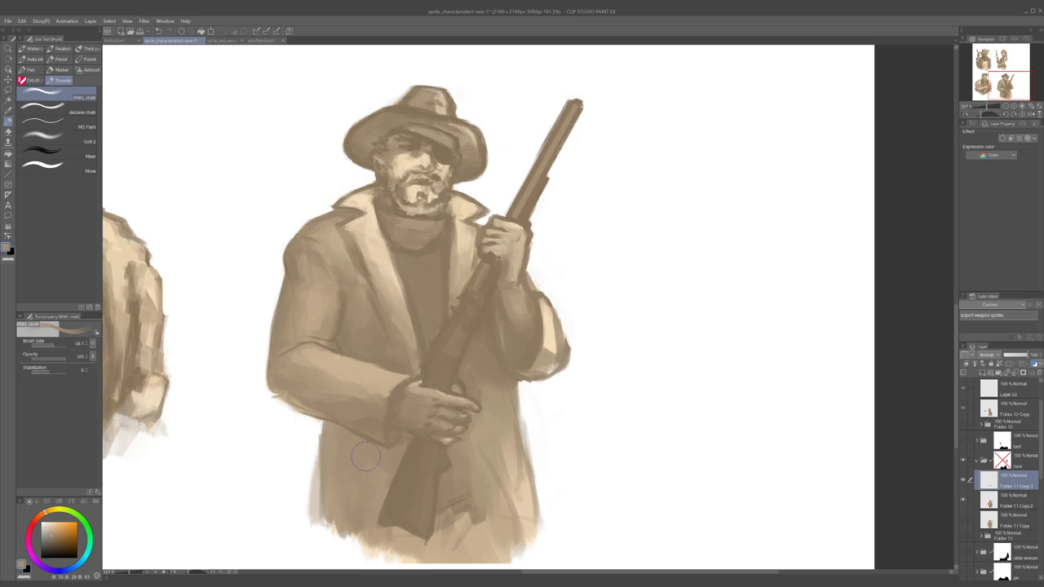
scroll(399, 469, down, 10)
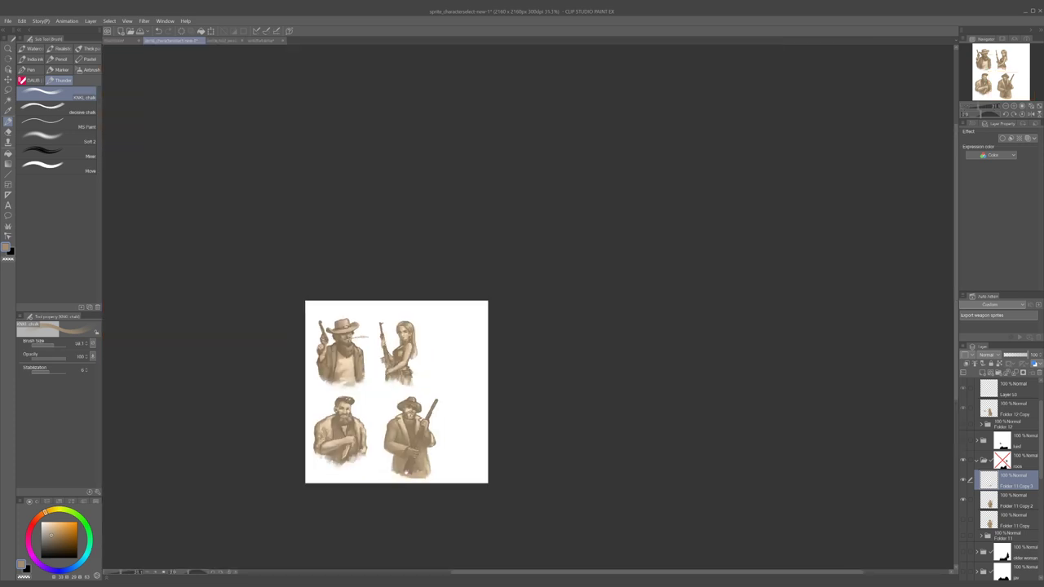
scroll(398, 458, up, 8)
drag(424, 445, 401, 429)
scroll(399, 431, up, 3)
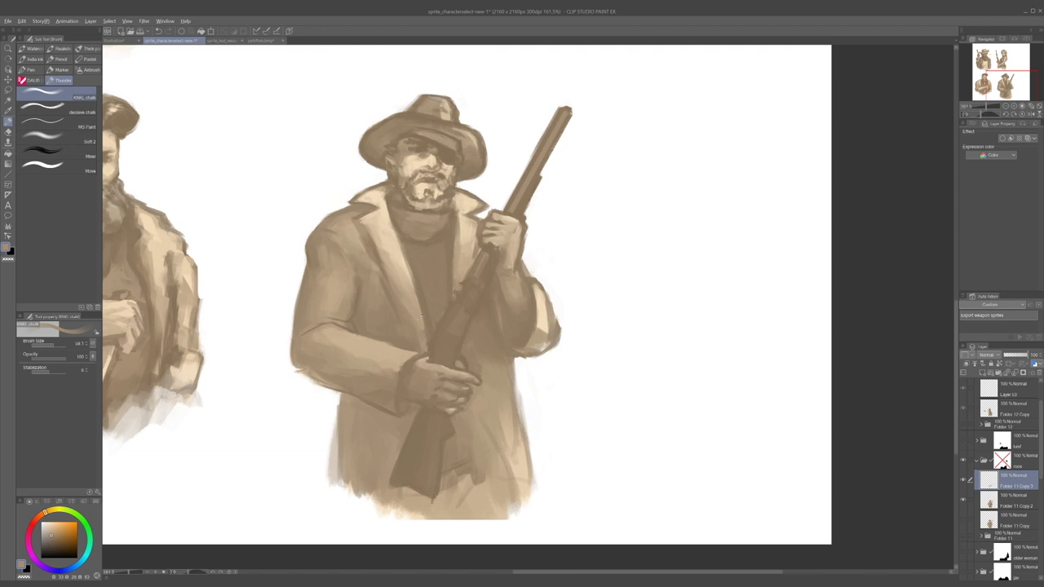
- Rework the coat's outer edge below the bent elbow and merge the copied-fingers layer into the painting layer
drag(338, 394, 341, 416)
key(ctrl+z)
drag(344, 406, 347, 407)
key(c)
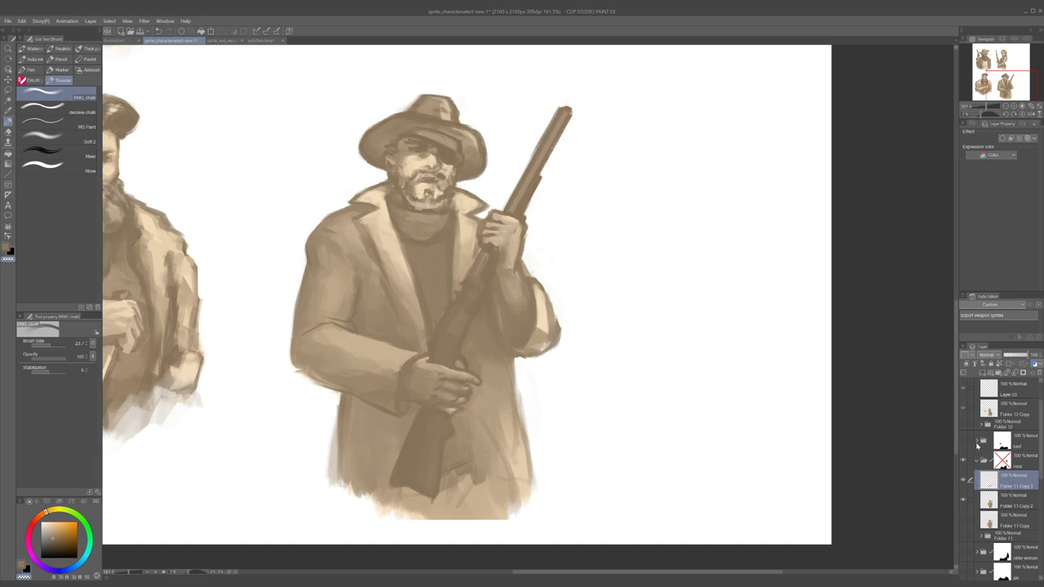
key(ctrl+e)
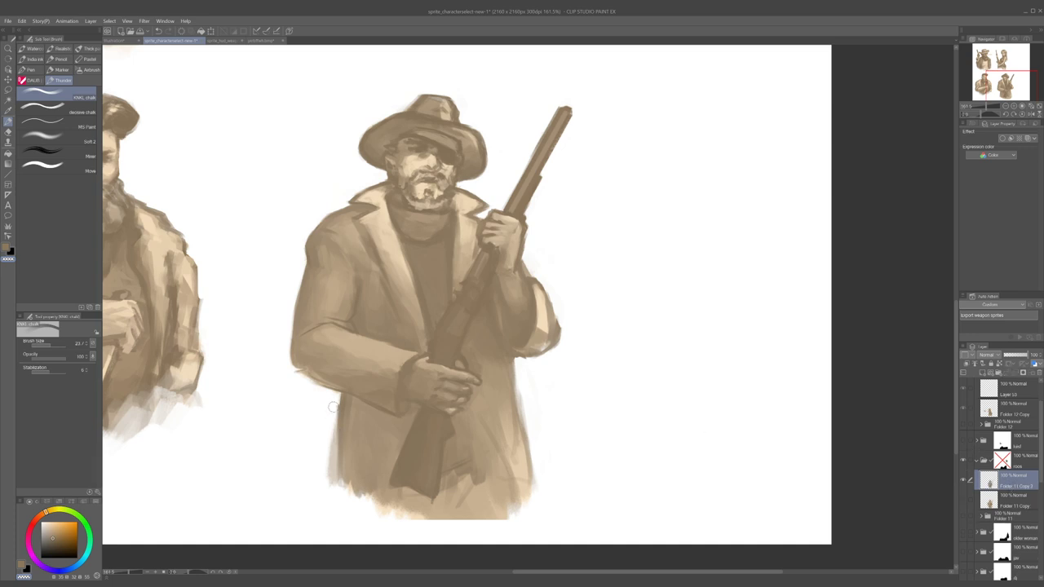
alt+click(340, 416)
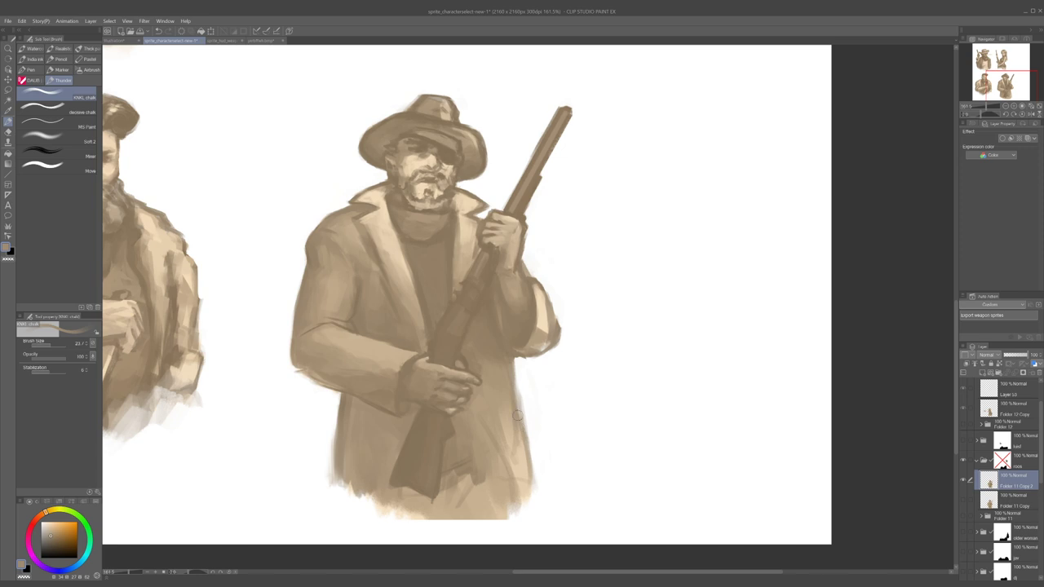
- Rework the lower contour of the raised arm's elbow with a smaller brush and sampled sleeve tones
key([)
key(c)
drag(518, 358, 540, 349)
key(ctrl+z)
alt+click(518, 354)
alt+click(539, 335)
key(bracketright)
key(bracketleft)
key(bracketleft)
- Blend the light patch on the raised arm's elbow into smoother shading with sampled light and mid tones
alt+click(539, 335)
alt+click(541, 340)
drag(544, 319, 538, 341)
alt+click(542, 323)
alt+click(540, 330)
alt+click(543, 317)
alt+click(542, 316)
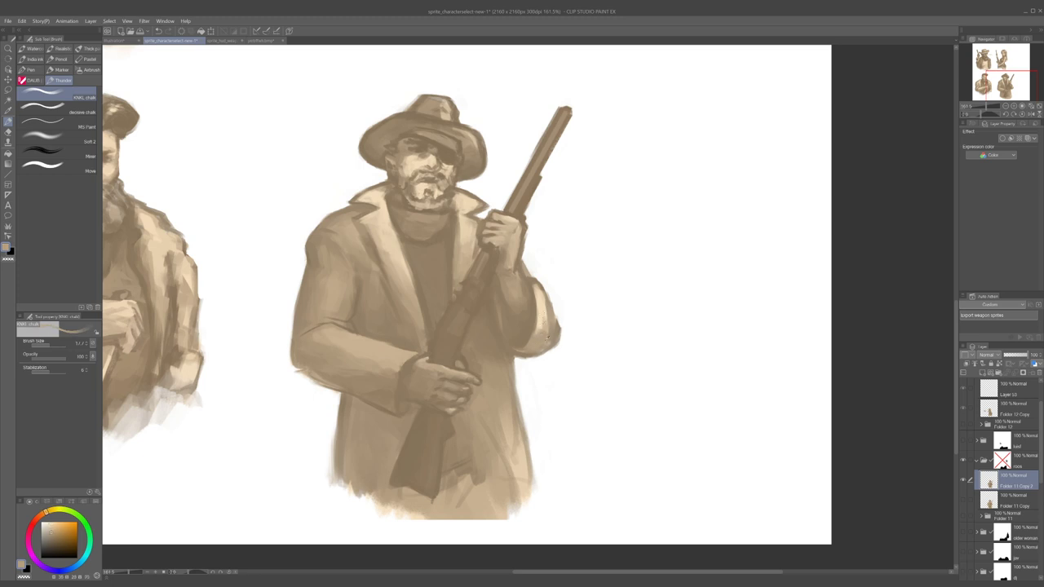
alt+click(541, 302)
- Refine the upper hand's fingertips around the rifle with a much smaller brush and sampled skin tones
scroll(451, 209, down, 5)
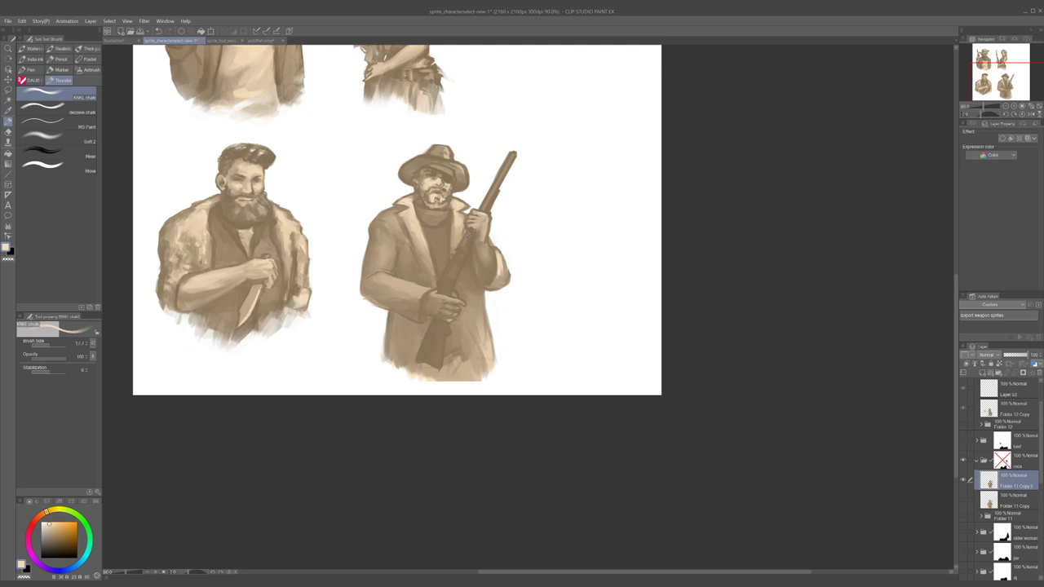
scroll(447, 237, up, 3)
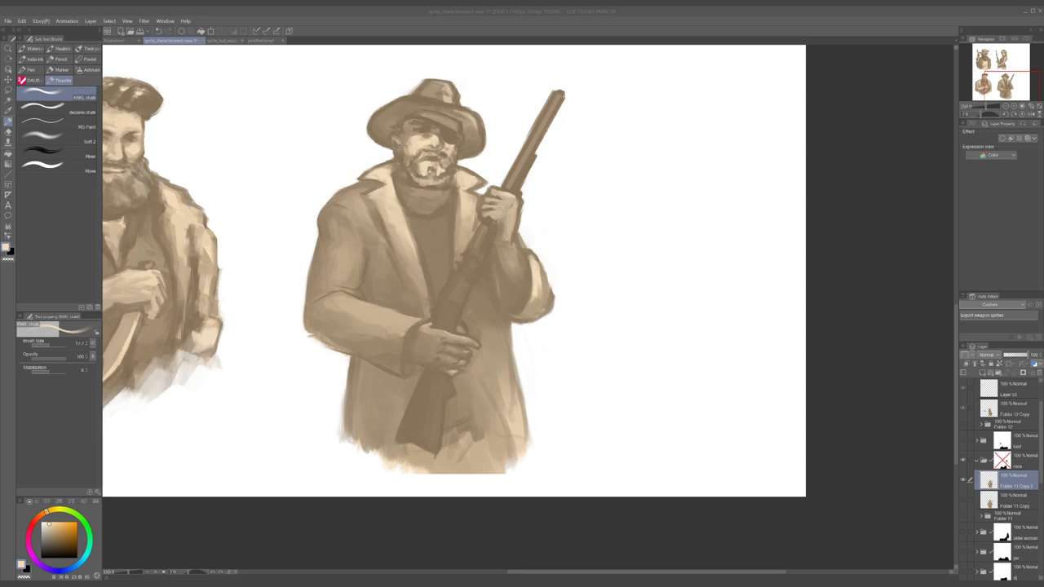
scroll(457, 300, down, 8)
scroll(406, 216, up, 6)
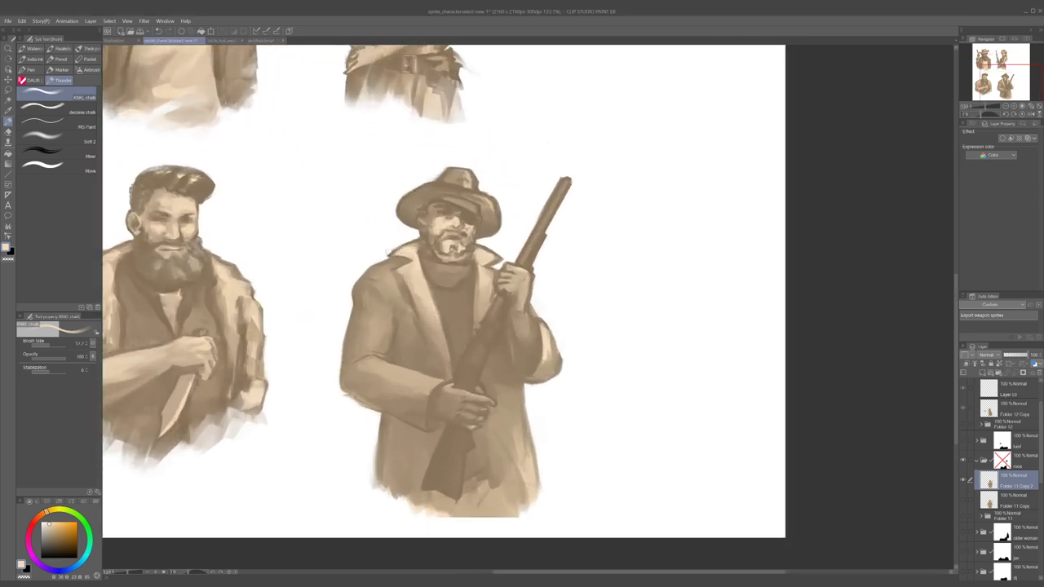
scroll(510, 289, up, 3)
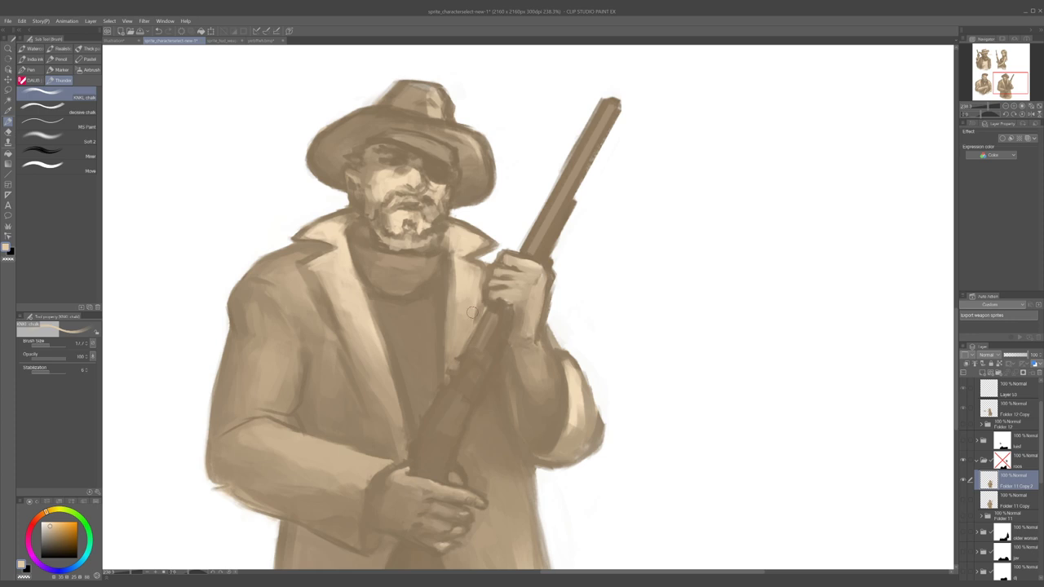
key(bracketleft)
key(bracketleft)
key(bracketleft)
key(bracketleft)
alt+click(499, 269)
alt+click(486, 281)
alt+click(493, 282)
alt+click(487, 285)
- Repaint the upper hand's knuckles and top edge against the rifle barrel with sampled tones
alt+click(520, 263)
key(])
alt+click(514, 266)
alt+click(507, 261)
alt+click(515, 249)
key(bracketleft)
key(bracketleft)
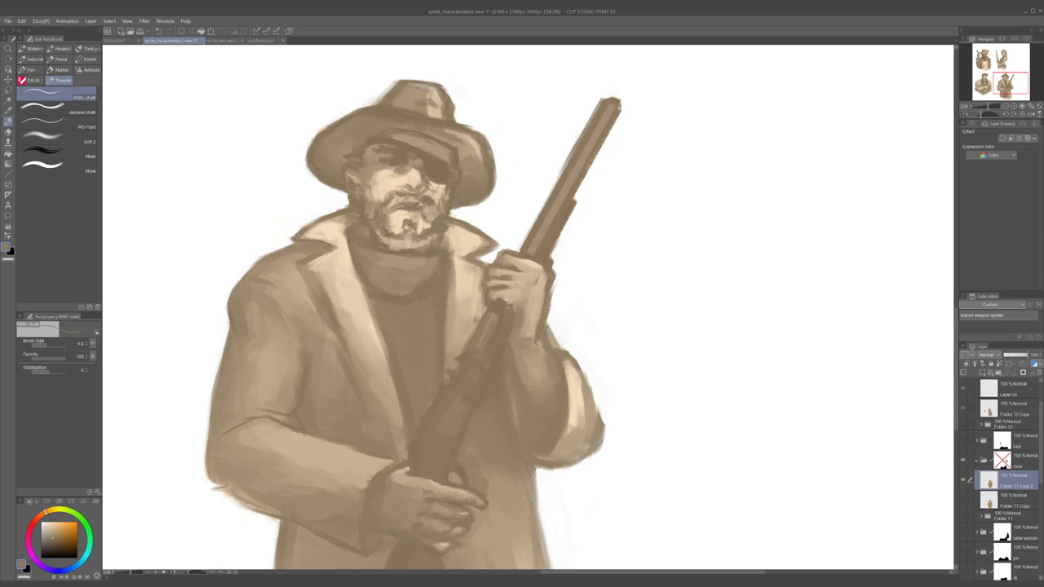
- Model the upper hand's lower fingers, palm and wrist with sampled shadow and light skin tones
alt+click(513, 259)
alt+click(506, 301)
alt+click(520, 314)
drag(522, 314, 526, 315)
alt+click(529, 313)
alt+click(532, 304)
alt+click(529, 281)
drag(522, 298, 522, 298)
alt+click(530, 304)
alt+click(533, 279)
alt+click(536, 279)
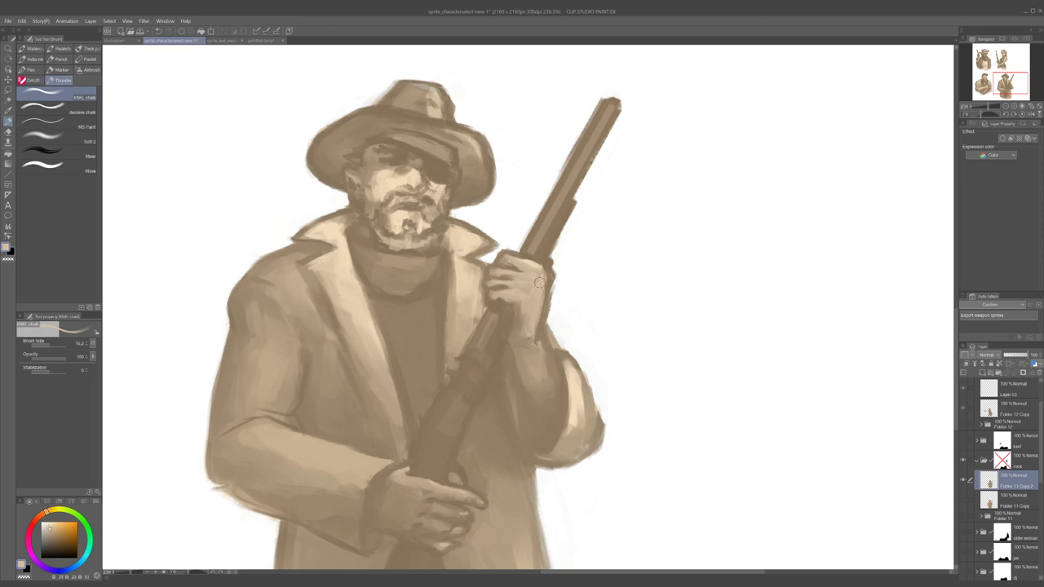
- Refine the back of the upper hand and its outer contour with a finer brush and sampled tones
alt+click(542, 279)
key(bracketleft)
key(bracketleft)
key(bracketleft)
alt+click(532, 285)
alt+click(535, 287)
alt+click(541, 273)
mouse_move(543, 288)
mouse_down()
mouse_move(545, 272)
mouse_move(553, 293)
mouse_up()
key(c)
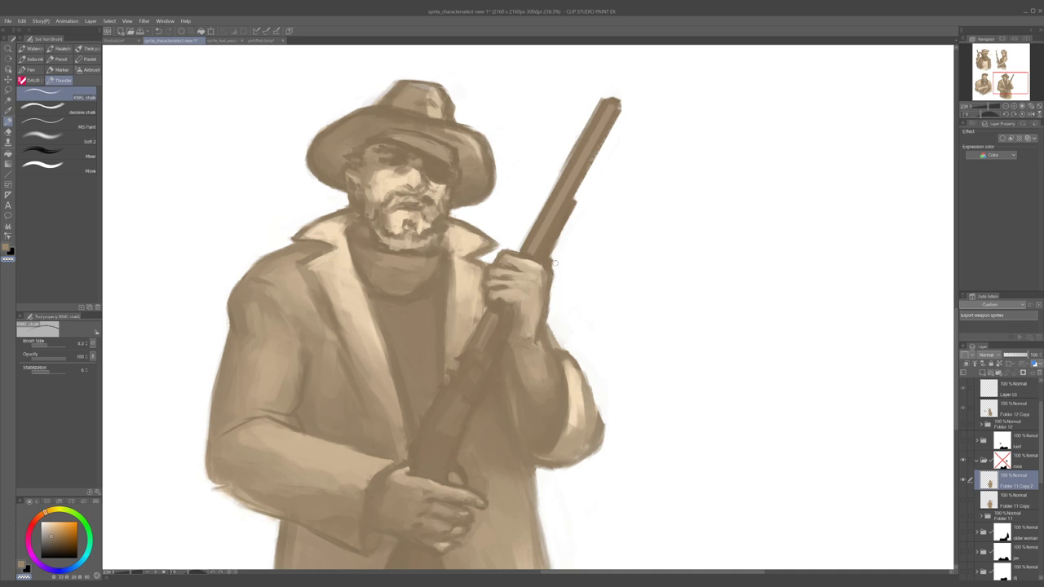
- Smooth the back of the upper hand with a small brush and sampled skin tones
alt+click(538, 314)
scroll(545, 316, down, 5)
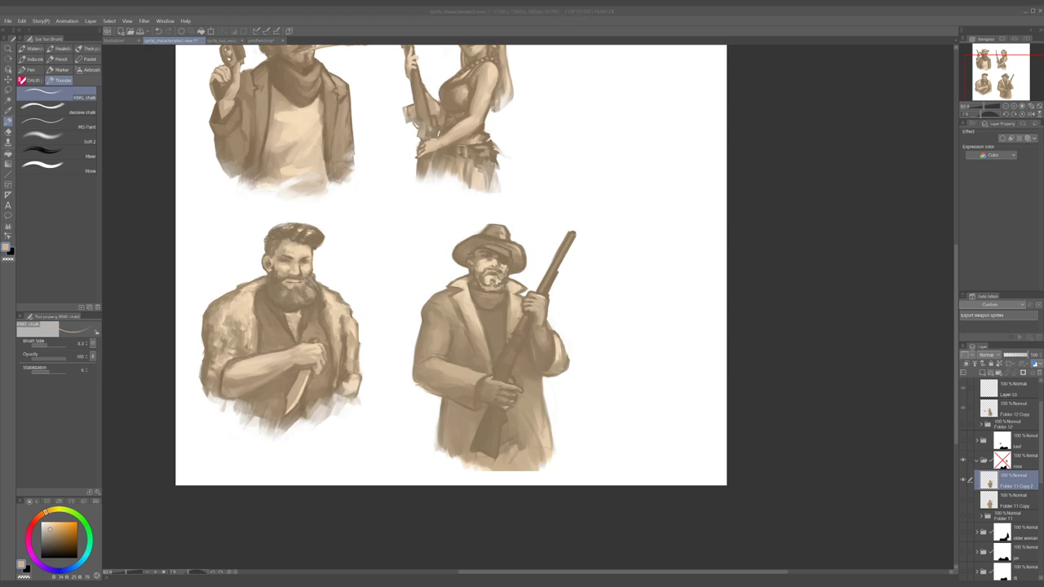
click(248, 214)
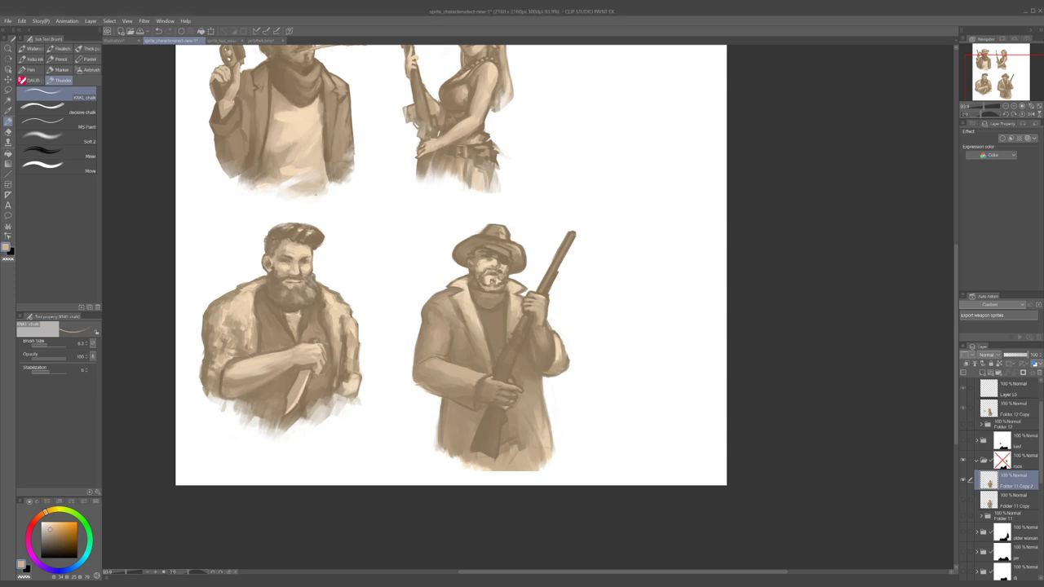
scroll(509, 219, down, 2)
scroll(520, 269, up, 6)
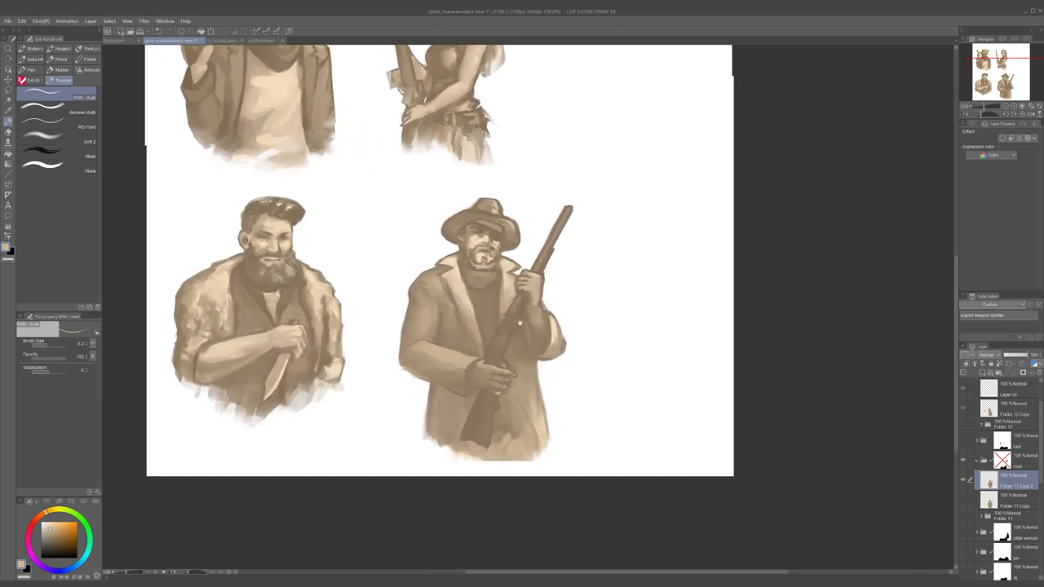
scroll(548, 302, up, 1)
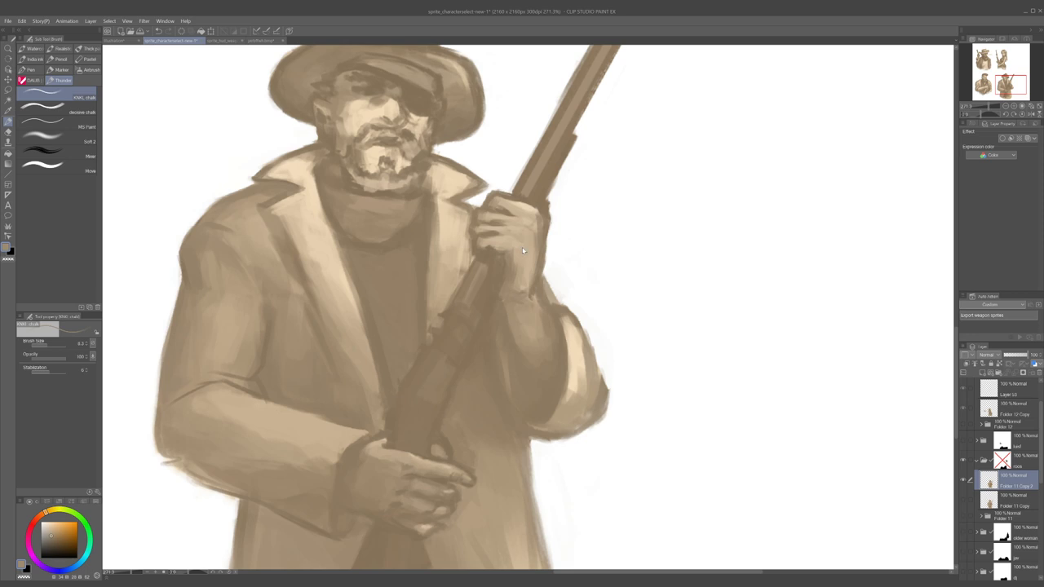
key(bracketright)
key(bracketleft)
key(bracketleft)
key(bracketleft)
key(bracketleft)
alt+click(520, 255)
key(])
alt+click(523, 233)
- Refine the upper hand's outer edge beside the rifle with a finer brush and sampled tones
key(bracketleft)
key(bracketleft)
key(bracketleft)
key(bracketleft)
alt+click(536, 250)
alt+click(539, 238)
alt+click(552, 210)
scroll(586, 225, down, 5)
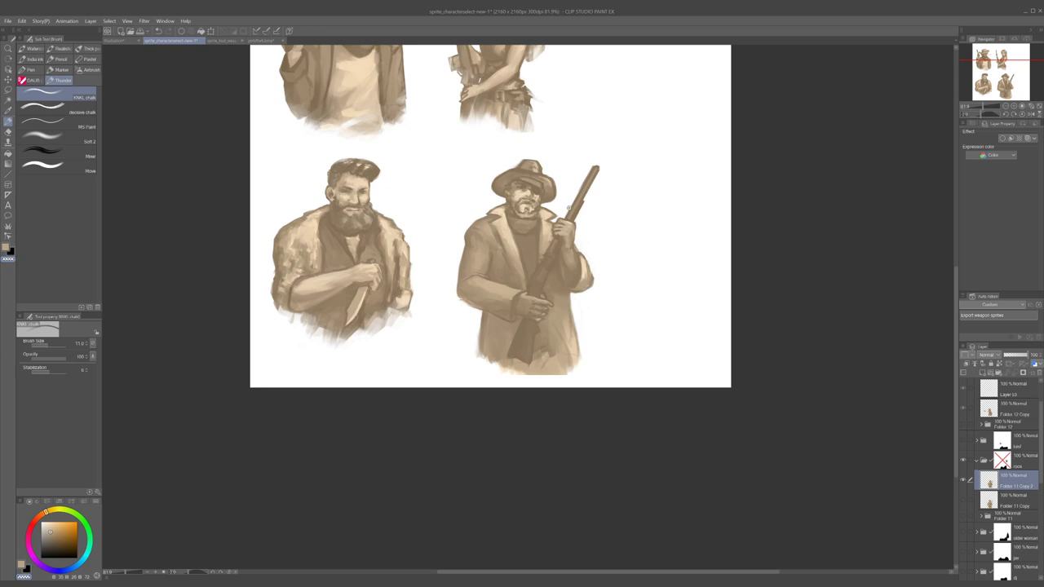
- Repaint the top of the upper hand's index finger against the rifle barrel with sampled tones
scroll(566, 210, up, 8)
alt+click(548, 256)
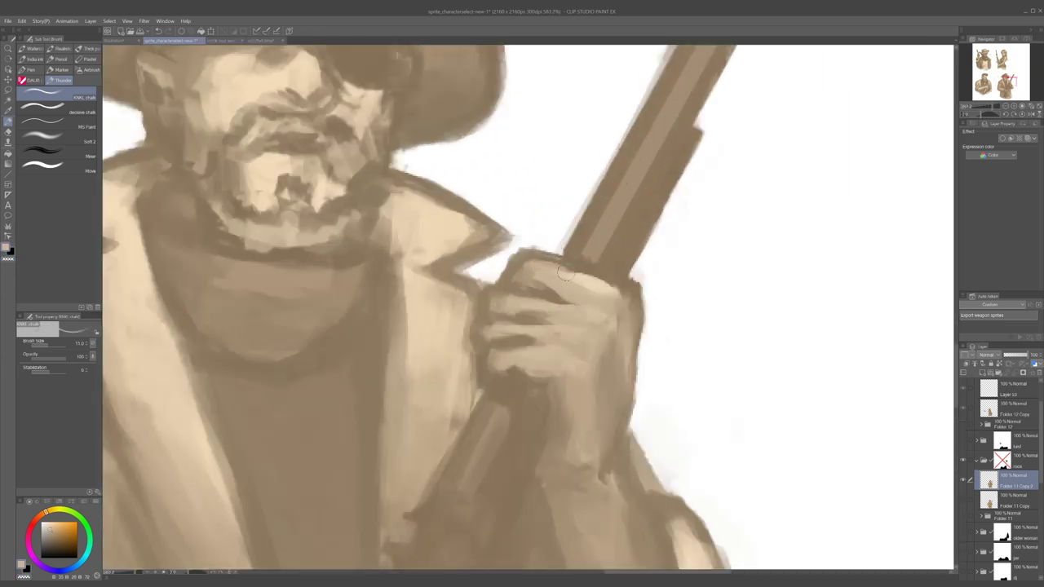
alt+click(557, 276)
drag(540, 265, 560, 271)
alt+click(534, 265)
alt+click(530, 263)
key(bracketleft)
scroll(563, 271, down, 5)
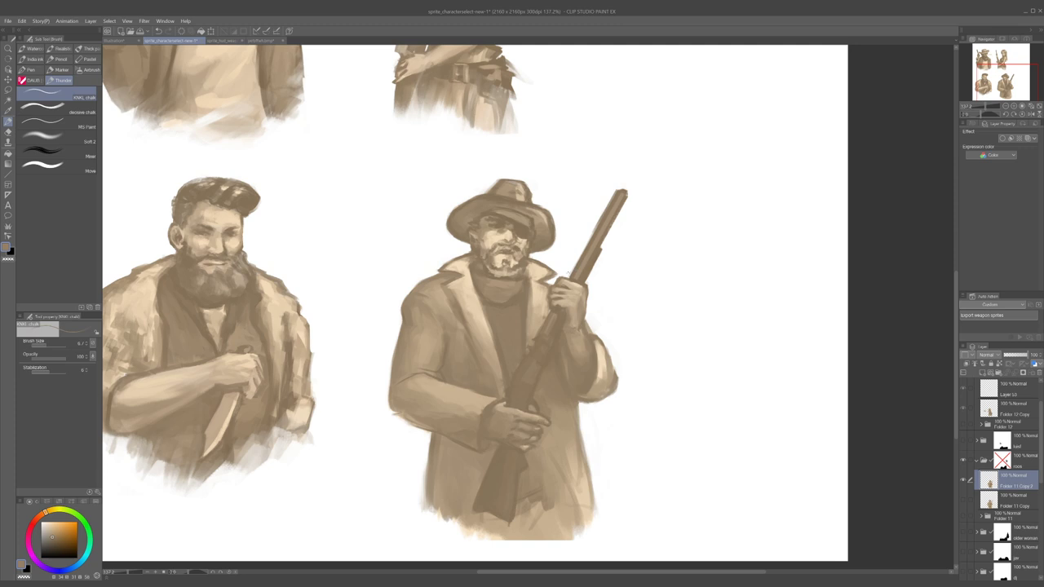
- Mirror the canvas view and retouch the upper hand's knuckle area and outer contour with sampled tones
key(h)
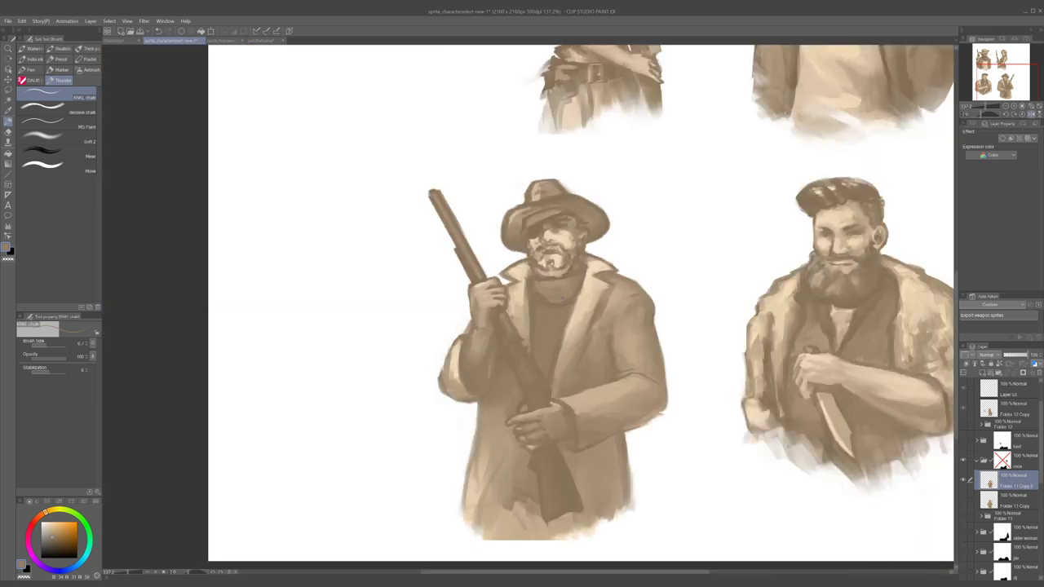
scroll(500, 280, up, 3)
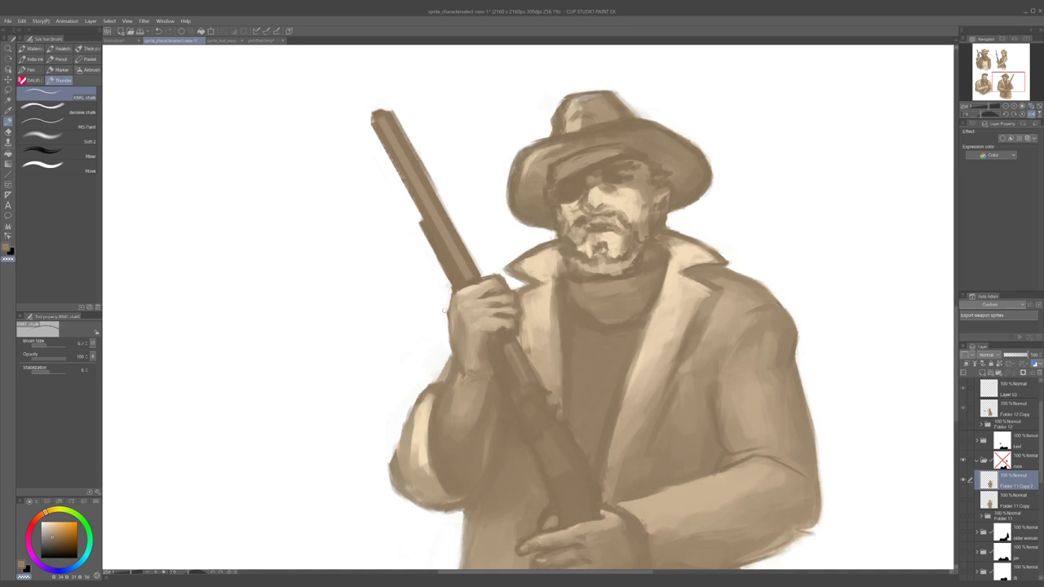
key(c)
drag(469, 299, 494, 289)
alt+click(476, 304)
alt+click(453, 312)
alt+click(457, 300)
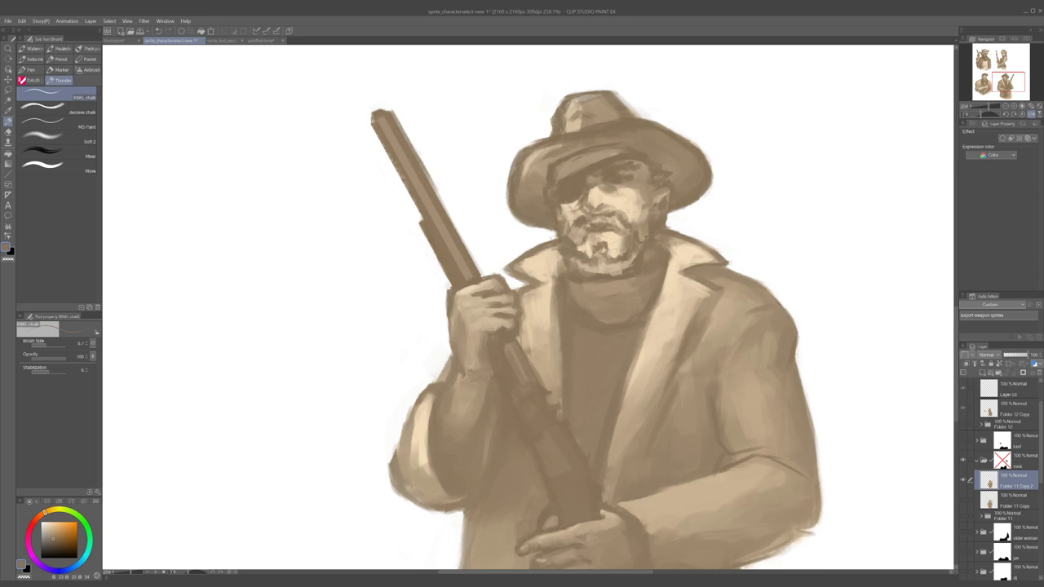
alt+click(457, 300)
- Reshape the upper hand's index finger and its tip over the rifle with sampled light and shadow tones
alt+click(490, 285)
mouse_move(493, 296)
mouse_down()
mouse_move(502, 304)
mouse_move(489, 280)
mouse_move(464, 286)
mouse_move(494, 271)
mouse_move(482, 297)
mouse_move(521, 292)
mouse_up()
alt+click(485, 285)
alt+click(468, 281)
alt+click(492, 282)
alt+click(481, 295)
alt+click(471, 296)
alt+click(502, 291)
alt+click(508, 292)
alt+click(515, 298)
alt+click(519, 292)
alt+click(515, 294)
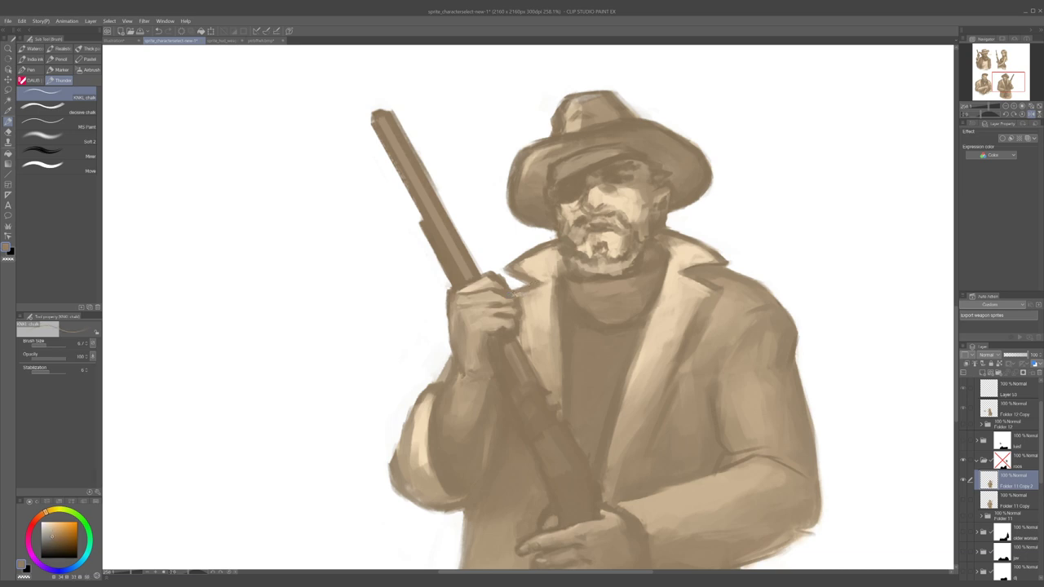
- Define the separation between the upper hand's first two fingers with sampled tones, and restore the unmirrored view
drag(482, 295, 495, 294)
alt+click(491, 293)
key(bracketright)
alt+click(492, 294)
alt+click(496, 296)
drag(496, 295, 504, 299)
alt+click(503, 299)
alt+click(480, 305)
alt+click(460, 305)
alt+click(483, 303)
drag(482, 310, 498, 307)
drag(507, 311, 516, 308)
key(h)
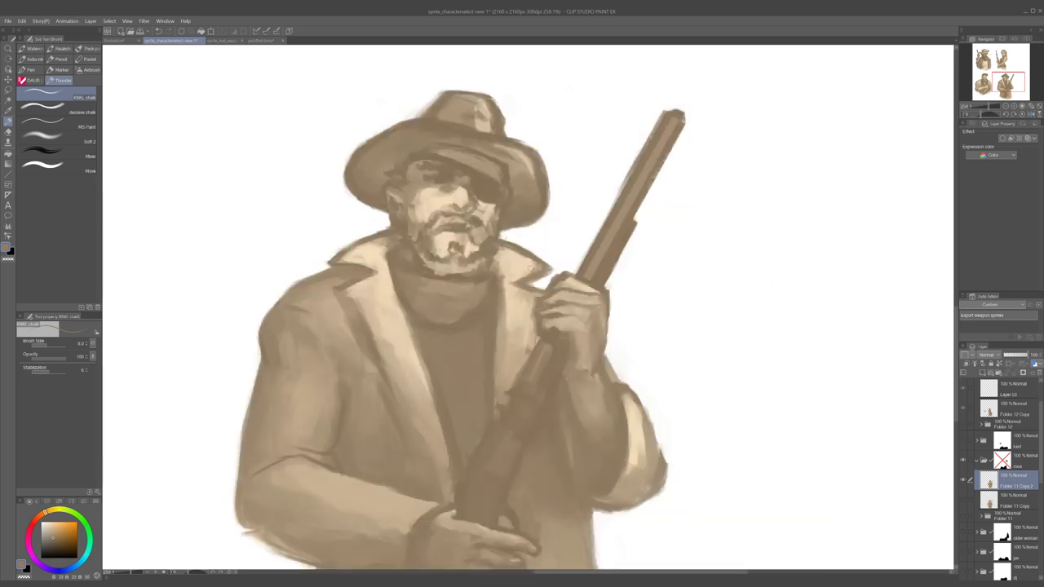
- Refine the upper hand's middle fingertips where they meet the coat lapel with sampled tones
scroll(538, 320, down, 8)
drag(556, 331, 526, 325)
scroll(526, 325, up, 5)
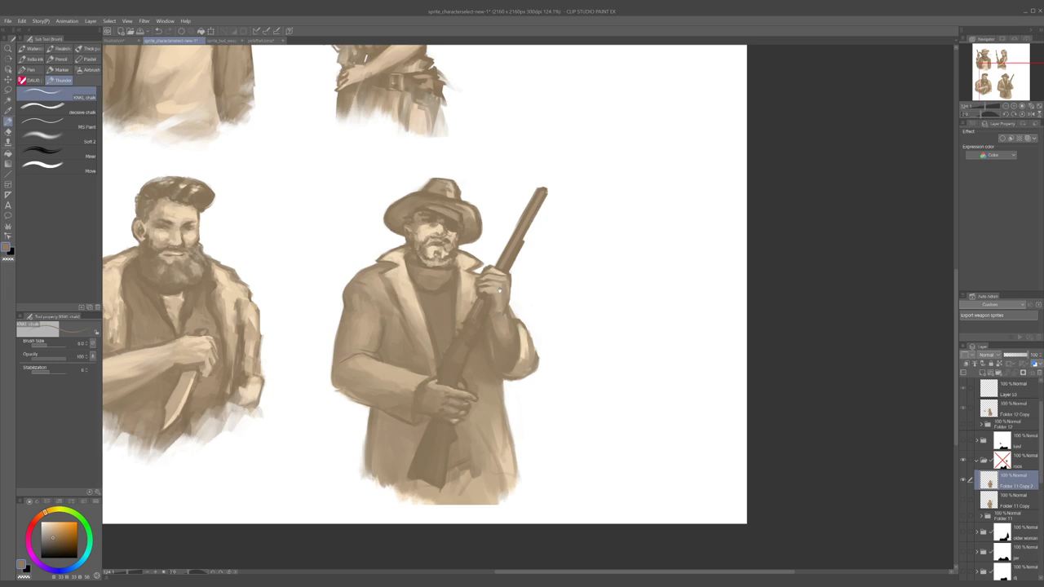
scroll(499, 290, up, 5)
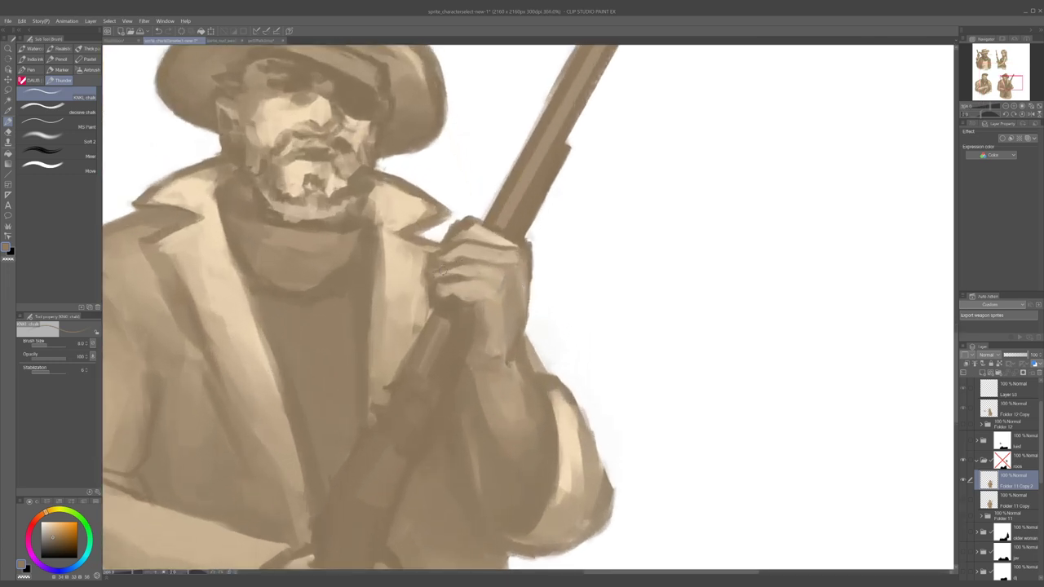
drag(457, 268, 438, 276)
key(c)
alt+click(418, 275)
alt+click(431, 263)
alt+click(468, 269)
alt+click(439, 283)
- Paint short strokes along the upper hand's lower fingers and the shadow gap between the fingers
mouse_move(441, 288)
mouse_down()
mouse_move(460, 282)
mouse_move(448, 281)
mouse_up()
alt+click(451, 277)
alt+click(460, 261)
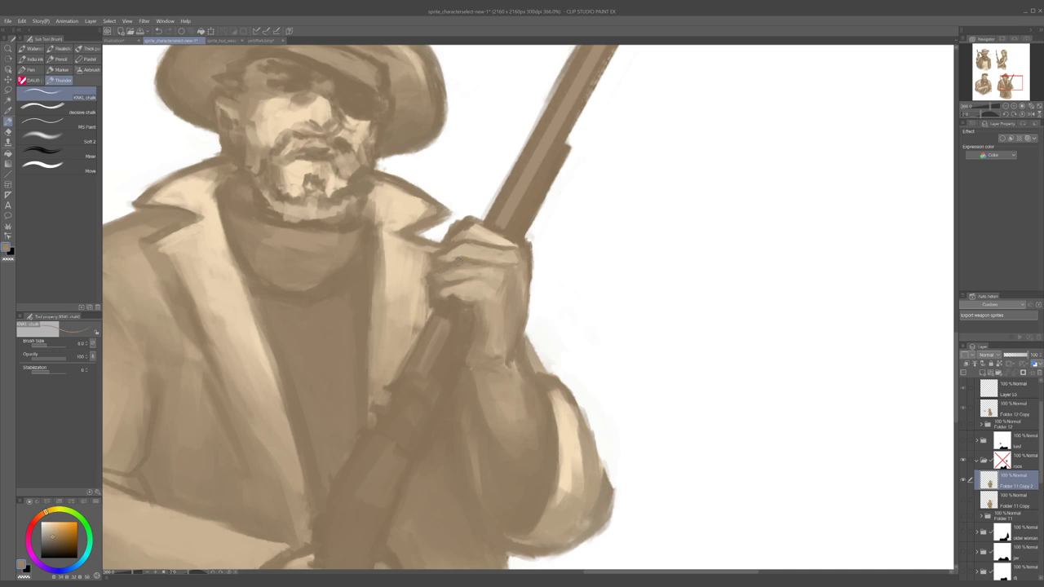
alt+click(435, 279)
drag(462, 259, 493, 260)
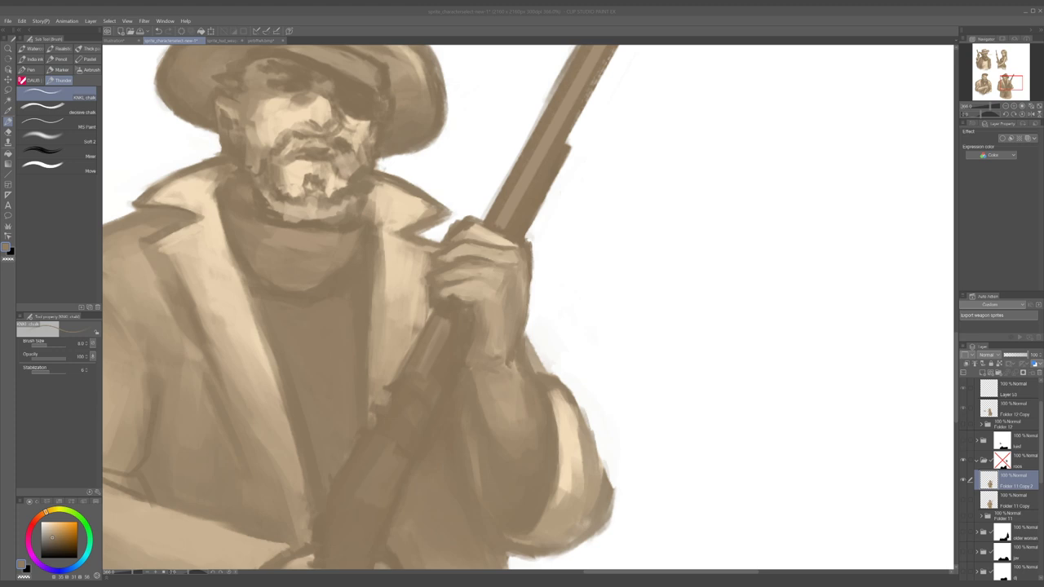
- Touch up the light and shadow transitions across the upper hand's fingers with sampled tones
scroll(464, 208, down, 3)
scroll(447, 183, up, 2)
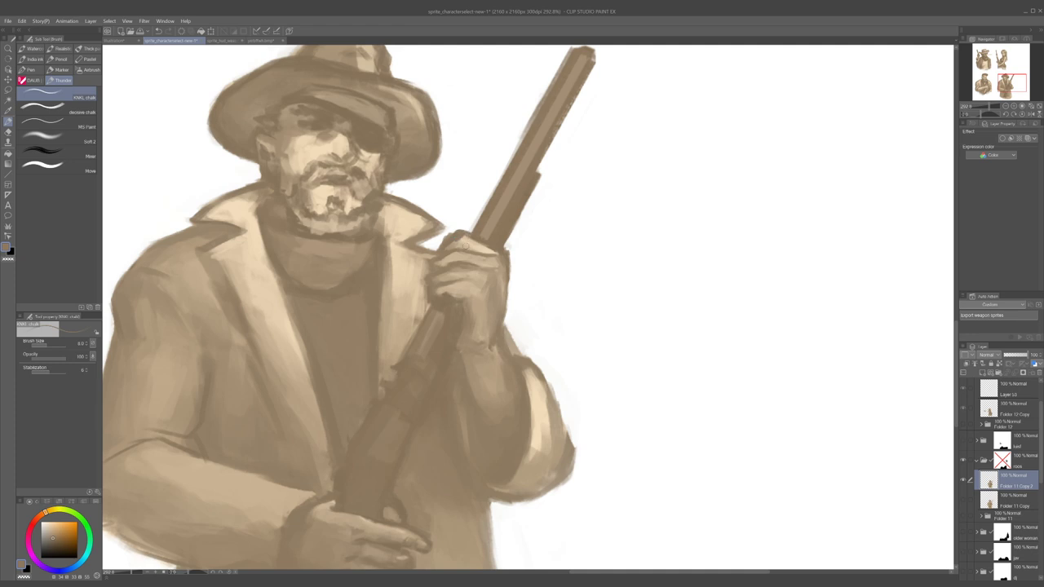
alt+click(458, 242)
alt+click(458, 274)
alt+click(456, 262)
alt+click(460, 256)
alt+click(450, 270)
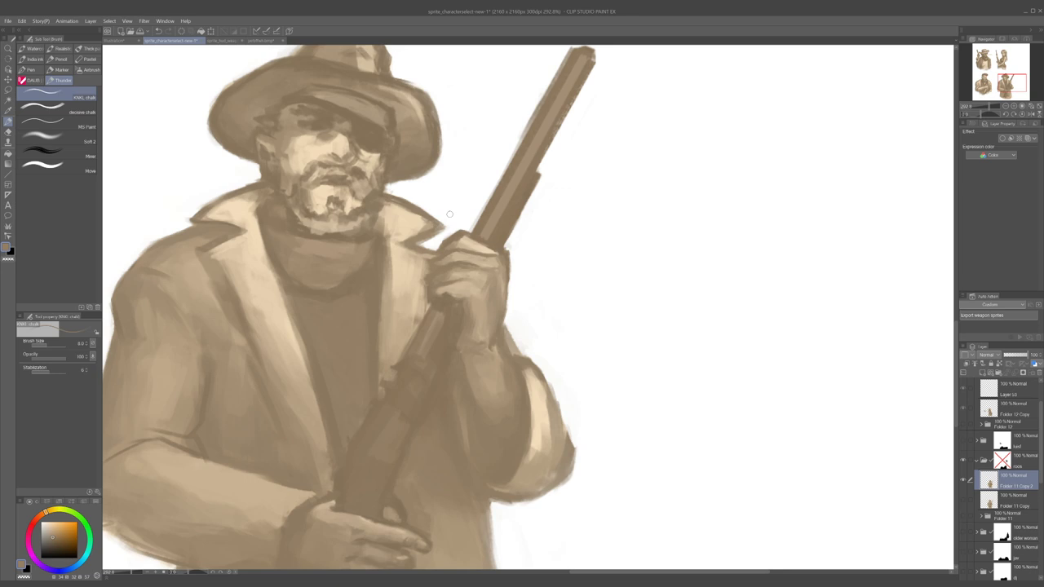
- Clean up the coat lapel's edge along the middle of the rifle with sampled tones
scroll(449, 213, down, 4)
scroll(449, 213, up, 4)
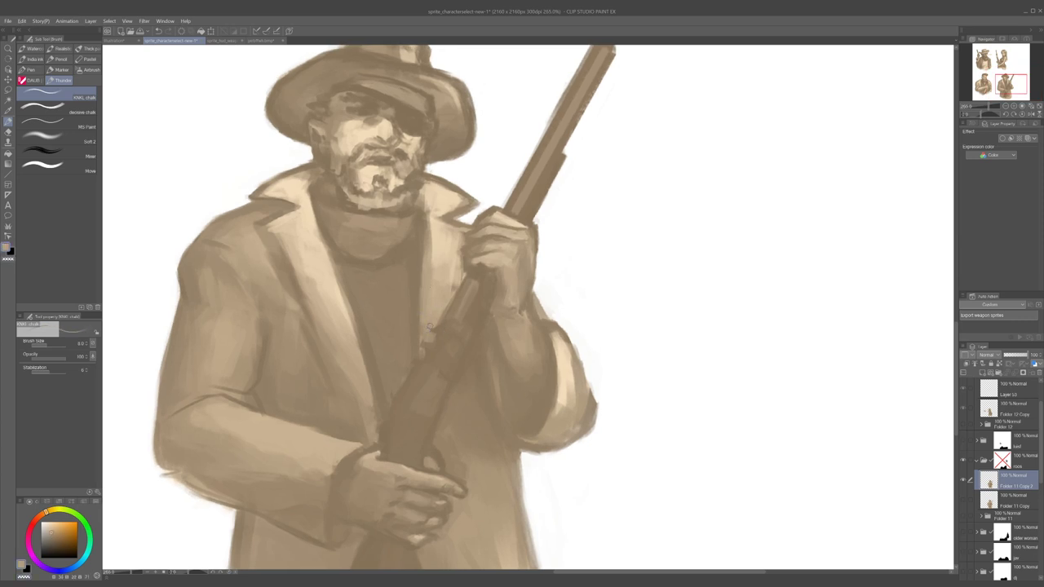
alt+click(424, 329)
scroll(405, 365, down, 2)
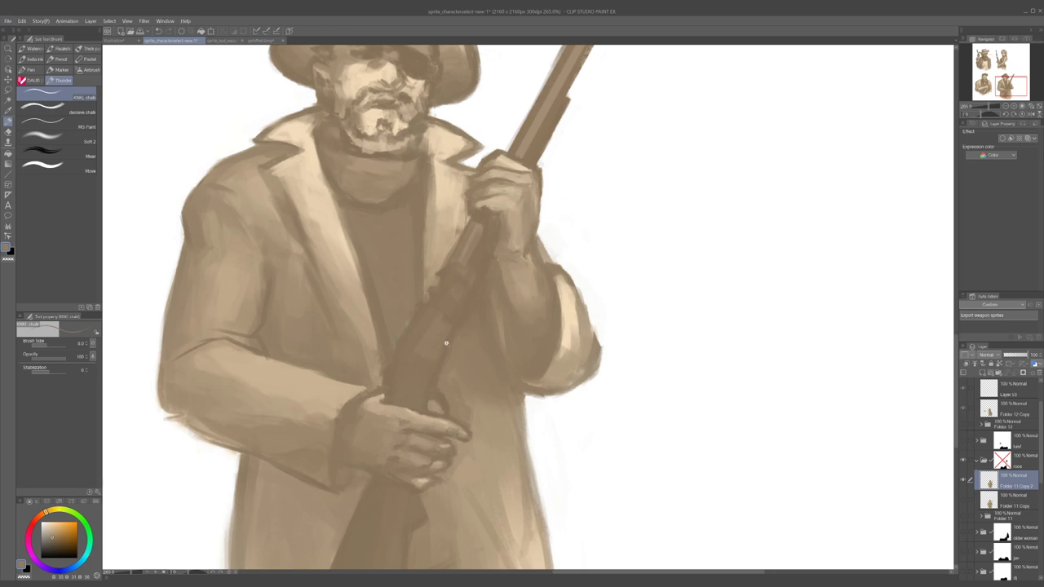
scroll(442, 337, down, 5)
scroll(419, 333, up, 6)
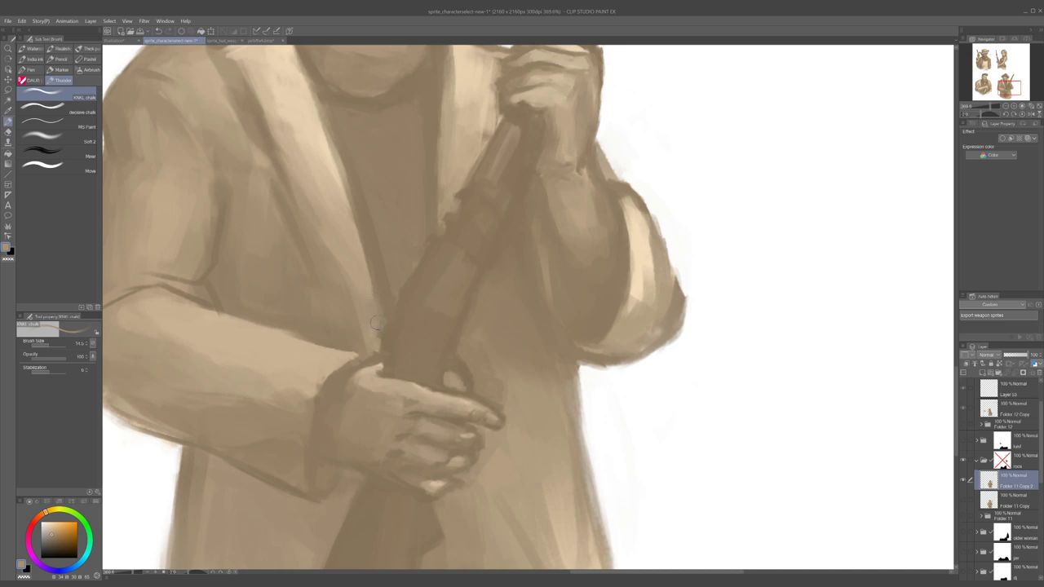
scroll(425, 343, down, 5)
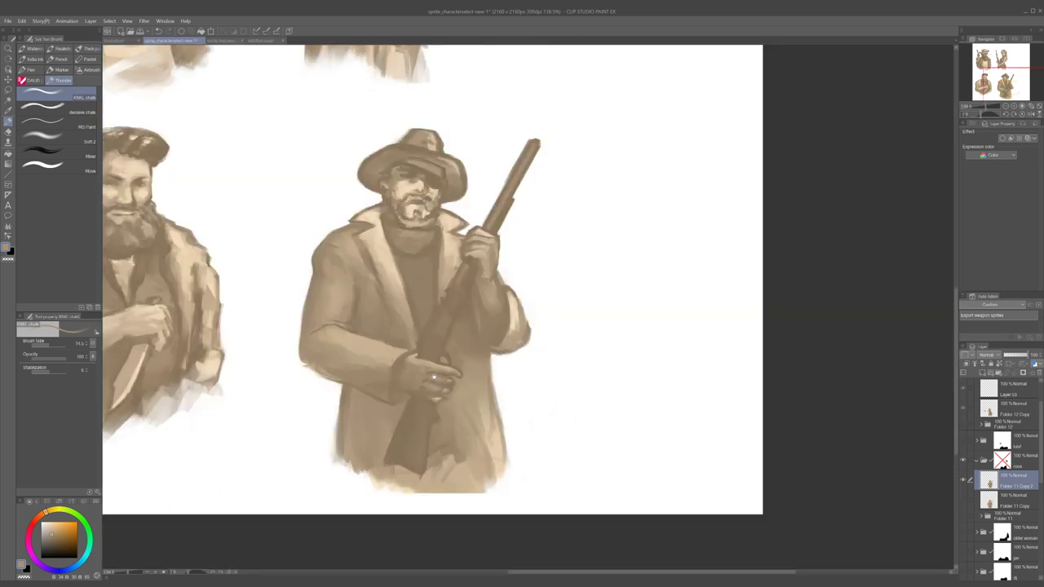
- Soften the back of the lower hand near the coat cuff with sampled skin tones
scroll(434, 377, up, 4)
scroll(418, 374, up, 2)
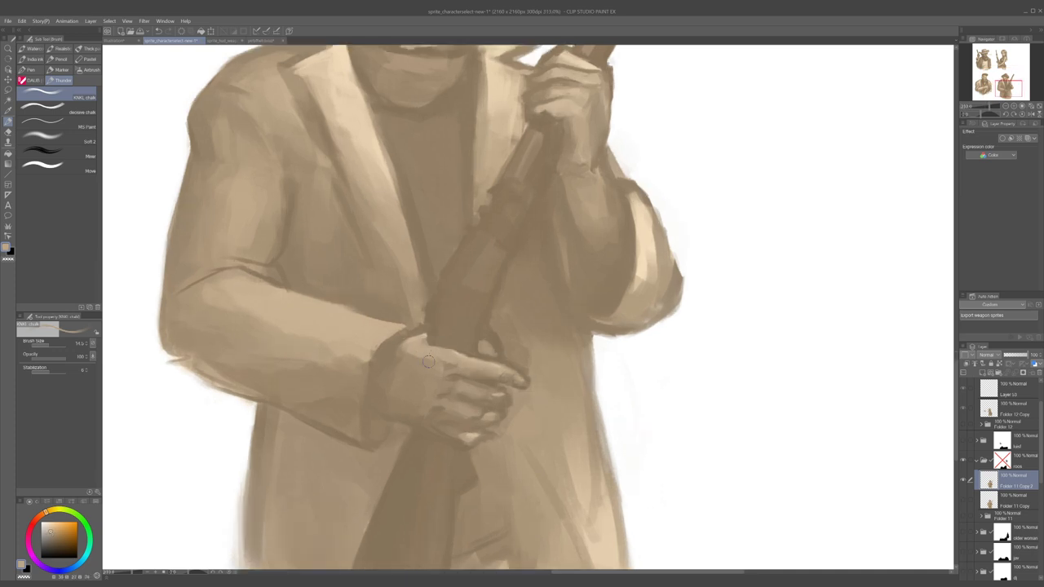
alt+click(423, 365)
alt+click(423, 362)
drag(410, 364, 419, 363)
alt+click(392, 356)
alt+click(402, 364)
scroll(426, 367, down, 5)
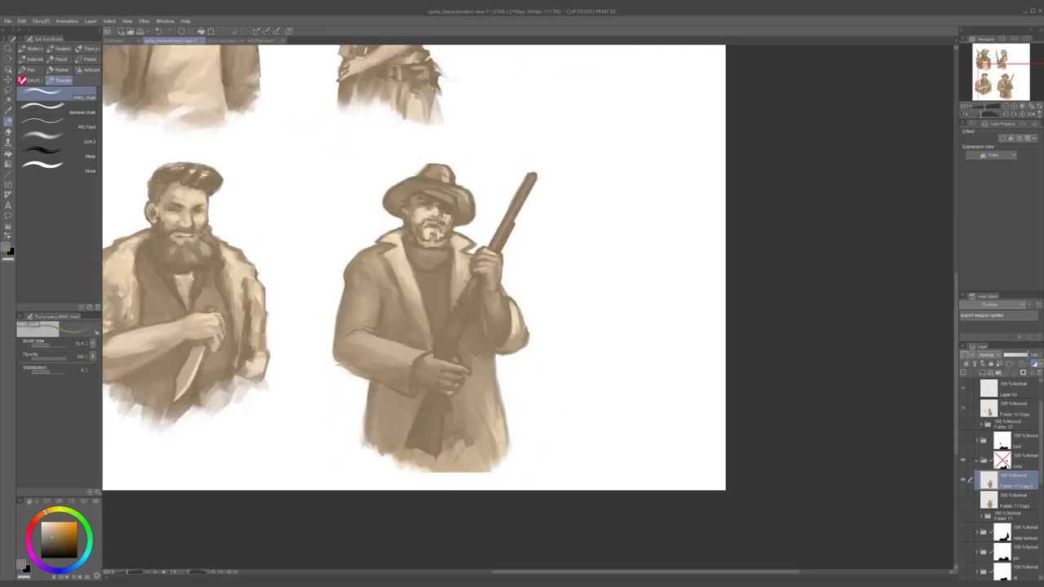
- Re-enable the layer mask on the rifleman's folder and reselect the painted copy layer inside it
scroll(424, 359, up, 3)
scroll(414, 346, up, 1)
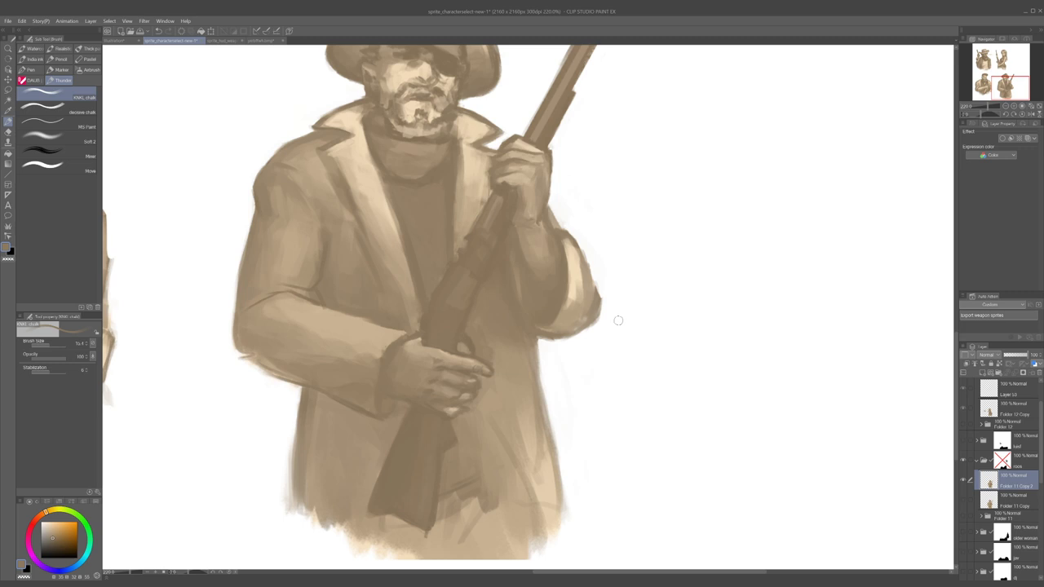
scroll(619, 320, down, 5)
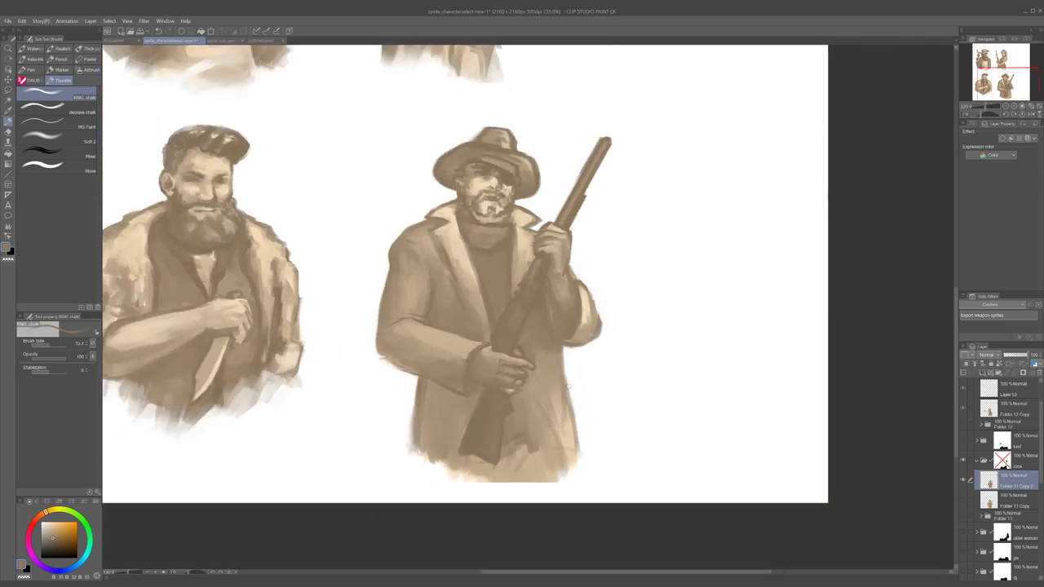
scroll(529, 279, up, 4)
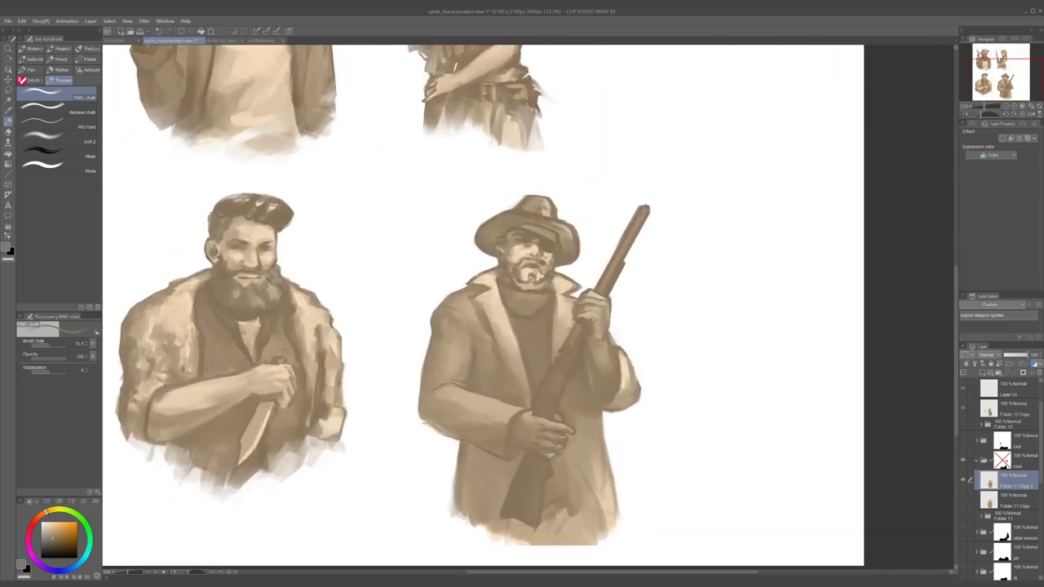
click(1003, 462)
scroll(630, 358, down, 2)
scroll(632, 383, up, 1)
scroll(632, 402, up, 2)
scroll(626, 269, up, 2)
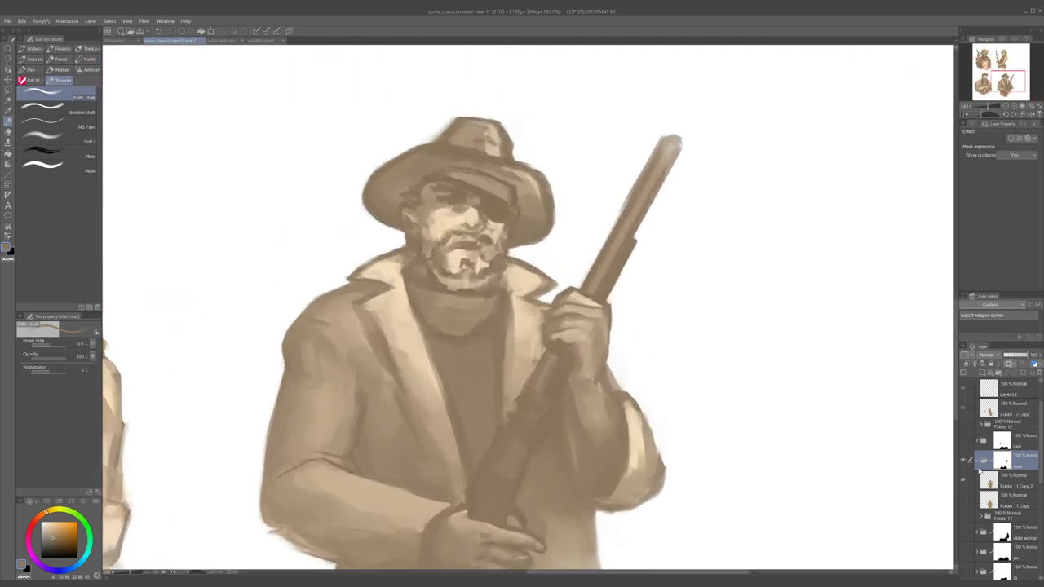
click(990, 478)
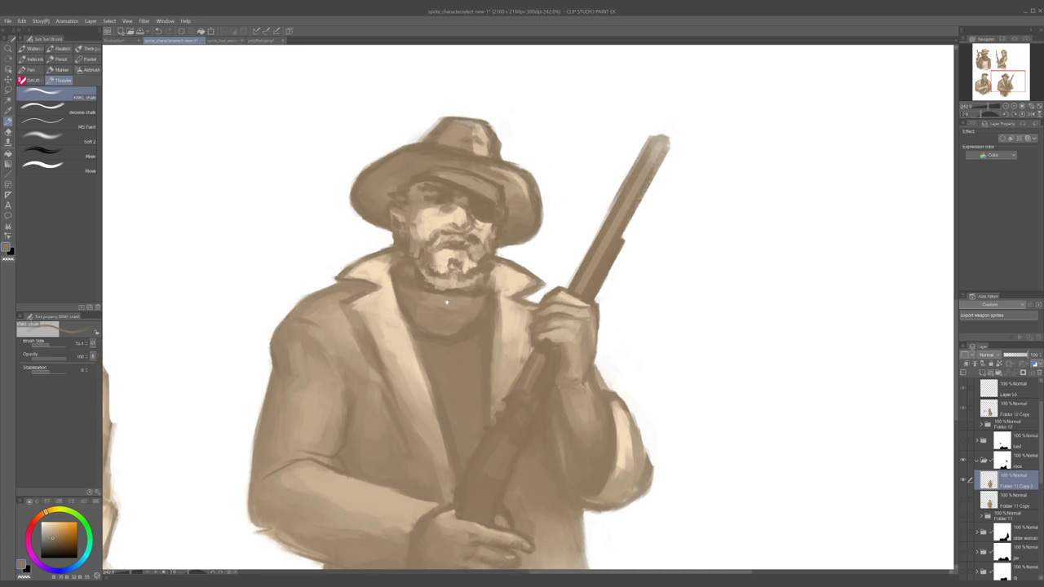
- Repaint the light coat lapel beside the upper hand with sampled lapel tones
scroll(537, 372, up, 4)
alt+click(536, 373)
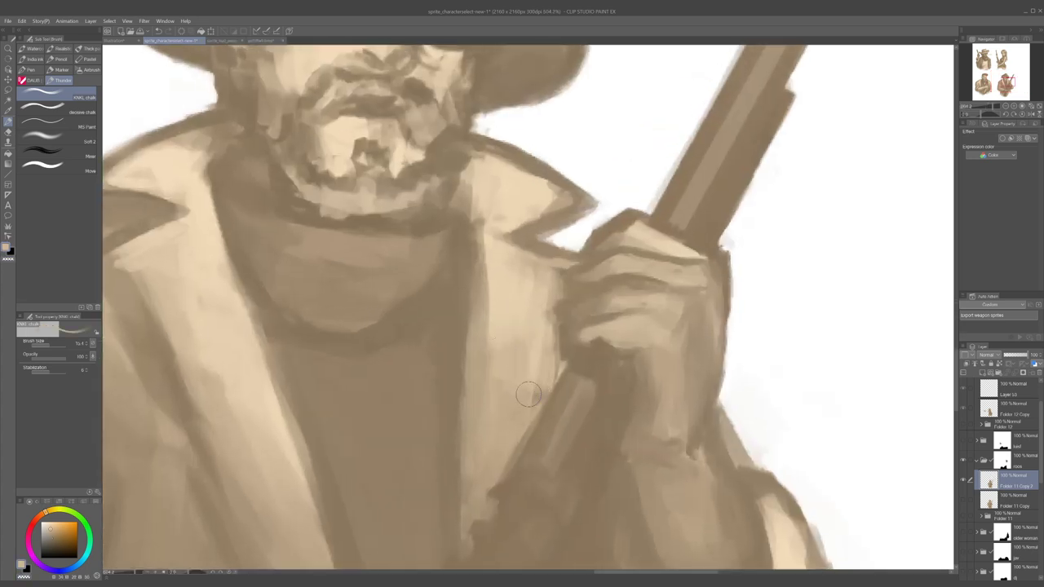
alt+click(541, 341)
drag(543, 357, 551, 372)
drag(556, 324, 565, 270)
alt+click(581, 277)
alt+click(599, 285)
key(bracketleft)
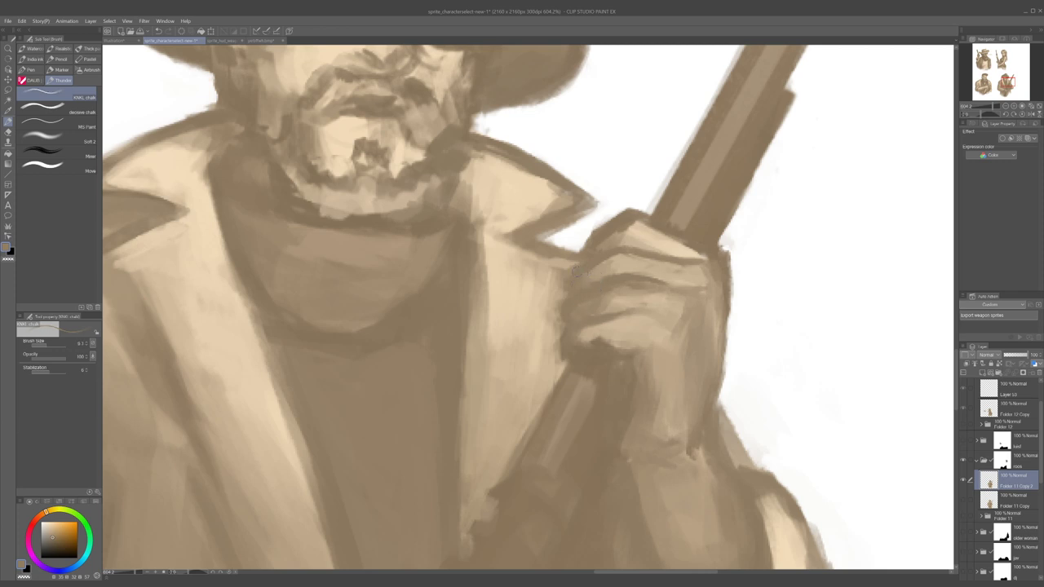
- Sharpen the upper hand's finger contour against the lapel and blend the lapel down to the rifle with sampled tones
alt+click(568, 284)
alt+click(564, 286)
drag(560, 294, 554, 299)
alt+click(556, 295)
alt+click(556, 258)
key(bracketright)
alt+click(552, 274)
drag(566, 270, 538, 377)
key(bracketright)
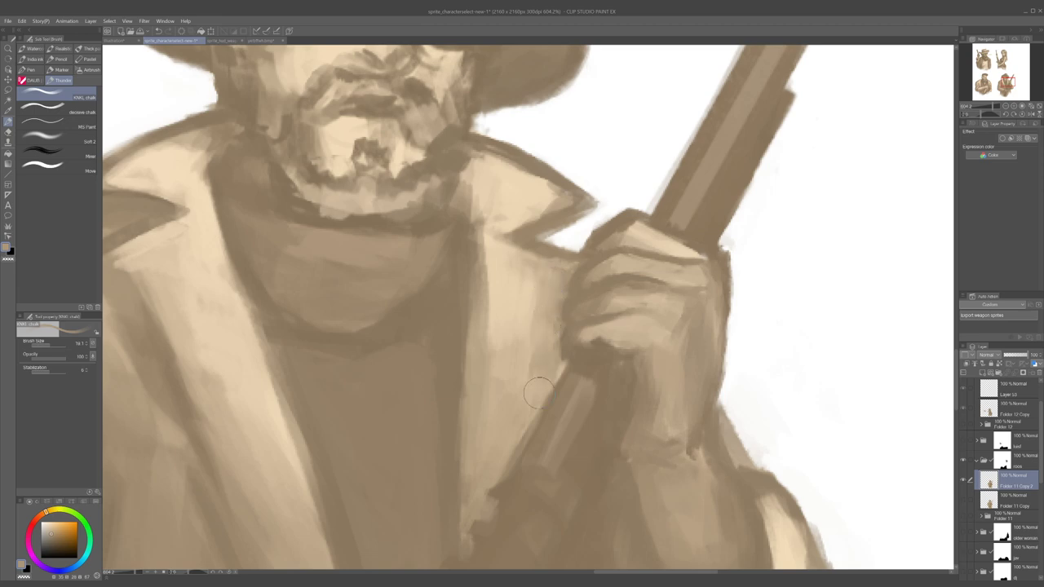
- Review the masked rifleman portrait at several zoom levels beside the neighbouring character portraits
scroll(561, 371, down, 10)
scroll(557, 377, up, 2)
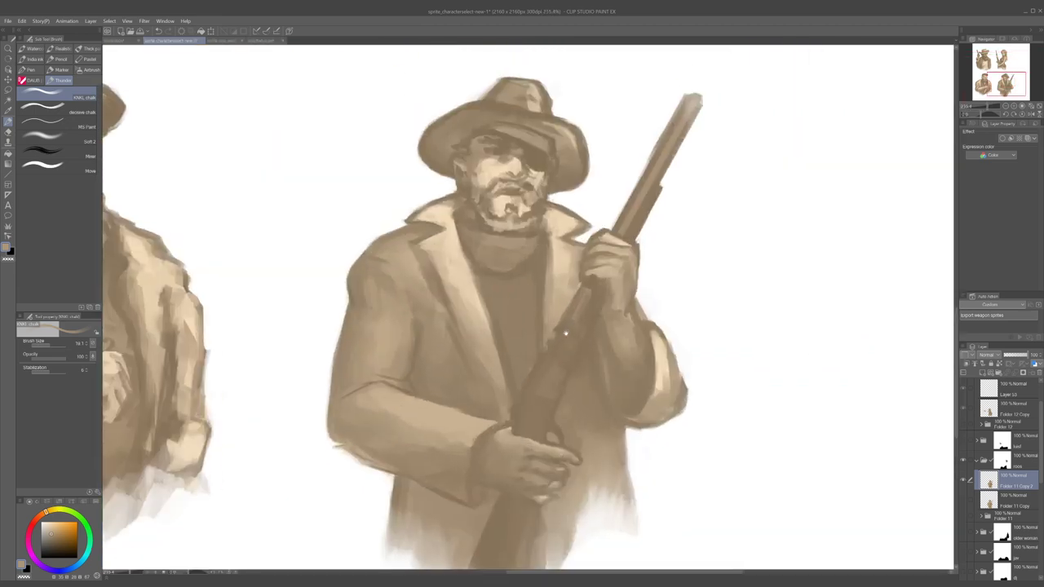
scroll(557, 377, down, 1)
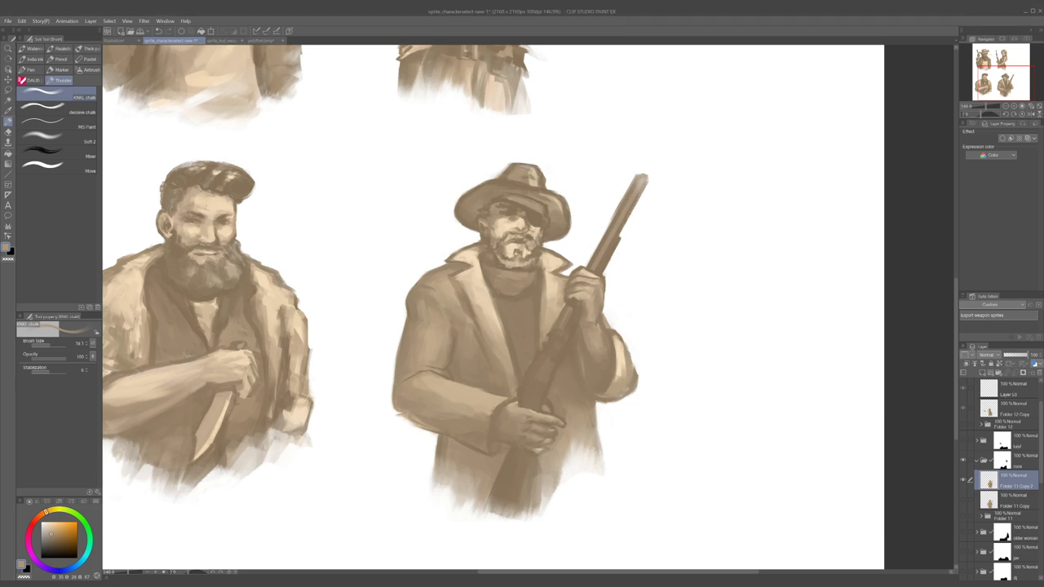
scroll(564, 333, down, 2)
scroll(564, 335, down, 2)
scroll(562, 337, up, 3)
key(ctrl+plus)
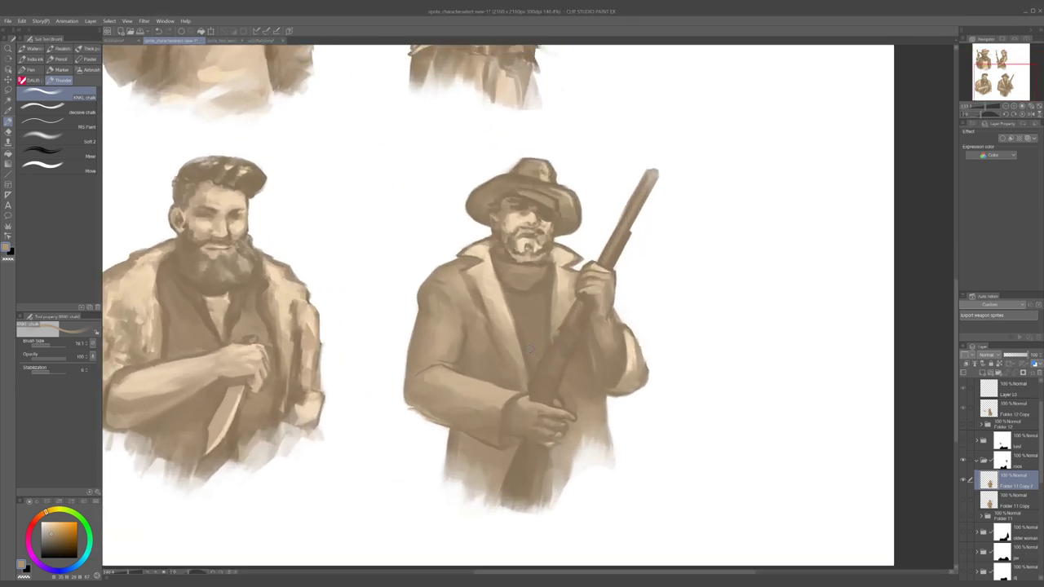
key(ctrl+plus)
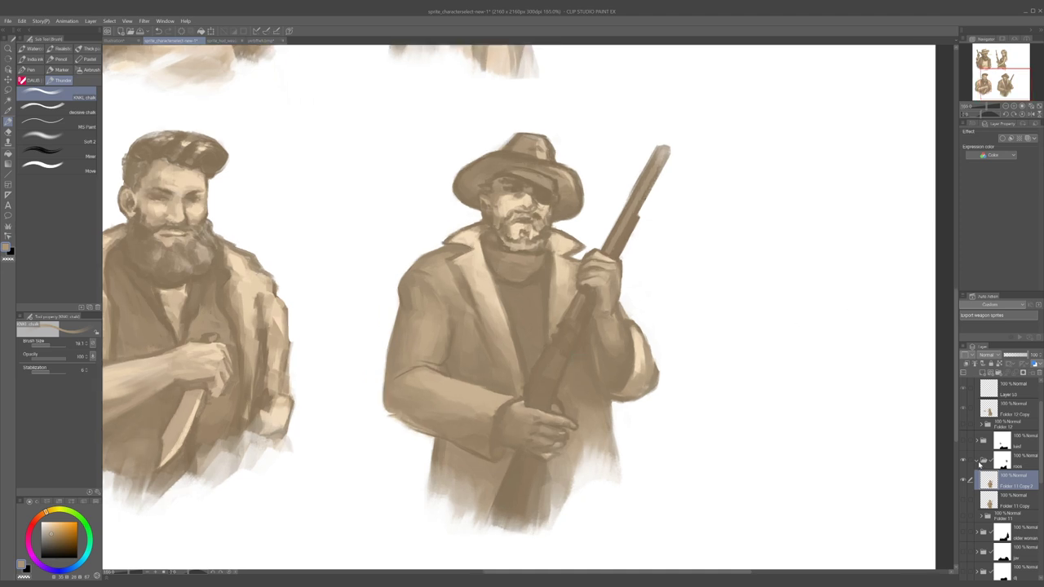
click(975, 460)
scroll(981, 487, up, 2)
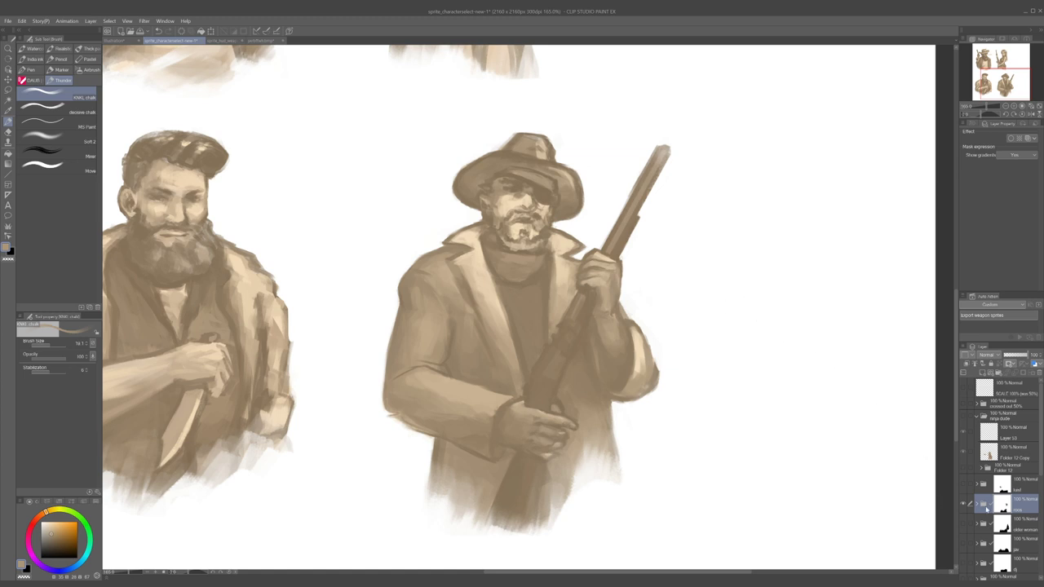
click(977, 504)
click(992, 526)
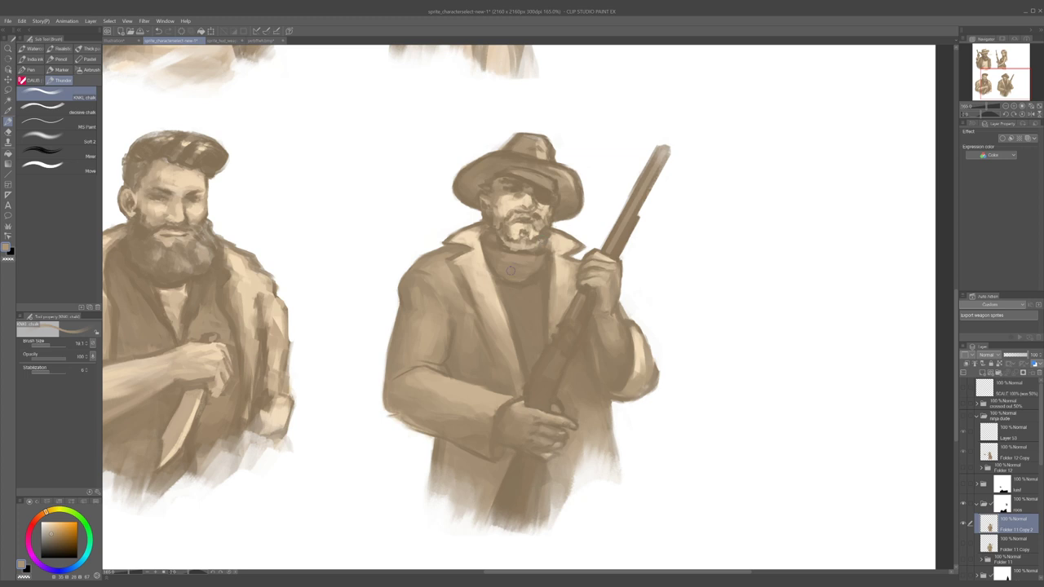
- Touch up the rifleman's face beside the eyepatch with sampled skin and shadow tones and a smaller brush
alt+click(529, 199)
mouse_move(547, 203)
mouse_down()
mouse_move(535, 212)
mouse_move(542, 205)
mouse_up()
key(ctrl+z)
key([)
alt+click(542, 205)
alt+click(541, 199)
key(ctrl+z)
key(bracketleft)
alt+click(536, 211)
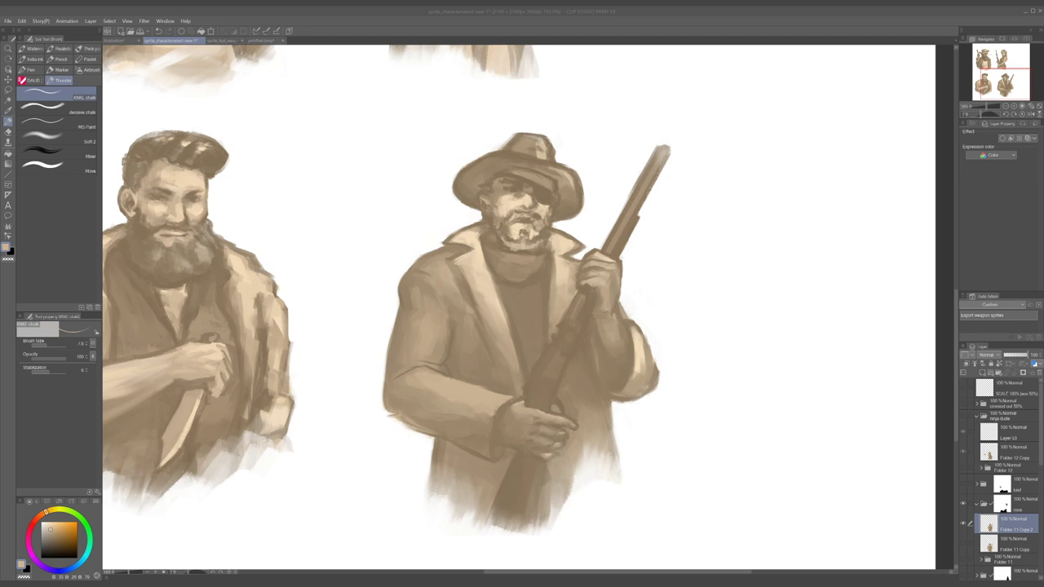
mouse_move(522, 181)
mouse_down()
mouse_move(384, 289)
mouse_move(371, 488)
mouse_up()
mouse_move(689, 441)
mouse_down()
mouse_move(749, 267)
mouse_move(469, 116)
mouse_up()
key(ctrl+z)
key(ctrl+z)
- Hide the finished rifleman's folder, then show and select the ninja dude folder on the character sheet
click(976, 504)
click(963, 504)
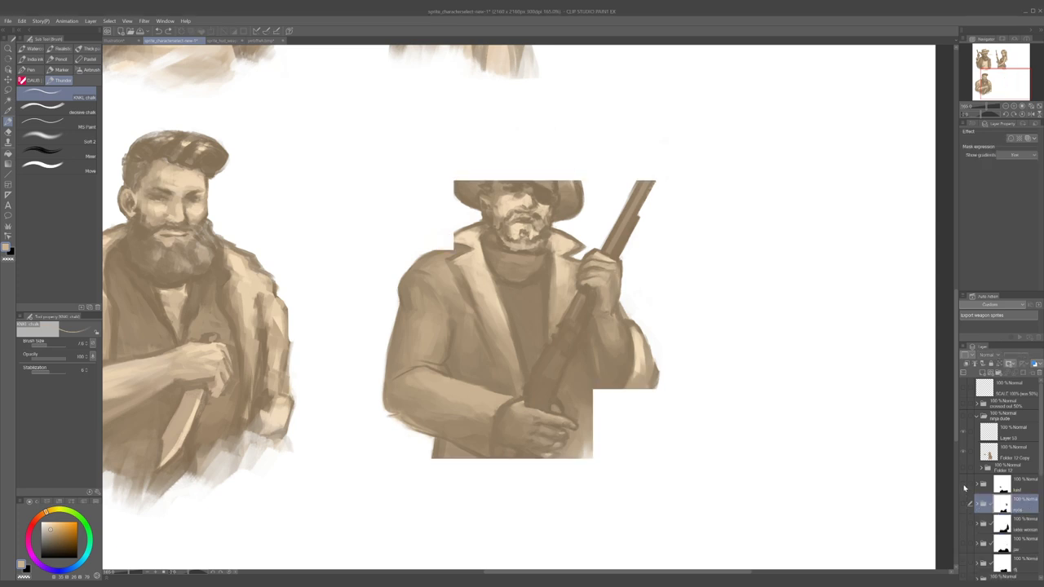
click(964, 486)
click(965, 487)
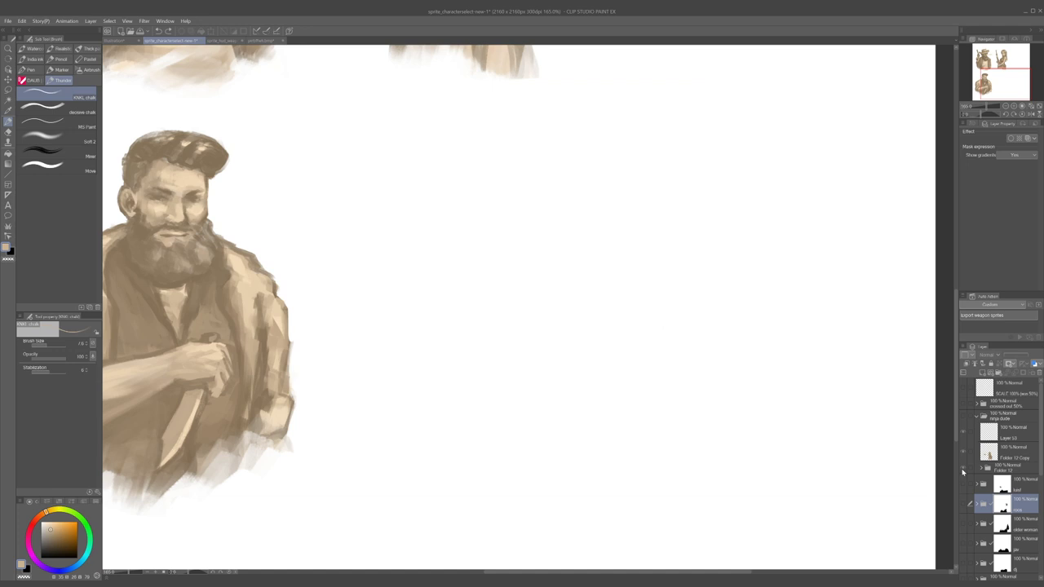
click(963, 417)
scroll(662, 363, down, 5)
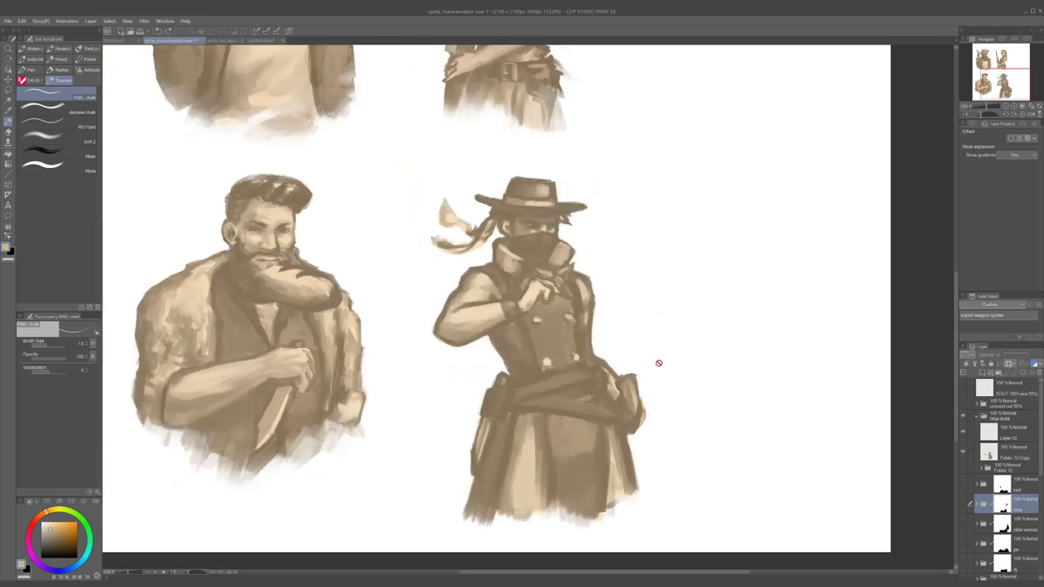
click(997, 417)
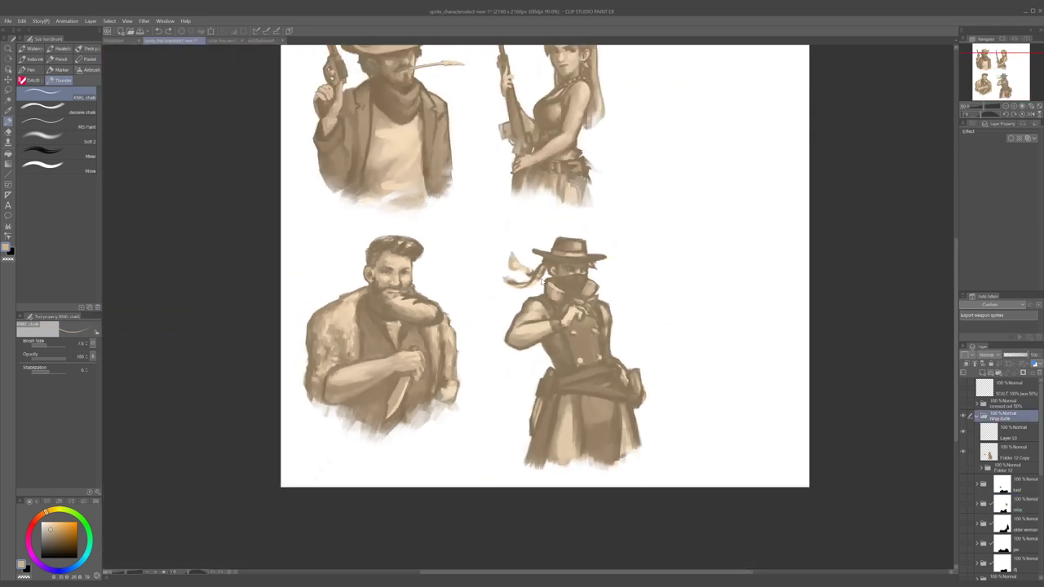